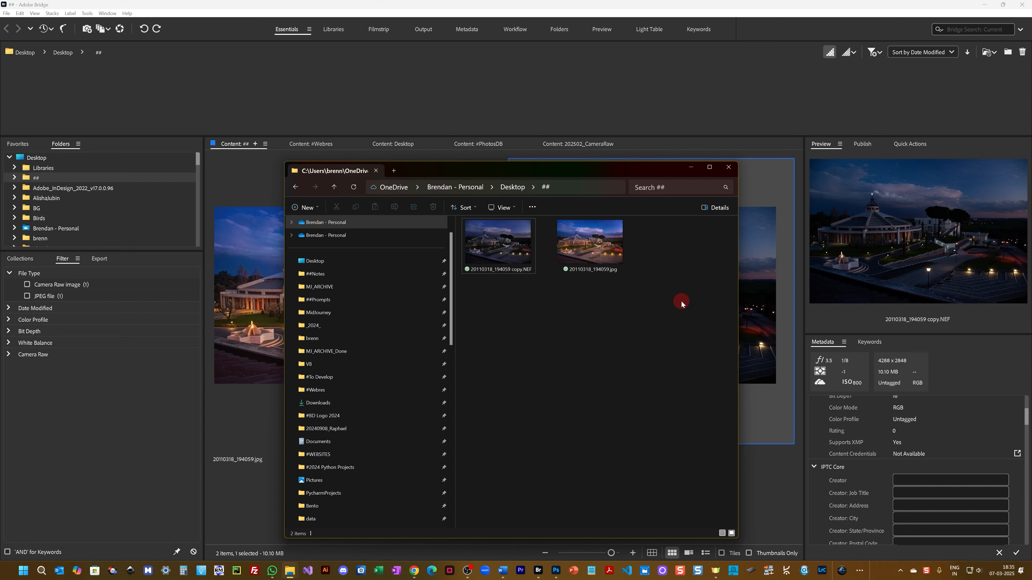
- Open 20110318_194059 copy.NEF from File Explorer in Camera Raw, and close it without editing
right_click(513, 247)
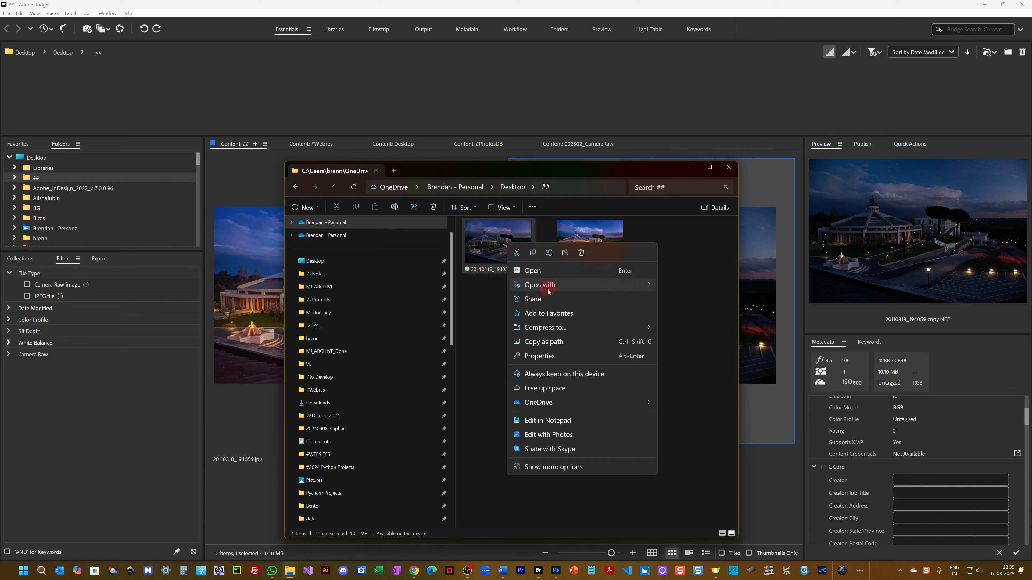
mouse_move(531, 285)
left_click(733, 315)
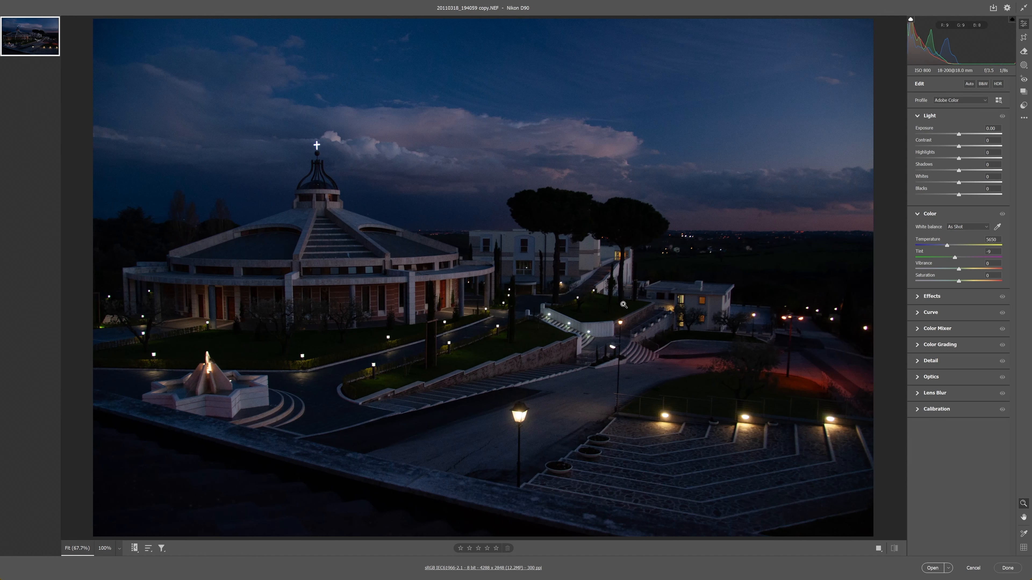
left_click(972, 568)
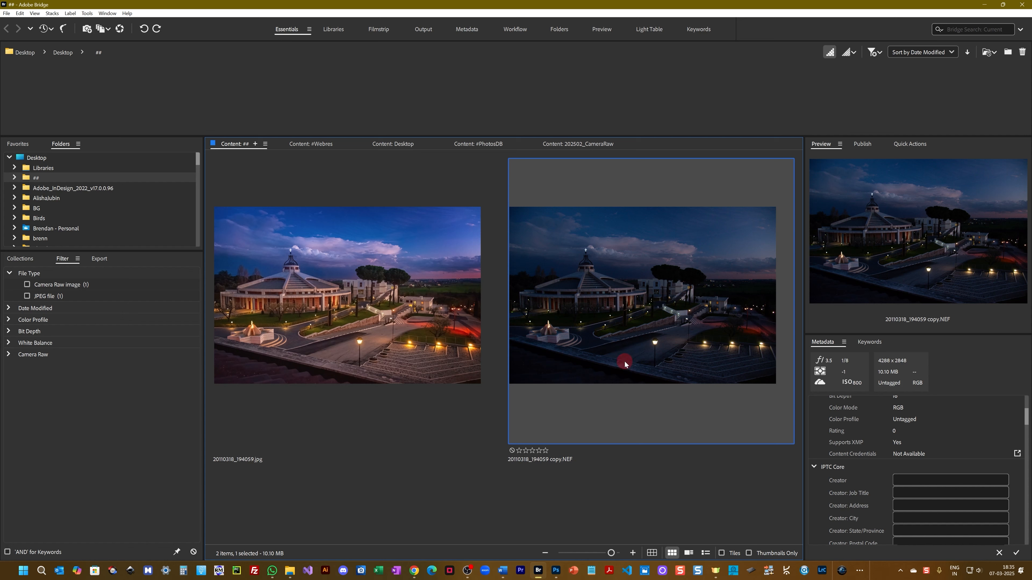
- Open 20110318_194059 copy.NEF in Camera Raw from its Bridge thumbnail
right_click(617, 302)
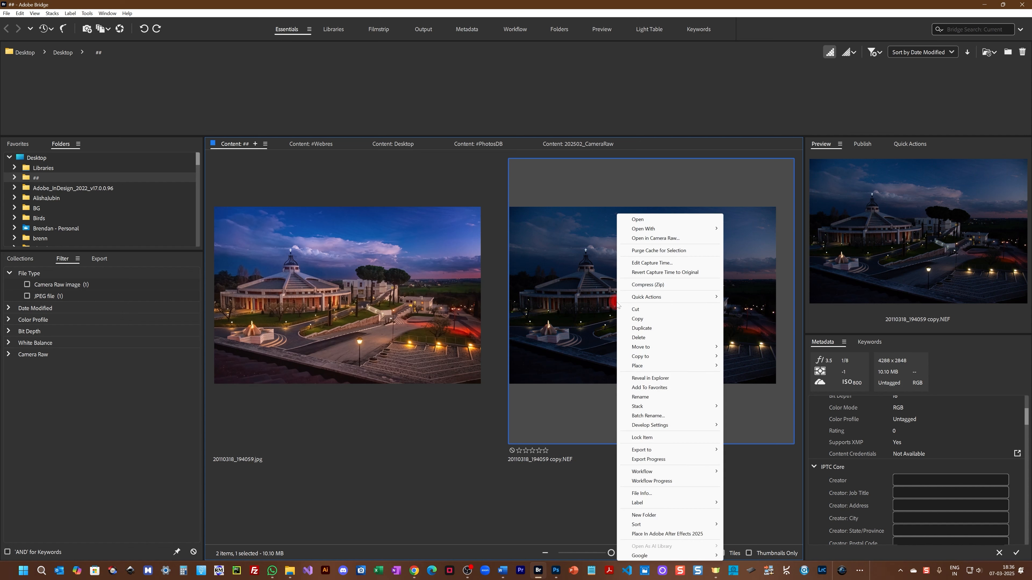
left_click(666, 238)
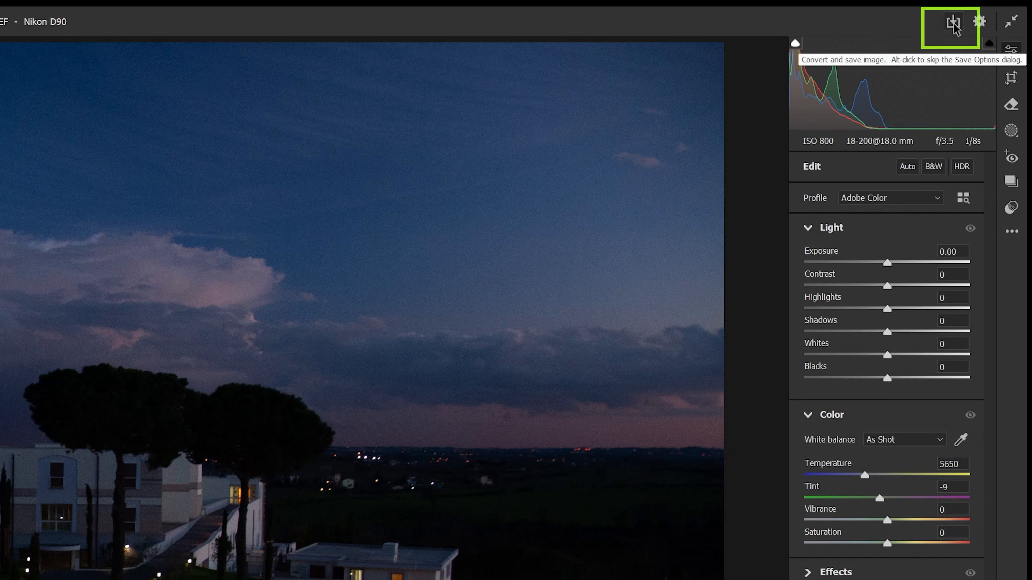
- Bring up the save options for the photo and set the file extension to lowercase .jpg
left_click(953, 25)
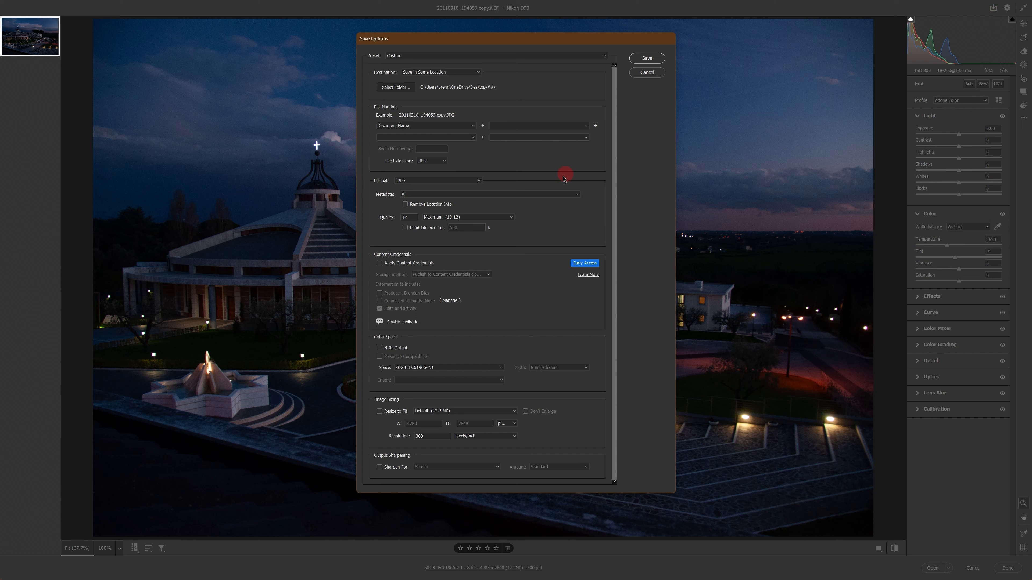
left_click(442, 161)
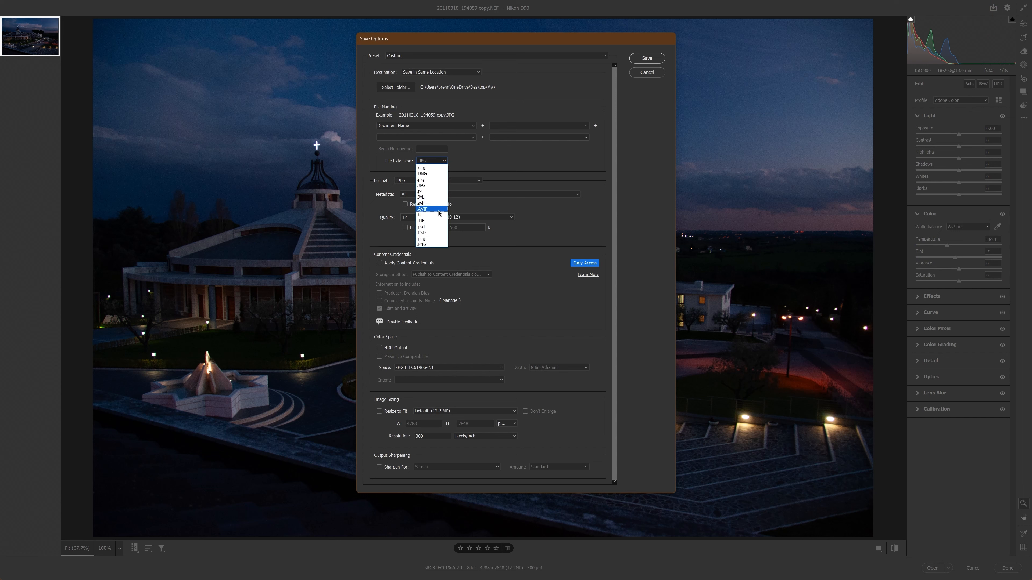
left_click(437, 180)
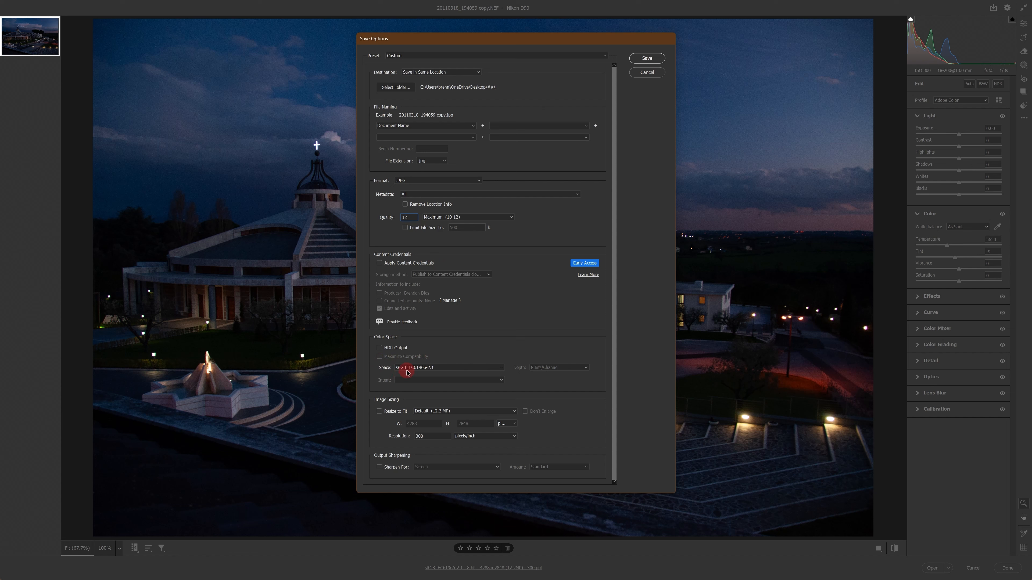
- Browse the available output colour spaces and choose sRGB IEC61966-2.1 for the saved image
left_click(459, 369)
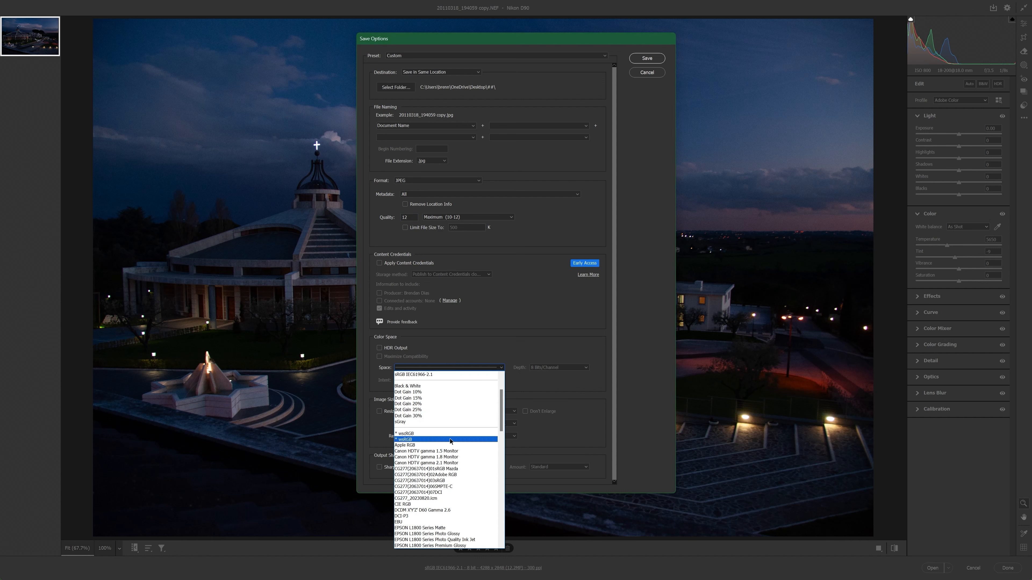
scroll(450, 439, "down", 4)
scroll(450, 439, "up", 6)
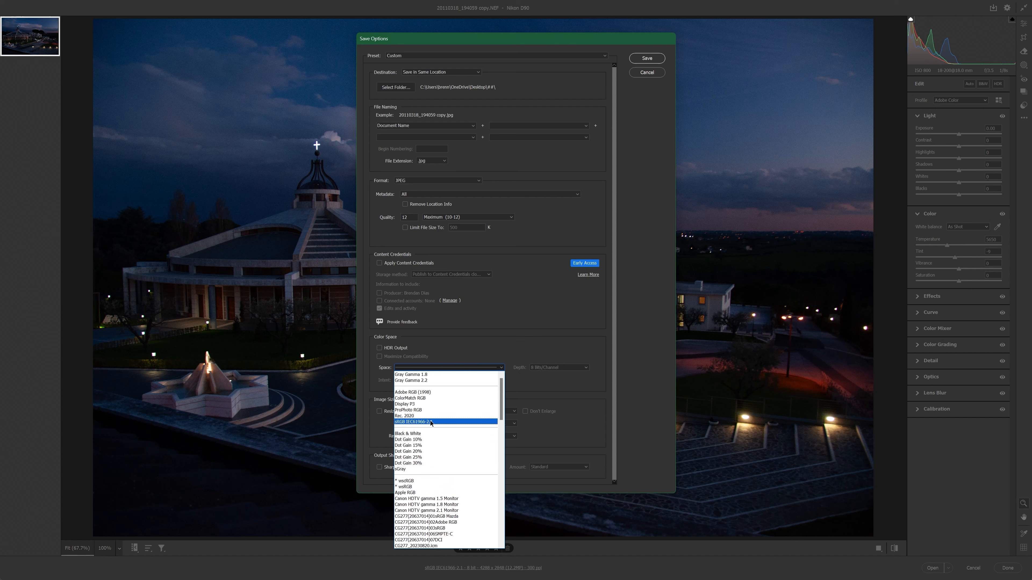
left_click(409, 423)
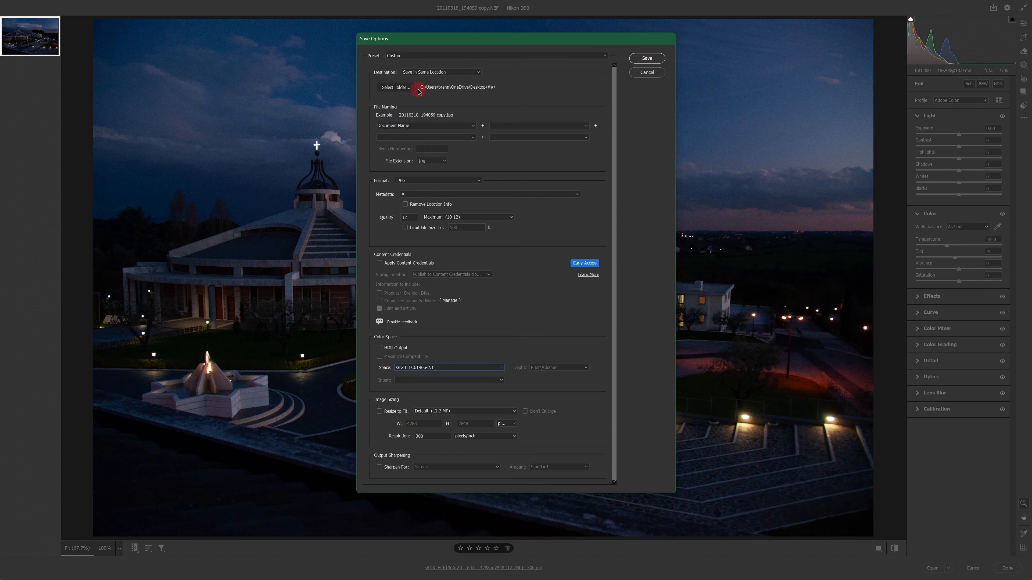
- Try a different destination folder, reselect Save in Same Location, and cancel the save options
left_click(445, 74)
left_click(442, 77)
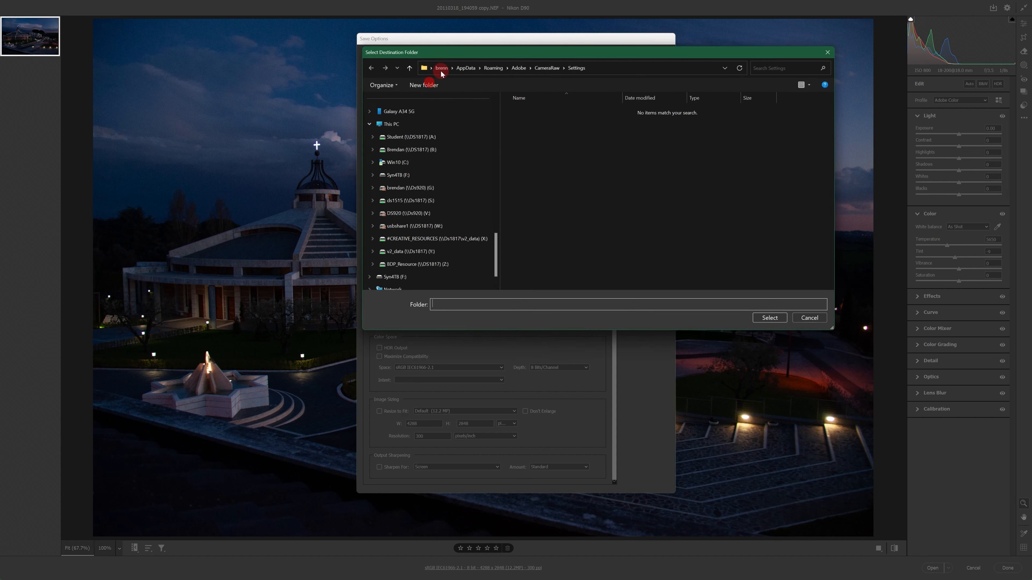
left_click(818, 318)
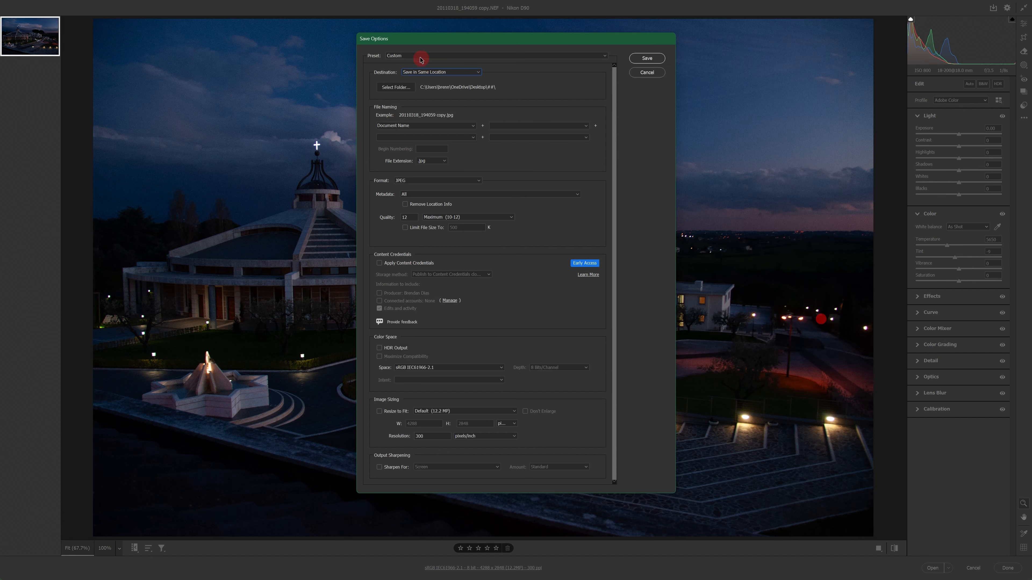
left_click(430, 72)
left_click(432, 79)
left_click(650, 73)
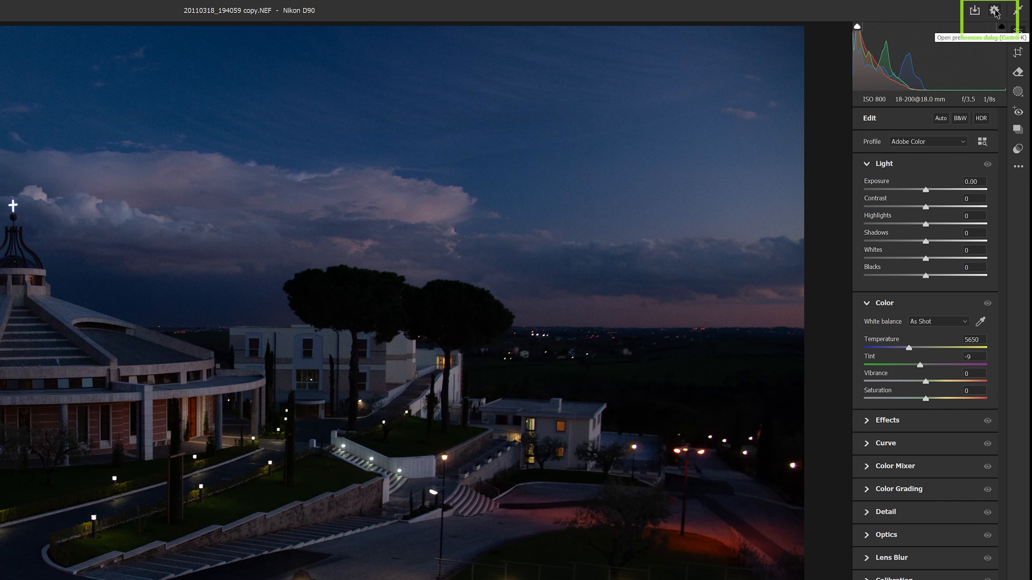
- Review the Defaults and Workflow settings in the Camera Raw preferences and close them
left_click(994, 10)
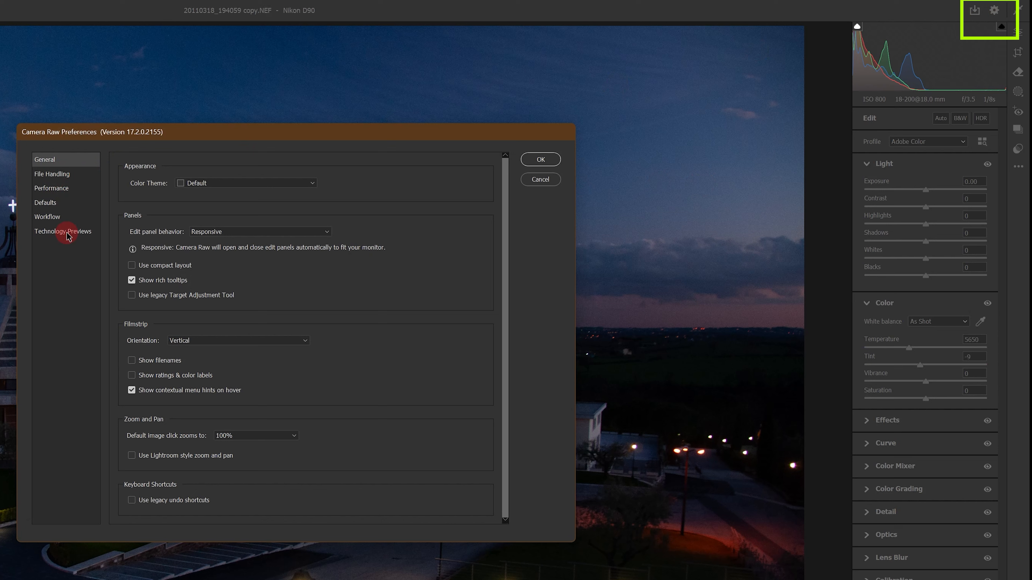
left_click(50, 208)
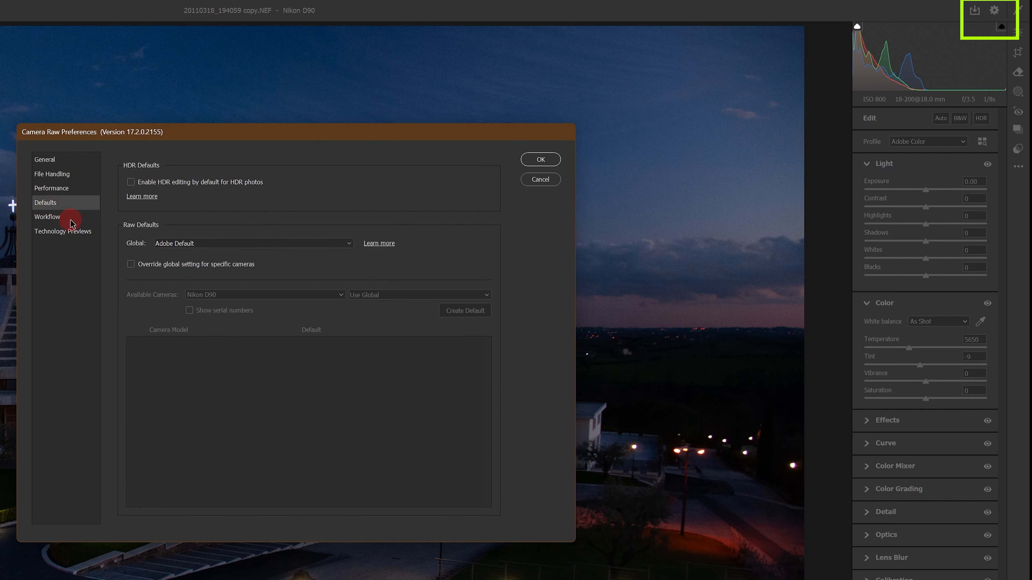
left_click(51, 217)
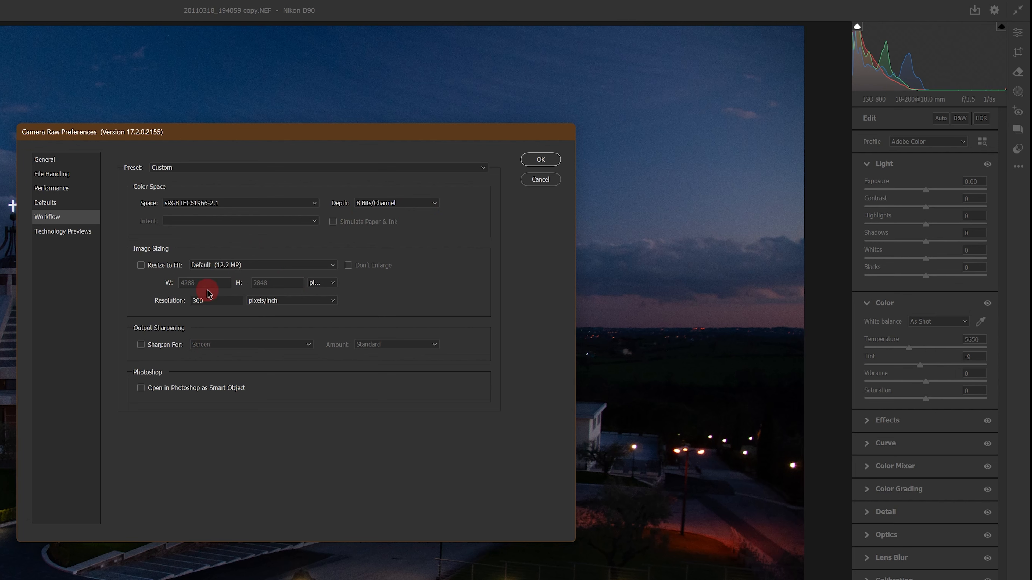
left_click(541, 160)
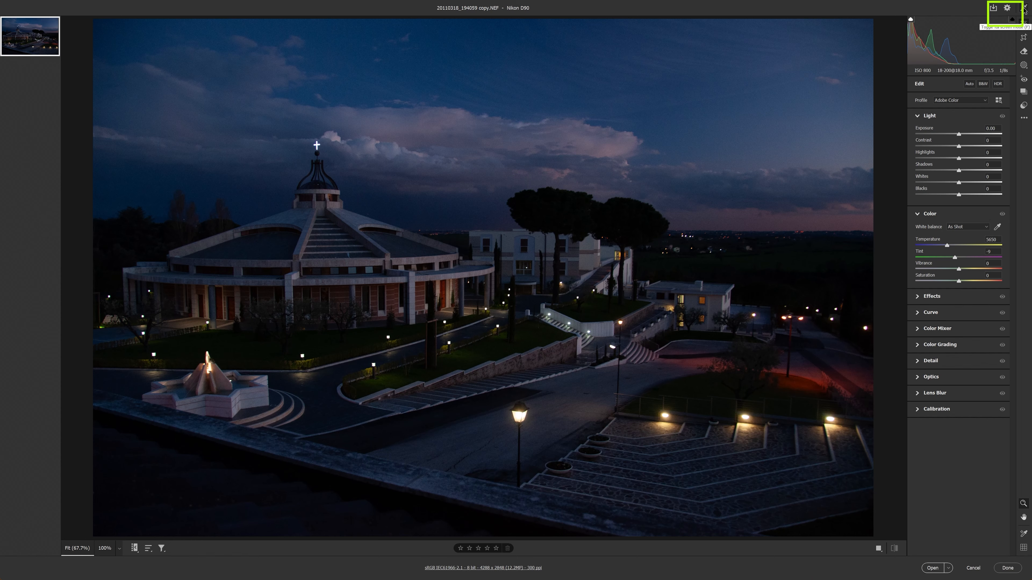
- Switch Camera Raw to a smaller, repositioned window and return it to full screen
left_click(1011, 17)
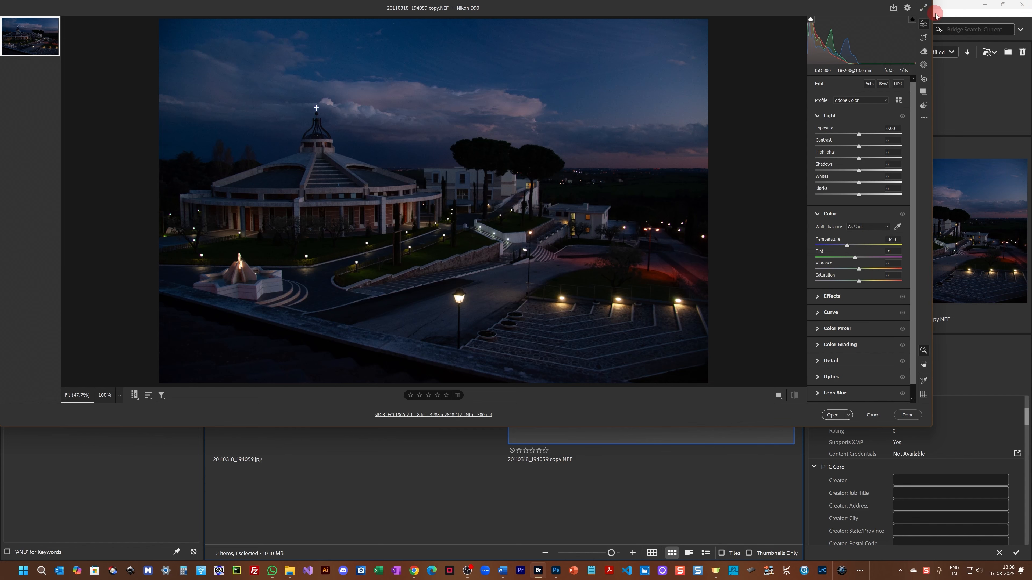
left_click_drag(931, 13, 734, 43)
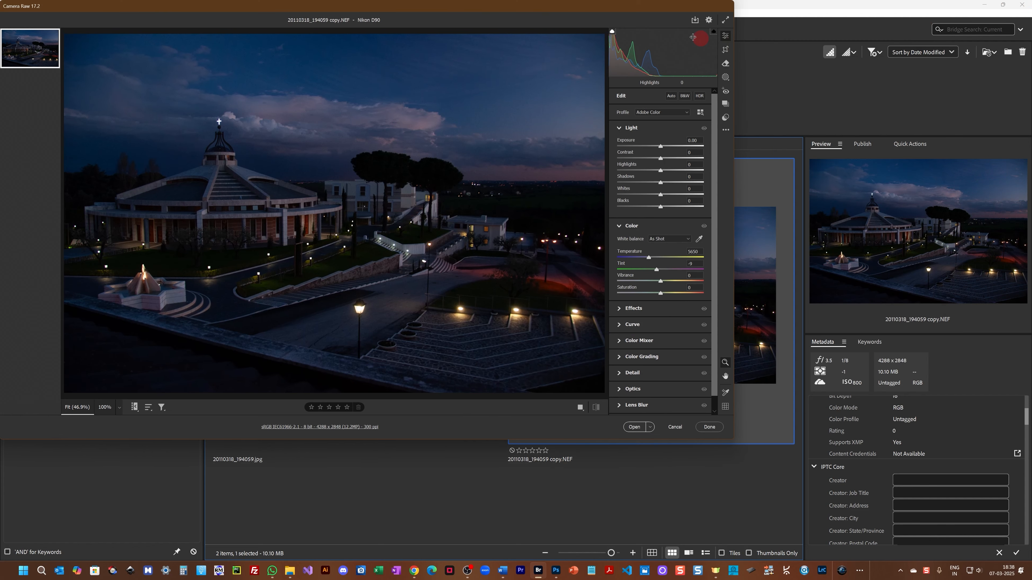
left_click_drag(450, 12, 542, 89)
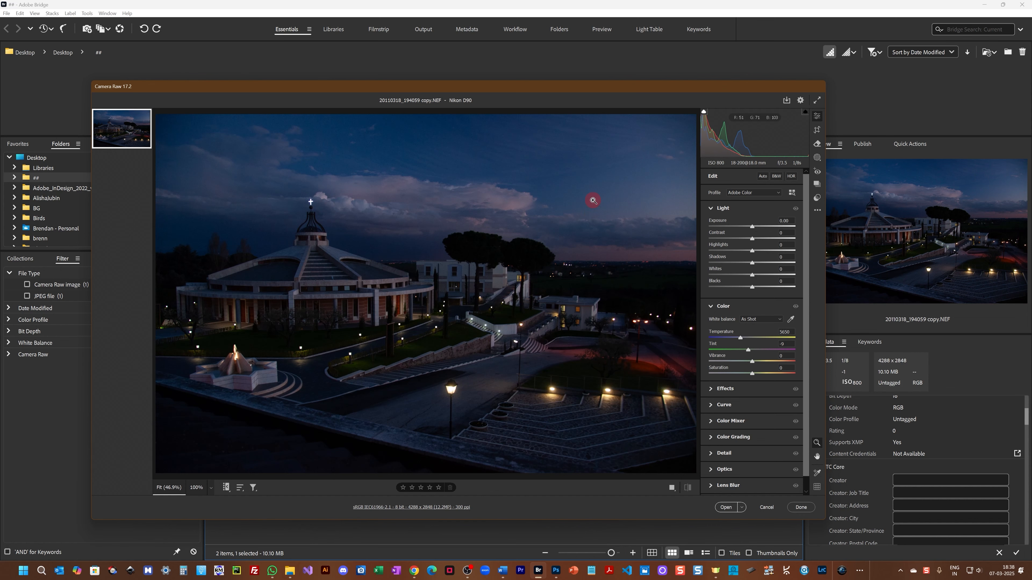
left_click(817, 100)
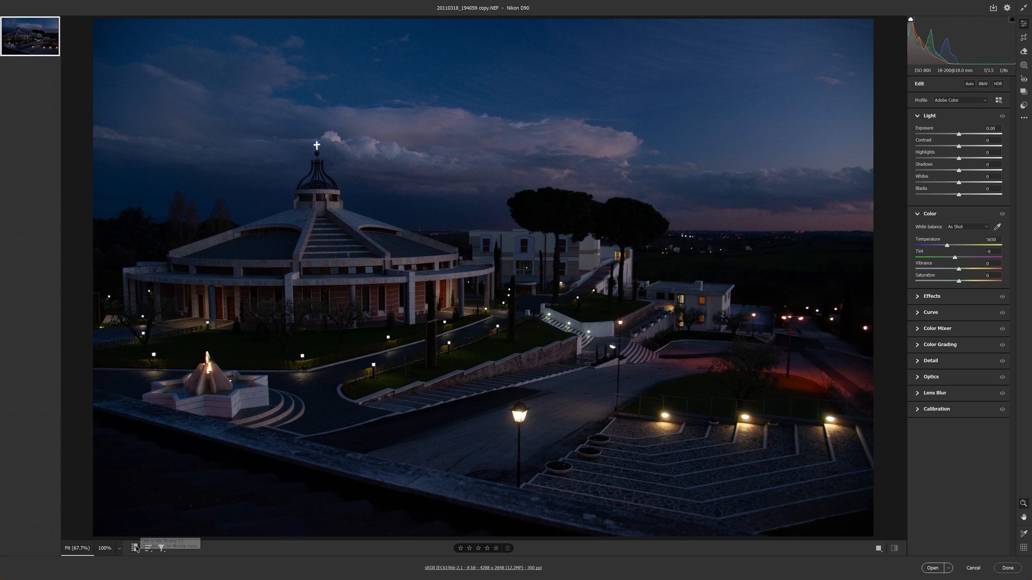
- Set the filmstrip orientation to Horizontal and switch it back to Vertical
right_click(11, 179)
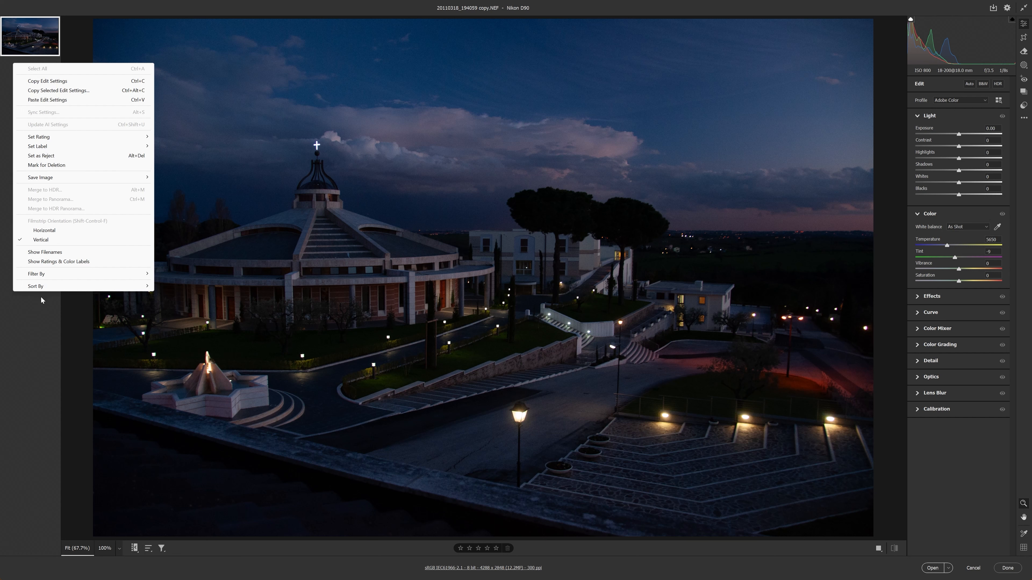
left_click(45, 230)
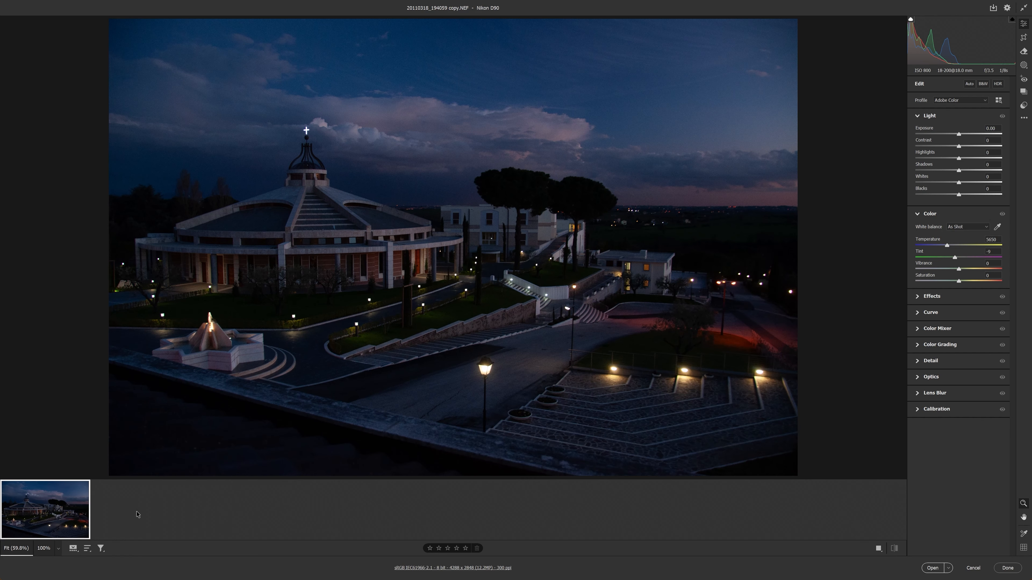
right_click(399, 497)
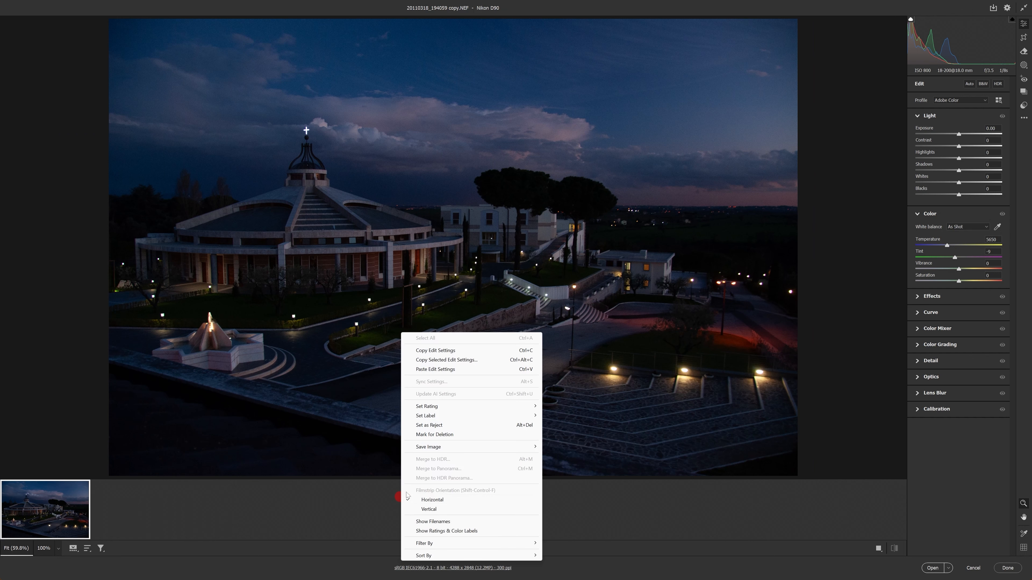
left_click(448, 509)
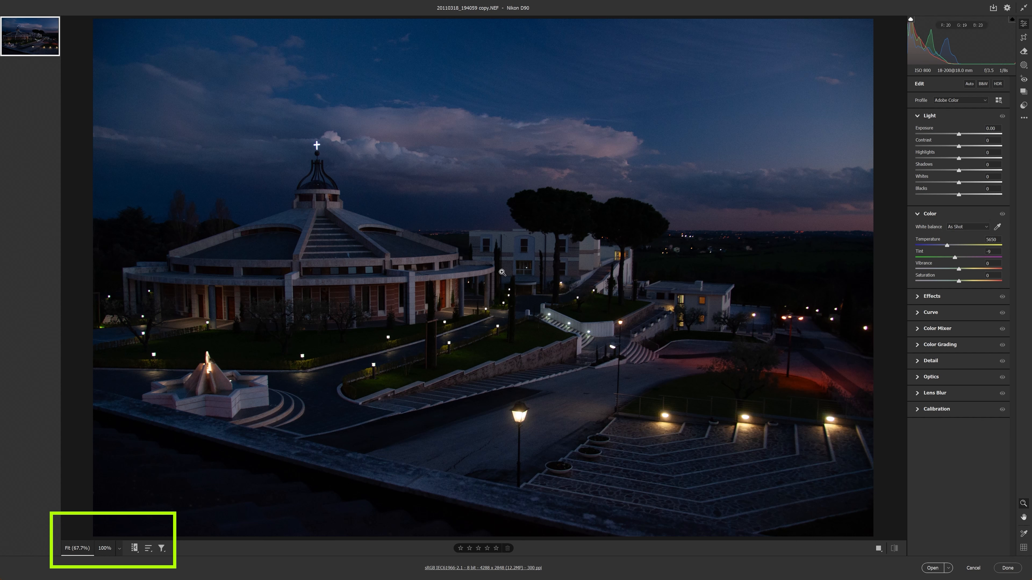
- Inspect the buildings and the sky at 100% and 200% magnification, and return to the fit view
left_click(440, 245)
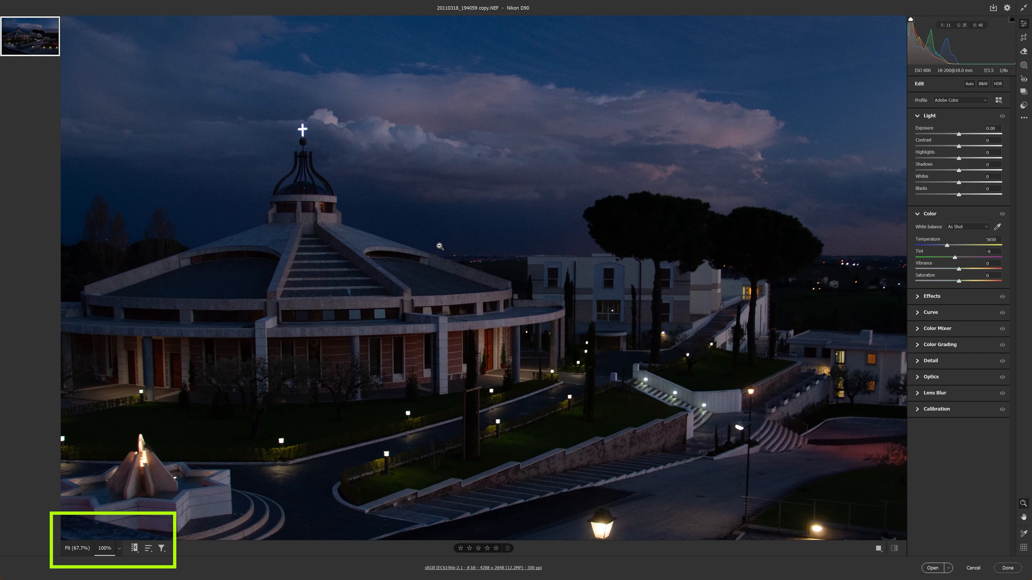
left_click(440, 246)
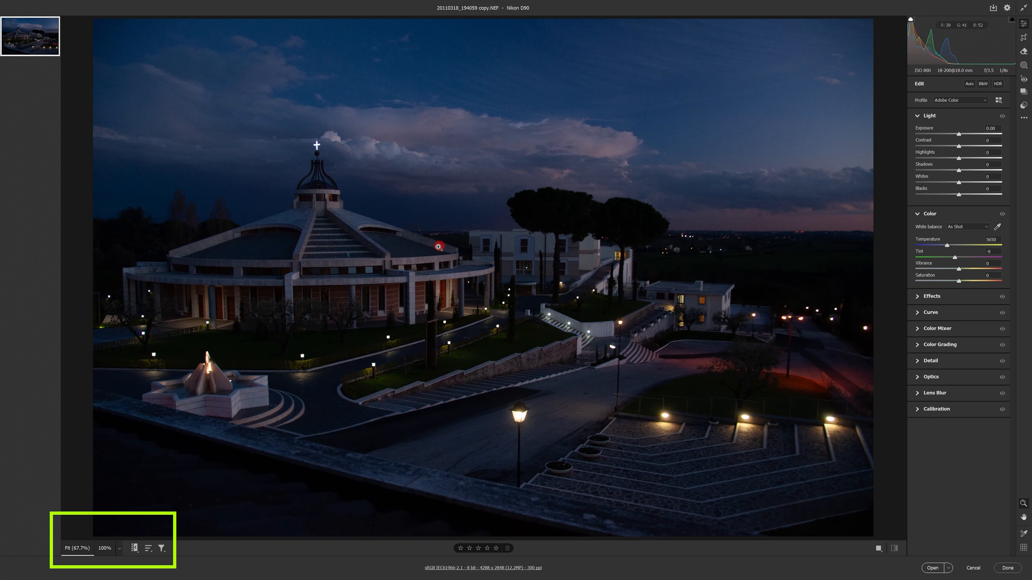
left_click(119, 552)
left_click(167, 473)
left_click(544, 326)
left_click(513, 280)
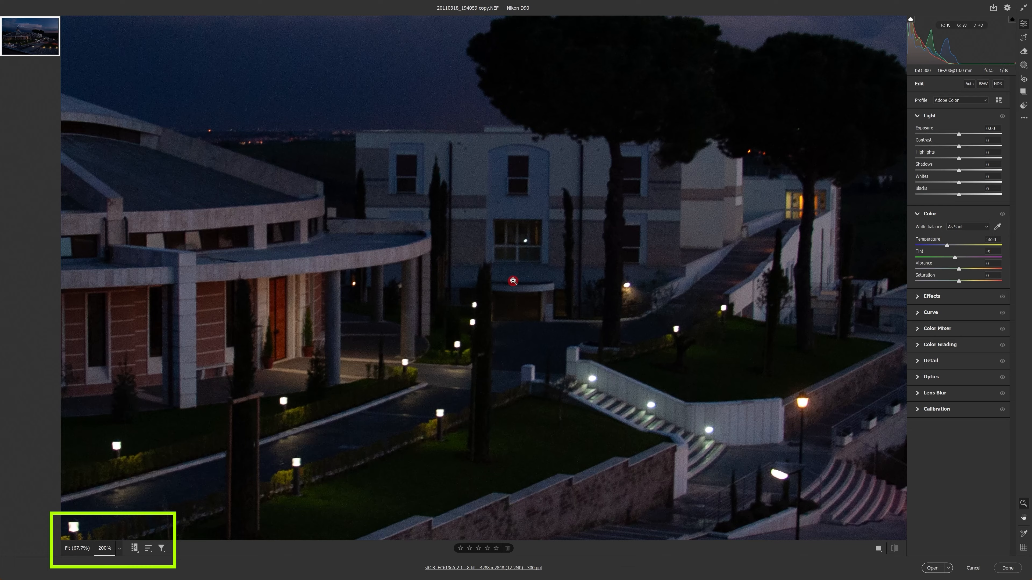
left_click(514, 281)
left_click(486, 77)
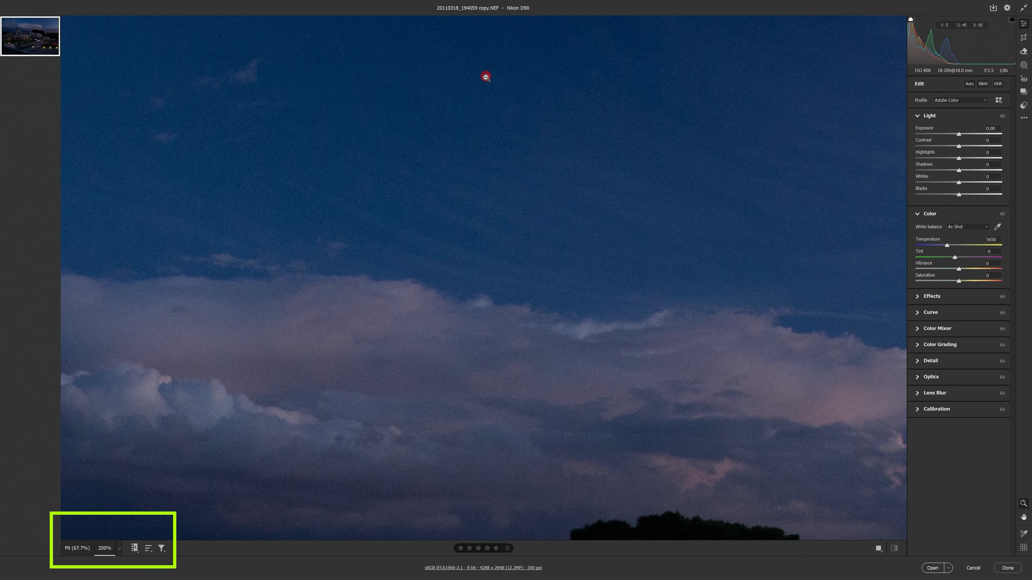
left_click(485, 77)
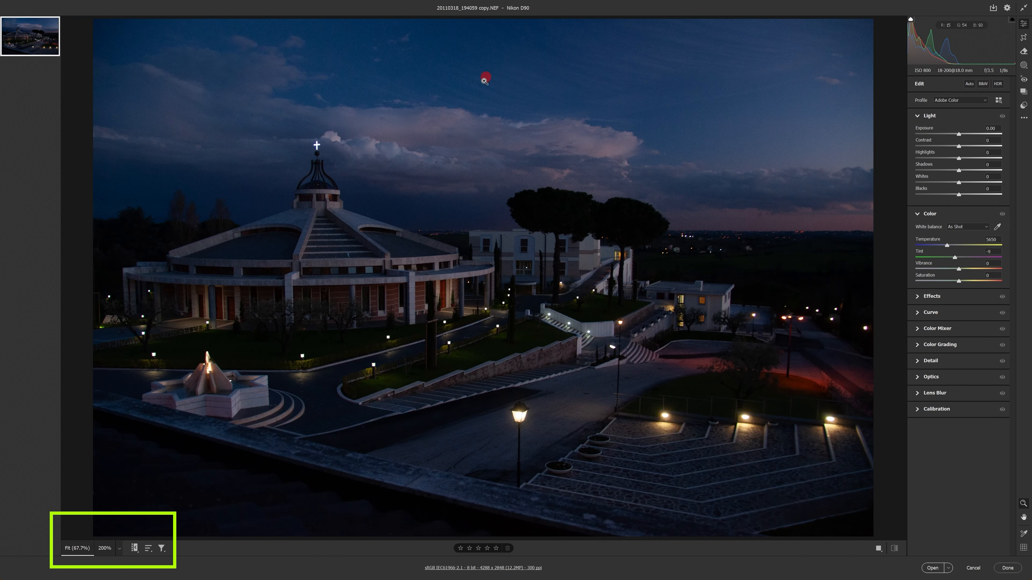
- Examine the filmstrip's sort orders and its star rating, color label and show filter options
left_click(148, 549)
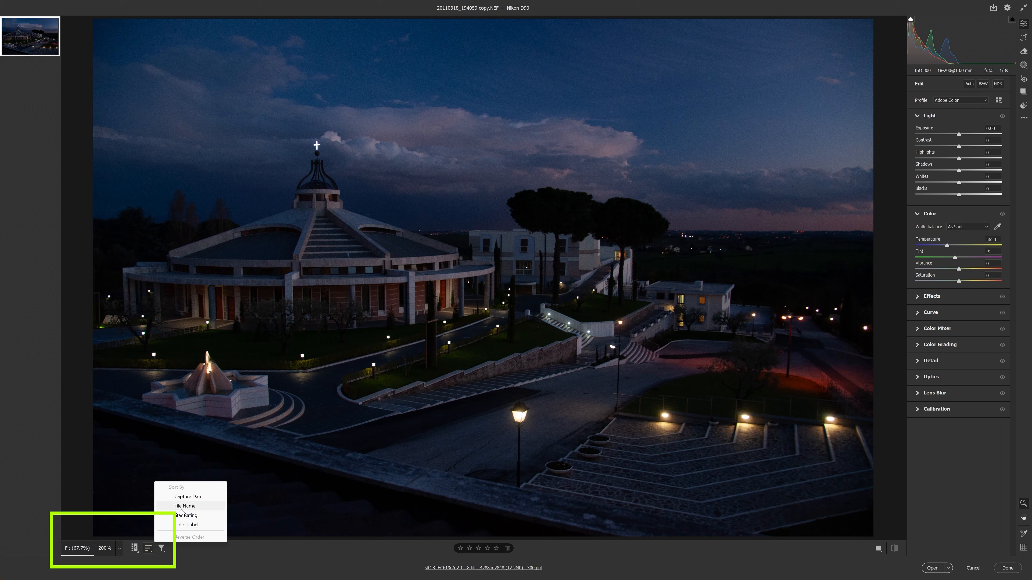
left_click(161, 549)
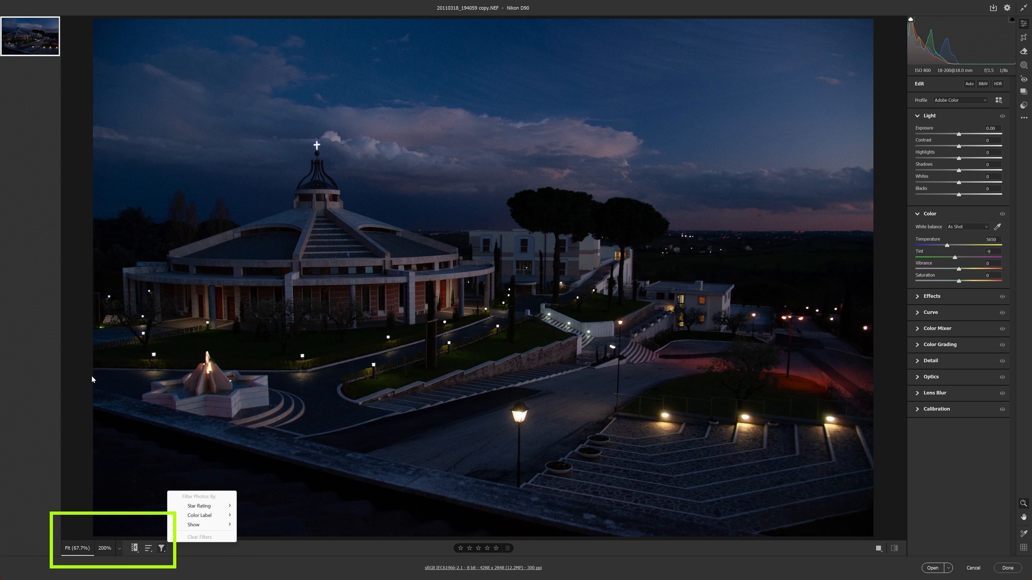
mouse_move(201, 508)
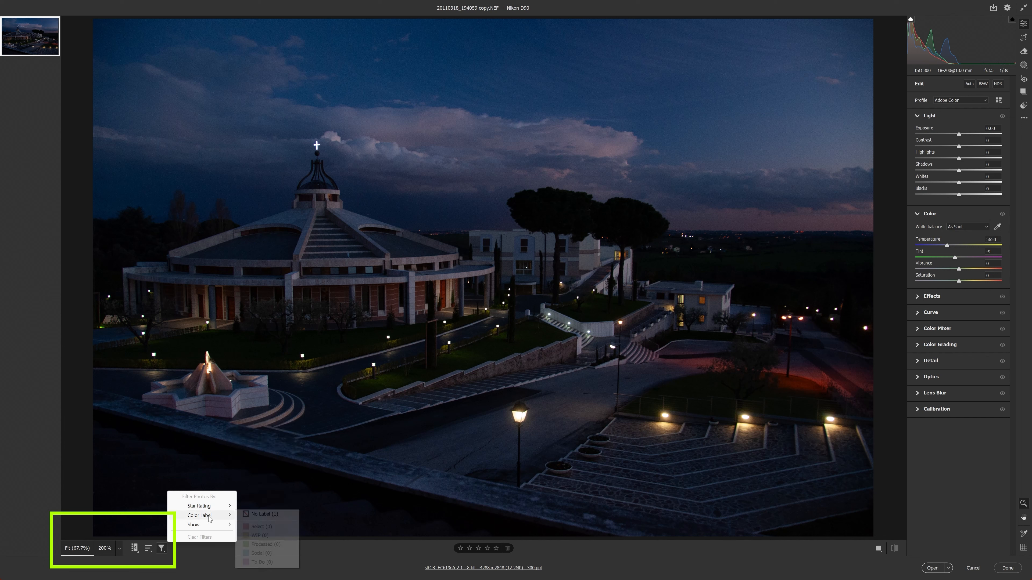
mouse_move(209, 525)
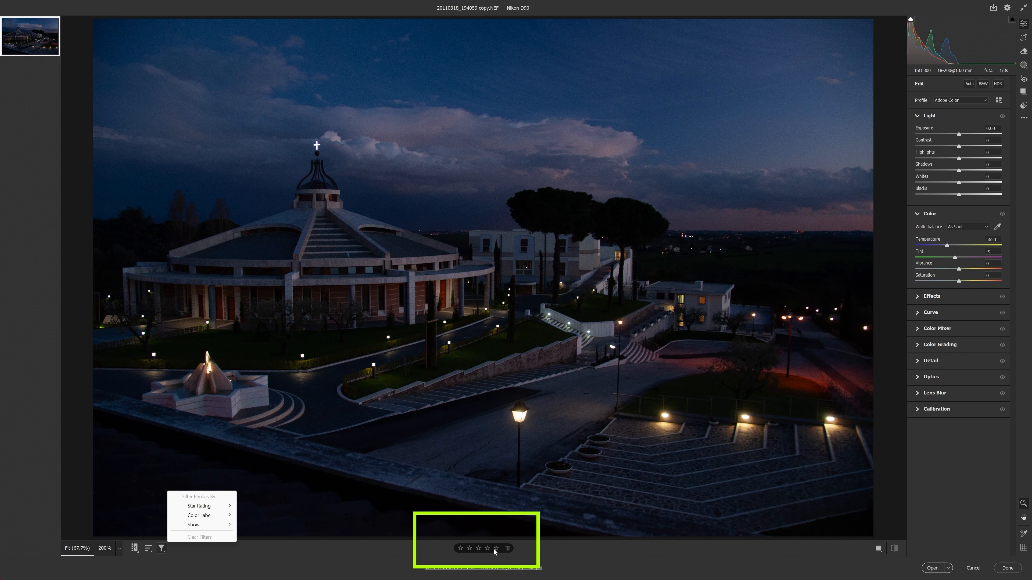
- Rate the photo one star and assign it the yellow color label
left_click(420, 551)
left_click(460, 551)
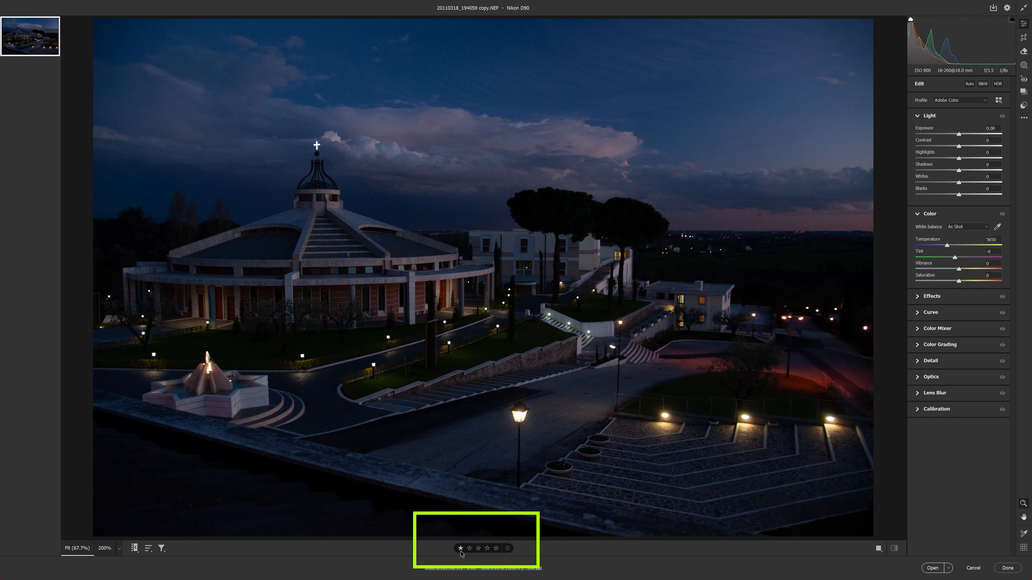
left_click(461, 551)
right_click(472, 553)
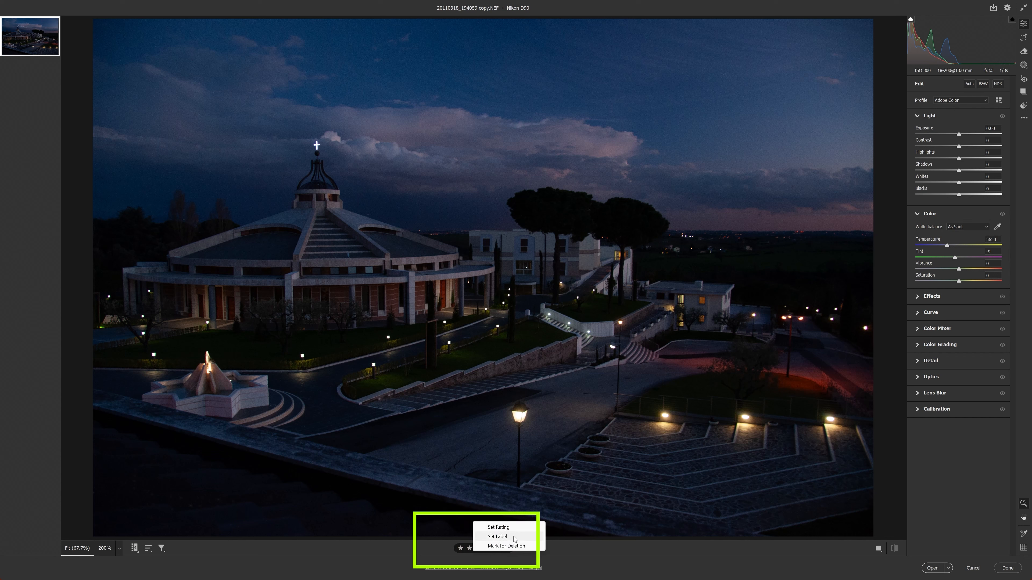
left_click(514, 536)
left_click(582, 510)
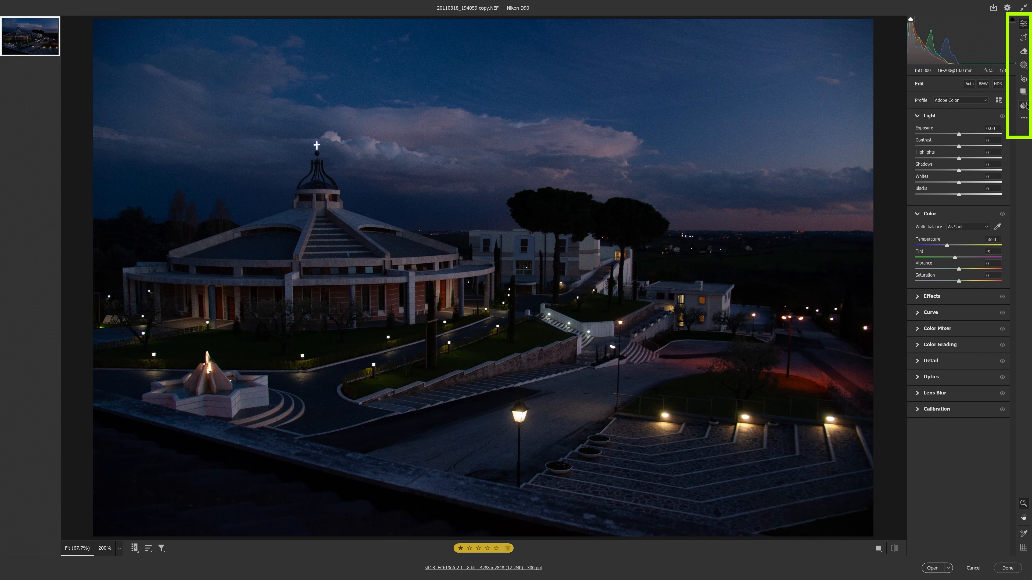
- Review the extra image settings commands for resets, presets, snapshots, and copying or saving edit settings
left_click(1024, 119)
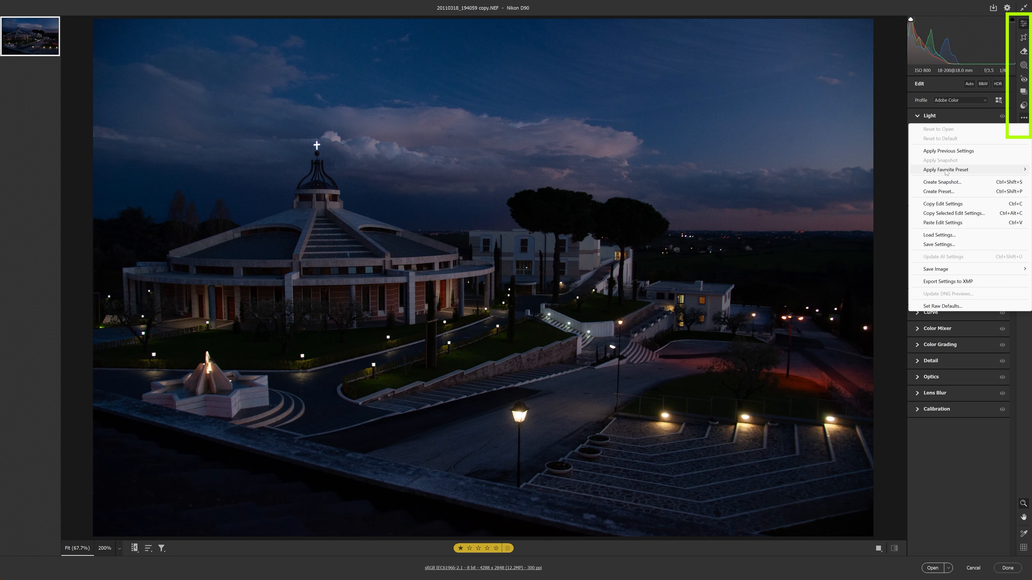
left_click(1025, 339)
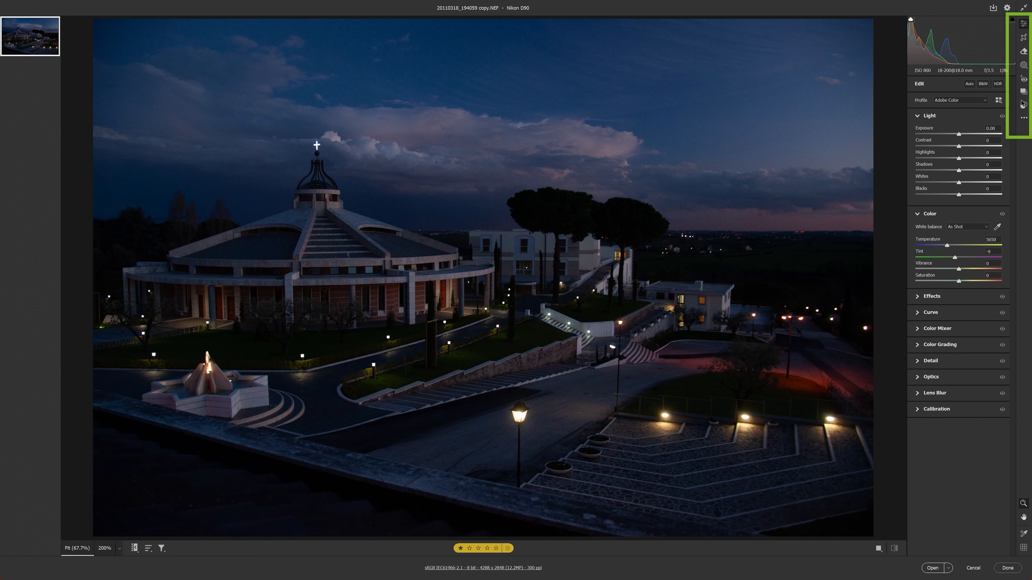
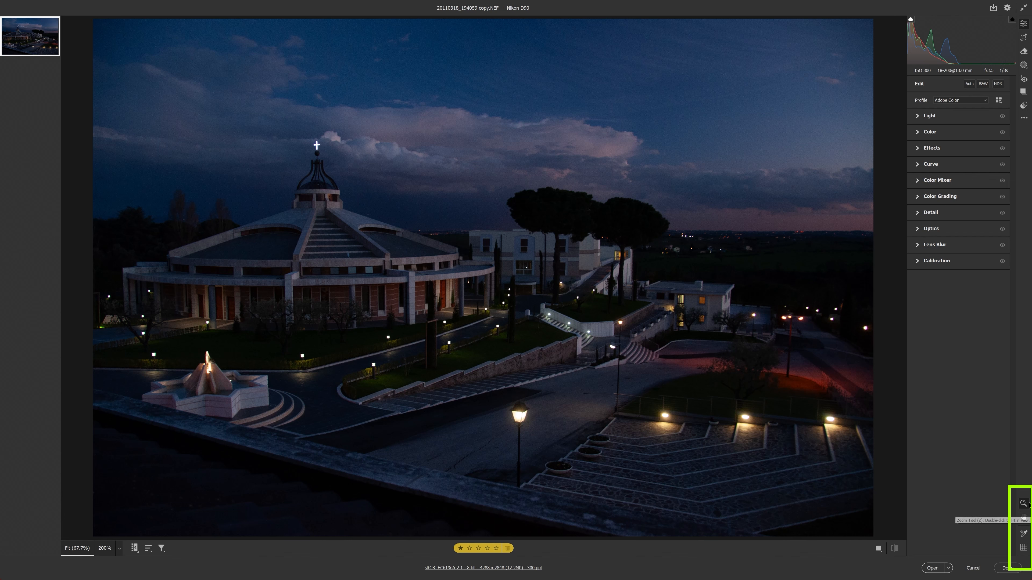
- Inspect the lit steps, the nearby buildings and the street lamps at 200% magnification
left_click(628, 304)
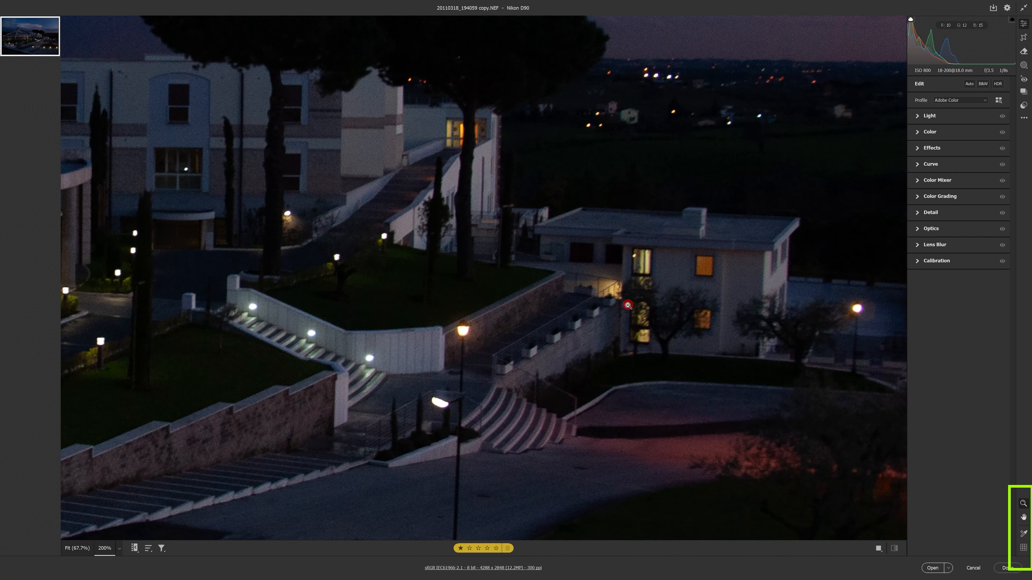
left_click(1023, 517)
left_click_drag(691, 330, 801, 397)
left_click_drag(586, 394, 644, 289)
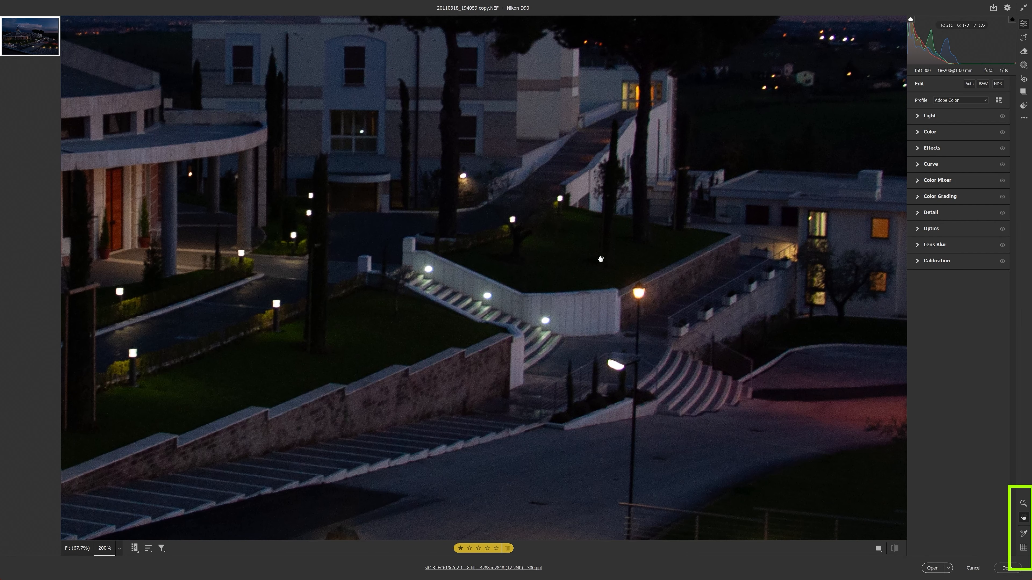
left_click_drag(579, 255, 555, 188)
left_click_drag(786, 320, 783, 292)
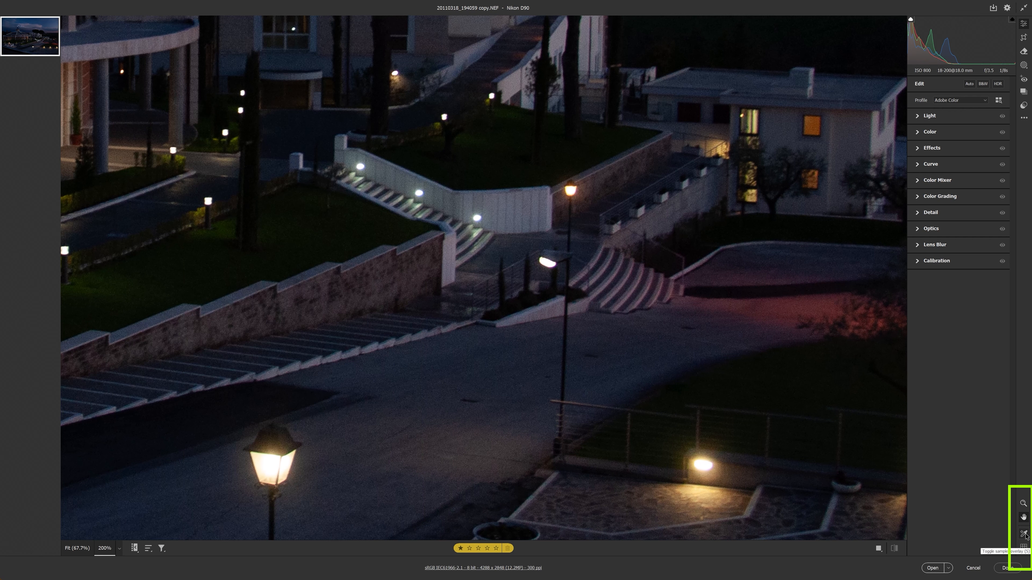
- Show the grid overlay, hide it again, and fit the whole photo in the view
left_click(1024, 548)
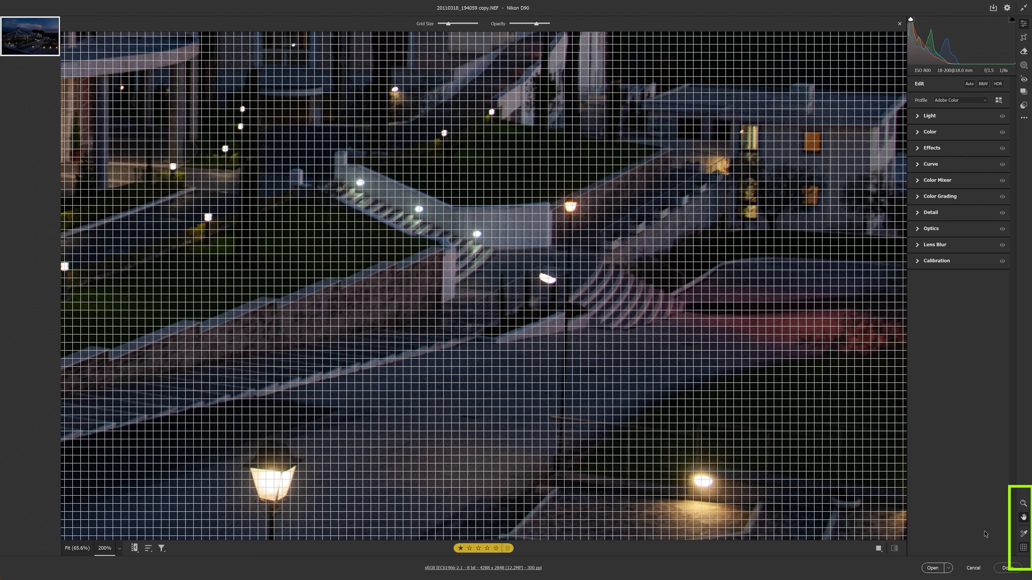
left_click(1025, 548)
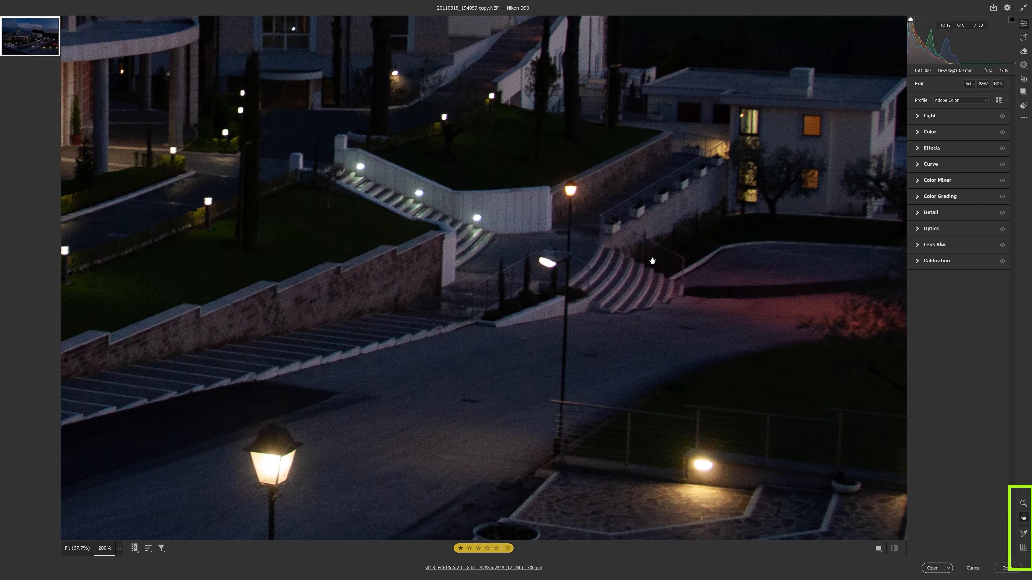
left_click(597, 144)
key("z")
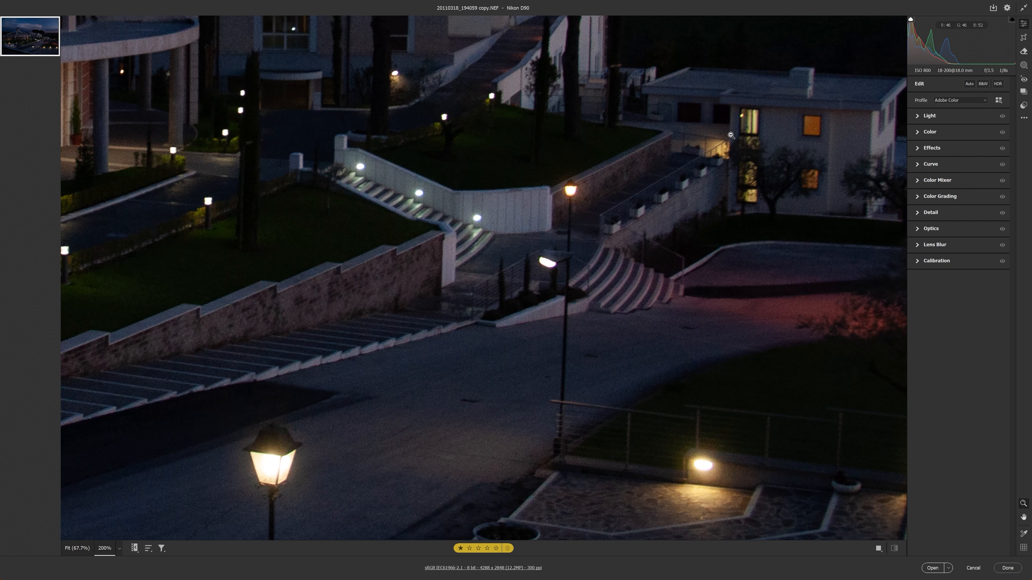
key("ctrl+0")
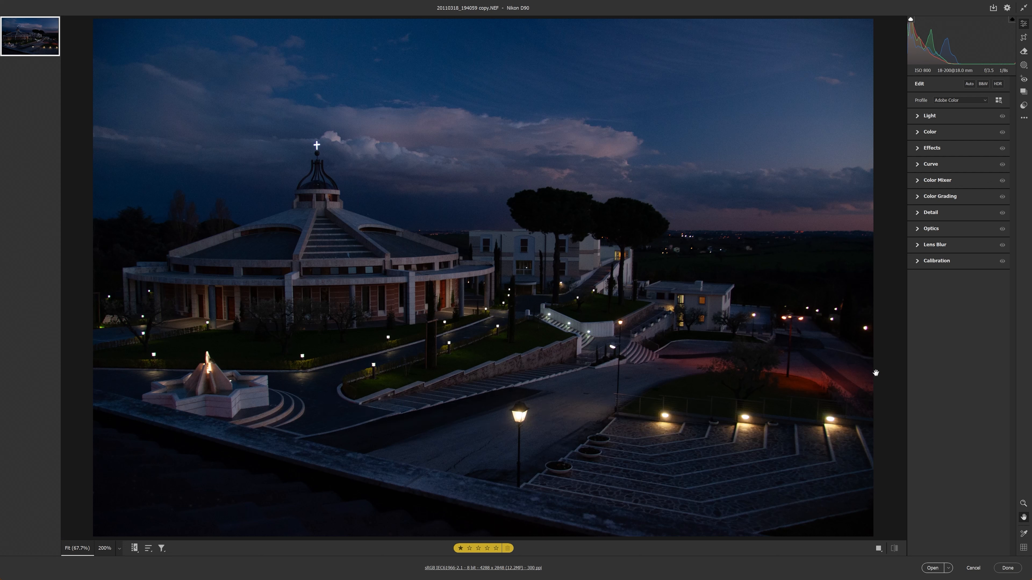
- Display the grid overlay with the largest grid size and a low opacity, and hide it again
left_click(1023, 548)
left_click_drag(448, 24, 513, 24)
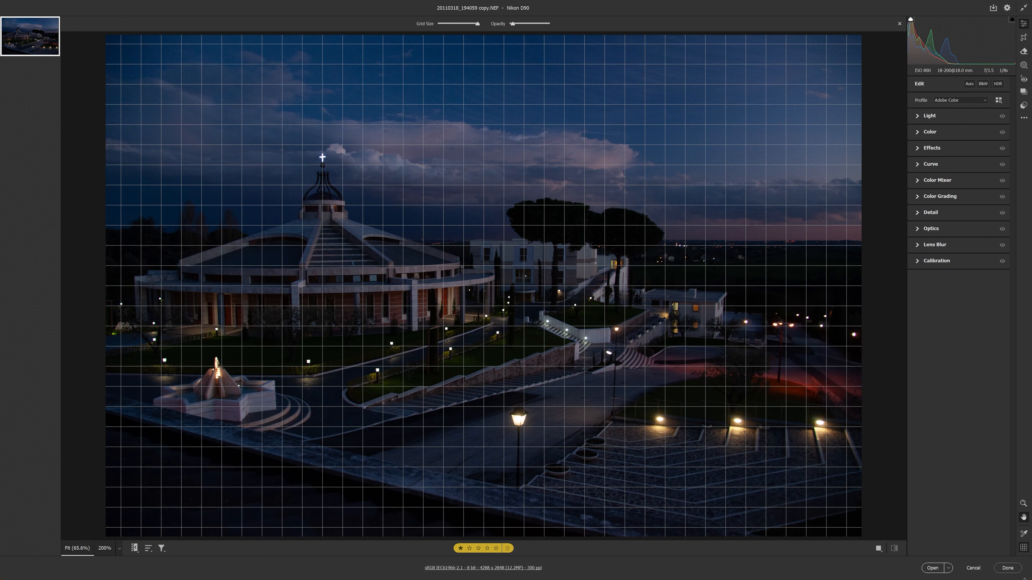
left_click(1023, 548)
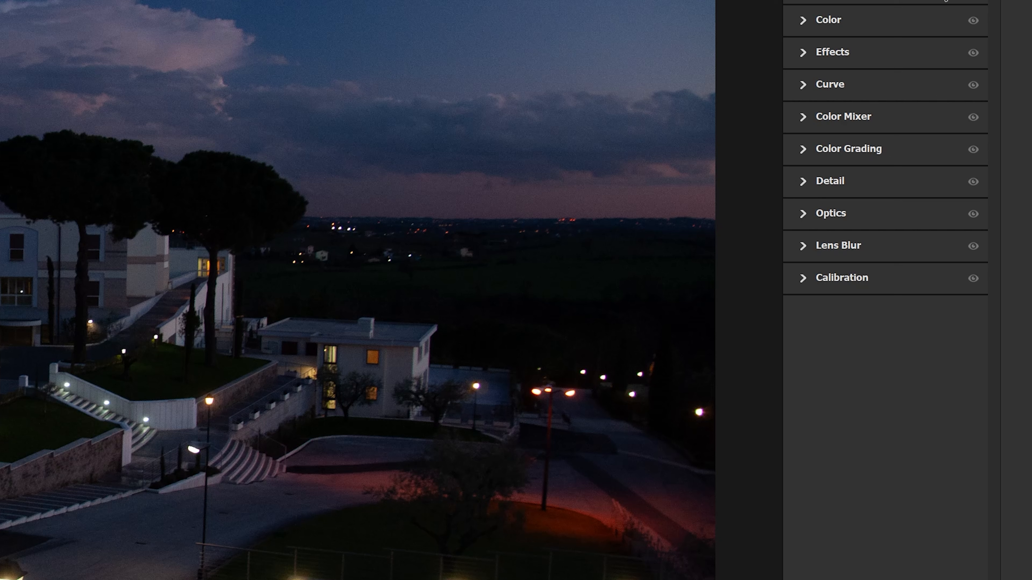
- Open the Optics settings and look through the Manual options and the Profile options
left_click(828, 214)
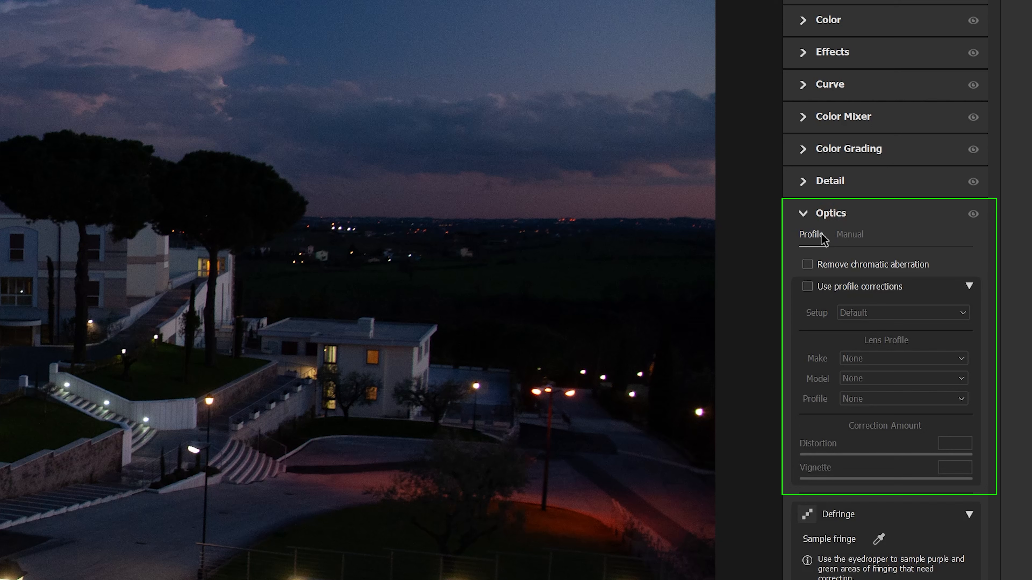
left_click(850, 235)
left_click(809, 237)
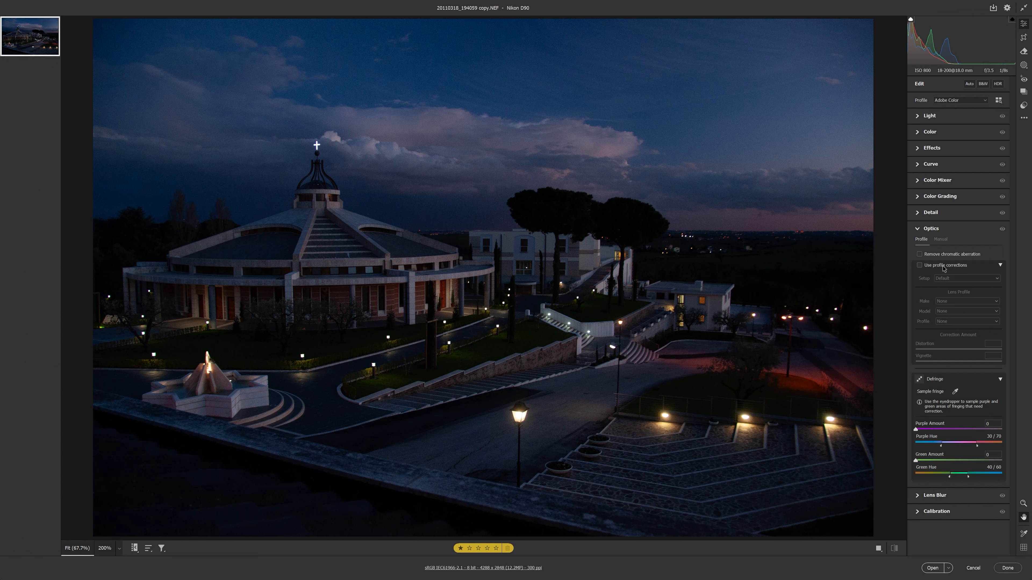
- Compare the photo with and without the lens profile corrections, leaving them turned off
left_click(943, 267)
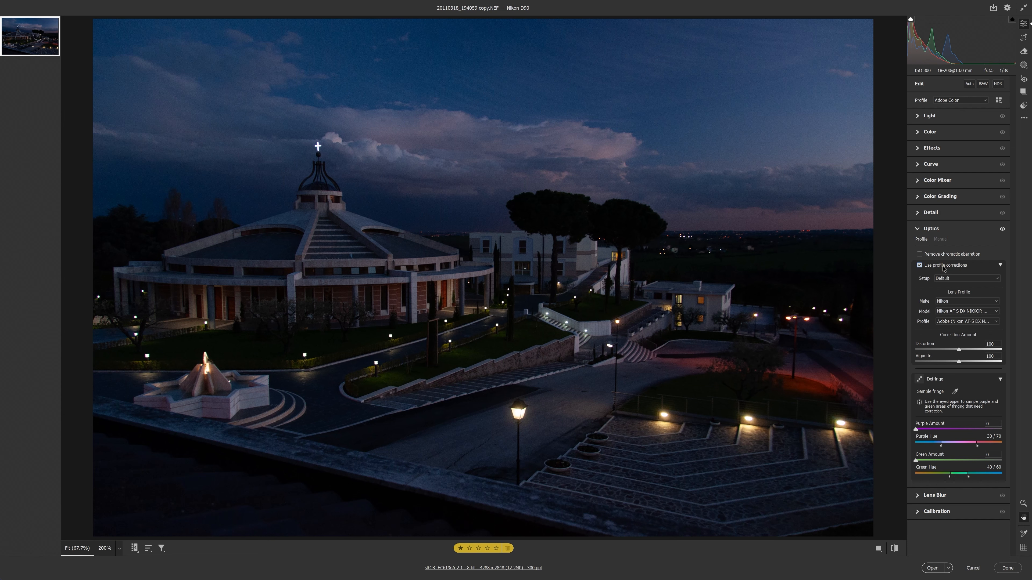
left_click(944, 268)
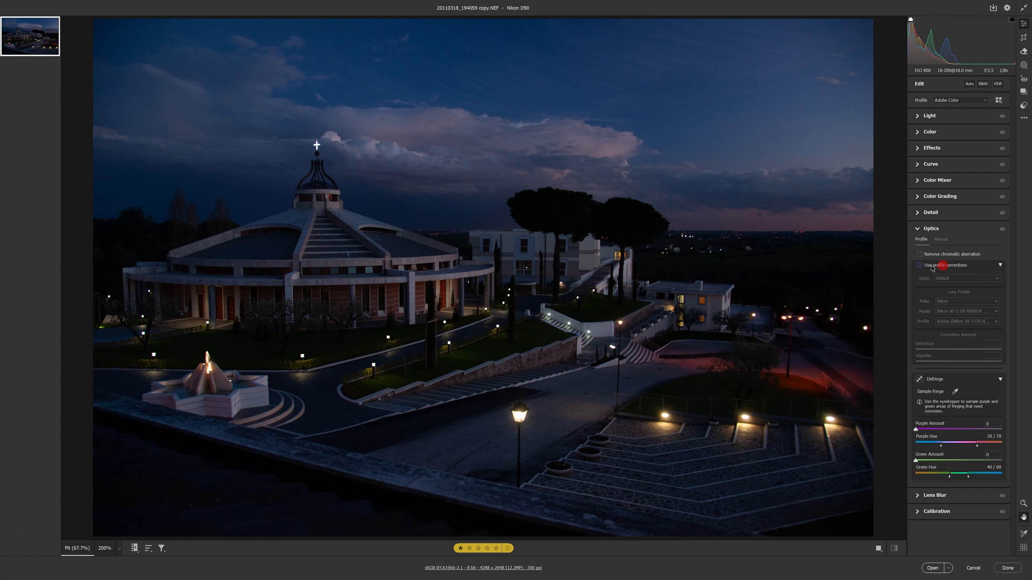
left_click(918, 265)
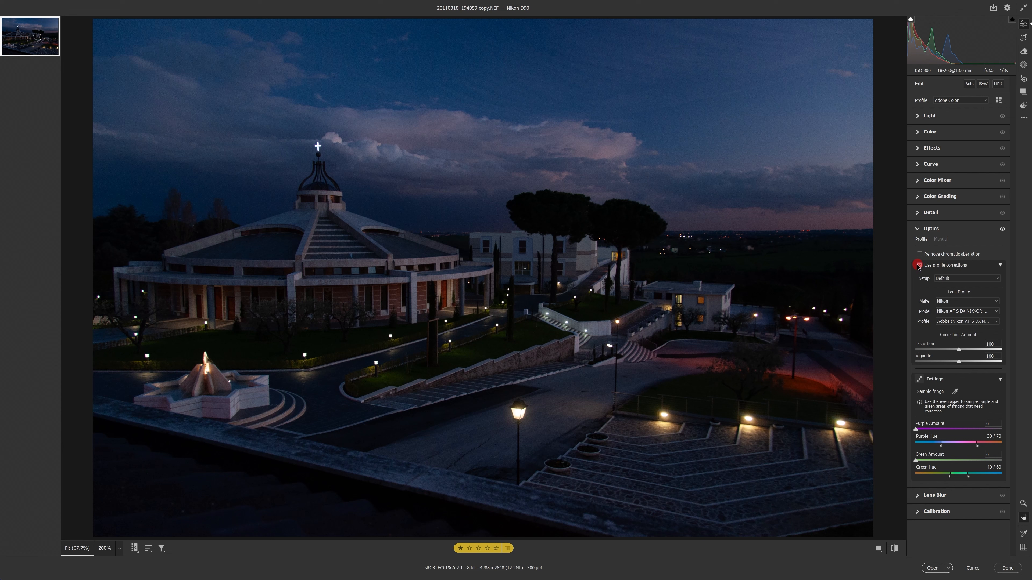
left_click(919, 267)
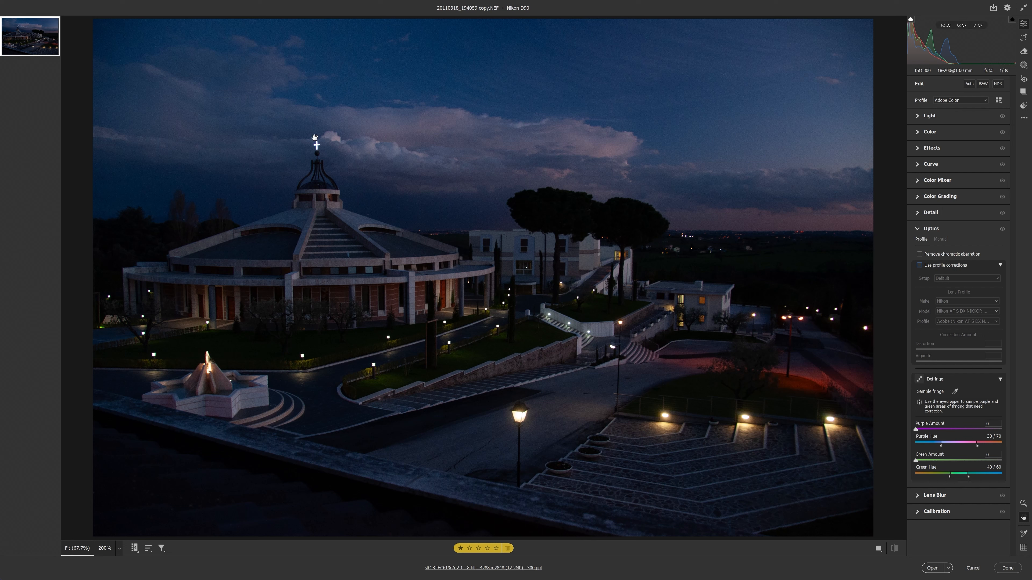
- Turn on chromatic aberration removal, using the illuminated cross on the dome to judge the color fringes
left_click(318, 147)
left_click_drag(318, 147, 276, 140)
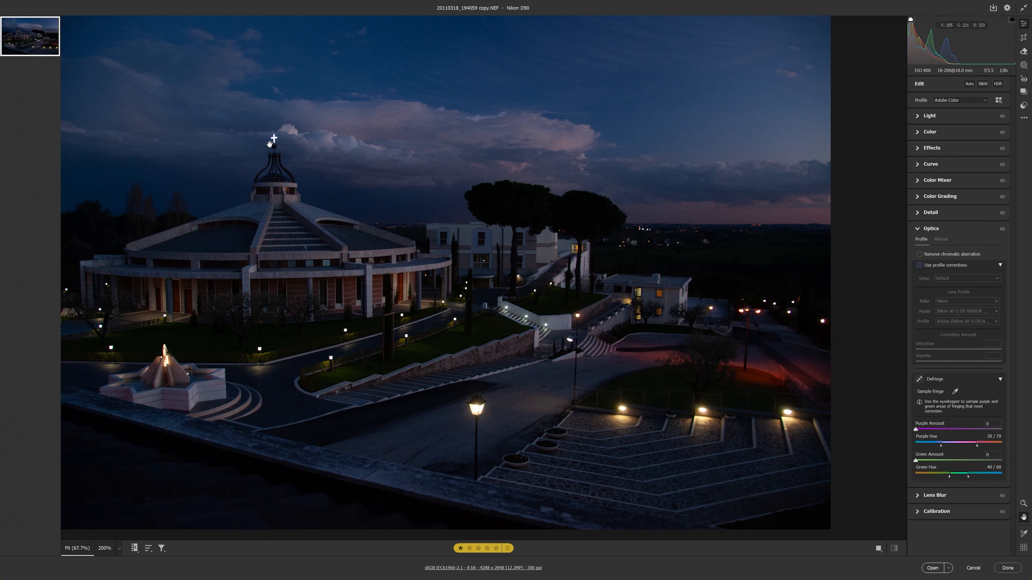
left_click(1023, 503)
left_click_drag(265, 140, 493, 369)
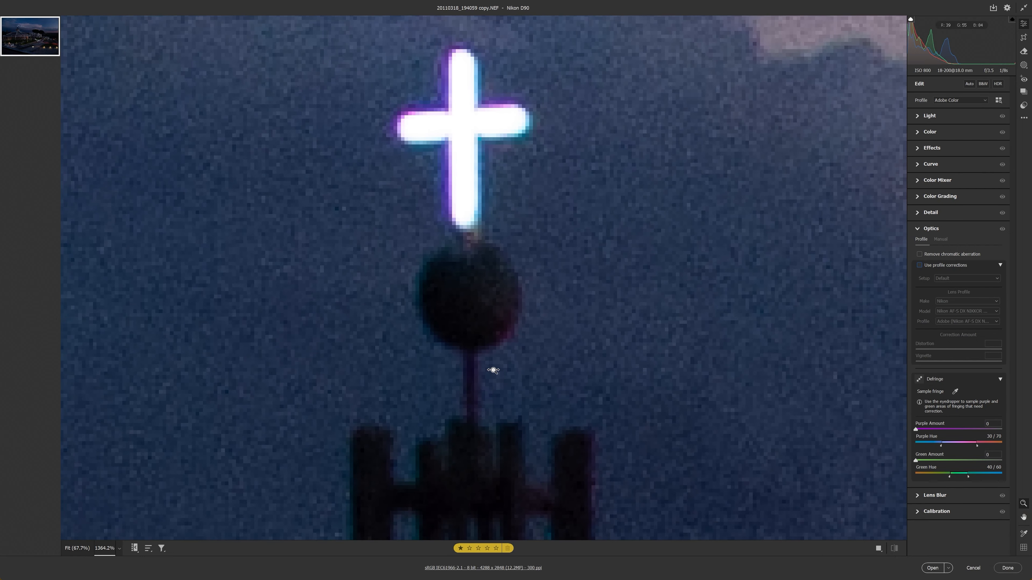
key("space")
left_click_drag(492, 169, 437, 287)
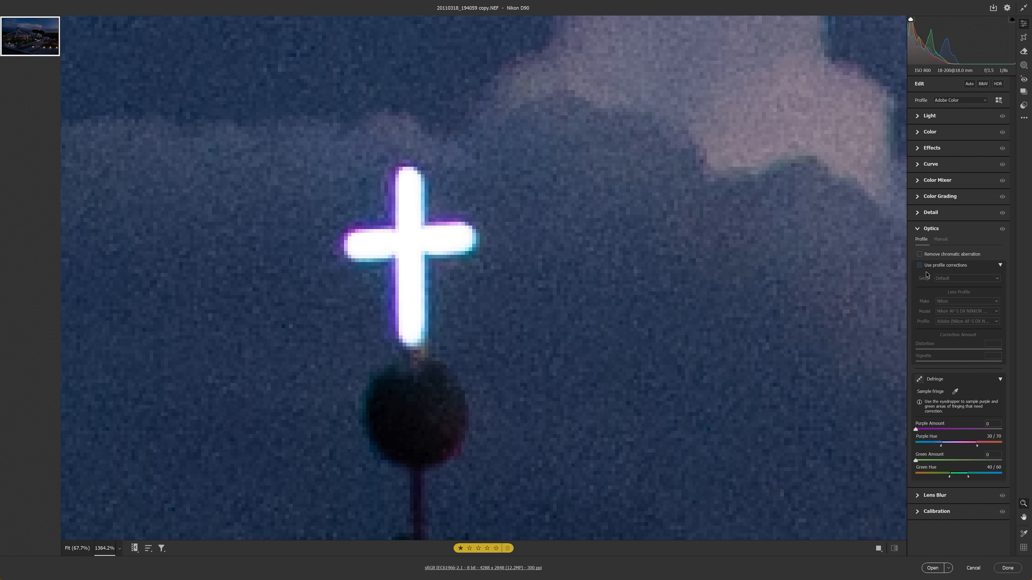
left_click(919, 254)
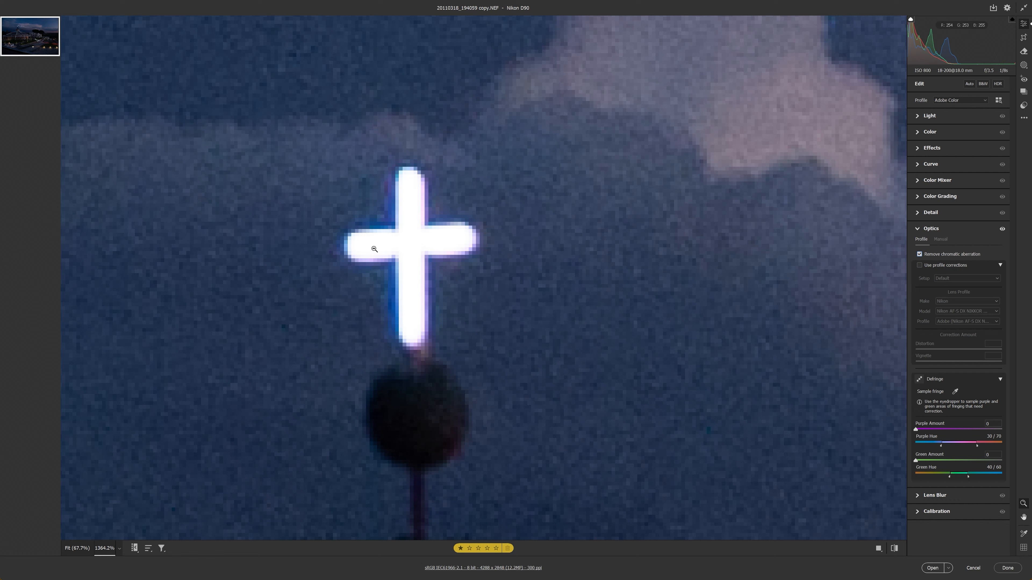
- Set the defringe Purple Amount to 2 and Green Amount to 3, and collapse the Optics settings
left_click_drag(919, 432, 927, 432)
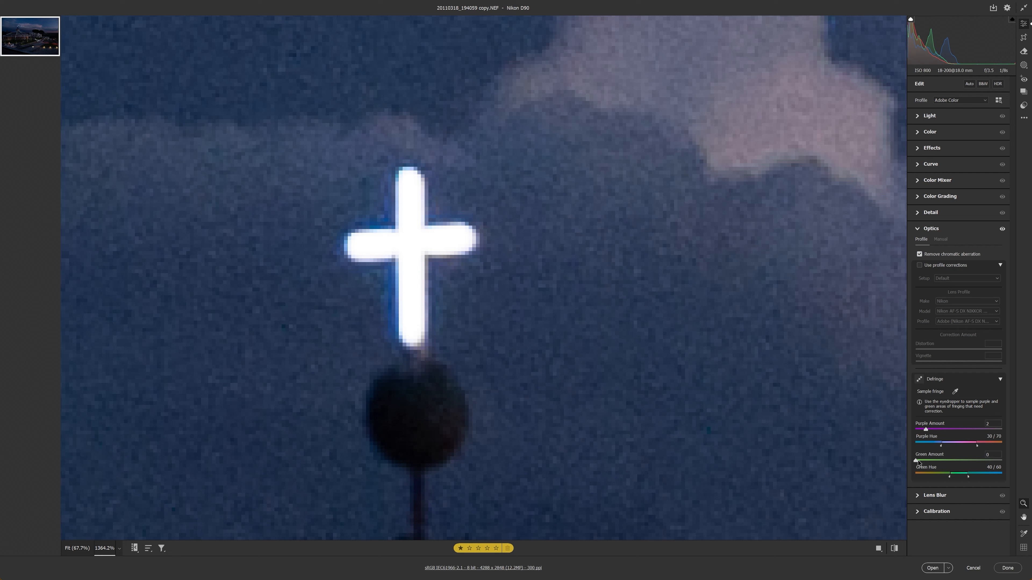
left_click_drag(917, 461, 922, 461)
left_click(479, 276)
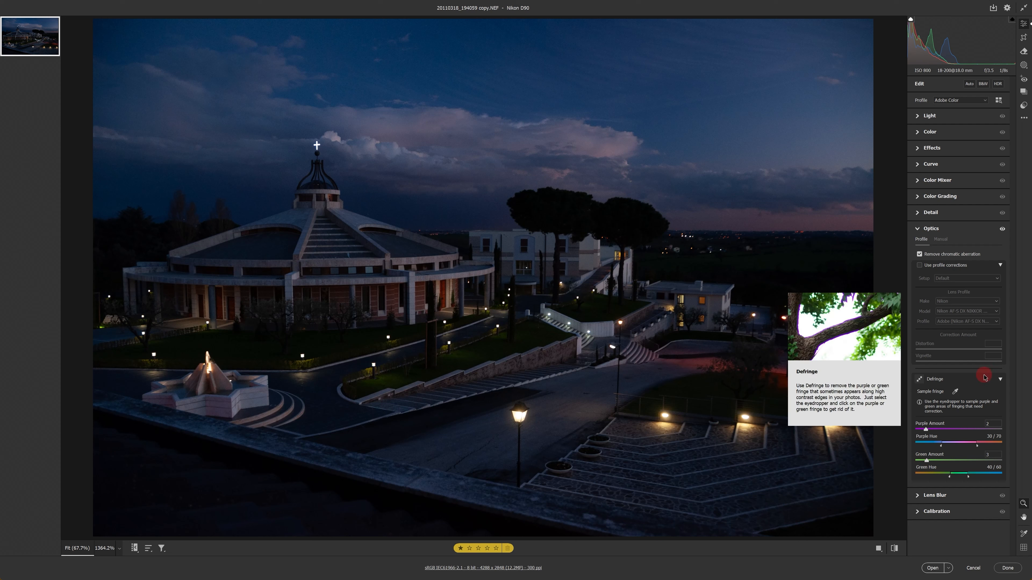
left_click(918, 230)
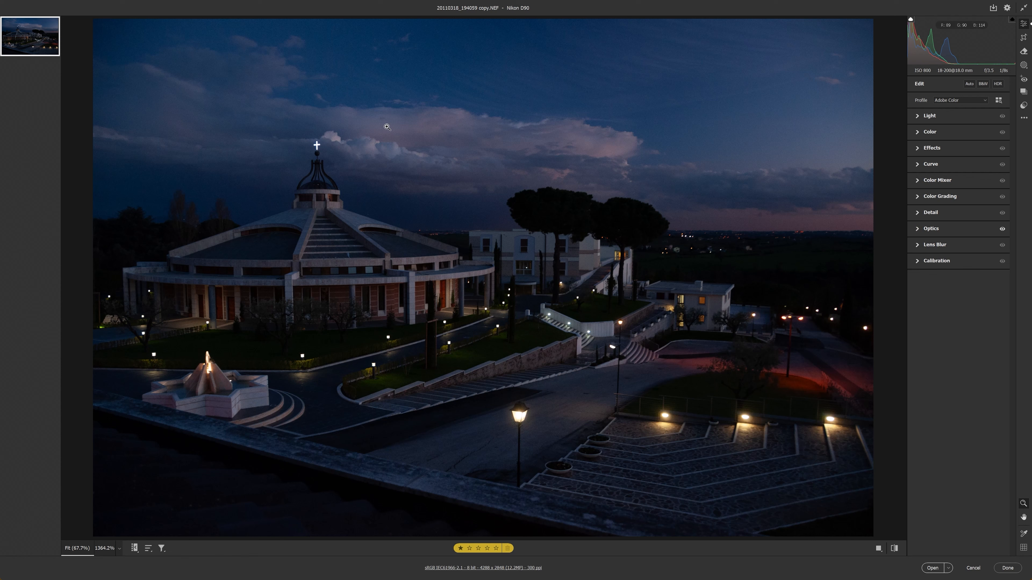
- Set the Color value of the manual noise reduction to 0 in the Detail settings
left_click_drag(412, 141, 523, 454)
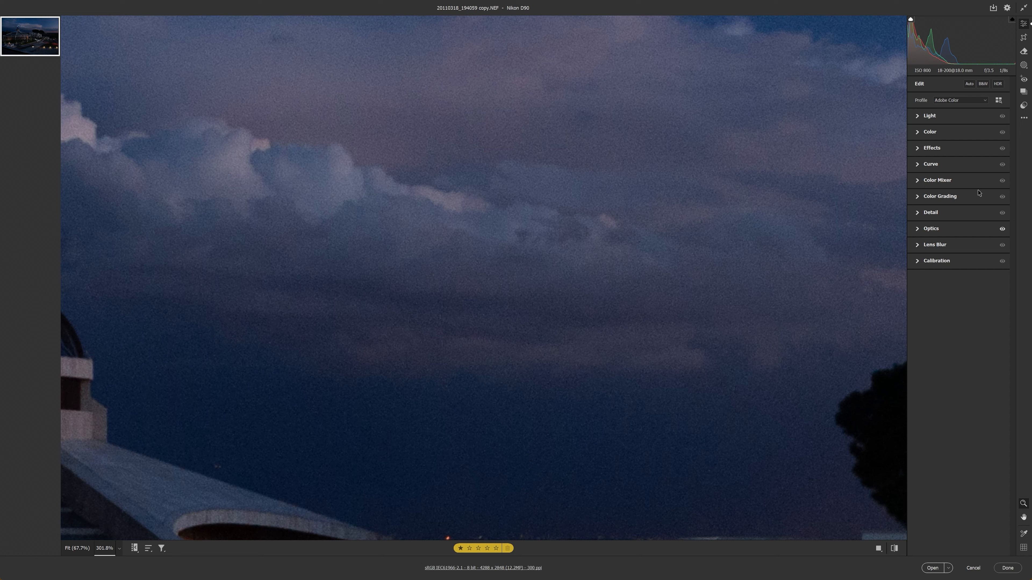
left_click(917, 213)
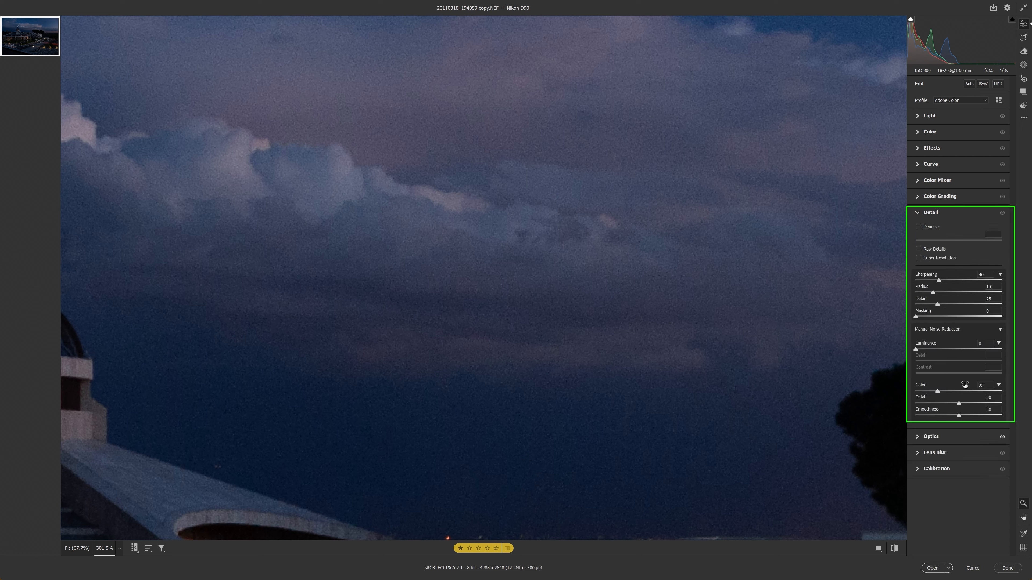
left_click_drag(936, 391, 881, 394)
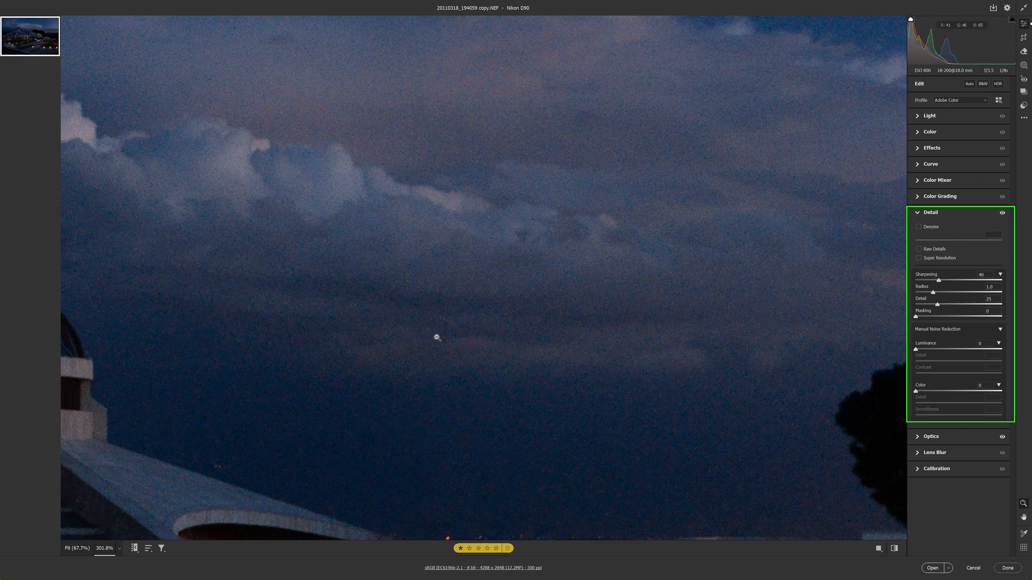
- Examine the color noise in the sky, around the dome, and on the dark trees and buildings
mouse_move(461, 140)
left_mouse_down()
mouse_move(548, 243)
mouse_move(534, 184)
left_mouse_up()
left_click_drag(510, 251, 457, 139)
mouse_move(613, 339)
left_mouse_down()
mouse_move(562, 247)
mouse_move(568, 318)
left_mouse_up()
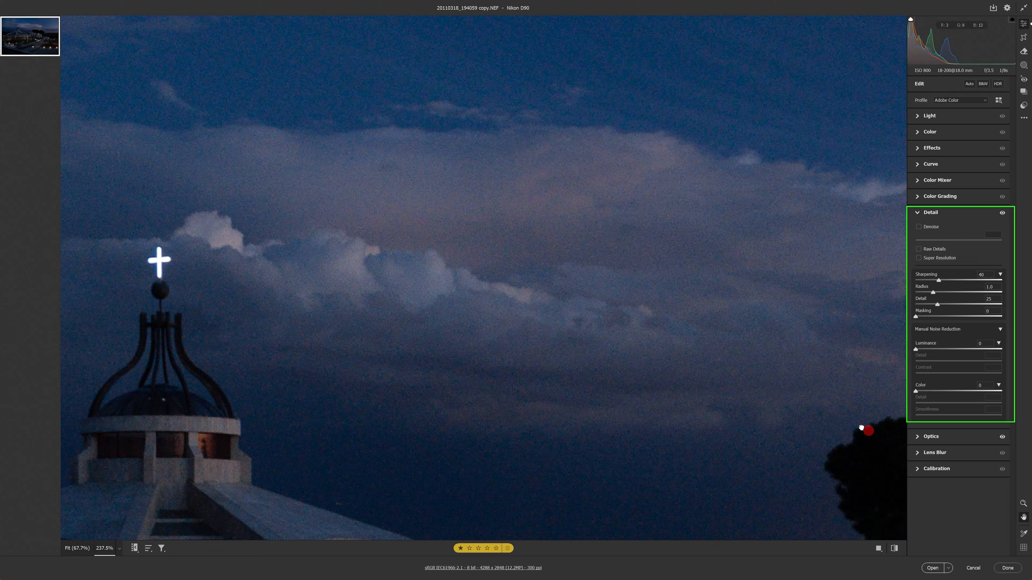
left_click_drag(863, 427, 341, 191)
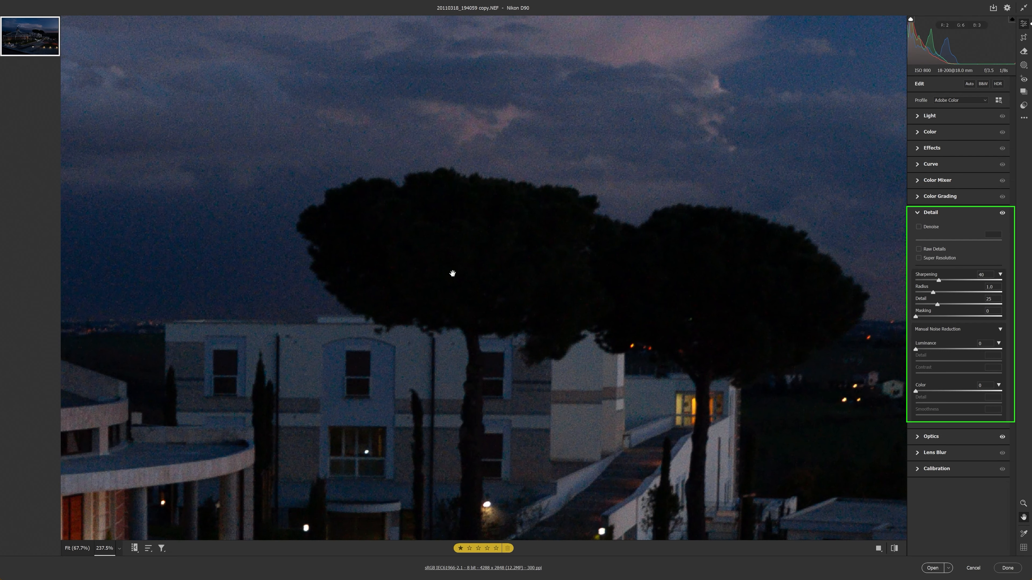
left_click_drag(452, 274, 418, 225)
scroll(420, 240, "up", 2)
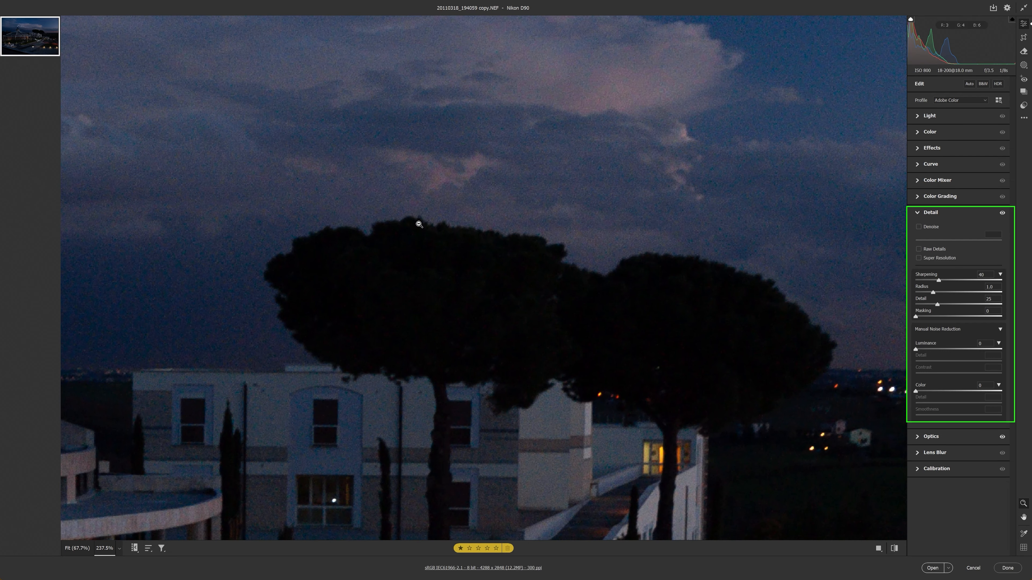
scroll(435, 313, "up", 1)
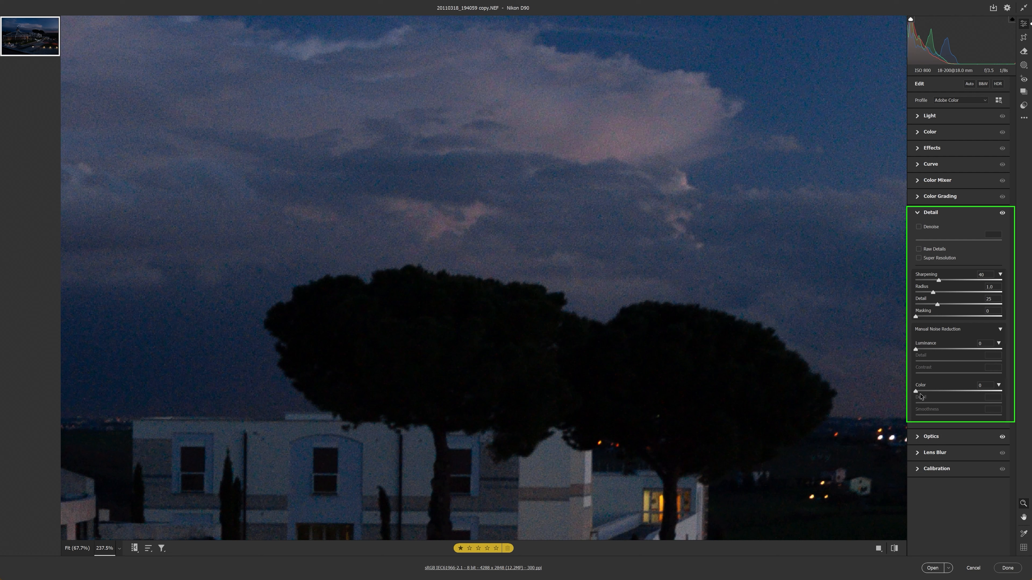
- Compare Color noise reduction at 61 and 0 on the dark trees, and set the Color value to 29
left_click_drag(916, 391, 967, 390)
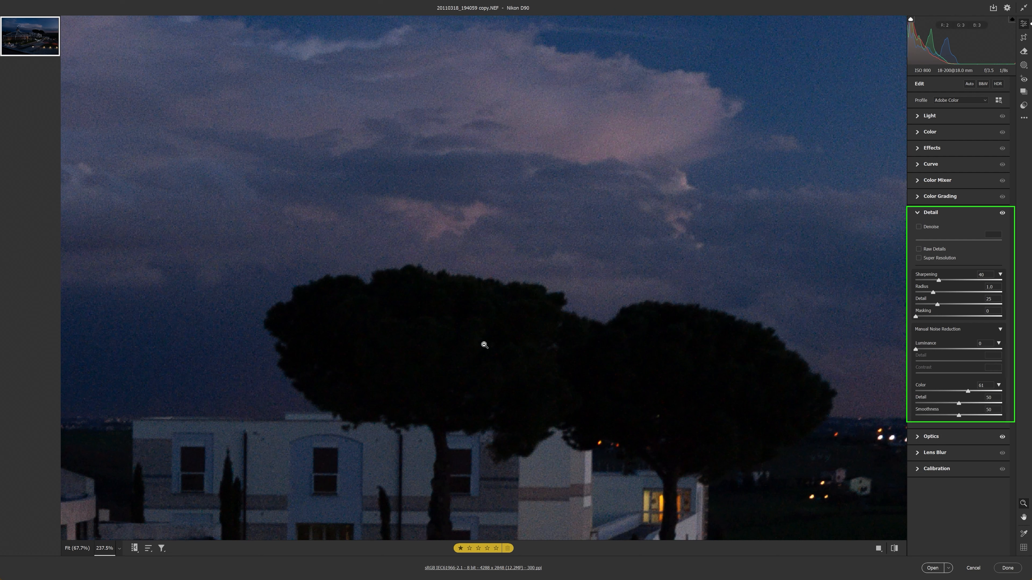
mouse_move(405, 338)
left_mouse_down()
mouse_move(569, 417)
mouse_move(428, 316)
mouse_move(481, 360)
left_mouse_up()
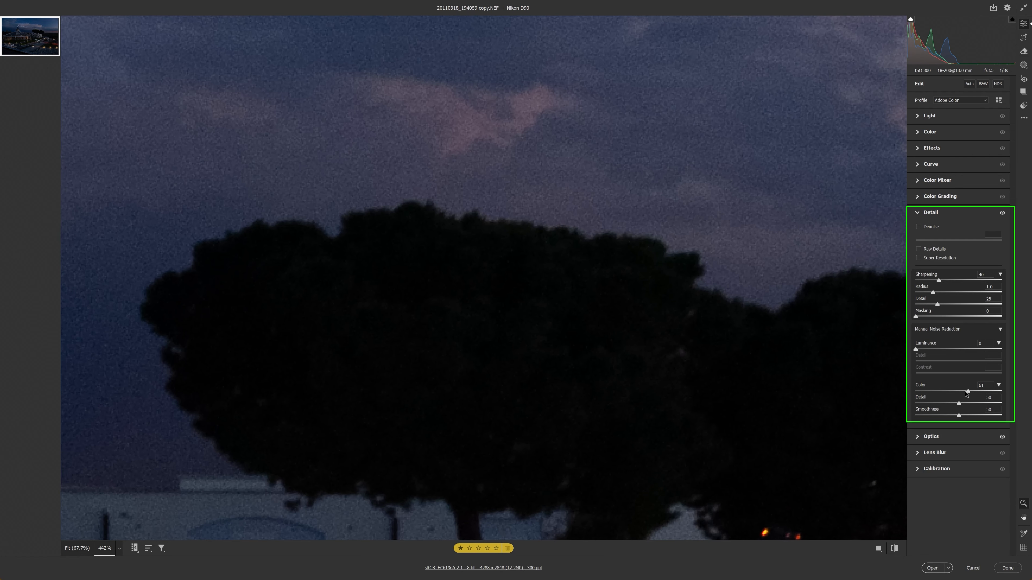
left_click_drag(967, 393, 901, 392)
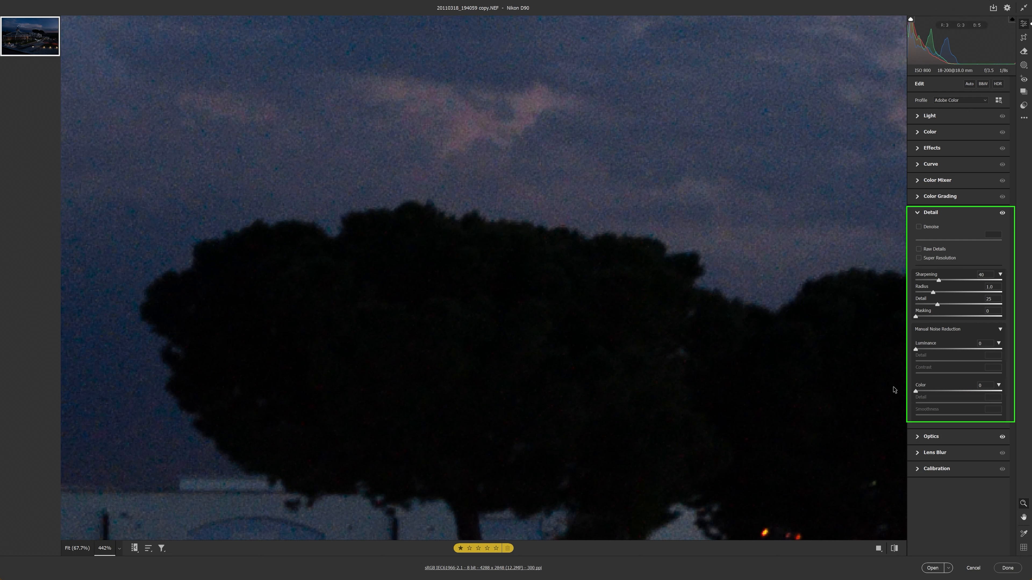
left_click(945, 391)
left_click_drag(946, 394, 937, 394)
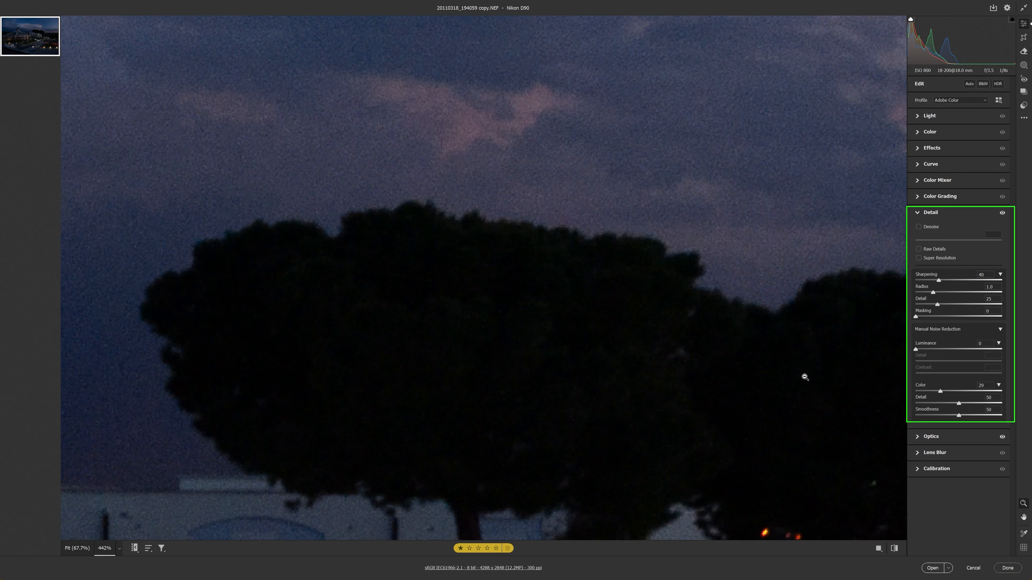
- Set the manual noise reduction Luminance to 41, judging the grain in the clouds beside the large tree
left_click(543, 342)
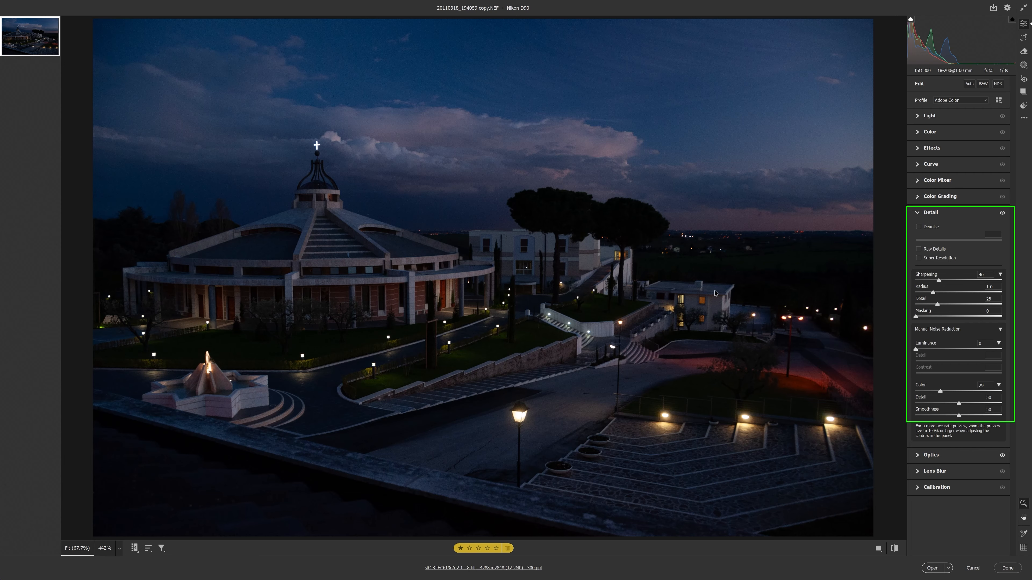
left_click(499, 167)
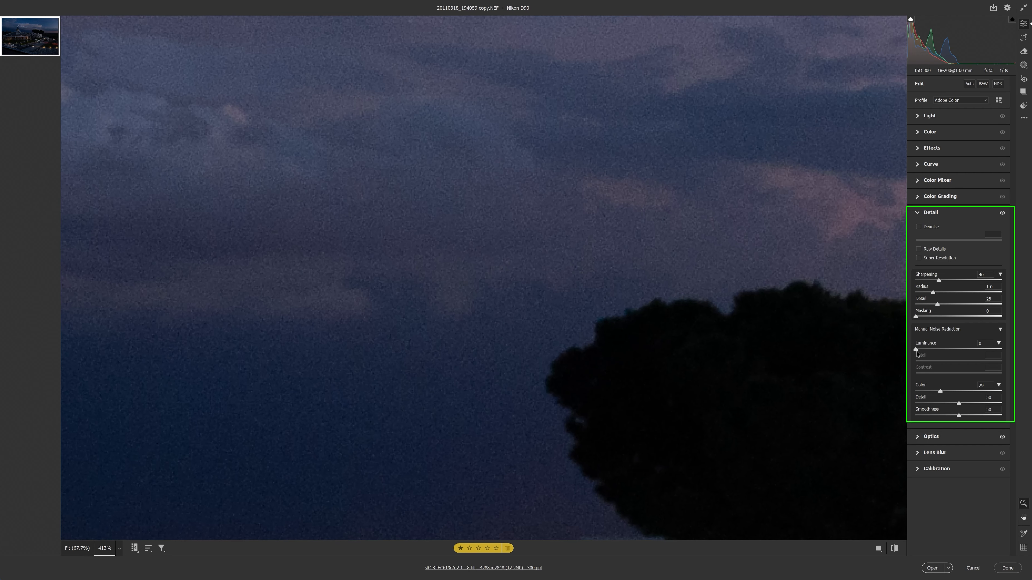
left_click_drag(918, 350, 946, 350)
double_click(945, 349)
left_click_drag(927, 350, 951, 350)
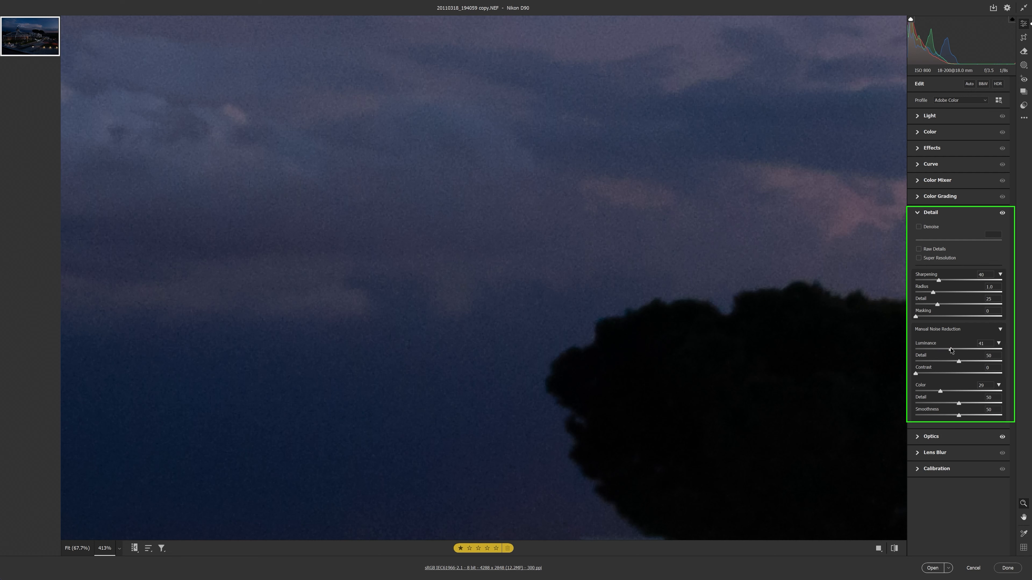
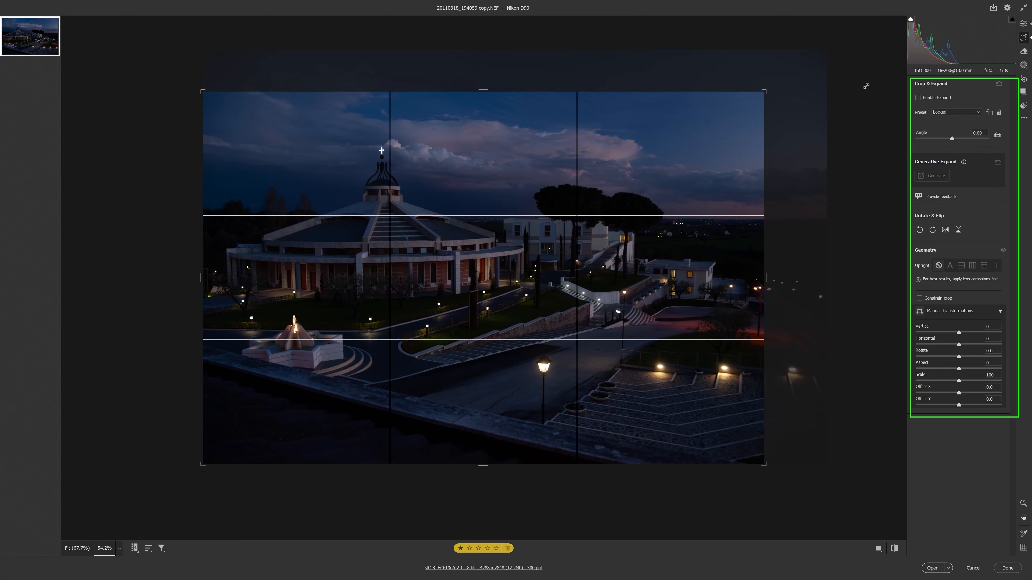
- Try the 16 x 9 crop preset and stretch the crop frame to the photo's full width
right_click(407, 176)
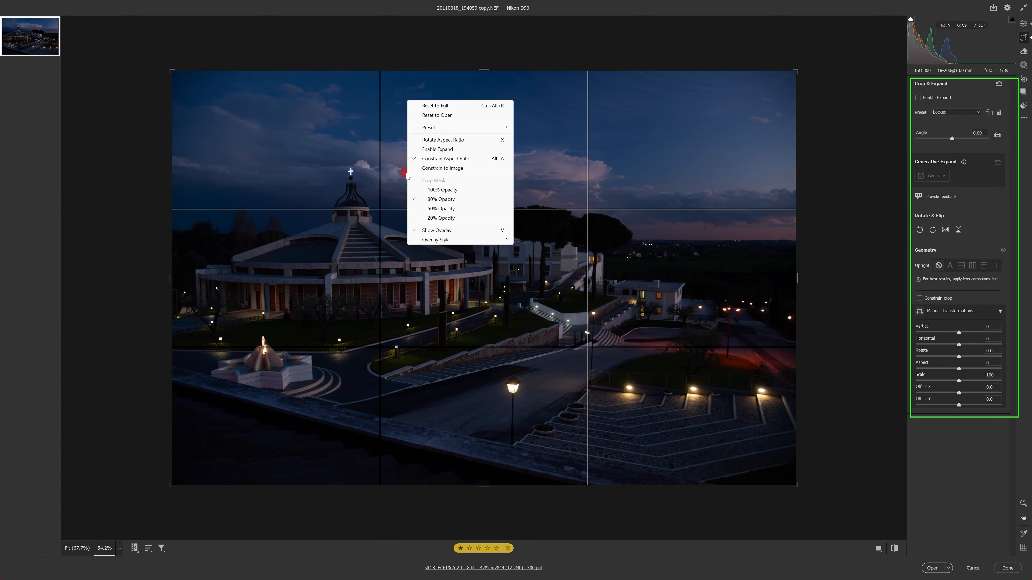
left_click(463, 127)
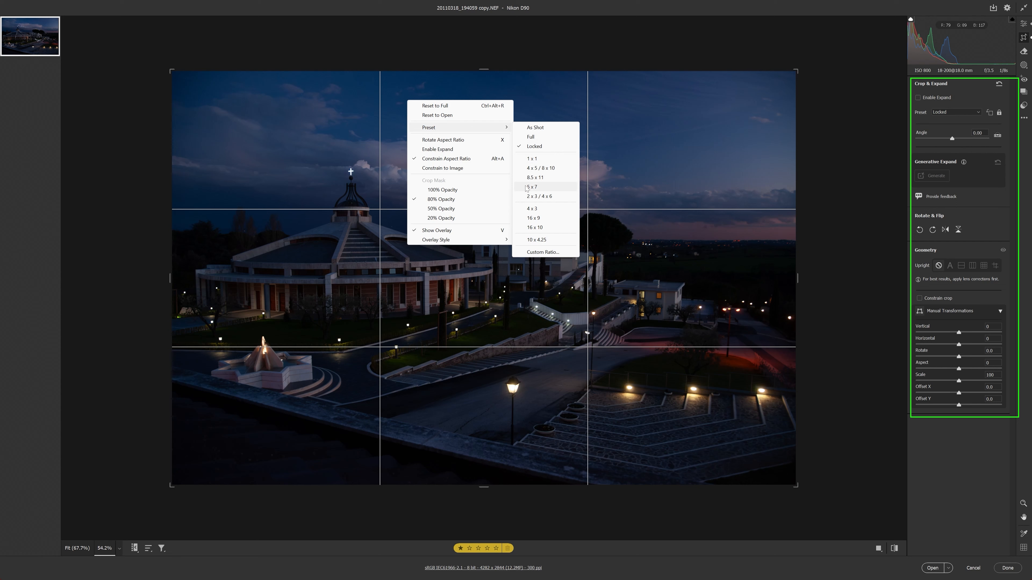
left_click(539, 220)
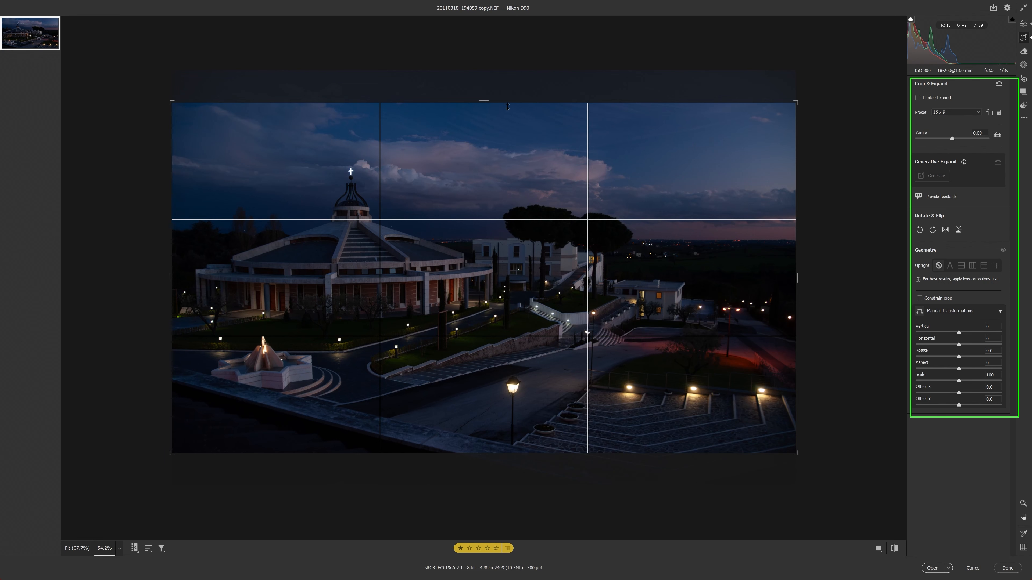
mouse_move(798, 102)
left_mouse_down()
mouse_move(773, 124)
mouse_move(807, 98)
left_mouse_up()
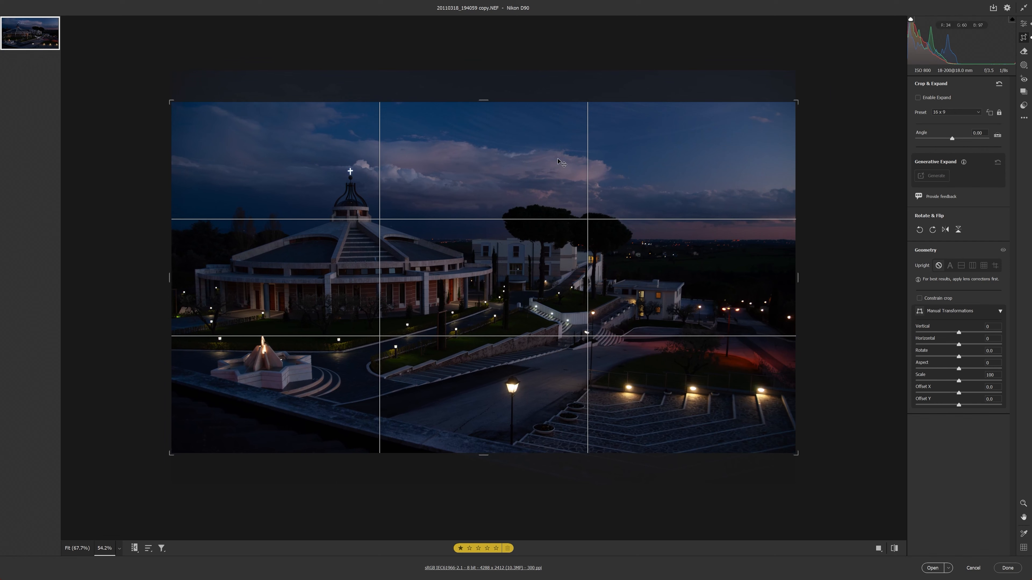
- Reset the crop to the full image and return to the edit settings
right_click(559, 87)
left_click(586, 92)
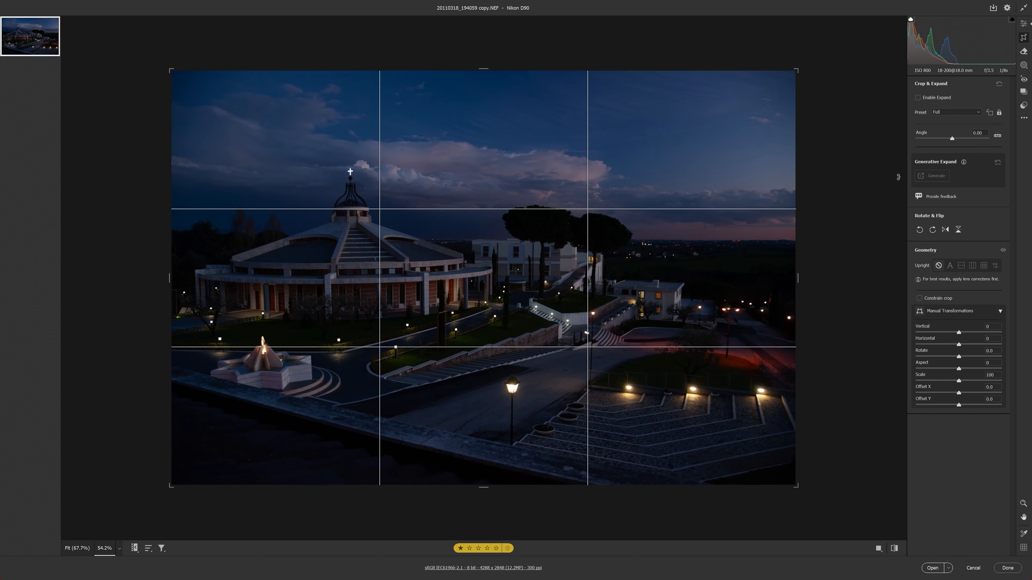
left_click(1024, 25)
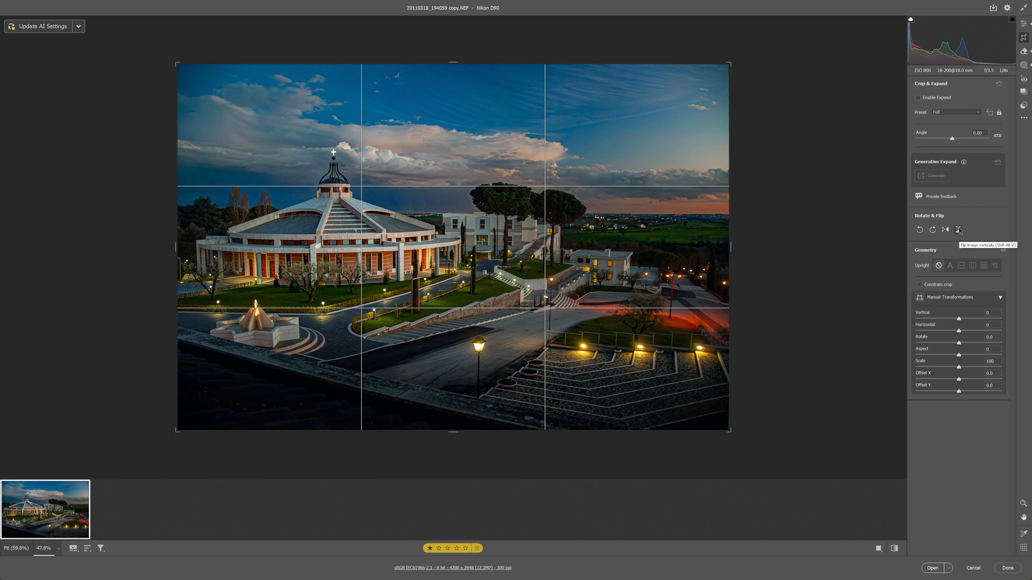
- Turn on Enable Expand for the crop and look through the available aspect ratio presets
left_click(918, 98)
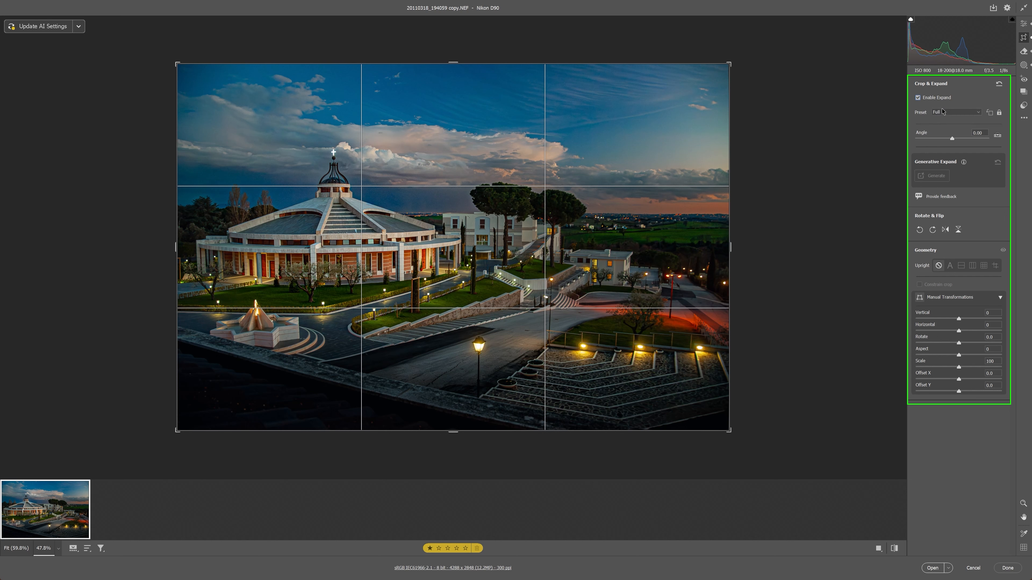
left_click(960, 116)
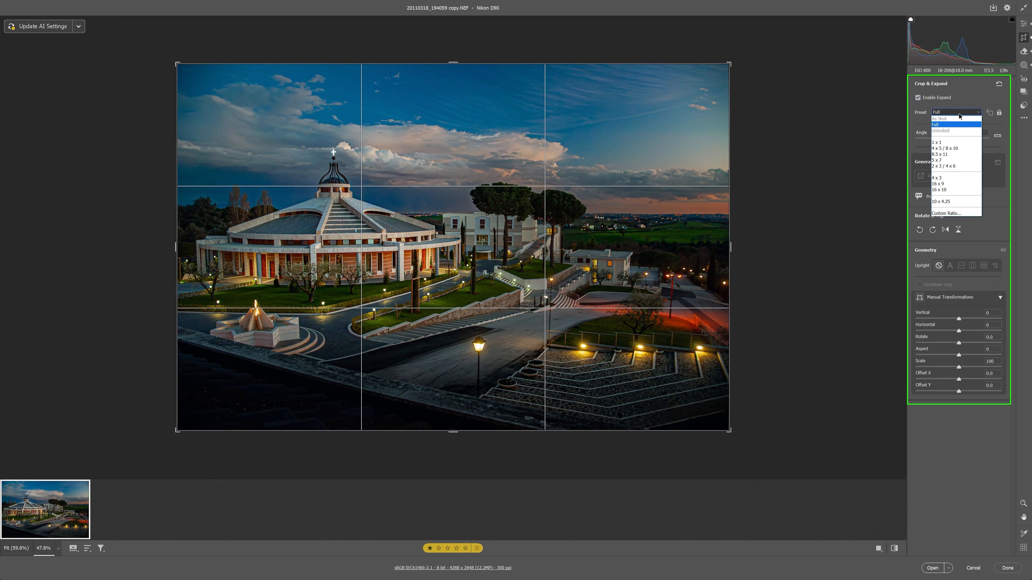
left_click(960, 116)
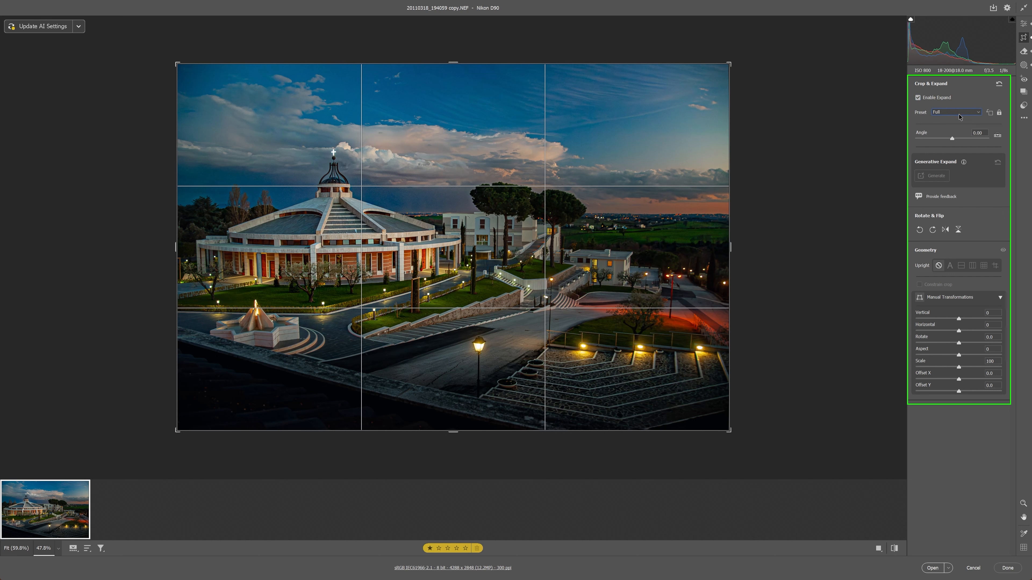
left_click(960, 115)
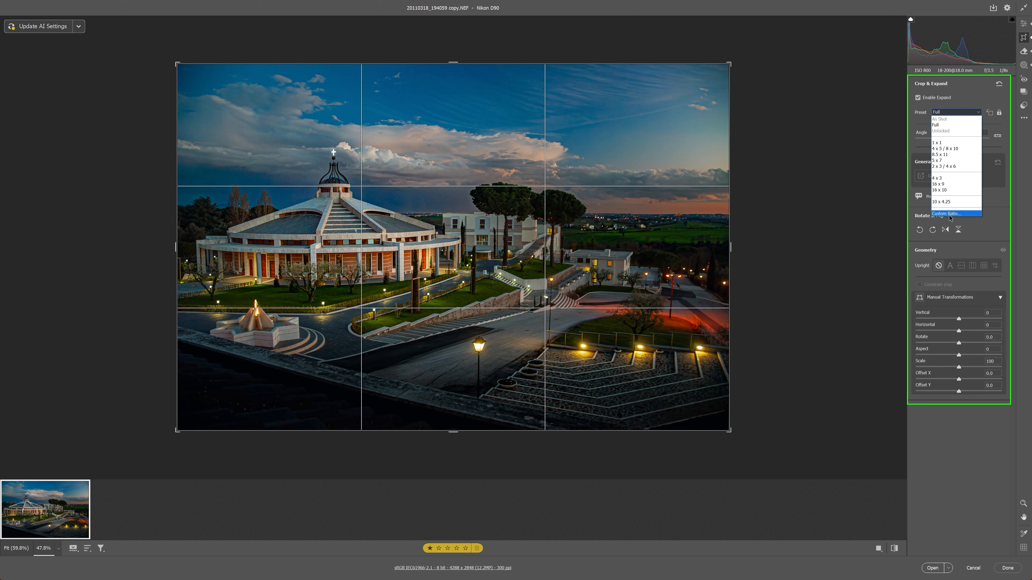
left_click(961, 97)
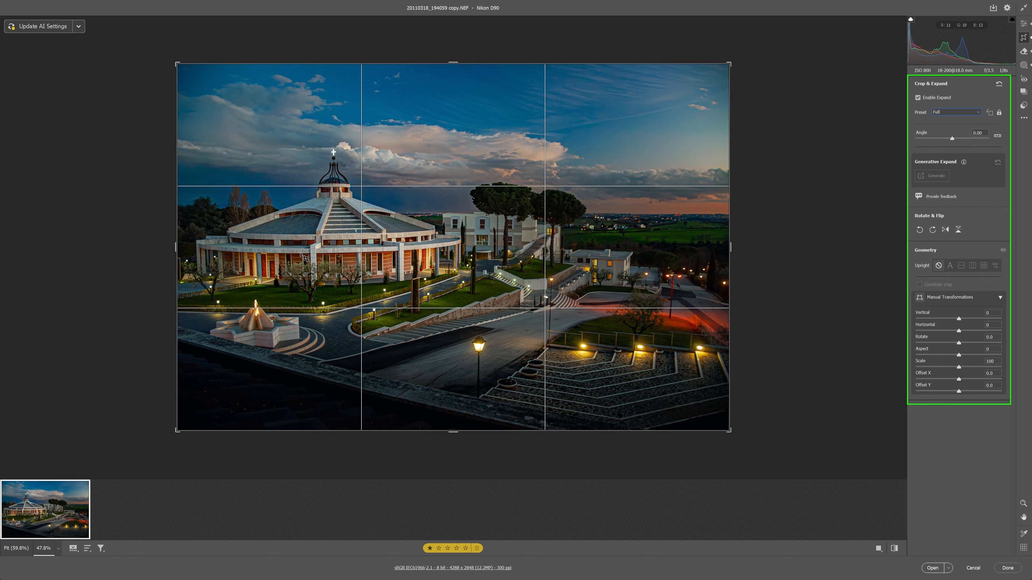
- Try extending the crop past the photo's left edge with the aspect ratio locked, and reset it to full
mouse_move(175, 248)
left_mouse_down()
mouse_move(150, 255)
mouse_move(171, 248)
left_mouse_up()
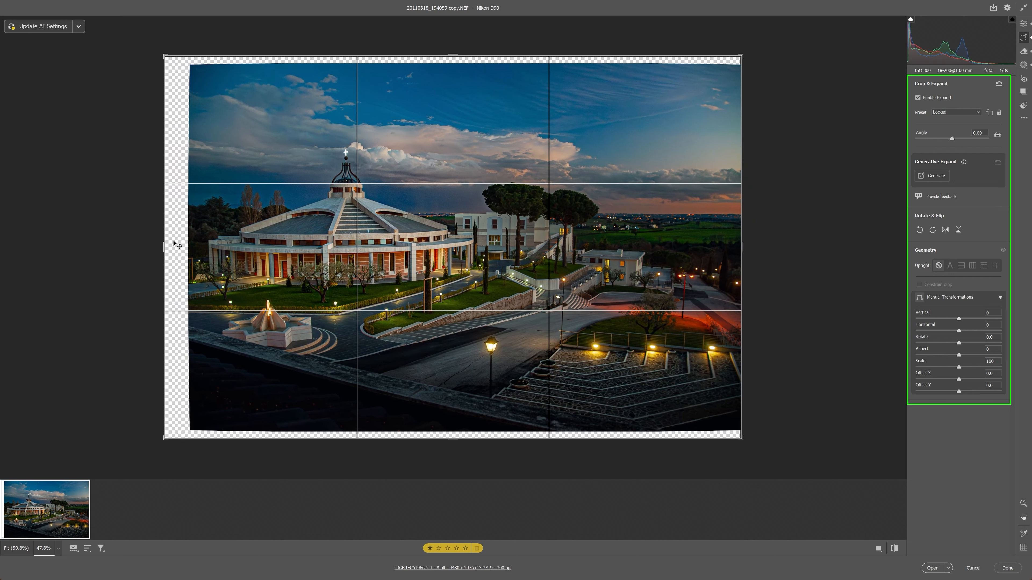
key("ctrl+alt+r")
- Extend the unconstrained crop past the photo's left edge to about 4564 x 2848 pixels and fill the empty strip with Generative Expand
right_click(216, 153)
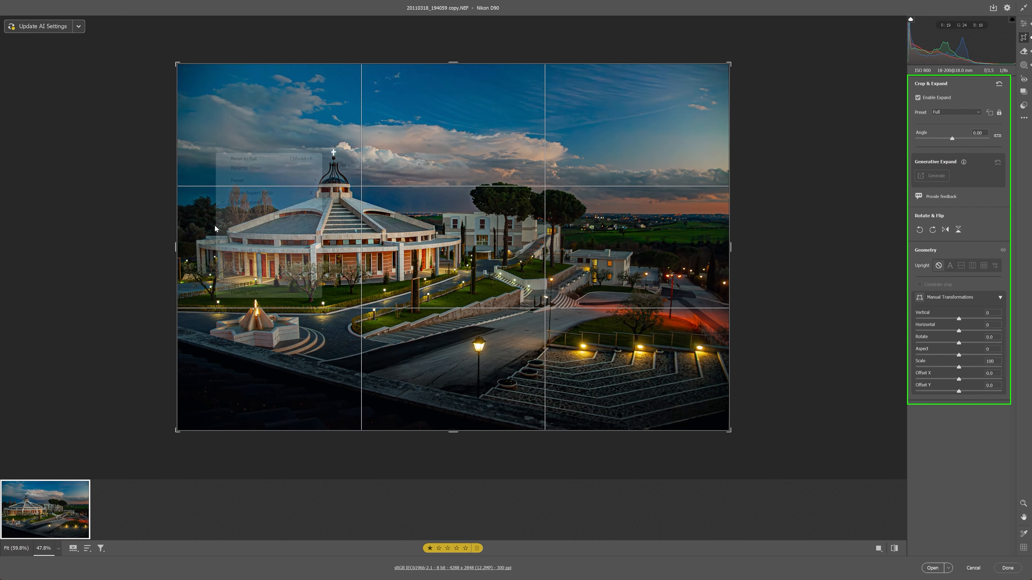
left_click(255, 211)
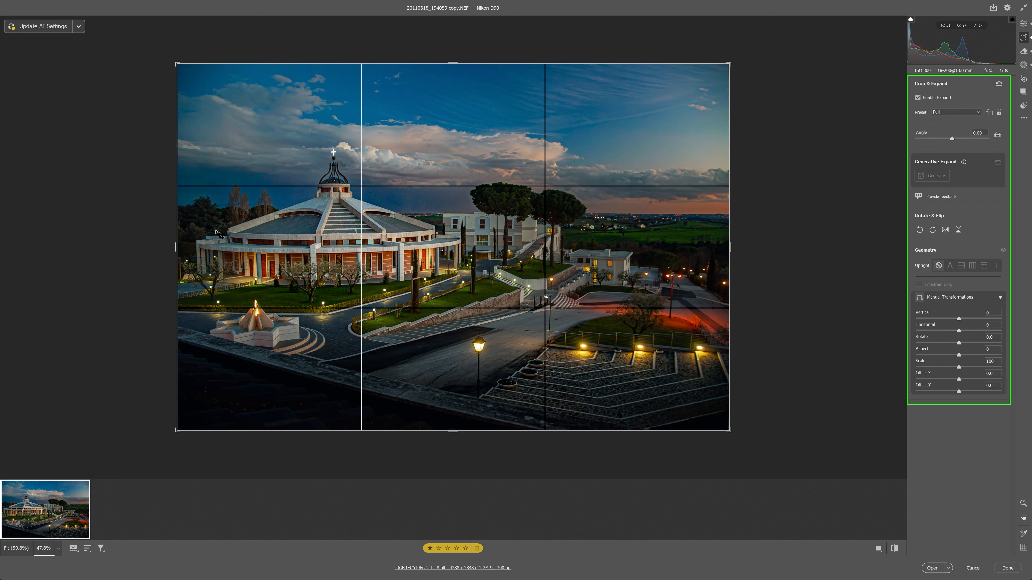
left_click_drag(176, 246, 158, 248)
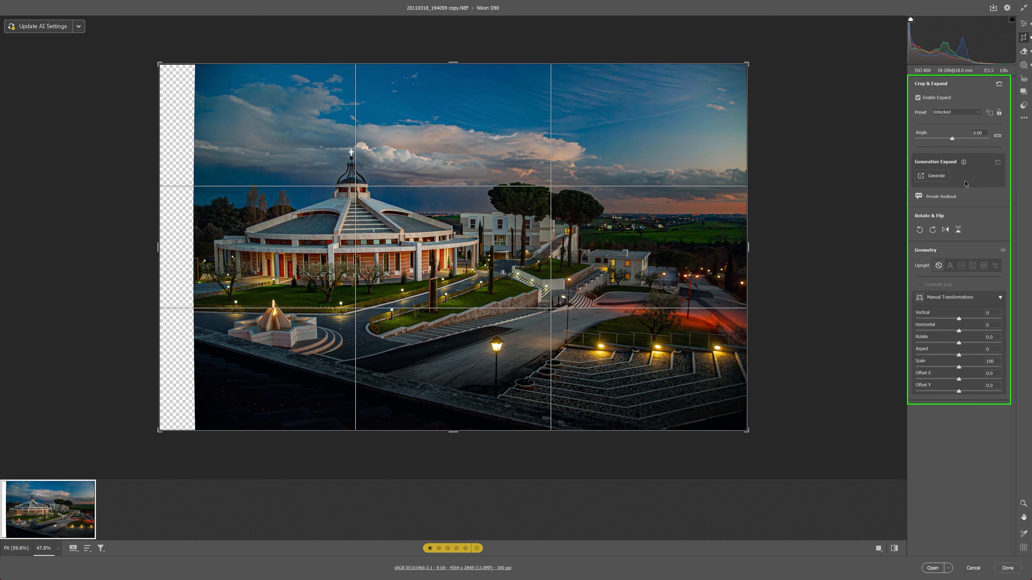
left_click(938, 176)
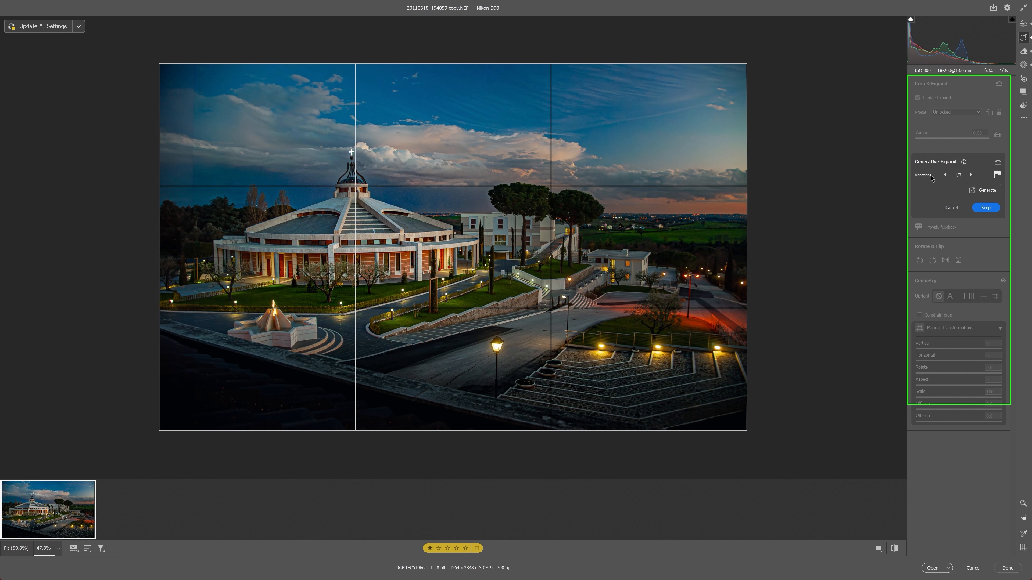
- Compare the generated variations of the expanded strip and keep the first one
left_click(970, 176)
left_click(970, 175)
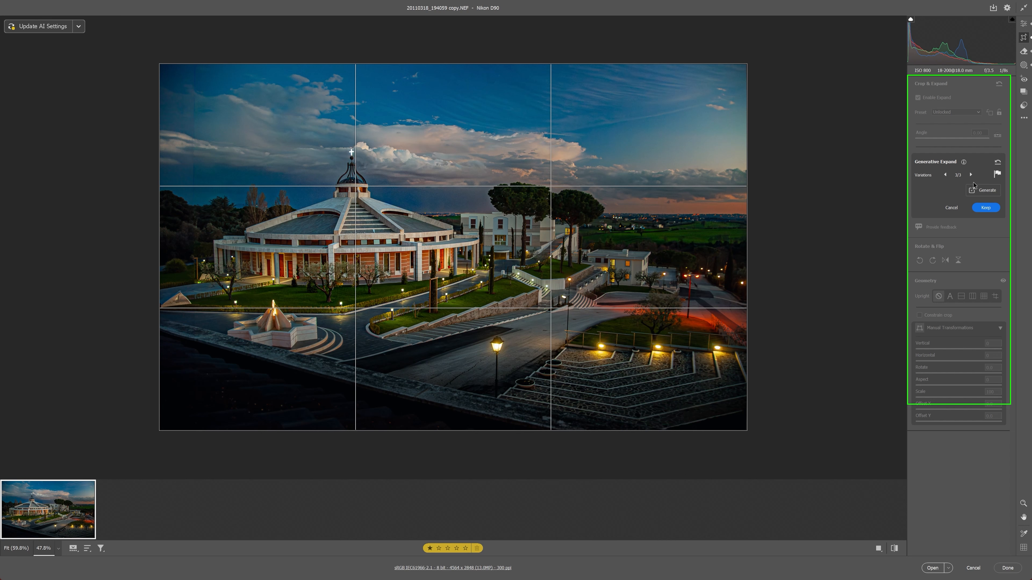
left_click(945, 175)
left_click(945, 175)
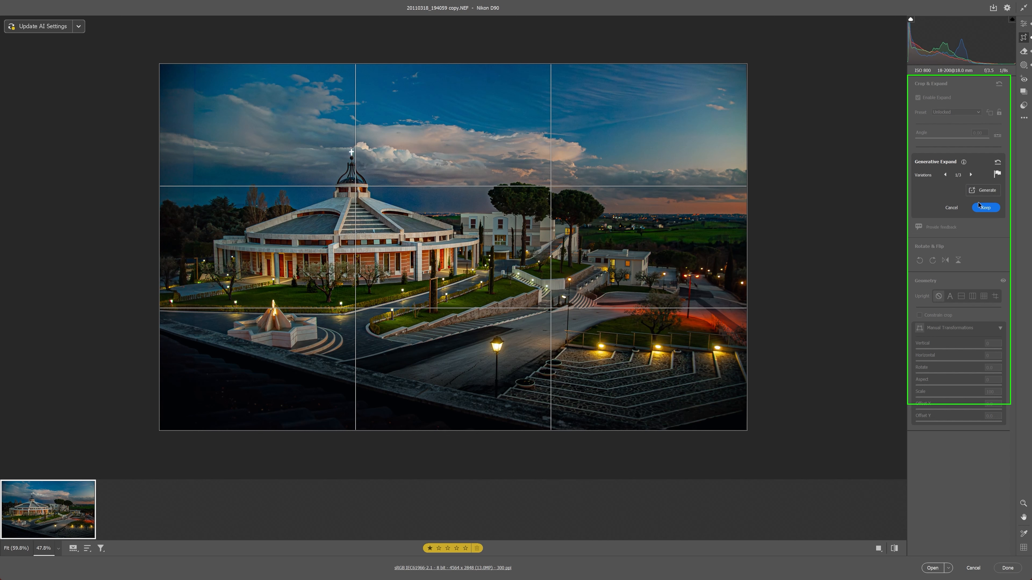
left_click(987, 208)
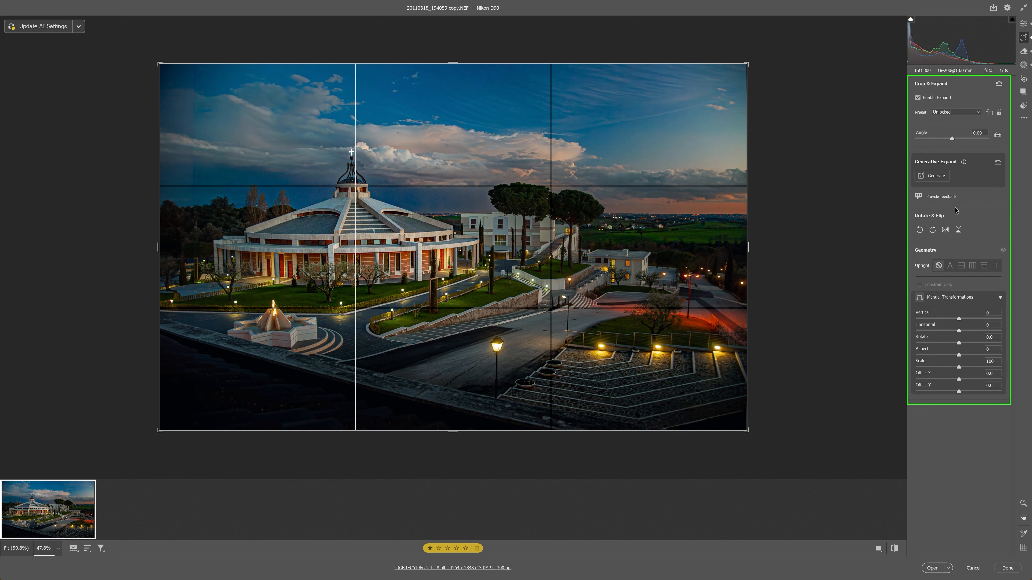
- Try flipping the image horizontally and vertically, restoring the original orientation after each flip
left_click(945, 230)
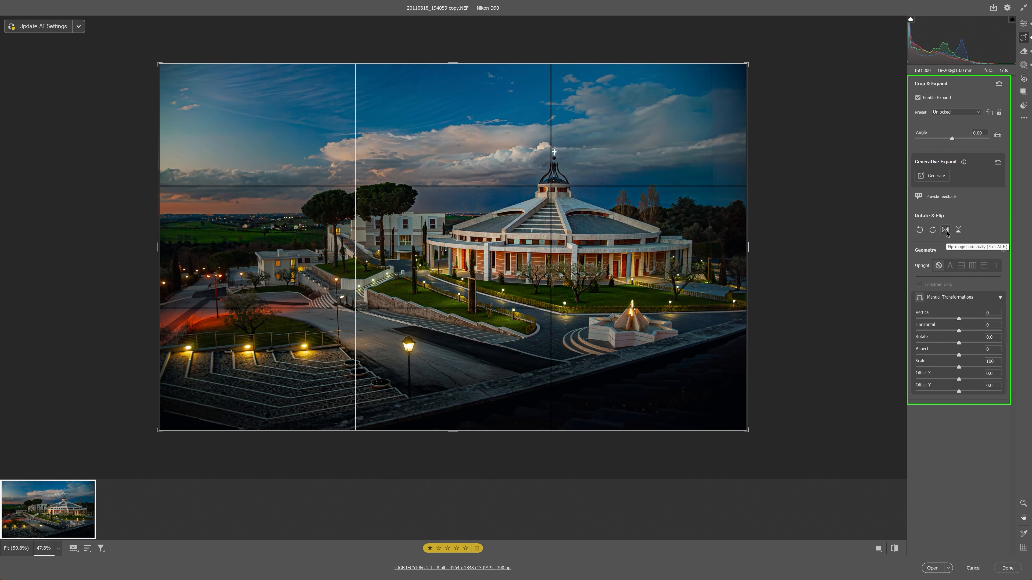
left_click(945, 230)
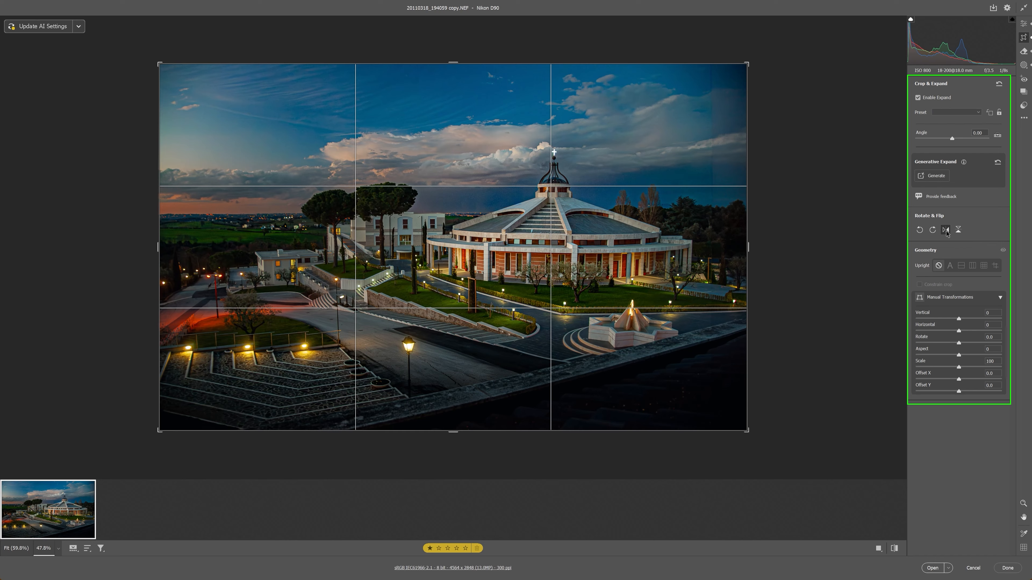
left_click(961, 231)
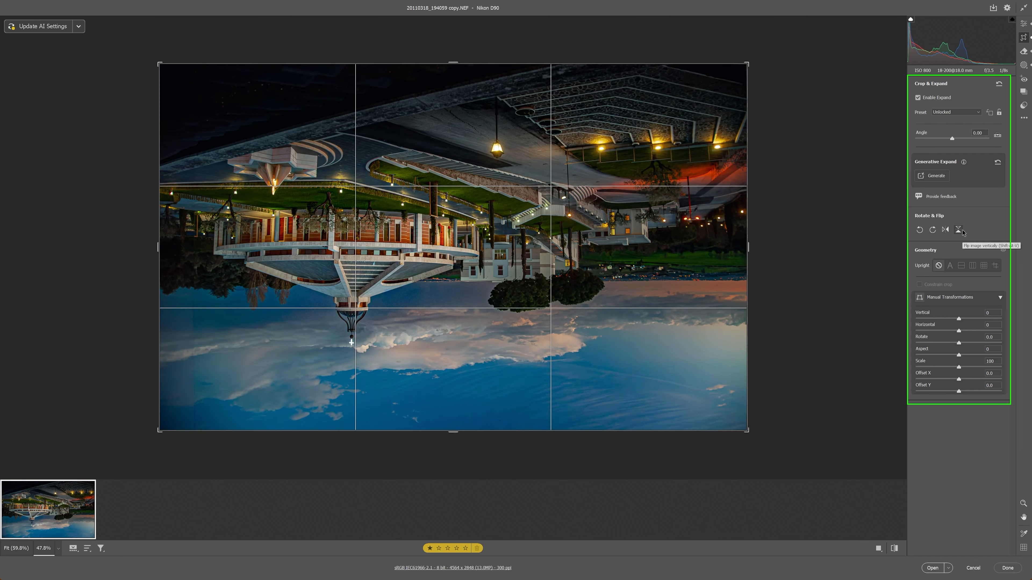
left_click(961, 231)
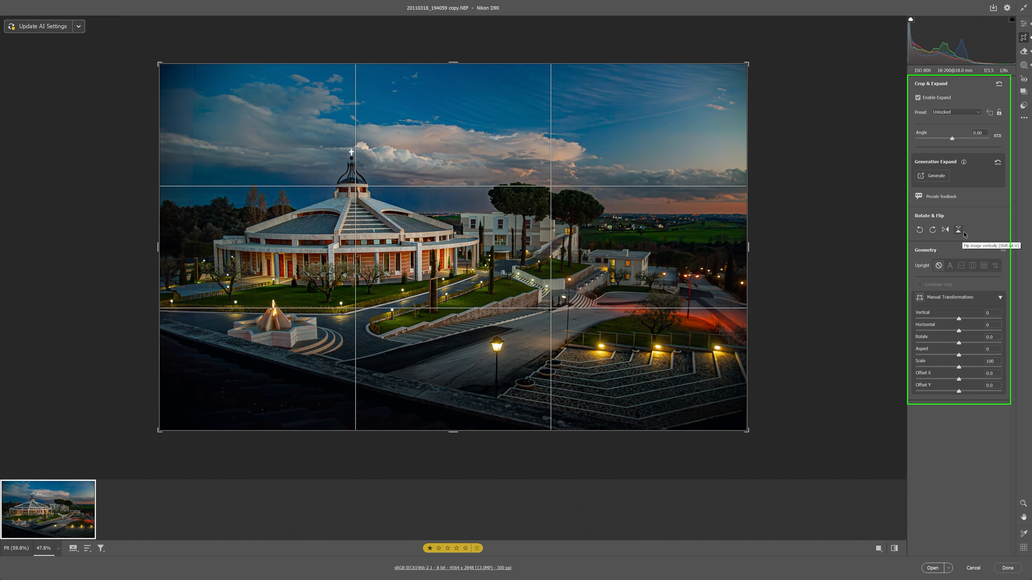
- Try the Level, Vertical and Full Upright corrections on the building, and turn Upright off again
left_click(961, 267)
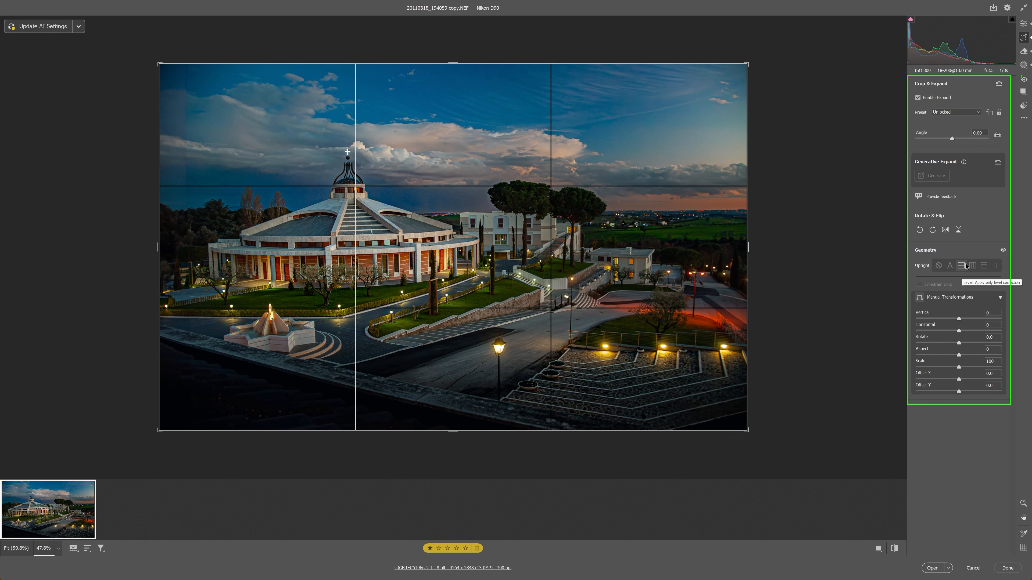
left_click(975, 267)
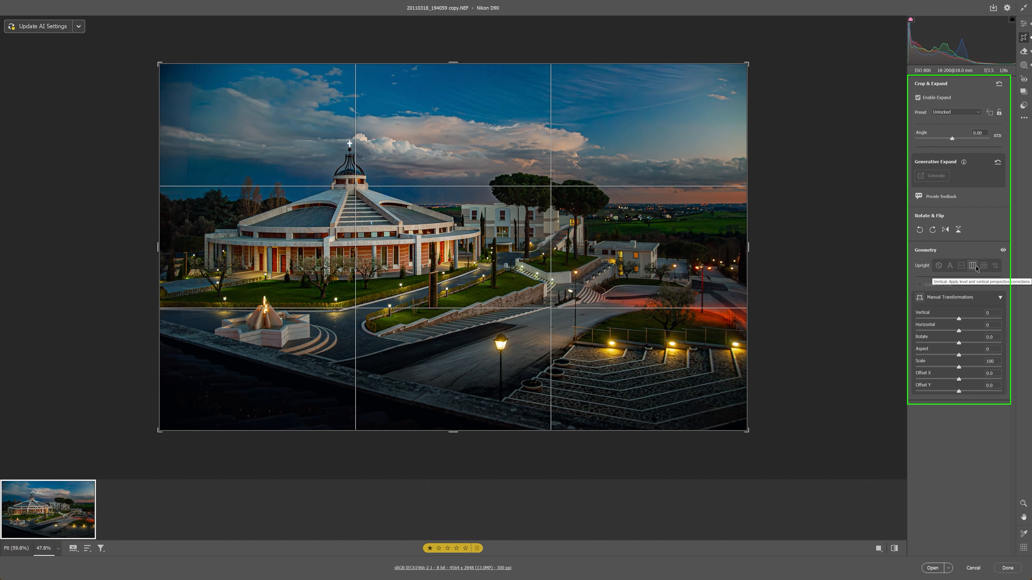
left_click(983, 267)
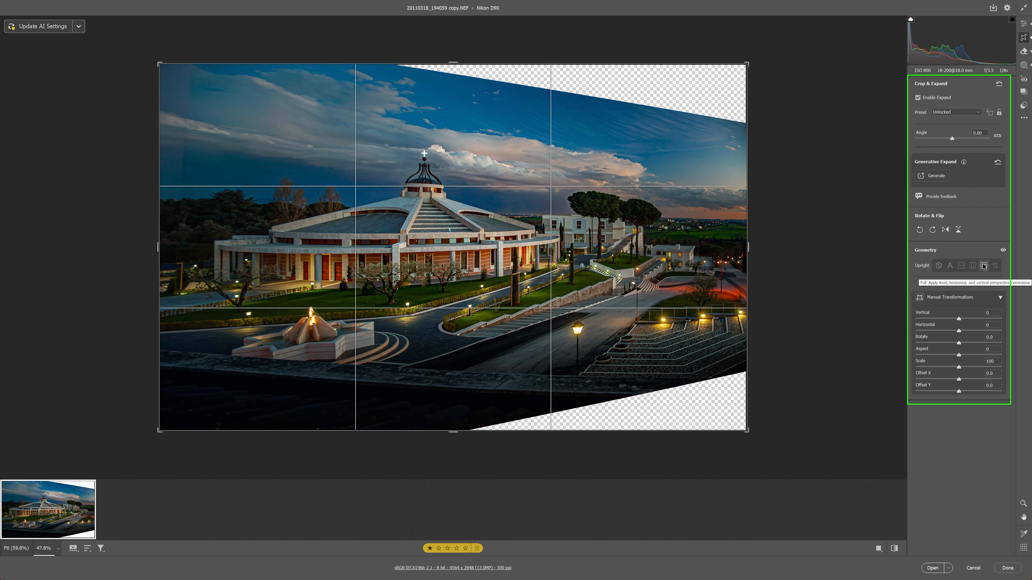
left_click(942, 266)
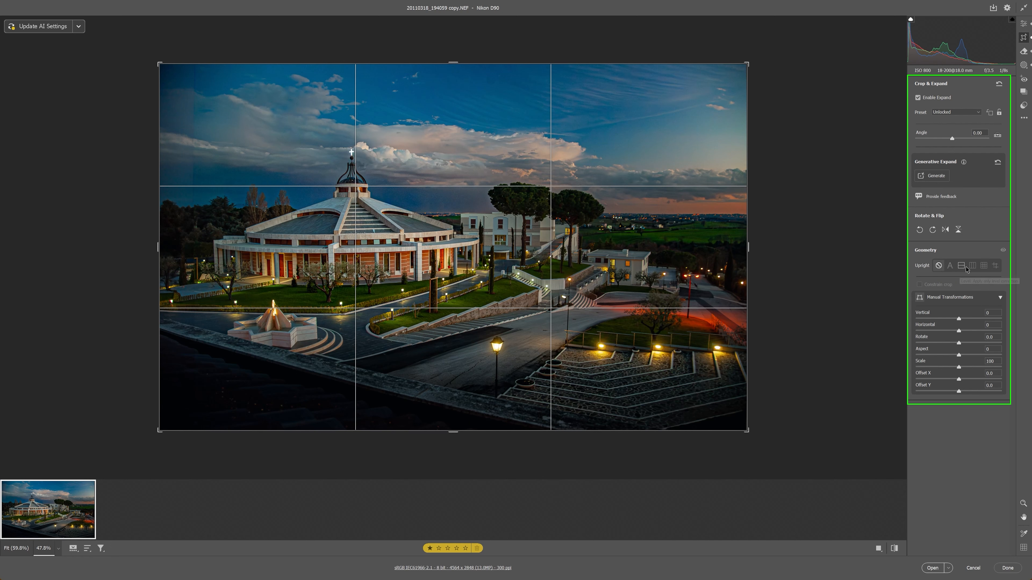
- Try Guided Upright with two vertical guides on the round building's columns and two horizontal guides on the rear building, and turn Upright off again
left_click(994, 266)
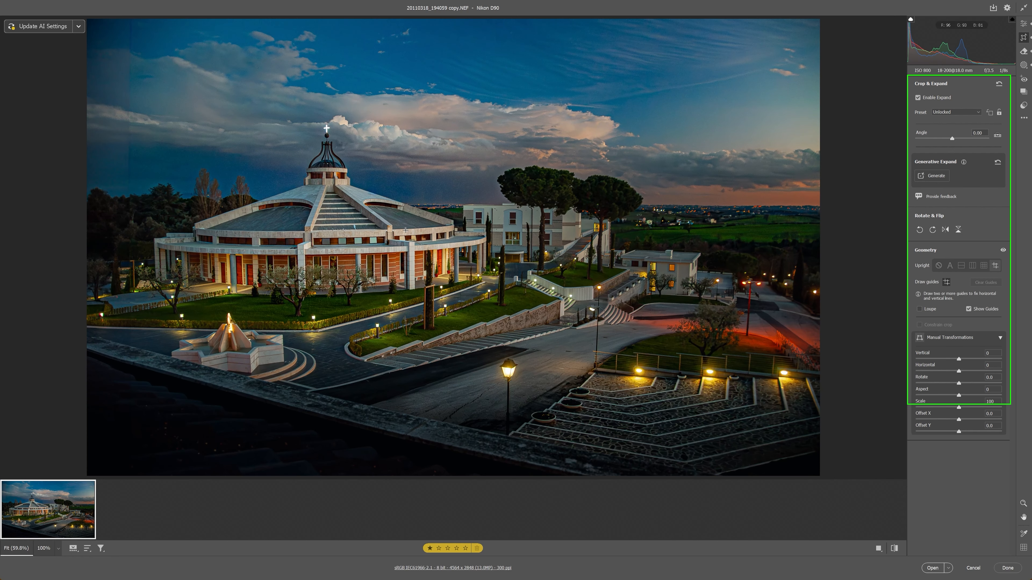
left_click_drag(297, 244, 297, 312)
left_click_drag(413, 241, 415, 309)
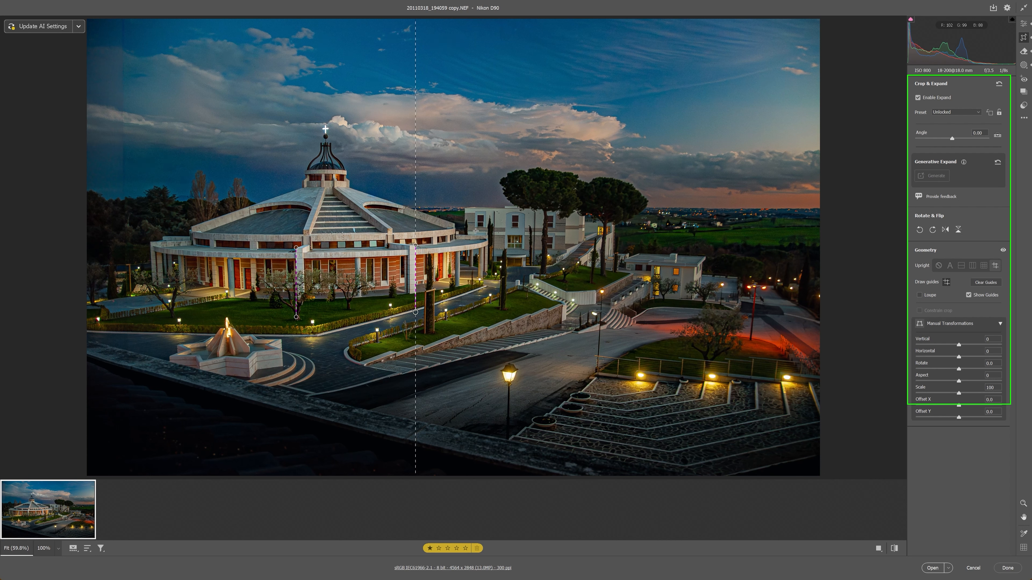
left_click_drag(468, 235, 564, 235)
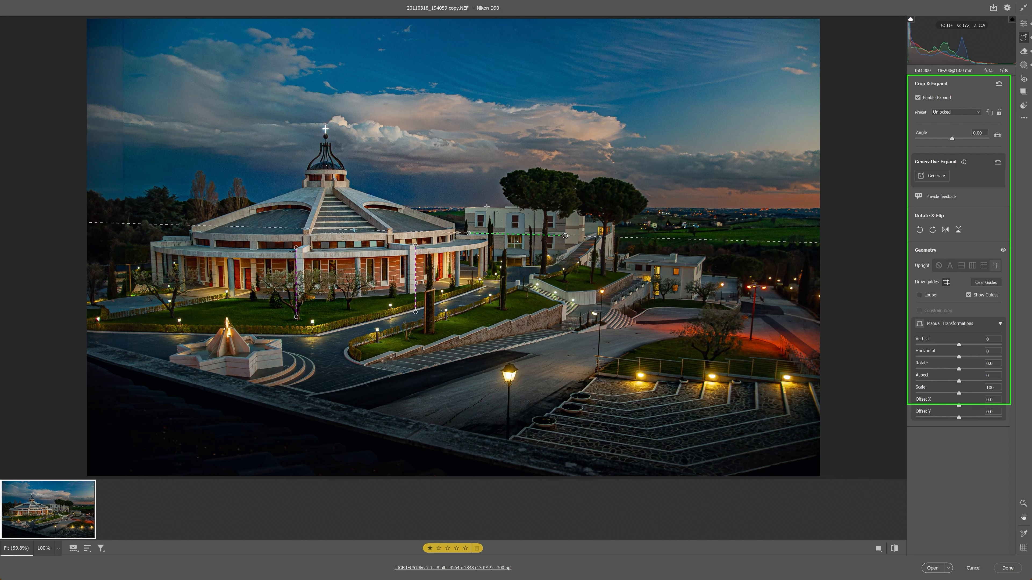
left_click_drag(468, 206, 569, 207)
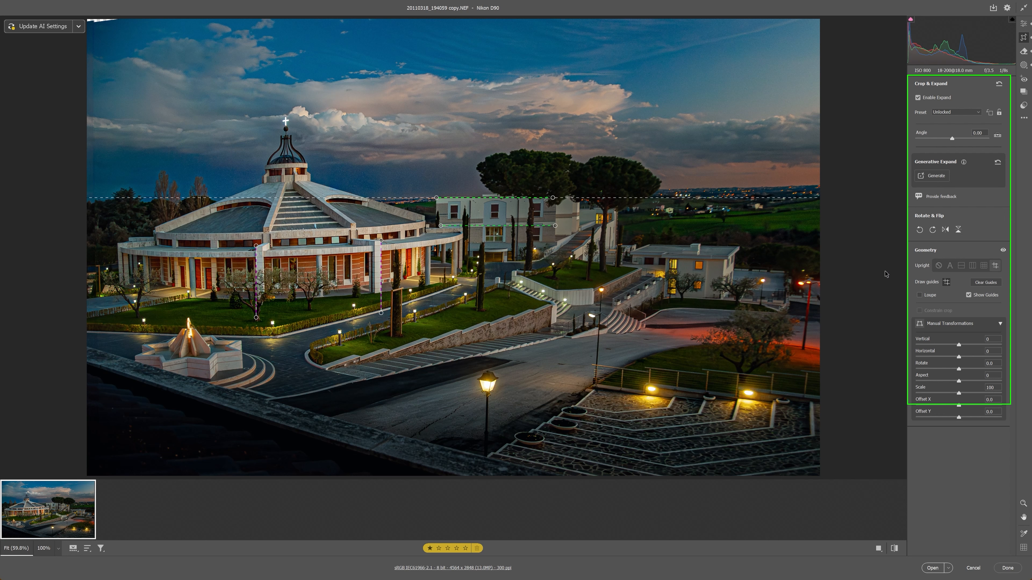
left_click(988, 283)
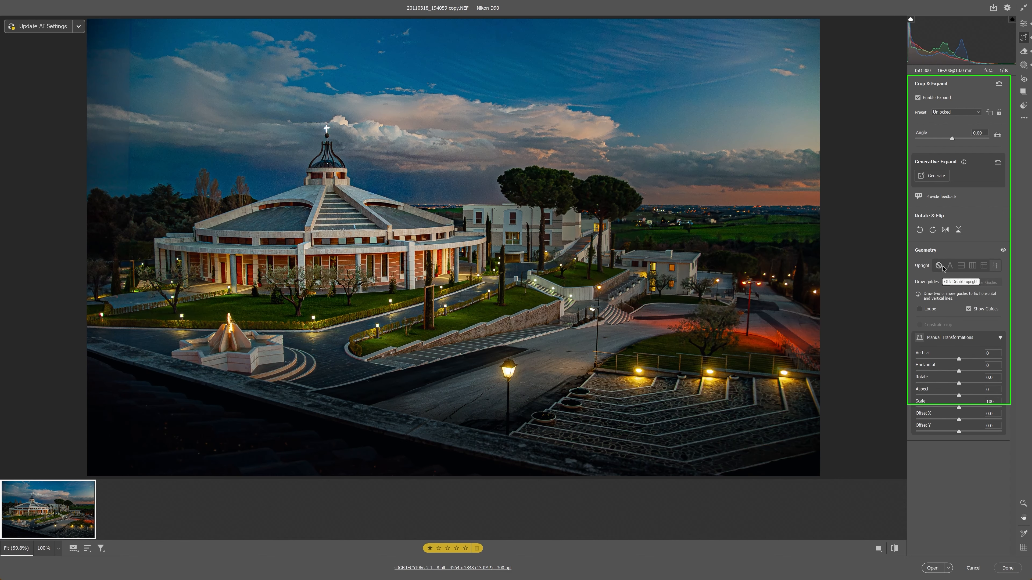
left_click(941, 266)
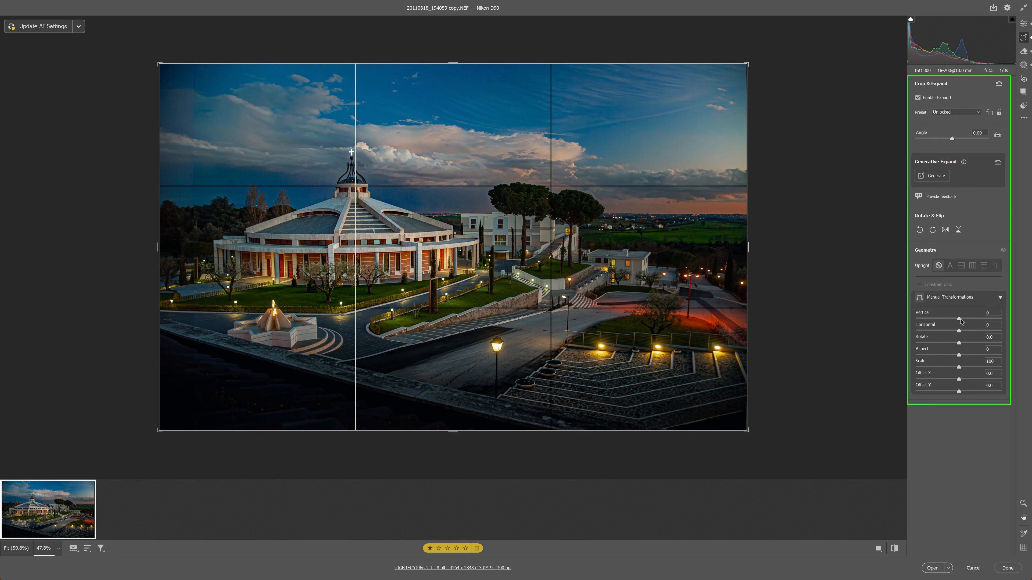
- Apply manual transformations of Vertical +1, Horizontal +2, Rotate -1.8, Scale 104 and Offset X -3.7
left_click_drag(960, 321, 961, 320)
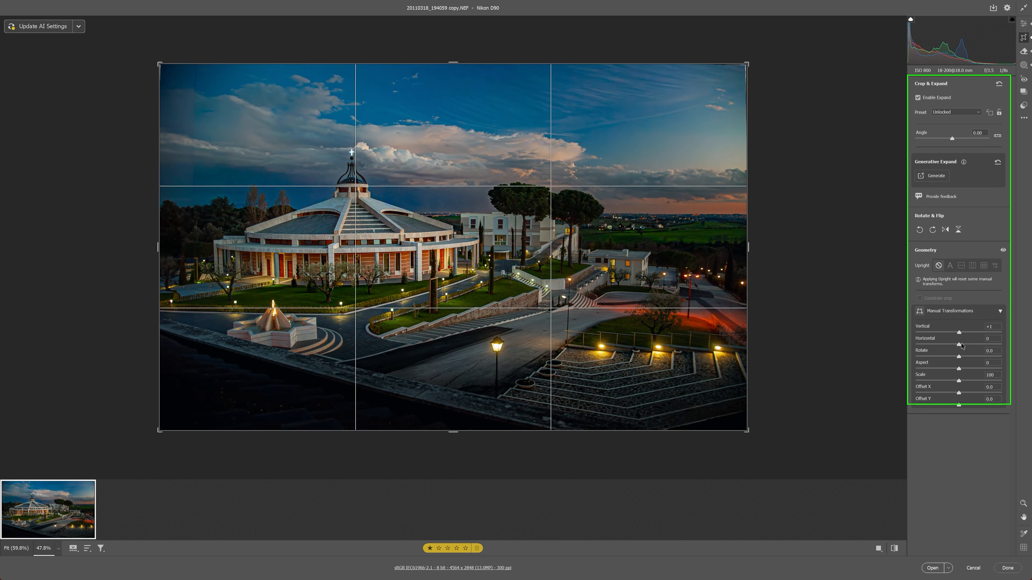
left_click_drag(961, 345, 959, 394)
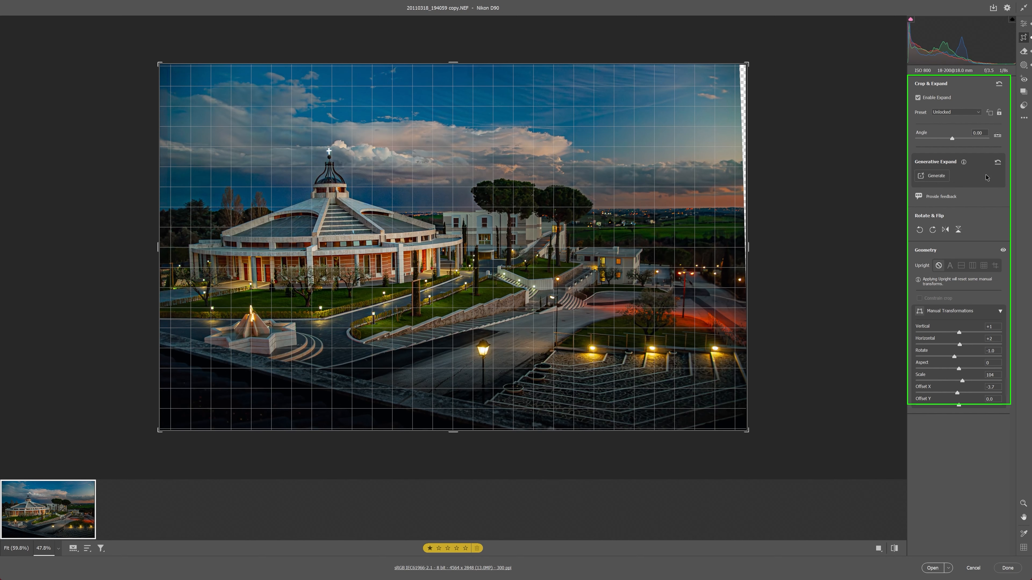
- Constrain the crop to the 2 x 3 / 4 x 6 preset and set Offset X to -2.8
right_click(374, 116)
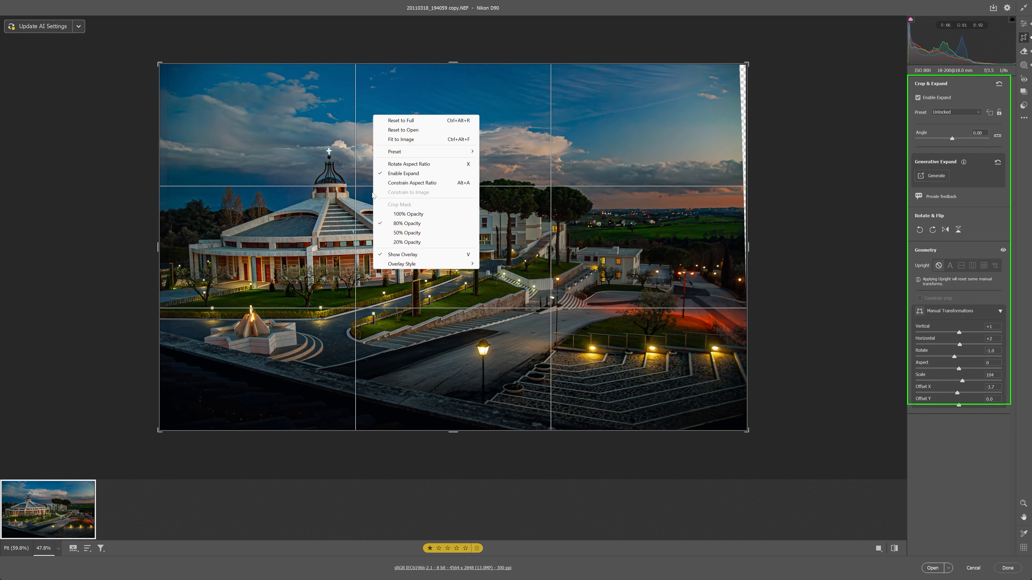
left_click(411, 153)
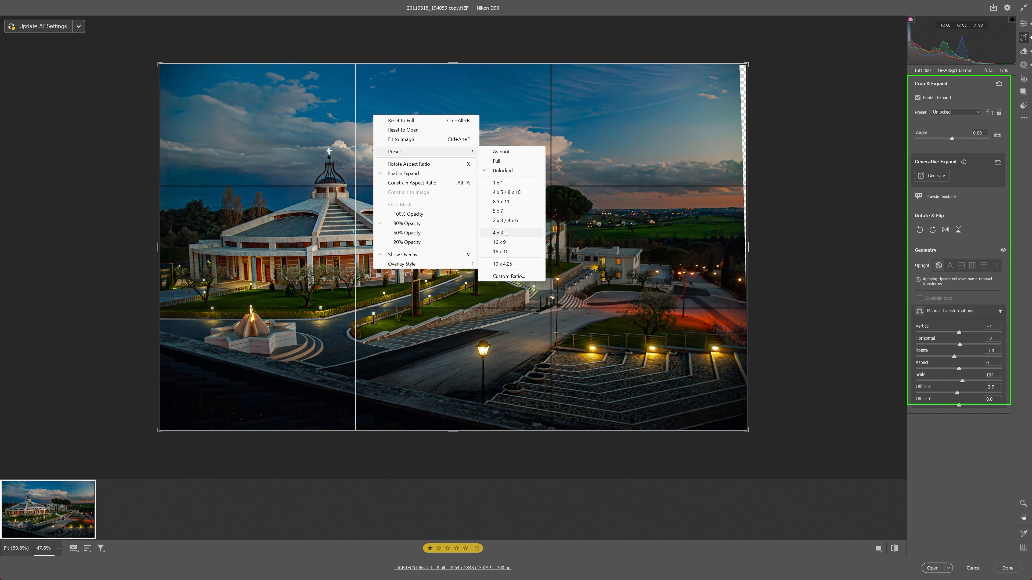
left_click(505, 221)
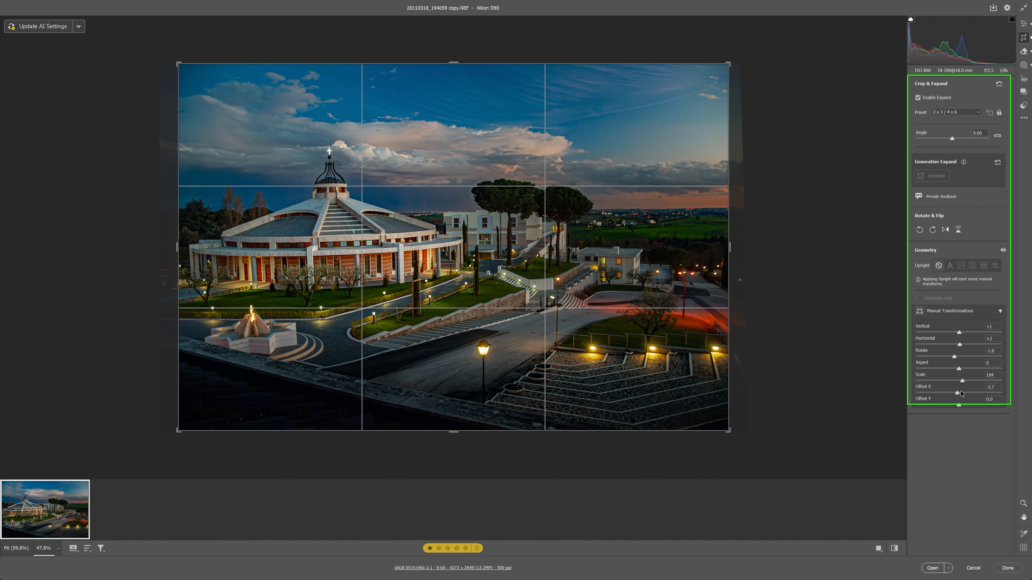
left_click_drag(959, 394, 959, 392)
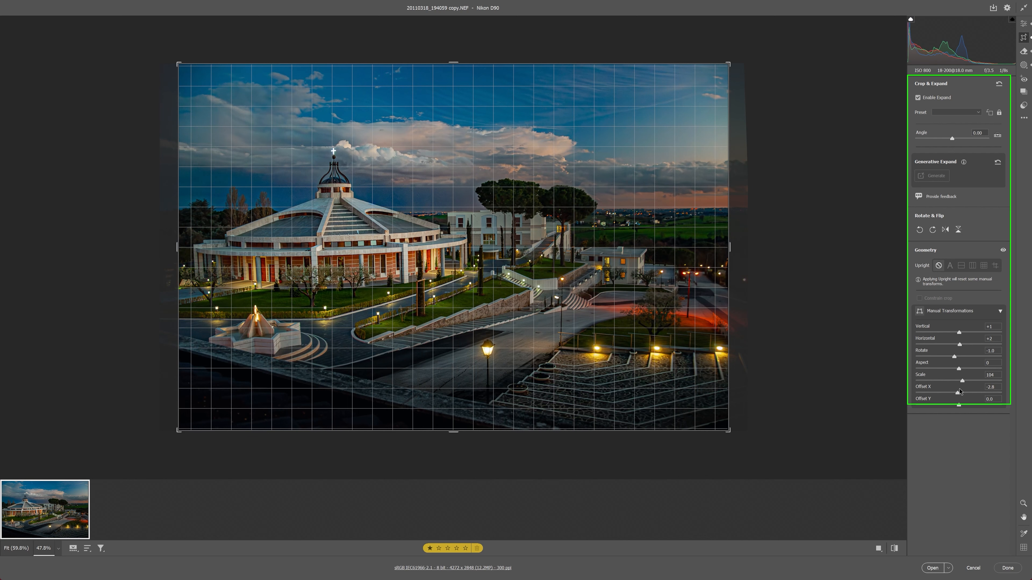
mouse_move(962, 406)
left_mouse_down()
mouse_move(971, 405)
mouse_move(948, 405)
mouse_move(959, 403)
left_mouse_up()
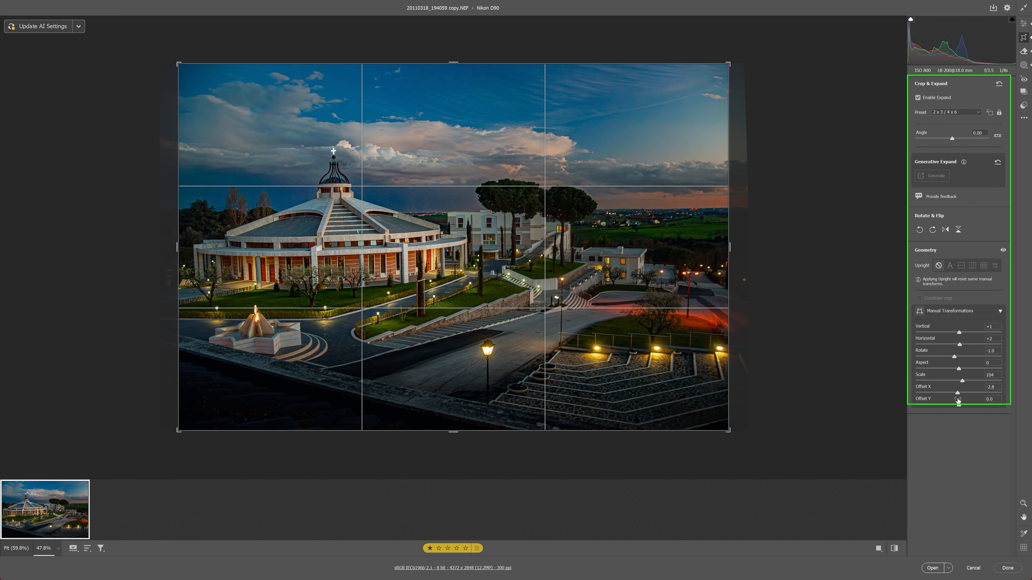
- Reset the Scale, Rotate and Vertical transformations, and restore all Crop & Expand settings to their defaults
double_click(961, 382)
double_click(954, 356)
double_click(960, 329)
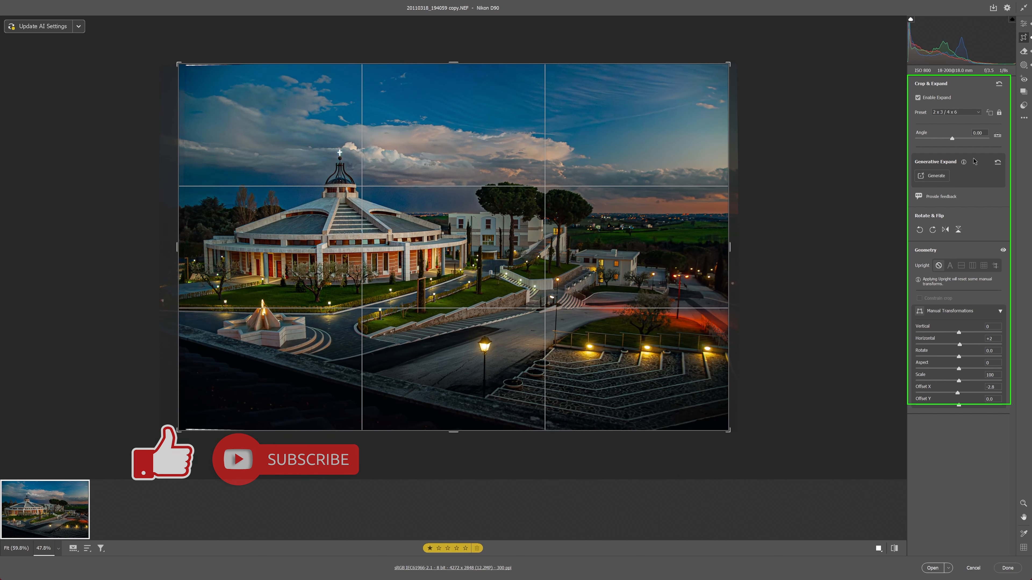
left_click(999, 85)
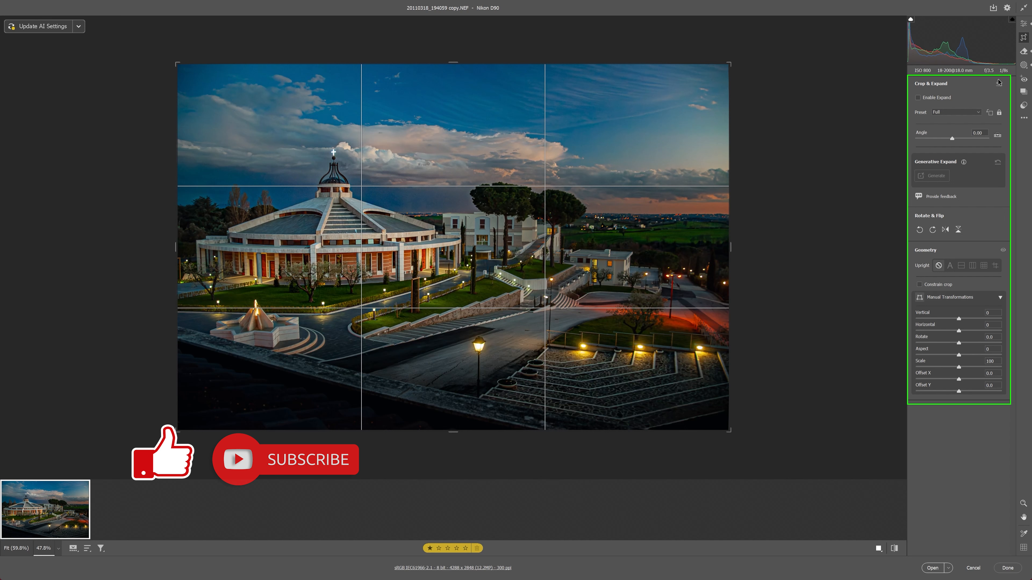
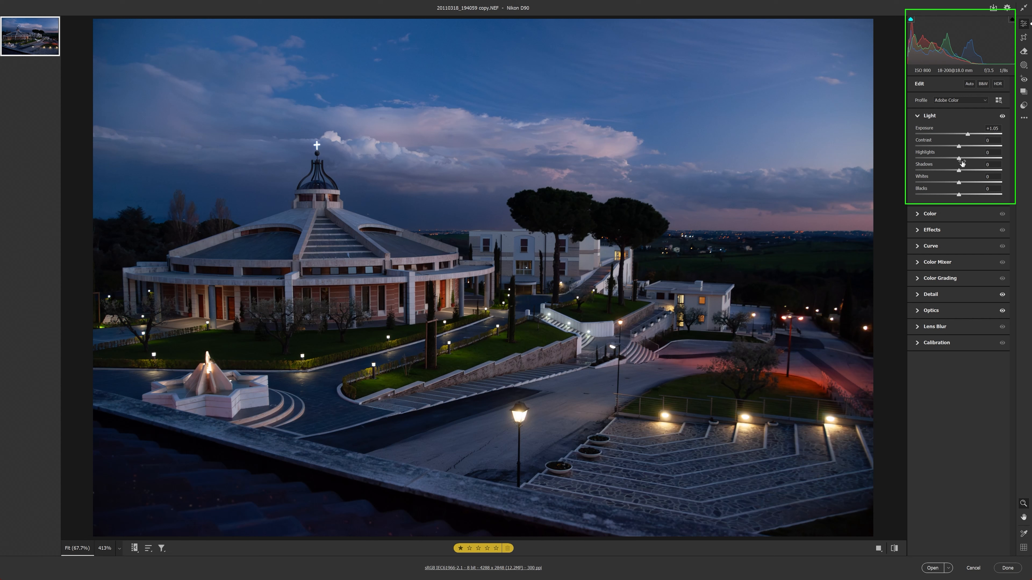
- Try lowering Contrast to -62 and reset it to 0
left_click_drag(959, 147, 933, 147)
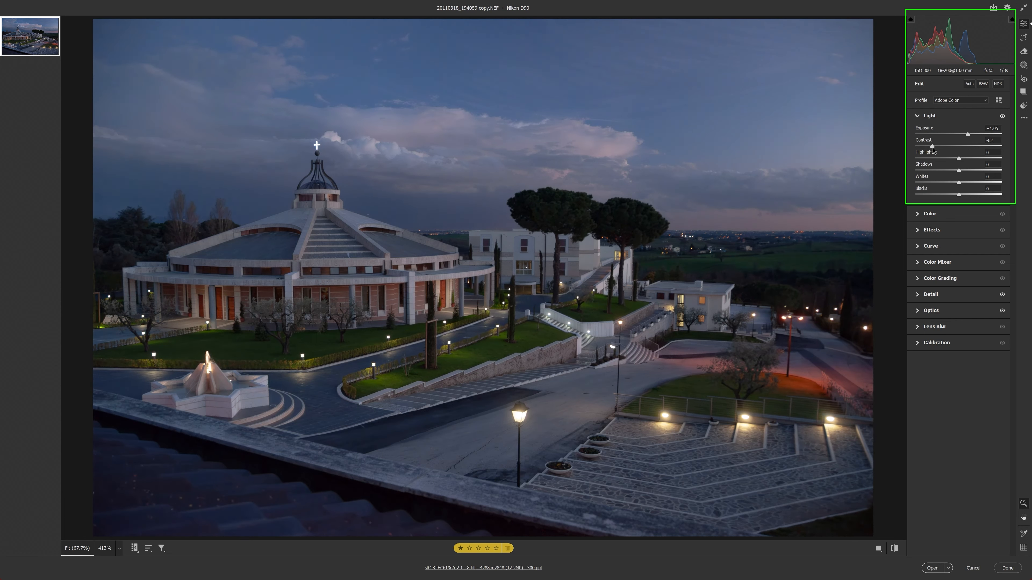
double_click(932, 147)
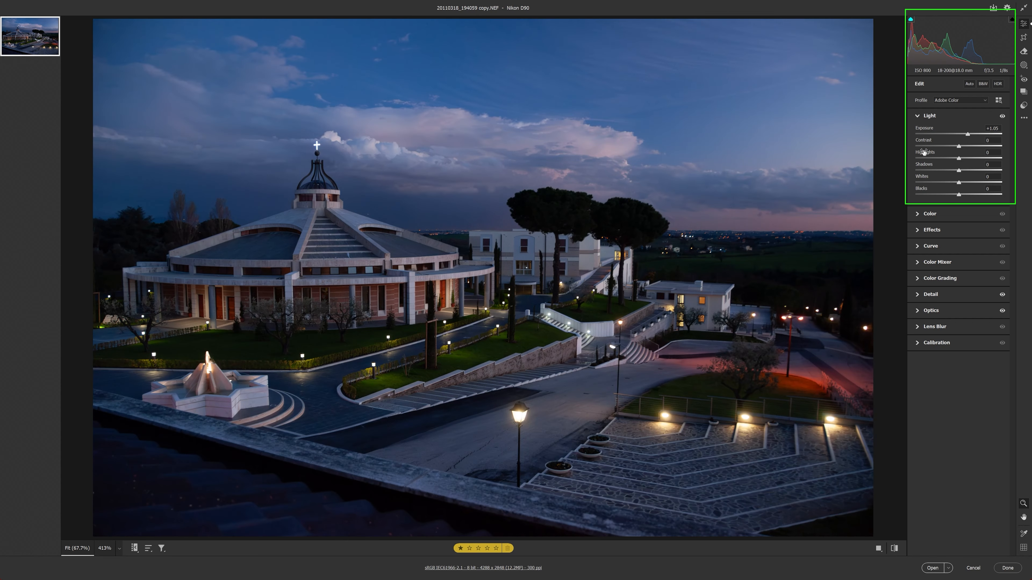
- Recover detail in the street lamp's bright glass by lowering Highlights to -84
mouse_move(923, 151)
left_click_drag(522, 423, 651, 534)
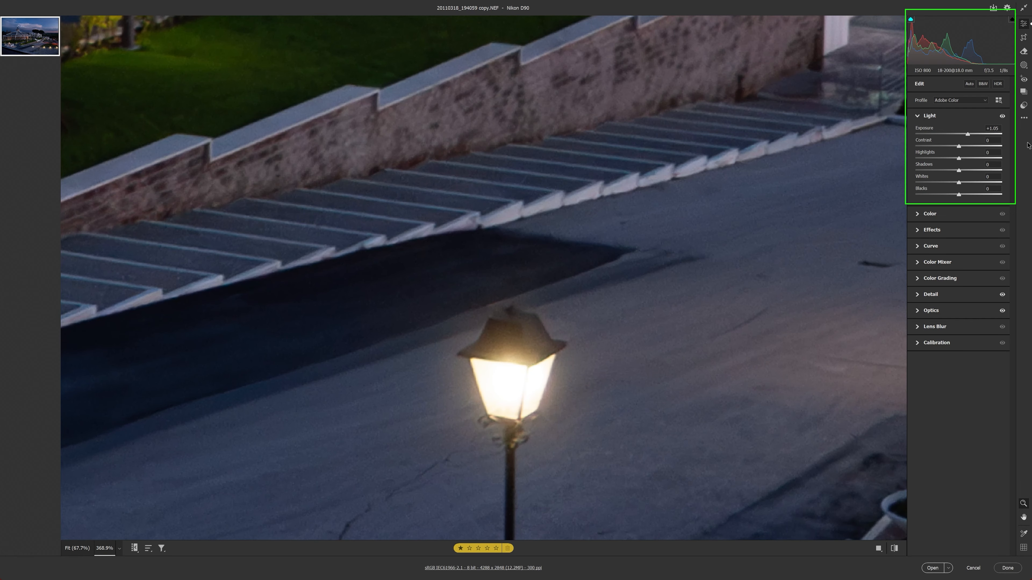
left_click_drag(961, 159, 916, 160)
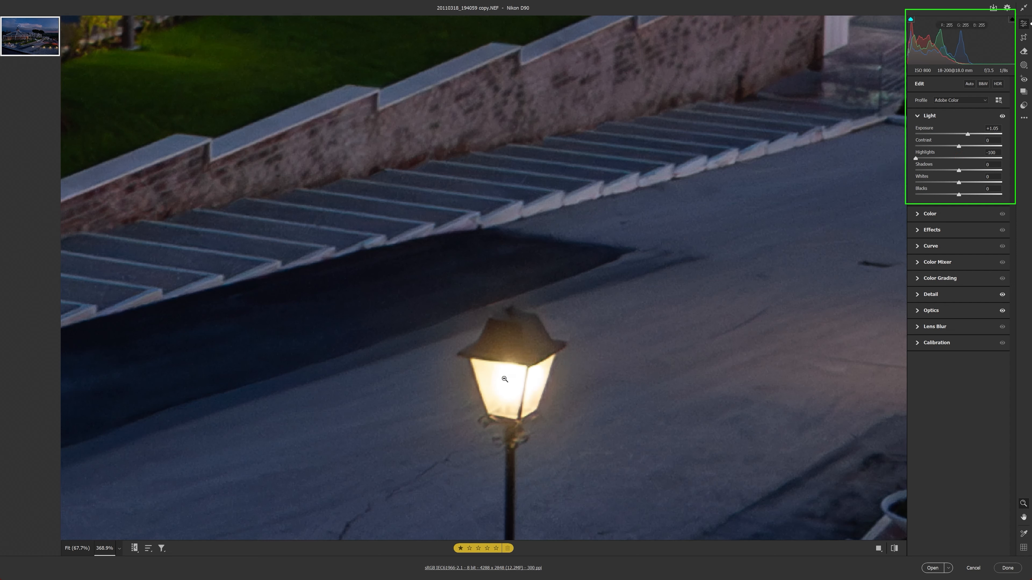
left_click_drag(917, 159, 923, 160)
- Brighten the dark crowns of the two pine trees by raising Shadows to +76
scroll(384, 182, "down", 6)
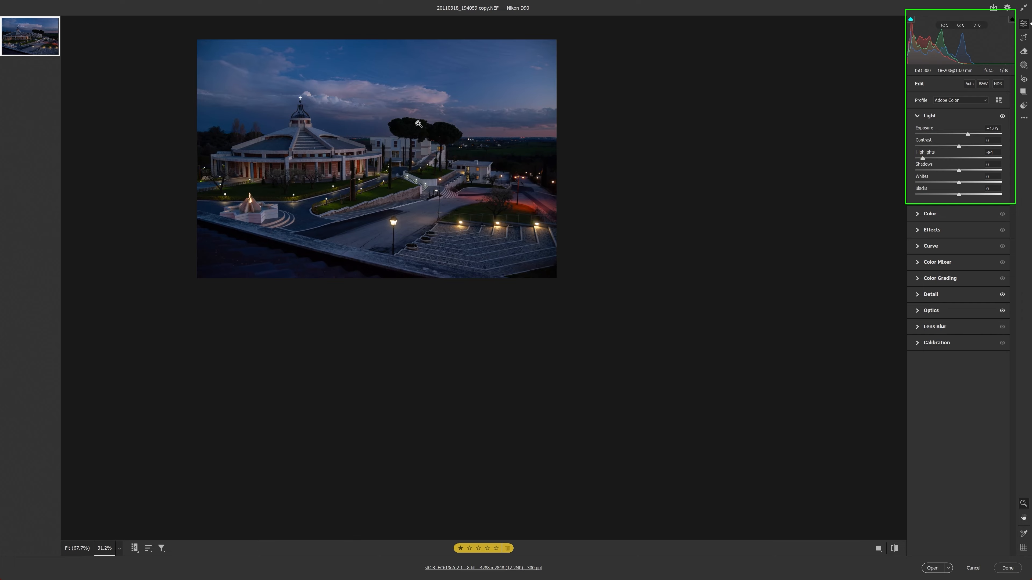
scroll(418, 124, "up", 5)
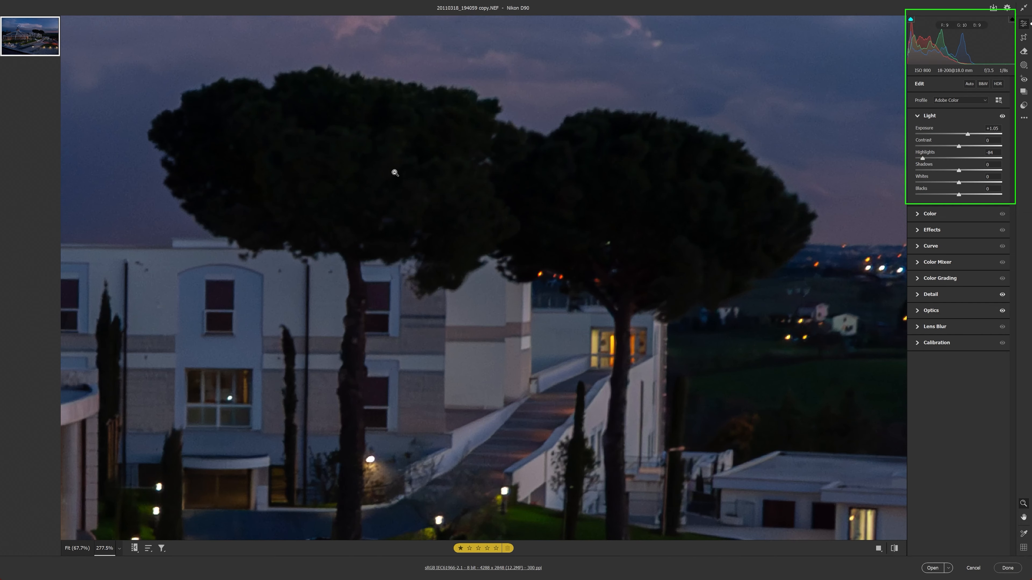
left_click_drag(960, 169, 992, 170)
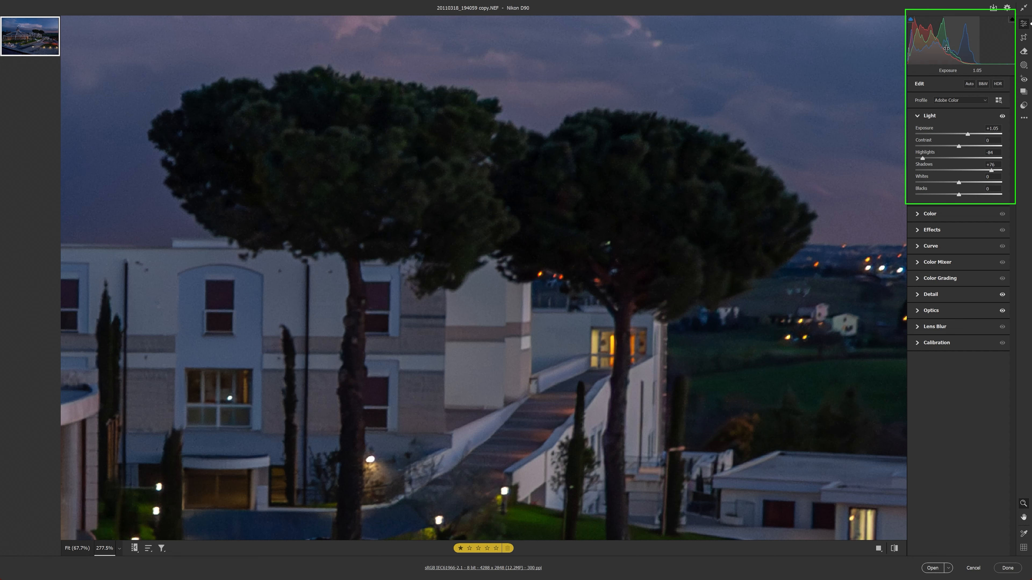
left_click(547, 174)
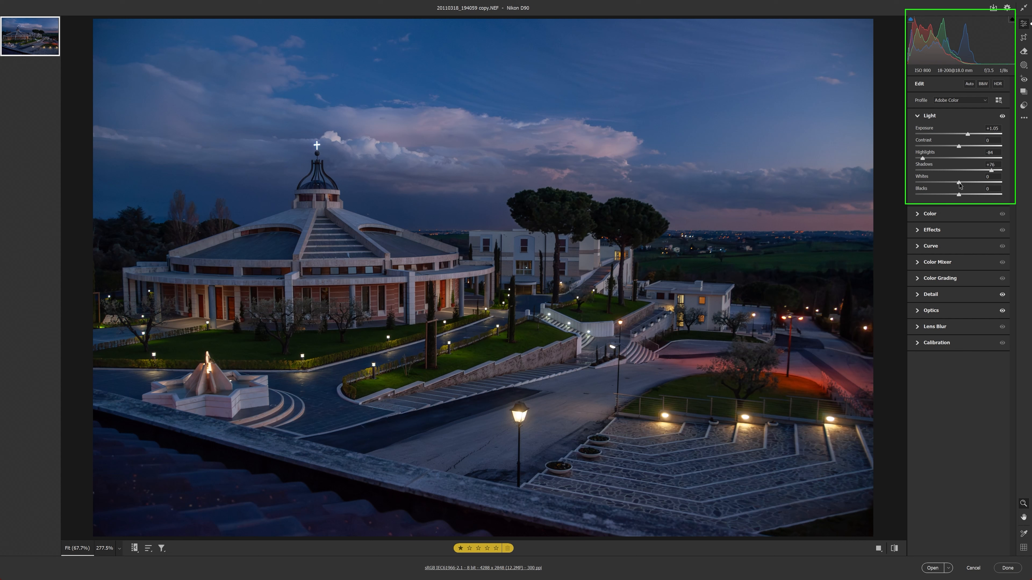
- Tone down the street lamp's brightest areas by lowering Whites to -91
left_click(513, 425)
left_click_drag(633, 519, 644, 526)
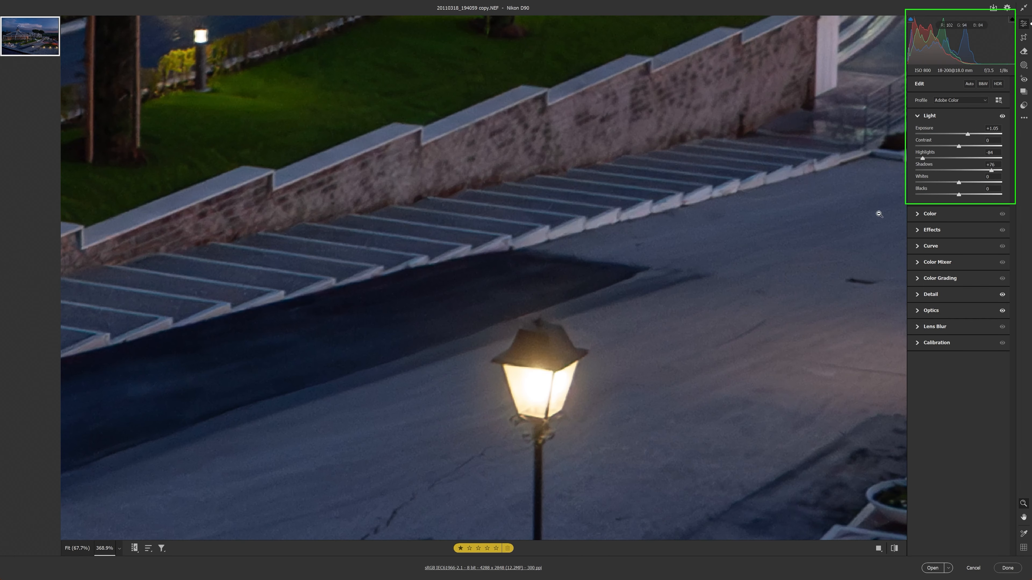
left_click_drag(960, 185, 913, 186)
left_click(546, 385)
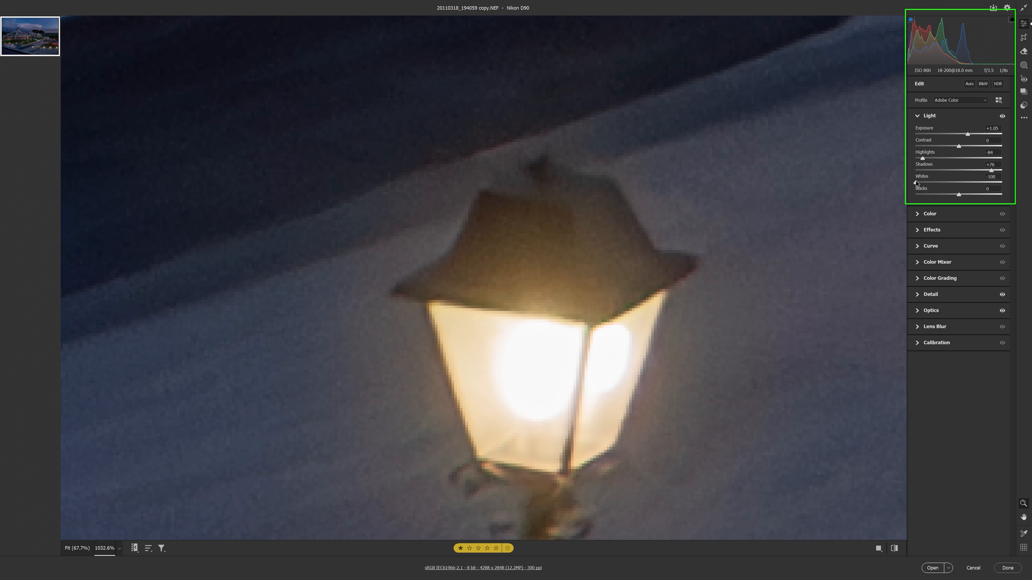
mouse_move(915, 182)
left_mouse_down()
mouse_move(954, 185)
mouse_move(910, 187)
left_mouse_up()
left_click(716, 248)
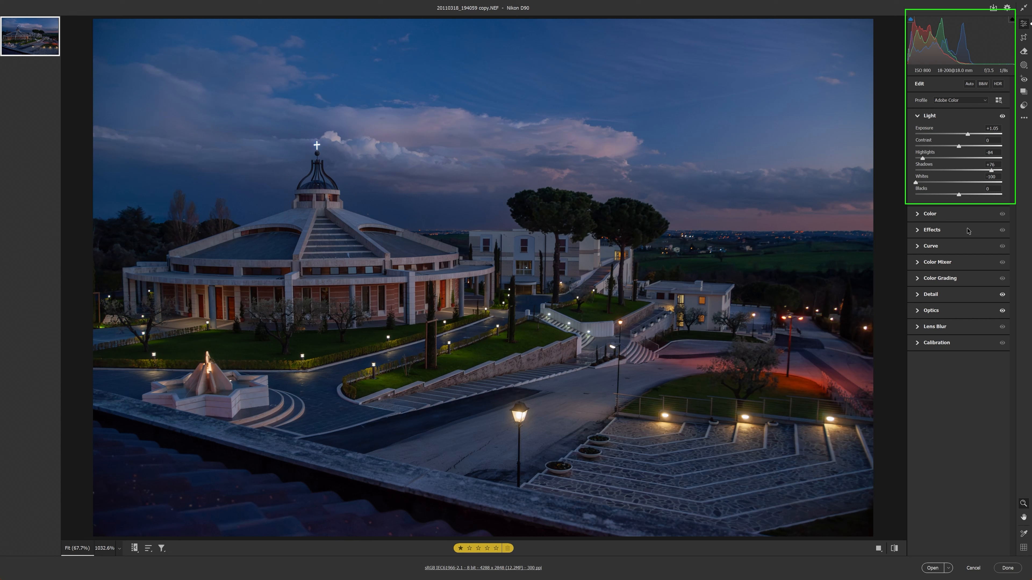
left_click(916, 183)
left_click_drag(916, 183, 920, 186)
- Deepen the darkest areas around the round building by setting Blacks to -11
left_click_drag(389, 304, 462, 368)
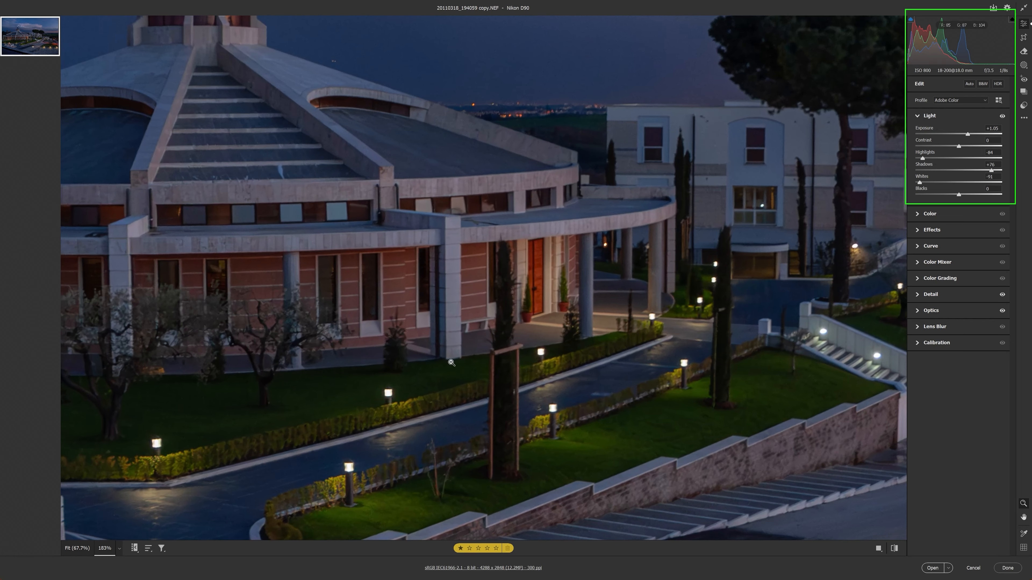
mouse_move(958, 196)
left_mouse_down()
mouse_move(943, 195)
mouse_move(1004, 203)
mouse_move(953, 203)
mouse_move(957, 210)
left_mouse_up()
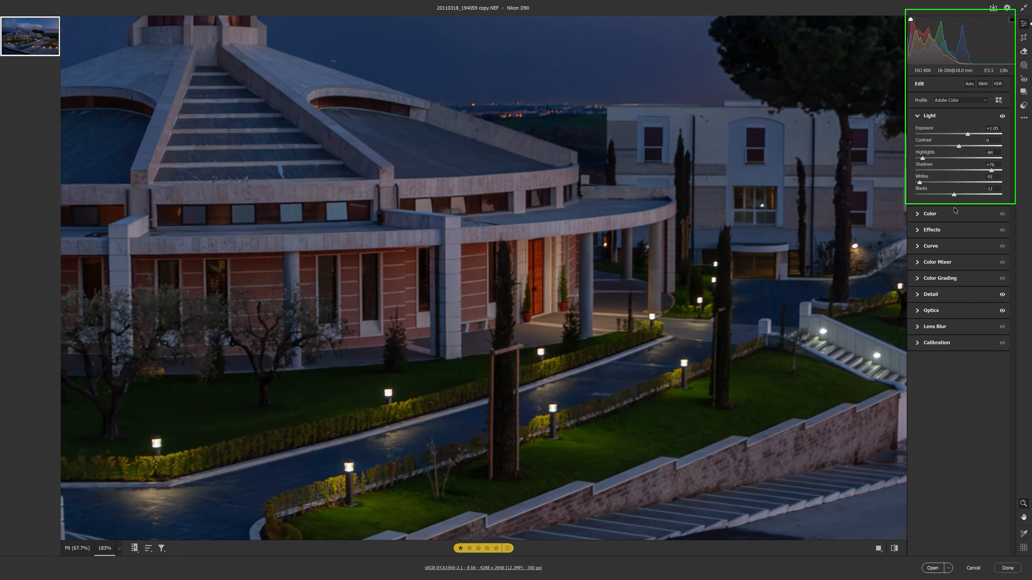
left_click(568, 257)
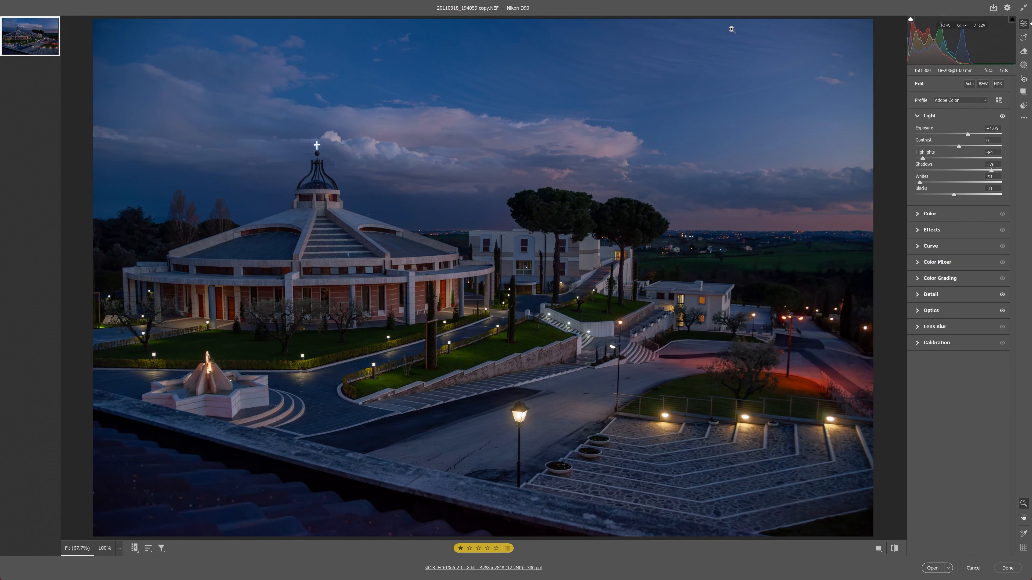
left_click(937, 120)
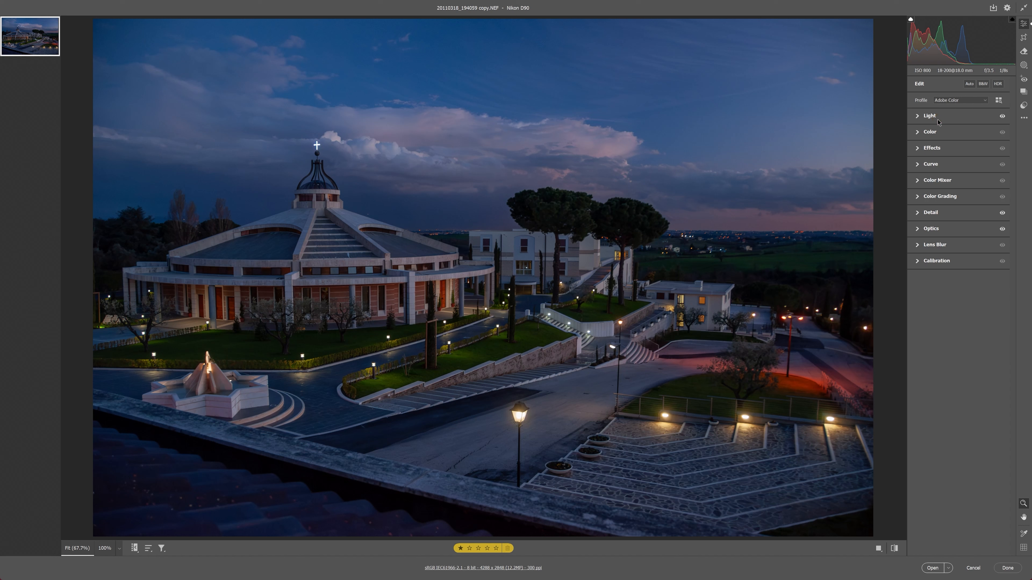
left_click(938, 119)
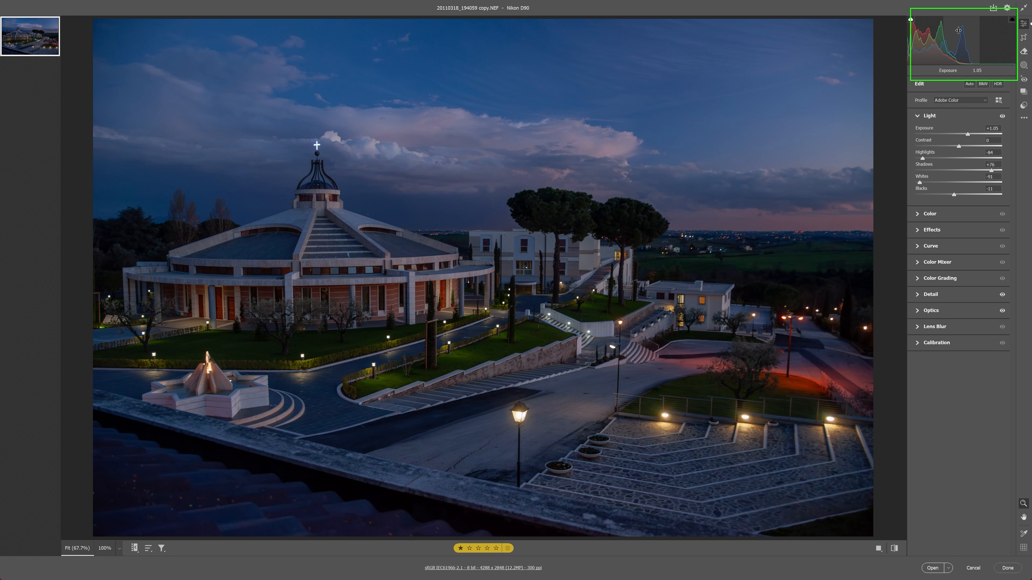
- Raise the Exposure to +2.29 by adjusting the midtone region directly on the histogram
mouse_move(961, 40)
left_mouse_down()
mouse_move(921, 40)
mouse_move(982, 41)
left_mouse_up()
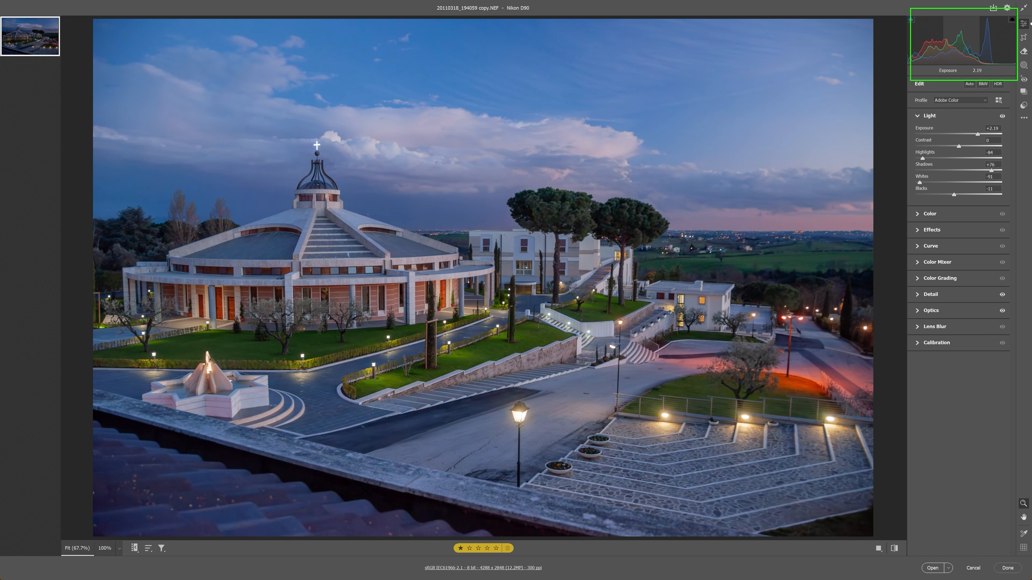
left_click_drag(981, 41, 984, 41)
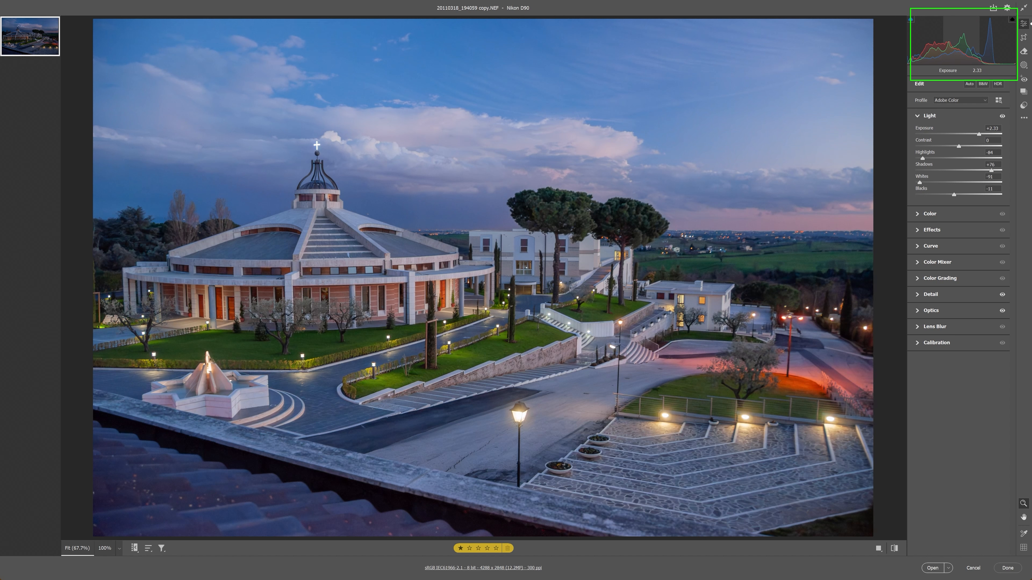
left_click_drag(985, 41, 983, 41)
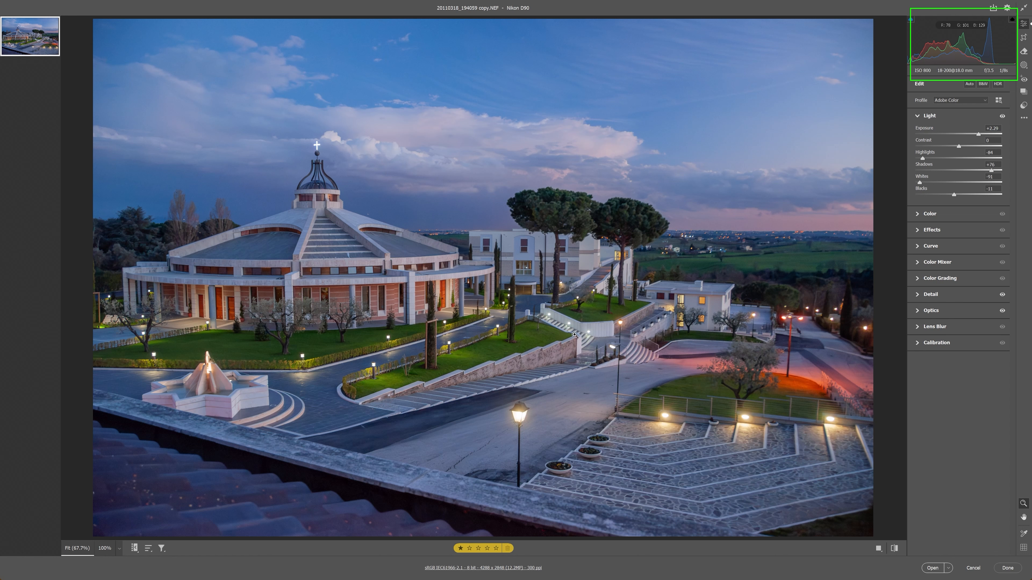
- Reset the Exposure to its default and set it to +1.00
double_click(978, 134)
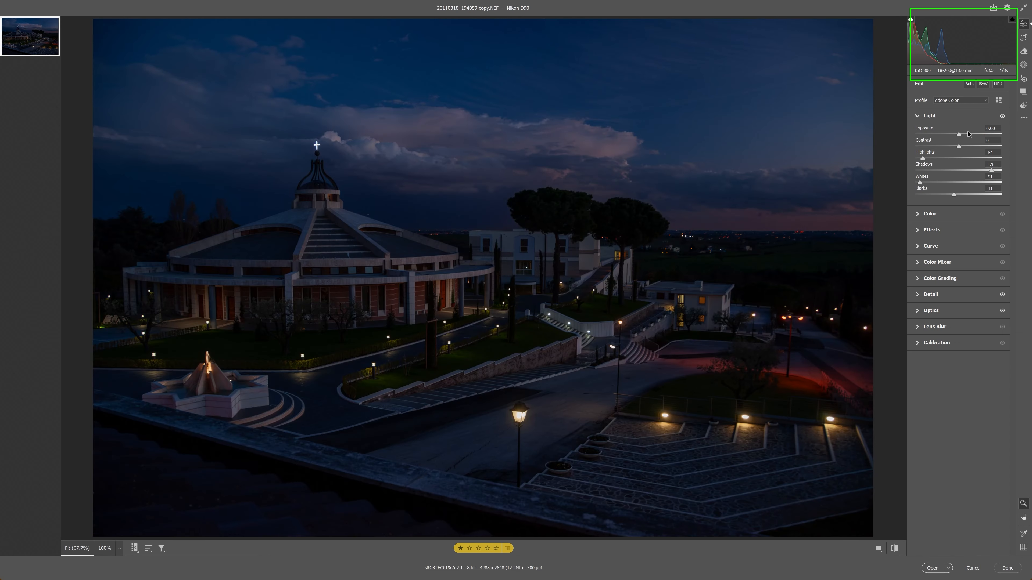
left_click(992, 128)
type("1")
key("Return")
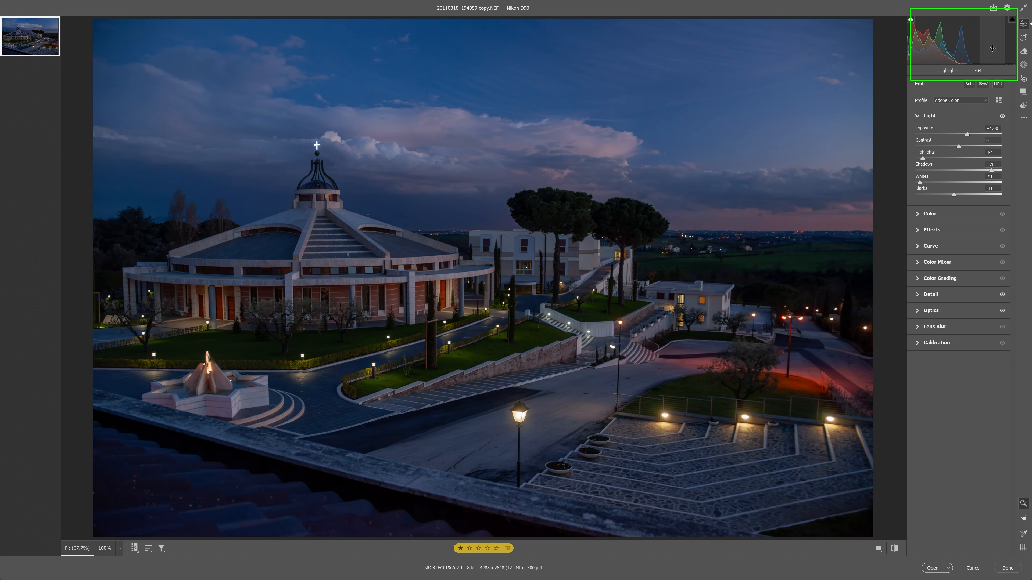
- Try raising Highlights to +37 and lowering Shadows to +73 directly on the histogram
mouse_move(992, 46)
left_mouse_down()
mouse_move(967, 46)
mouse_move(1007, 46)
mouse_move(967, 46)
mouse_move(999, 46)
mouse_move(967, 46)
mouse_move(986, 46)
left_mouse_up()
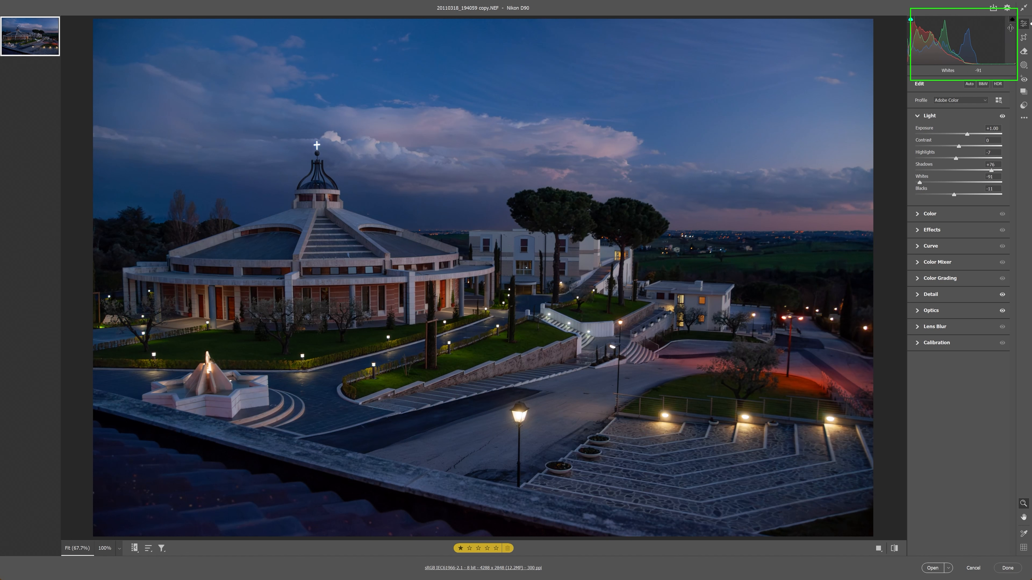
left_click_drag(995, 32, 1007, 32)
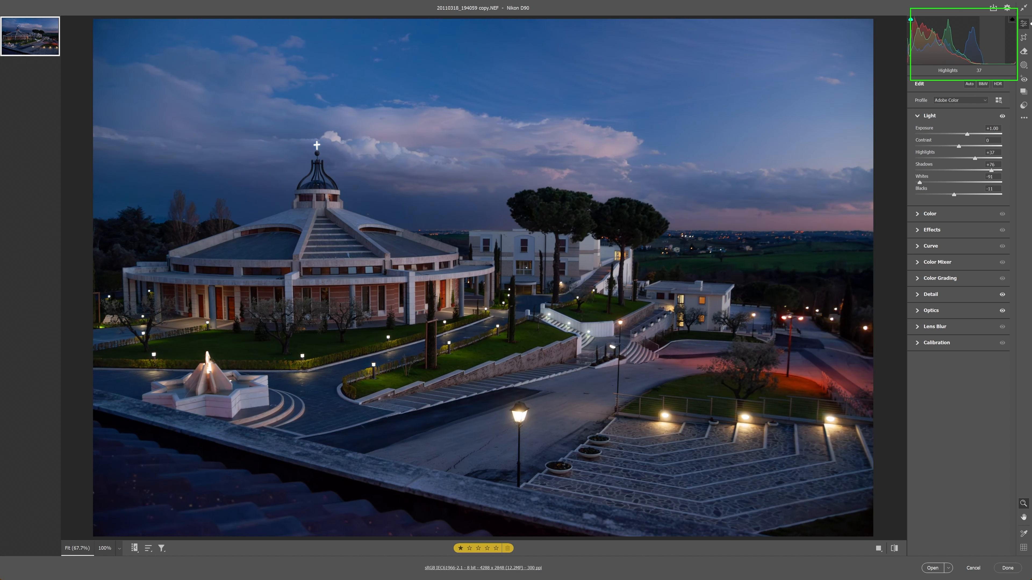
left_click_drag(937, 32, 935, 32)
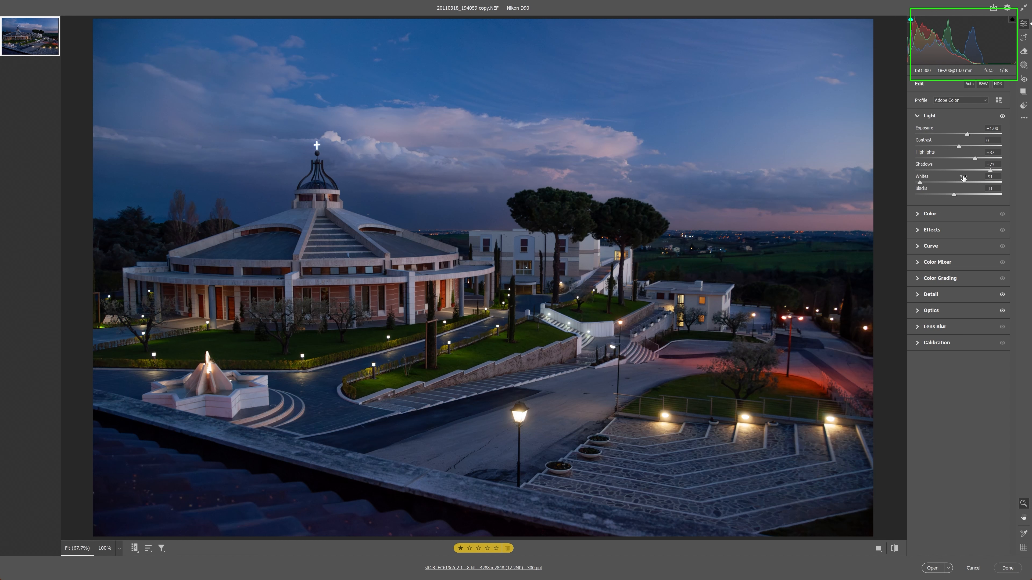
left_click_drag(912, 40, 907, 39)
left_click_drag(1008, 48, 1009, 48)
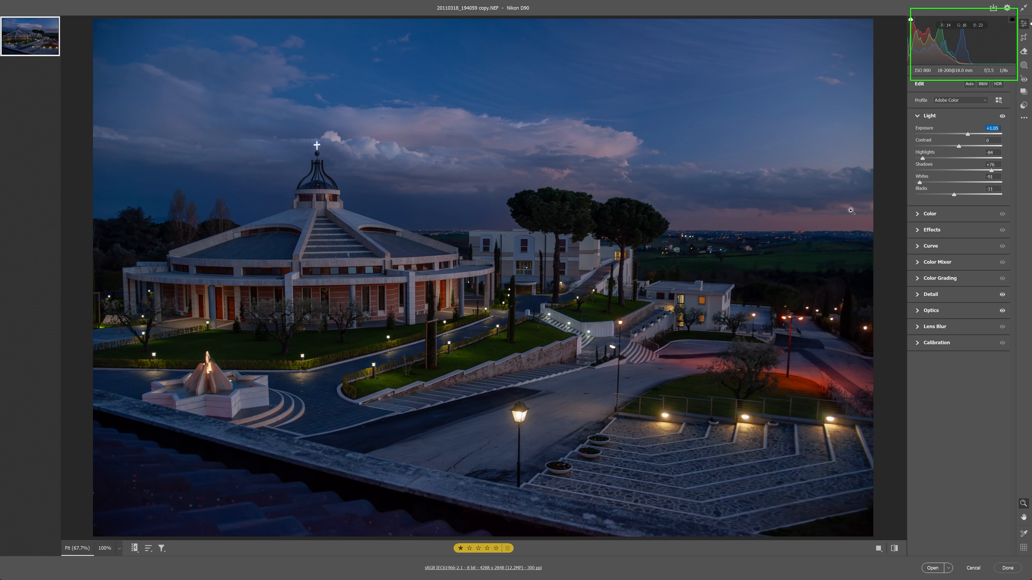
- Reset the tonal adjustments and set Highlights to -80, Shadows to +63, Whites to -73 and Blacks to -16
double_click(923, 158)
double_click(991, 171)
double_click(920, 182)
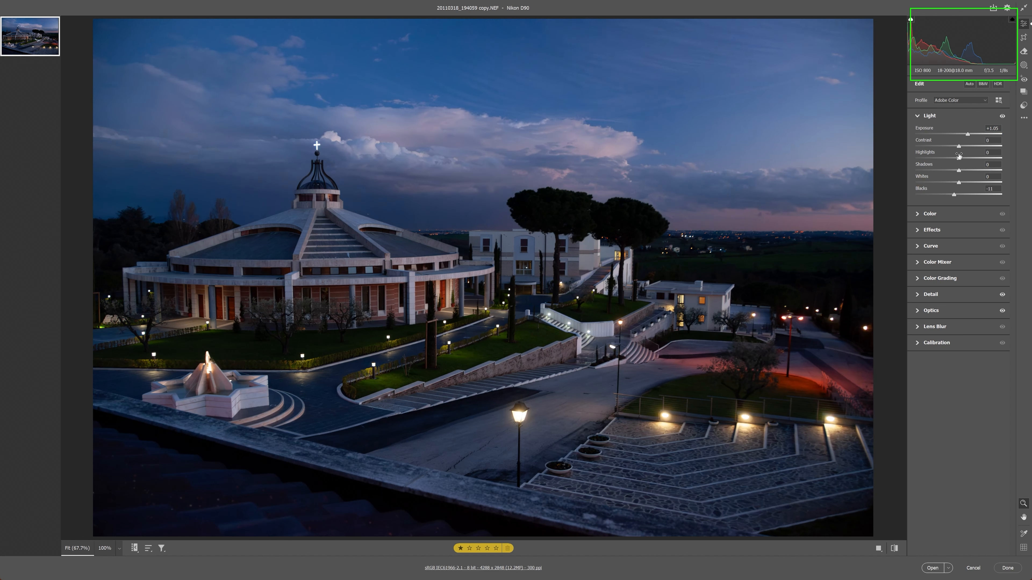
double_click(953, 195)
left_click_drag(959, 158, 953, 194)
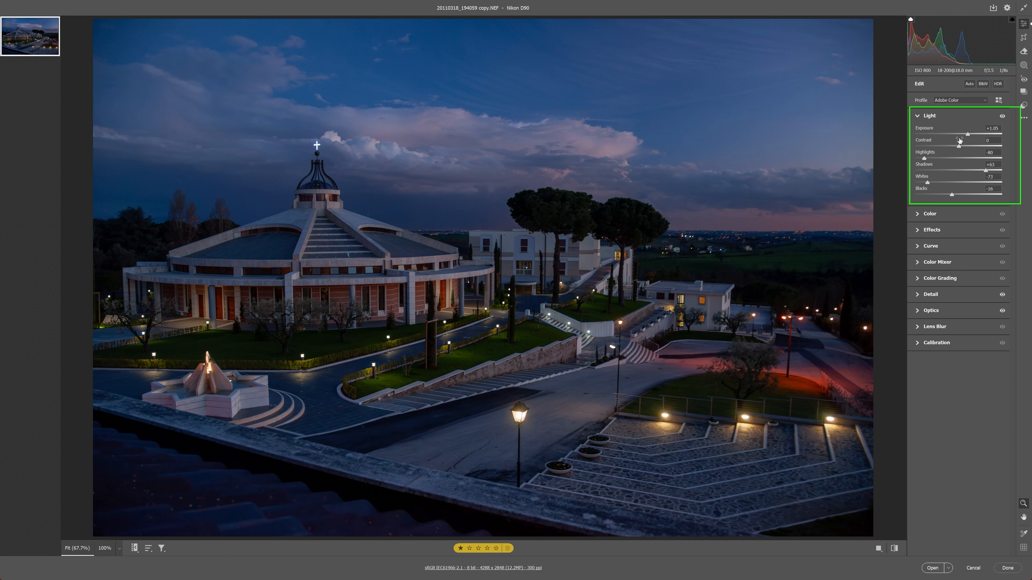
- Try brightening the photo to an Exposure of +2.40, and darken it drastically to -2.75
left_click_drag(967, 134, 977, 117)
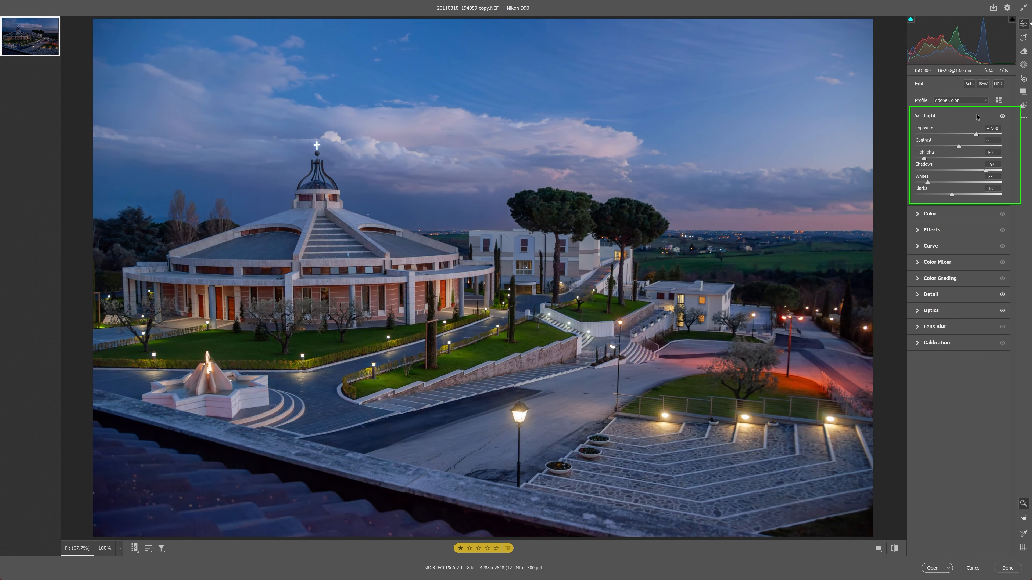
left_click_drag(977, 117, 979, 114)
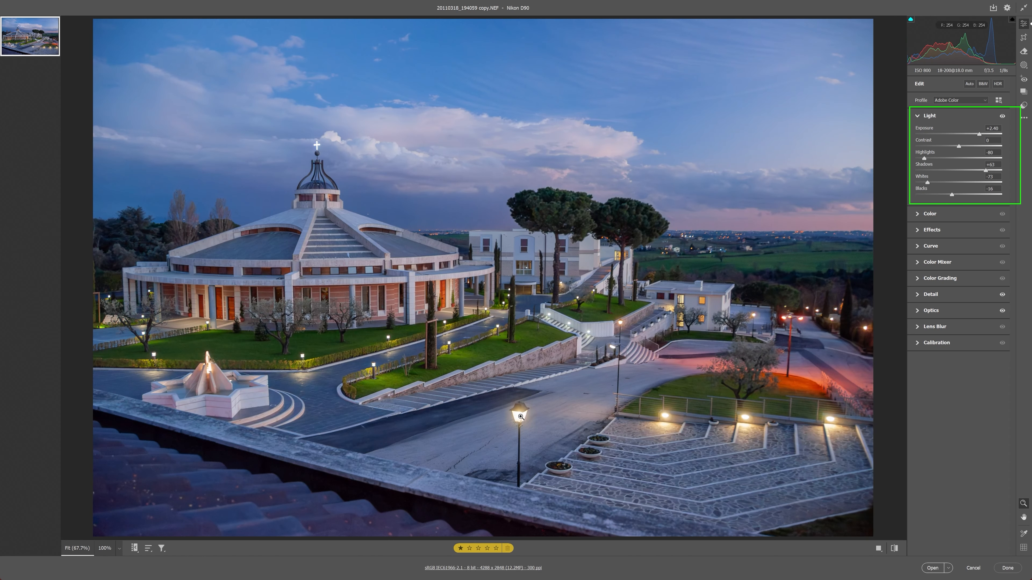
left_click_drag(972, 138, 934, 138)
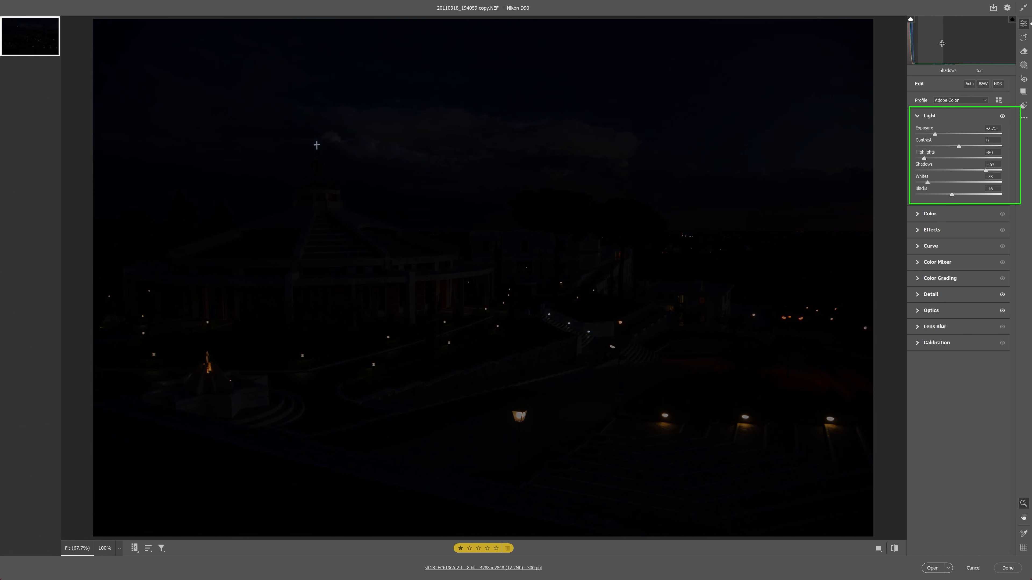
- Turn on the shadow clipping warning and raise the Exposure to +2.10
left_click(911, 20)
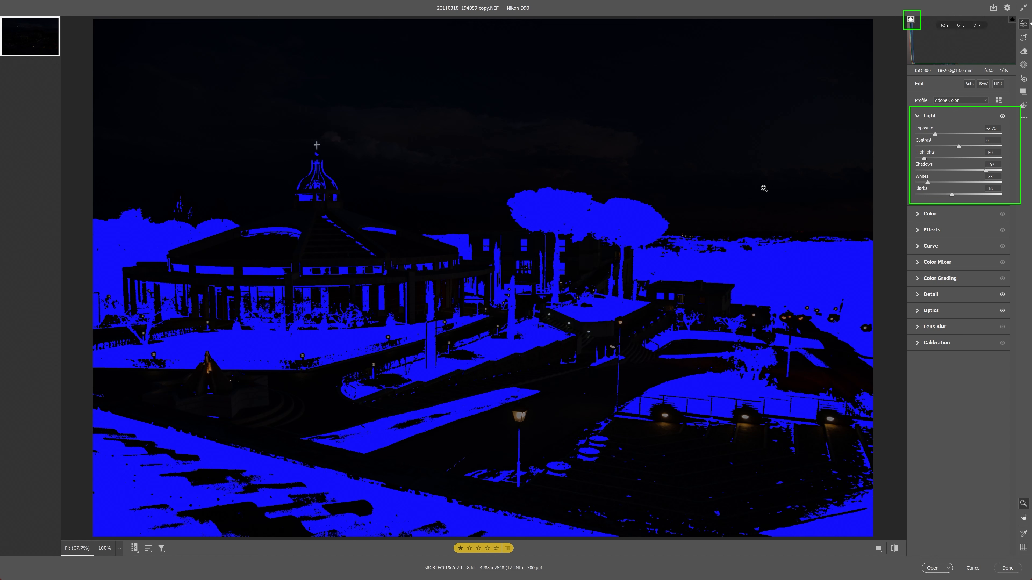
left_click_drag(936, 135, 977, 130)
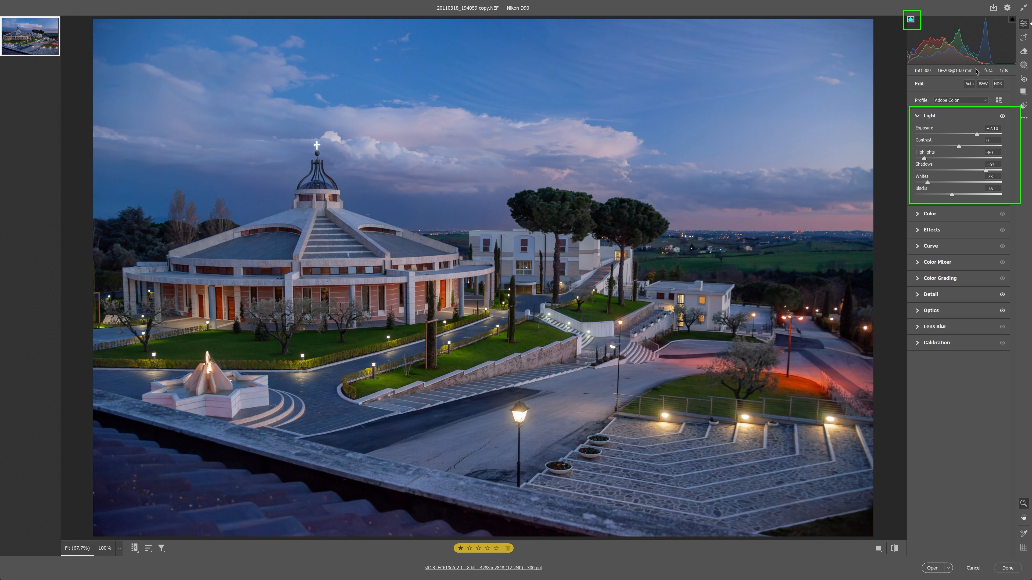
- Check the photo with the highlight clipping warning while lowering the Exposure to +1.70, and turn the warning off
left_click(1012, 22)
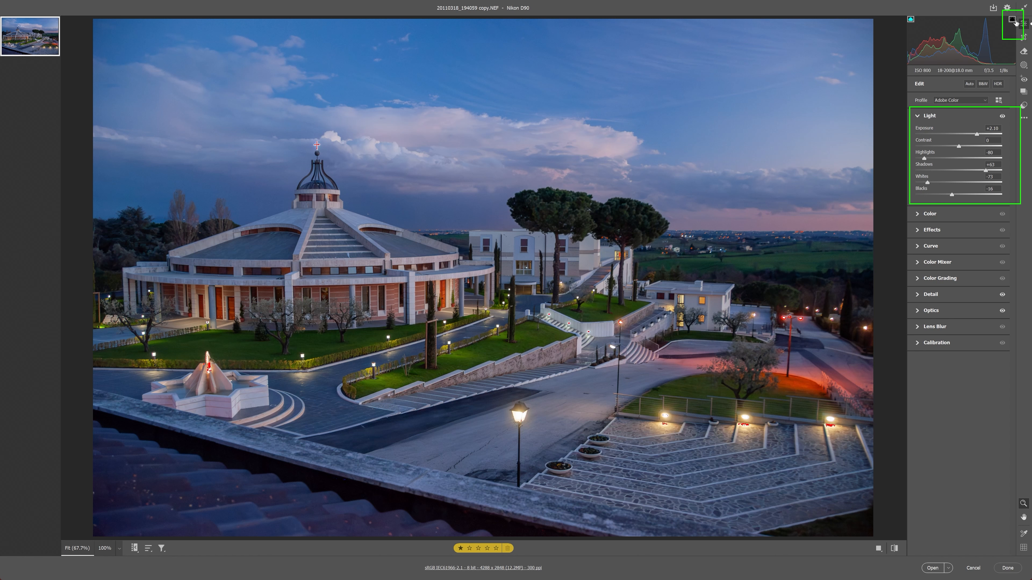
mouse_move(977, 133)
left_mouse_down()
mouse_move(1007, 124)
mouse_move(973, 123)
left_mouse_up()
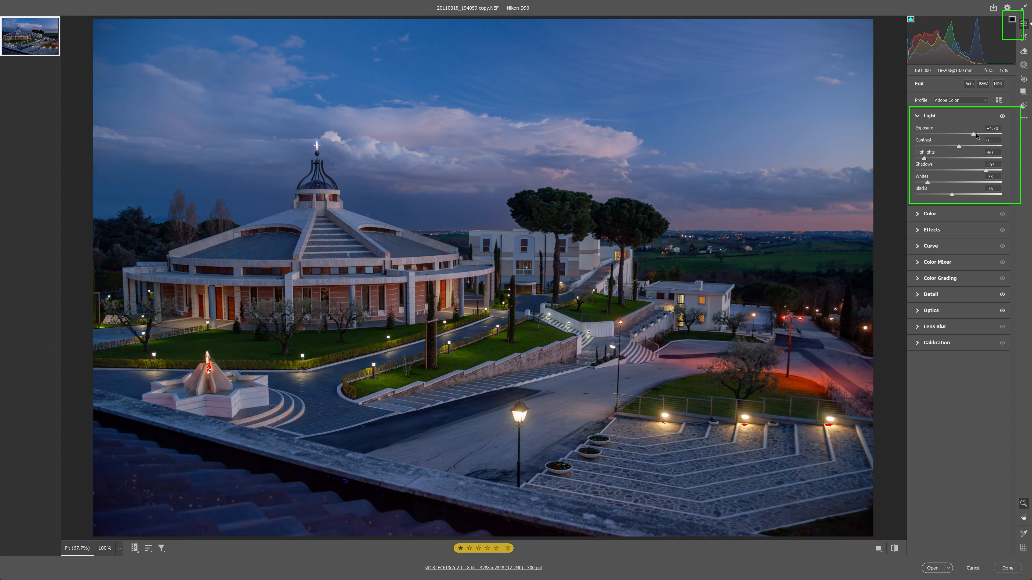
left_click(1011, 20)
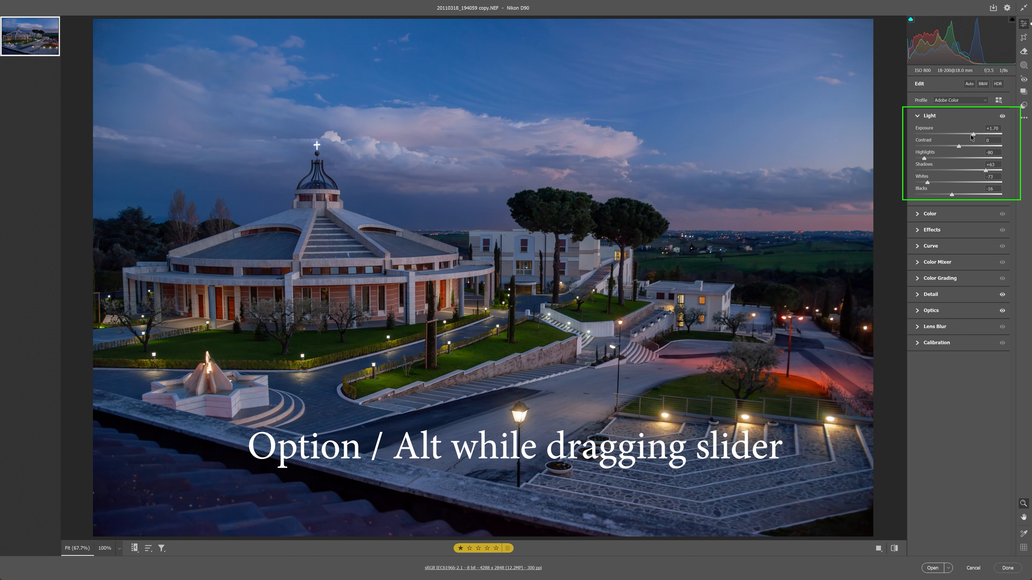
- Preview clipping temporarily while lowering the Exposure to -0.75, and set the Exposure to +1.05
key("alt")
left_click_drag(972, 138, 951, 130)
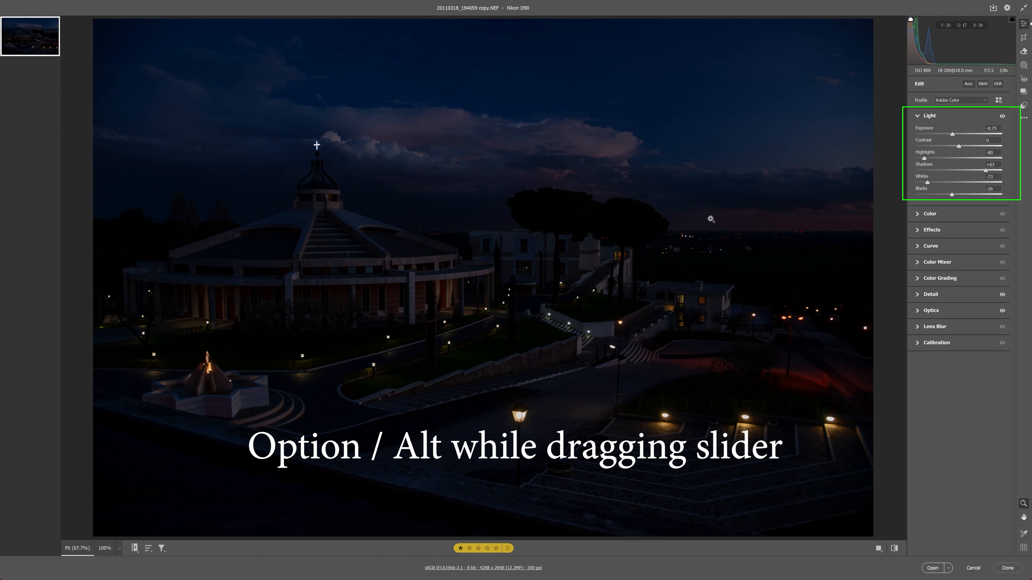
left_click(952, 134)
left_click_drag(952, 133, 970, 135)
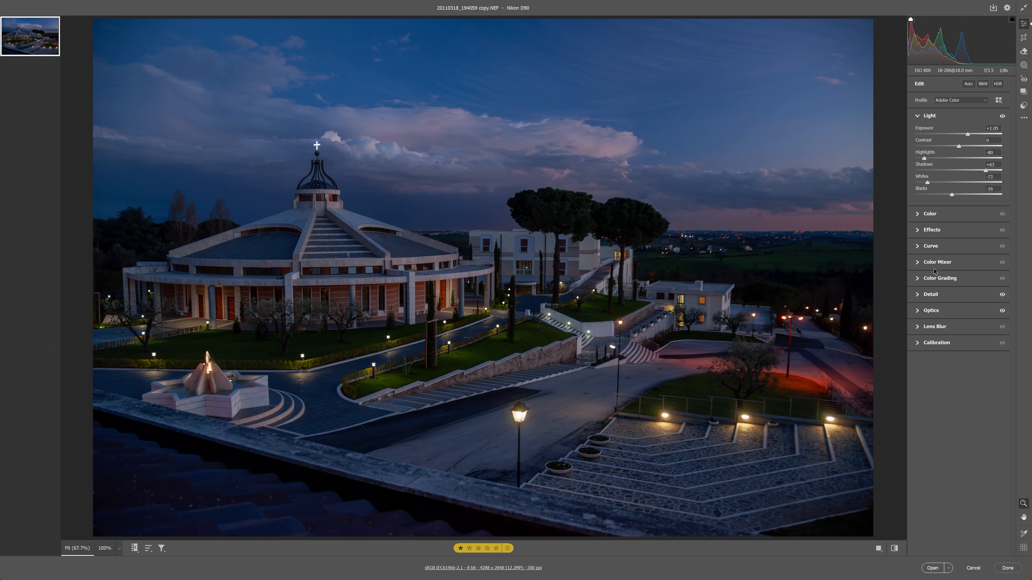
- Compare the Adobe Landscape profile with Adobe Color on the photo, and return to Adobe Color
left_click(917, 117)
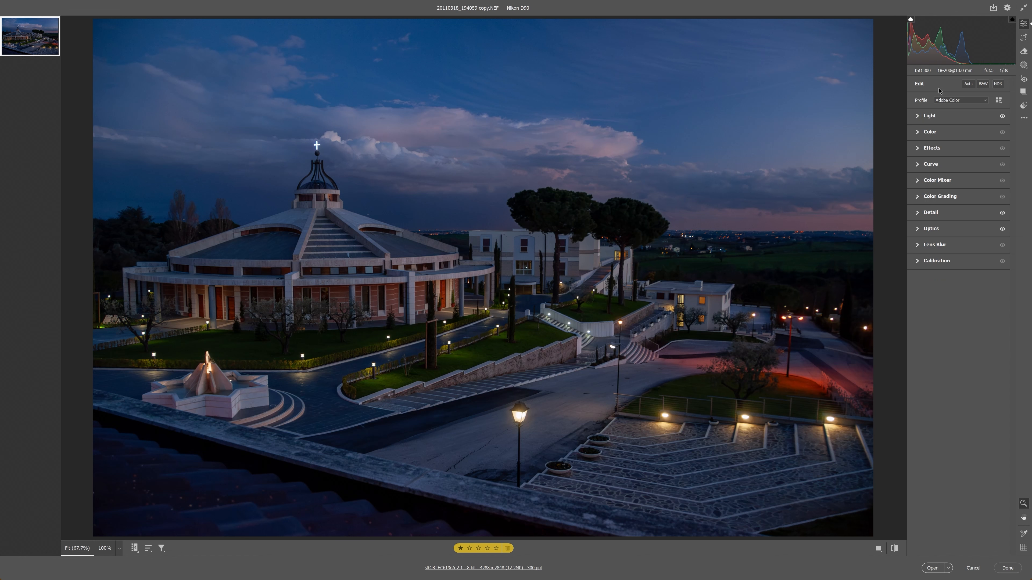
left_click(967, 105)
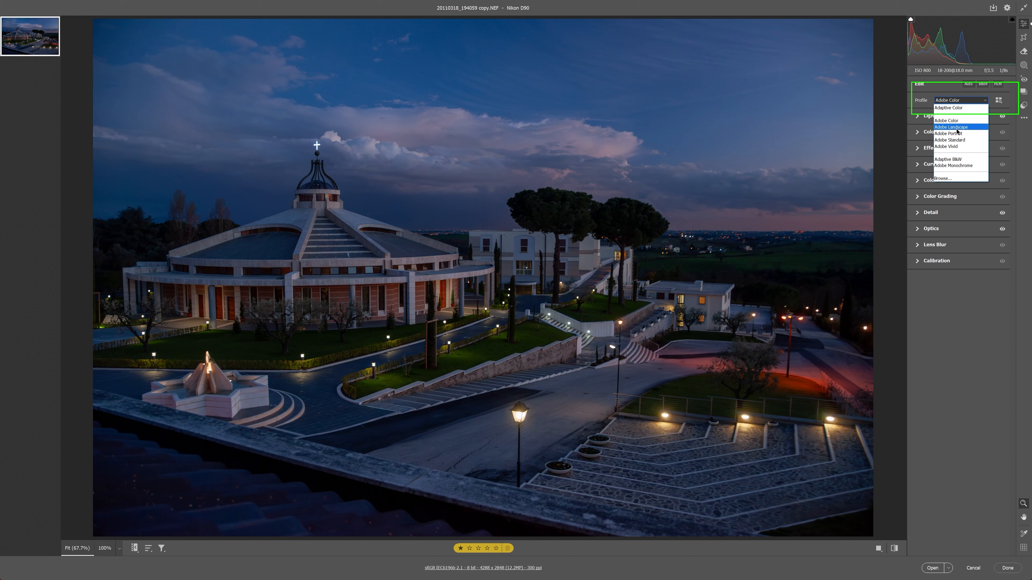
left_click(957, 128)
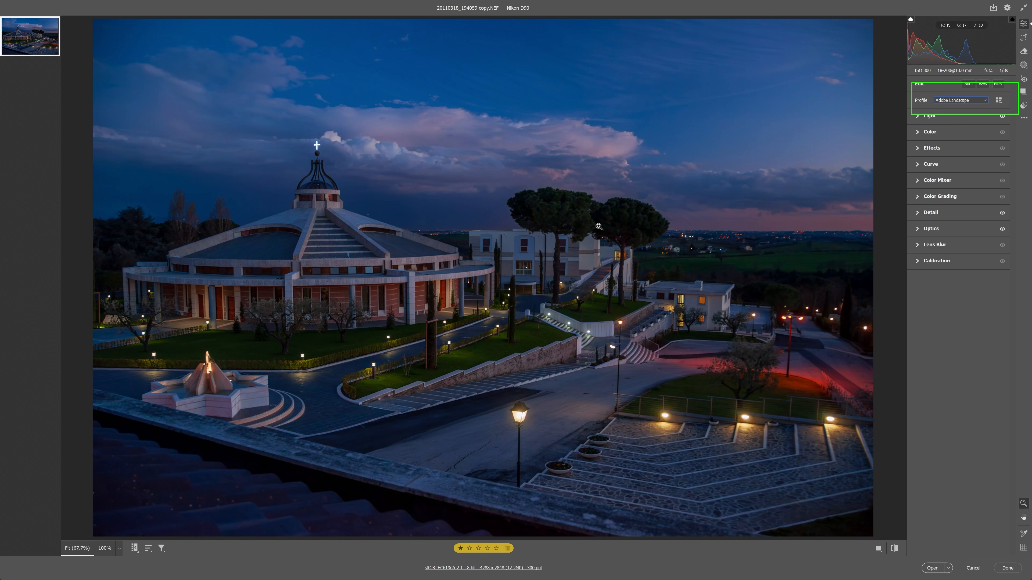
left_click(962, 100)
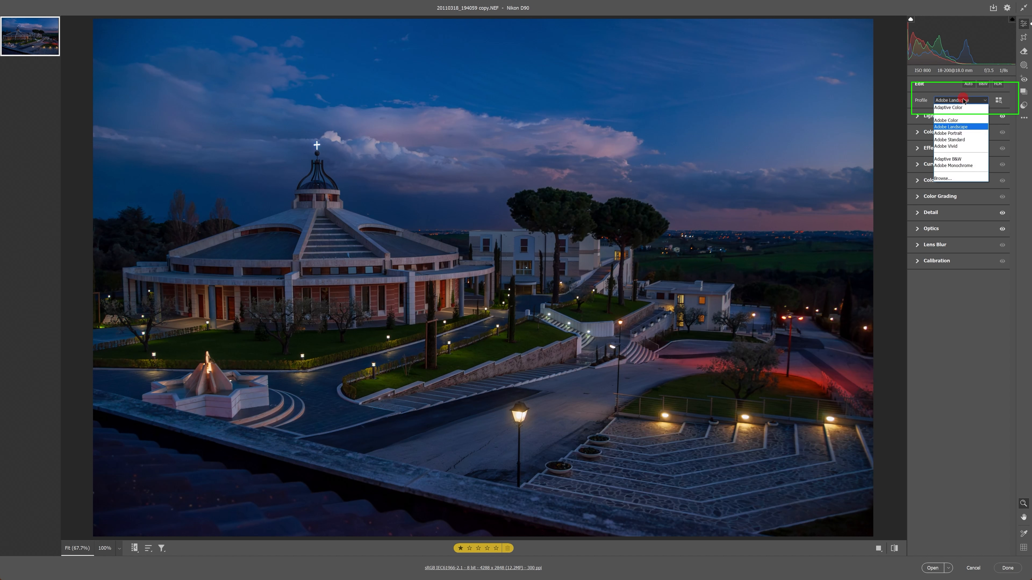
left_click(954, 121)
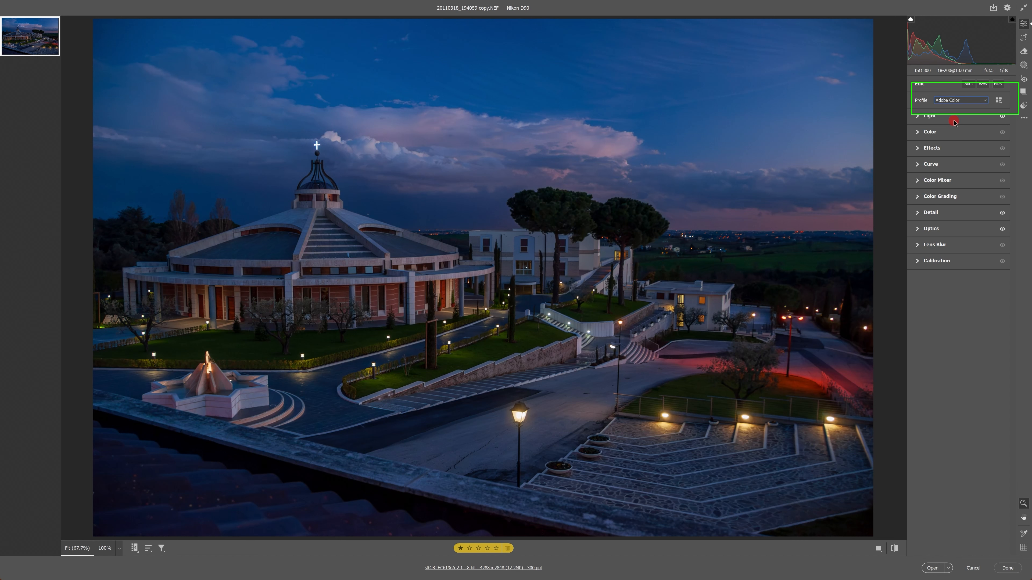
left_click(956, 102)
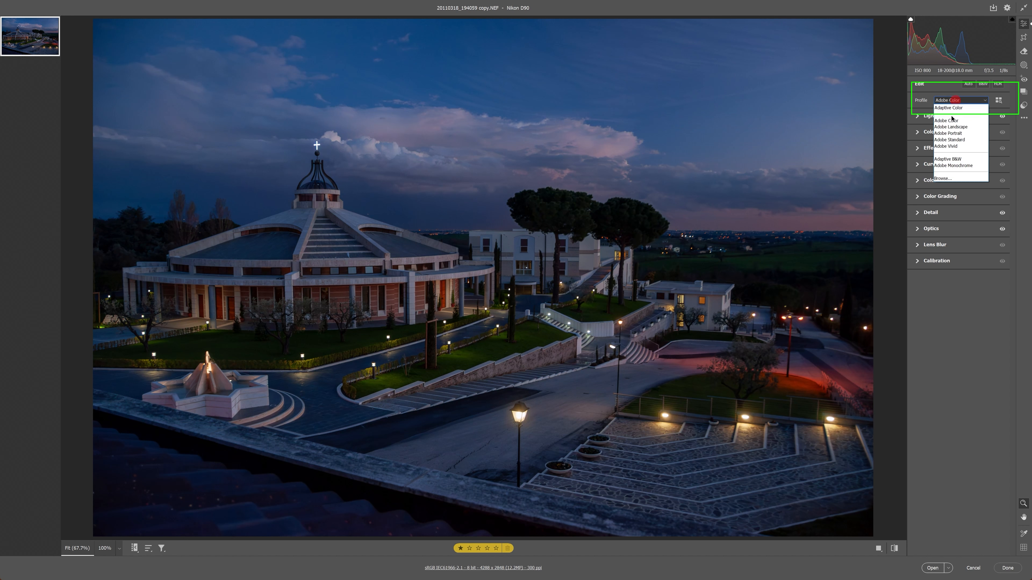
left_click(951, 127)
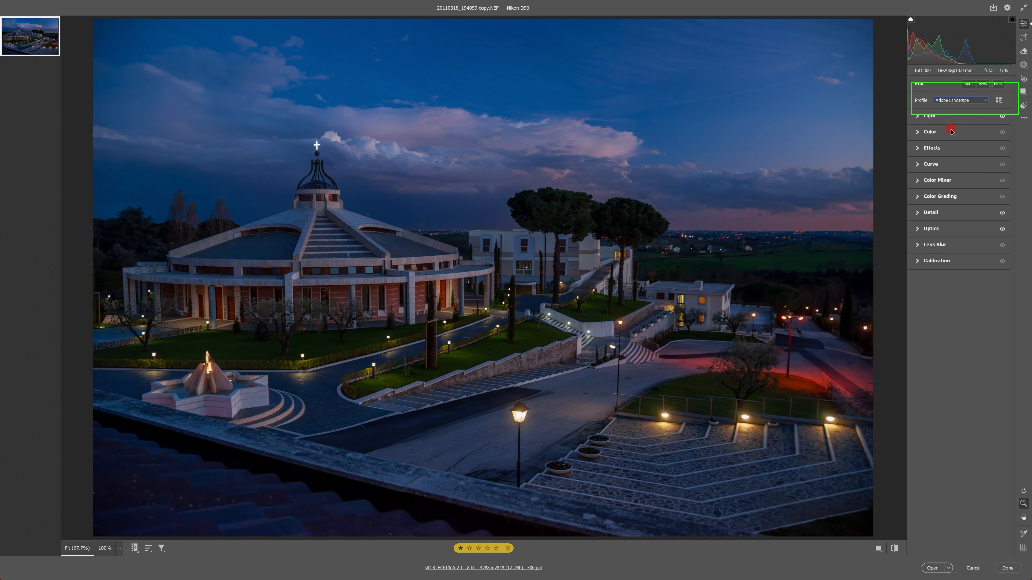
left_click(960, 102)
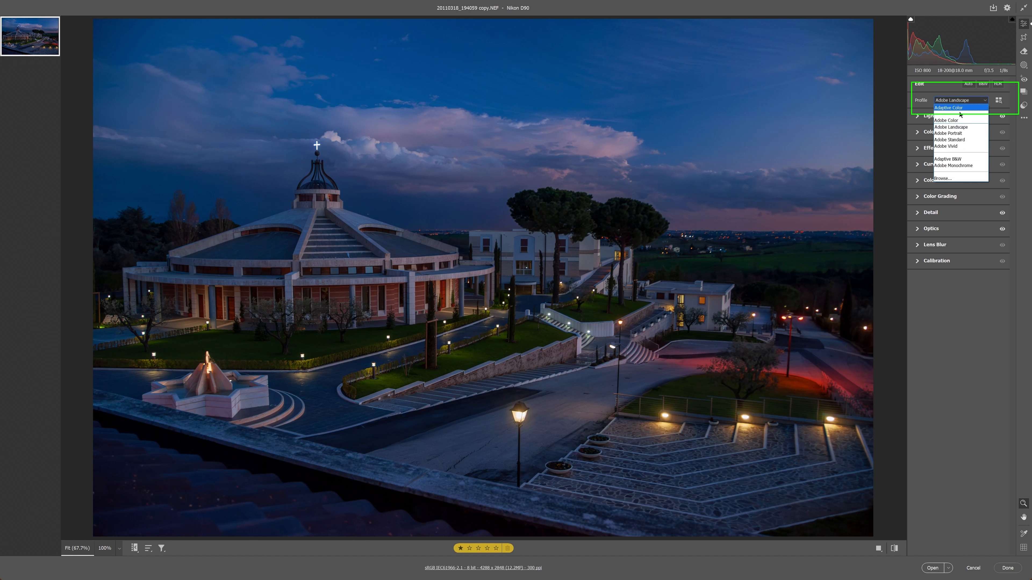
left_click(957, 122)
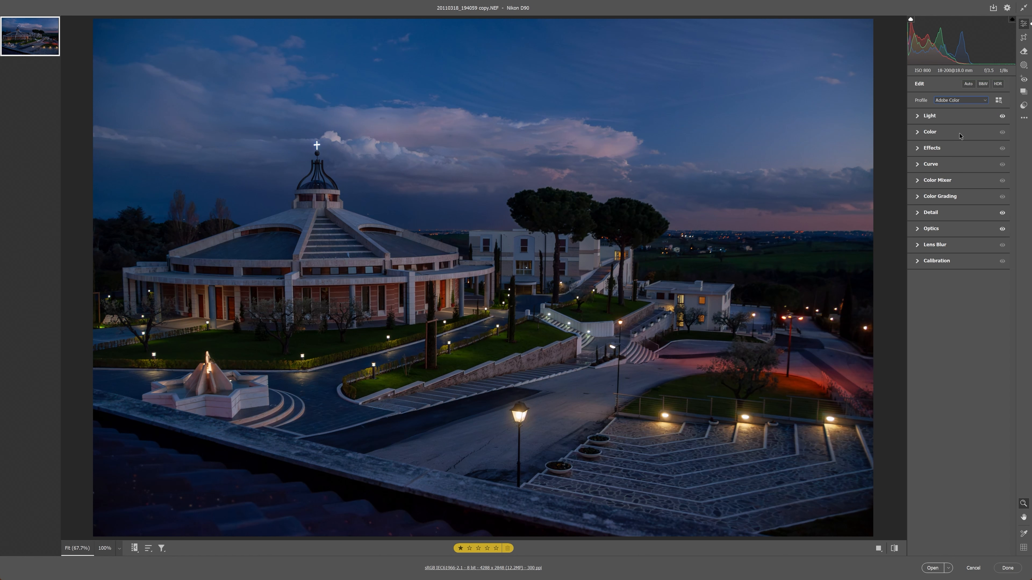
- Sample the grey cloud above the round building with the White Balance tool for a Temperature of 11750 and Tint of -26
left_click(917, 132)
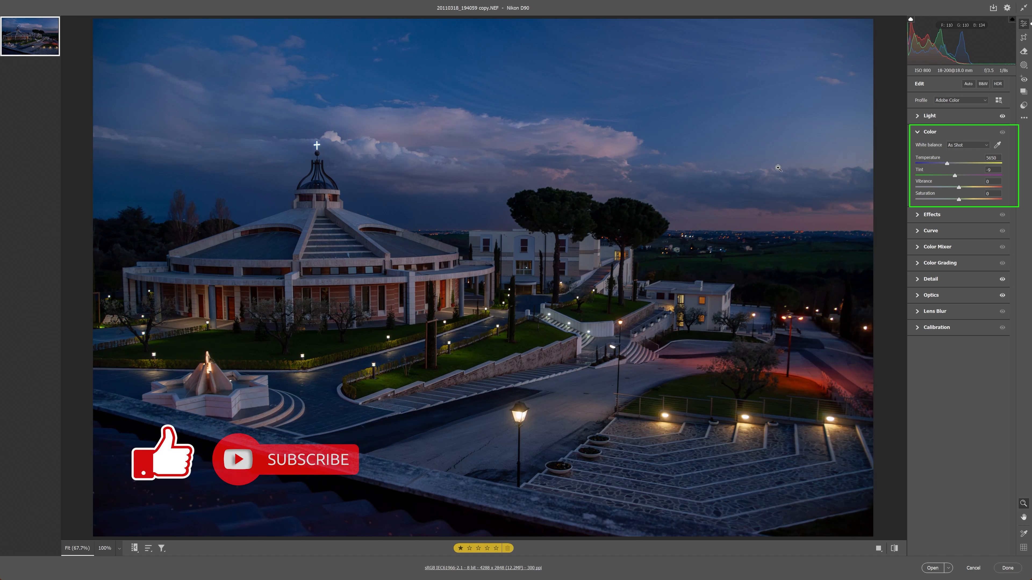
left_click(996, 145)
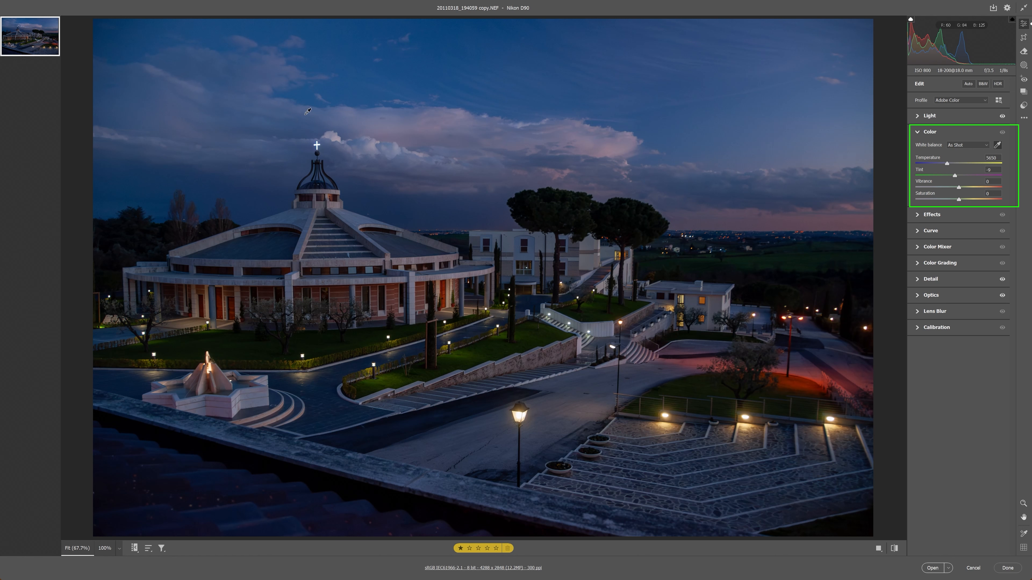
left_click(271, 114)
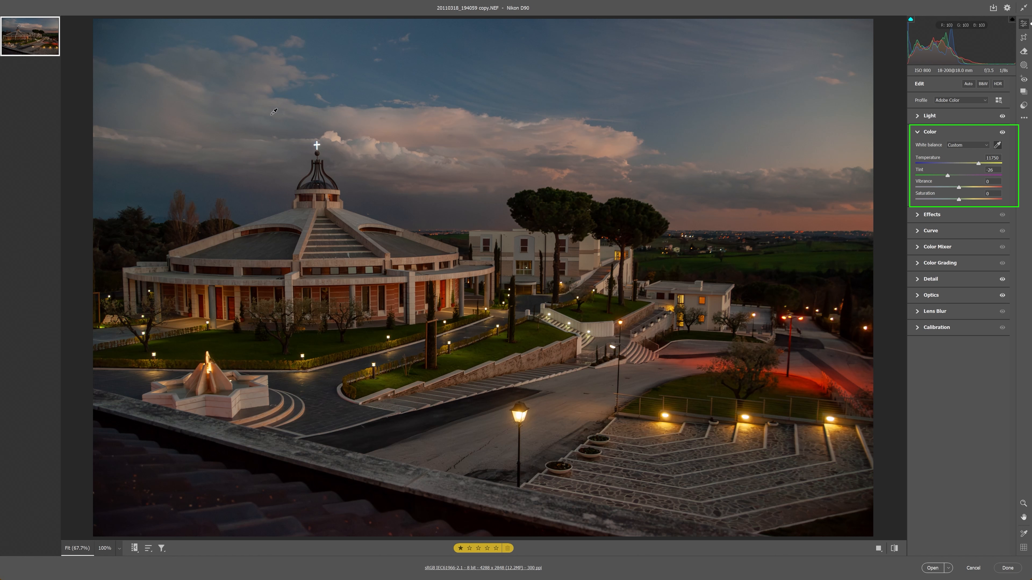
- Try white balance samples from the blue sky and the lawn, and resample the grey cloud for Temperature 12000 and Tint -26
left_click(360, 86)
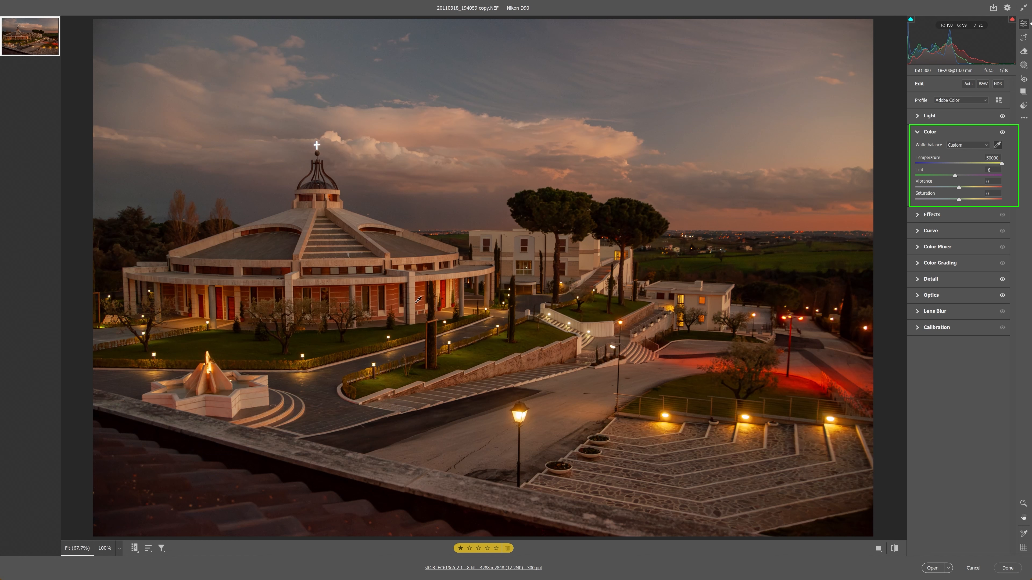
left_click(326, 342)
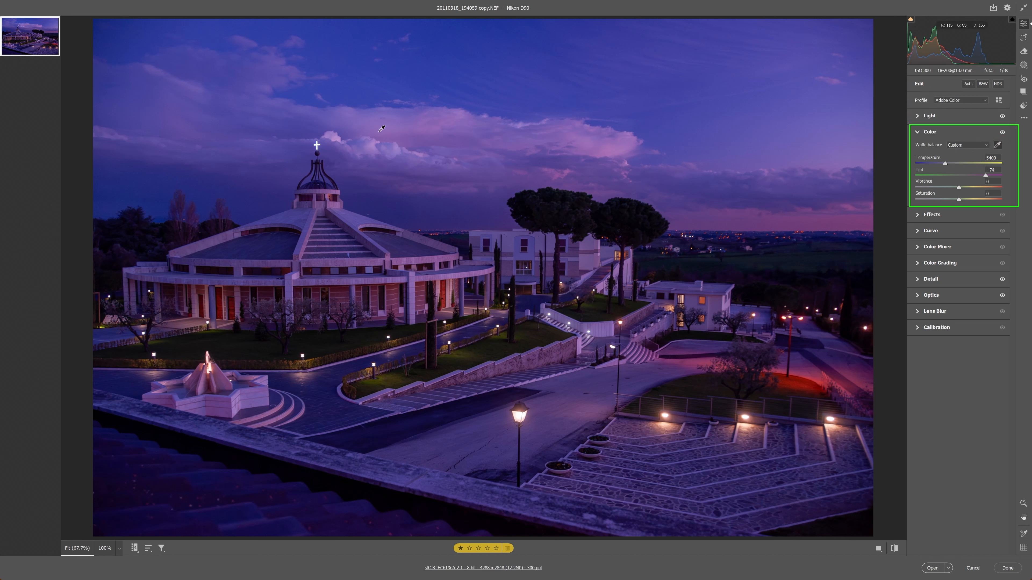
left_click(276, 115)
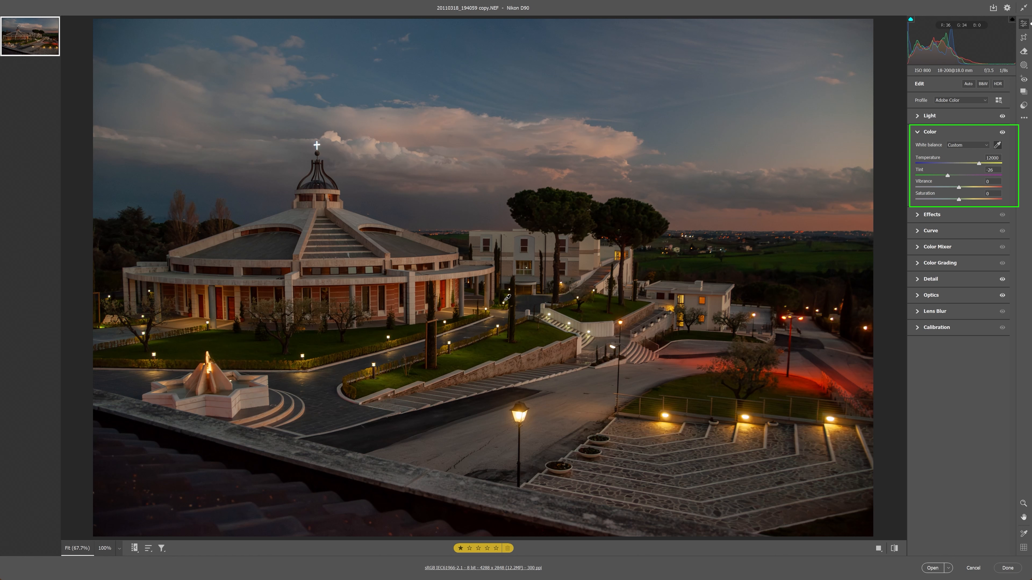
- Try raising Vibrance to +49, and reset it to 0
mouse_move(962, 189)
left_mouse_down()
mouse_move(996, 188)
mouse_move(980, 189)
left_mouse_up()
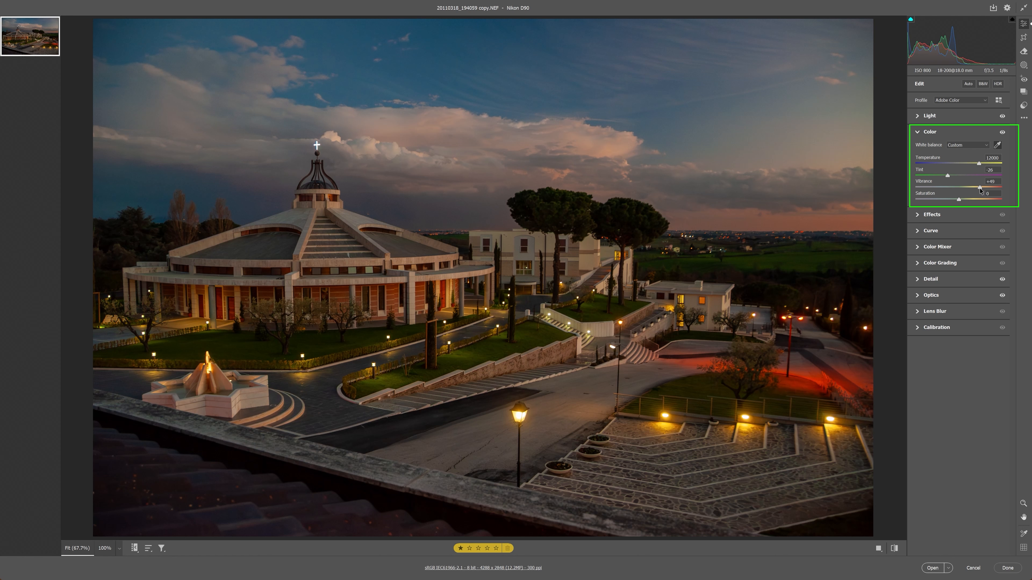
double_click(980, 189)
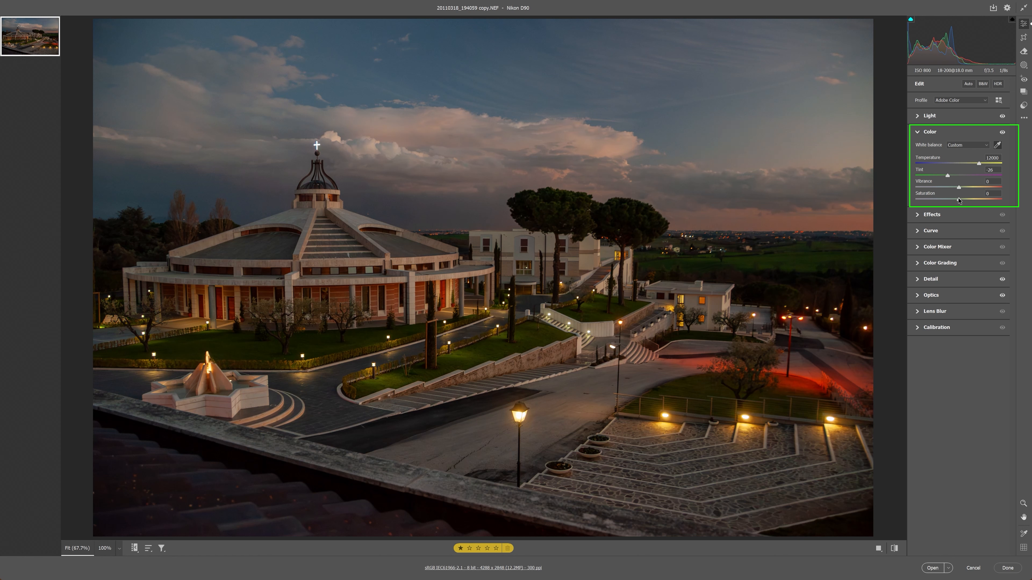
- Set the photo's Vibrance to +21 and Saturation to +7
mouse_move(959, 200)
left_mouse_down()
mouse_move(988, 204)
mouse_move(959, 204)
mouse_move(969, 187)
left_mouse_up()
left_click_drag(960, 200, 963, 200)
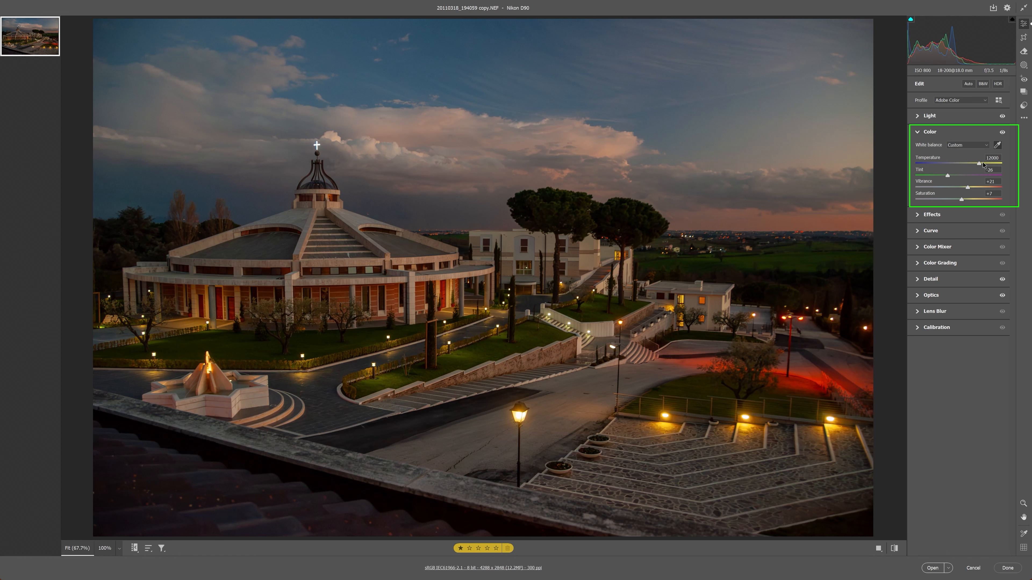
left_click(992, 157)
double_click(991, 157)
double_click(989, 158)
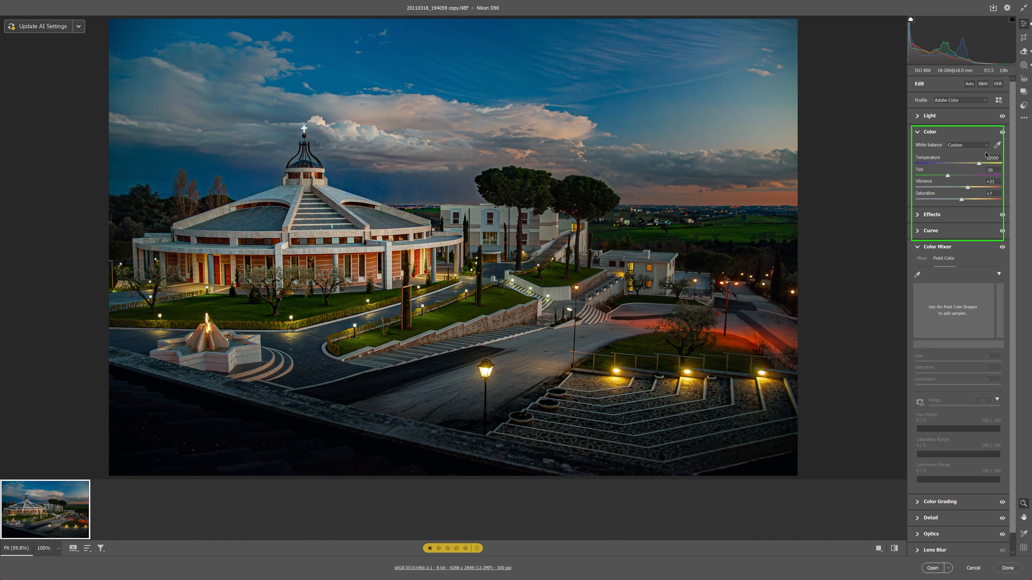
- Try the Auto and Cloudy white balance presets, and return the white balance to Custom
left_click(970, 146)
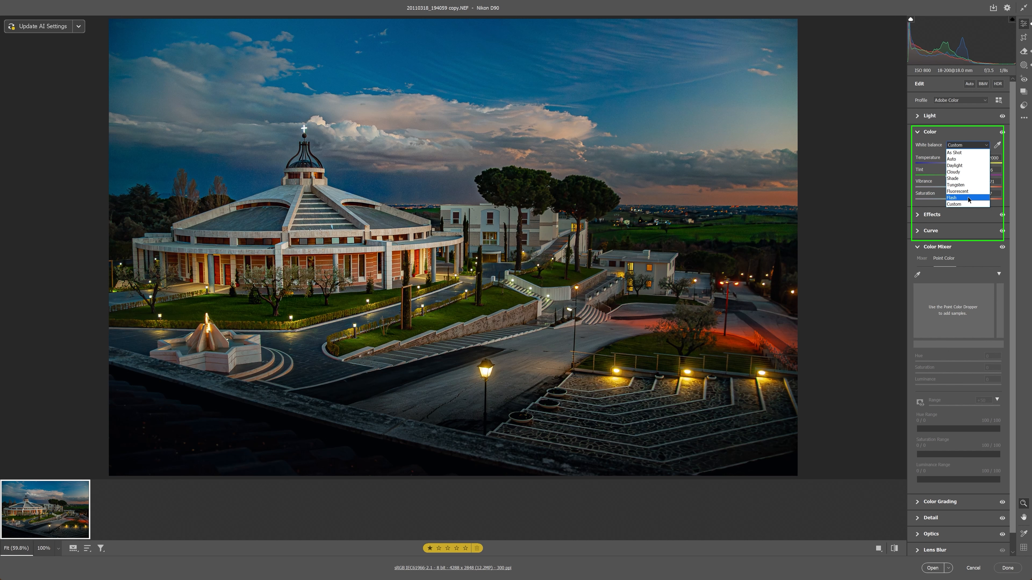
left_click(955, 159)
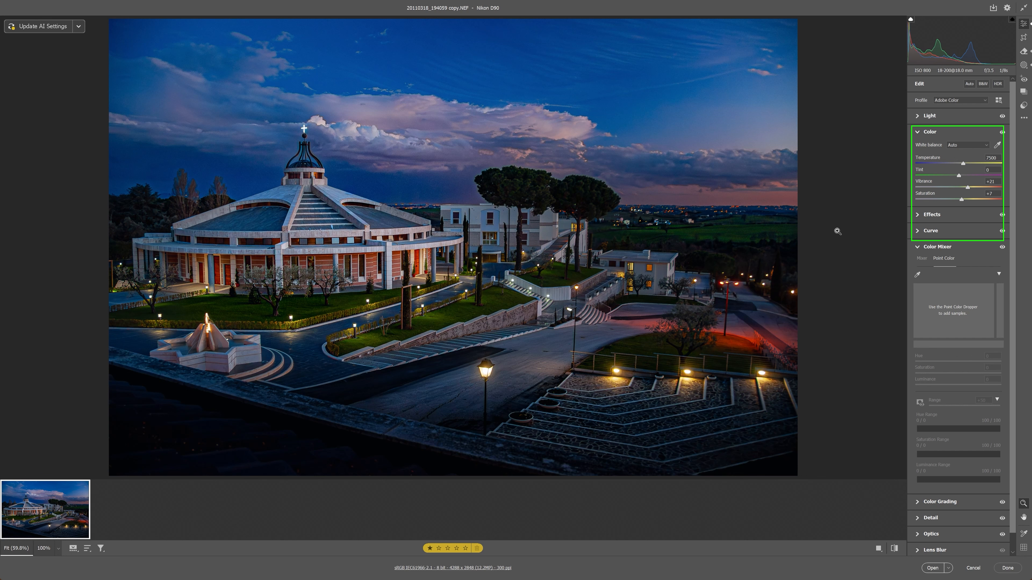
left_click(979, 146)
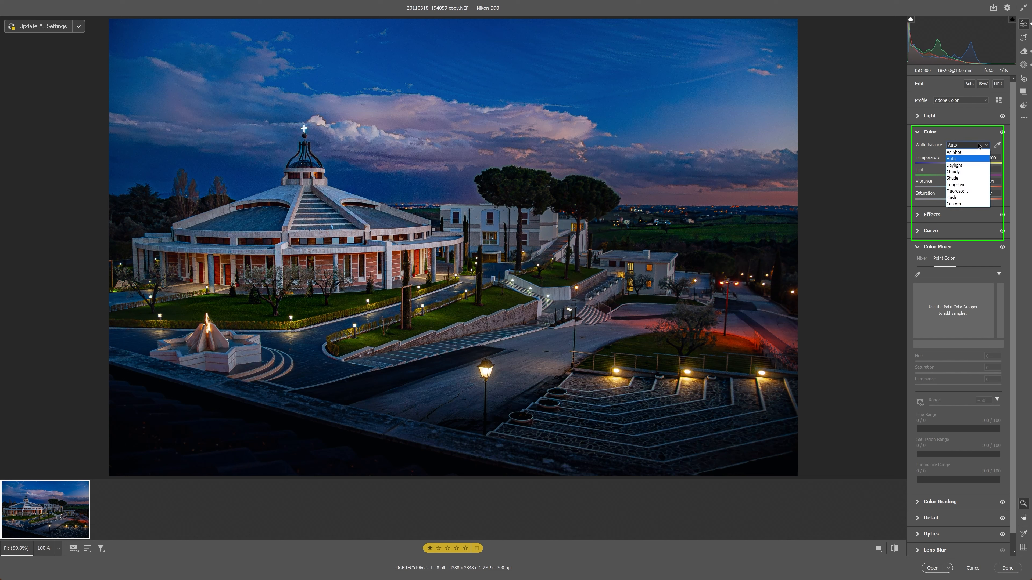
left_click(954, 172)
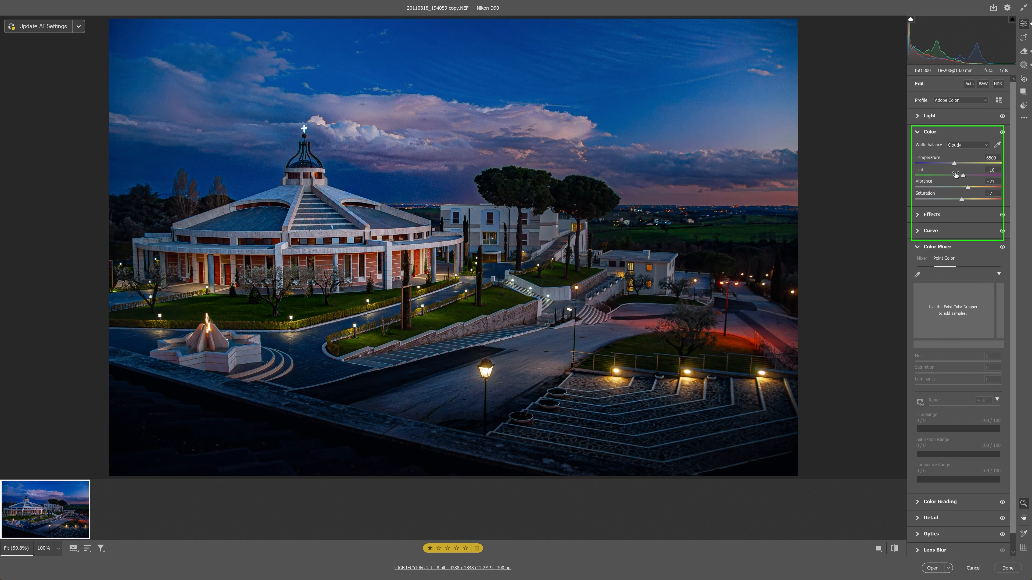
left_click(966, 149)
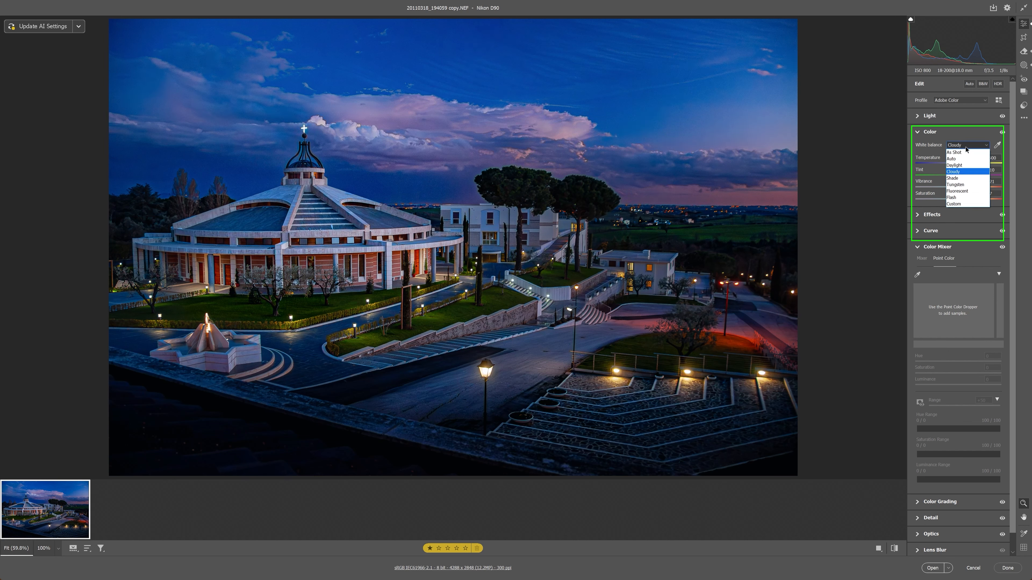
left_click(957, 204)
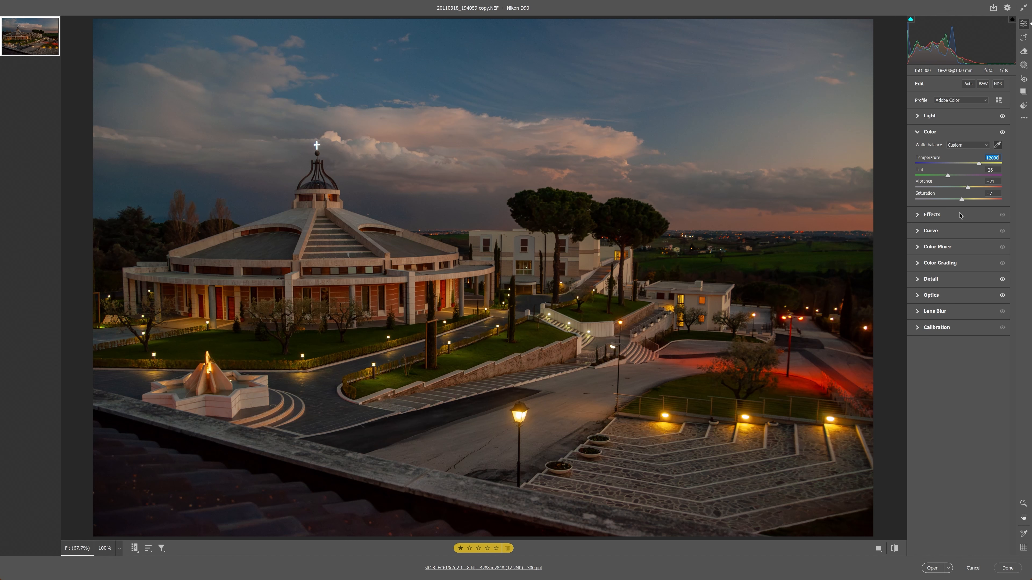
- Try raising Dehaze in the Effects settings, and reset it to 0
left_click(959, 215)
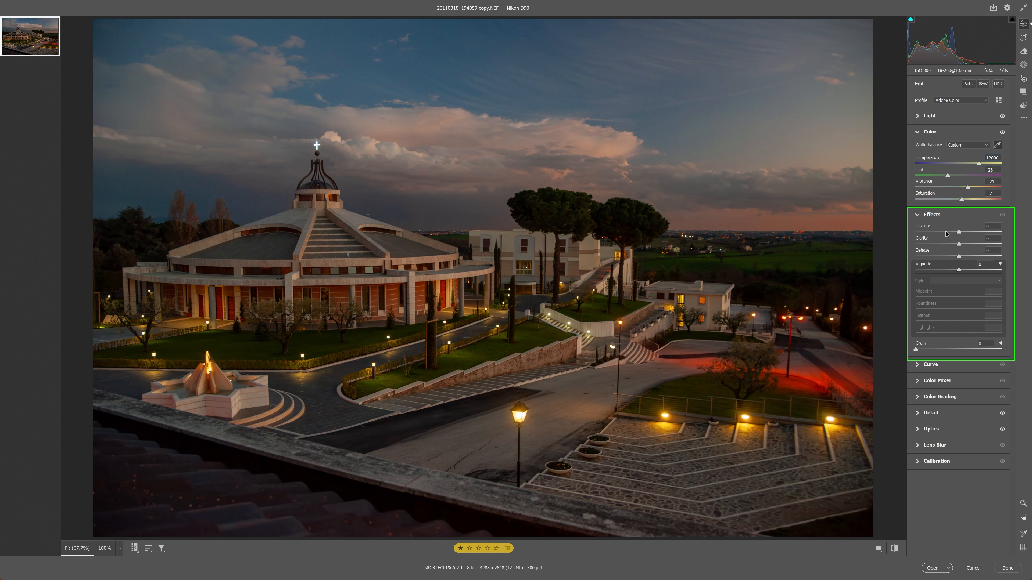
left_click(957, 255)
mouse_move(958, 256)
left_mouse_down()
mouse_move(976, 255)
mouse_move(962, 256)
left_mouse_up()
double_click(962, 255)
- Try raising Texture to +64, judging the effect up close on the wall beside the stairs
left_click_drag(959, 233, 963, 235)
left_click_drag(505, 357, 586, 372)
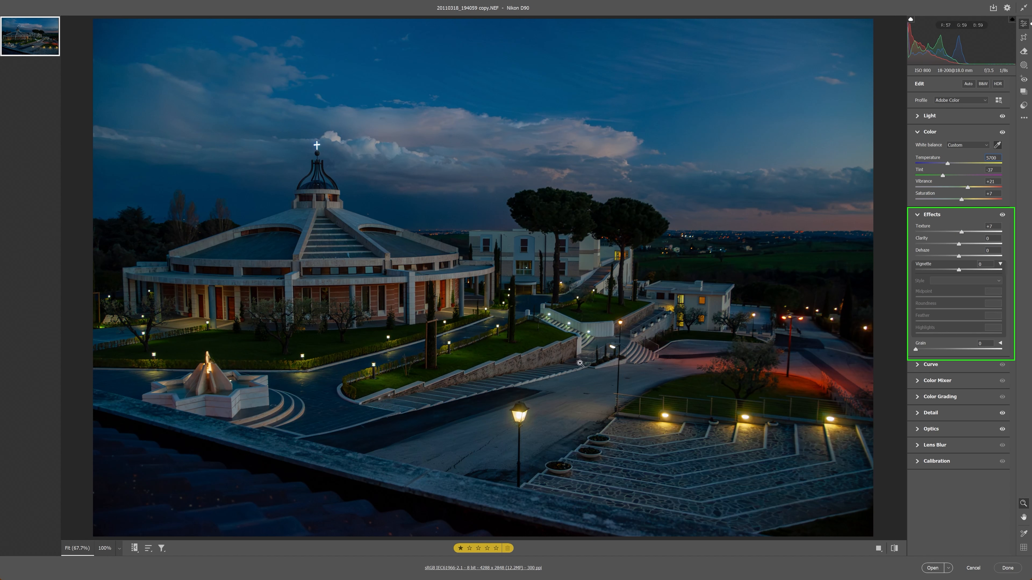
key("ctrl+z")
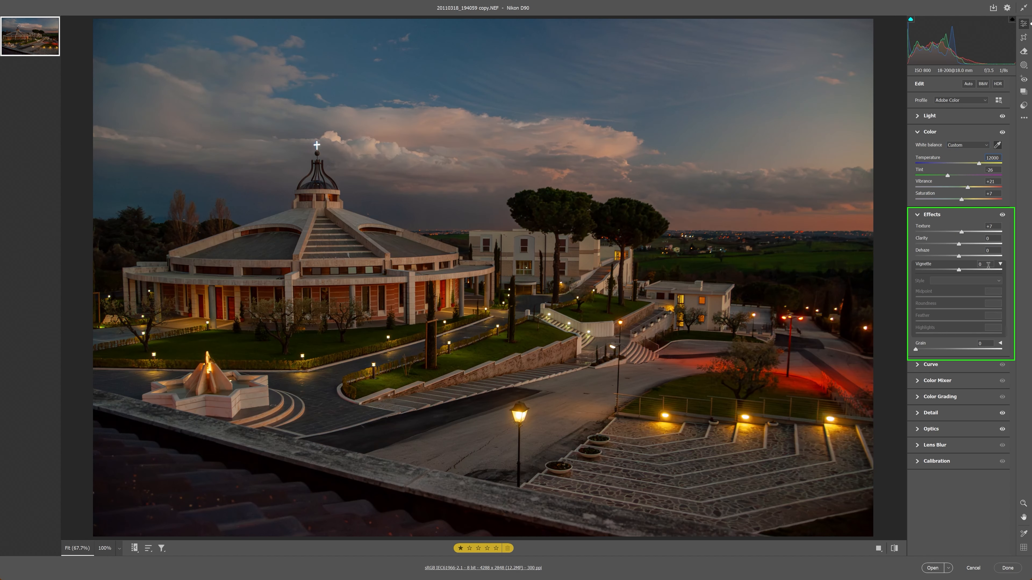
key("z")
left_click_drag(512, 363, 649, 454)
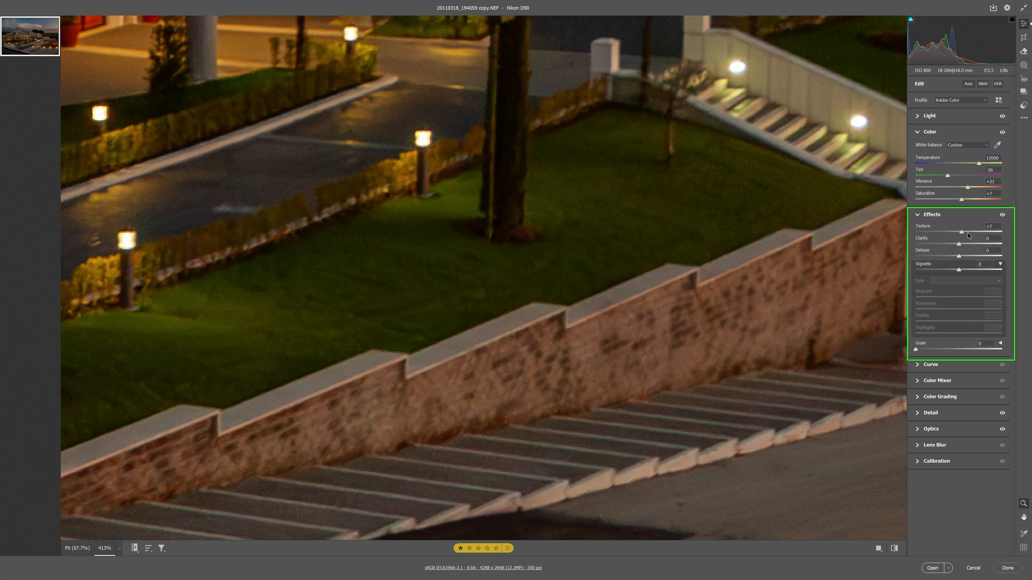
left_click_drag(967, 234, 979, 232)
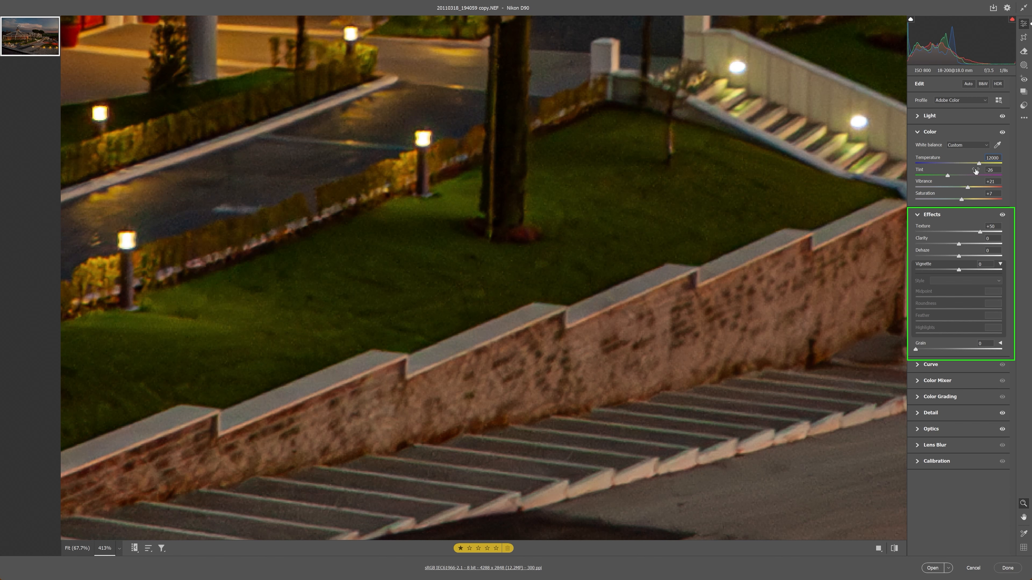
left_click_drag(980, 232, 987, 232)
key("ctrl+0")
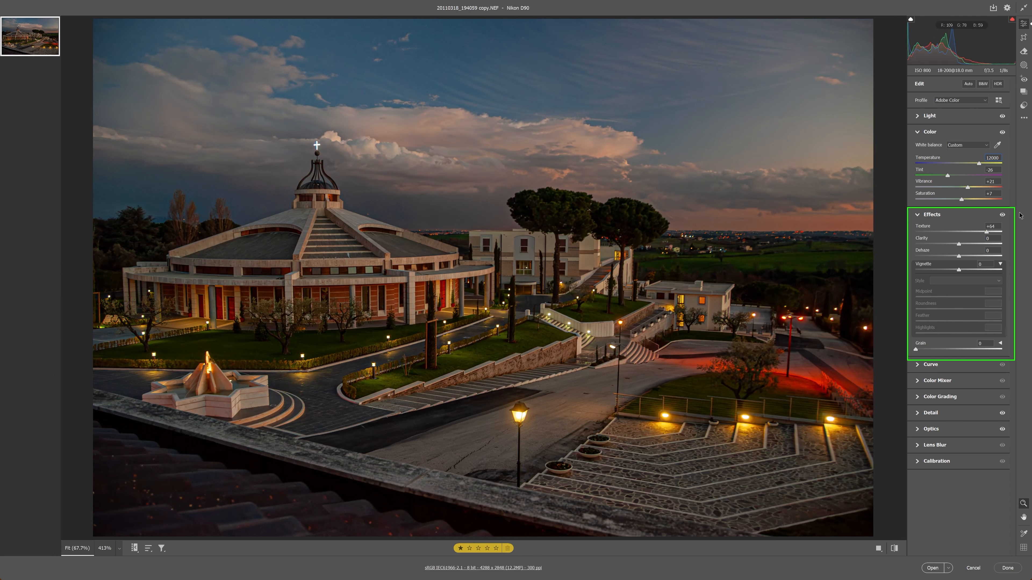
- Compare the photo with and without the Effects adjustments
left_click(1002, 216)
left_click(1002, 216)
left_click(1002, 216)
left_click(1002, 216)
- Reset Texture after trying -28, and set Texture to +39 and Clarity to +4
left_click_drag(986, 231, 947, 235)
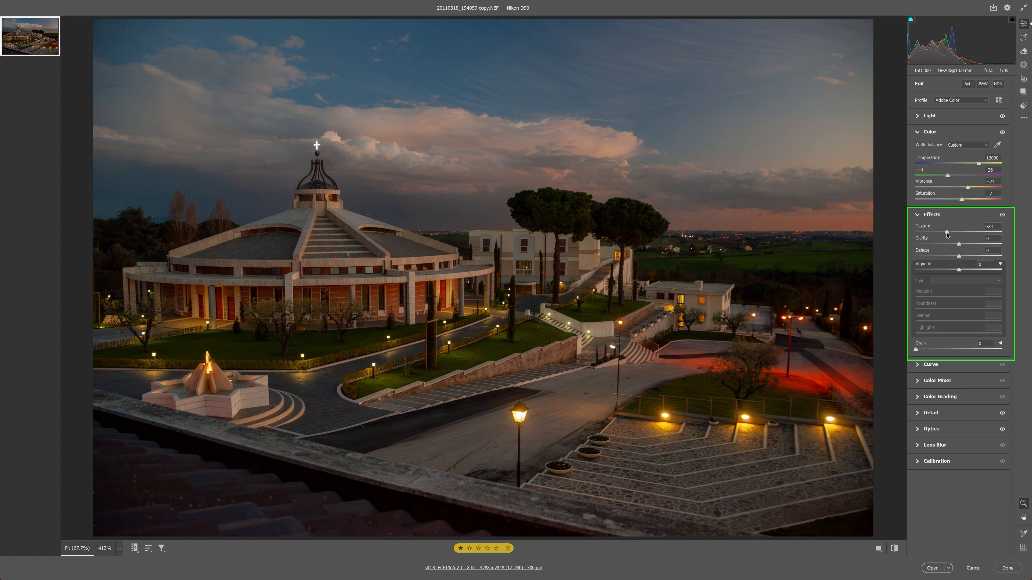
double_click(958, 233)
left_click_drag(957, 233, 975, 234)
left_click_drag(958, 244, 962, 245)
- Compare before and after side by side, examining the sky, round building and stairs up close, and return to the single view
left_click(880, 548)
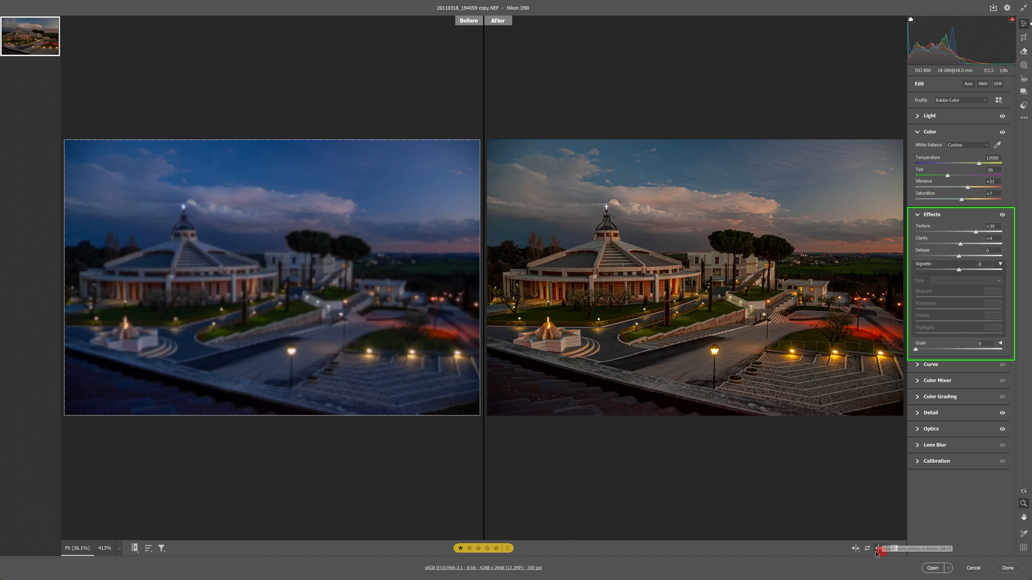
left_click(574, 232)
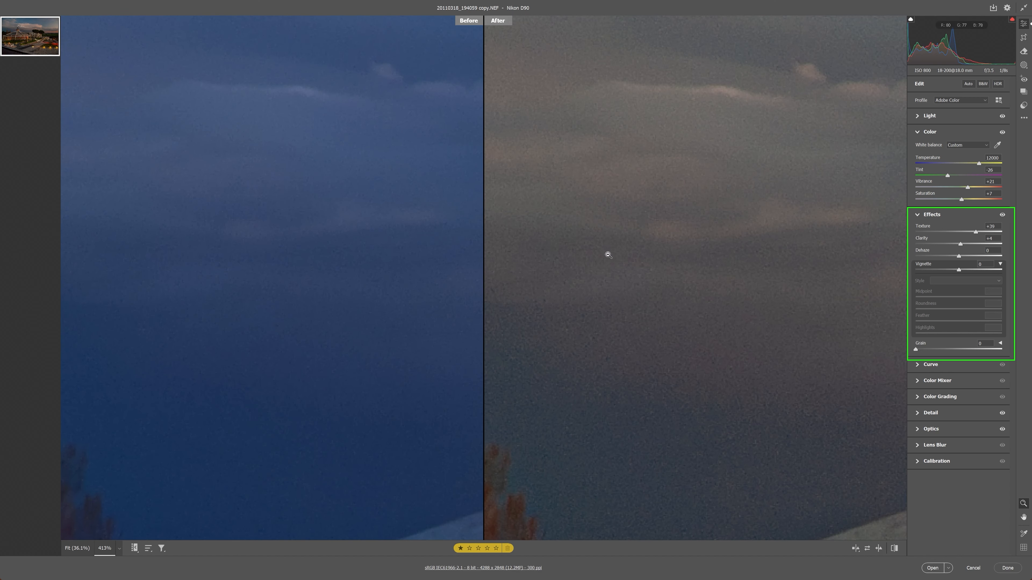
key("space")
left_click_drag(795, 437, 605, 197)
left_click_drag(850, 439, 682, 259)
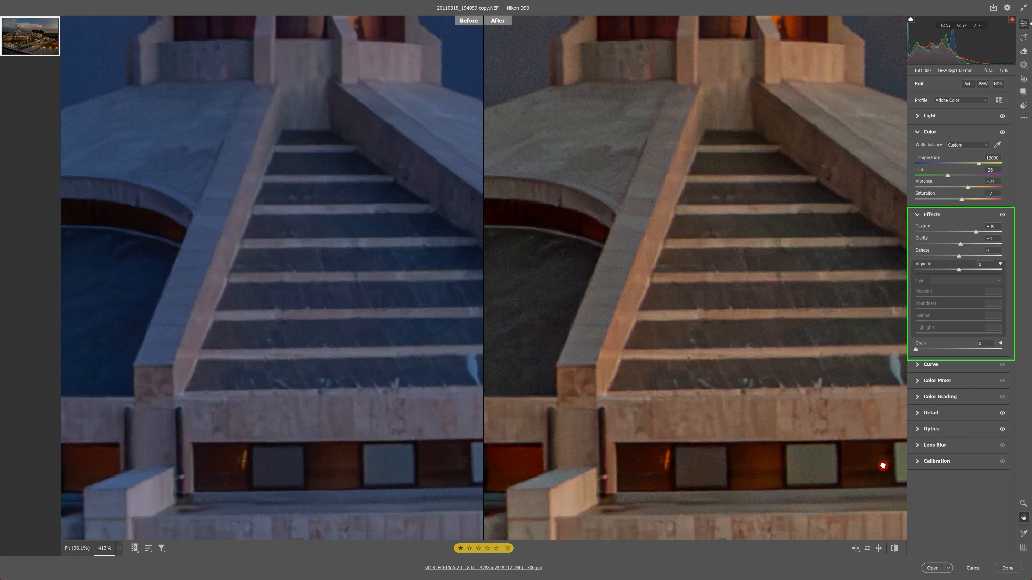
left_click_drag(884, 466, 738, 334)
left_click_drag(799, 477, 748, 364)
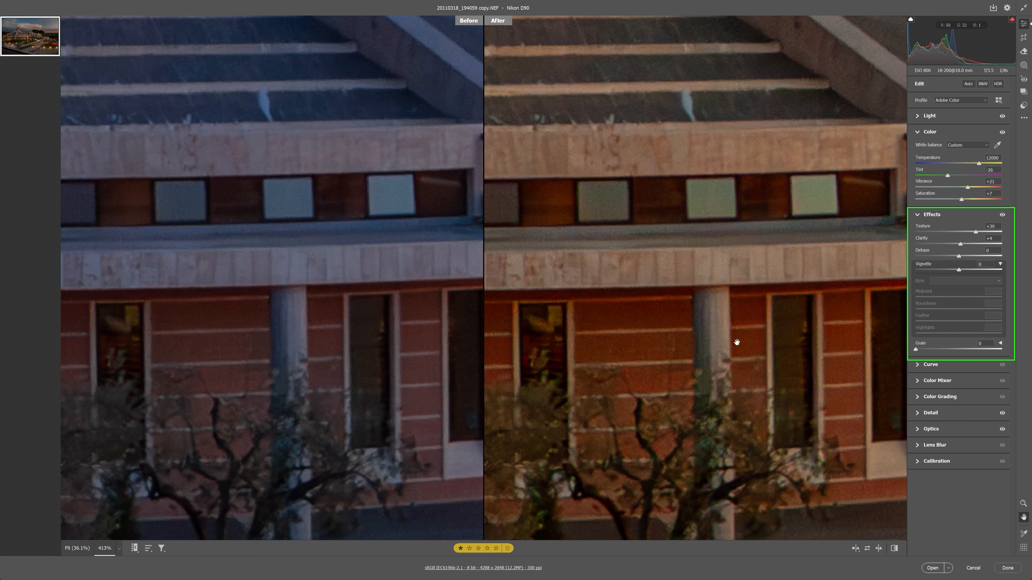
left_click_drag(736, 342, 726, 277)
left_click_drag(841, 449, 603, 163)
left_click_drag(797, 463, 788, 226)
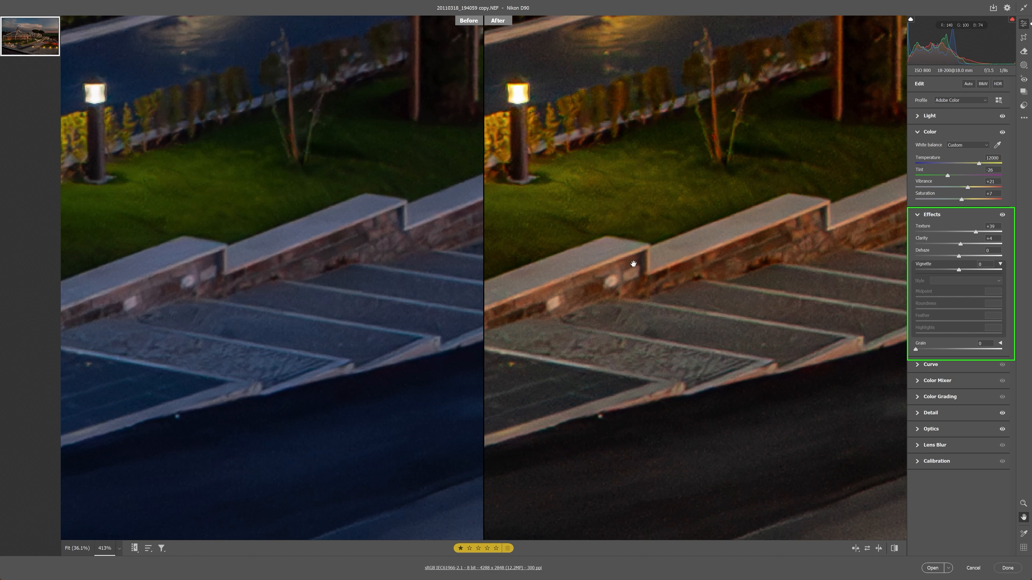
left_click(627, 248)
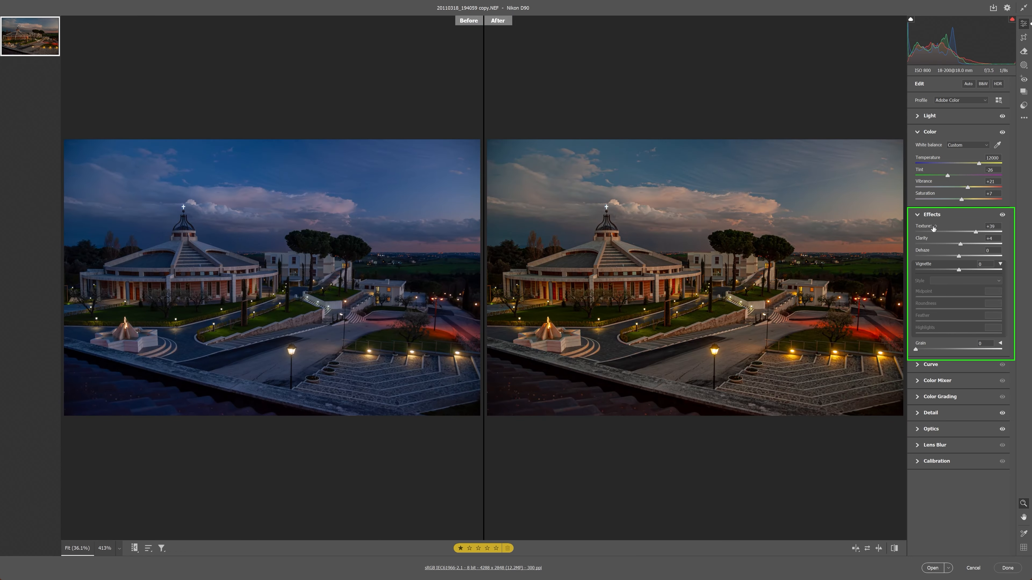
left_click(1024, 37)
left_click(1024, 23)
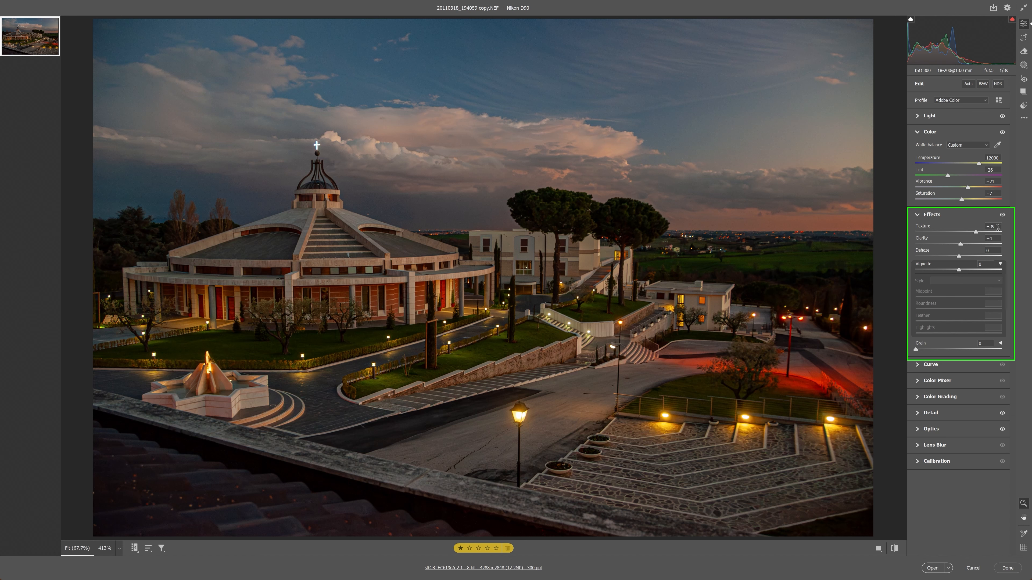
- Try a Highlight Priority vignette of -100 with Roundness -48 and Feather 63
left_click_drag(958, 270, 873, 280)
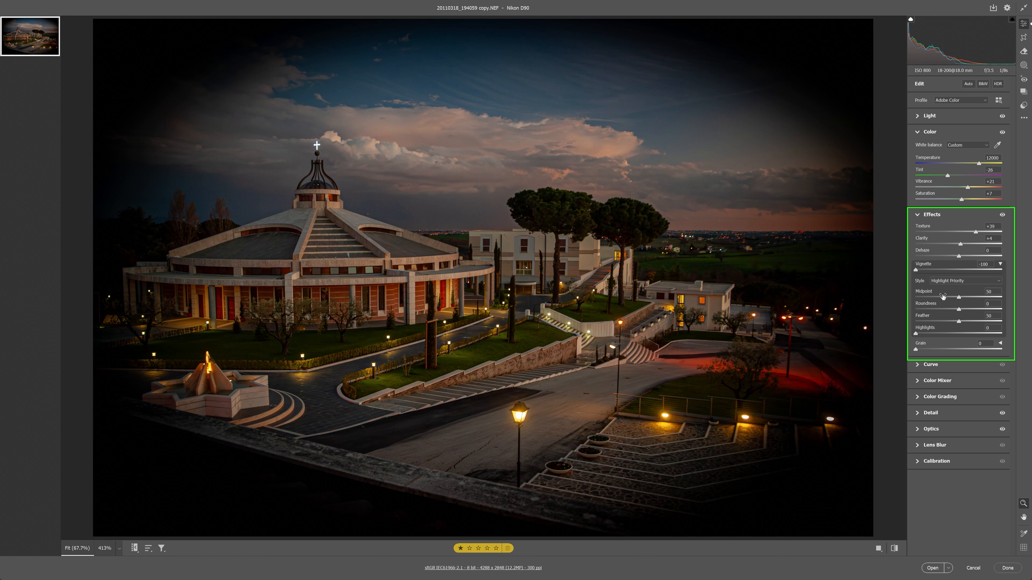
left_click(1000, 264)
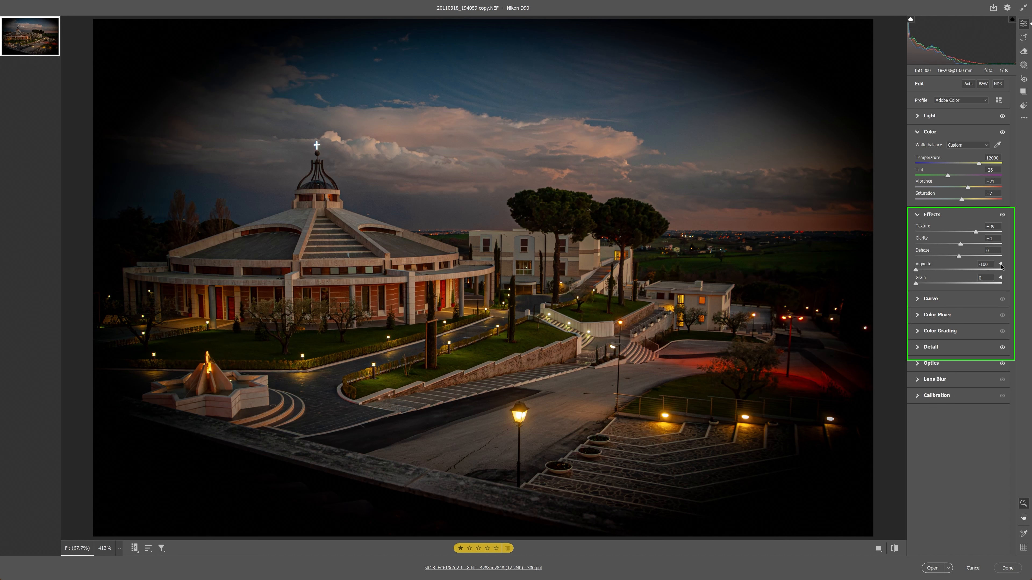
left_click(1000, 265)
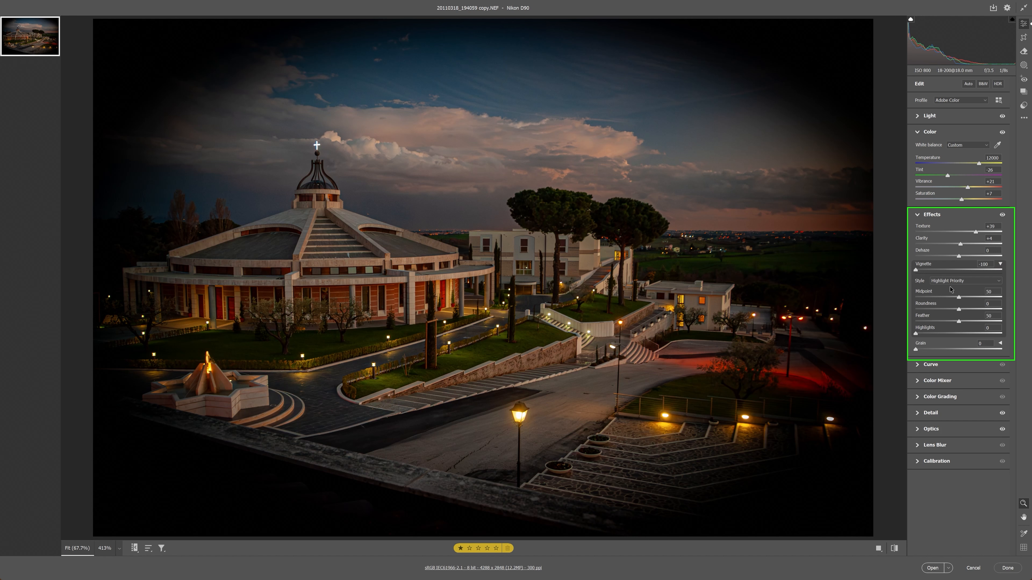
left_click_drag(957, 297, 915, 323)
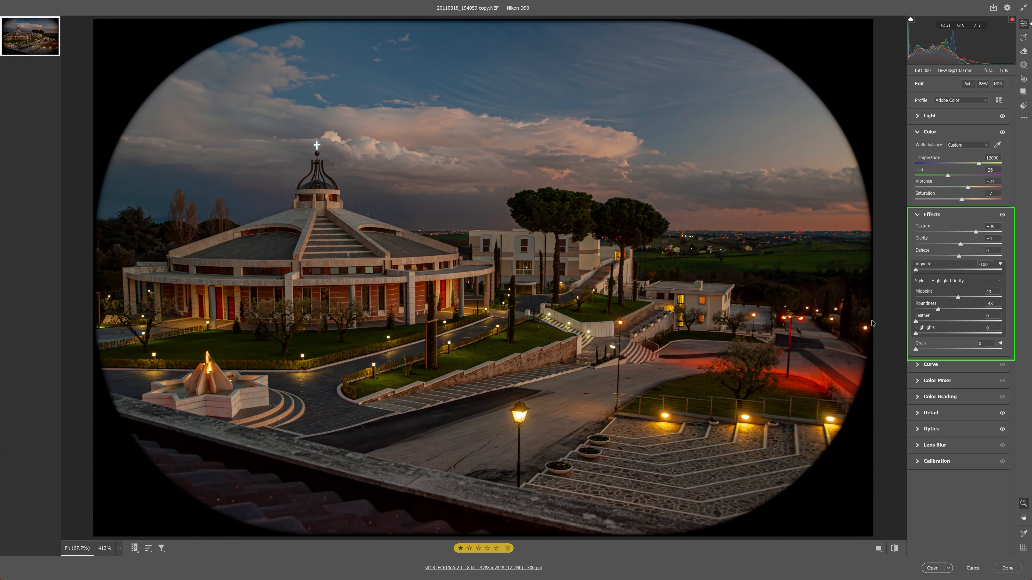
left_click_drag(915, 320, 971, 323)
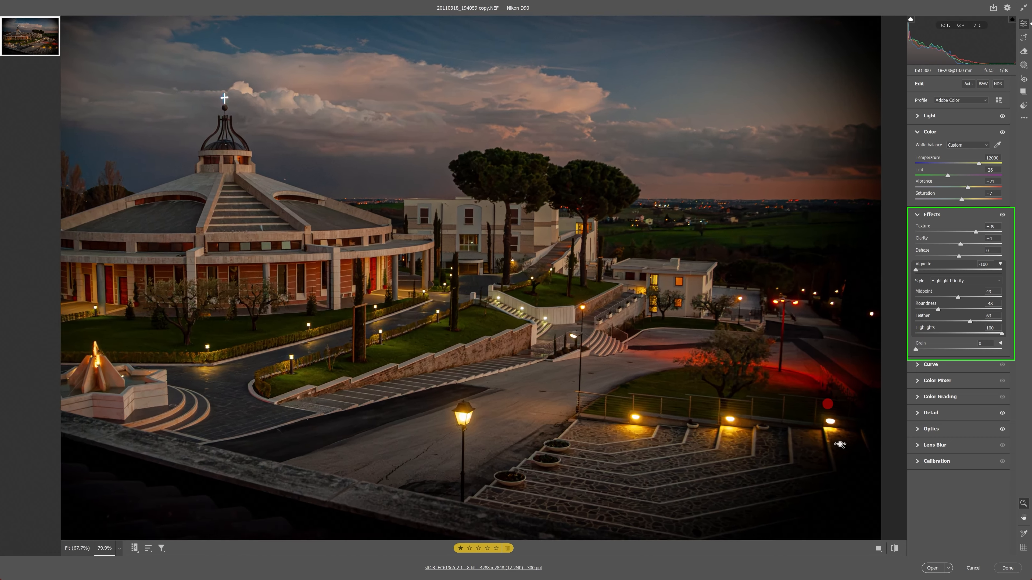
- Try the vignette's Highlights at 0 and 43, judging the effect on the lamps along the railing
left_click_drag(840, 444, 930, 505)
left_click_drag(957, 338, 898, 341)
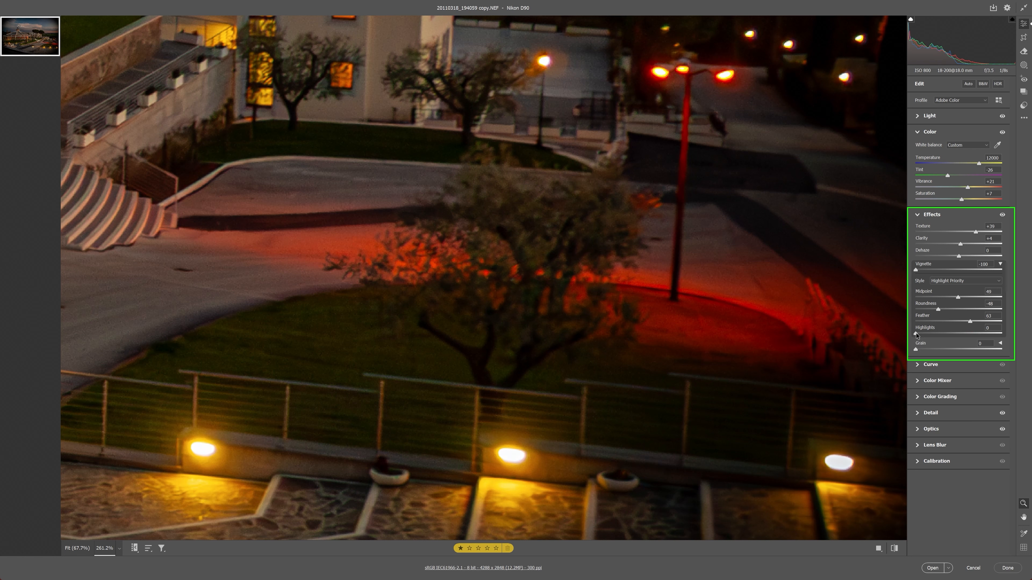
left_click_drag(917, 335, 953, 338)
left_click(842, 332)
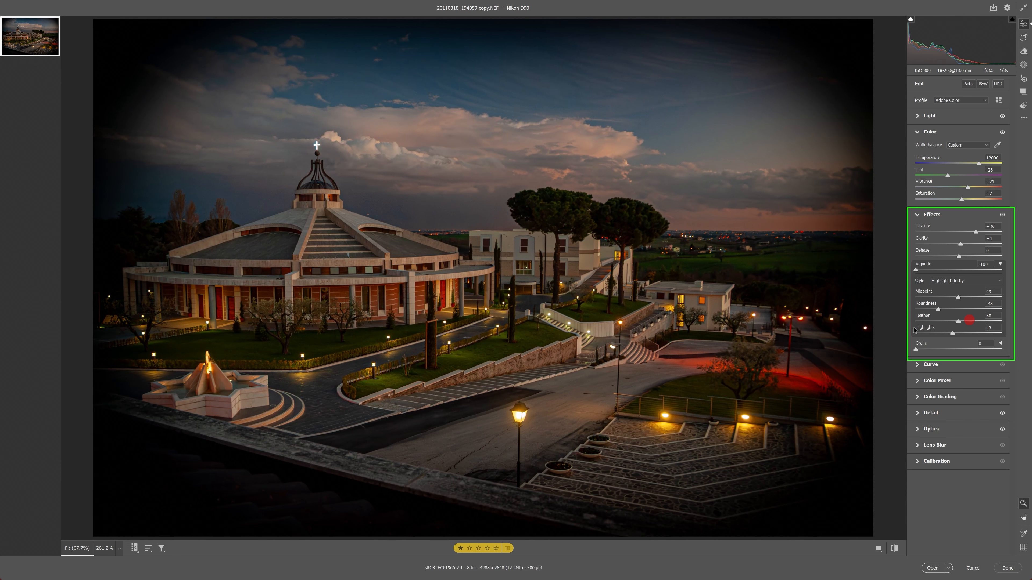
- Try a hard-edged circular vignette with Midpoint 22, Roundness +100 and Feather 0, and reset the Vignette to 0
double_click(970, 321)
left_click_drag(958, 297, 1002, 309)
left_click_drag(916, 297, 1026, 335)
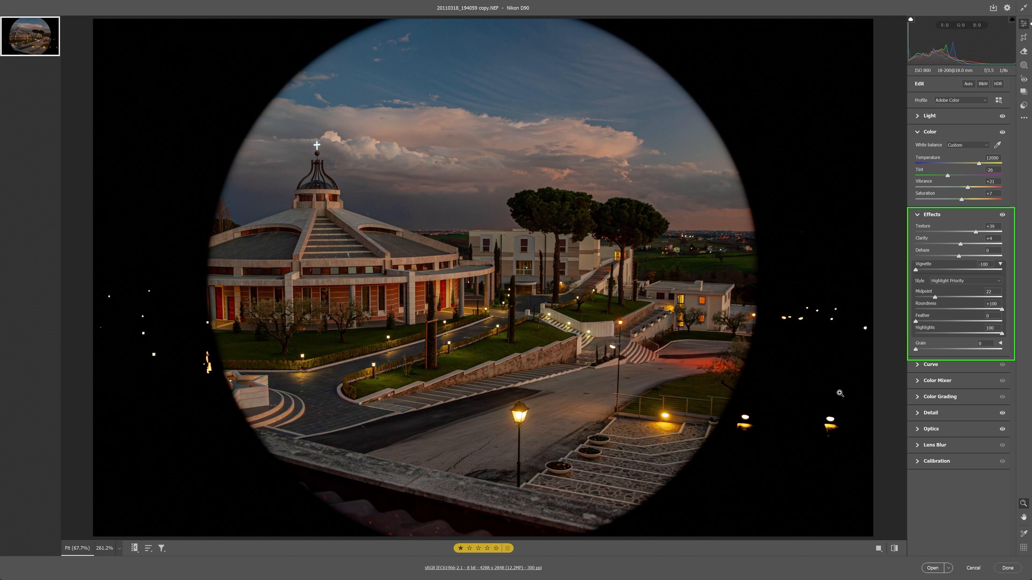
double_click(1001, 333)
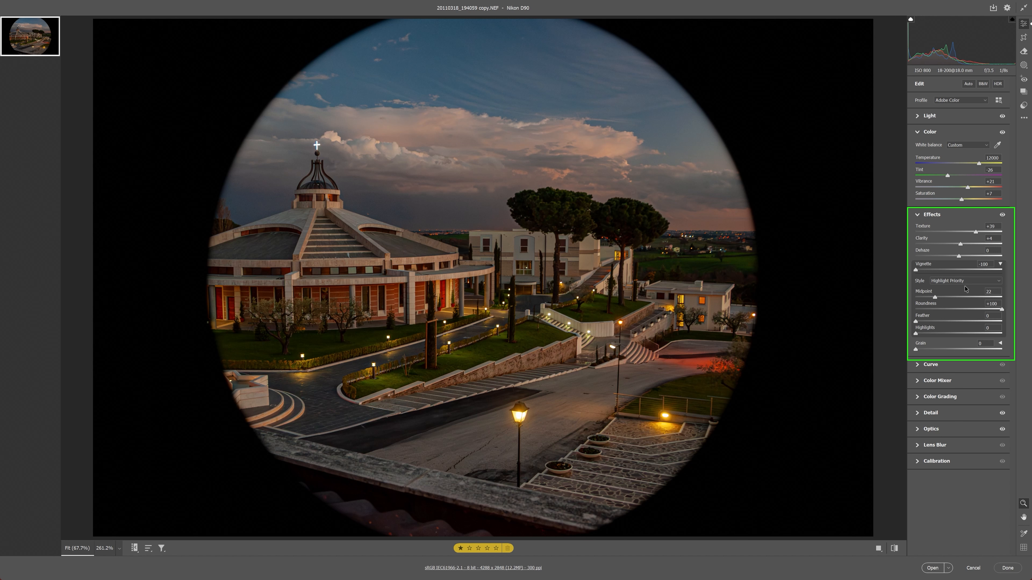
double_click(916, 271)
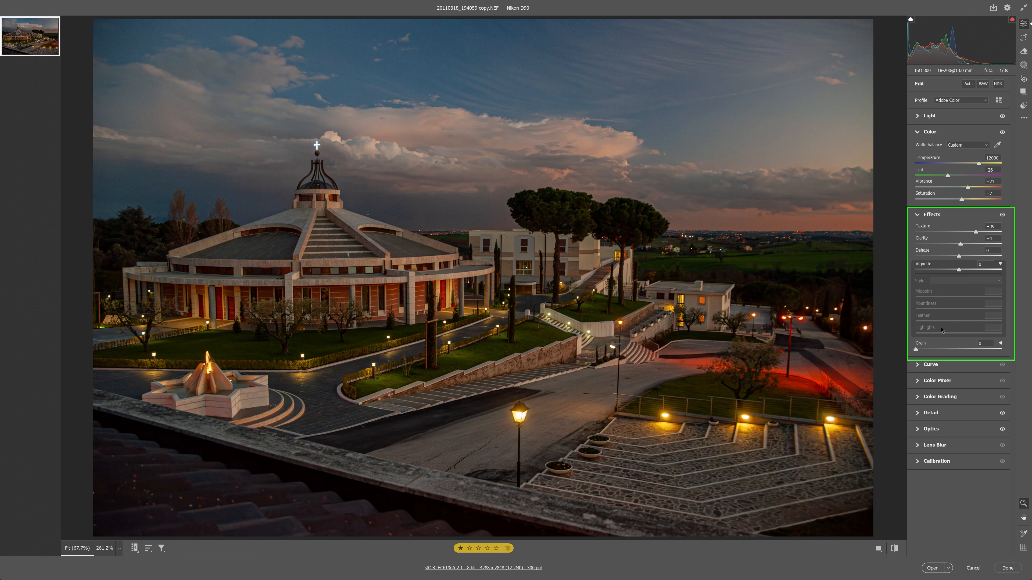
- Collapse the Effects and Color settings, and open the Curve settings
left_click(917, 215)
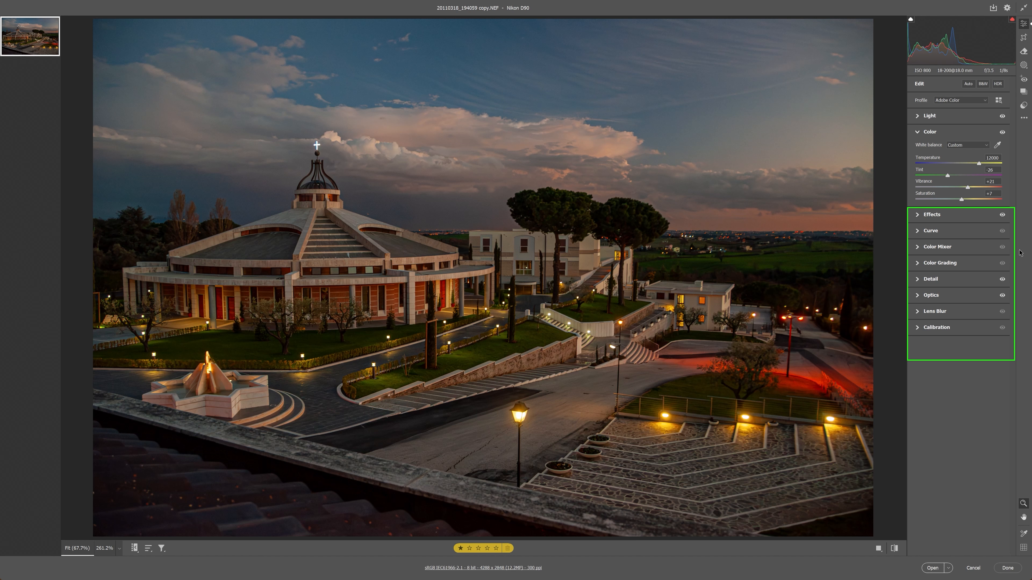
left_click(930, 131)
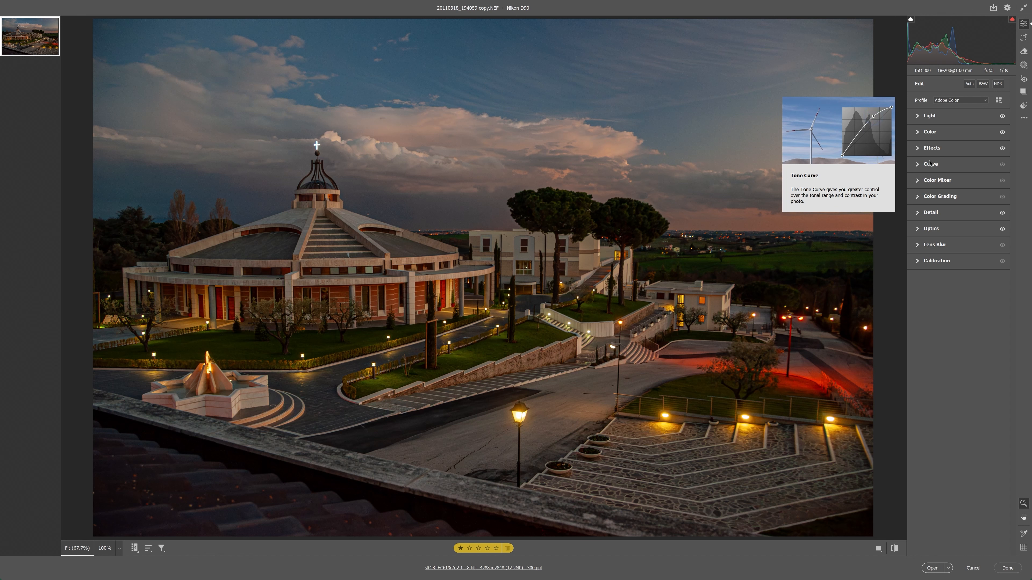
left_click(934, 166)
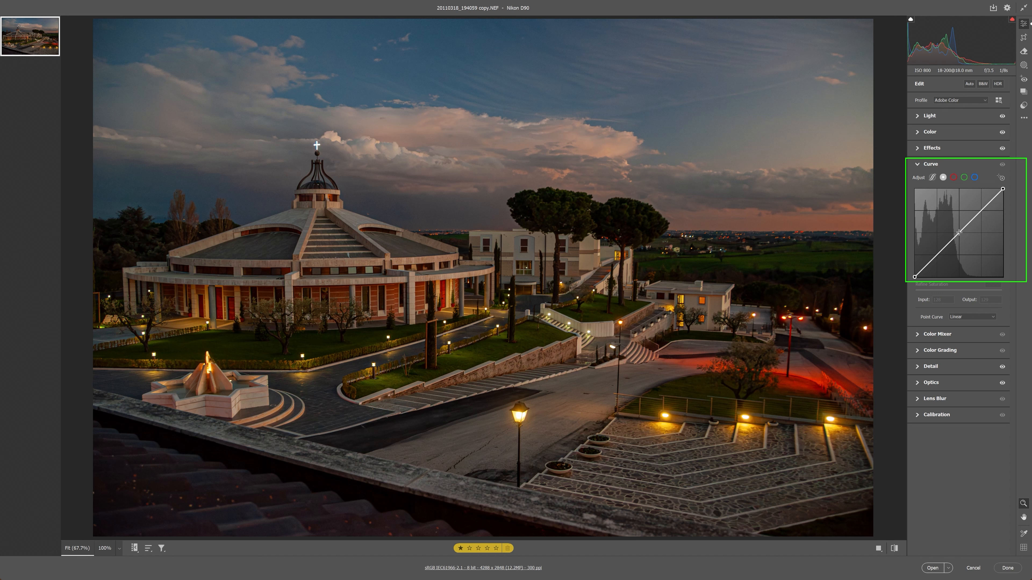
- Try a brighter point curve with a midtone point at input 109, output 154 and the black point at input 7, and delete the midtone point
left_click_drag(958, 232, 953, 224)
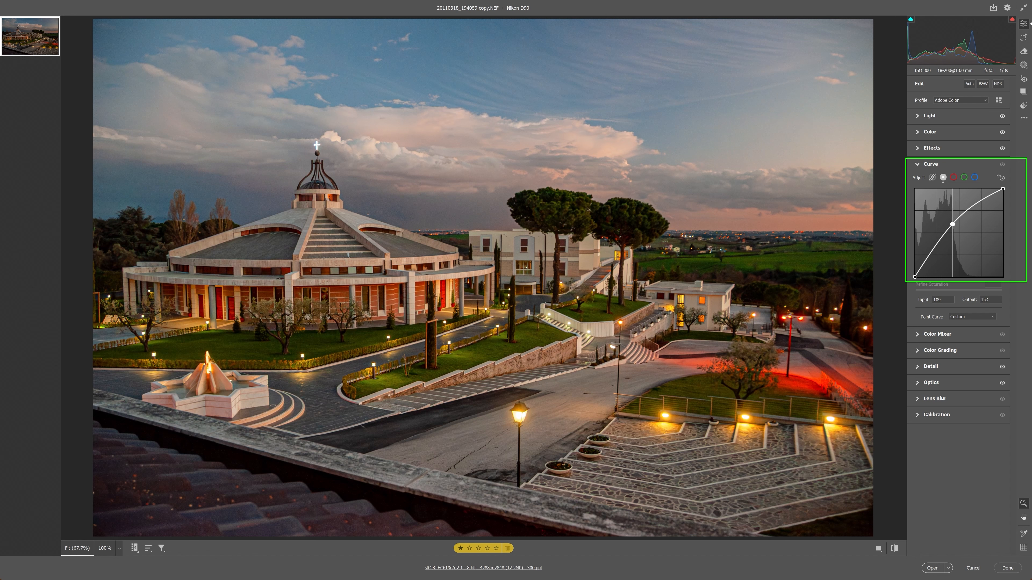
left_click_drag(952, 224, 953, 223)
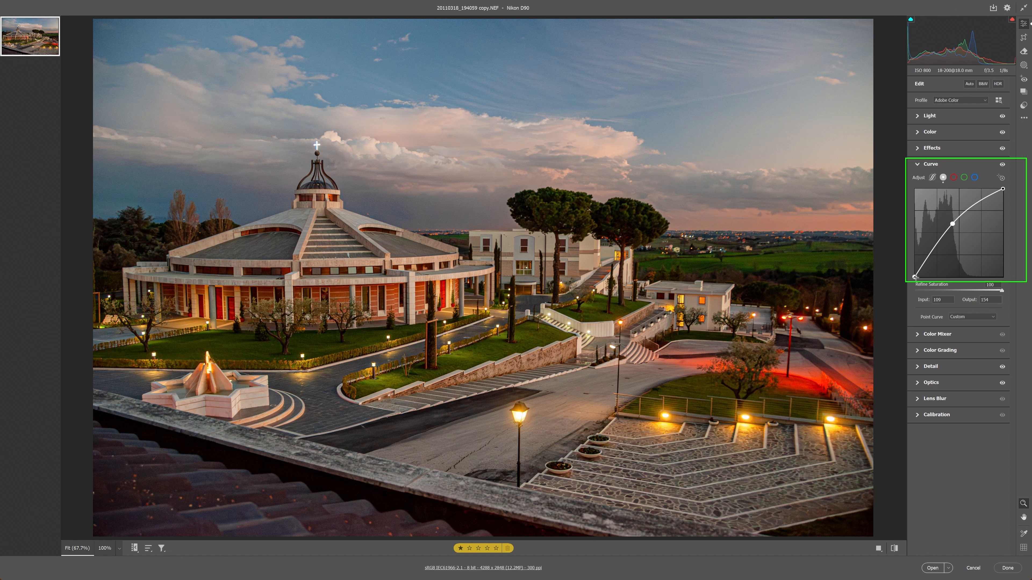
left_click_drag(914, 277, 916, 277)
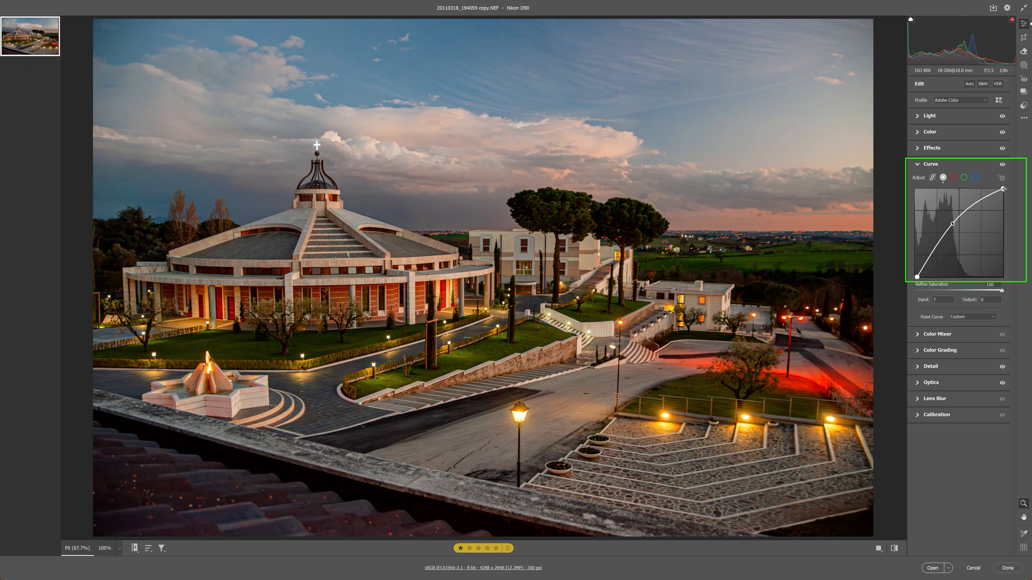
mouse_move(1002, 188)
left_mouse_down()
mouse_move(961, 189)
mouse_move(1002, 188)
left_mouse_up()
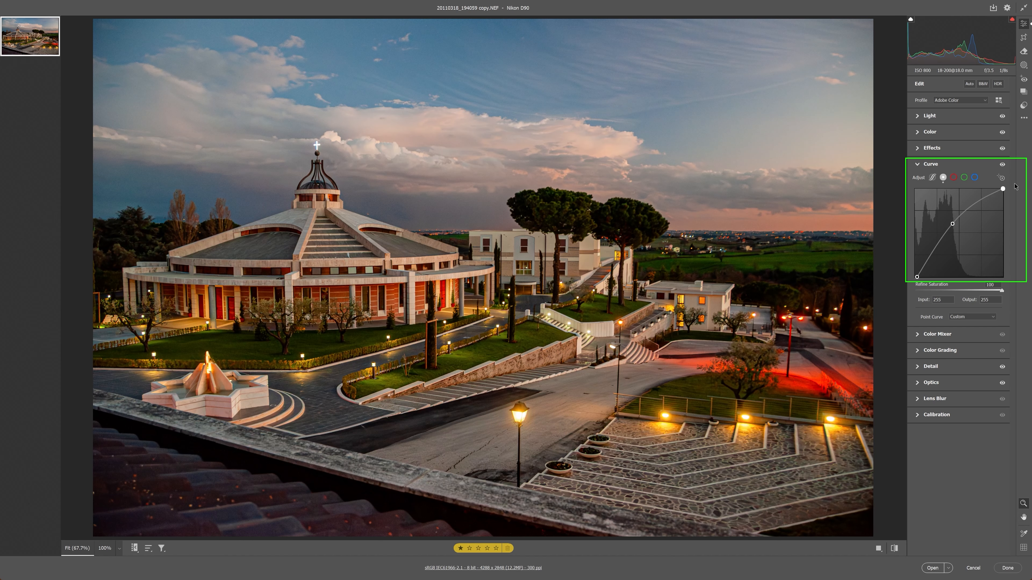
left_click_drag(953, 224, 956, 226)
key("Delete")
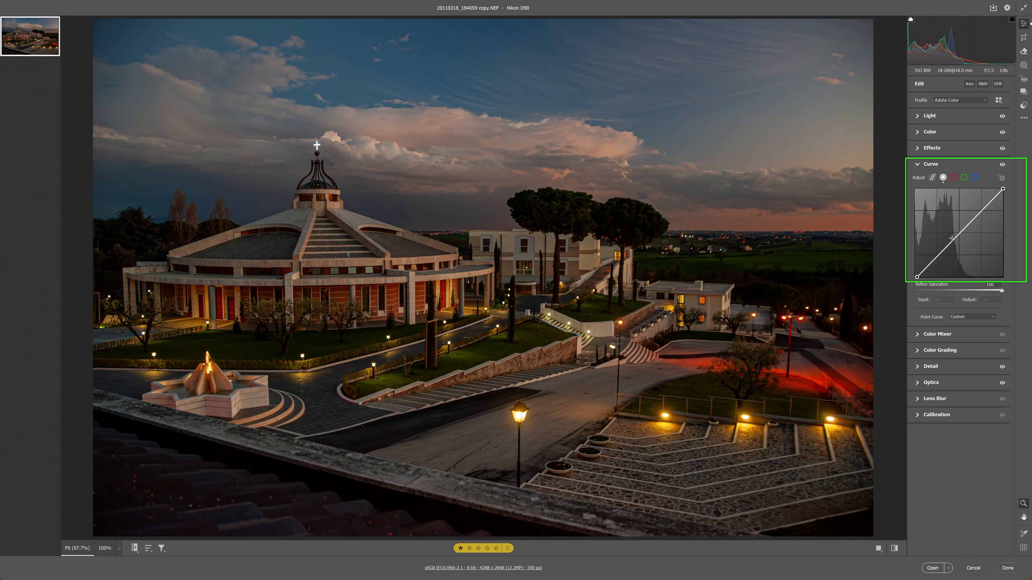
- Try an S-shaped point curve with a shadow point at input 77, output 61 and a raised highlight point, and remove both points
left_click_drag(916, 277, 918, 276)
left_click_drag(941, 256, 943, 256)
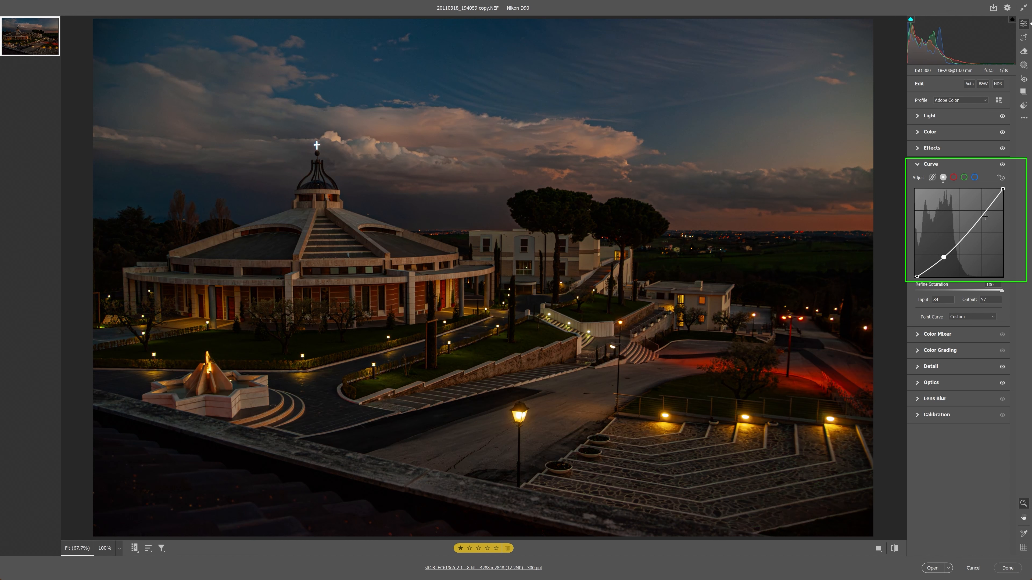
left_click_drag(984, 212, 978, 208)
left_click_drag(943, 256, 941, 256)
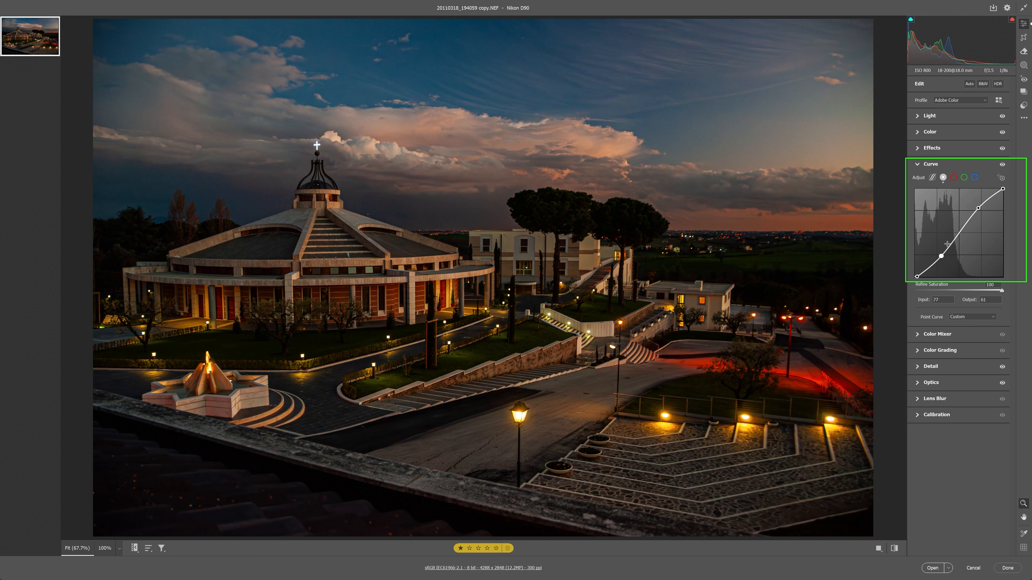
double_click(941, 257)
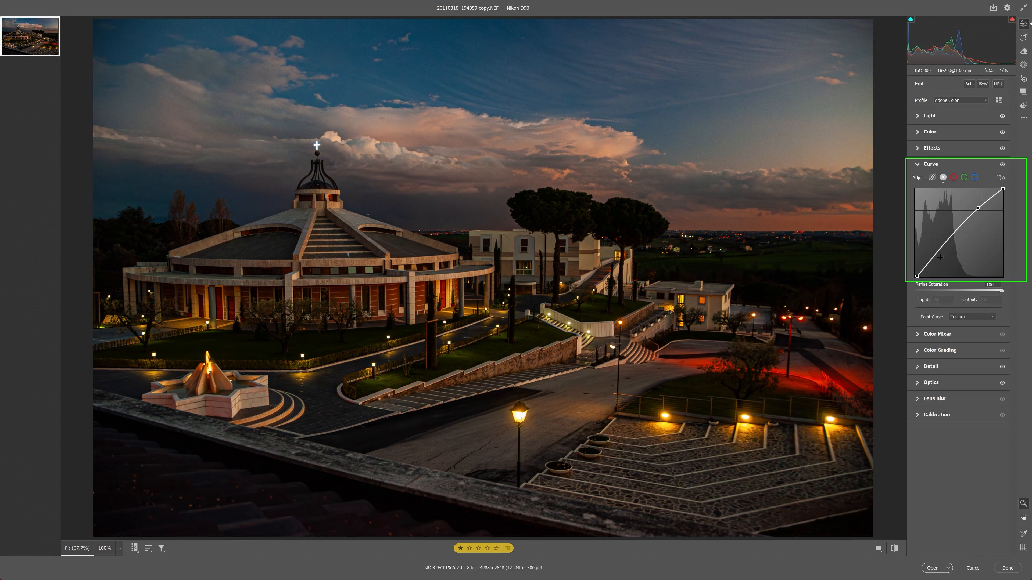
left_click_drag(978, 208, 979, 207)
double_click(978, 207)
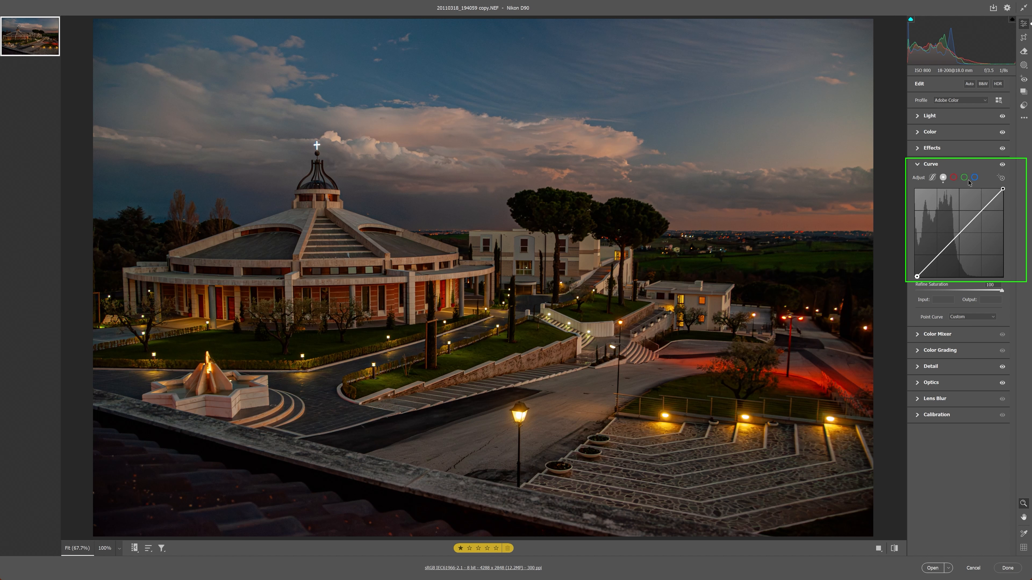
- Try the red channel curve with its black point raised to output 24 and its white point lowered, and restore both ends
left_click(954, 179)
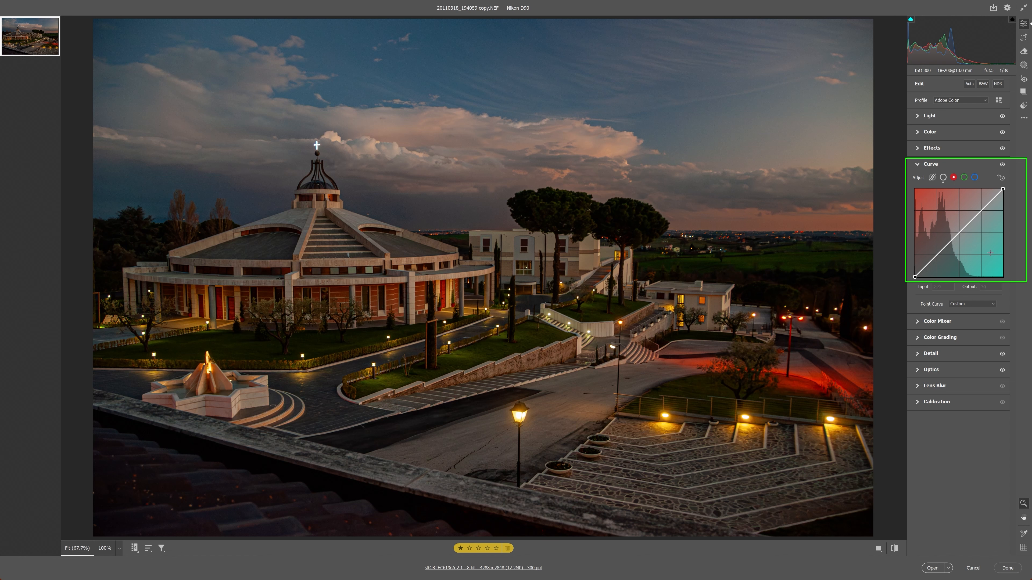
left_click_drag(959, 232, 961, 233)
double_click(961, 234)
left_click_drag(915, 277, 914, 269)
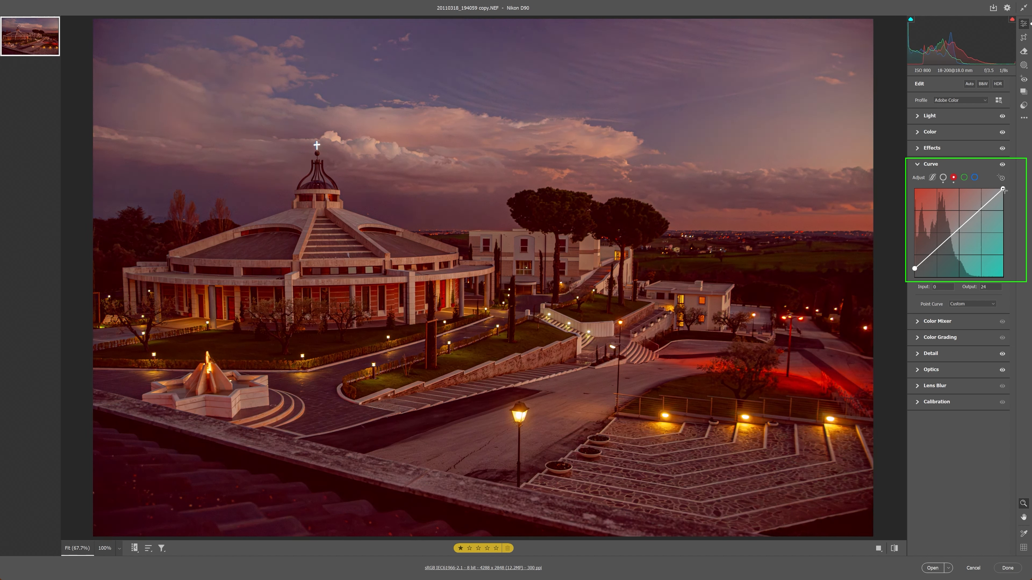
left_click_drag(1003, 189, 1003, 196)
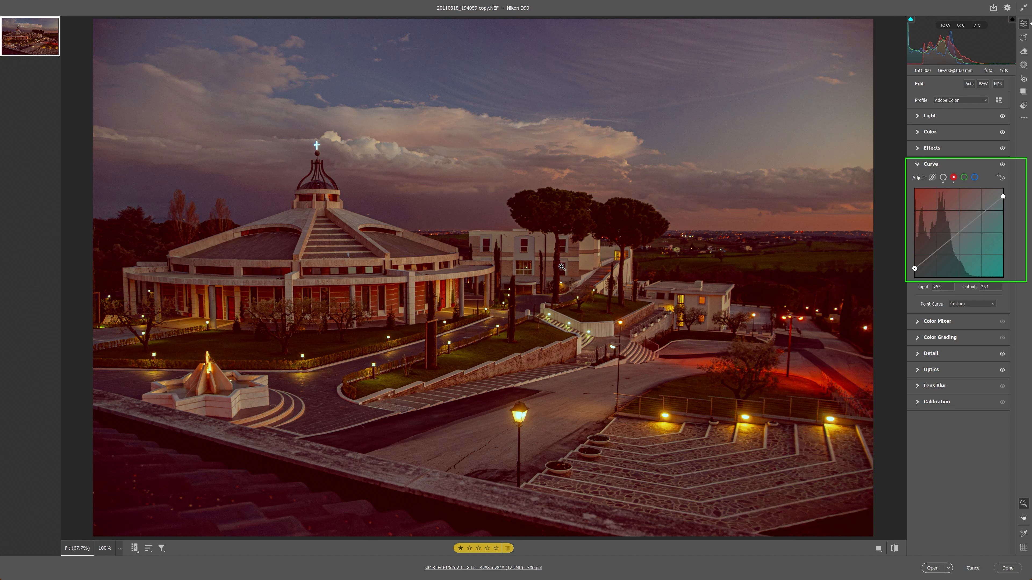
left_click(915, 268)
left_click_drag(914, 269, 915, 277)
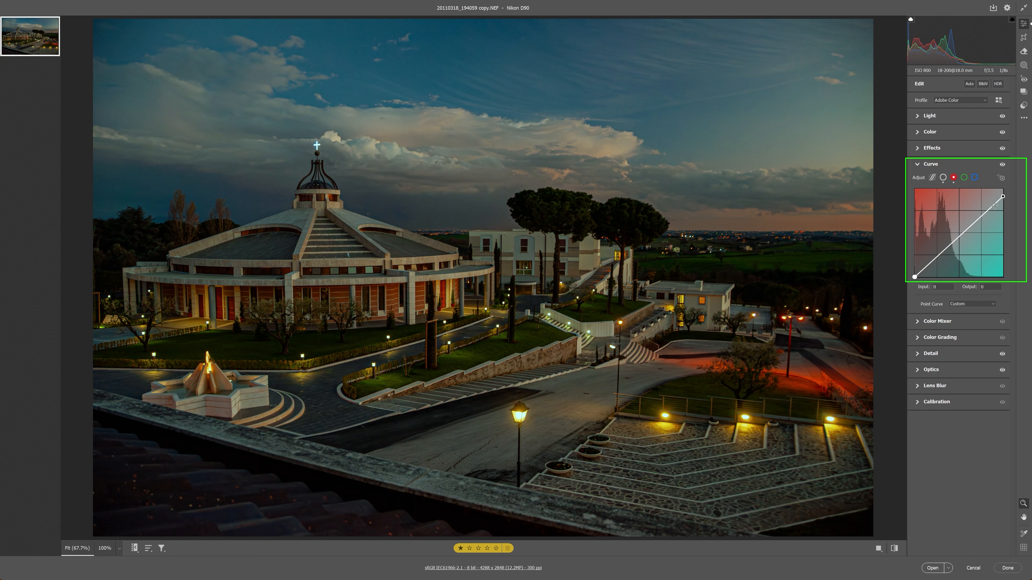
mouse_move(1003, 195)
left_mouse_down()
mouse_move(1003, 229)
mouse_move(1003, 189)
left_mouse_up()
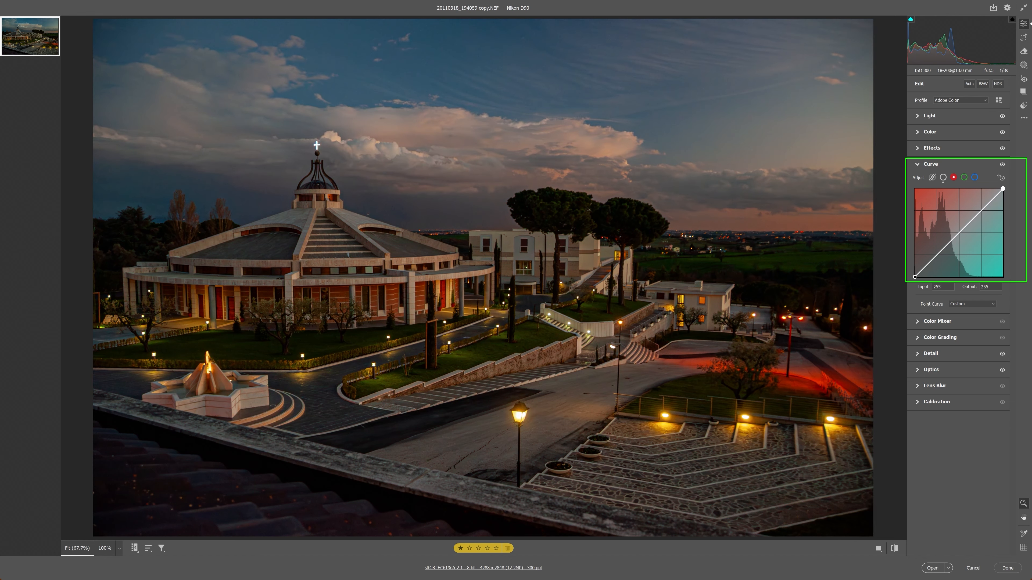
- Try the end points of the green channel curve, restore them, and return to the point curve
left_click(965, 178)
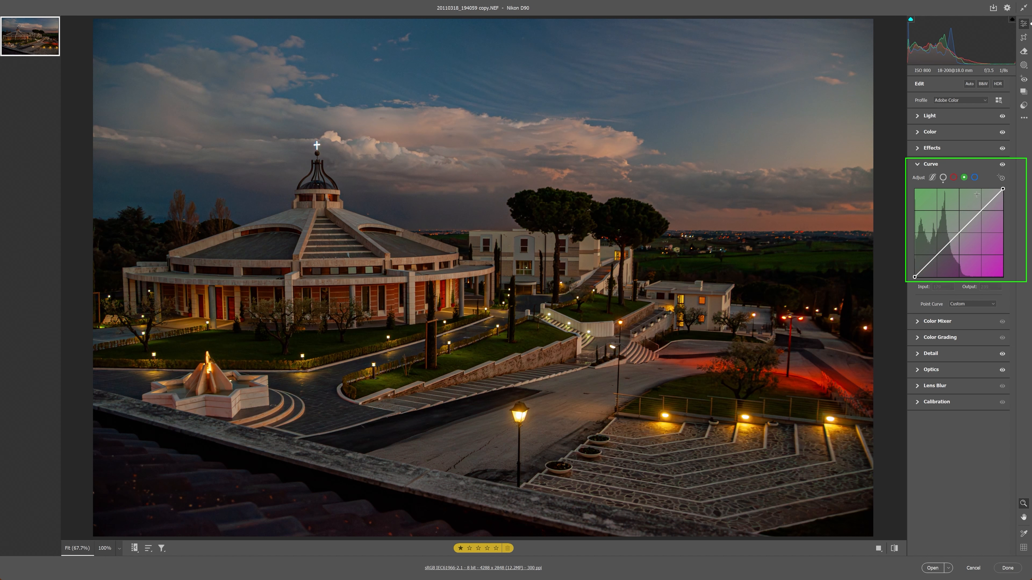
mouse_move(1004, 188)
left_mouse_down()
mouse_move(986, 190)
mouse_move(1004, 189)
mouse_move(1003, 211)
mouse_move(1003, 188)
left_mouse_up()
mouse_move(915, 277)
left_mouse_down()
mouse_move(915, 261)
mouse_move(915, 277)
left_mouse_up()
left_click(953, 177)
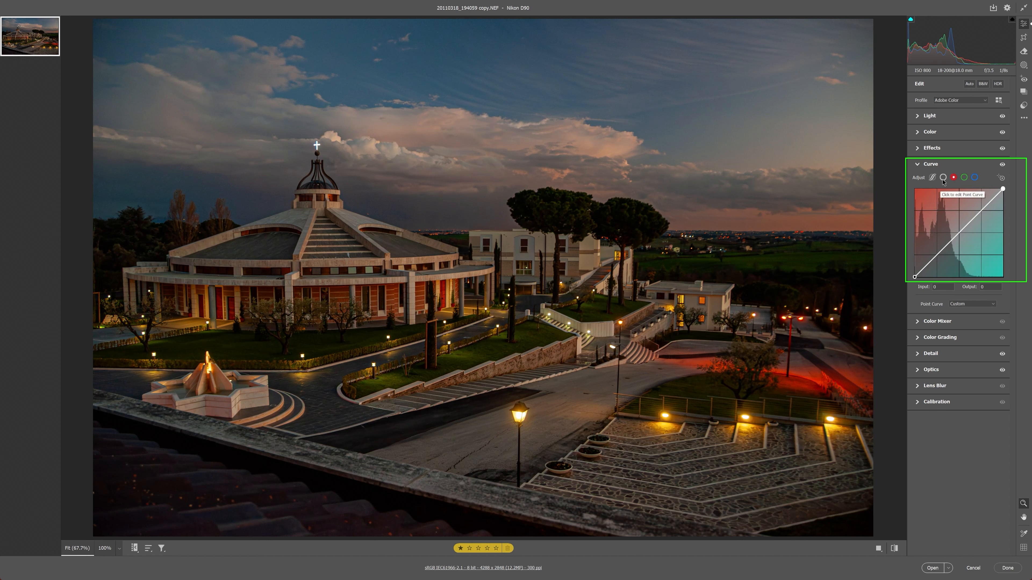
left_click(943, 177)
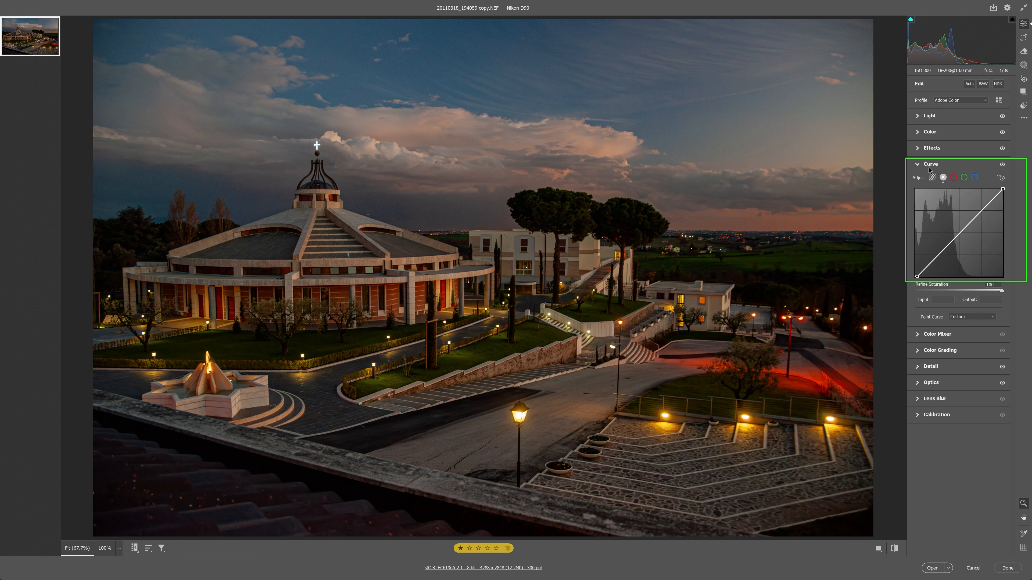
- Try targeted on-image curve adjustments on the sky and the church roof, refine the shadow point to input 54, output 87, and remove both points
mouse_move(933, 168)
left_click(1001, 178)
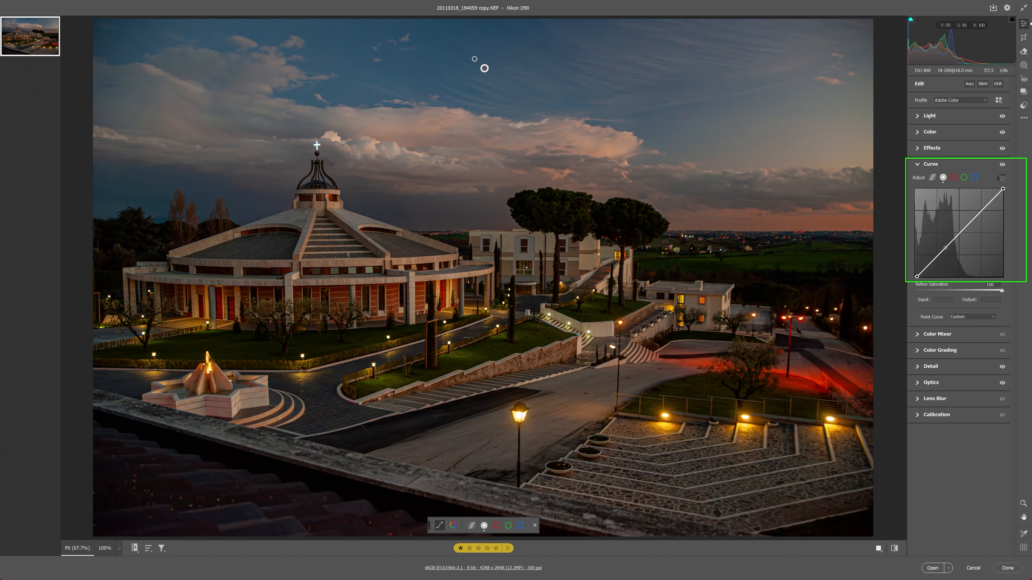
mouse_move(462, 56)
left_mouse_down()
mouse_move(444, 56)
mouse_move(473, 56)
left_mouse_up()
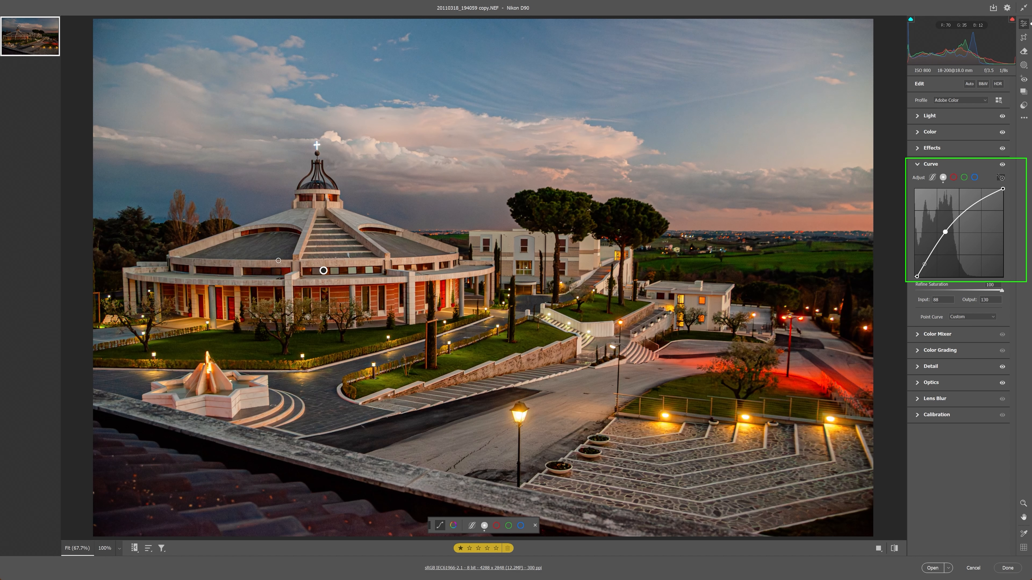
left_click_drag(240, 247, 246, 246)
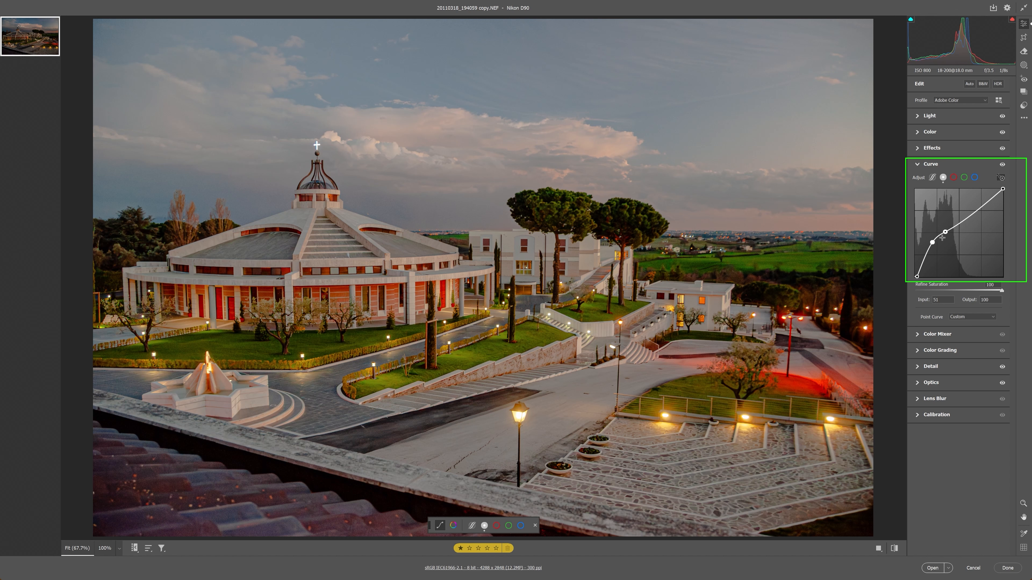
left_click(933, 242)
left_click_drag(932, 242, 933, 247)
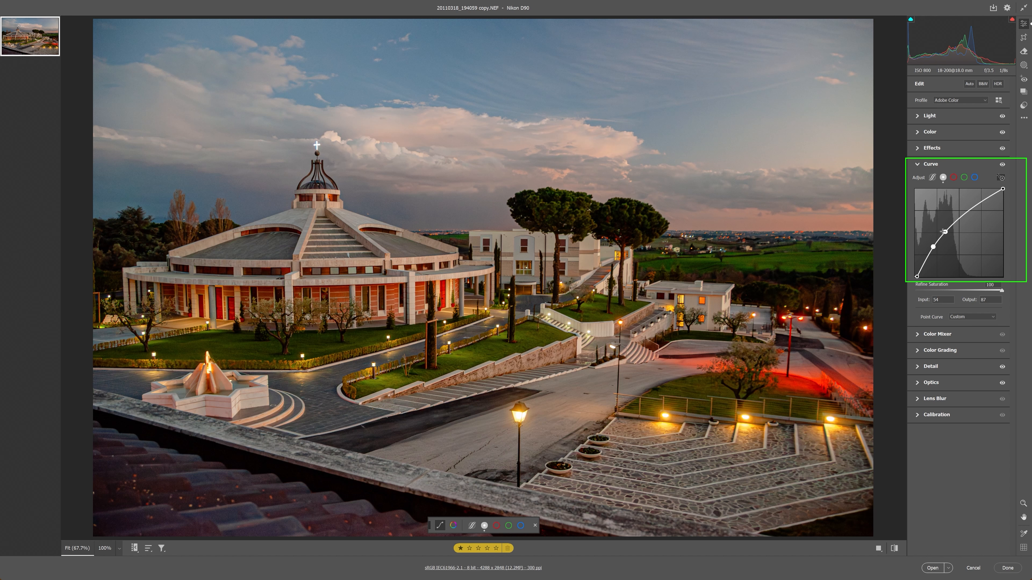
left_click_drag(946, 232, 931, 249)
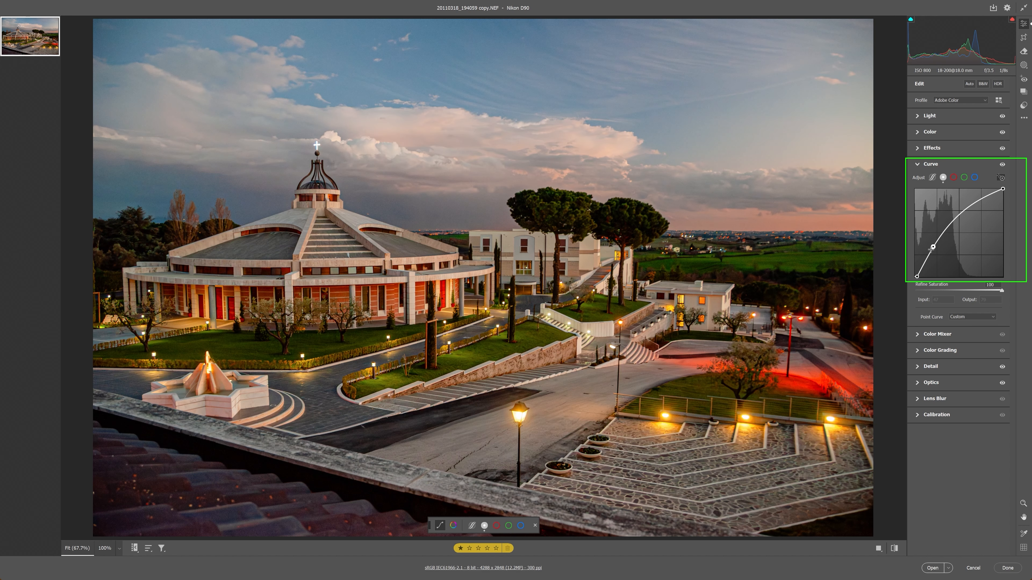
double_click(933, 247)
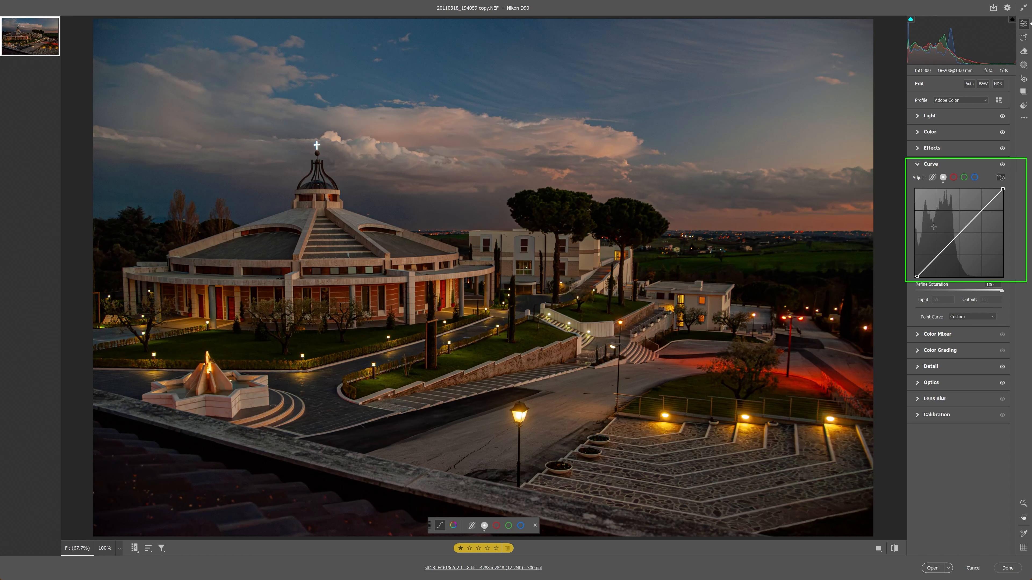
left_click(1000, 179)
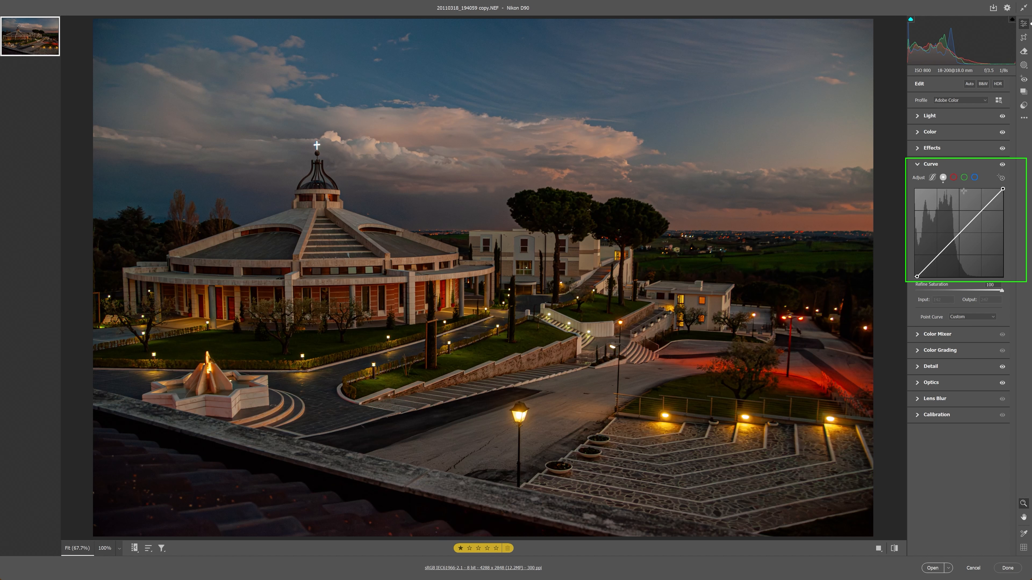
- Try the parametric curve's regions, ending with Highlights +4, Lights -22, Darks +19 and Shadows +21
left_click(932, 178)
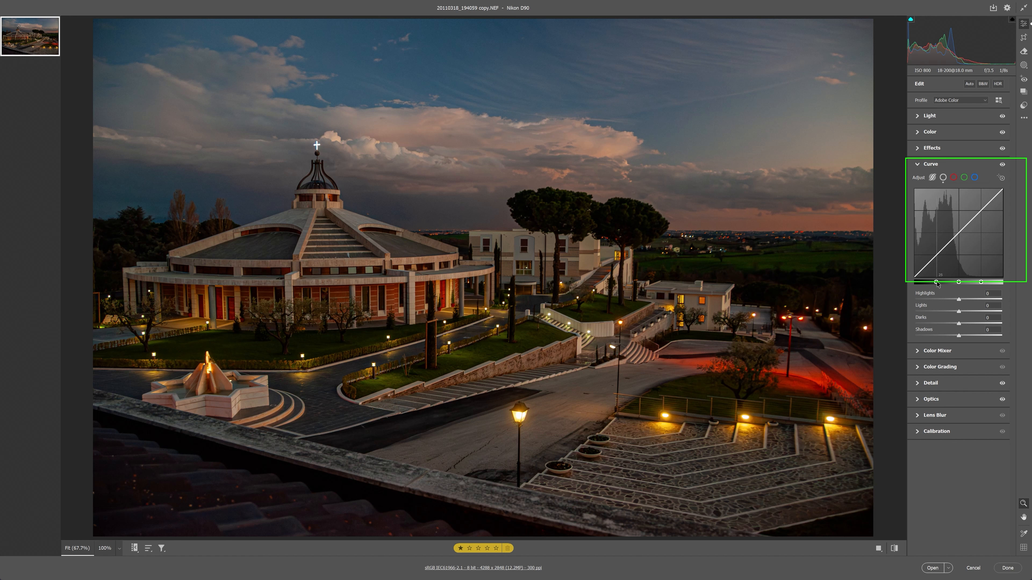
mouse_move(936, 283)
left_mouse_down()
mouse_move(924, 283)
mouse_move(942, 281)
mouse_move(938, 249)
left_mouse_up()
left_click_drag(984, 205, 984, 207)
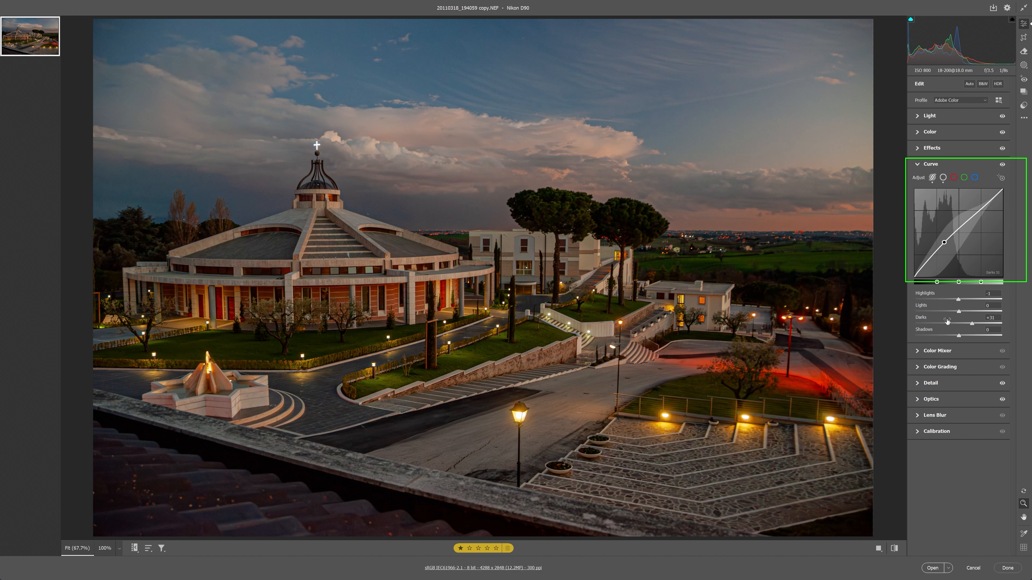
left_click_drag(973, 324, 947, 299)
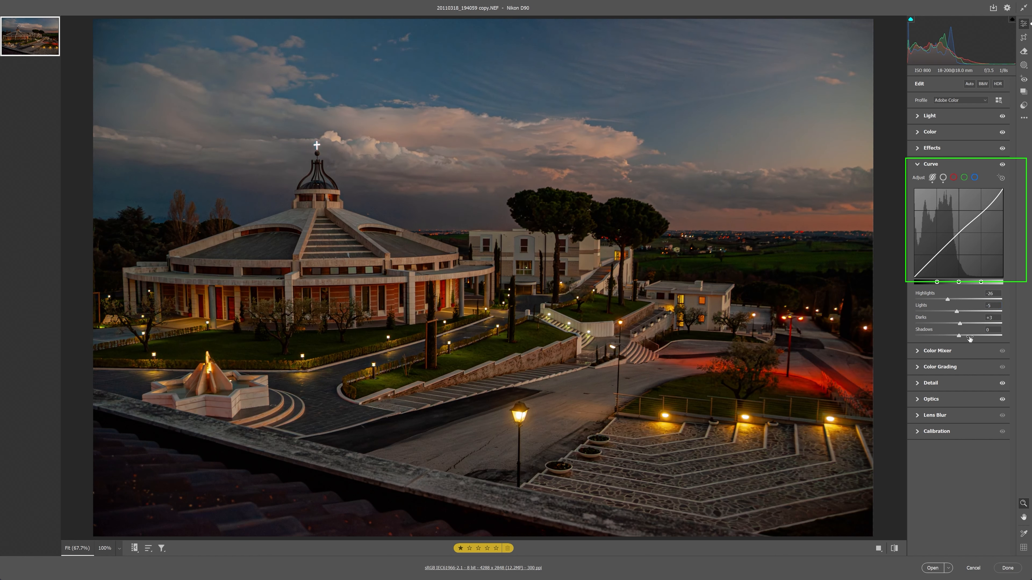
left_click_drag(959, 336, 968, 337)
left_click_drag(940, 258, 992, 203)
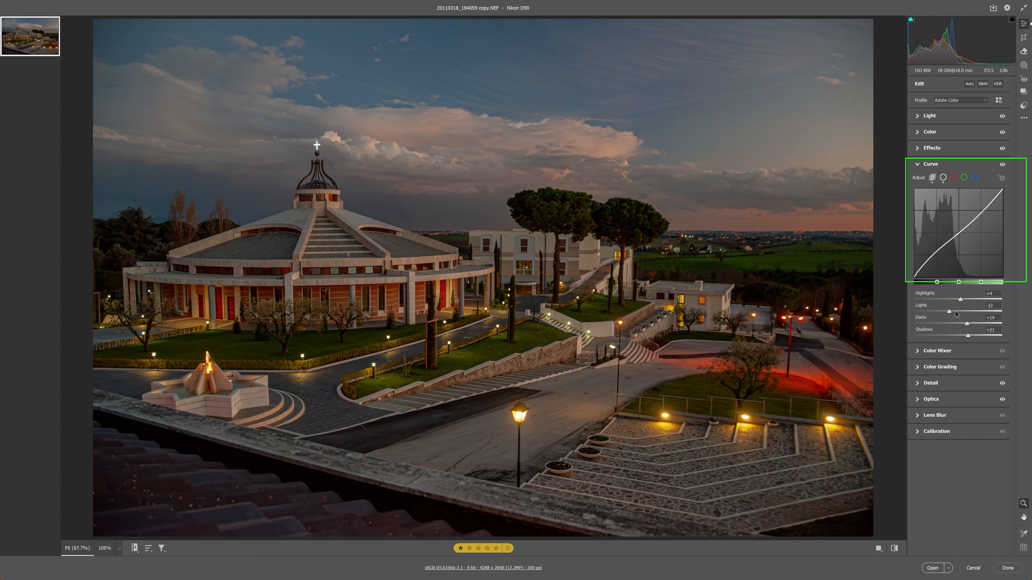
- Reset the parametric curve's Highlights, Lights, Darks and Shadows to 0
left_click_drag(960, 300, 967, 327)
double_click(950, 311)
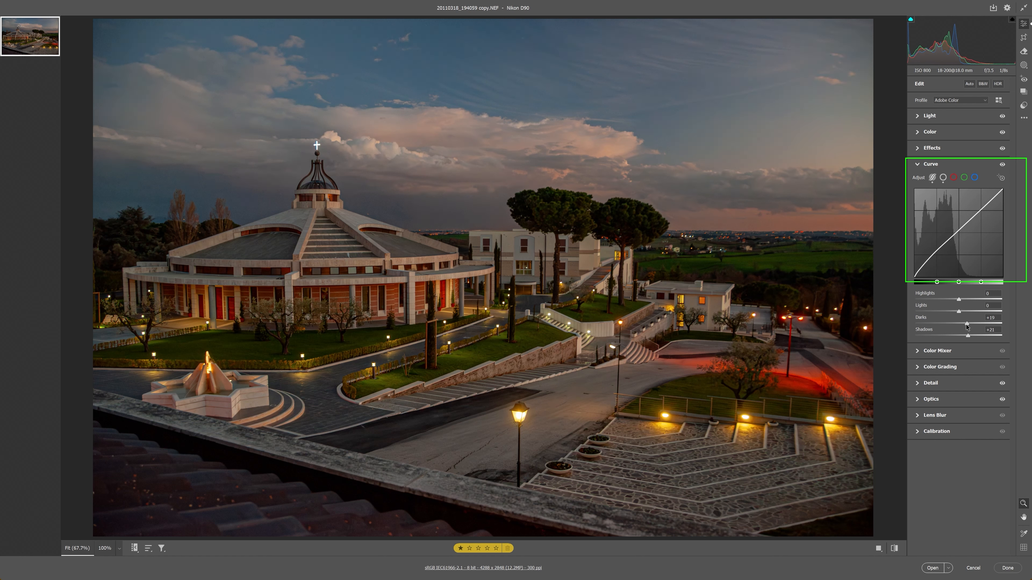
double_click(966, 325)
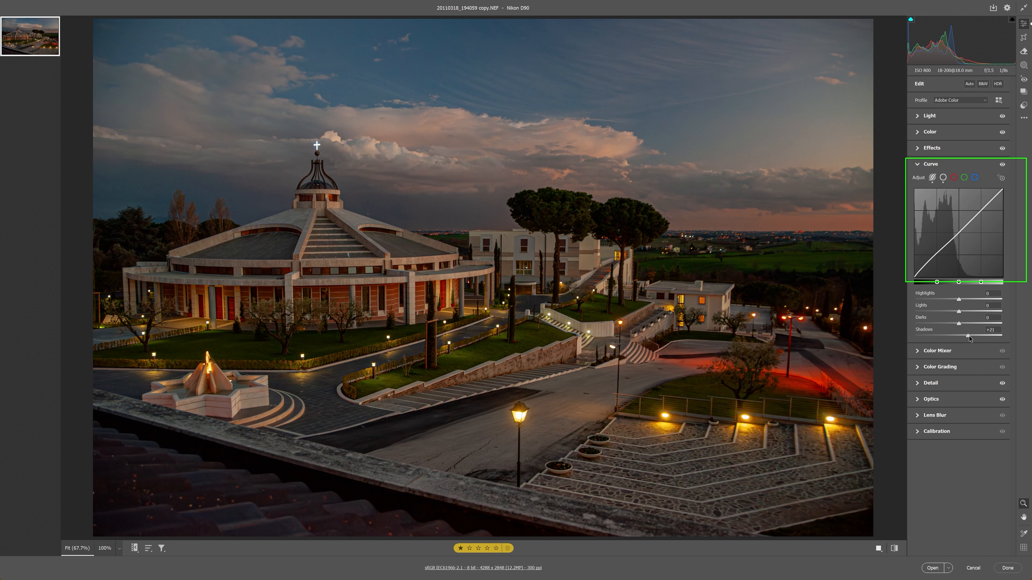
double_click(969, 336)
- Return the point curve's black point to input 0, output 0, and check the red, green and blue channel curves
left_click(943, 177)
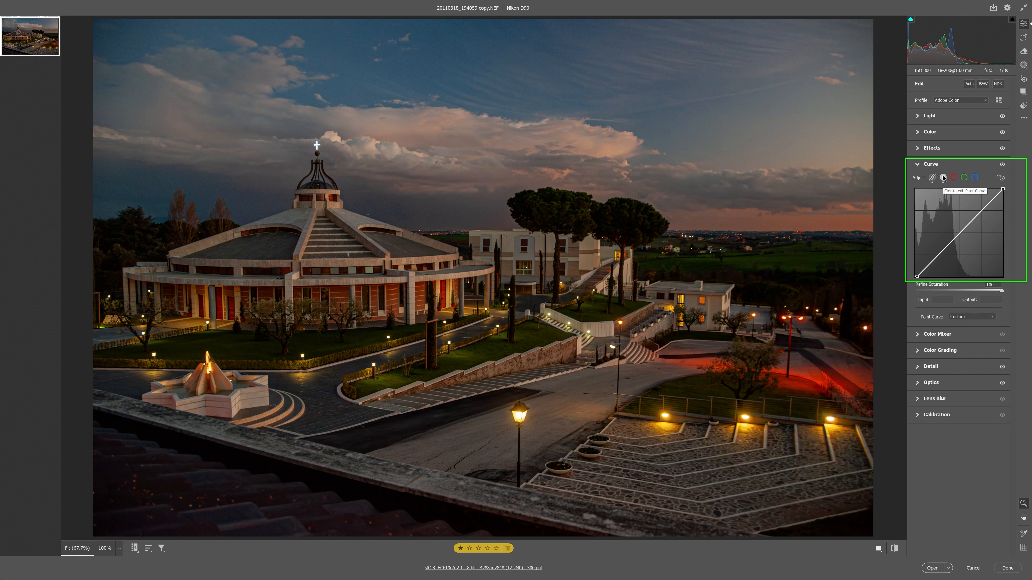
left_click_drag(918, 278, 914, 277)
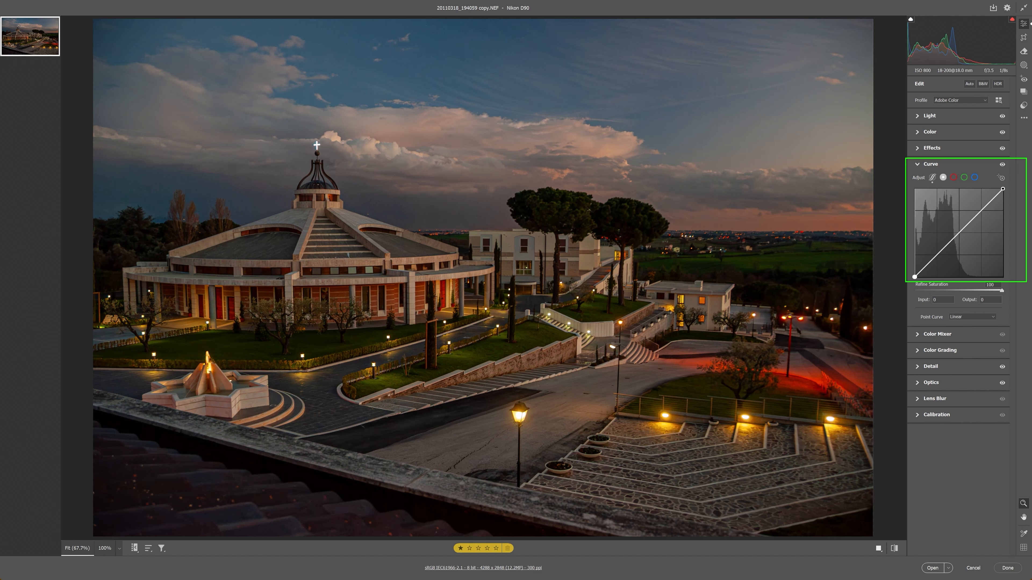
left_click(1003, 189)
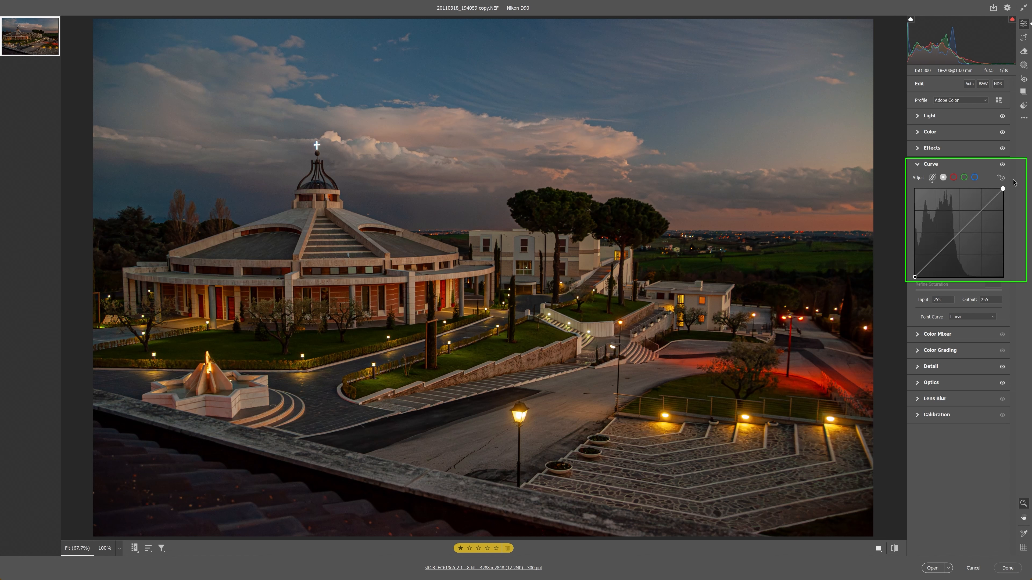
left_click(951, 178)
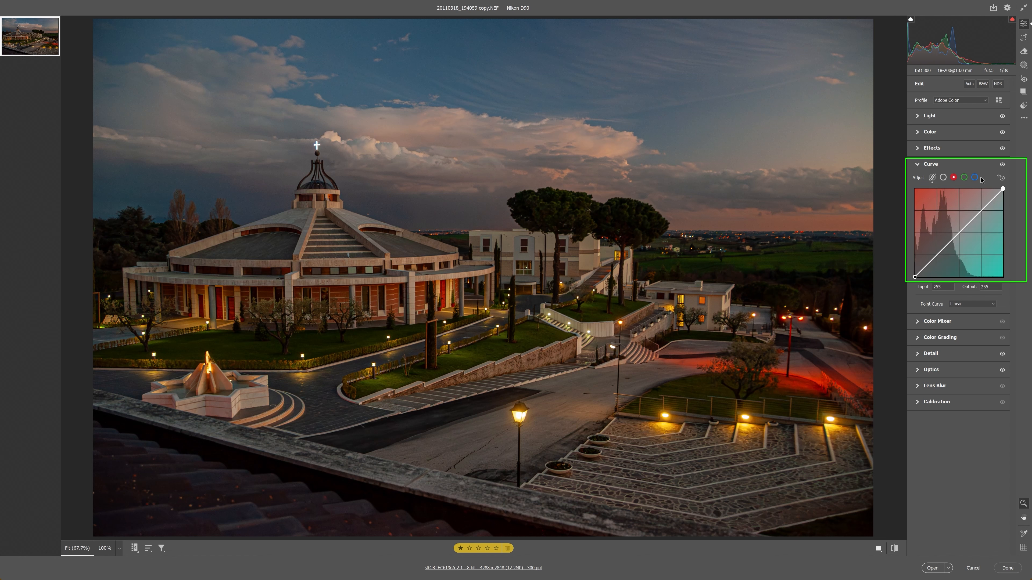
left_click(964, 177)
left_click(976, 179)
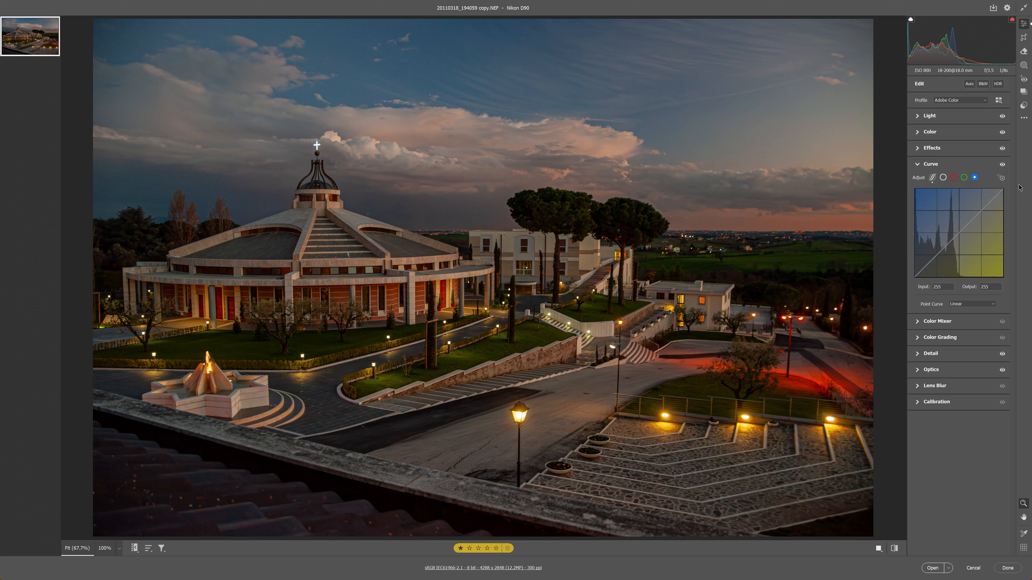
- Open the Color Mixer and compare its Point Color and Mixer modes
left_click(921, 322)
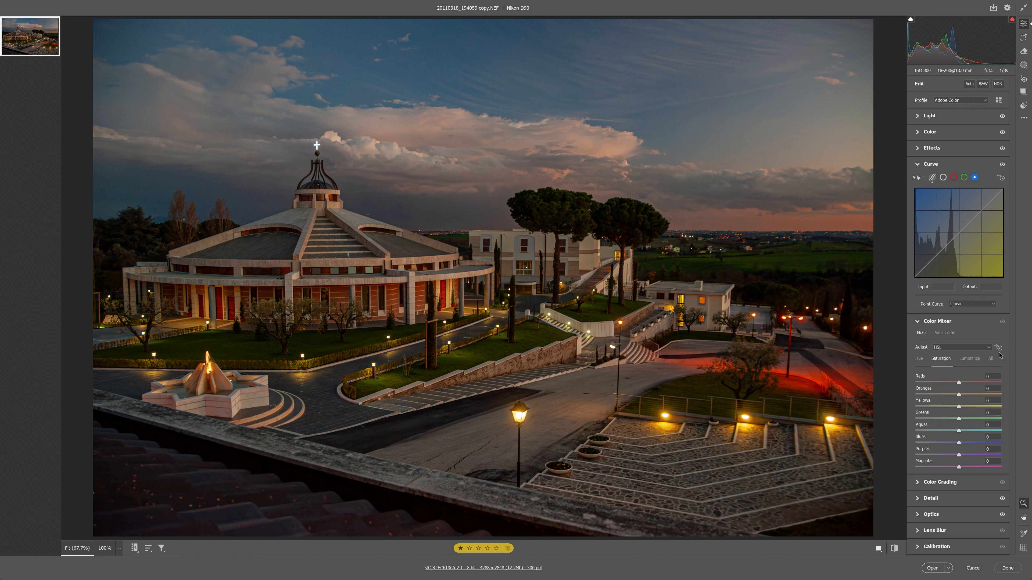
left_click(951, 332)
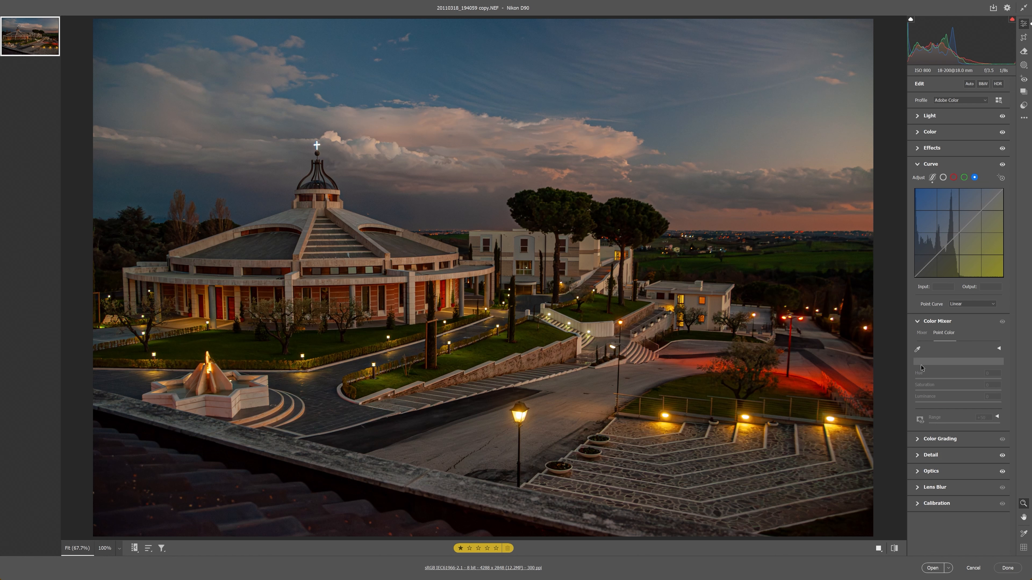
left_click(921, 333)
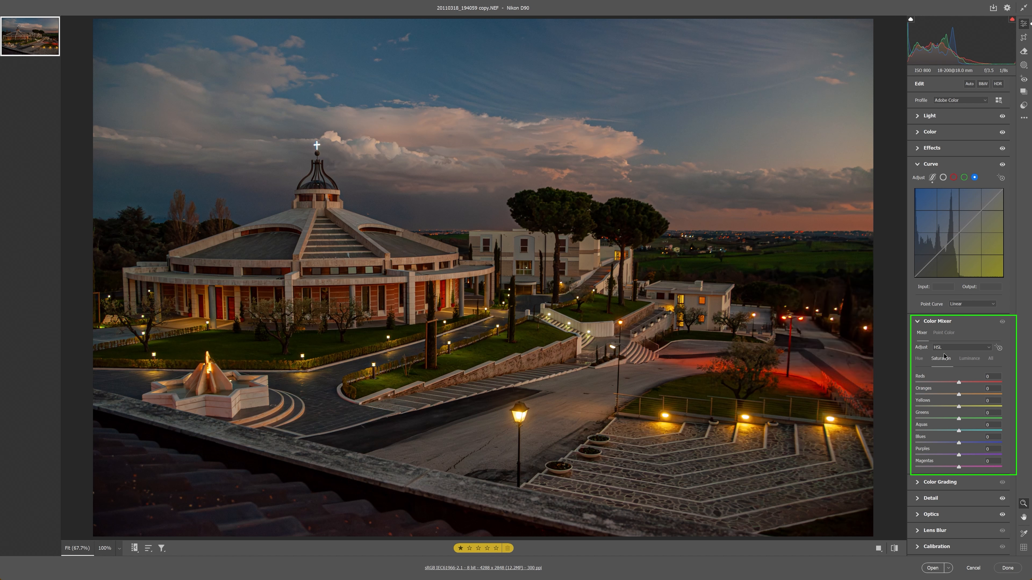
- Set the mixer to adjust by Color and try Hue +100, Saturation -12 and Luminance +10 on the reds, returning Hue to 0
left_click(957, 348)
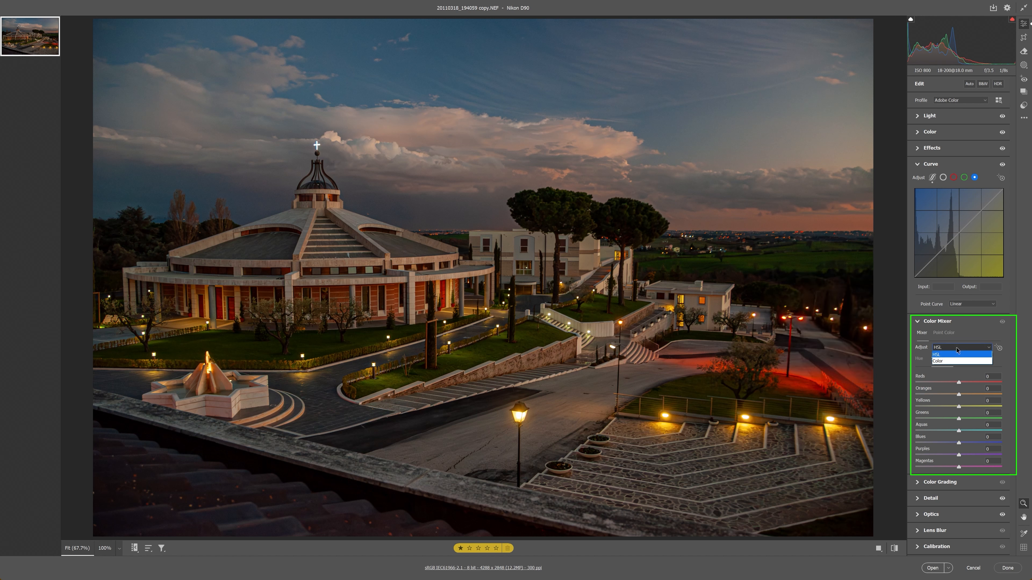
left_click(951, 361)
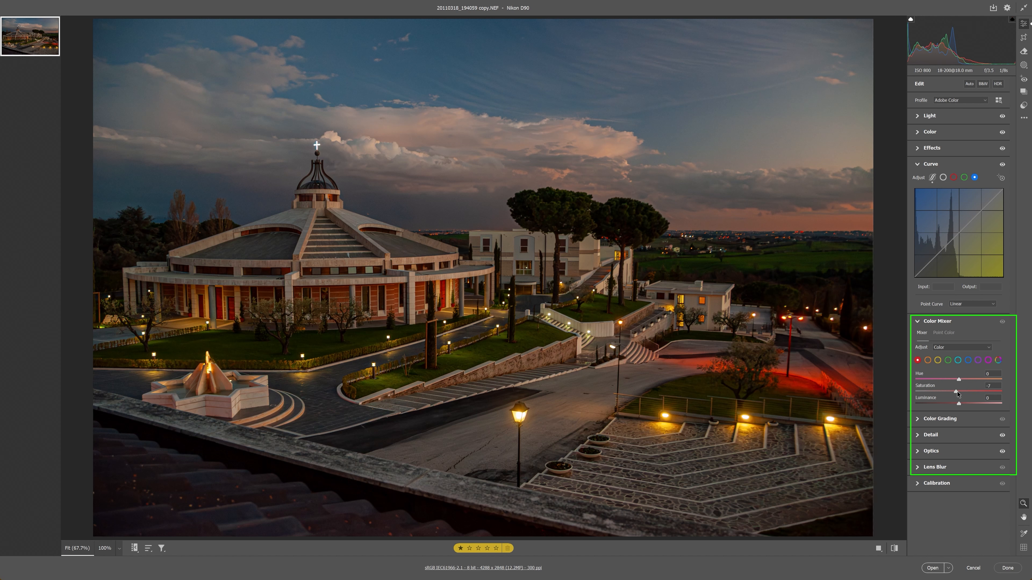
mouse_move(951, 394)
left_mouse_down()
mouse_move(914, 401)
mouse_move(999, 391)
mouse_move(939, 398)
mouse_move(965, 402)
mouse_move(934, 407)
mouse_move(975, 407)
mouse_move(930, 391)
mouse_move(954, 392)
left_mouse_up()
left_click_drag(959, 380, 1015, 391)
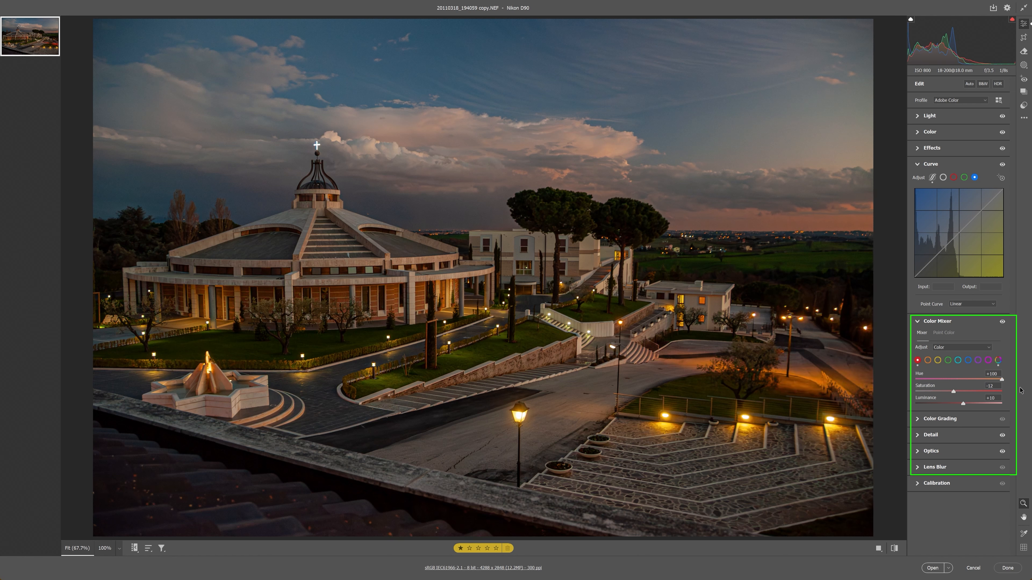
left_click_drag(1020, 391, 959, 381)
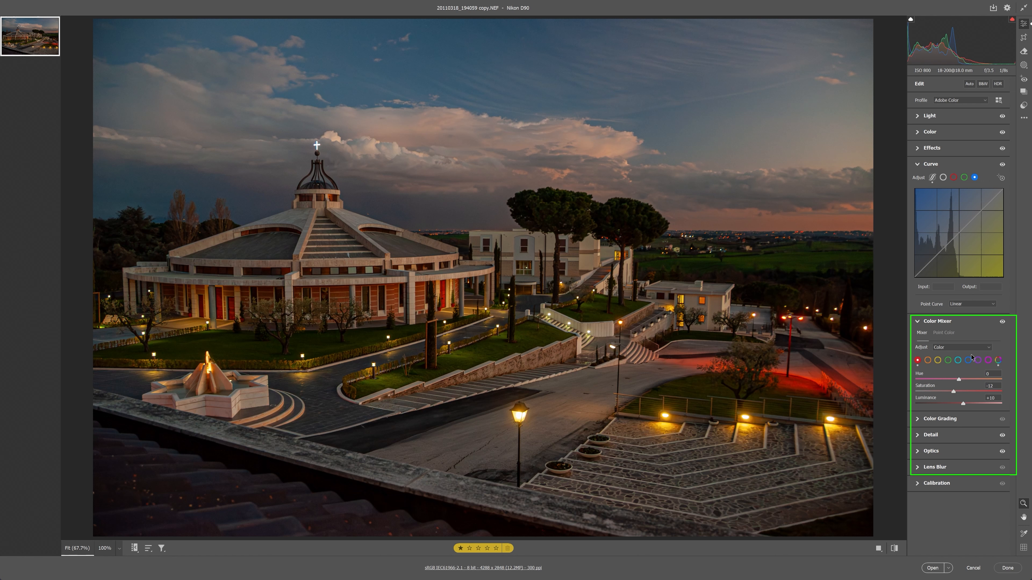
- Show the Hue, Saturation and Luminance controls of all mixer colors together and look through them from Red to Magenta
left_click(999, 361)
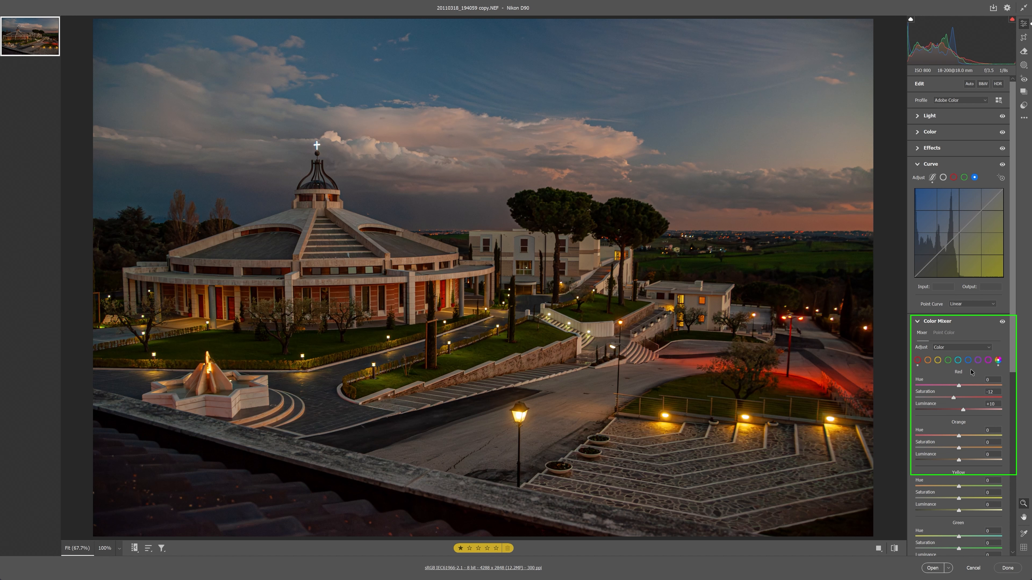
scroll(986, 390, "down", 2)
scroll(986, 390, "down", 10)
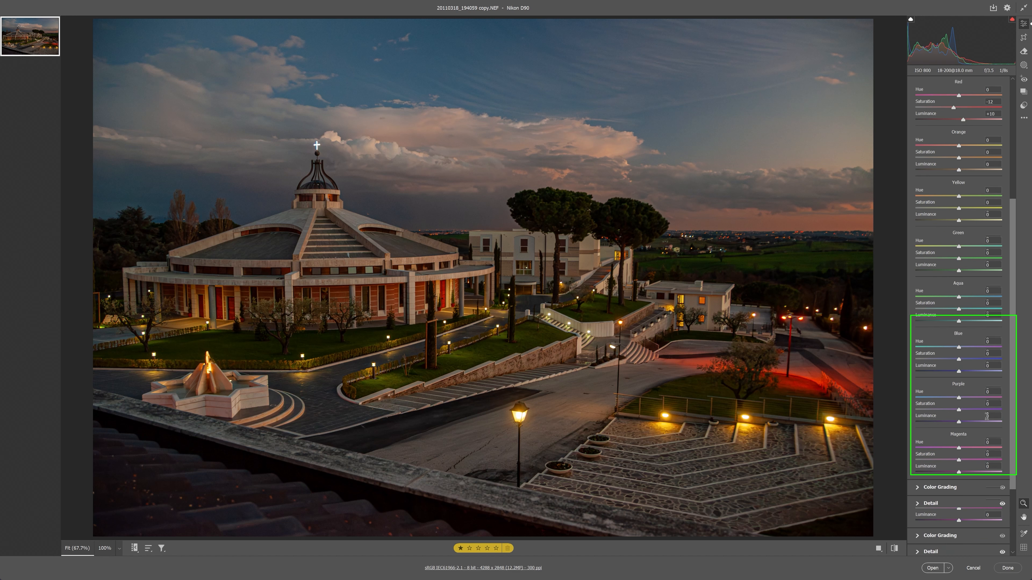
scroll(987, 420, "up", 12)
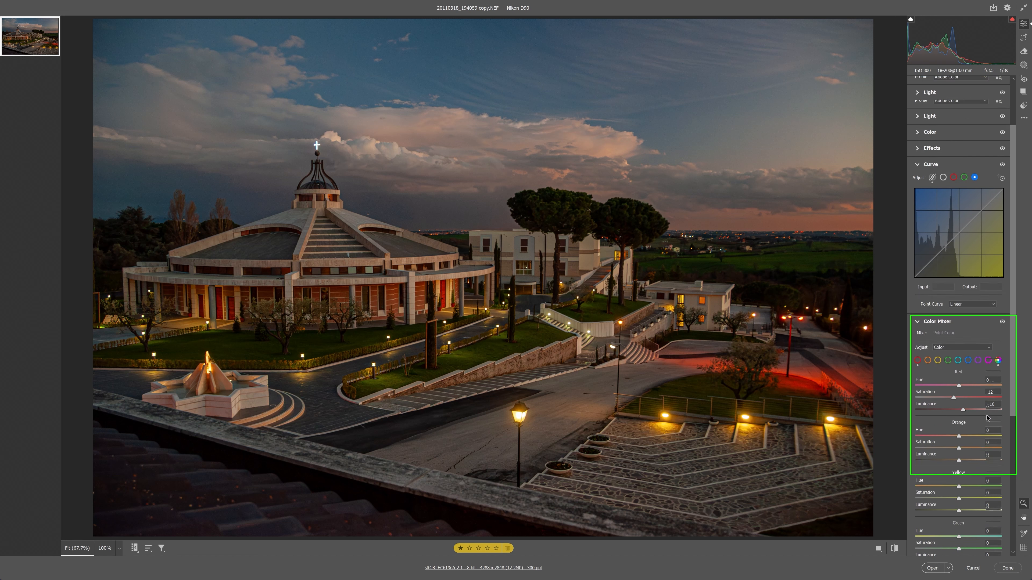
- Reset the red Saturation and Luminance to 0 and return the mixer to HSL adjustment
left_click(953, 398)
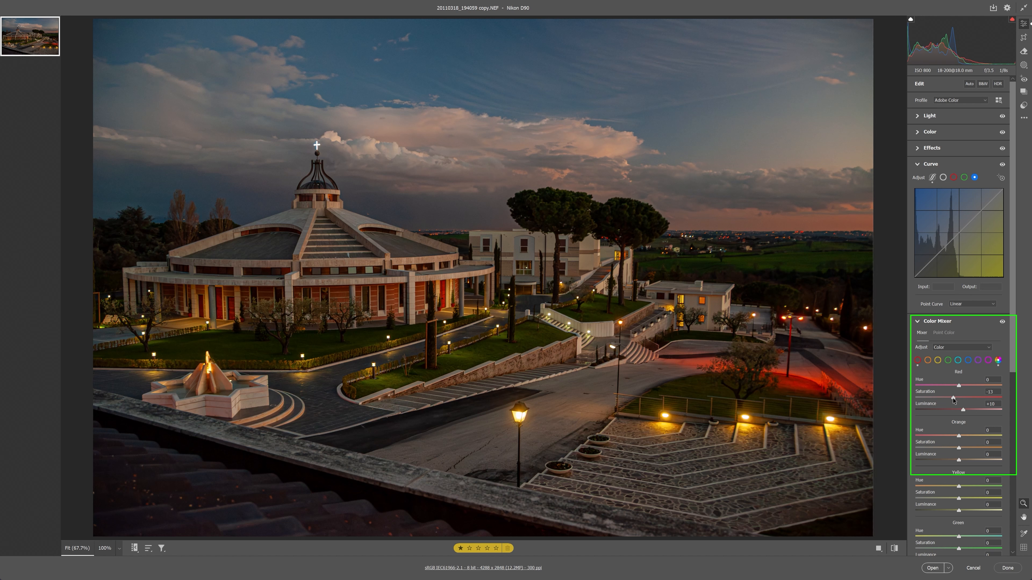
double_click(966, 410)
left_click(947, 347)
left_click(941, 355)
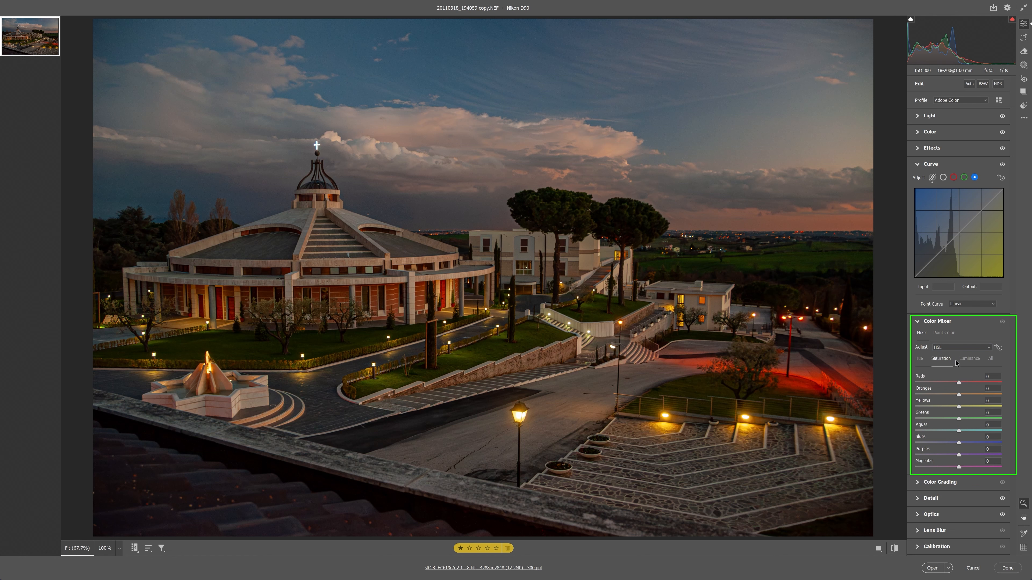
- Examine the mixer's Hue, Saturation and Luminance sets in HSL and compare them with the Color layout
left_click(919, 360)
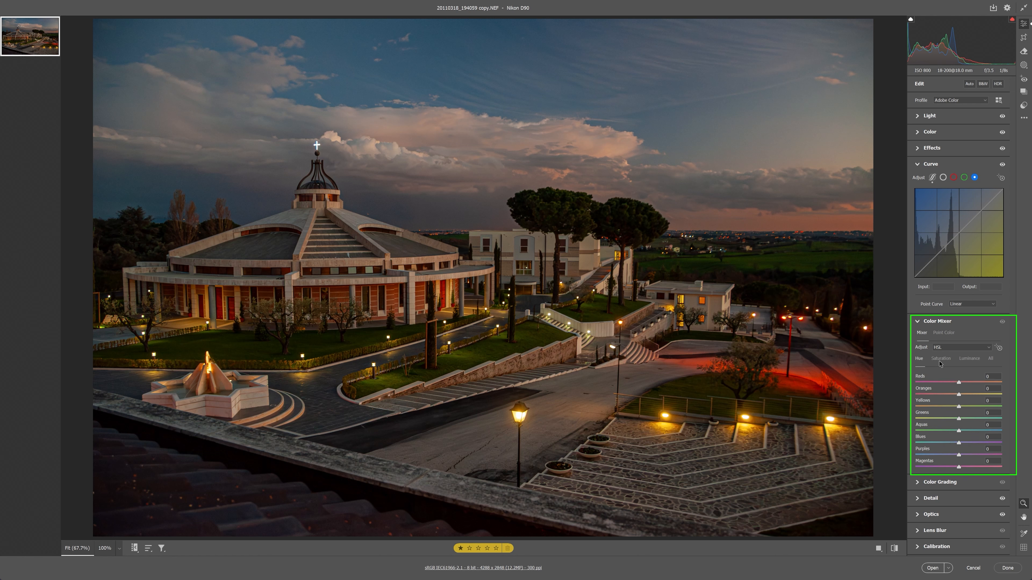
left_click(942, 361)
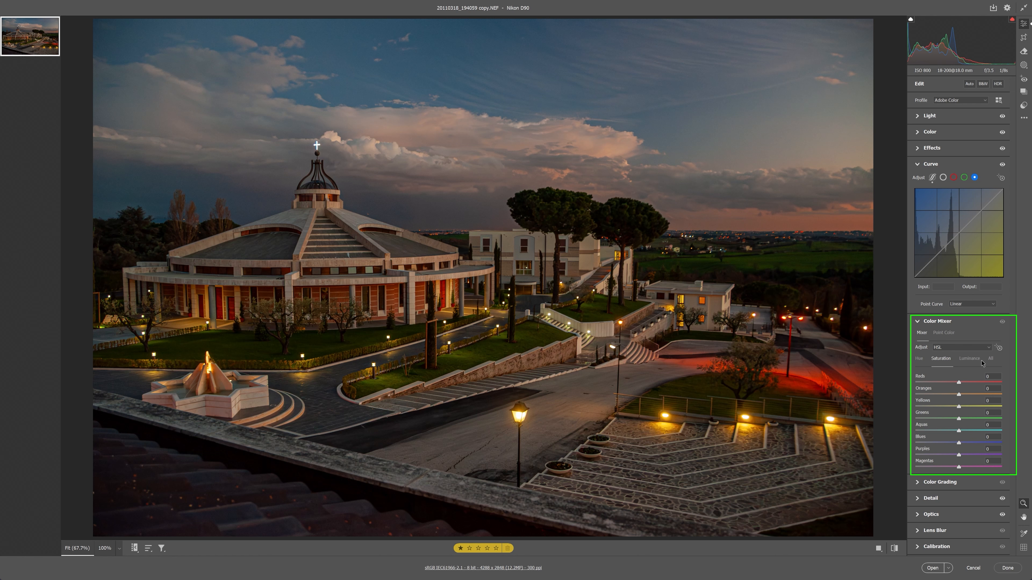
left_click(970, 361)
left_click(952, 347)
left_click(945, 362)
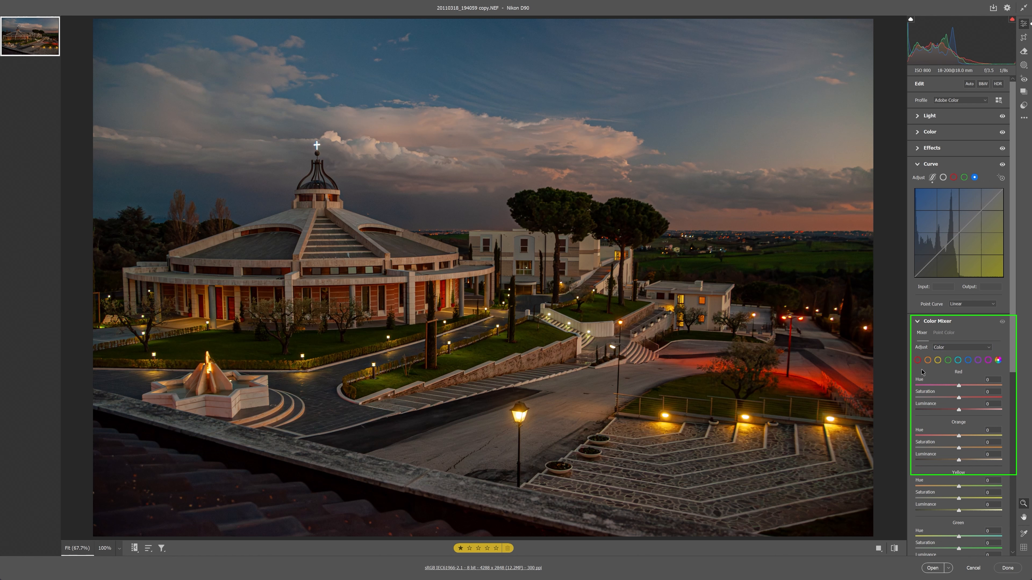
left_click(939, 349)
left_click(941, 347)
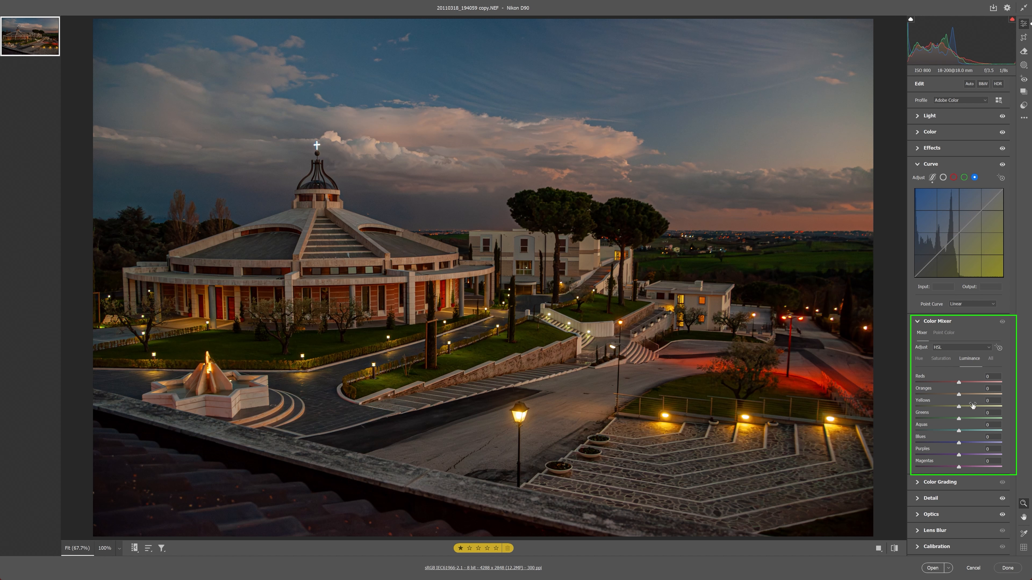
- Try brightening and darkening the Blues luminance between +95 and -57, checking its effect on the sky, and reset it to 0
left_click_drag(959, 443, 910, 449)
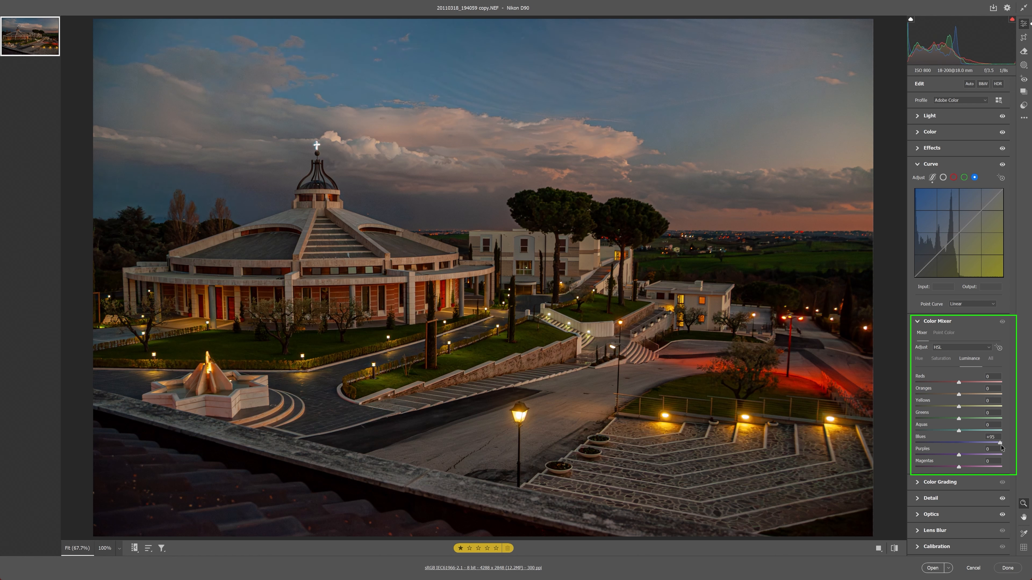
left_click(918, 444)
left_click_drag(919, 445, 935, 444)
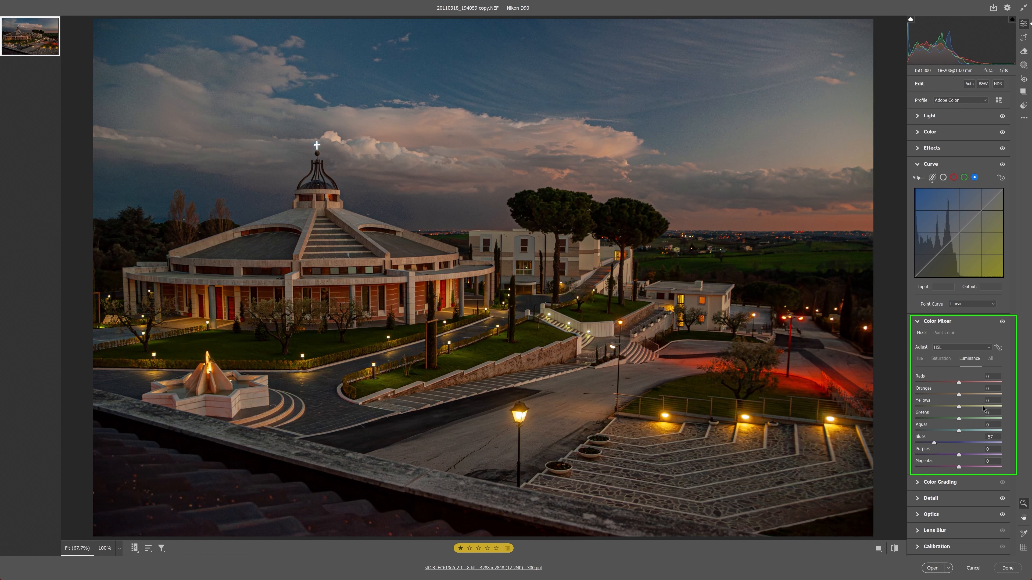
left_click(934, 443, "alt")
mouse_move(934, 443)
left_mouse_down()
mouse_move(944, 444)
mouse_move(916, 447)
mouse_move(953, 443)
mouse_move(908, 447)
mouse_move(959, 443)
mouse_move(930, 444)
mouse_move(943, 444)
left_mouse_up()
double_click(941, 444)
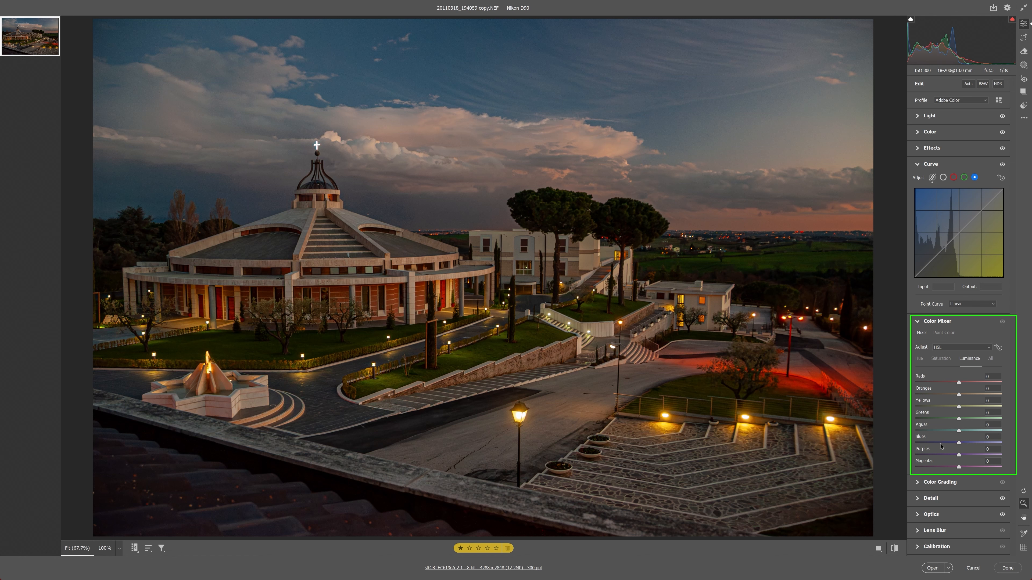
- Try changing the Blues saturation in the mixer and reset it to 0
left_click(946, 359)
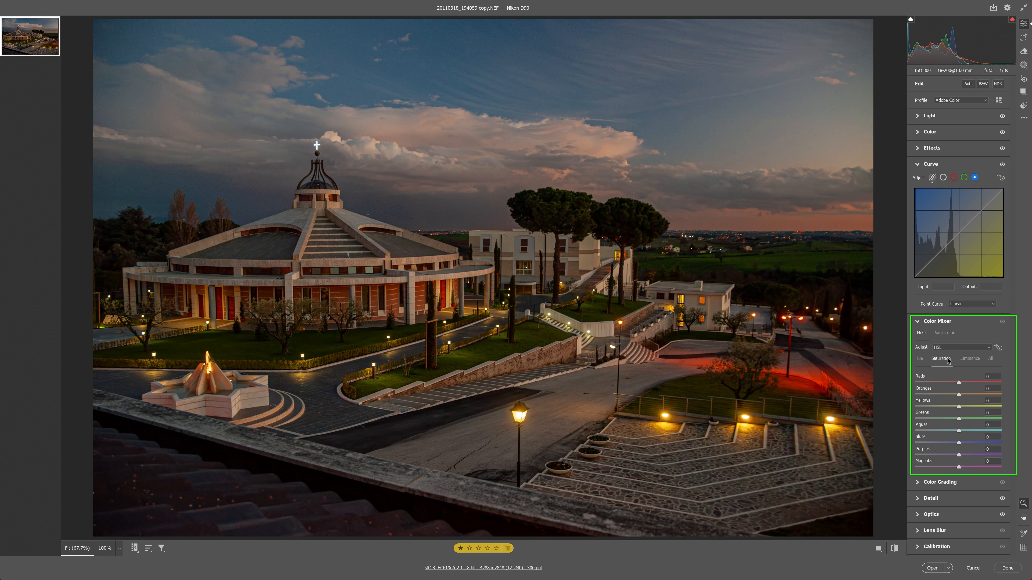
mouse_move(959, 443)
left_mouse_down()
mouse_move(1004, 443)
mouse_move(970, 448)
left_mouse_up()
double_click(969, 445)
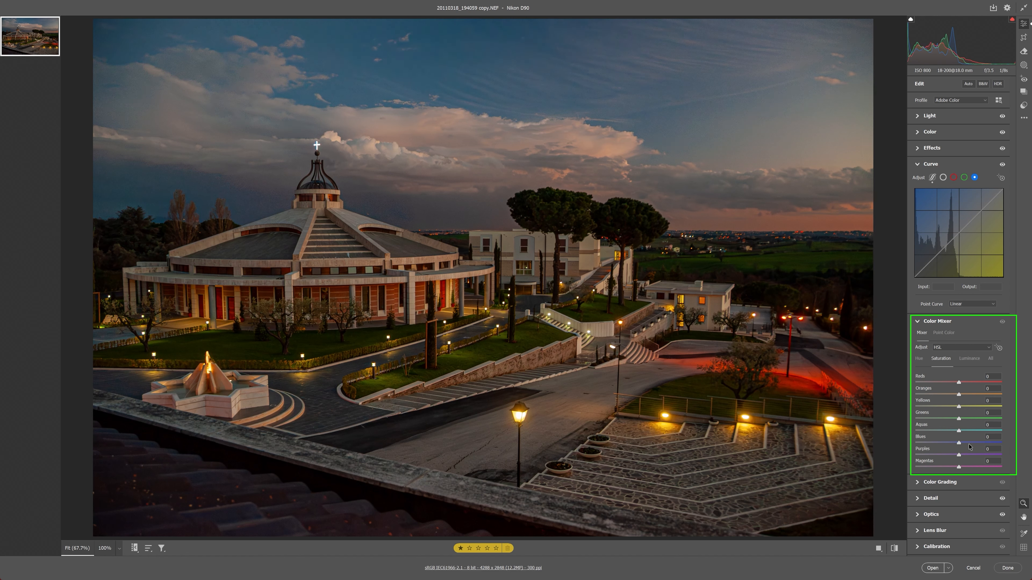
- Try shifting the Blues hue in both directions and leave it at +2
left_click(919, 361)
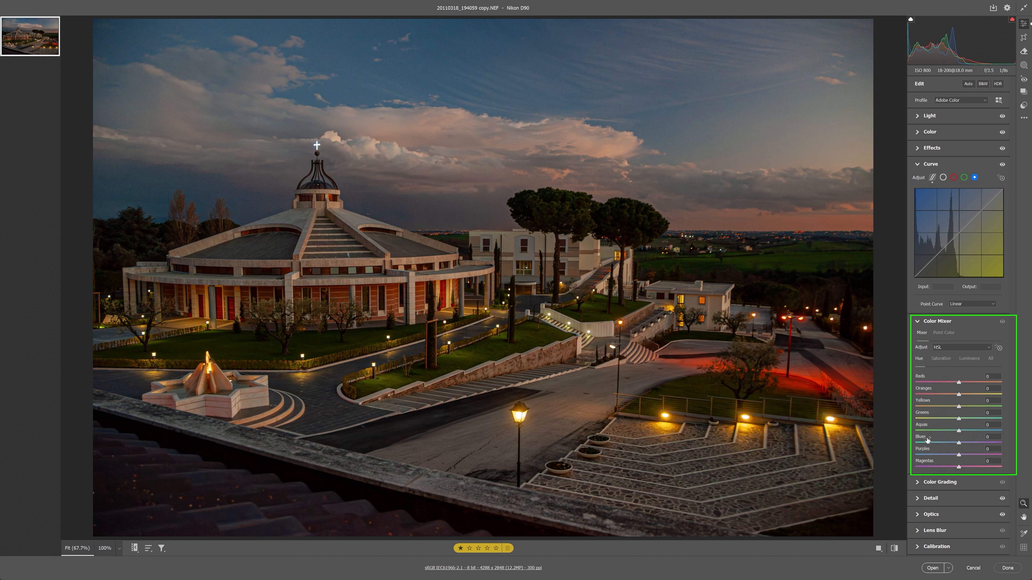
left_click_drag(959, 443, 930, 443)
mouse_move(979, 444)
left_mouse_down()
mouse_move(1015, 444)
mouse_move(918, 445)
mouse_move(959, 445)
left_mouse_up()
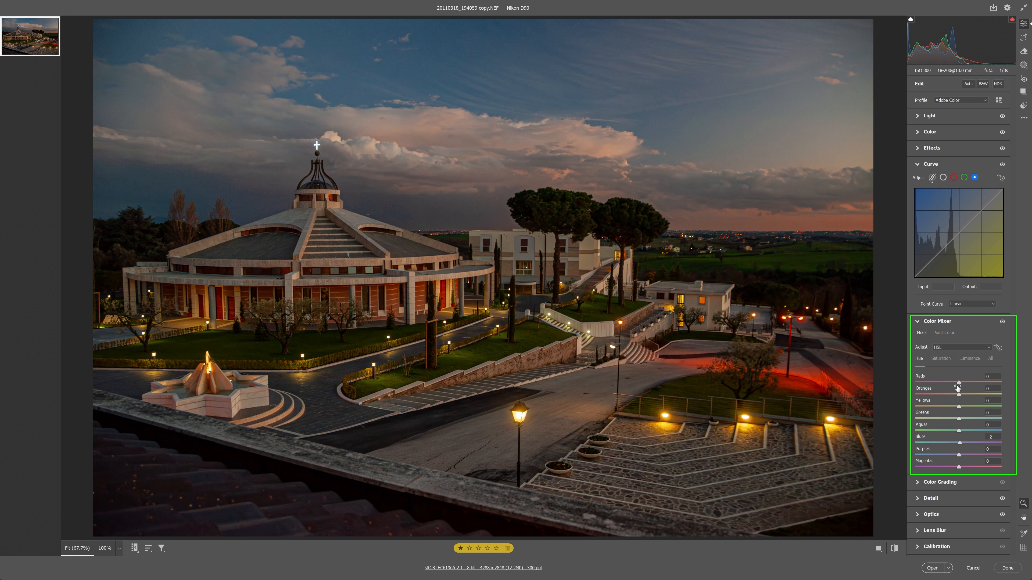
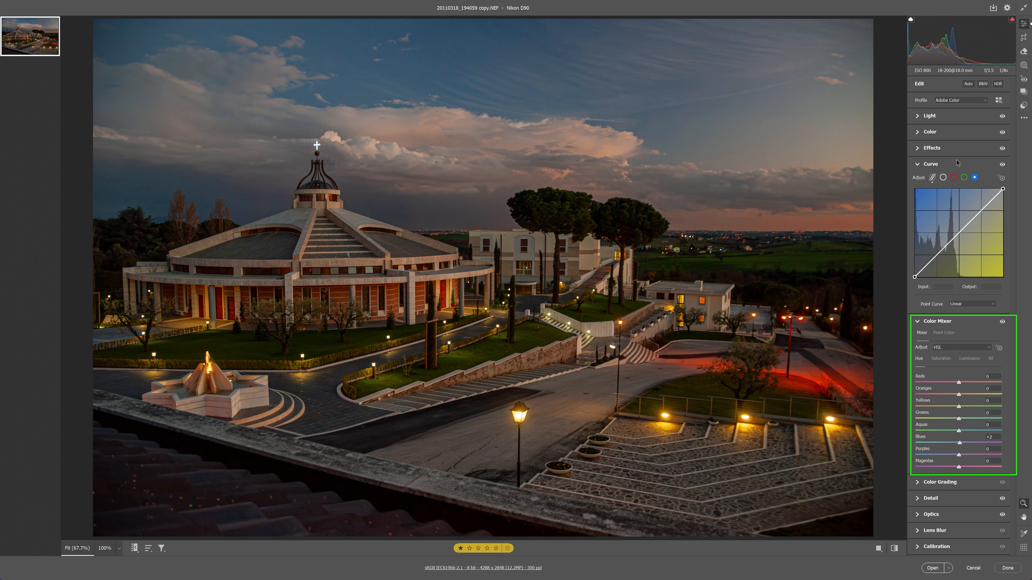
- Use the mixer's targeted adjustment on the photo to set luminance to Aquas +2 and Blues +24
left_click(1000, 349)
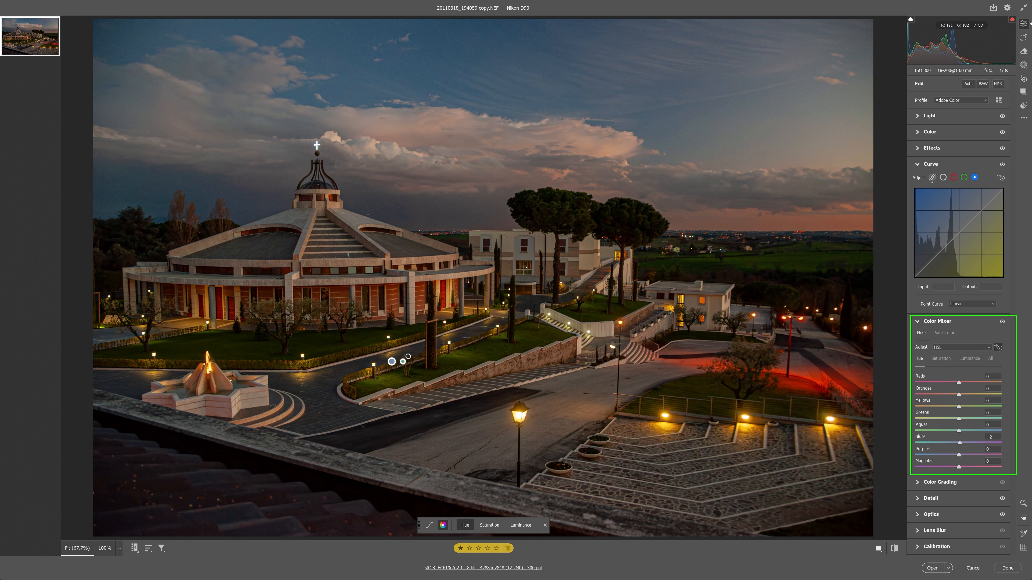
left_click(971, 359)
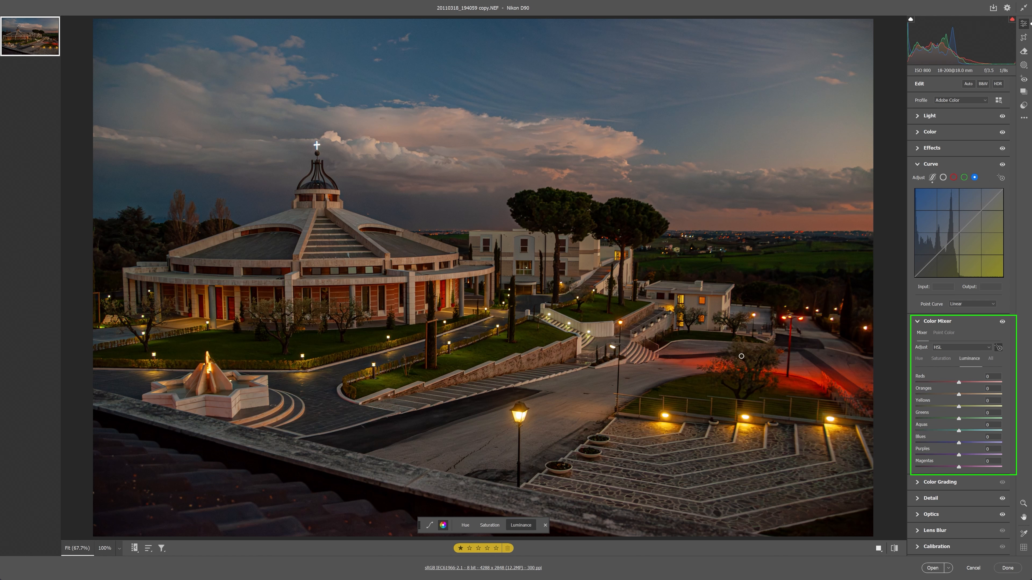
mouse_move(210, 341)
left_mouse_down()
mouse_move(246, 342)
mouse_move(217, 342)
left_mouse_up()
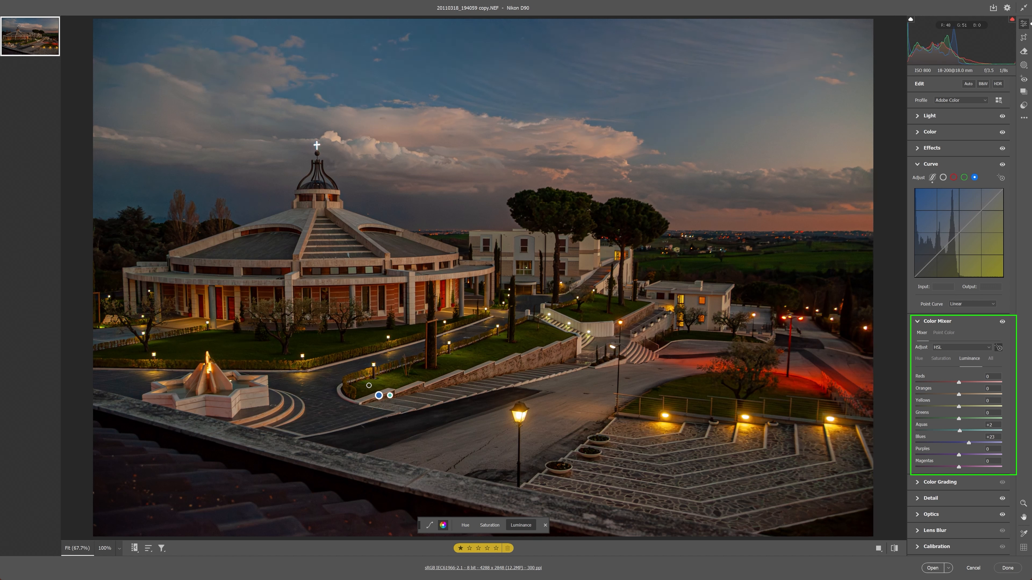
left_click_drag(486, 439, 486, 437)
left_click(999, 348)
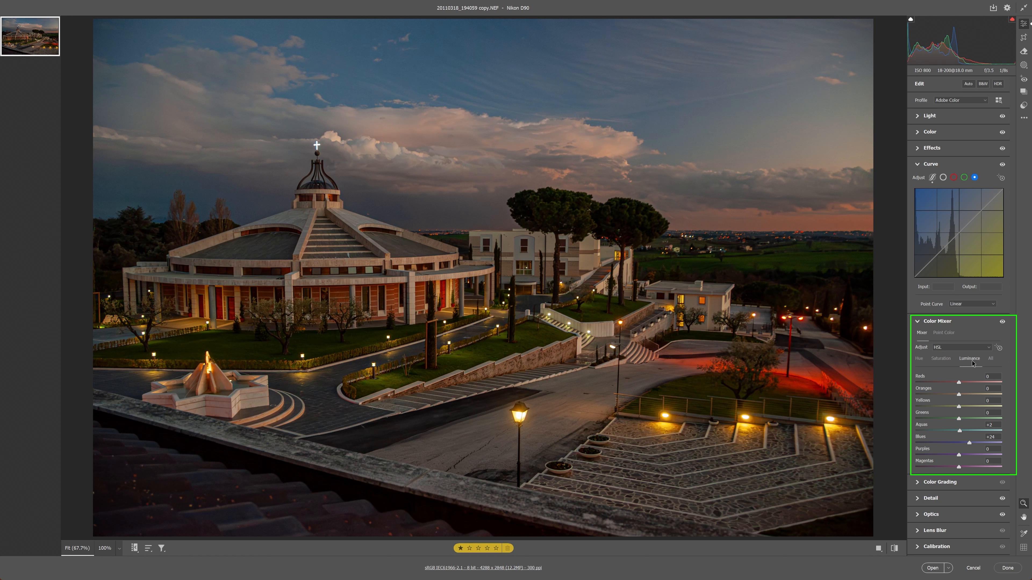
- Use the targeted adjustment on the photo to set saturation to Aquas +1 and Blues +3
left_click(999, 349)
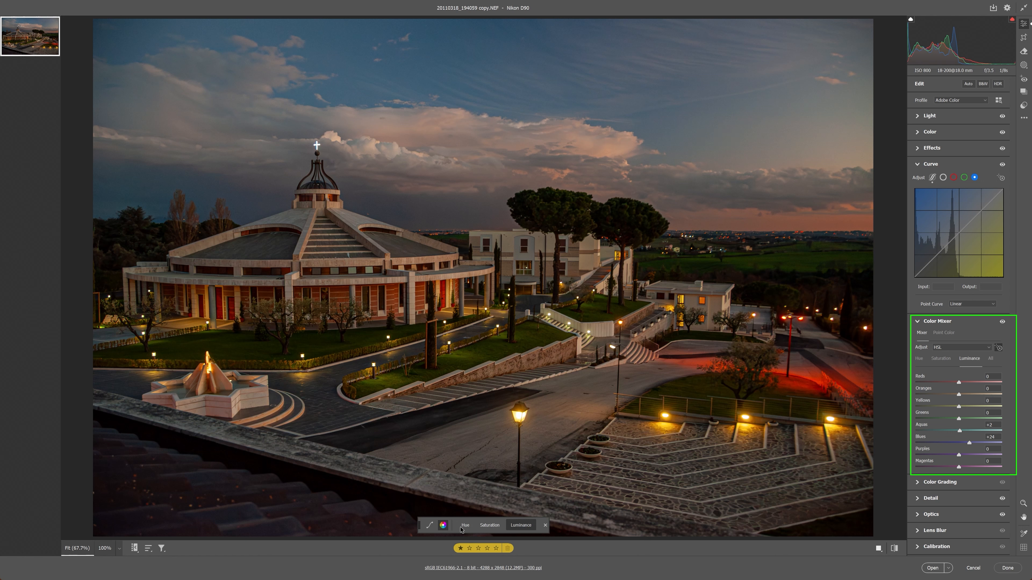
left_click(482, 525)
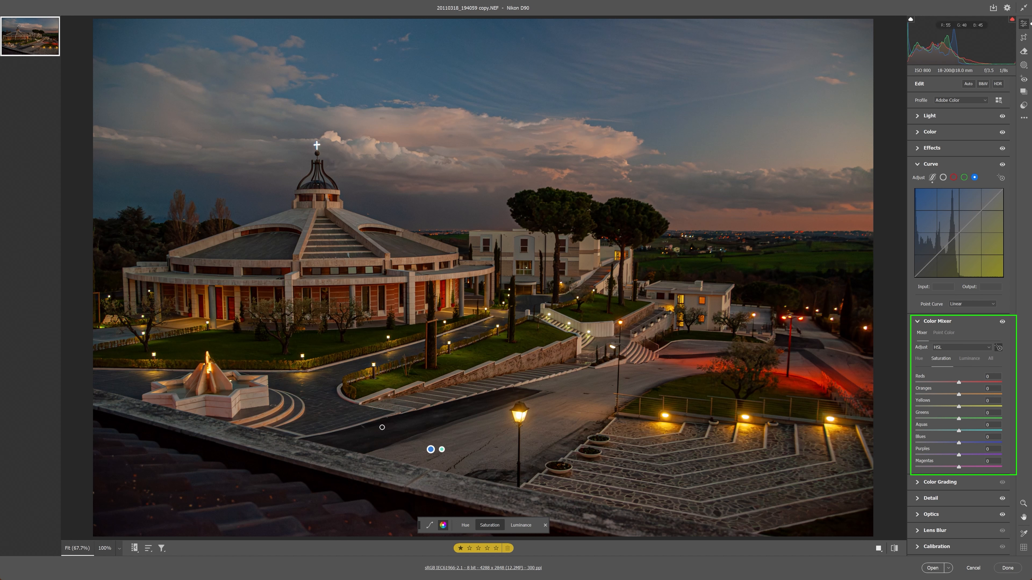
mouse_move(349, 294)
left_mouse_down()
mouse_move(370, 294)
mouse_move(335, 300)
left_mouse_up()
left_click(999, 349)
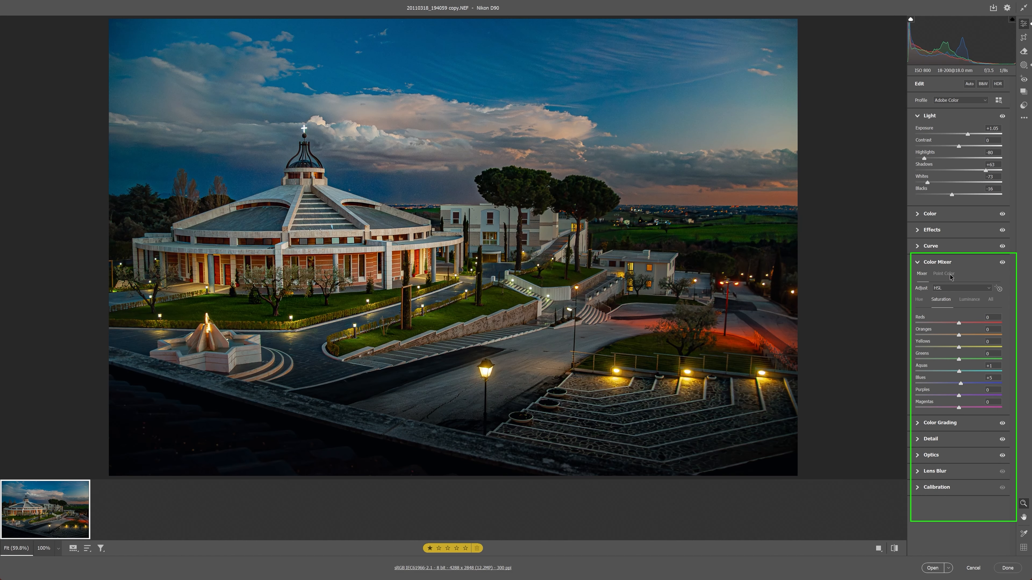
- Open Point Color and examine its color visualization and range controls by collapsing and expanding each
left_click(951, 277)
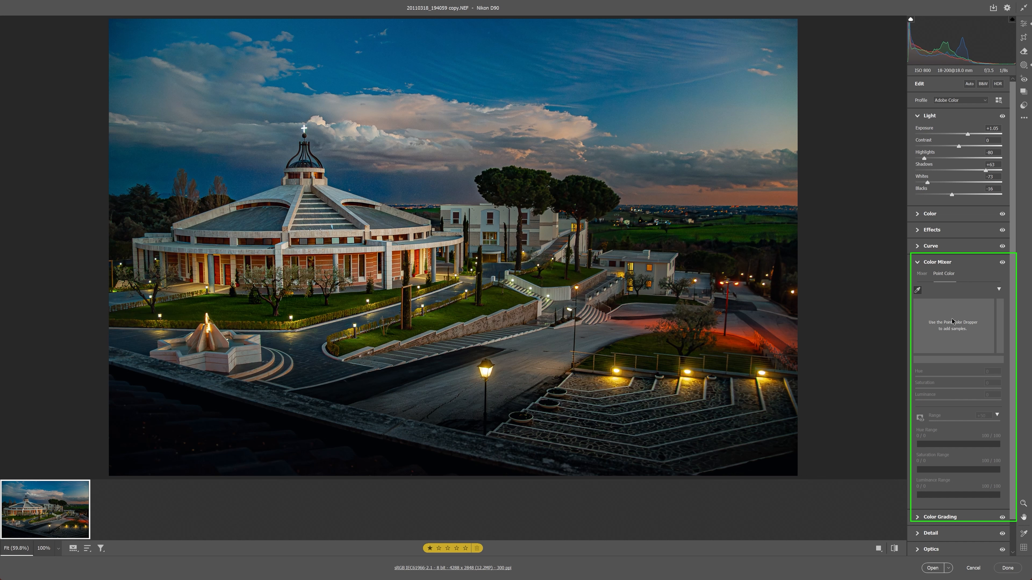
left_click(1000, 289)
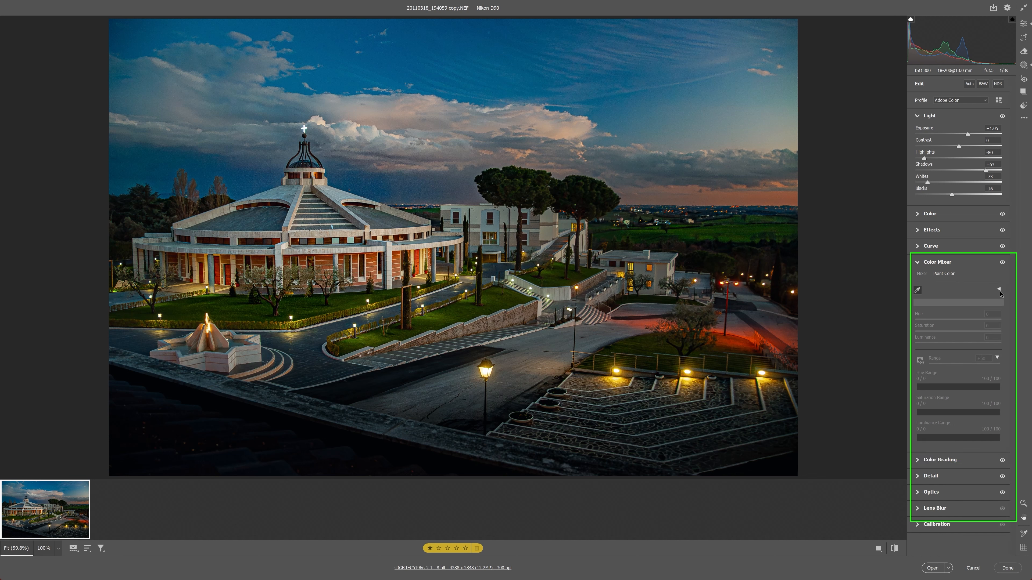
left_click(999, 290)
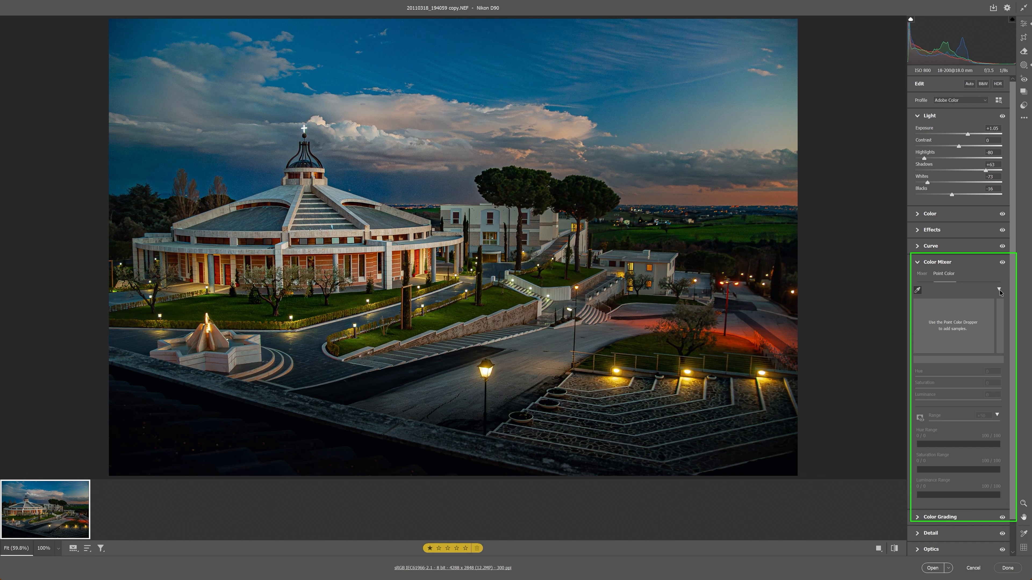
left_click(997, 415)
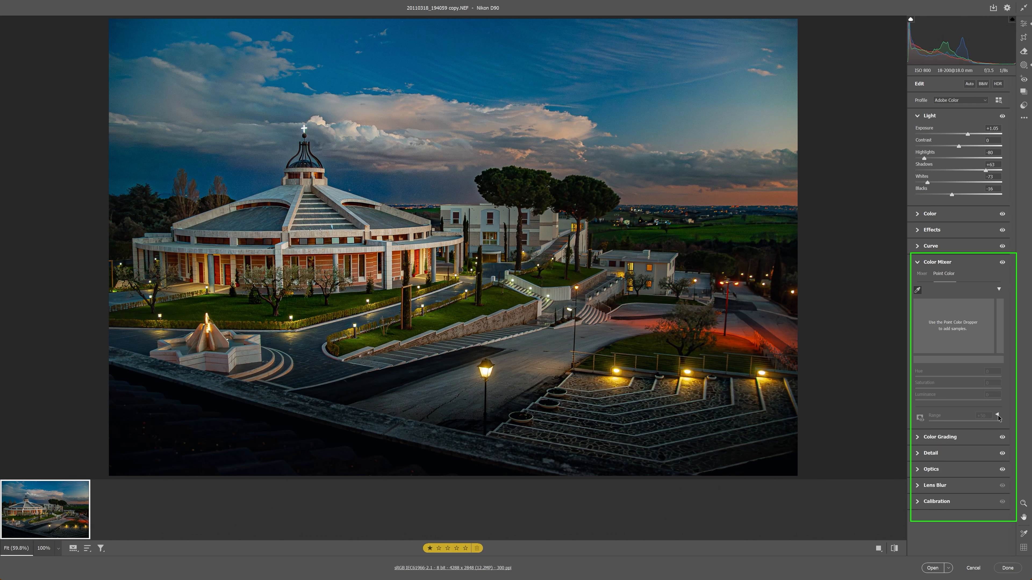
left_click(997, 416)
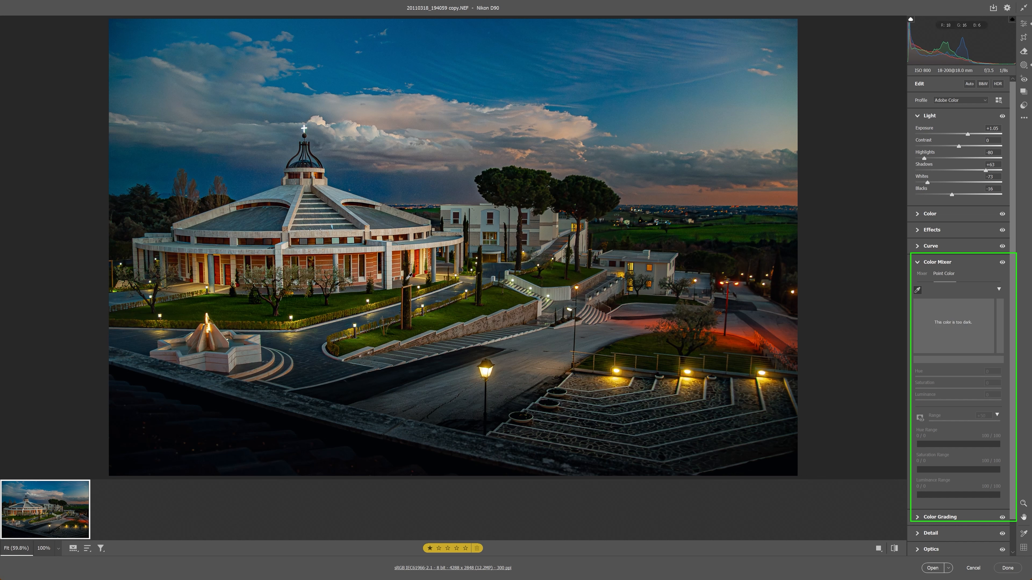
- Sample the blue sky as a point color with hue +71, saturation +1, luminance +10 and range +96
left_click(399, 56)
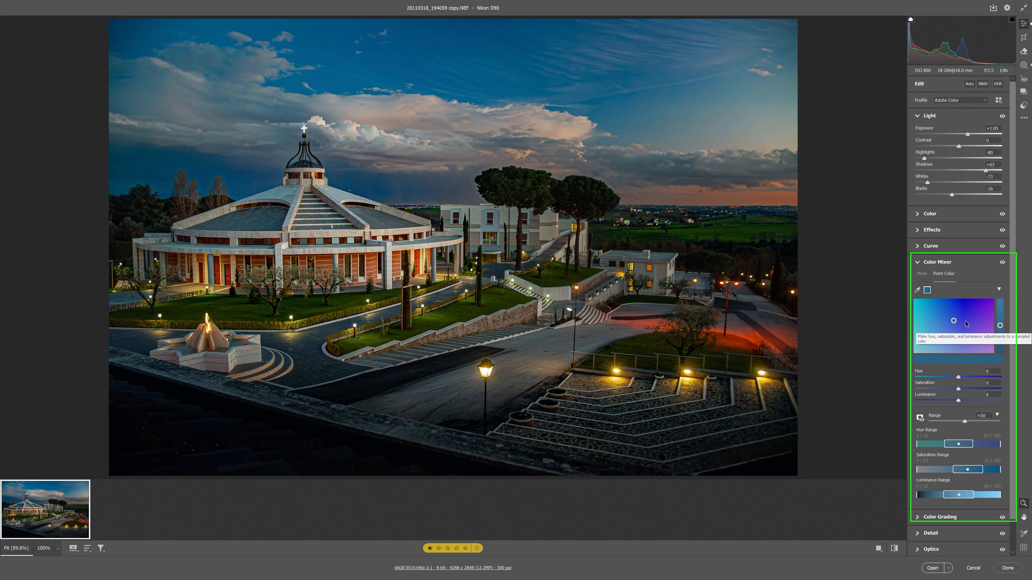
left_click_drag(955, 324, 980, 324)
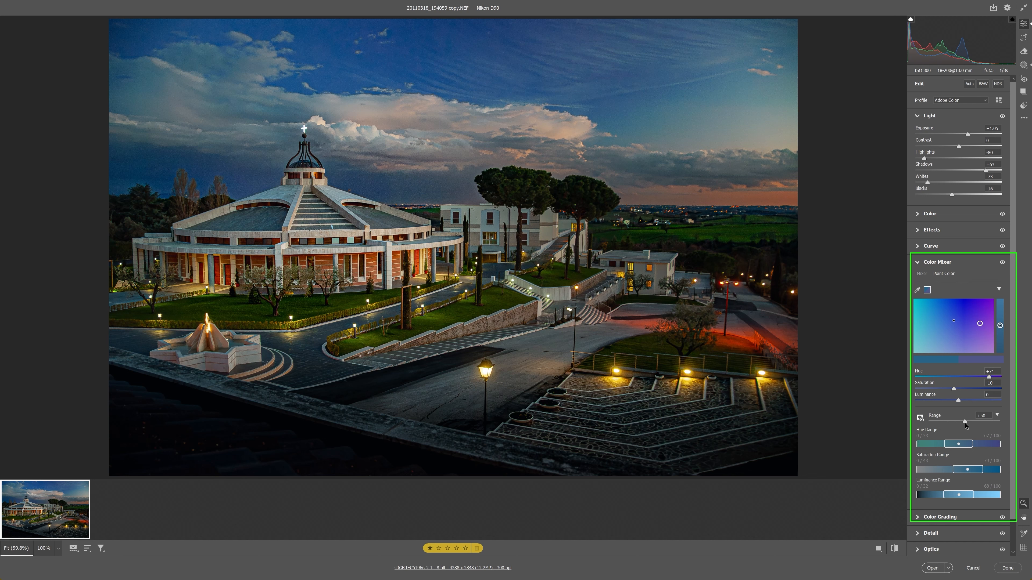
left_click_drag(966, 424, 998, 420)
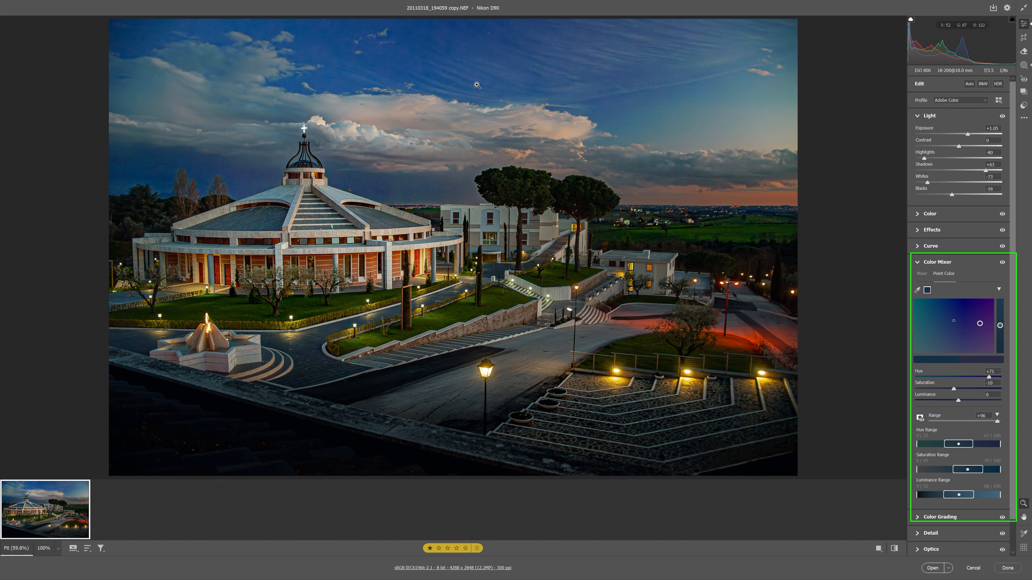
mouse_move(954, 389)
left_mouse_down()
mouse_move(927, 389)
mouse_move(992, 384)
mouse_move(939, 388)
mouse_move(976, 386)
mouse_move(958, 386)
left_mouse_up()
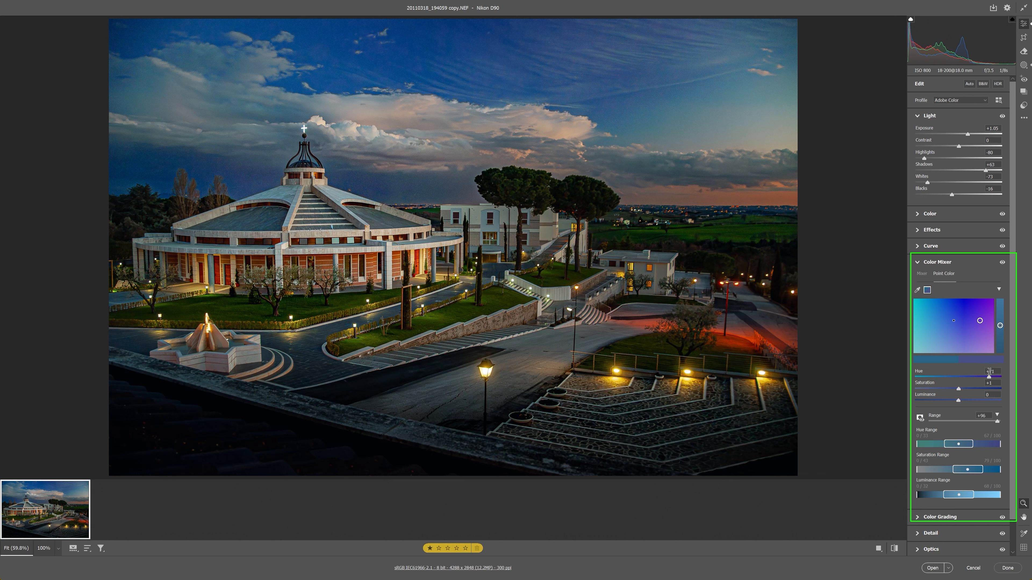
mouse_move(958, 401)
left_mouse_down()
mouse_move(947, 400)
mouse_move(999, 402)
mouse_move(962, 408)
left_mouse_up()
- Extend the sampled blue's hue range toward green and widen its saturation and luminance ranges
mouse_move(946, 447)
left_click_drag(944, 446, 923, 445)
left_click_drag(953, 471, 997, 471)
left_click_drag(942, 495, 996, 496)
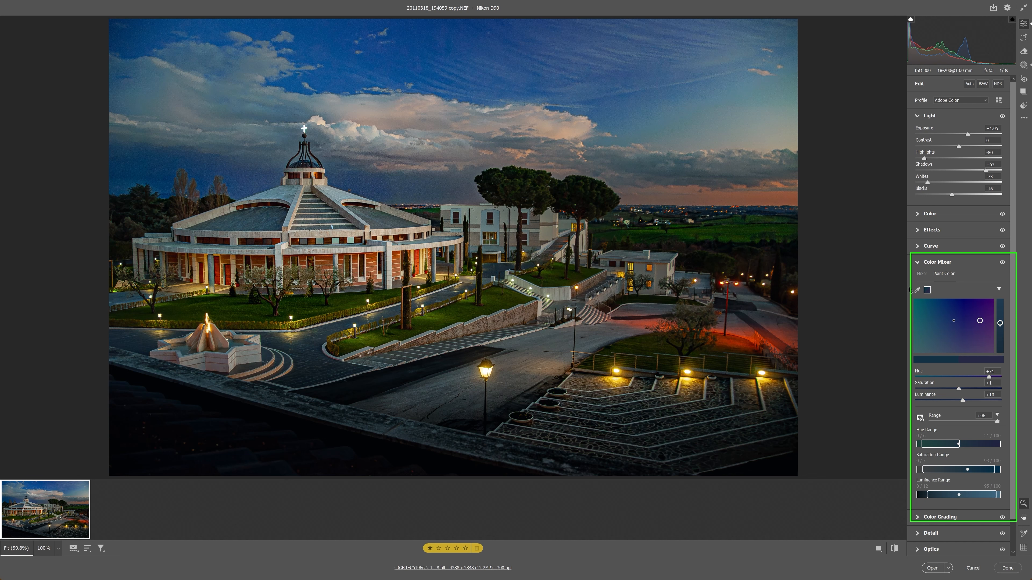
- Sample the red of the church facade as a second point color with hue -2, saturation +45 and luminance -74
left_click(917, 291)
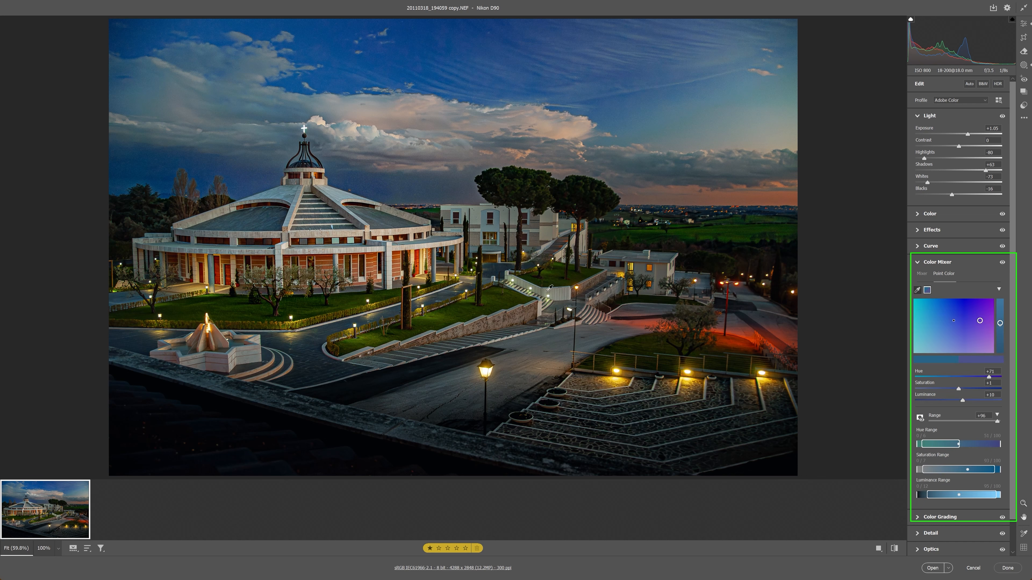
left_click(331, 256)
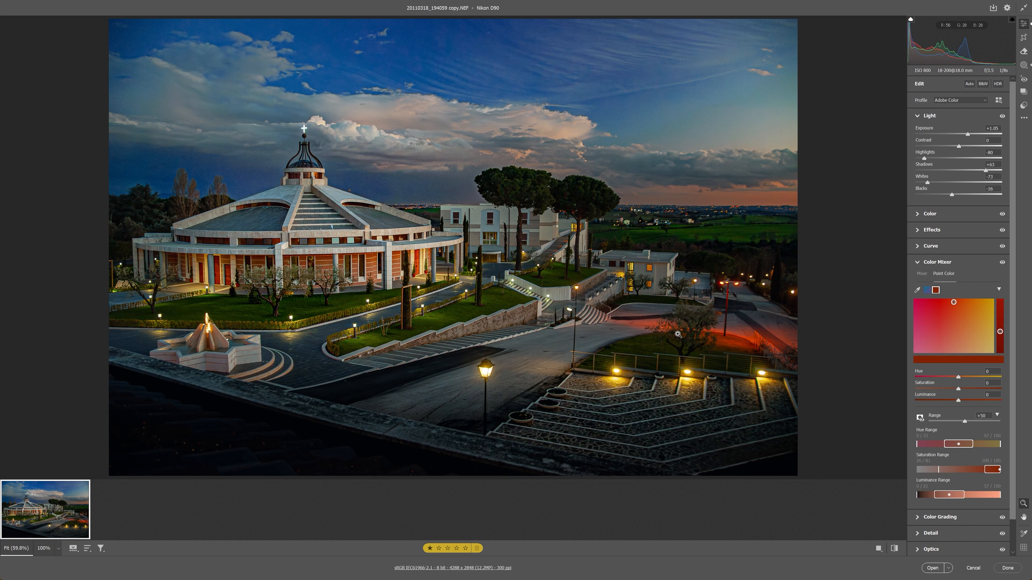
mouse_move(954, 321)
left_mouse_down()
mouse_move(921, 323)
mouse_move(951, 306)
left_mouse_up()
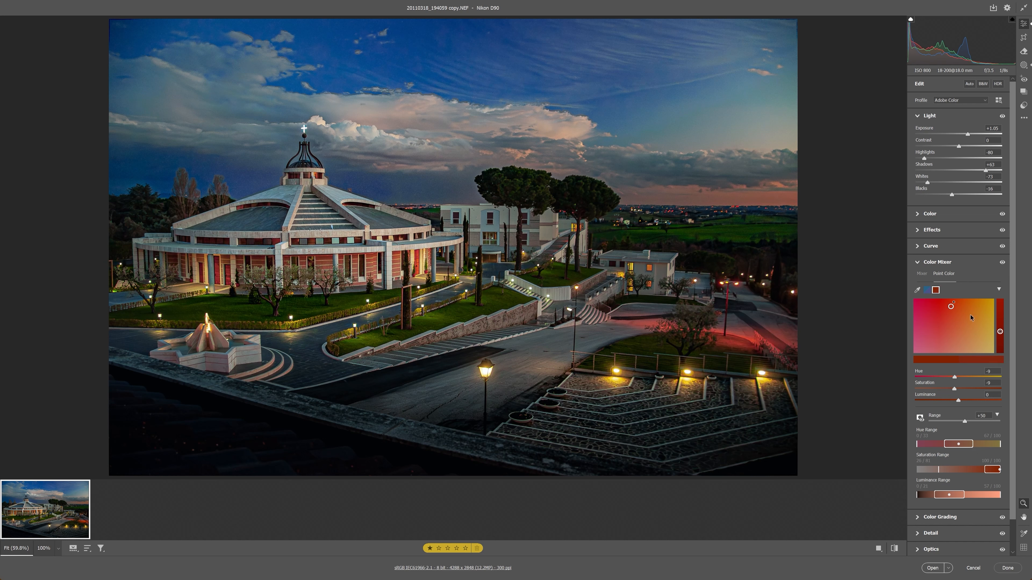
mouse_move(1000, 333)
left_mouse_down()
mouse_move(1000, 319)
mouse_move(999, 347)
left_mouse_up()
mouse_move(954, 377)
left_mouse_down()
mouse_move(932, 377)
mouse_move(978, 389)
mouse_move(949, 380)
mouse_move(958, 375)
left_mouse_up()
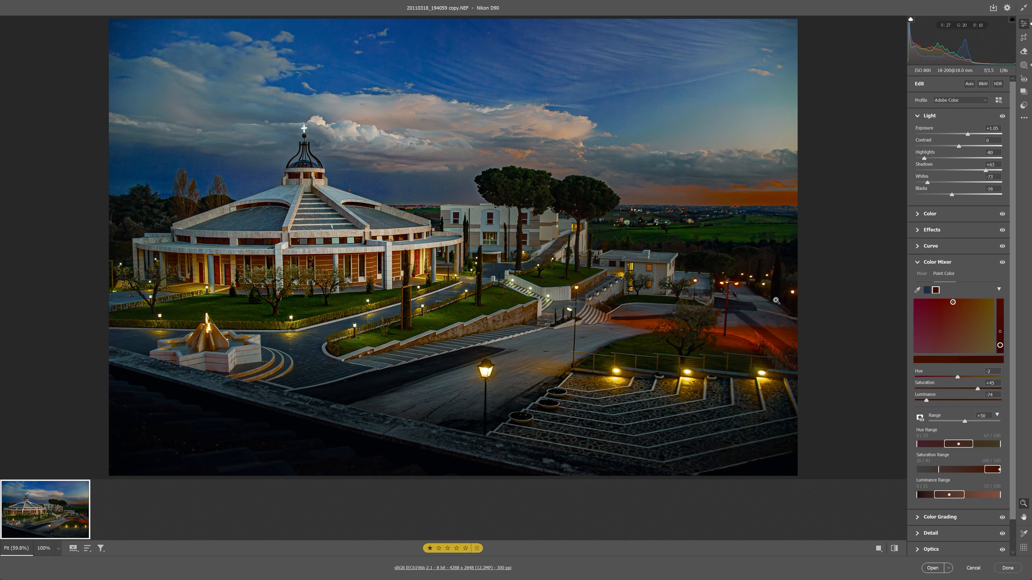
- Delete the blue and the red point color swatches
right_click(929, 292)
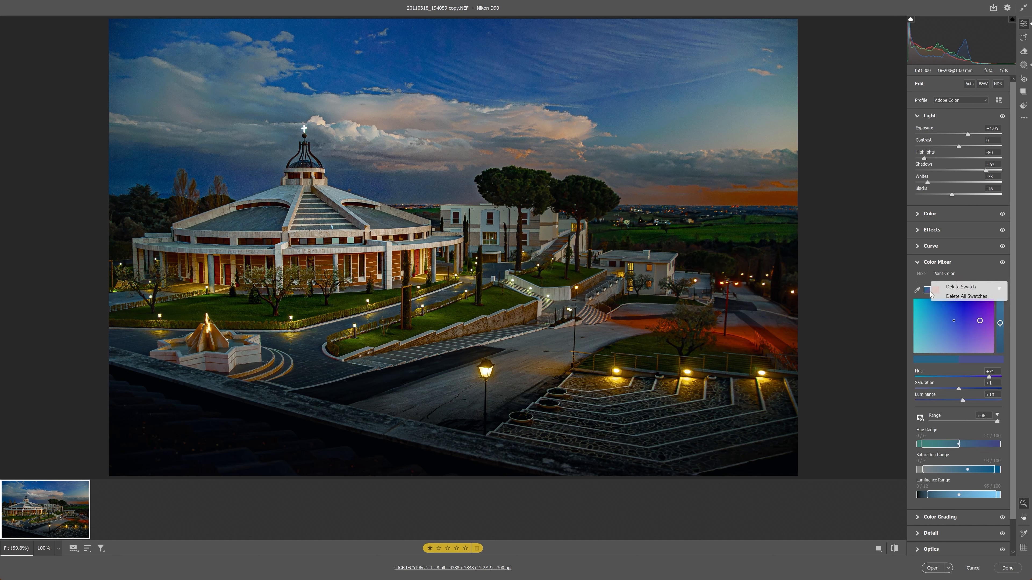
left_click(951, 287)
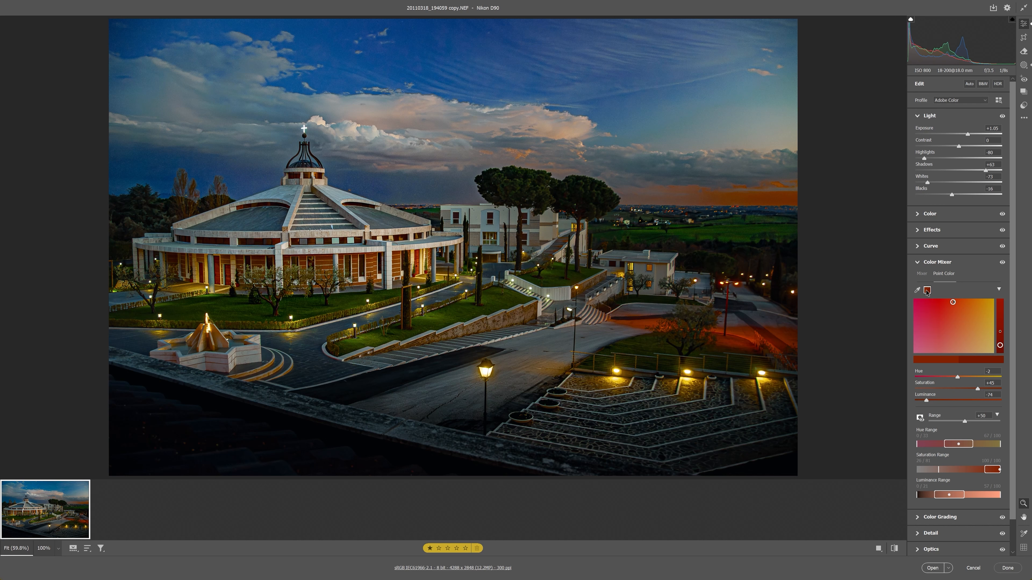
right_click(927, 292)
left_click(945, 287)
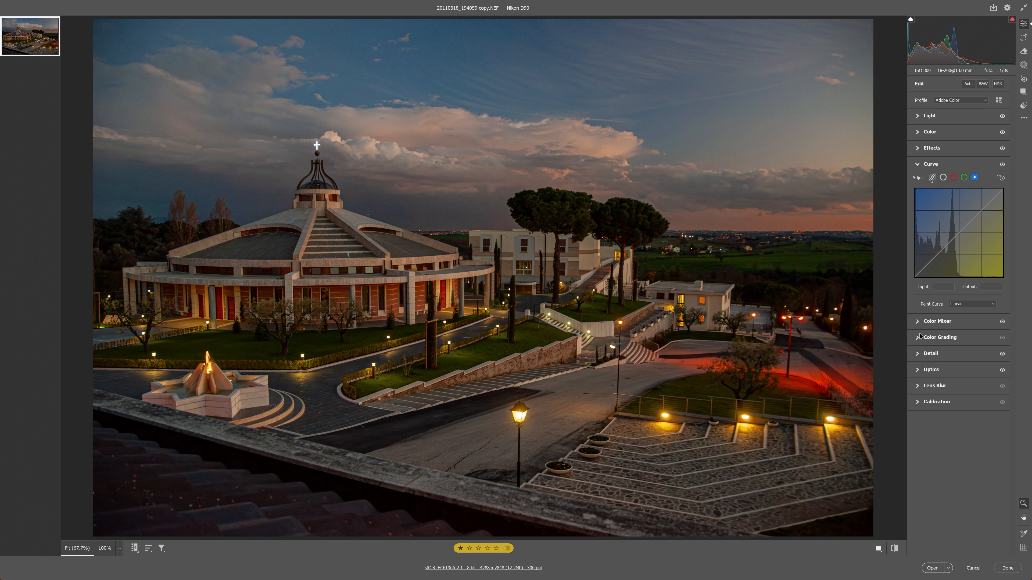
- Color grade midtones yellow (hue 58, saturation 66), shadows blue (hue 228, saturation 72) and highlights teal (hue 157, saturation 77)
left_click(920, 338)
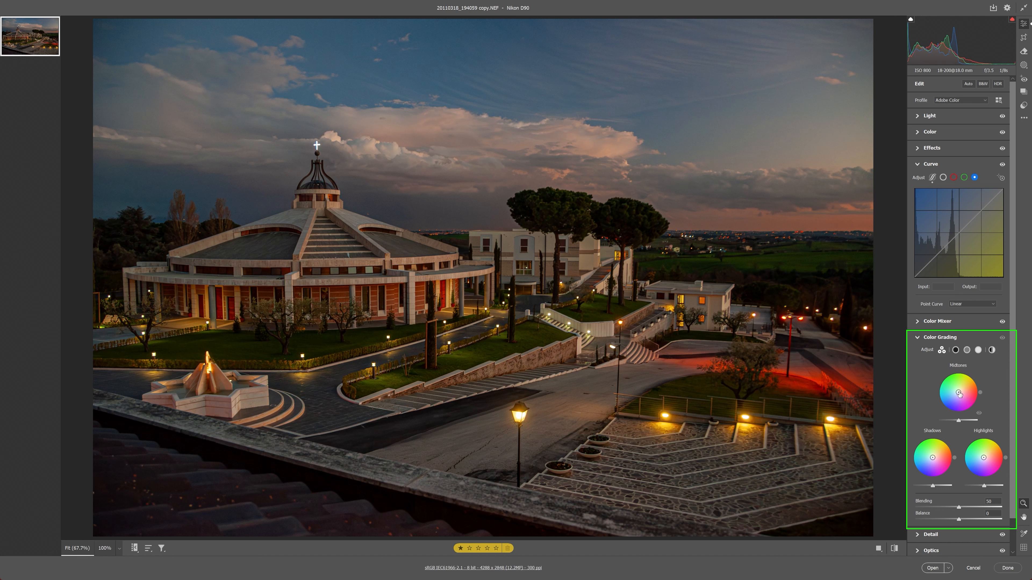
left_click_drag(959, 394, 964, 382)
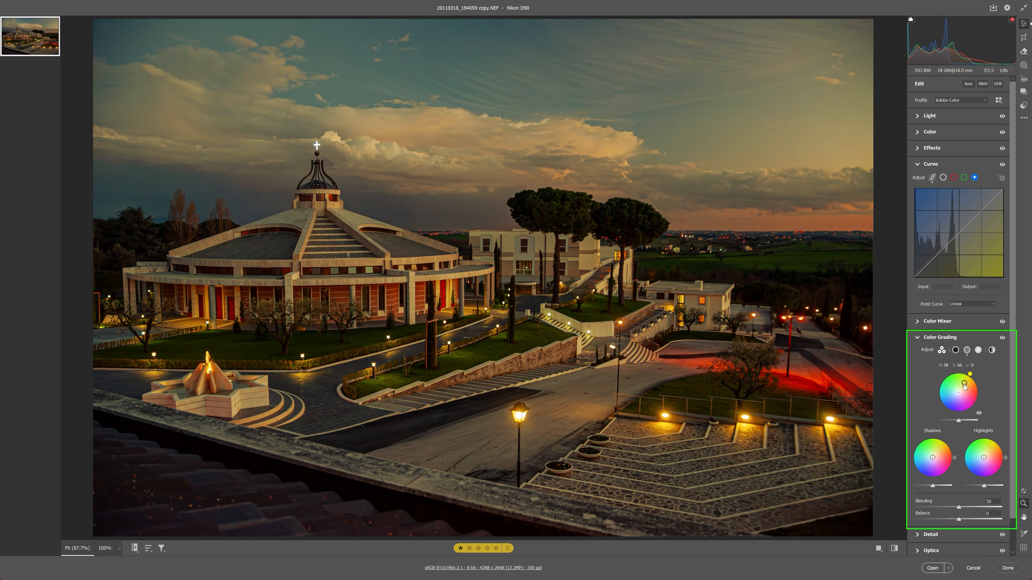
left_click_drag(932, 458, 925, 466)
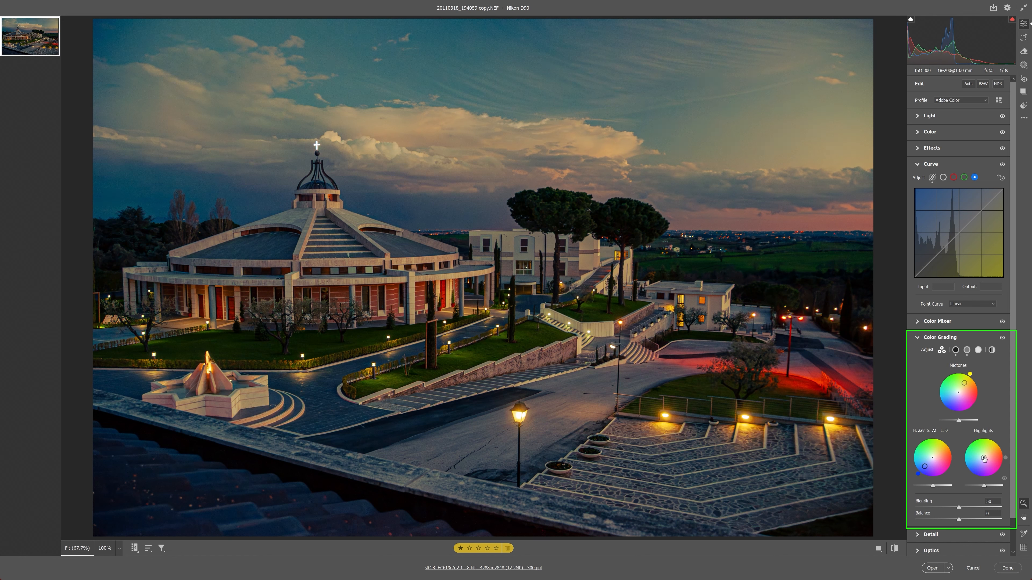
left_click_drag(983, 458, 972, 453)
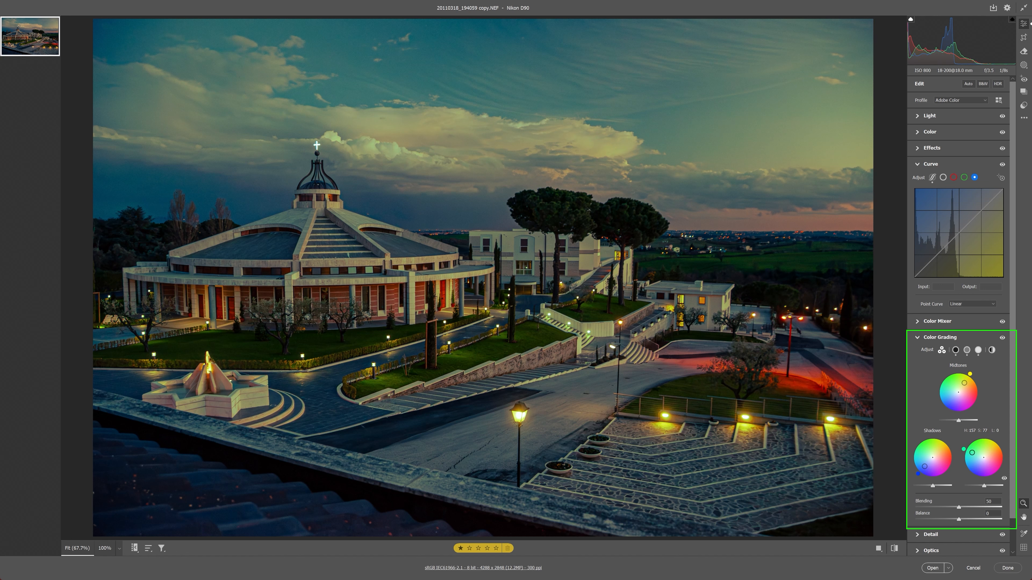
- Compare the graded photo side by side with the original, copy the current settings to Before, and return to the single view
left_click(879, 549)
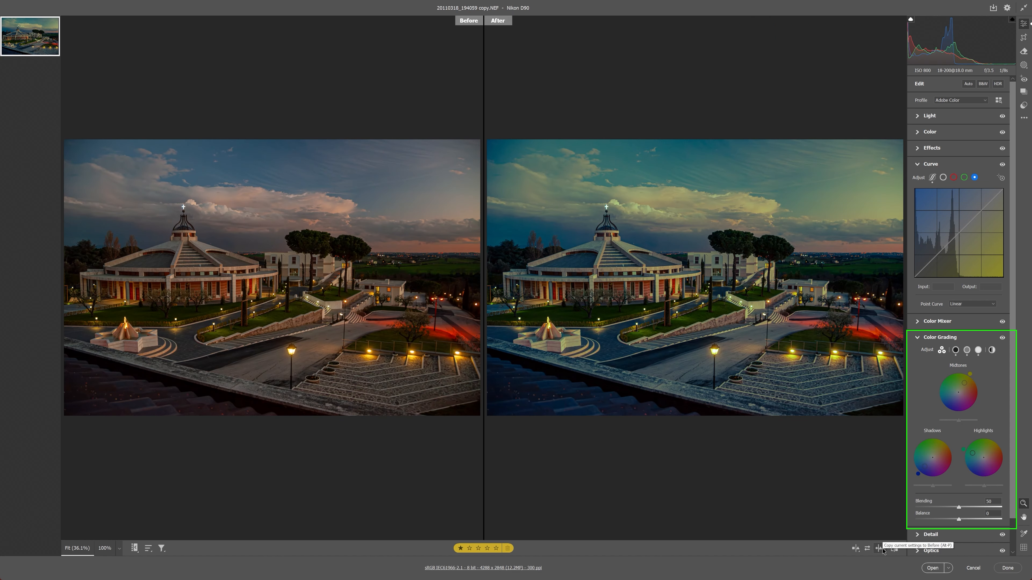
left_click(879, 549)
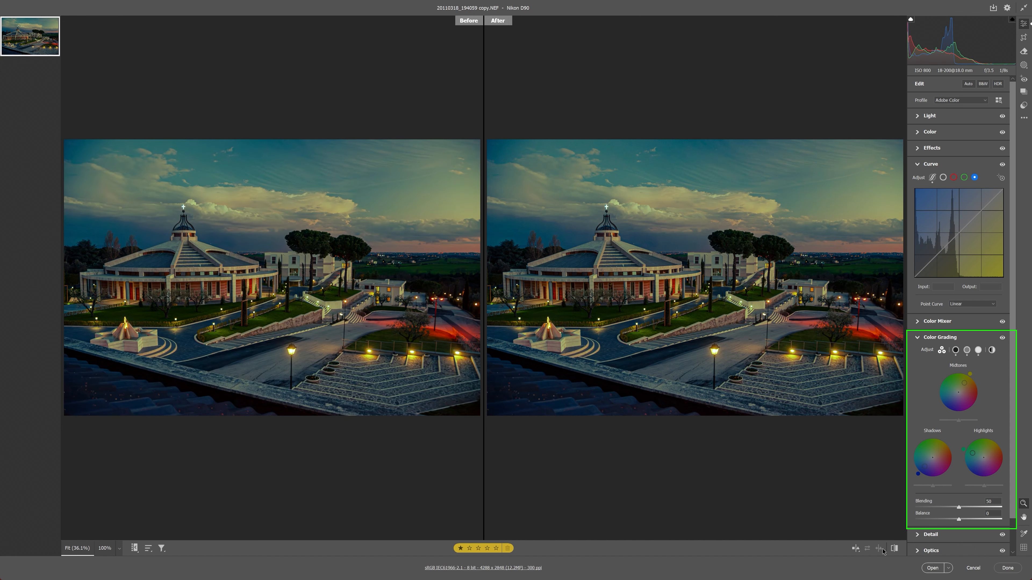
left_click(856, 547)
left_click(874, 490)
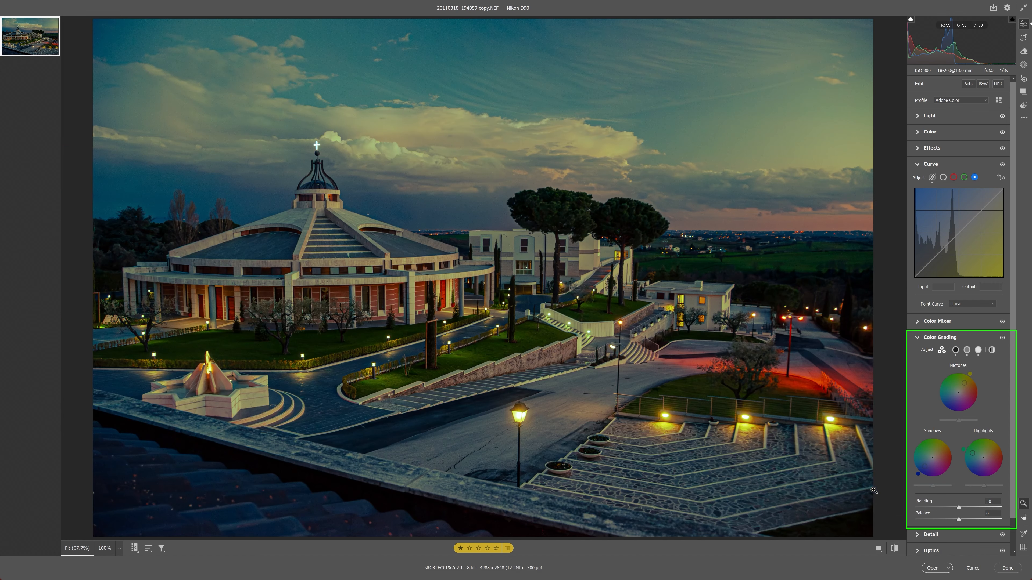
- Reset the highlights, shadows and midtones color grading wheels to neutral
double_click(973, 455)
double_click(924, 467)
double_click(965, 384)
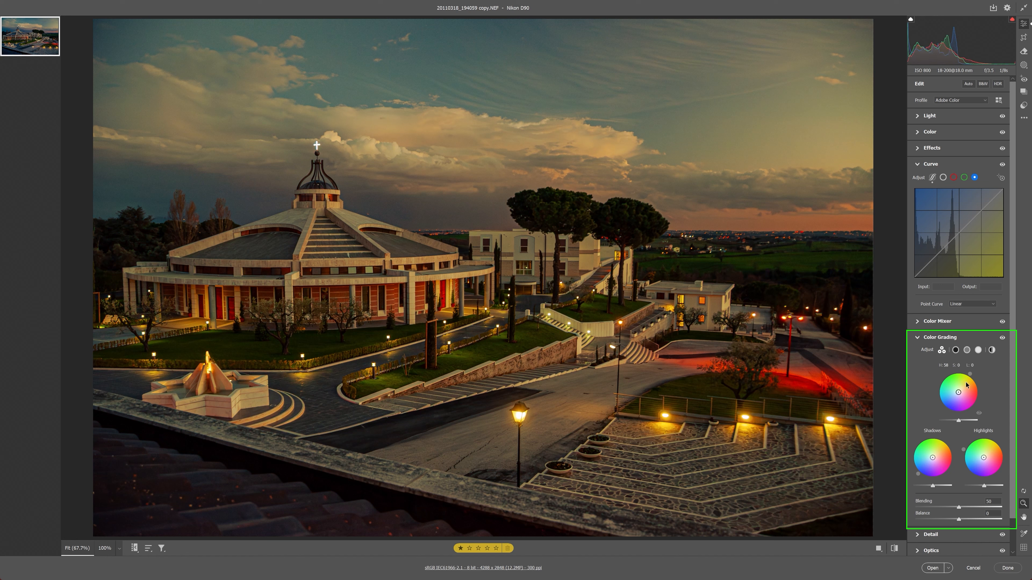
- Tint the whole photo blue with global color grading at hue 214 and saturation 46, and slightly lower the global luminance
left_click(956, 350)
left_click(968, 350)
left_click(979, 350)
left_click(992, 350)
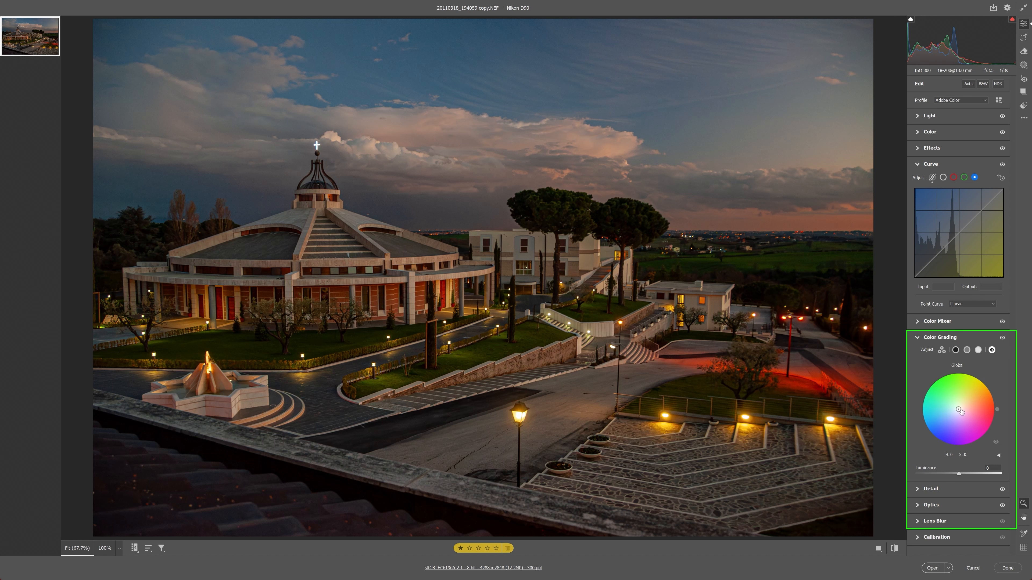
mouse_move(959, 411)
left_mouse_down()
mouse_move(965, 397)
mouse_move(944, 419)
left_mouse_up()
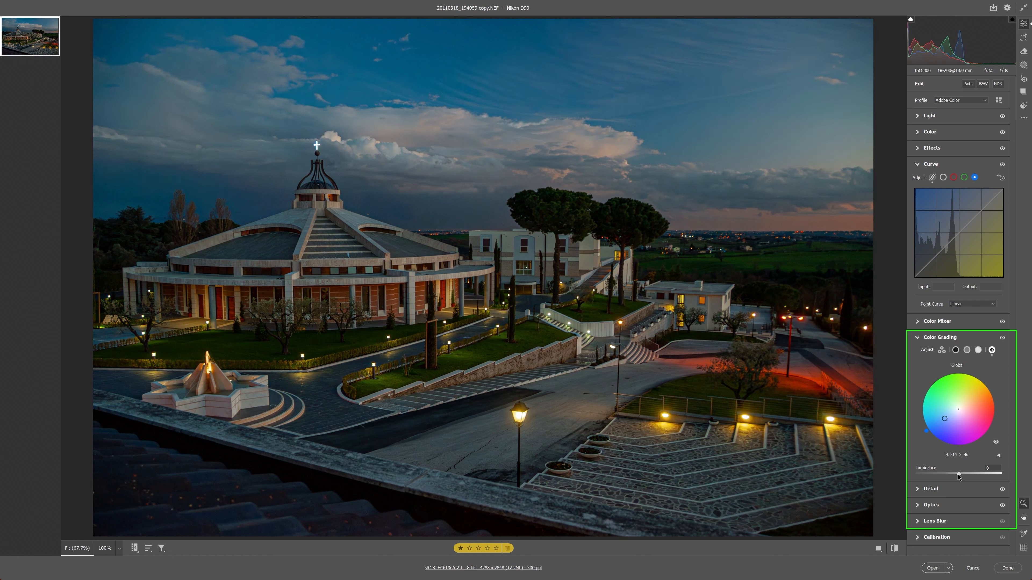
mouse_move(959, 474)
left_mouse_down()
mouse_move(972, 475)
mouse_move(951, 474)
left_mouse_up()
- Tint the shadows strong blue in the three-way color grading and set blending to 54, keeping balance at 0
left_click(943, 351)
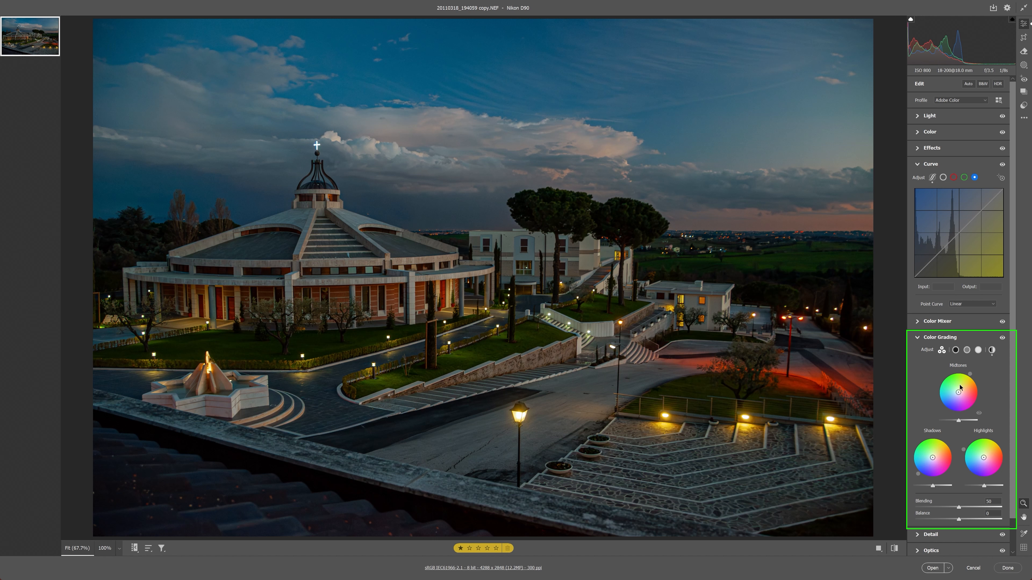
mouse_move(933, 459)
left_mouse_down()
mouse_move(923, 488)
mouse_move(935, 489)
mouse_move(935, 477)
left_mouse_up()
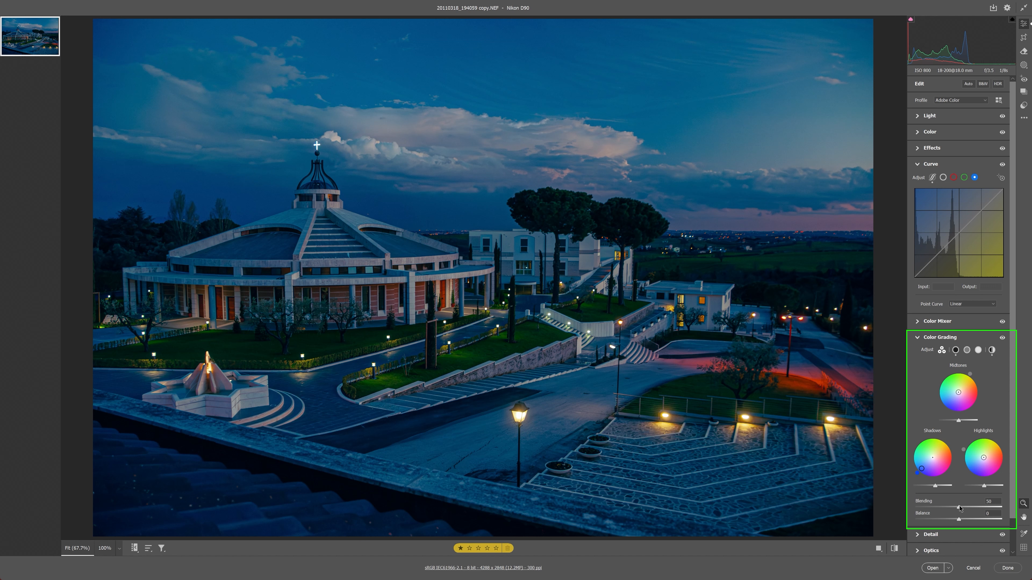
mouse_move(960, 508)
left_mouse_down()
mouse_move(929, 507)
mouse_move(988, 504)
mouse_move(942, 504)
mouse_move(966, 504)
mouse_move(936, 522)
mouse_move(957, 522)
mouse_move(964, 511)
mouse_move(918, 513)
mouse_move(985, 516)
mouse_move(966, 509)
left_mouse_up()
double_click(975, 517)
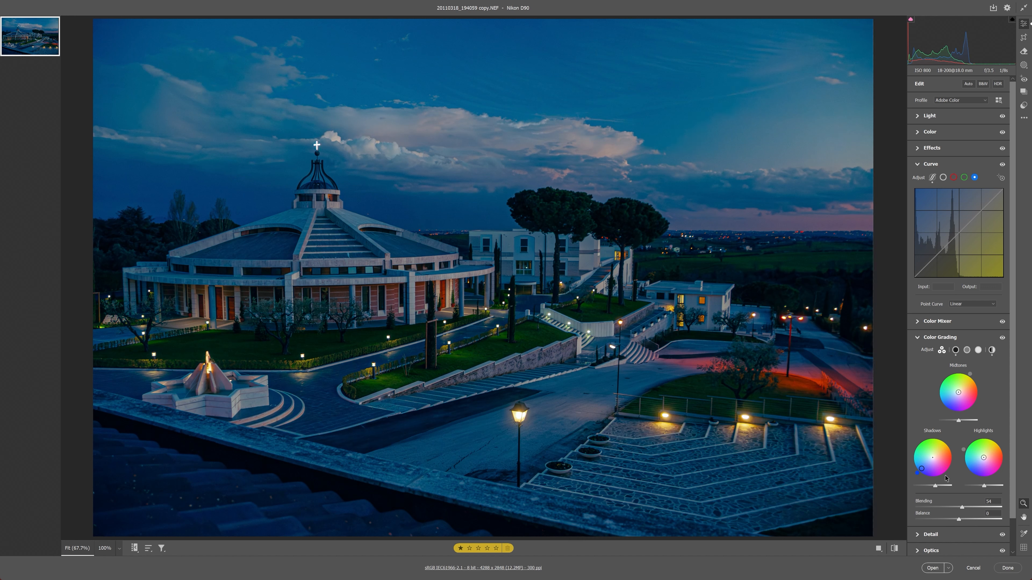
- Reset the shadows and midtones color wheels to neutral and close the color grading settings
double_click(920, 470)
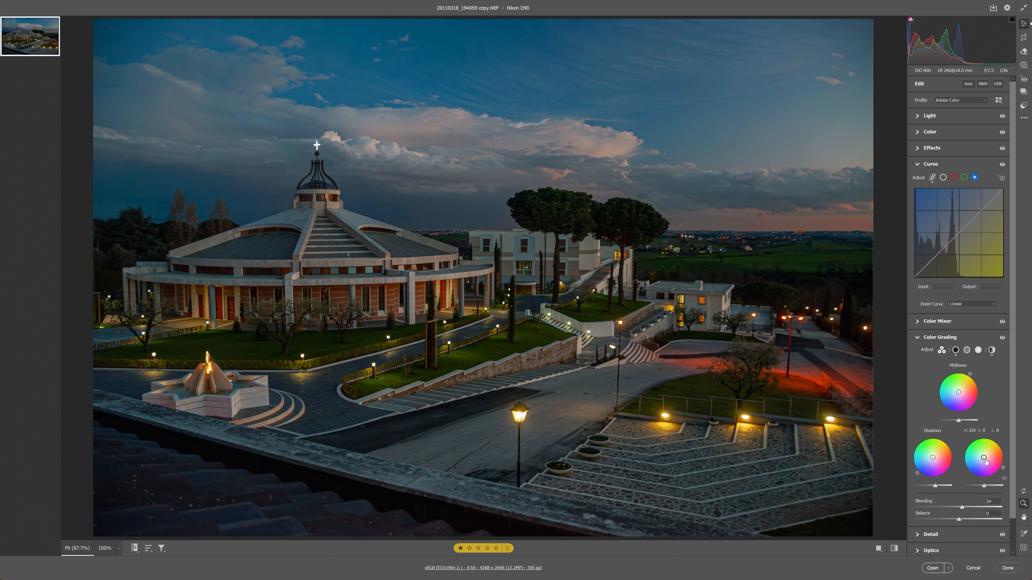
left_click_drag(958, 392, 957, 390)
double_click(957, 390)
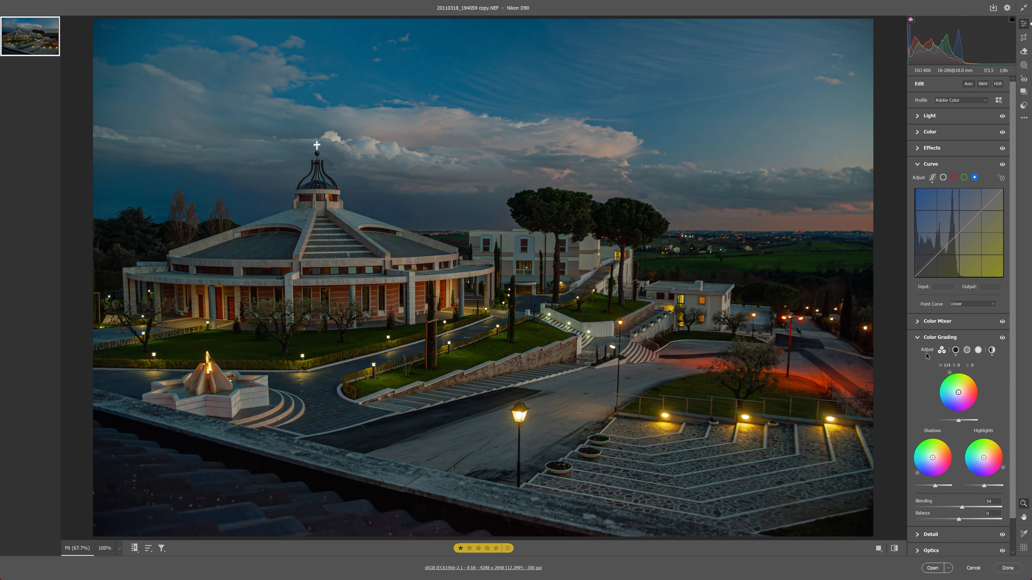
left_click(916, 340)
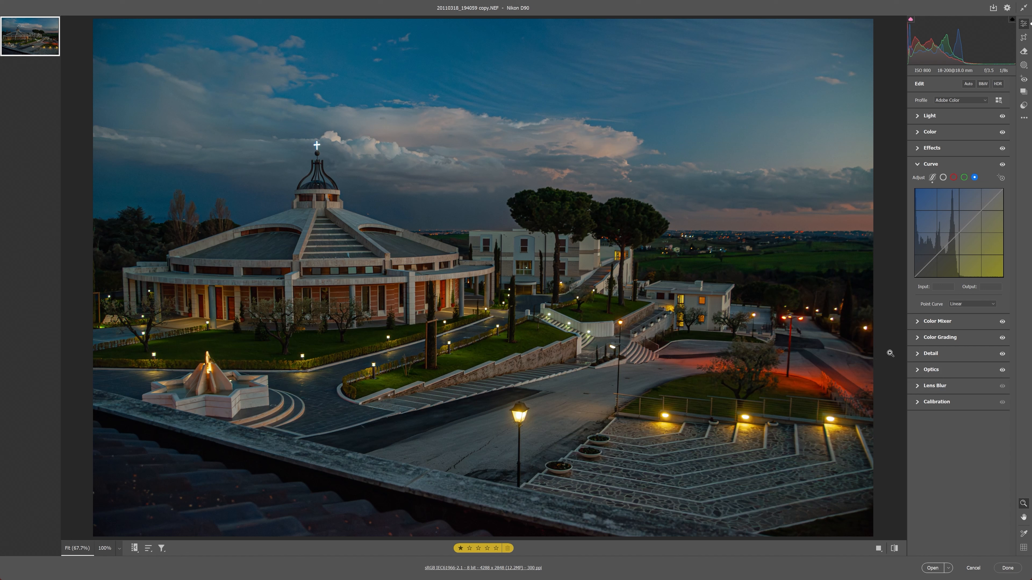
- Set the sharpening amount to 89 and its radius to 1.2, after trying 149 with radius 3.0 on the building
left_click(917, 354)
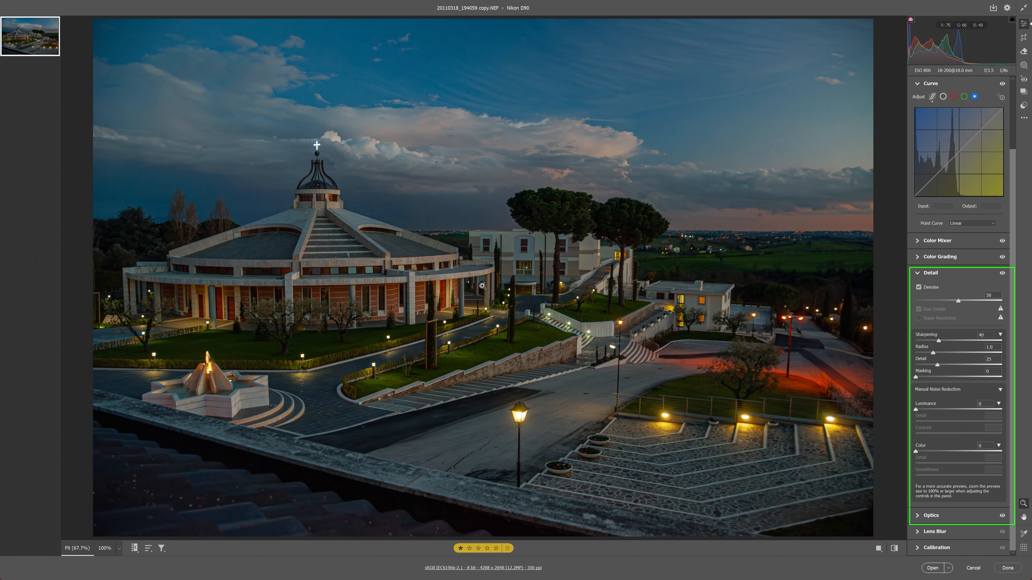
left_click_drag(426, 279, 496, 319)
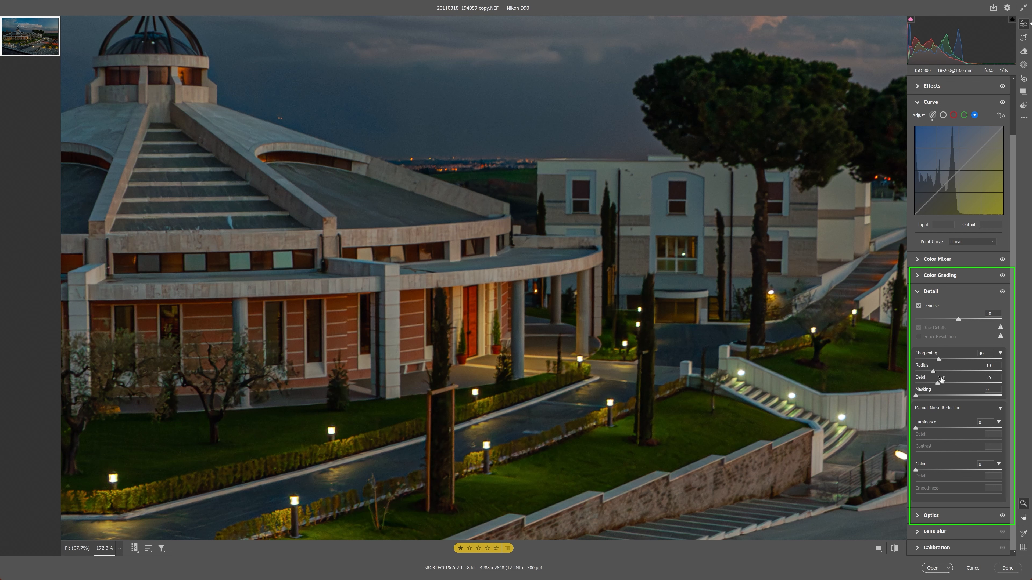
left_click_drag(934, 371, 1016, 377)
left_click_drag(938, 360, 1003, 362)
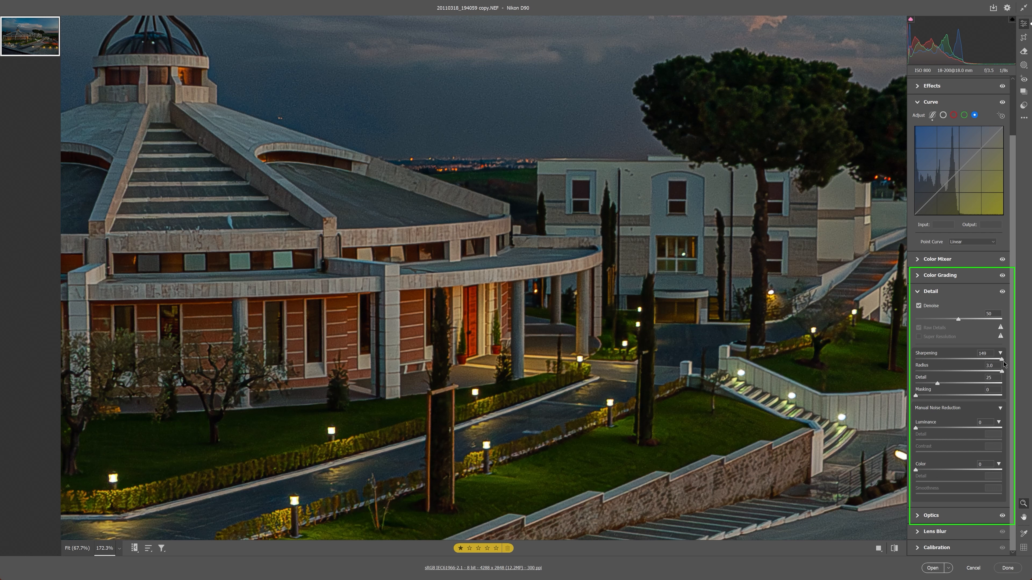
left_click_drag(1003, 362, 936, 372)
left_click_drag(998, 362, 964, 365)
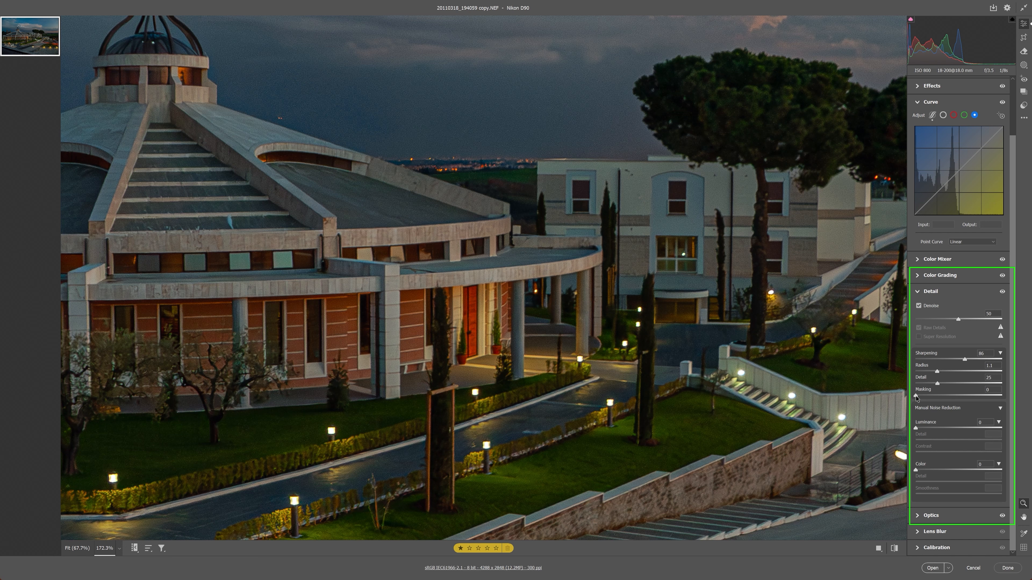
left_click_drag(964, 359, 940, 371)
left_click(862, 375)
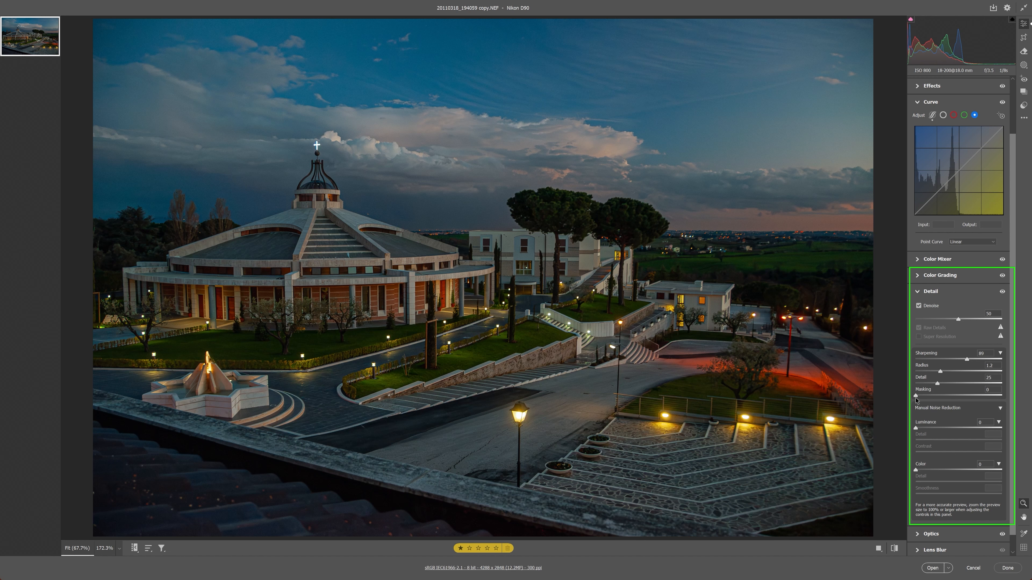
- Set the sharpening masking to 68 while previewing the black-and-white edge mask
mouse_move(916, 398)
left_mouse_down()
mouse_move(986, 398)
mouse_move(914, 396)
left_mouse_up()
key("alt")
left_click_drag(917, 397, 970, 401)
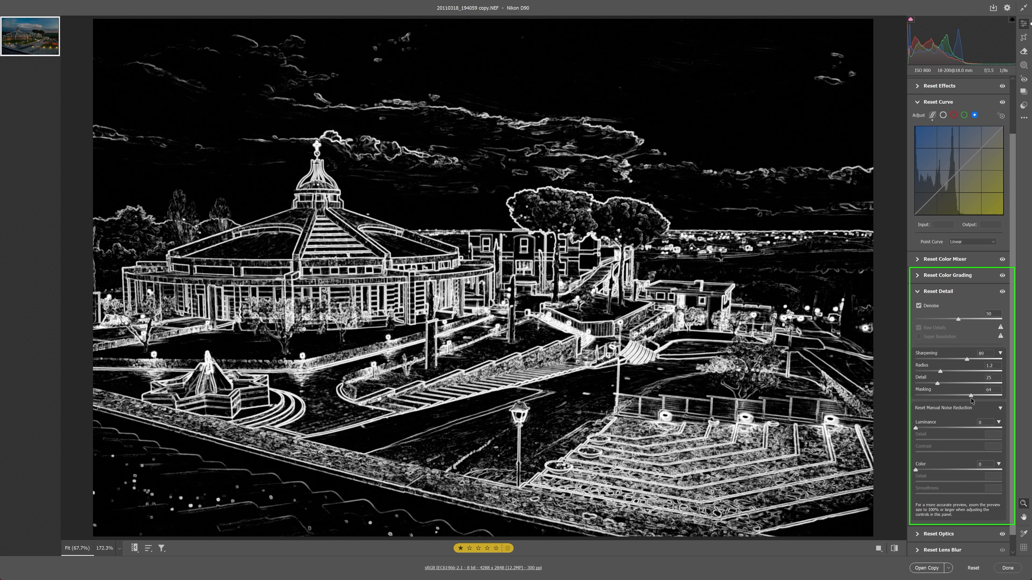
left_click_drag(971, 398, 974, 398)
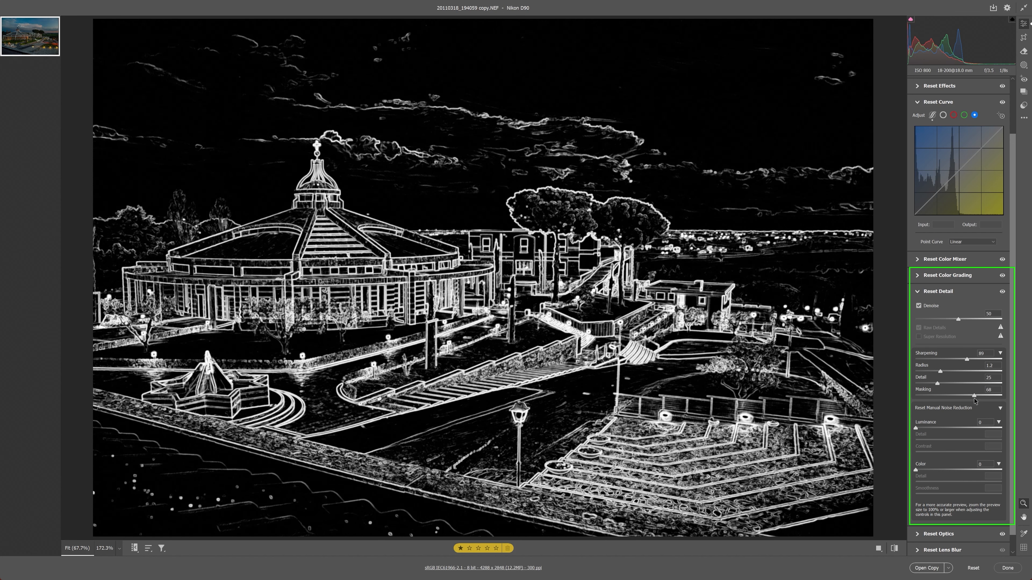
- Set the sharpening amount to 95, its radius to 1.4 and its detail to about 32
key("alt")
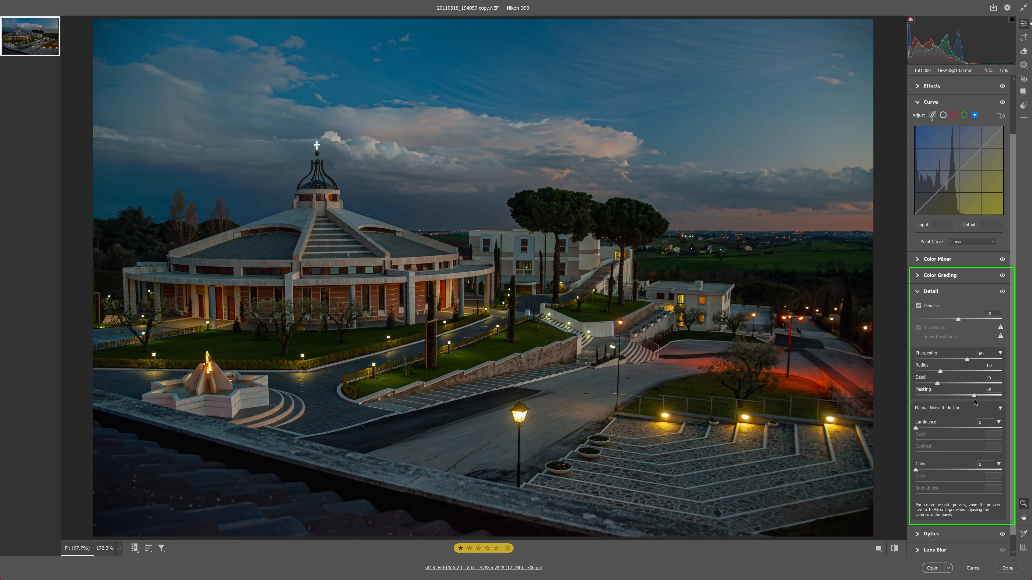
left_click_drag(966, 359, 944, 384)
- Compare the before and after versions side by side, examining the church dome, roof and brick facade up close
left_click(879, 549)
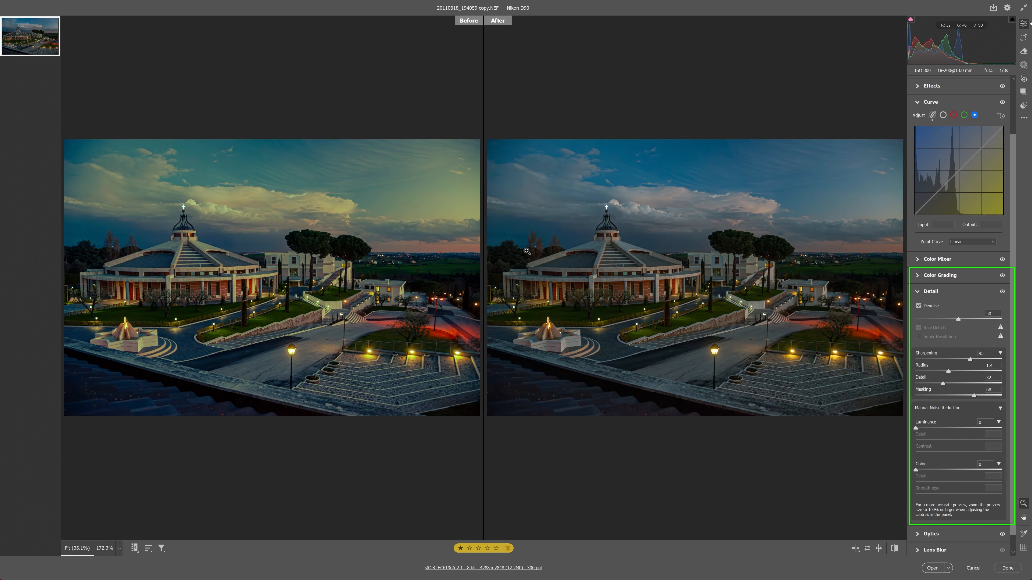
left_click(569, 254)
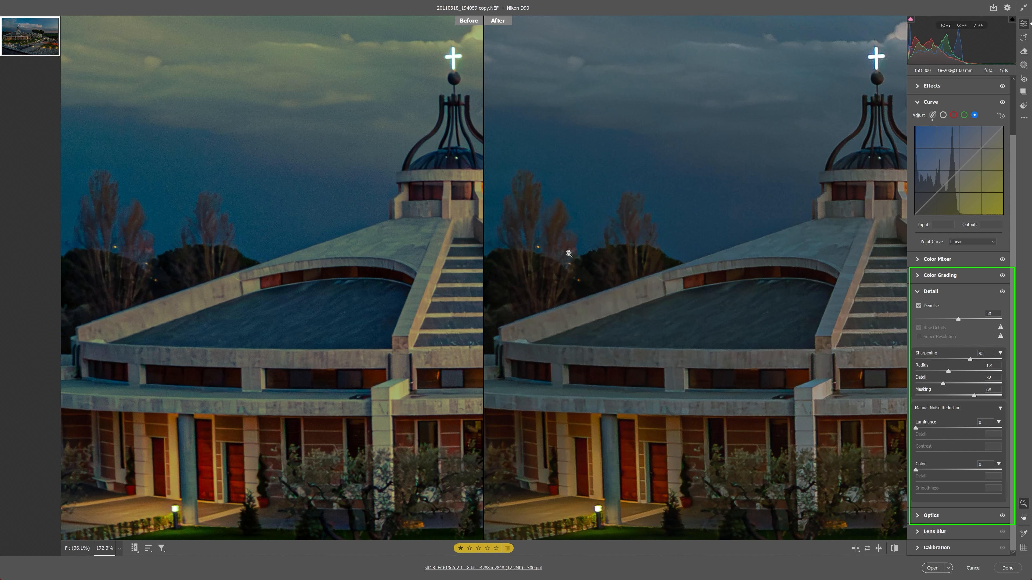
key("h")
left_click_drag(777, 353, 595, 292)
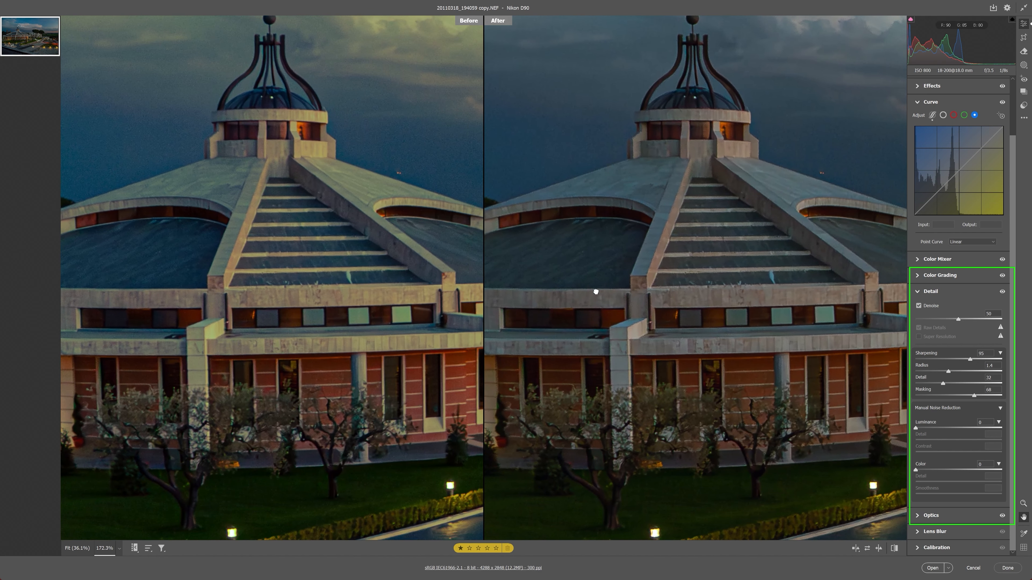
left_click_drag(796, 327, 734, 311)
key("z")
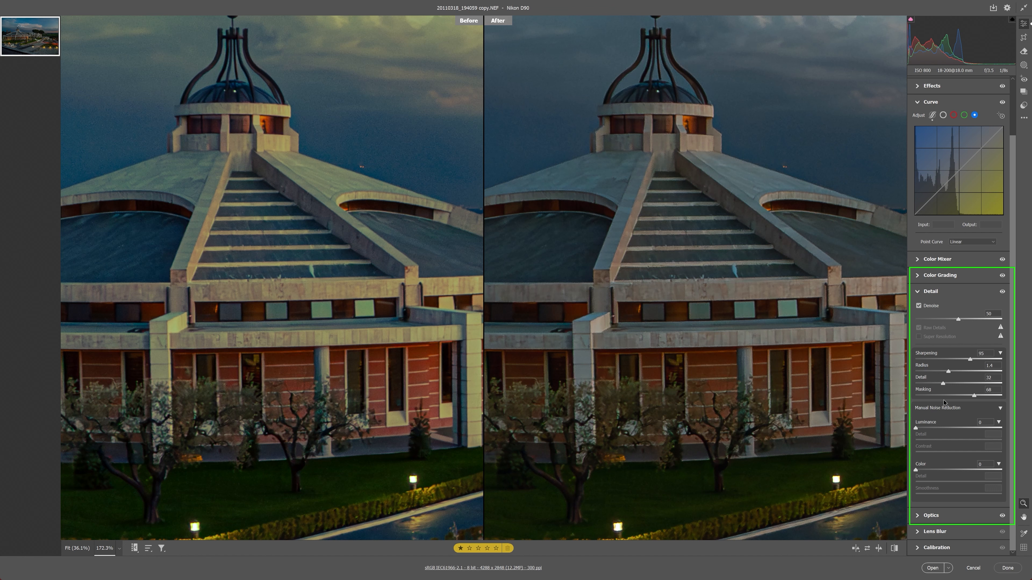
- Set the sharpening masking to 38, the amount to 109 and the radius to 1.6
left_click_drag(974, 395, 947, 395)
left_click_drag(970, 360, 956, 369)
- Check the whole photo in the comparison, return to the single-image view and close the detail settings
left_click(739, 206)
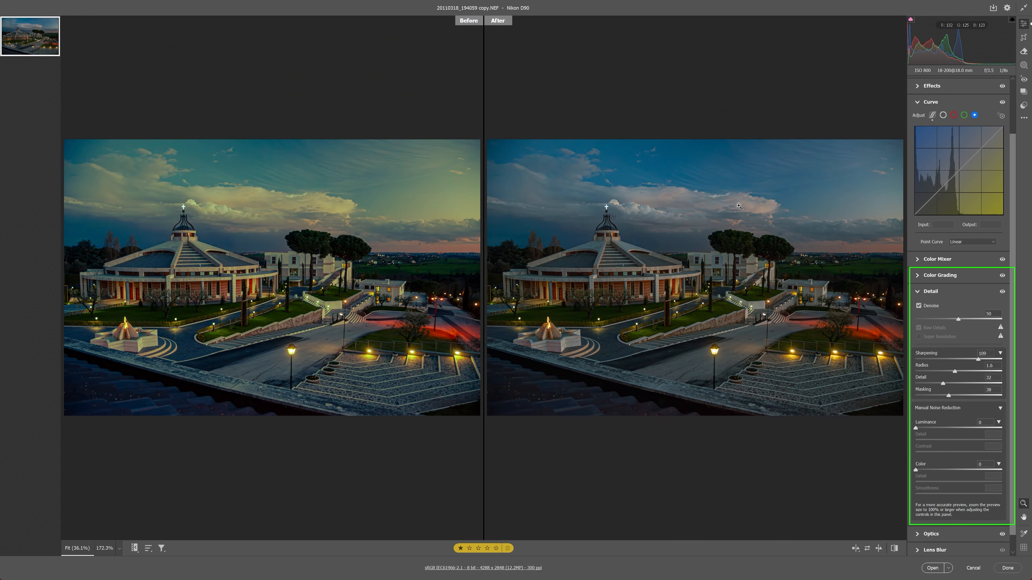
left_click(1023, 37)
left_click(1025, 26)
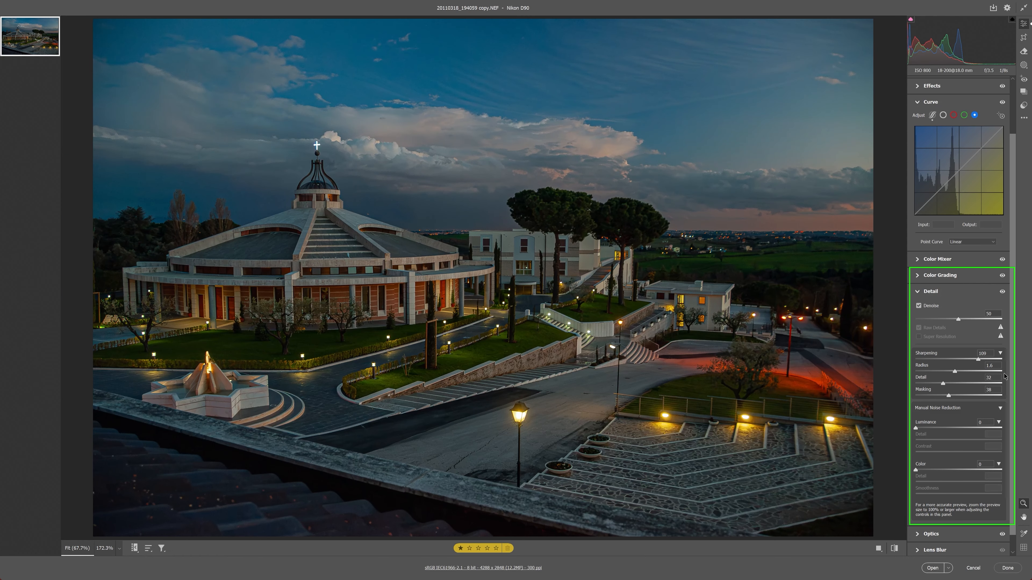
left_click(918, 292)
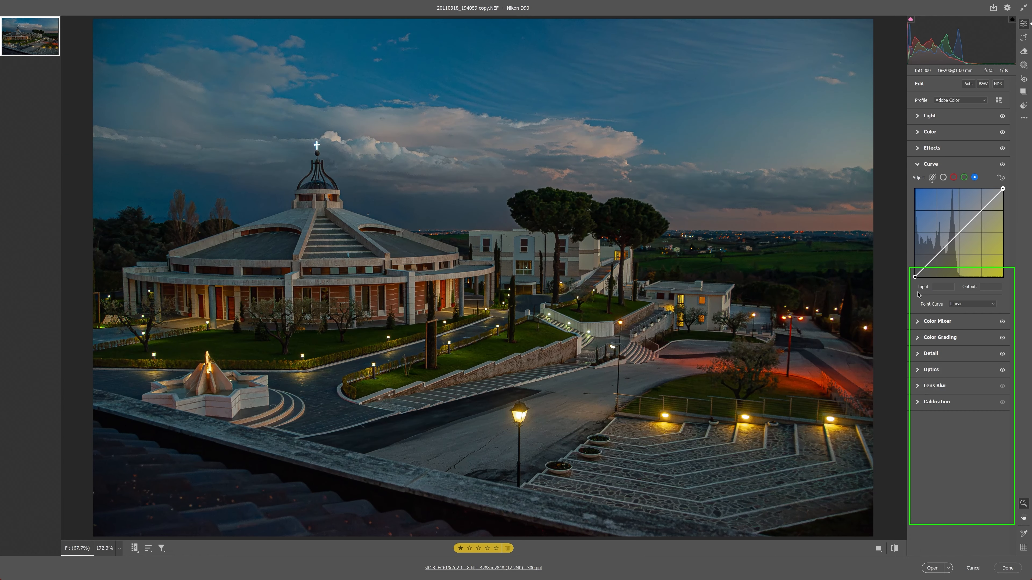
- Apply manual lens corrections with distortion -4, vignette +5 and a vignette midpoint of 39
left_click(918, 370)
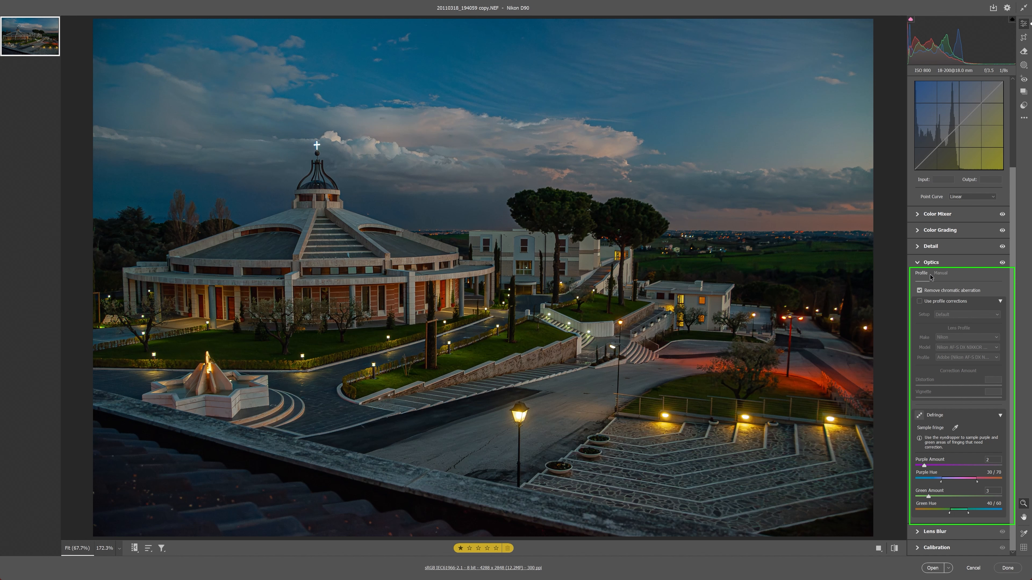
left_click(940, 274)
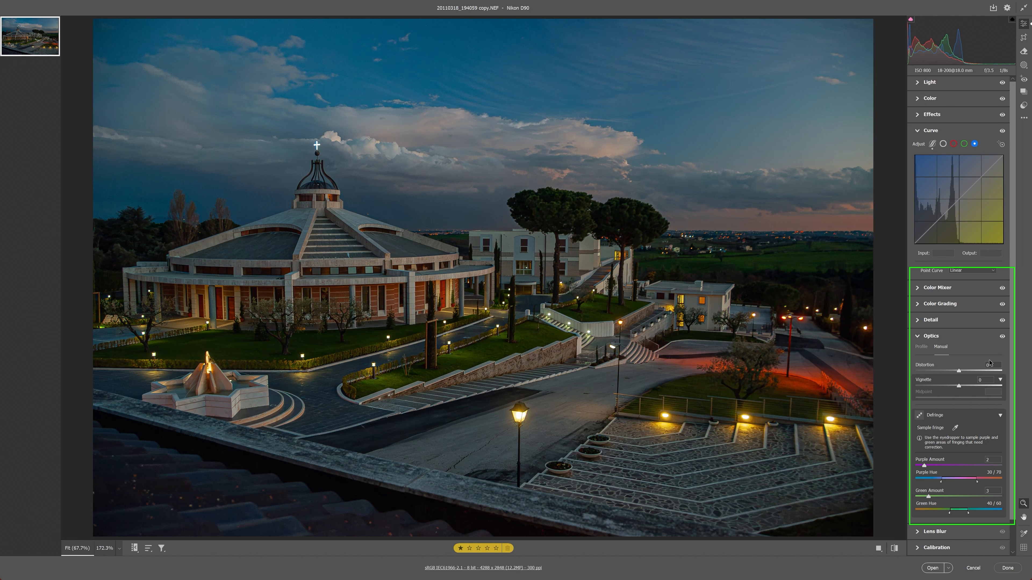
mouse_move(959, 372)
left_mouse_down()
mouse_move(1028, 371)
mouse_move(908, 376)
mouse_move(957, 369)
left_mouse_up()
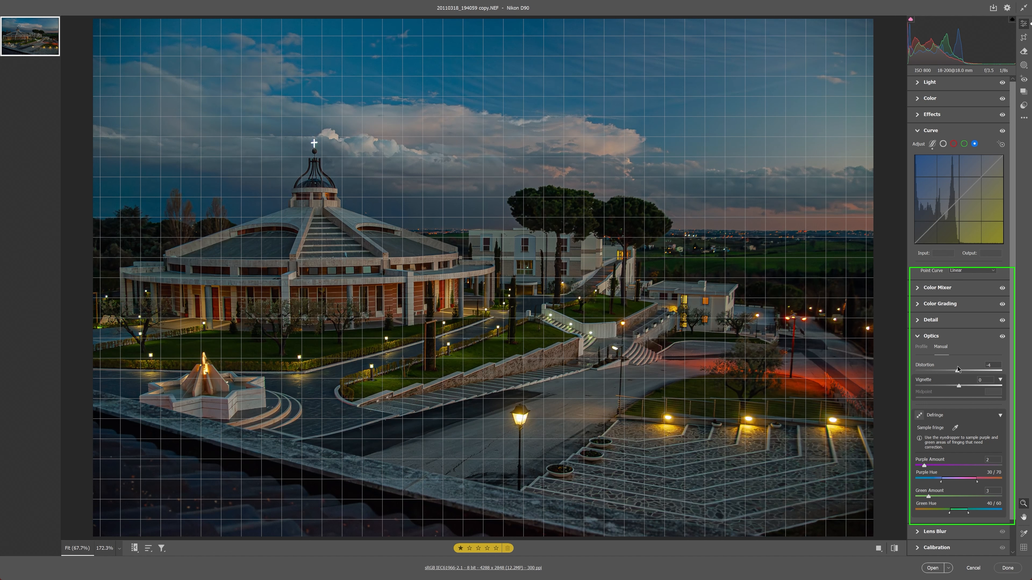
left_click_drag(958, 369, 957, 370)
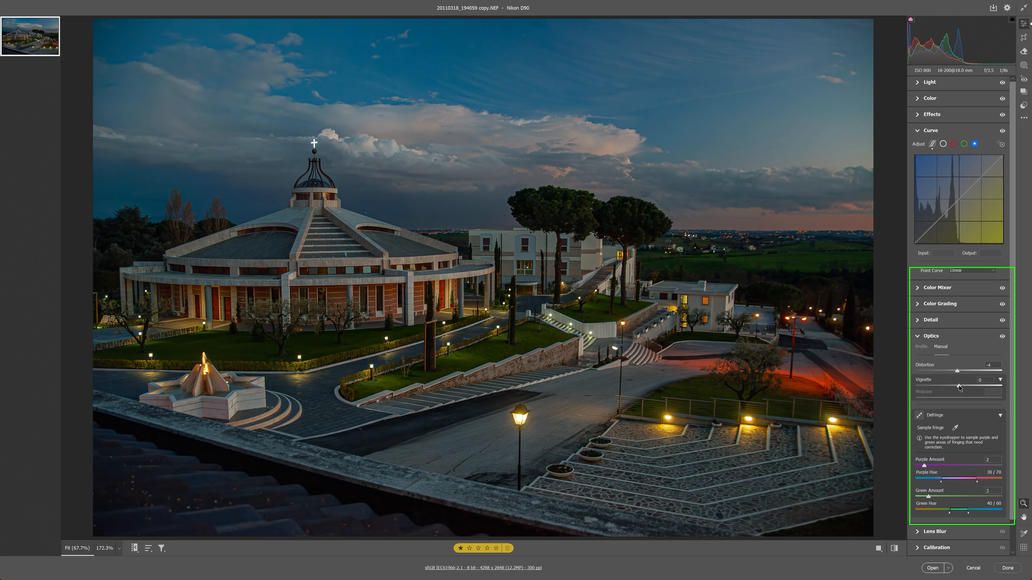
left_click_drag(959, 387, 924, 398)
left_click(951, 398)
- Defringe the white cross on the dome with purple amount 6 and green amount 5, and close the optics settings
left_click_drag(316, 142, 590, 339)
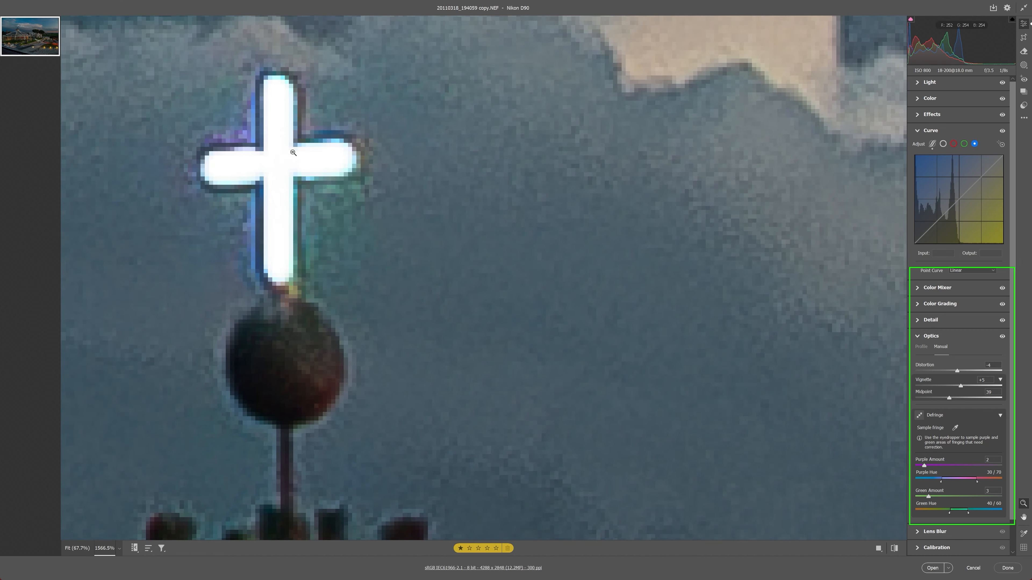
left_click(927, 467)
left_click_drag(928, 466, 940, 471)
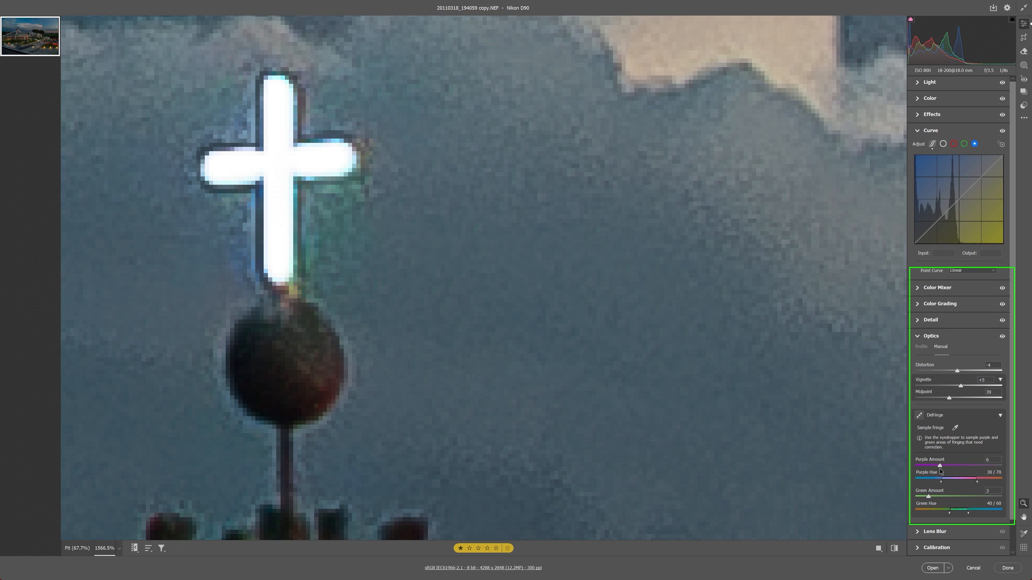
left_click_drag(934, 498, 936, 498)
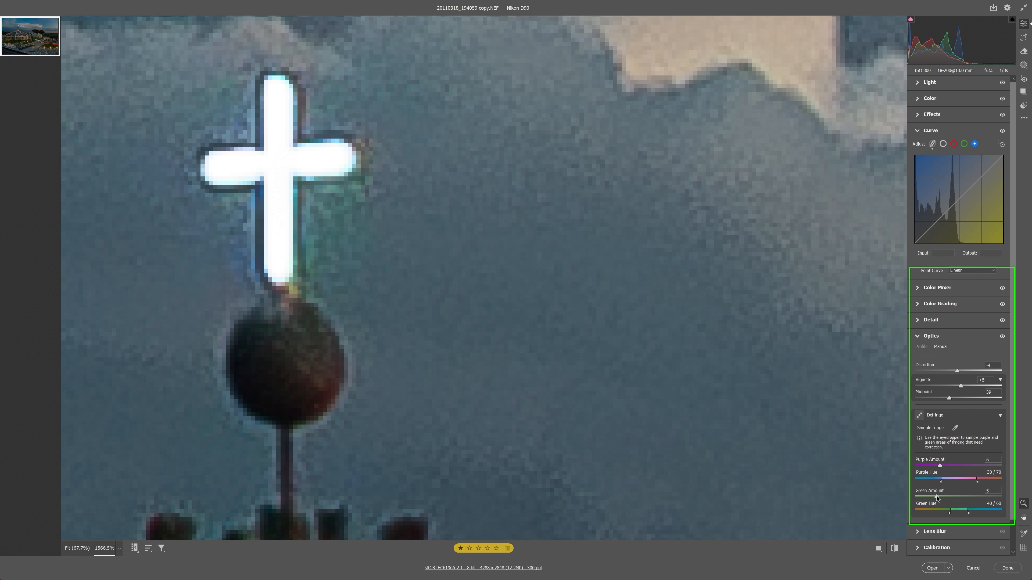
left_click(932, 340)
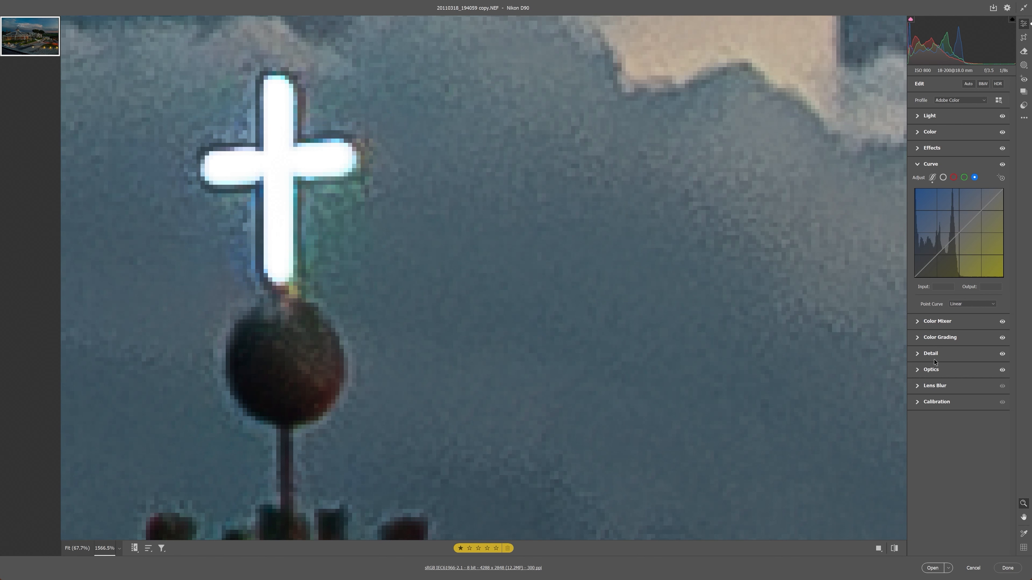
key("ctrl+0")
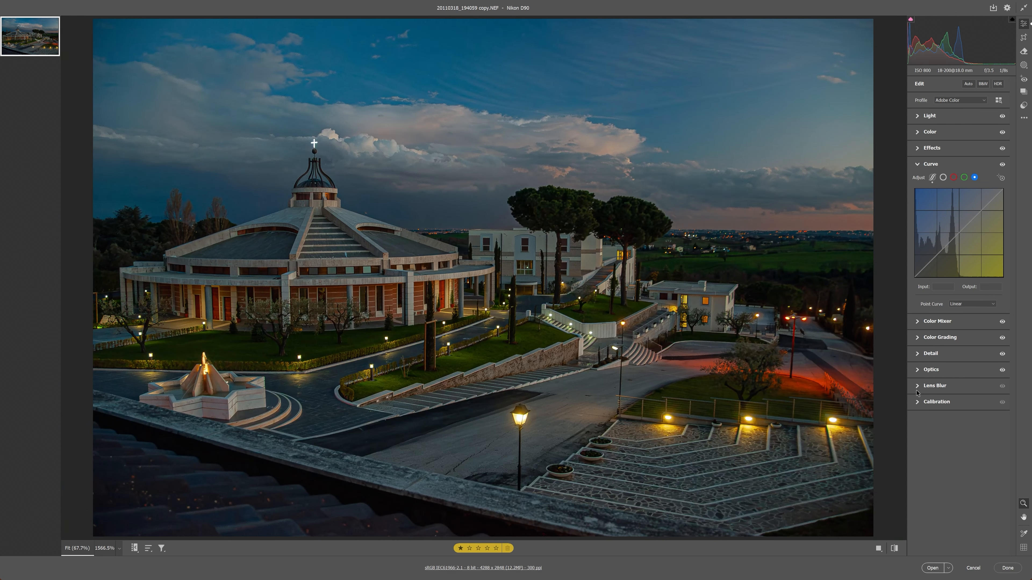
- Try a lens blur with amount 92, oval anamorphic bokeh, cat eye 81 and bokeh boost 73
mouse_move(917, 392)
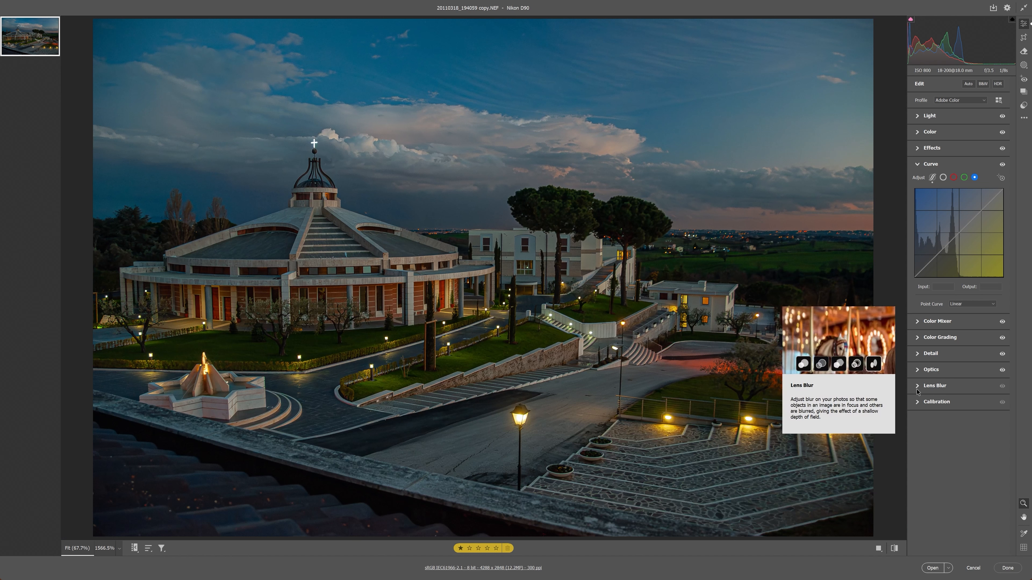
left_click(924, 389)
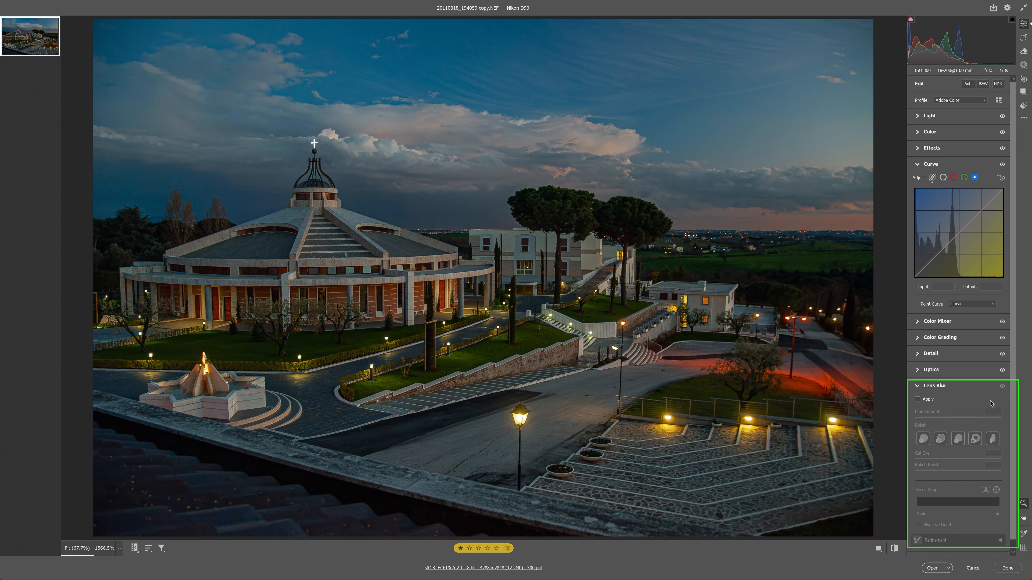
left_click(918, 400)
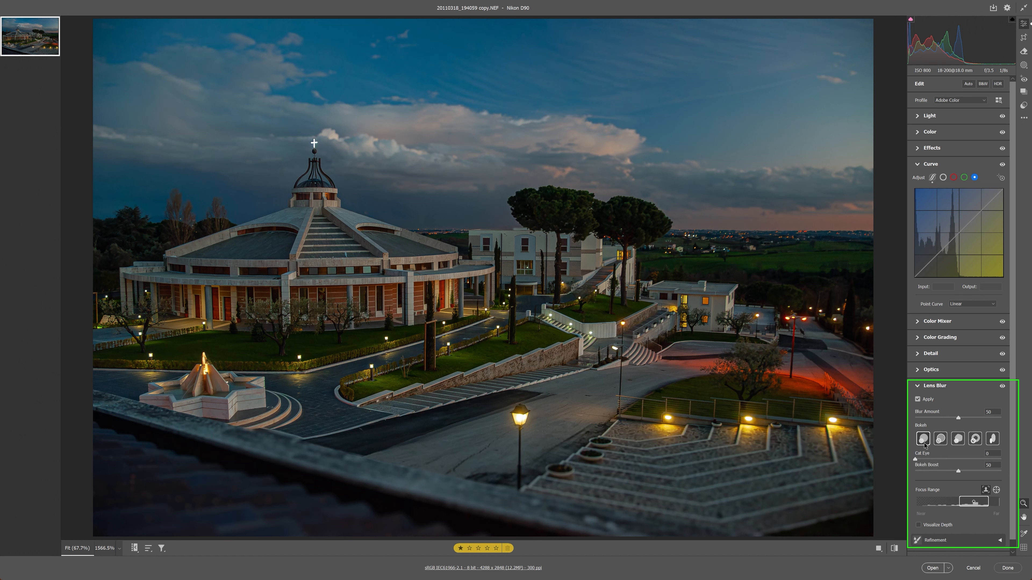
left_click_drag(915, 459, 985, 460)
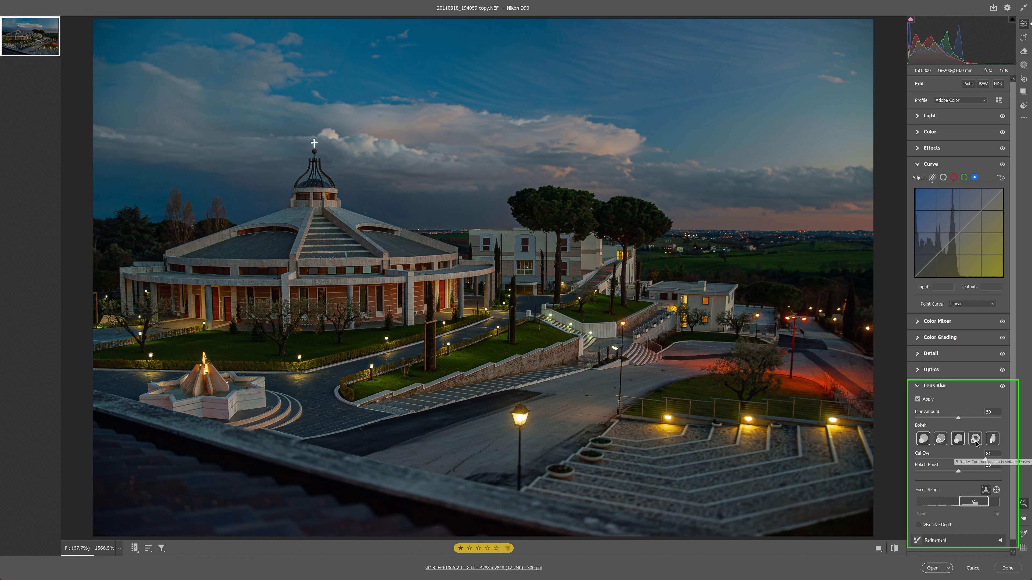
left_click(993, 441)
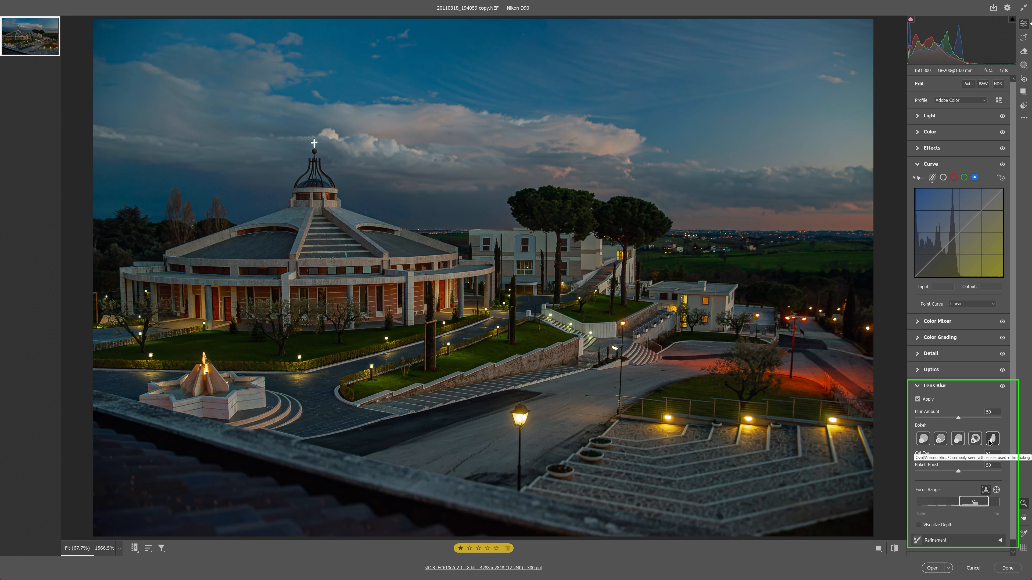
left_click_drag(958, 470, 979, 472)
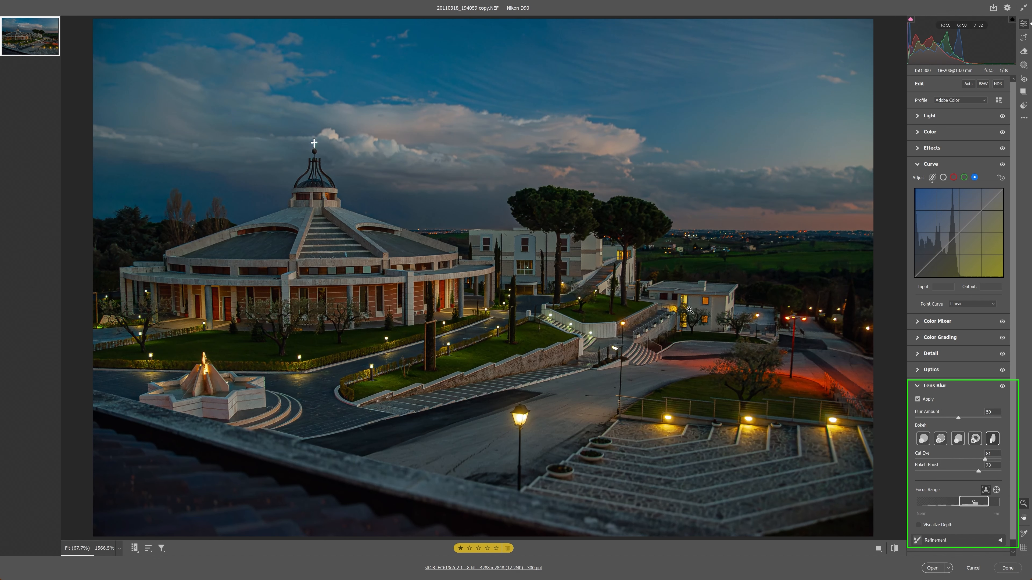
left_click_drag(958, 418, 994, 419)
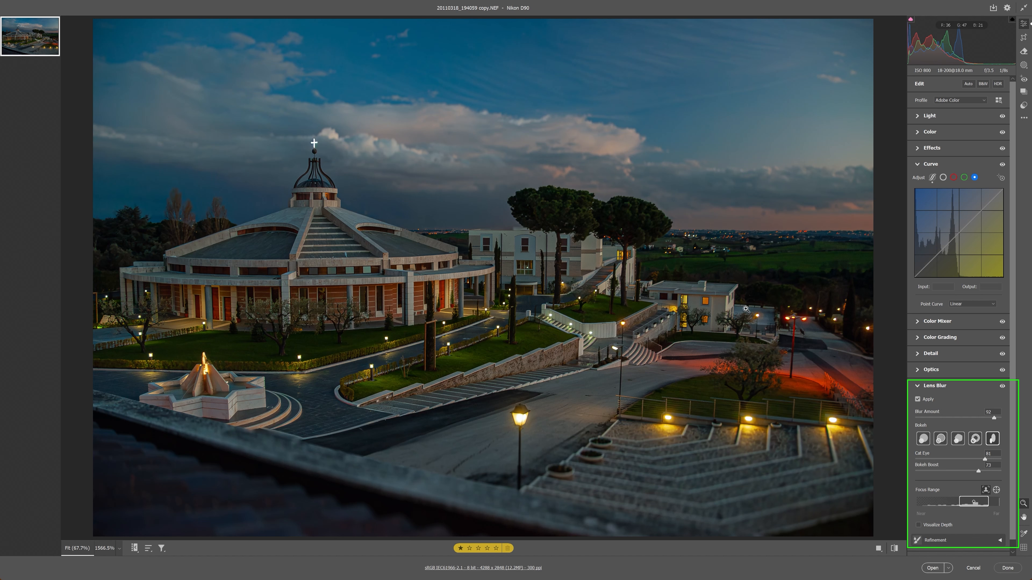
- Turn off the lens blur and close its settings
left_click(918, 399)
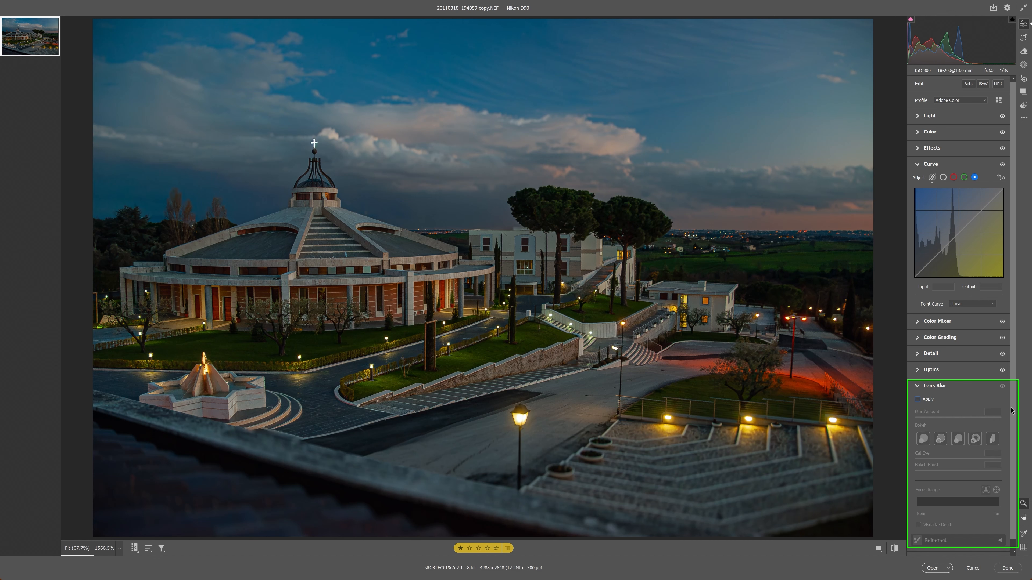
left_click(918, 387)
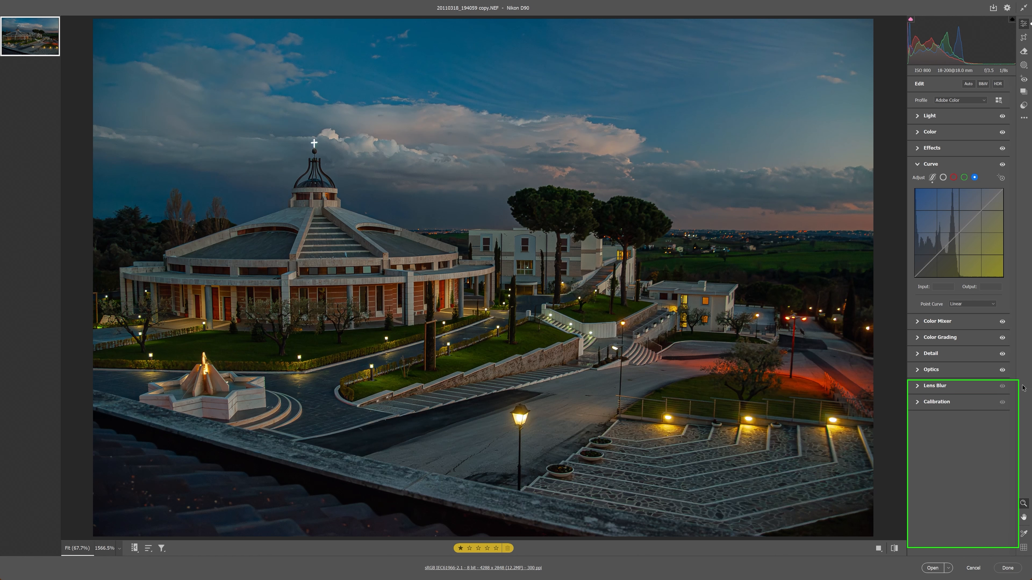
- Try a calibration with red primary saturation at -33, checking the church doors and flower pots up close
left_click(918, 403)
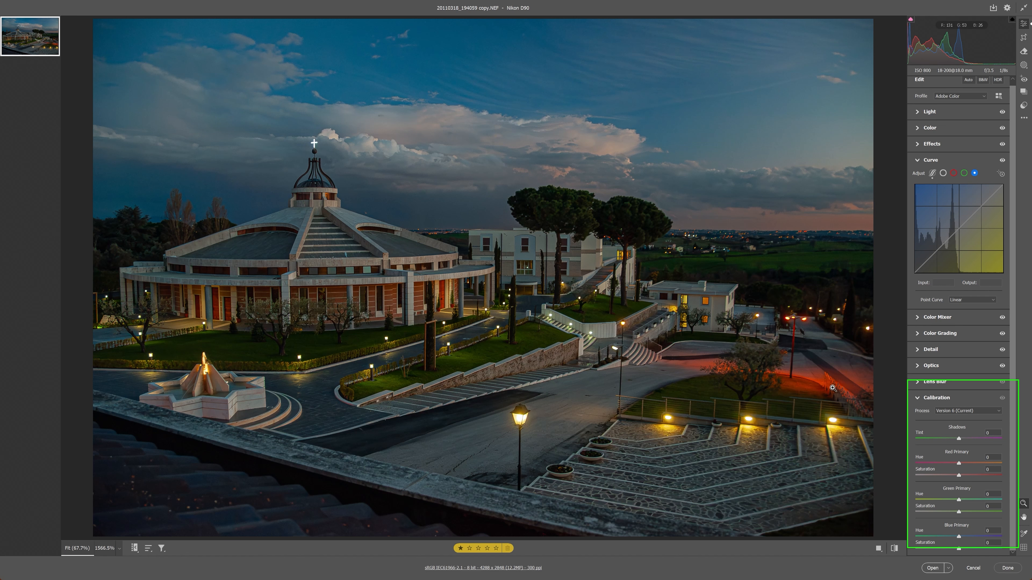
left_click_drag(442, 289, 573, 445)
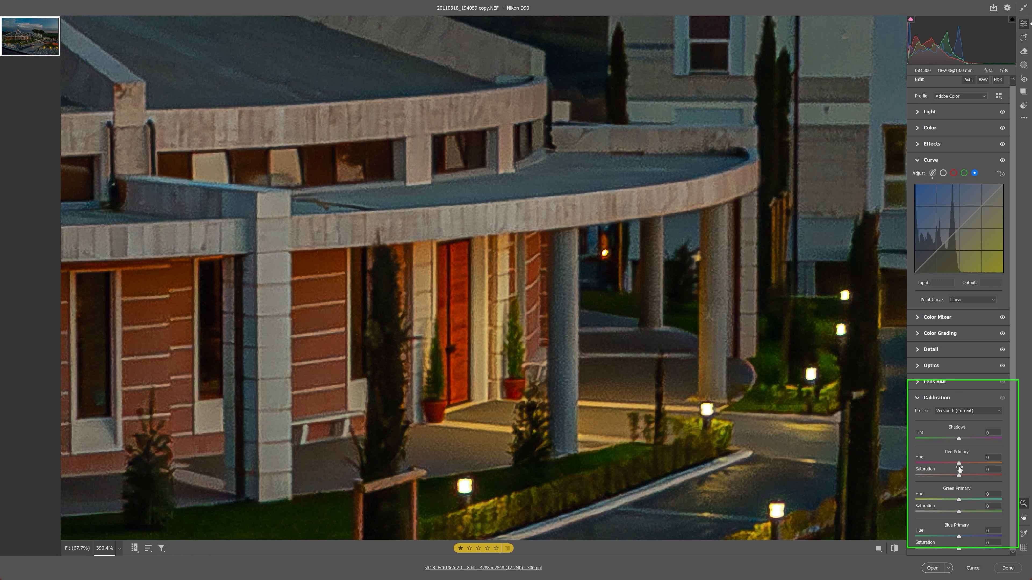
left_click_drag(960, 477, 946, 478)
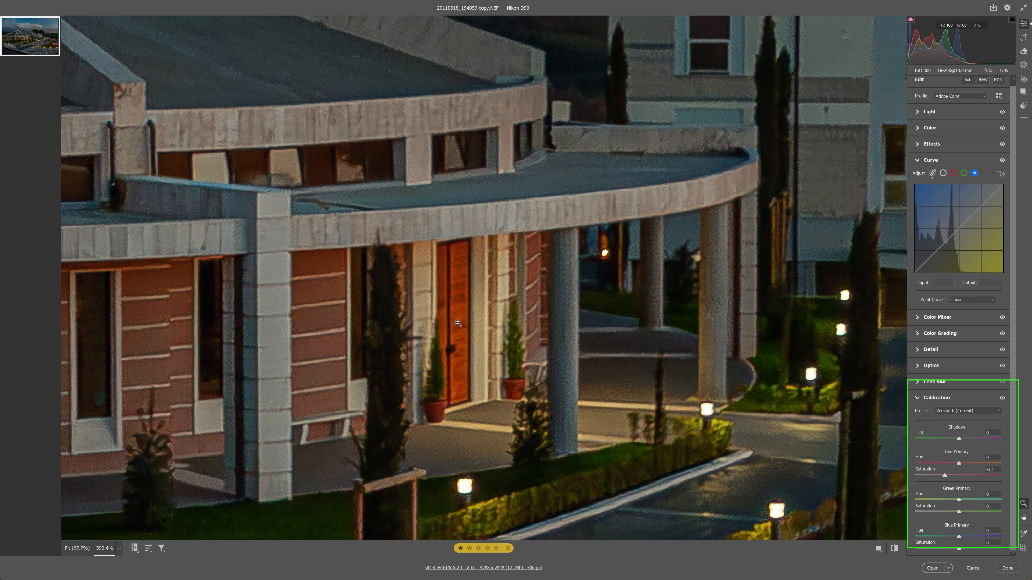
left_click(439, 409)
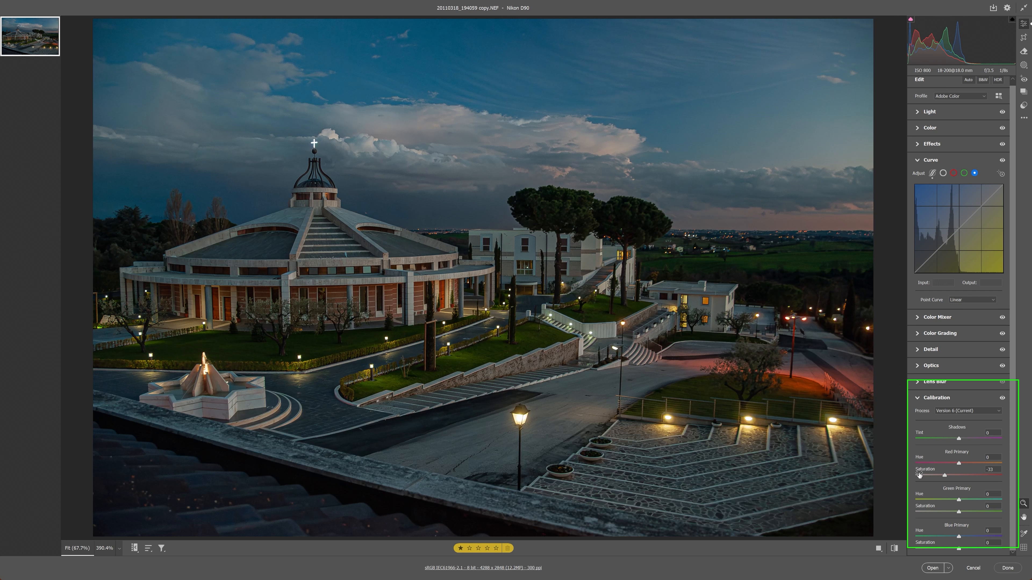
- Set the red primary saturation back to 0 and close the calibration settings
left_click_drag(948, 477, 959, 478)
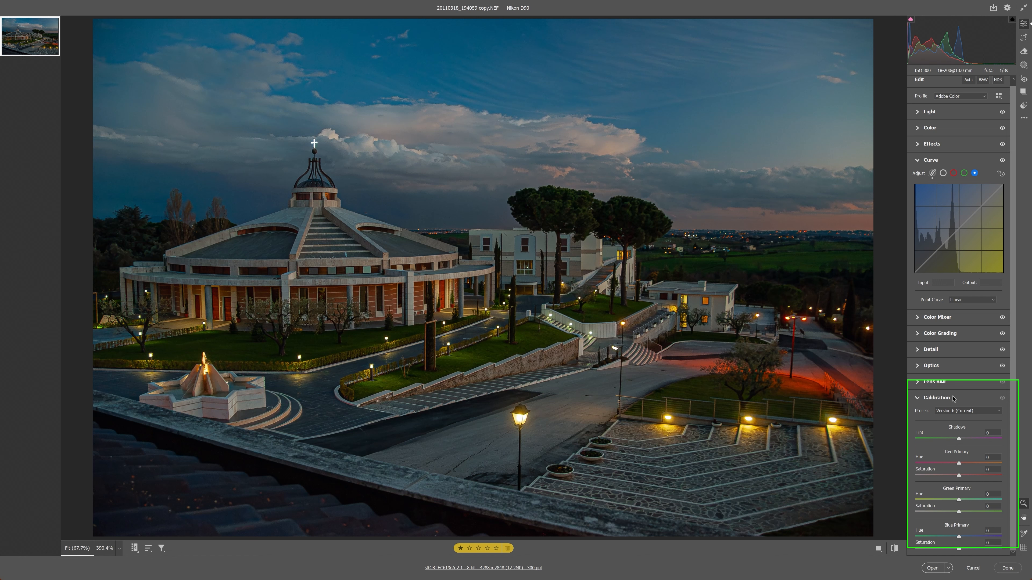
left_click(919, 398)
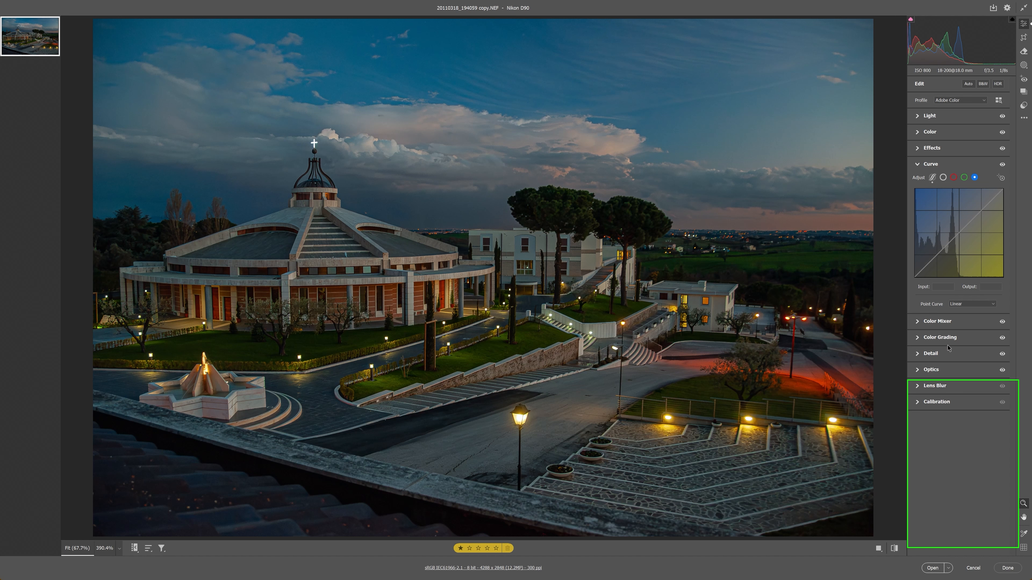
- Close the curve settings and open the snapshots of the photo
mouse_move(947, 347)
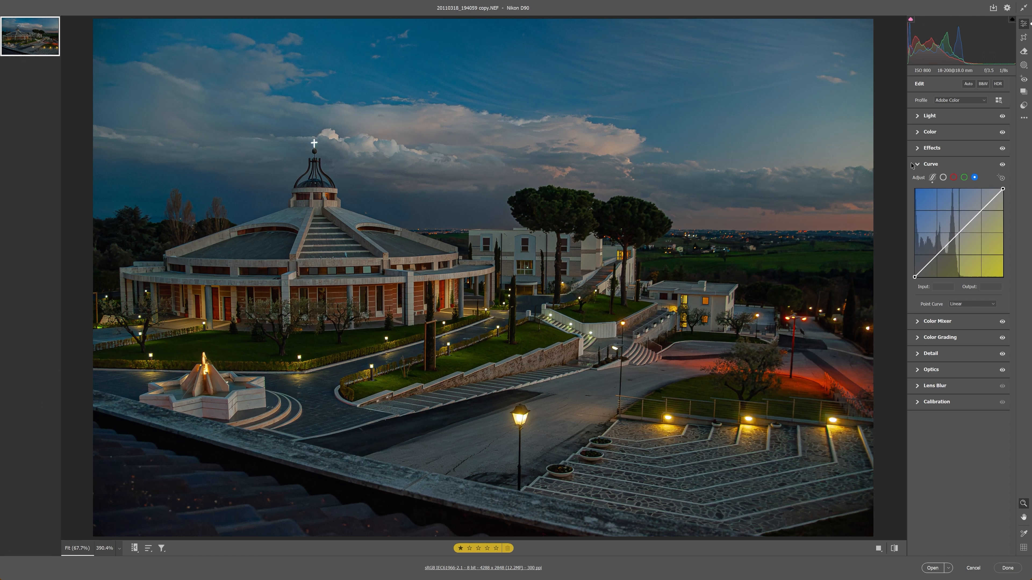
left_click(919, 165)
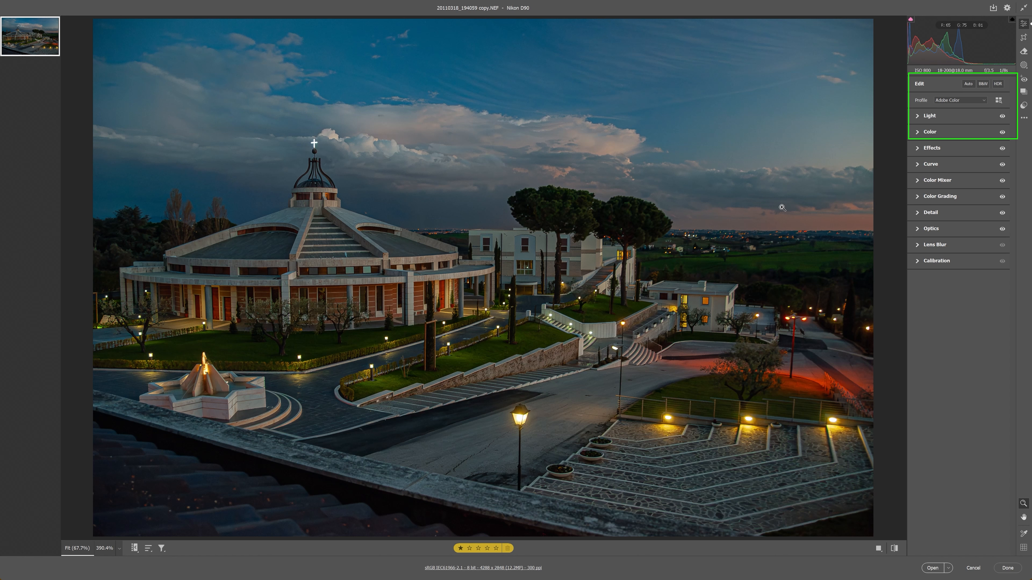
left_click(1024, 93)
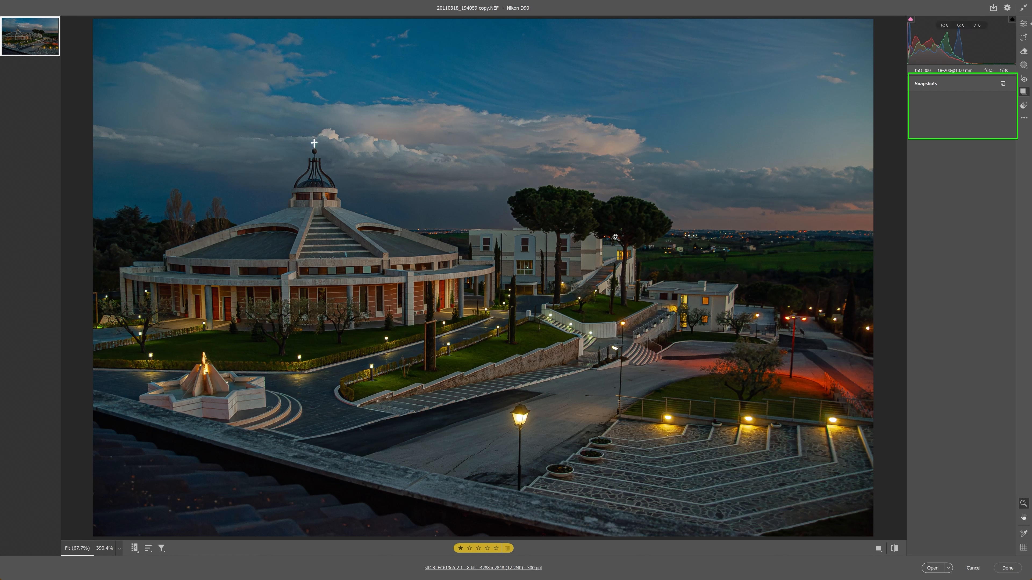
- Save the current color version as a snapshot named Process 1 Color
left_click(1002, 85)
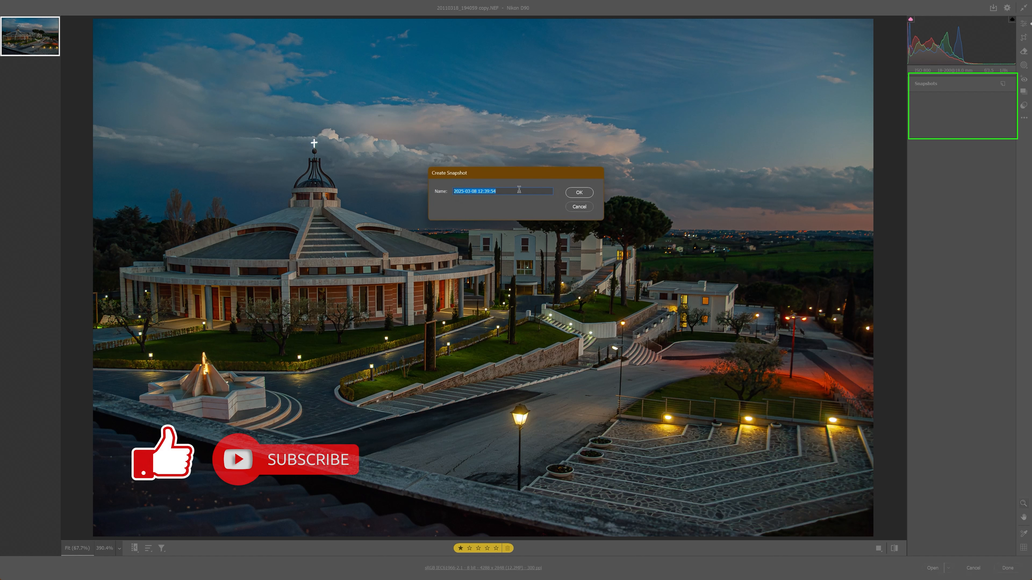
type("Process 1 Color")
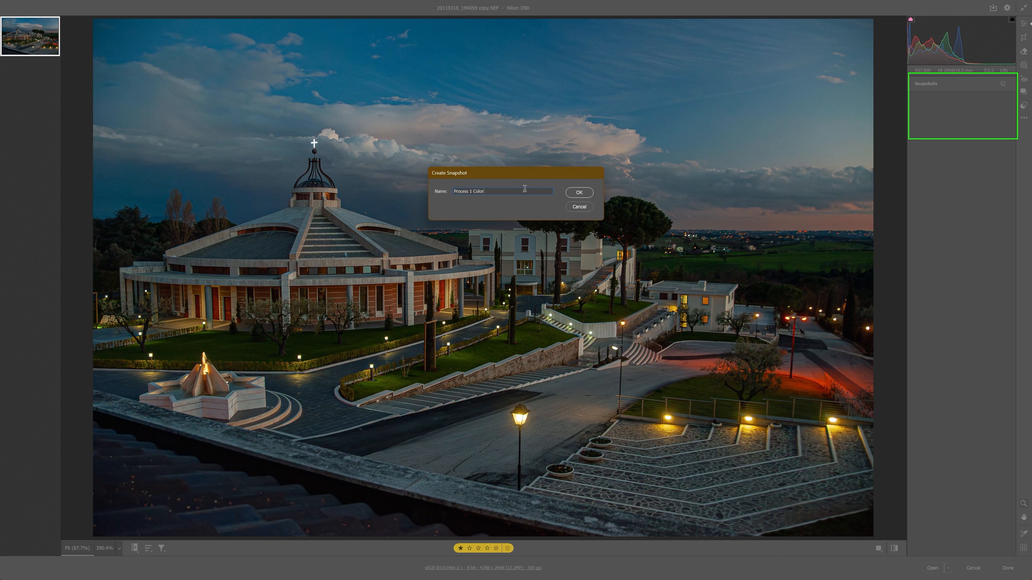
left_click(589, 196)
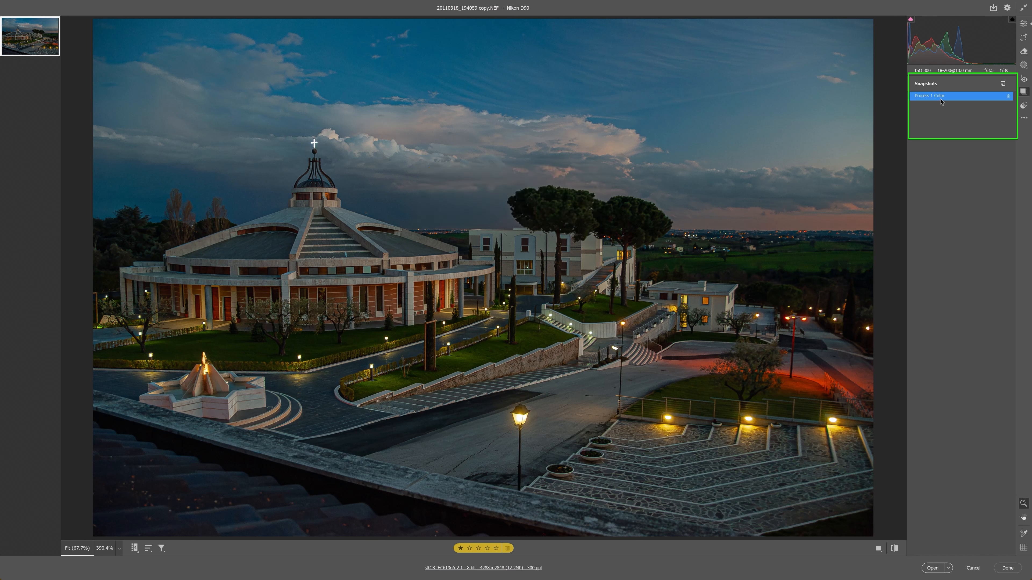
- Return to the edit settings, try the automatic adjustment, and open the color and effects settings
left_click(1023, 26)
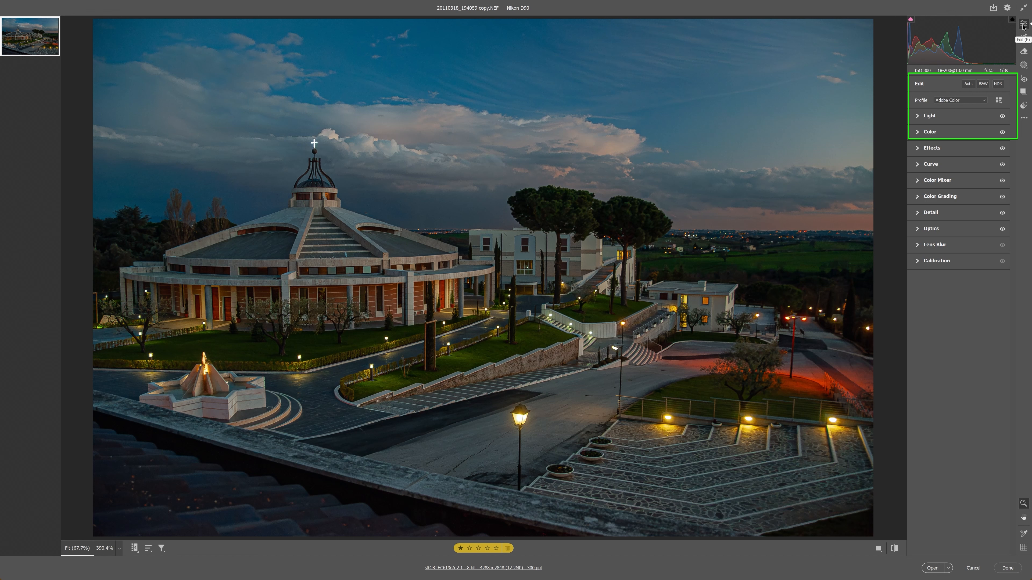
left_click(969, 86)
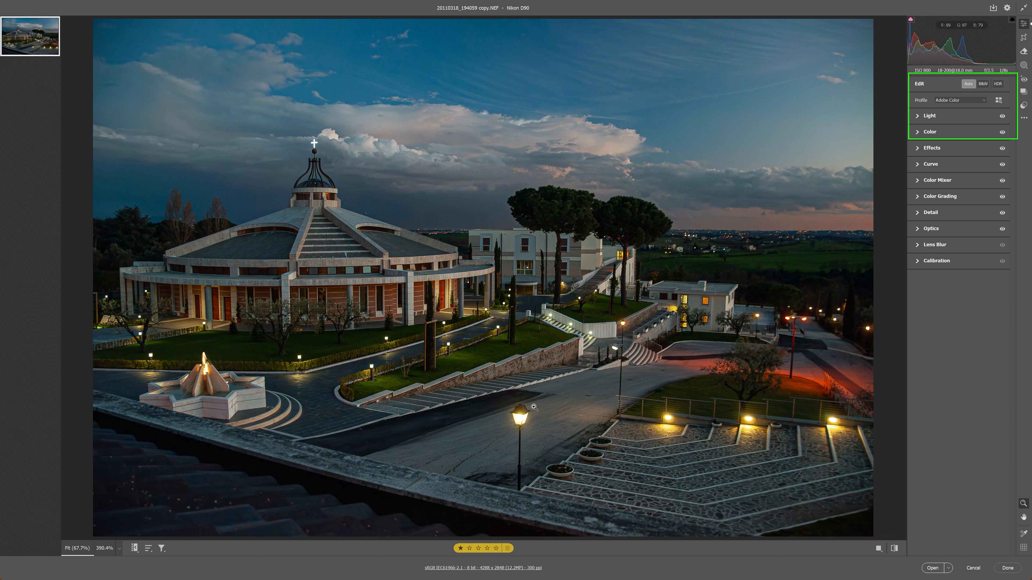
left_click(920, 133)
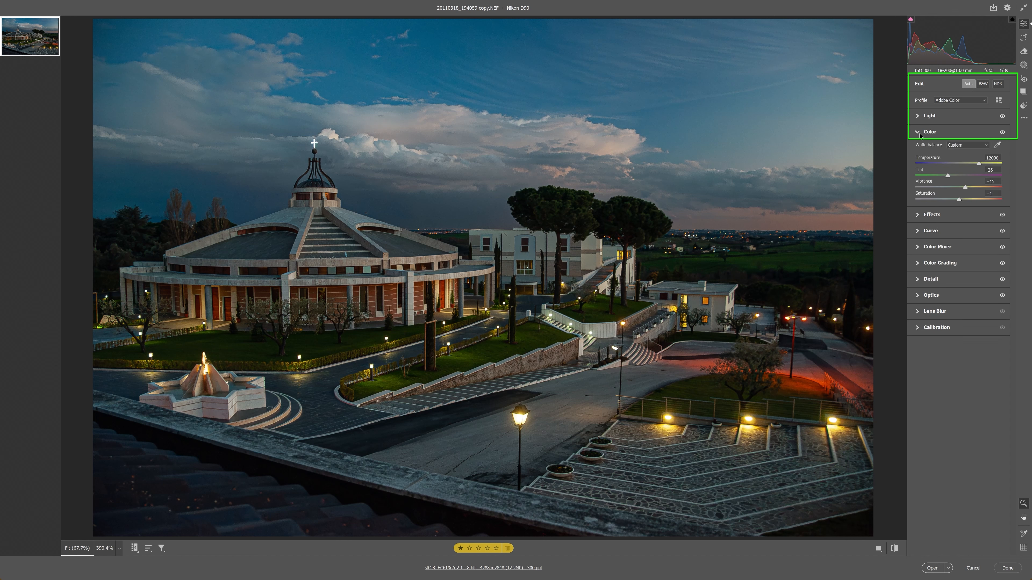
left_click(917, 215)
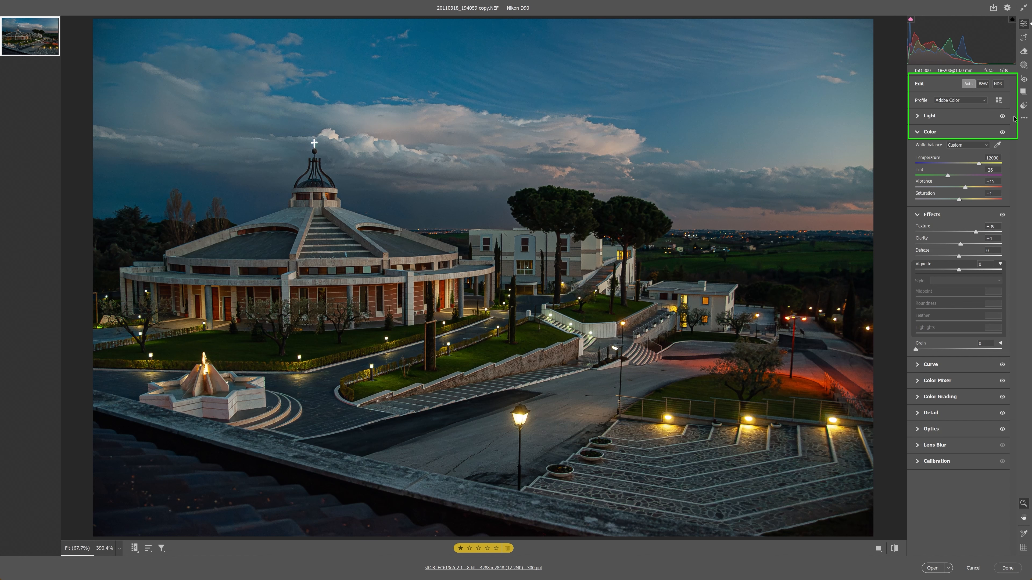
- Reset all of the photo's adjustments to default and apply the automatic adjustment
left_click(1023, 118)
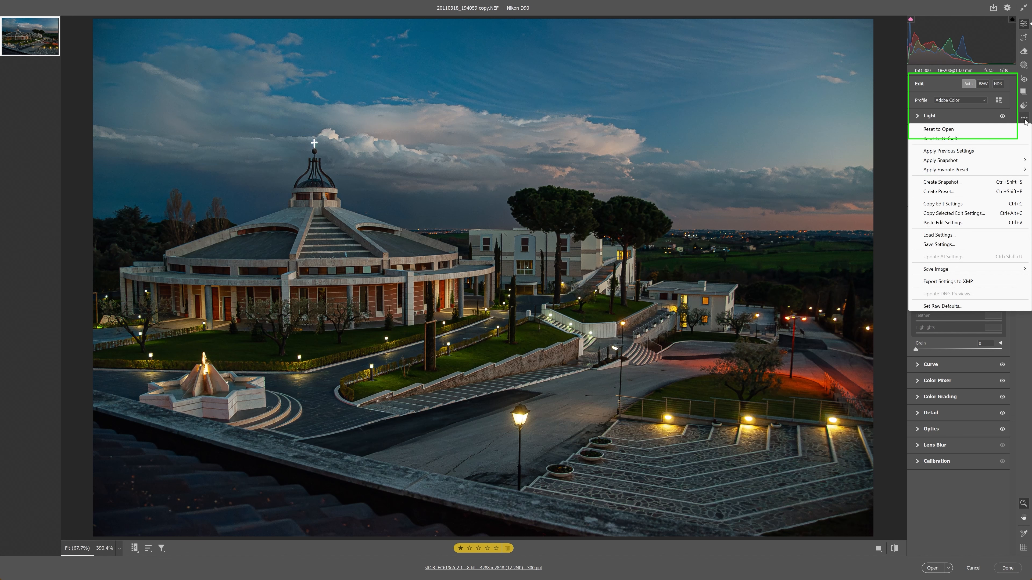
left_click(935, 138)
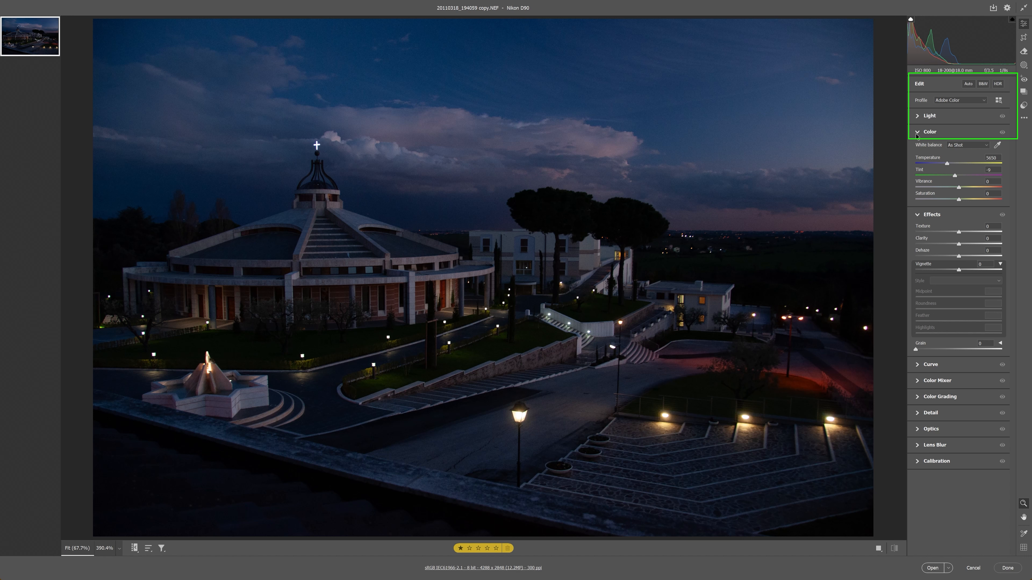
left_click(970, 86)
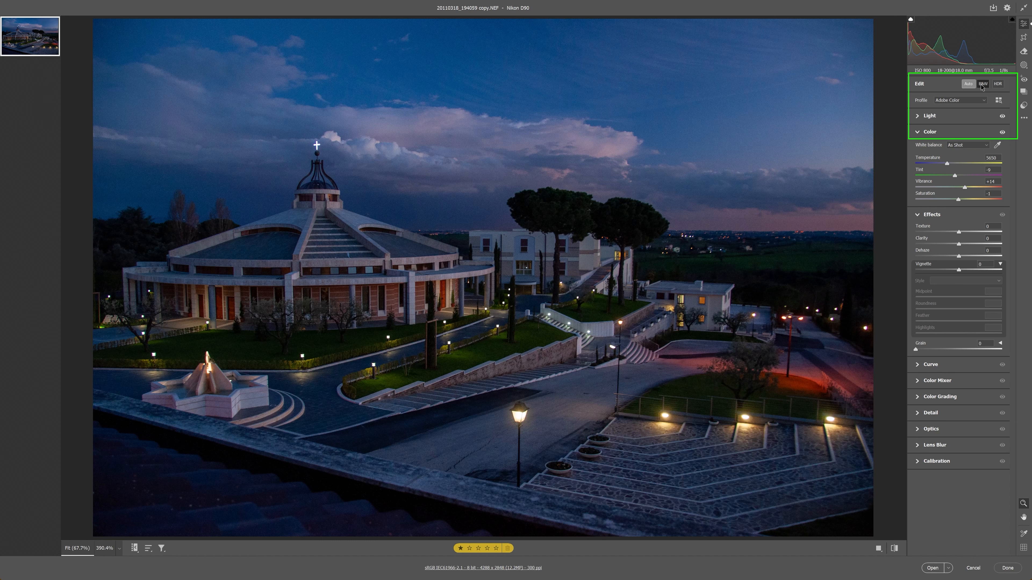
- Try the black-and-white conversion in combination with HDR editing, and return to the standard color image
left_click(983, 85)
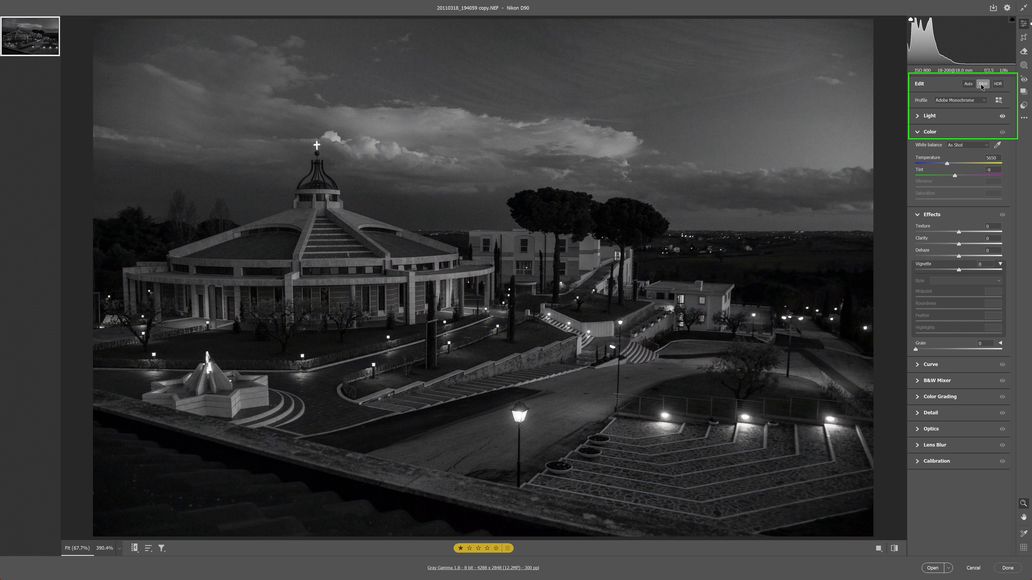
left_click(998, 84)
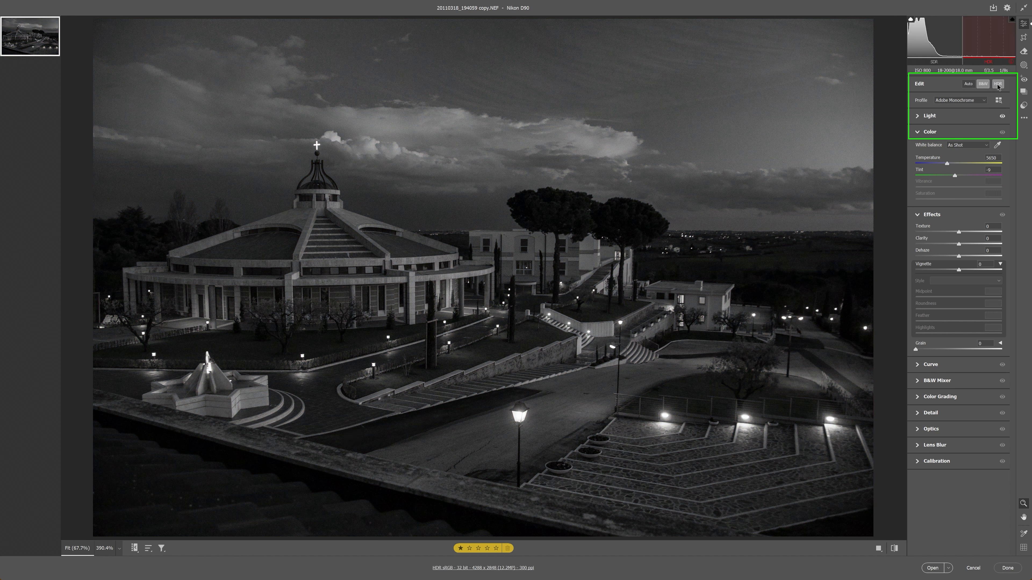
left_click(983, 84)
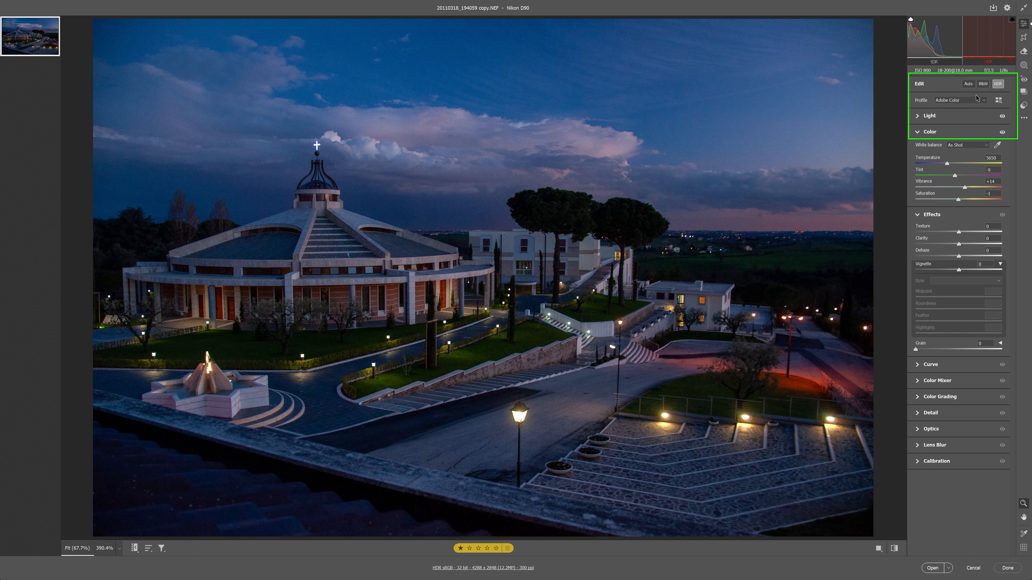
left_click(982, 84)
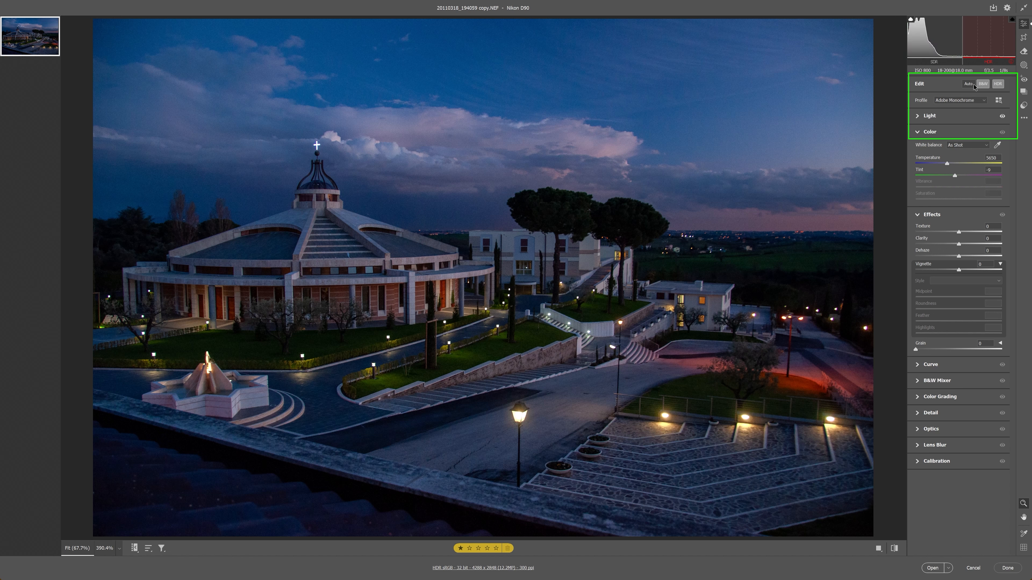
left_click(998, 85)
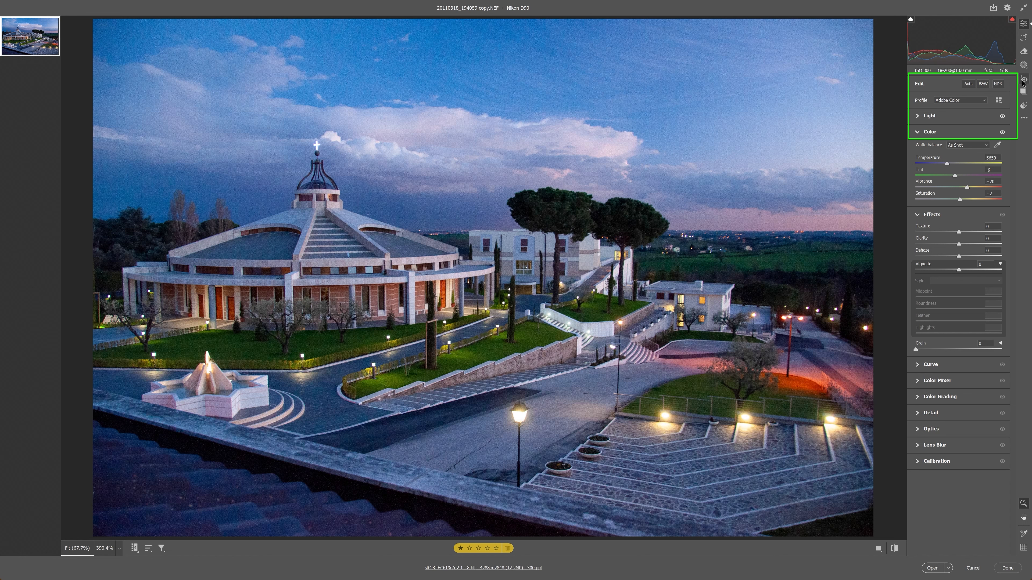
- Convert the photo to black and white, and set highlights to -56, shadows to +41 and blacks to -36
left_click(983, 85)
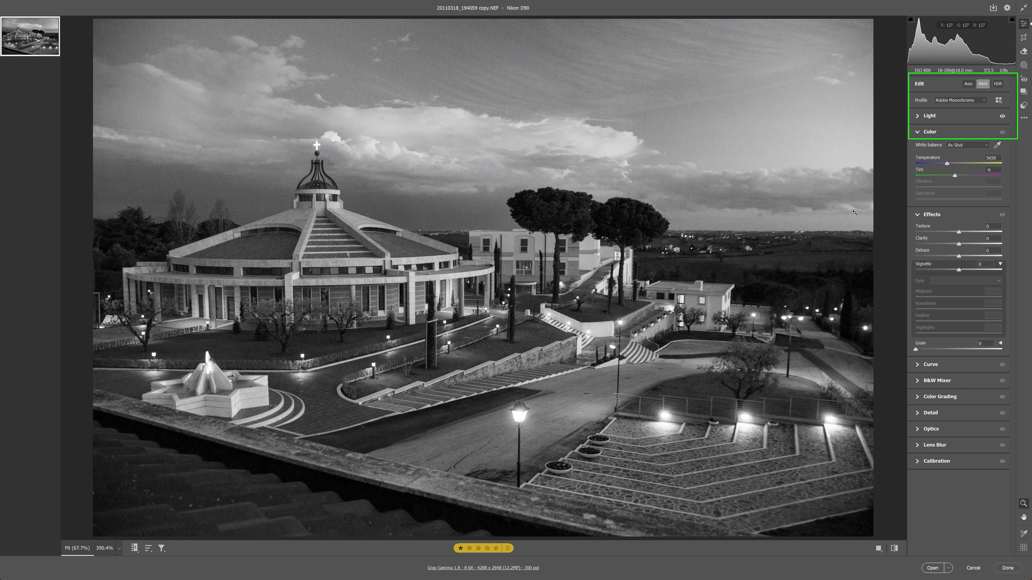
left_click(924, 117)
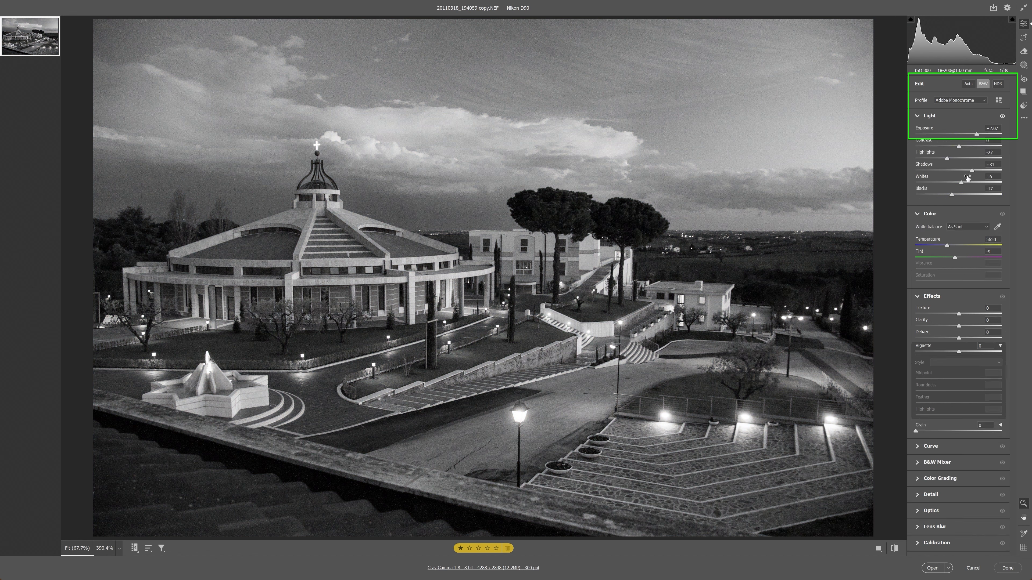
left_click_drag(947, 158, 934, 159)
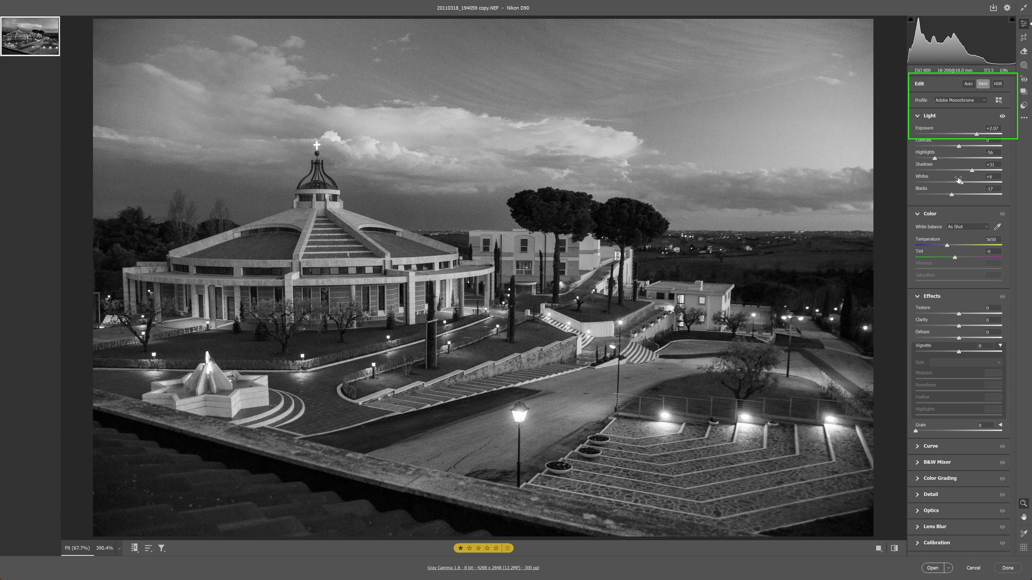
left_click_drag(954, 194, 976, 170)
- Set the temperature to 5500, texture to +30, clarity to +19 and dehaze to +7
left_click_drag(949, 246, 947, 237)
left_click_drag(958, 314, 965, 336)
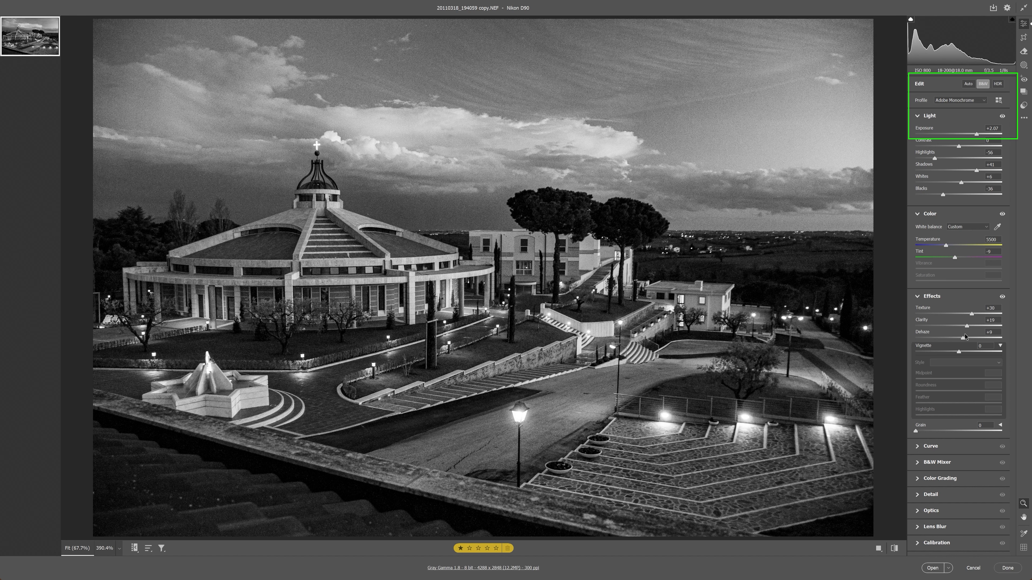
- Set the luminance noise reduction to 64 while checking the sky up close, and adjust the blacks to -24
left_click_drag(424, 155, 508, 247)
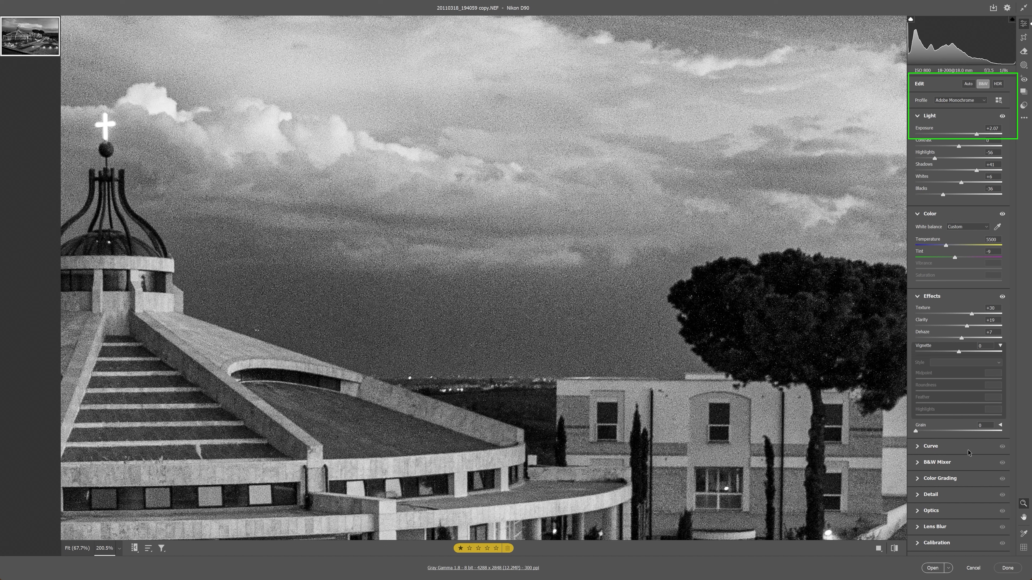
left_click(922, 495)
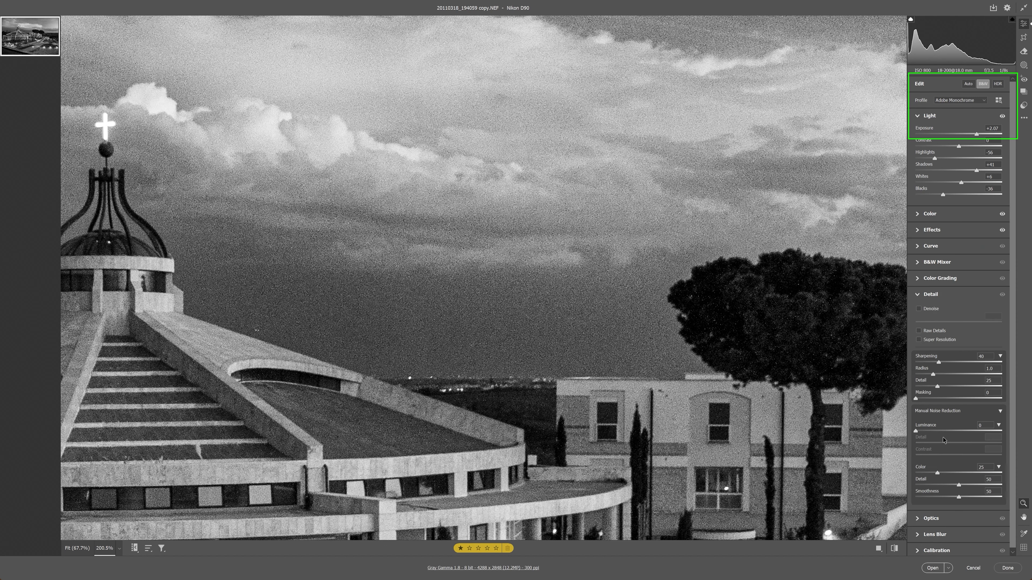
left_click_drag(944, 431, 966, 433)
left_click(925, 455)
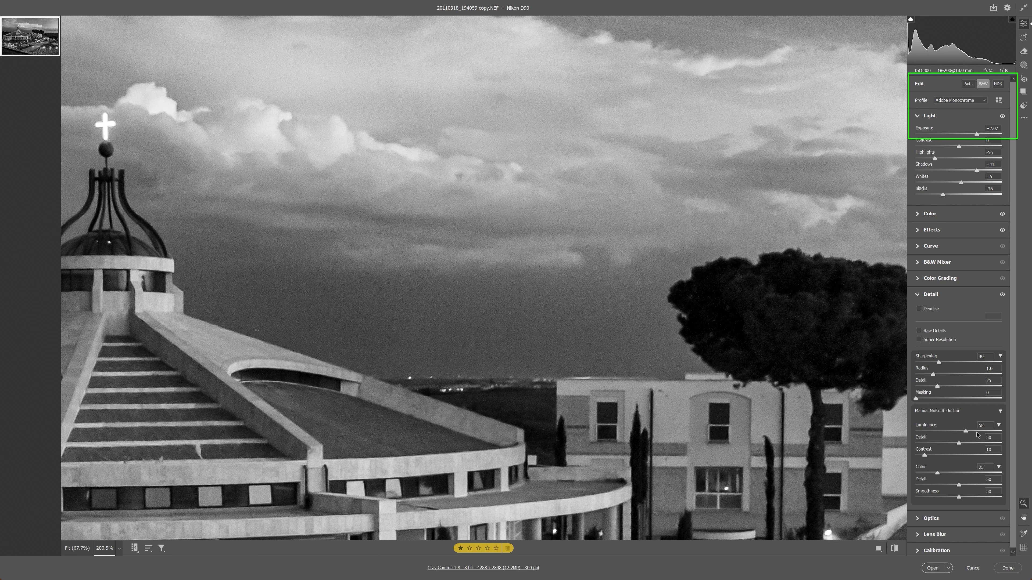
left_click(670, 259)
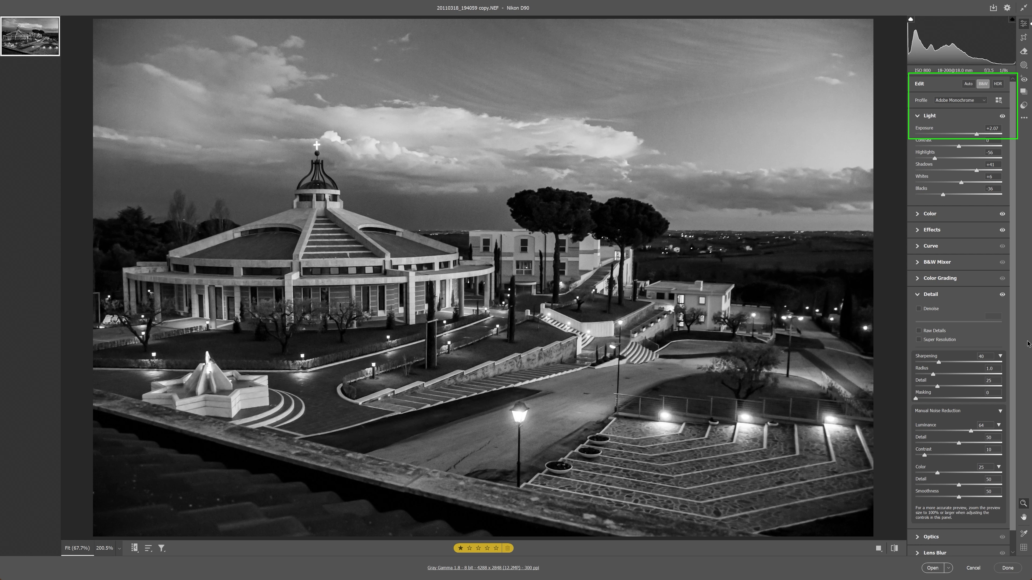
left_click(926, 295)
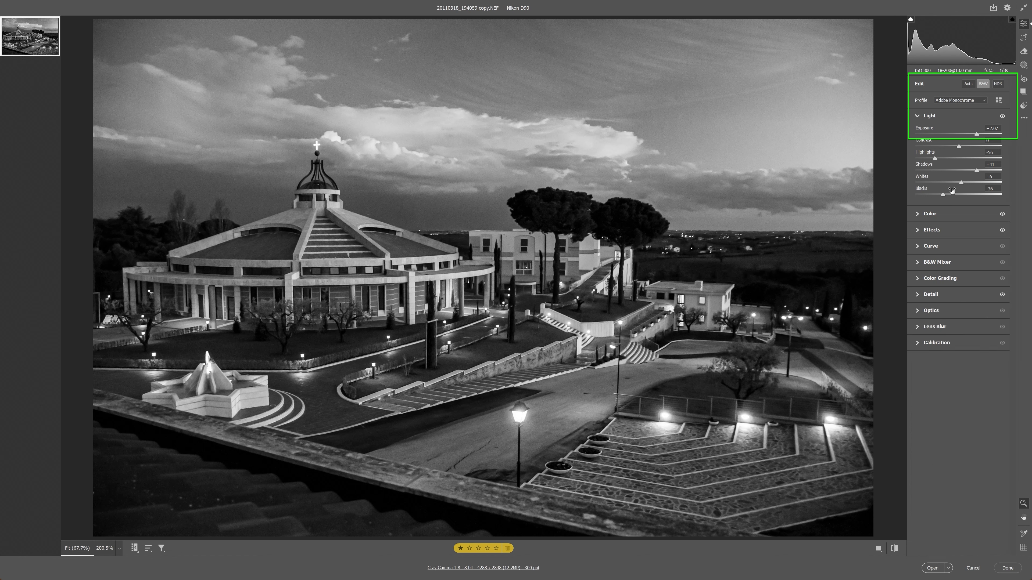
left_click_drag(946, 194, 948, 195)
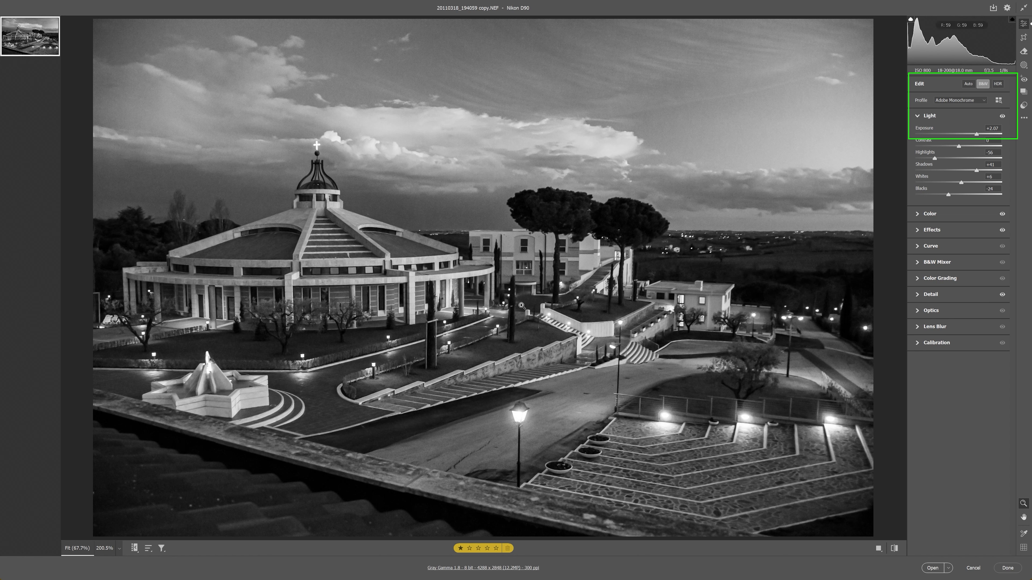
- Try a warm global color grade with hue 28 and saturation 22, try a teal one, and reset the tint
left_click(917, 280)
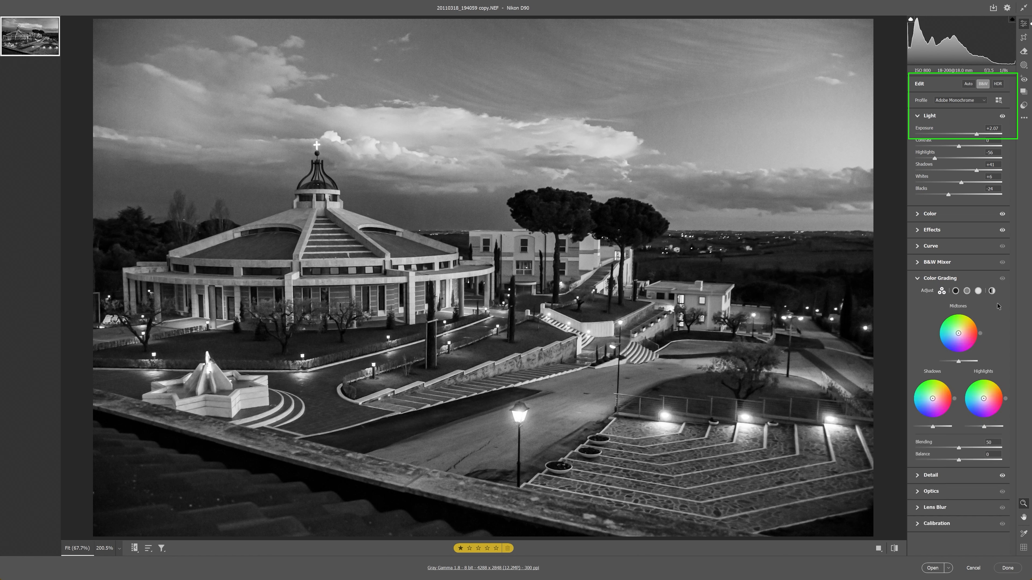
left_click(992, 291)
left_click_drag(976, 342, 965, 346)
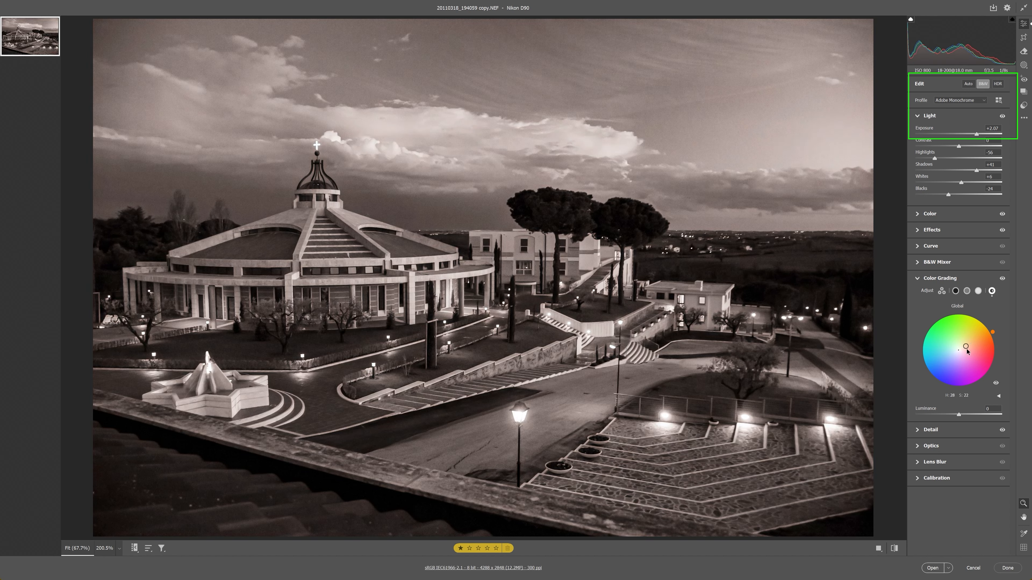
mouse_move(938, 358)
left_mouse_down()
mouse_move(949, 358)
mouse_move(946, 347)
left_mouse_up()
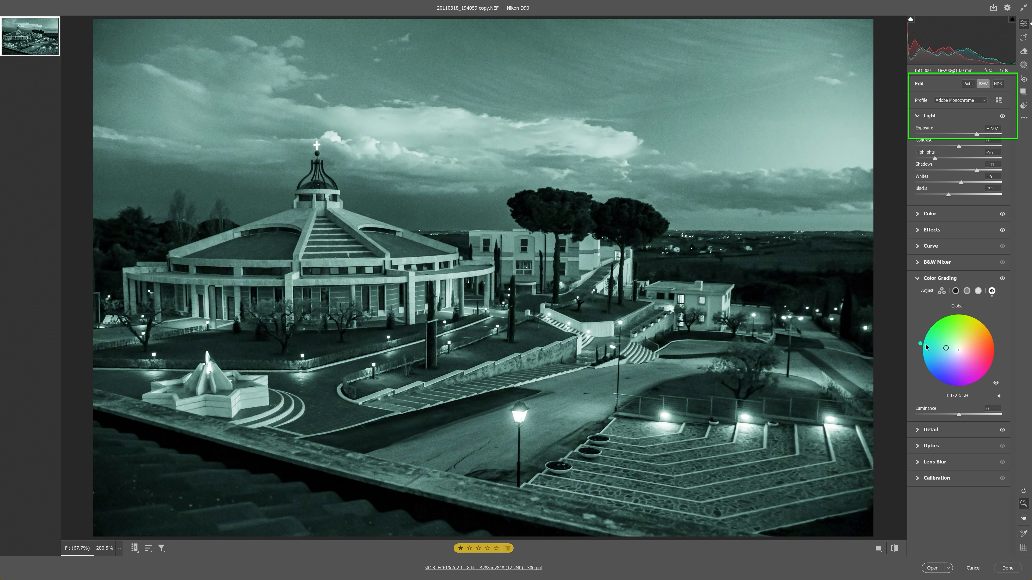
mouse_move(946, 348)
left_mouse_down()
mouse_move(940, 358)
mouse_move(950, 355)
left_mouse_up()
double_click(950, 354)
- Grade the midtones teal with hue 189 and saturation 34, the shadows blue with hue 240, and the highlights yellow
left_click(942, 291)
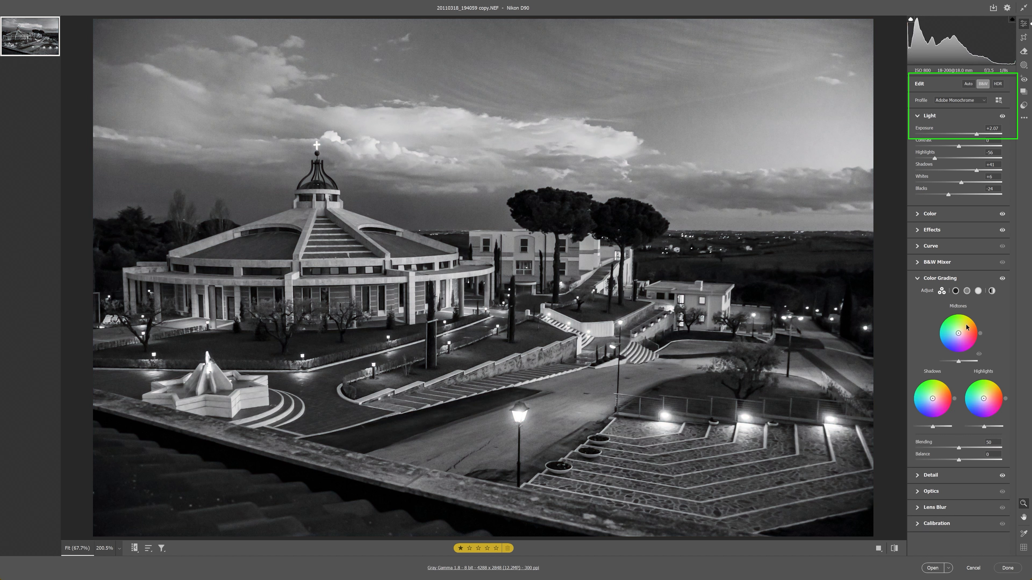
left_click_drag(958, 333, 952, 334)
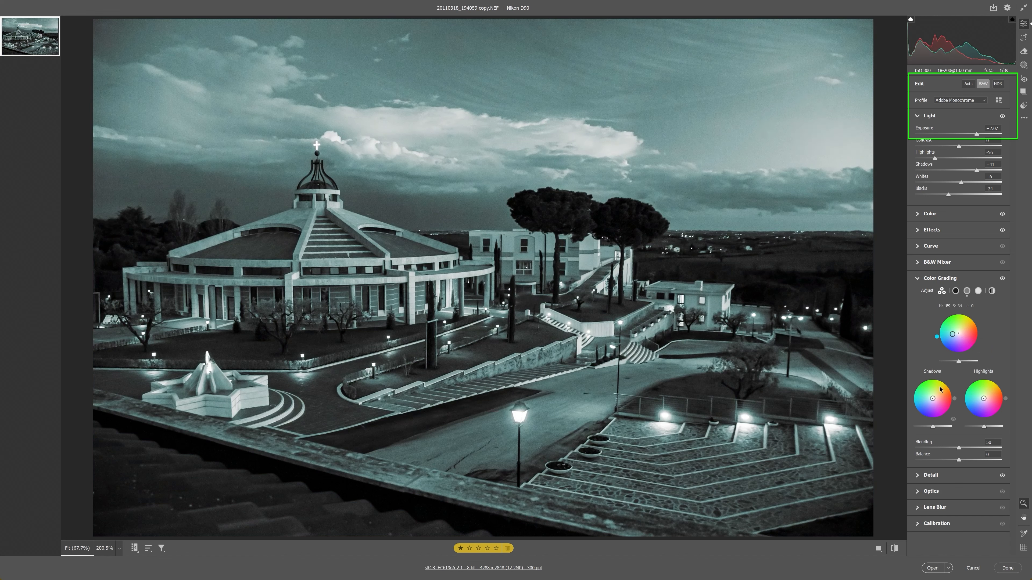
left_click_drag(933, 398, 924, 411)
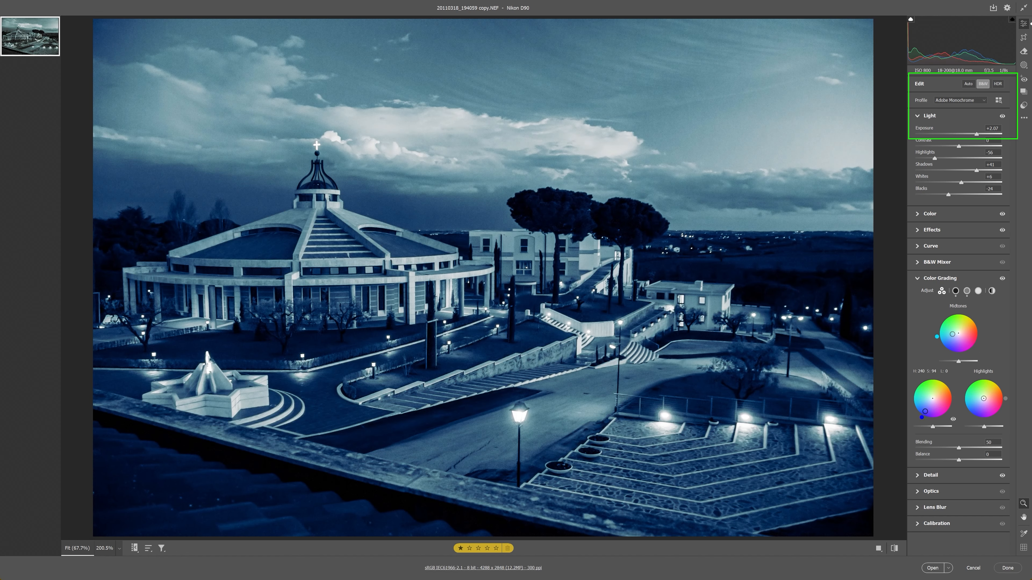
left_click_drag(983, 398, 992, 388)
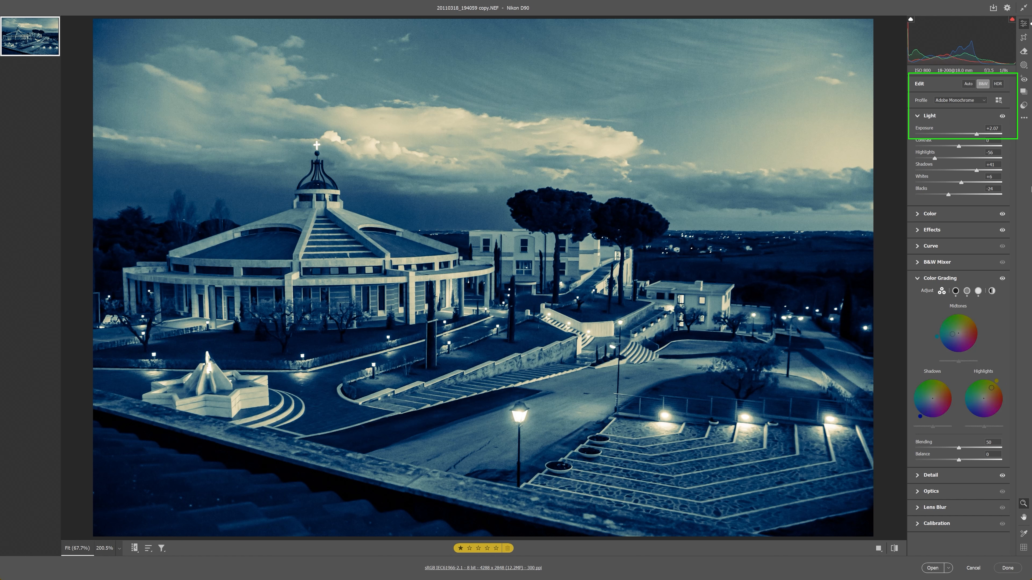
- Save the color-graded monochrome version as a snapshot named 3 tone
left_click(1027, 93)
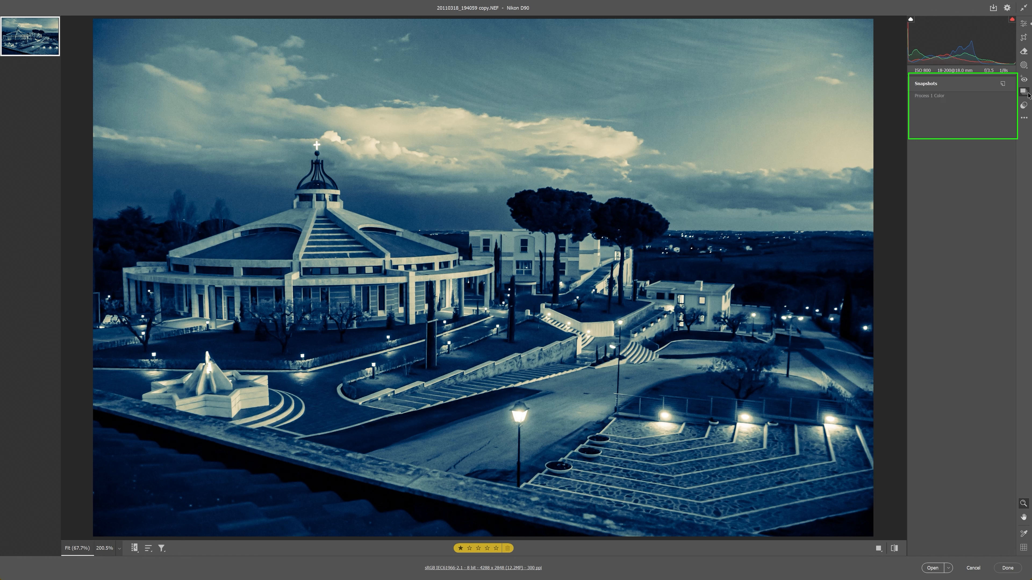
left_click(1005, 87)
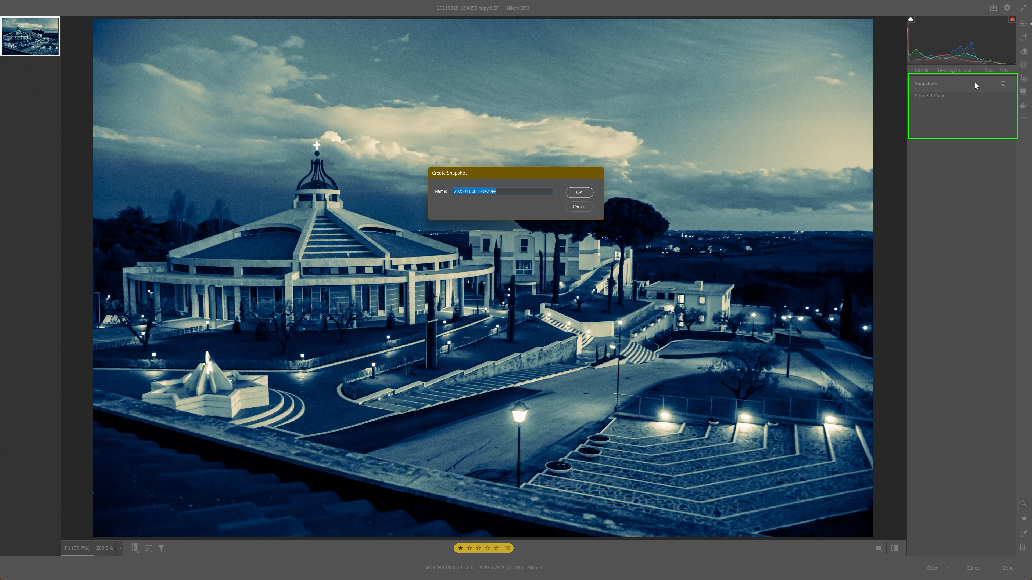
type("3")
key("Return")
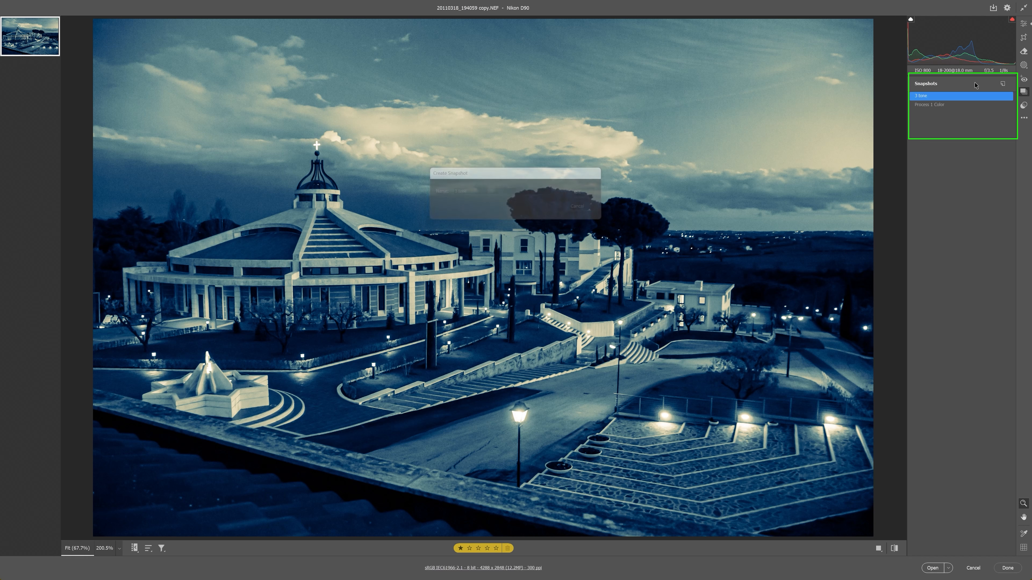
- Reset the midtone, shadow and highlight tints, and apply a sepia global color grade with hue 34 and saturation 15
left_click(1024, 23)
double_click(951, 334)
double_click(924, 409)
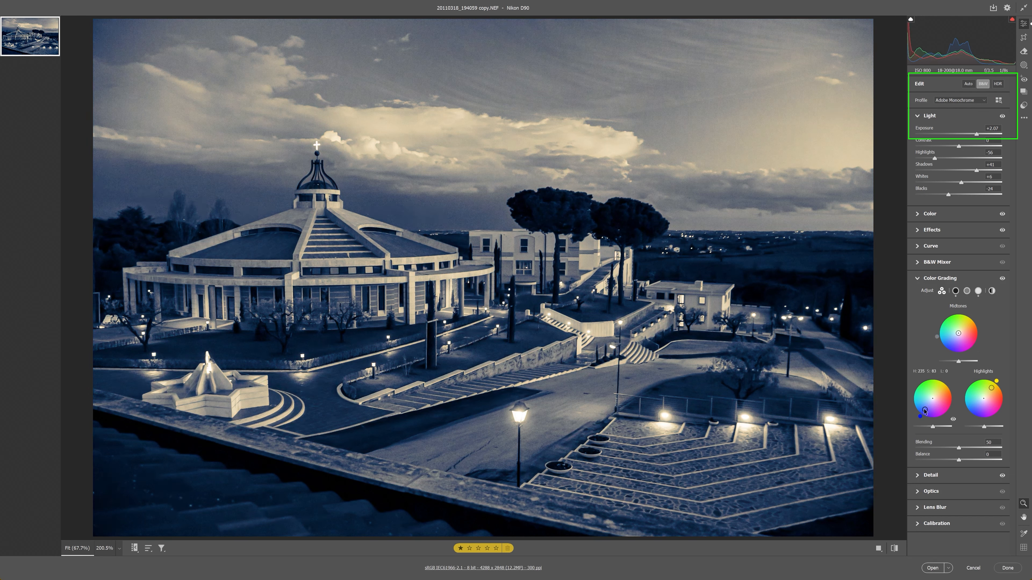
double_click(991, 390)
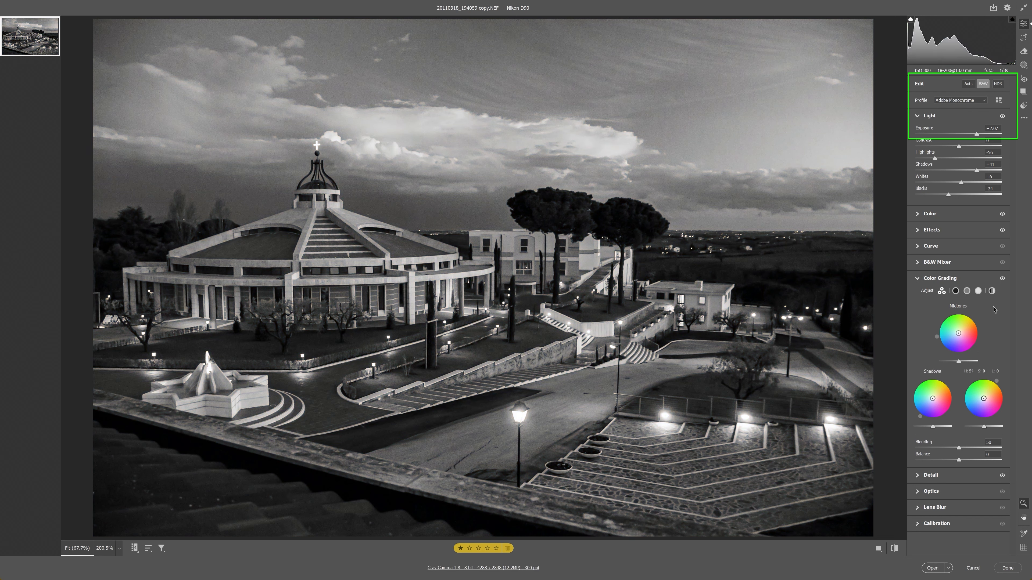
left_click(992, 291)
left_click_drag(964, 347, 962, 347)
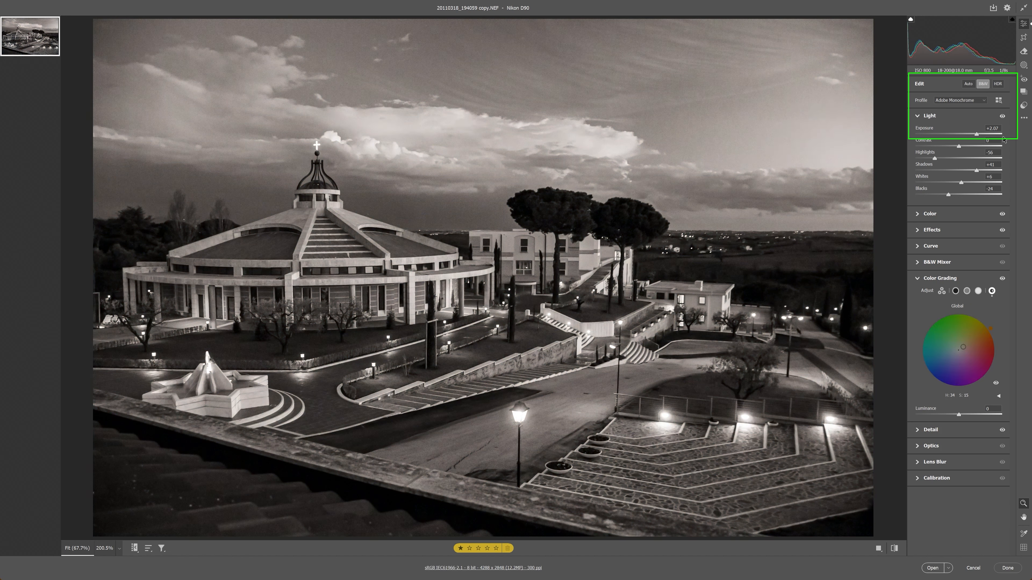
- Save the sepia-toned version as a snapshot named Sepia
left_click(1023, 91)
left_click(1003, 84)
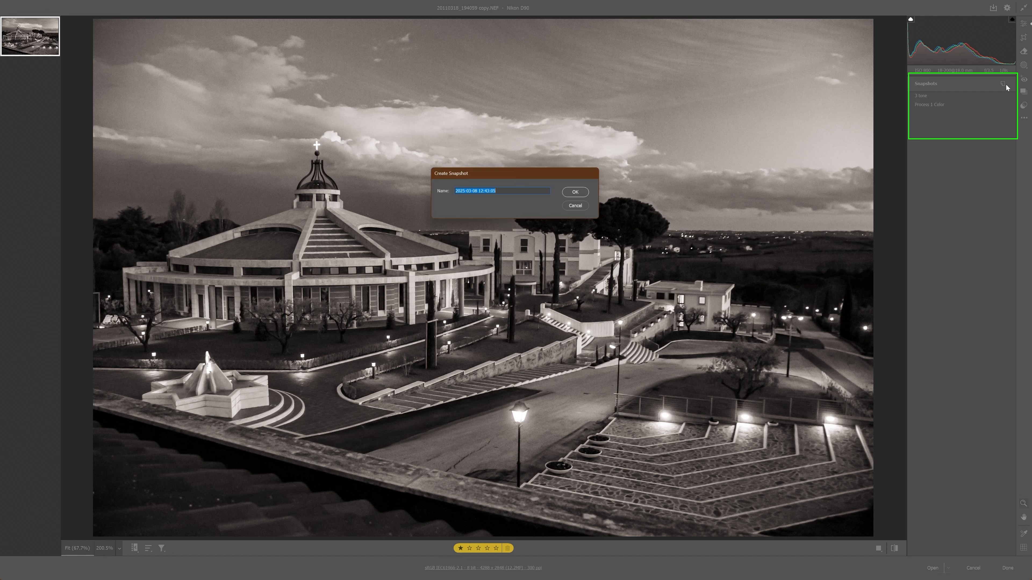
type("Sep")
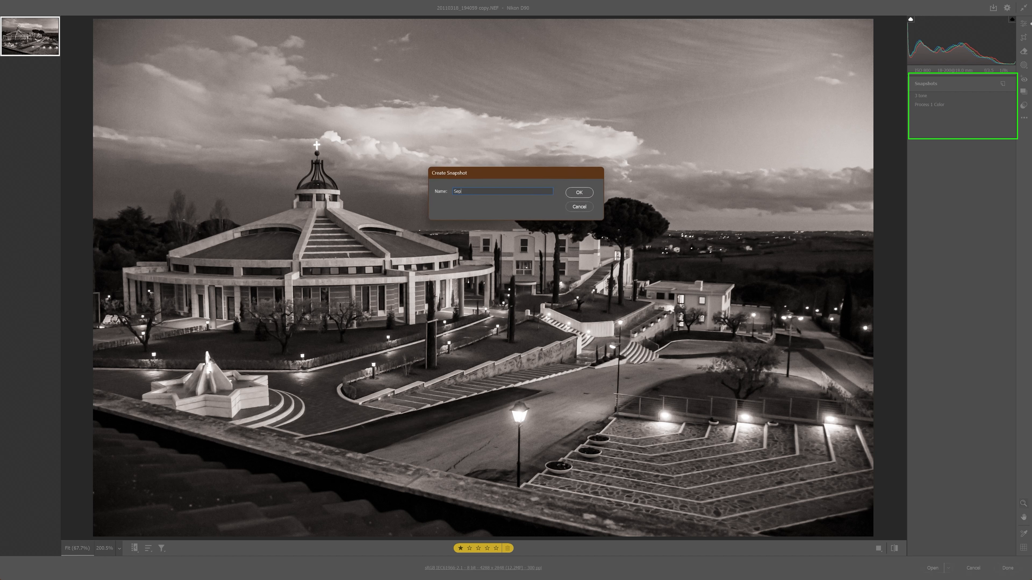
type("ia")
key("Return")
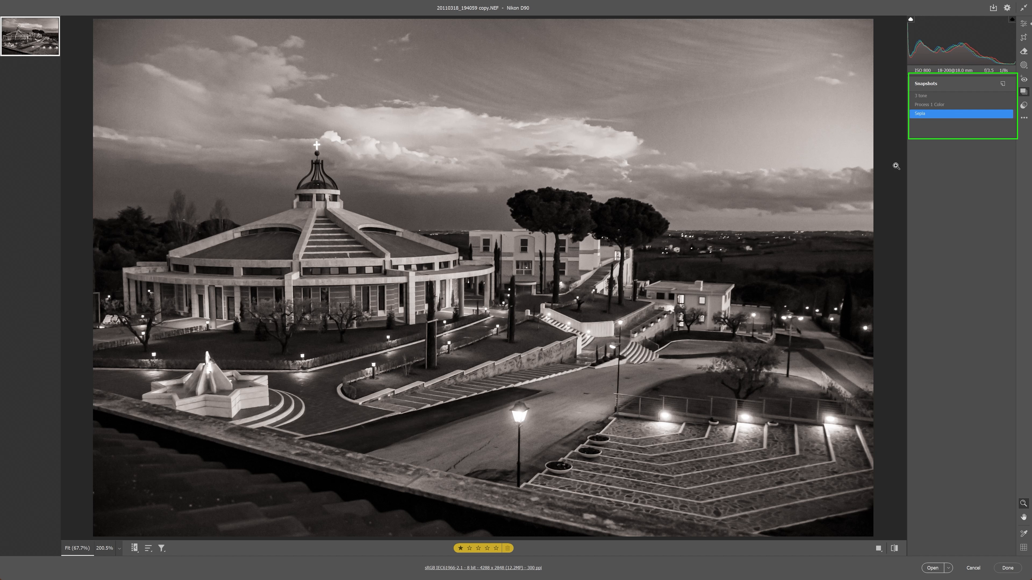
- Export the Sepia, 3 tone and Process 1 Color snapshots as quality 12 sRGB JPEG files in the same location as the raw file
left_click(992, 9)
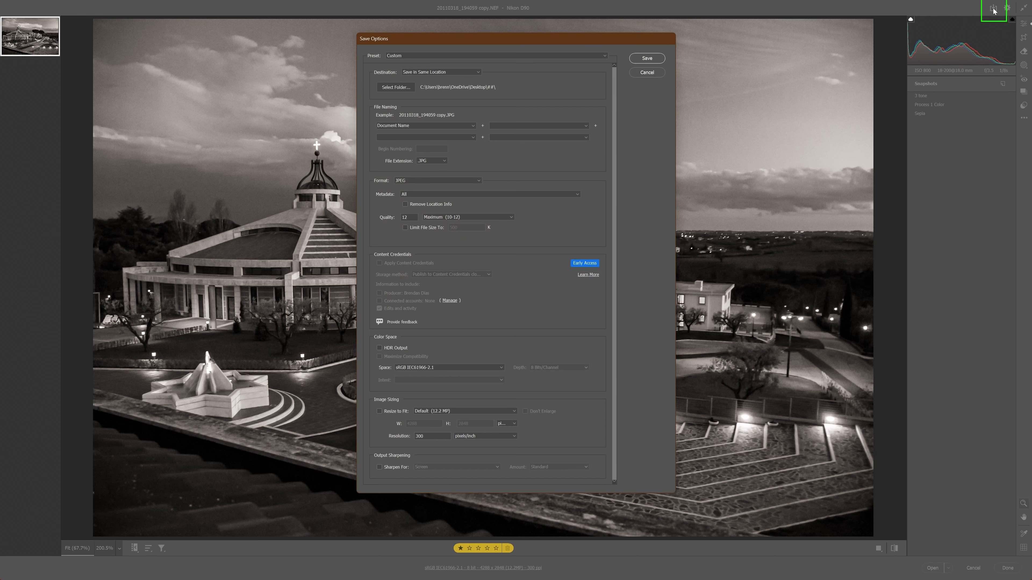
left_click(654, 59)
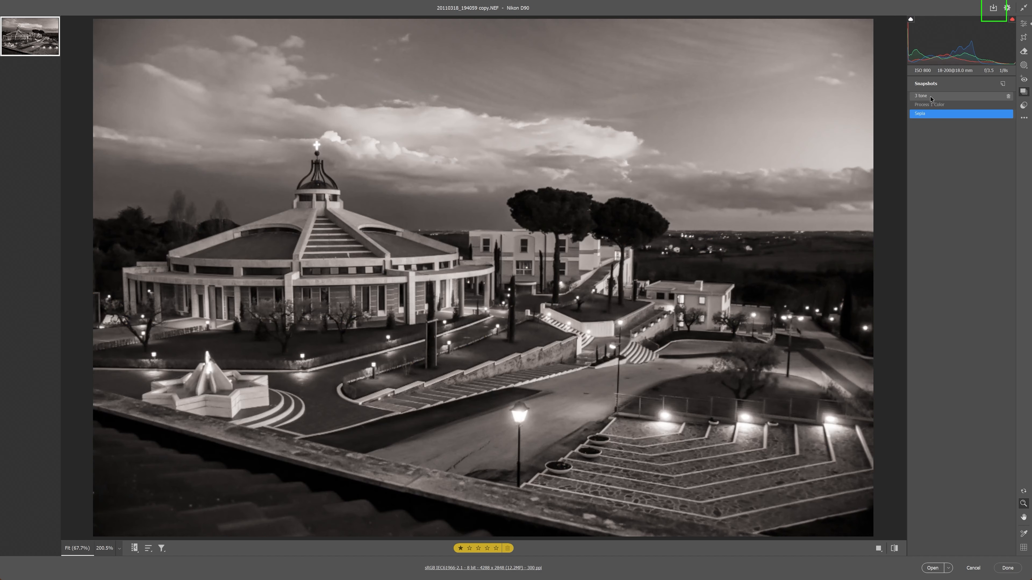
left_click(930, 97)
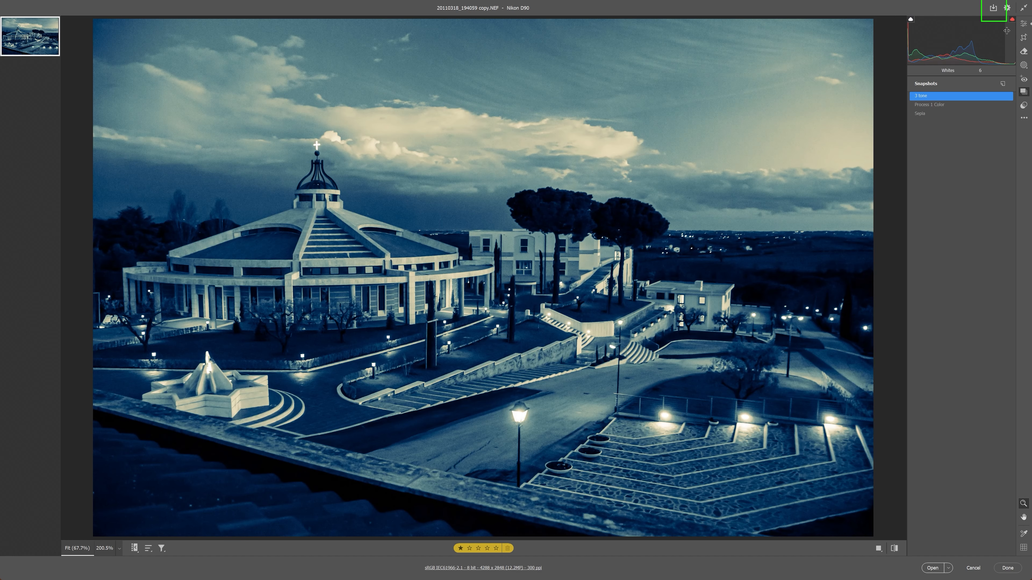
left_click(993, 7)
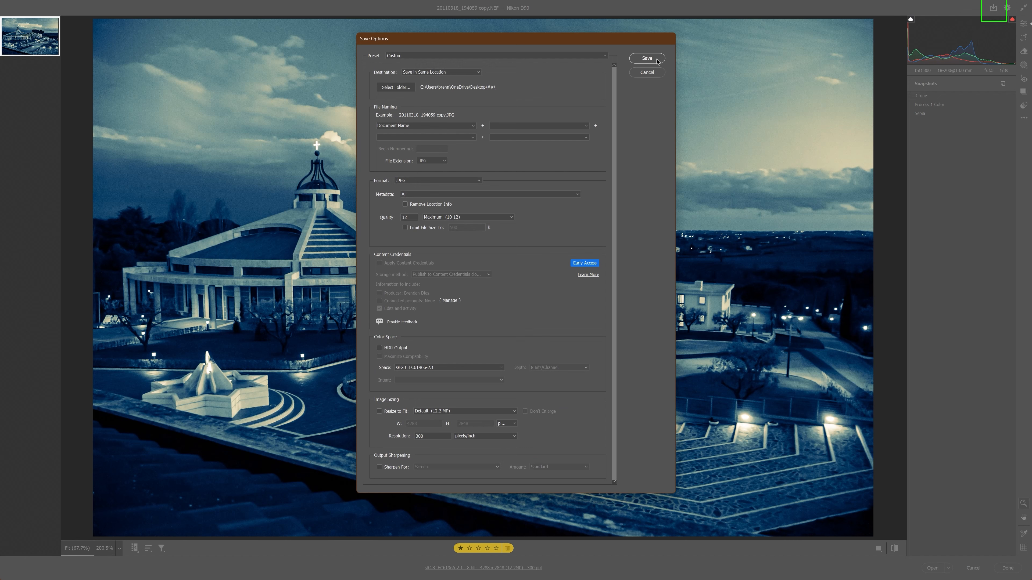
left_click(656, 59)
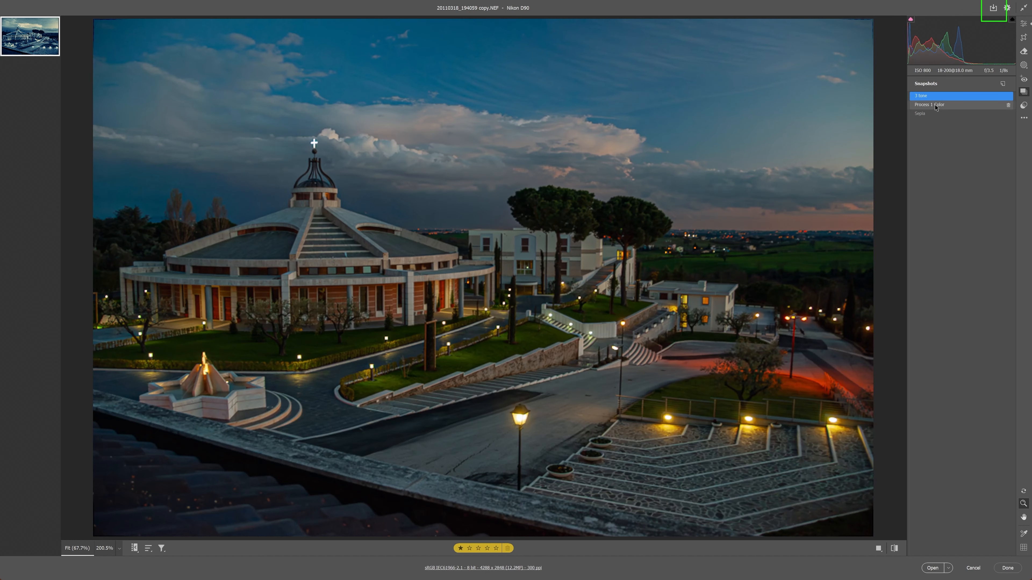
left_click(936, 105)
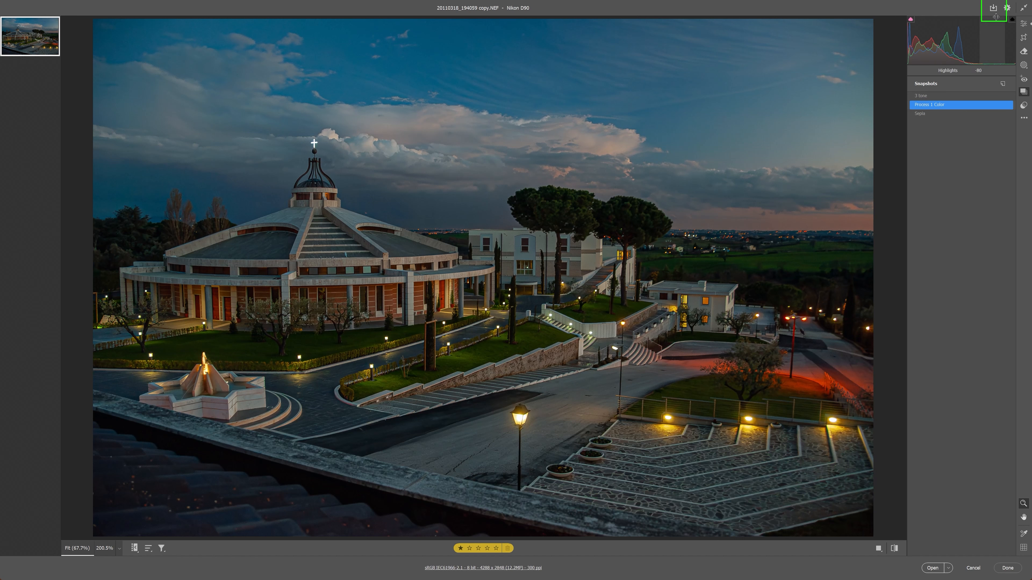
left_click(993, 8)
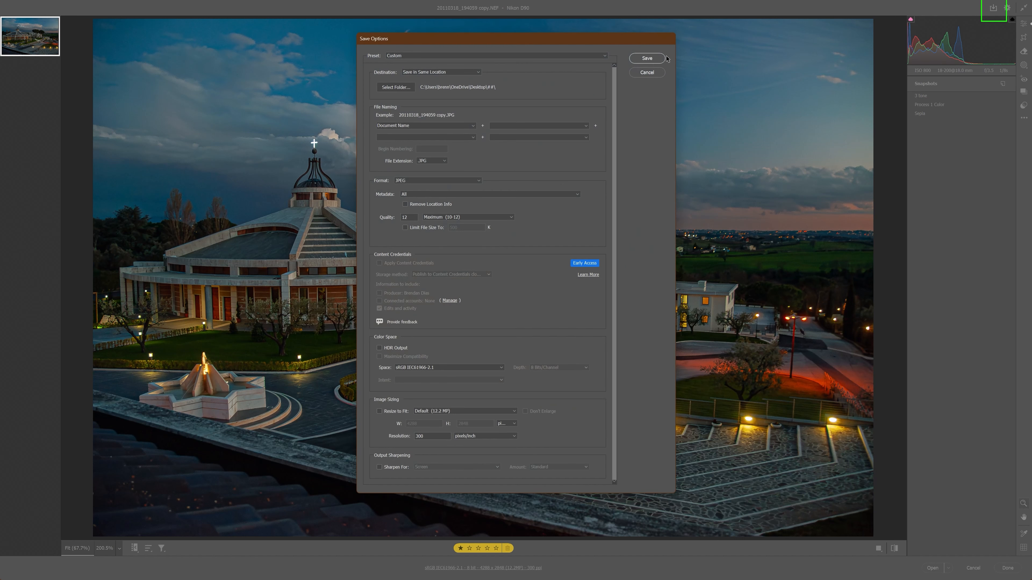
left_click(648, 60)
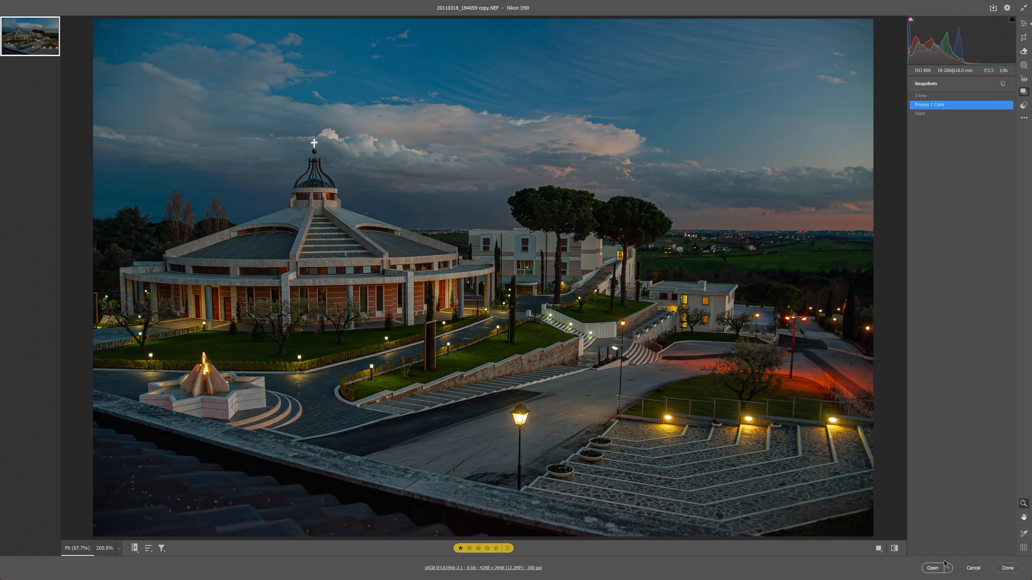
- Review the available ways to open the image, finish the Camera Raw edit, and shrink the thumbnails in Bridge
left_click(949, 570)
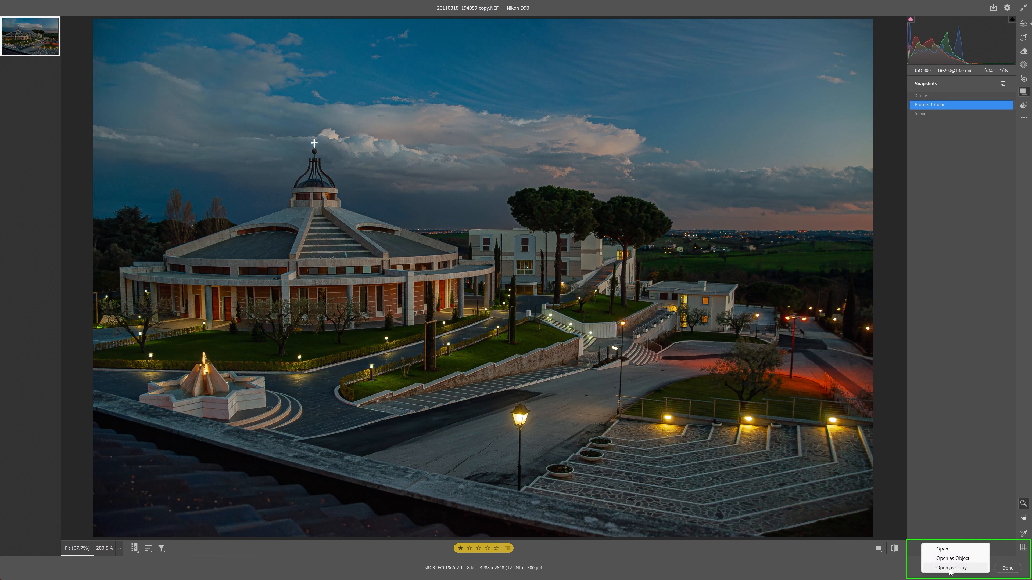
left_click(909, 570)
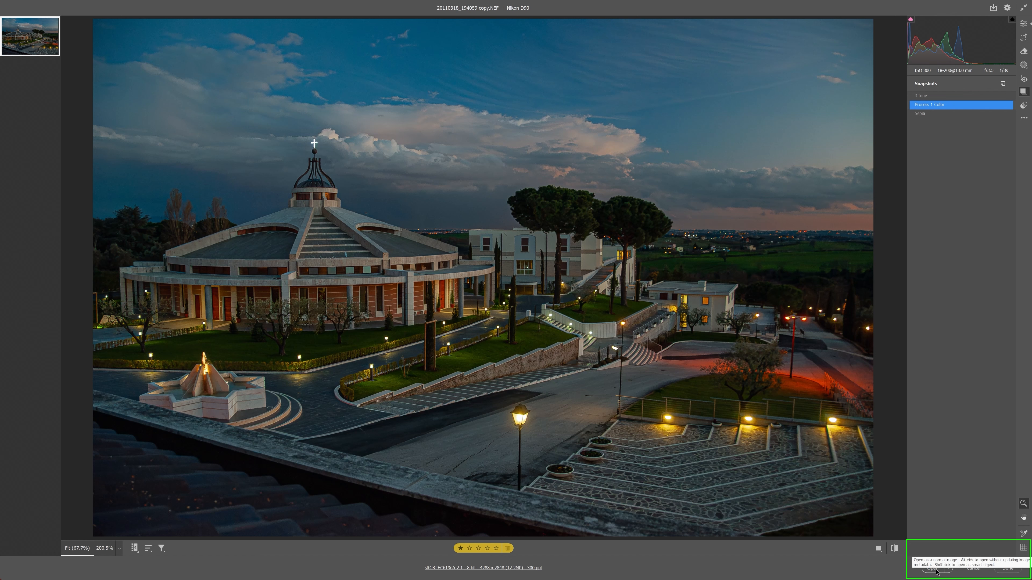
left_click(1008, 569)
key("ctrl+minus")
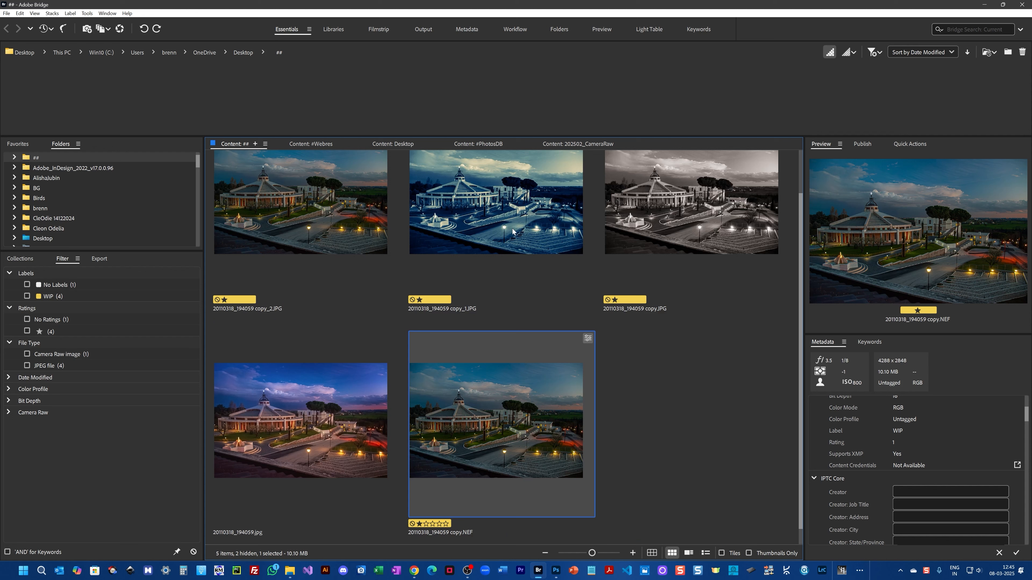
- Compare the previews of the original JPG, the three exported JPEG versions and the NEF copy
left_click(354, 398)
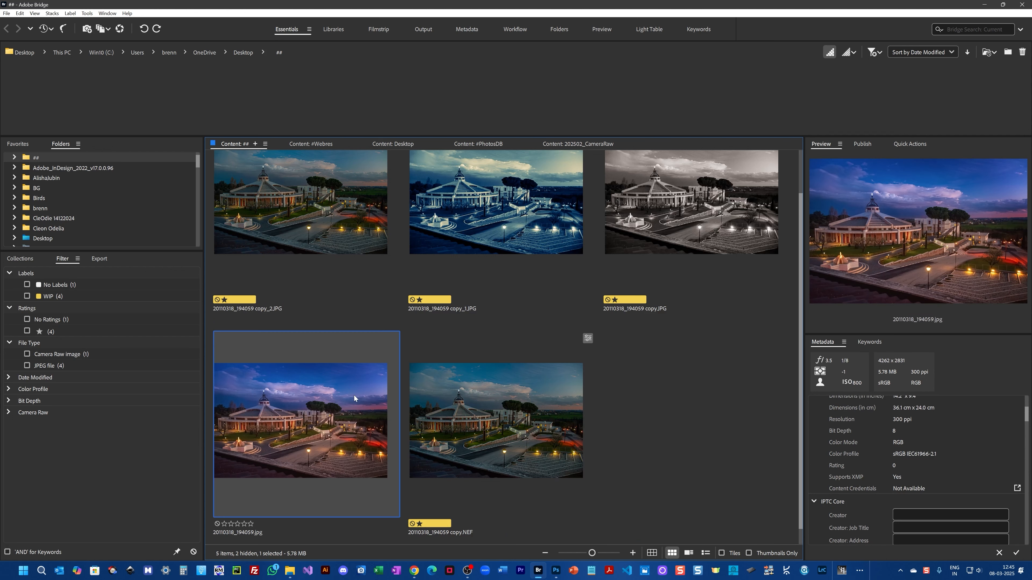
left_click(337, 216)
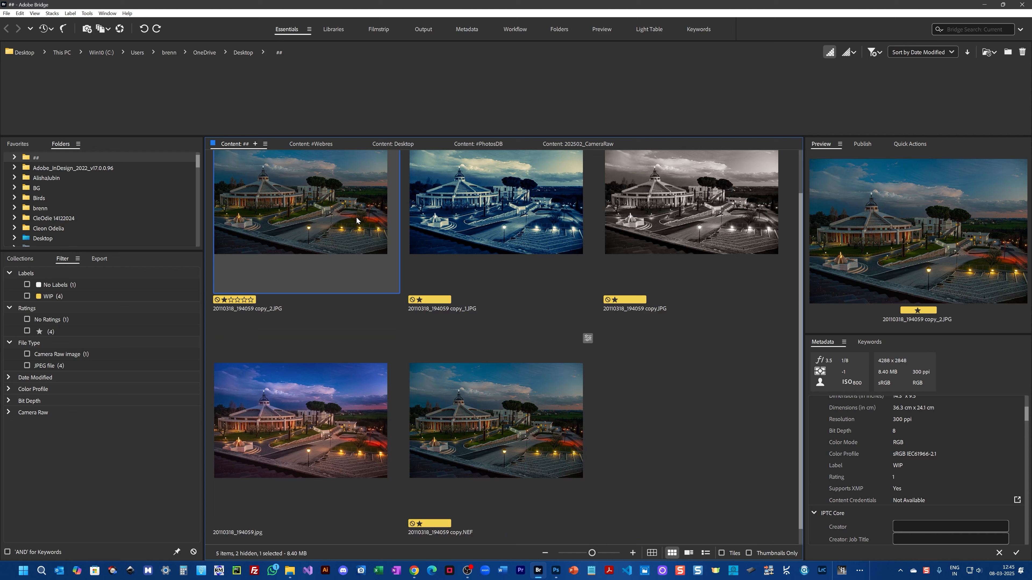
left_click(540, 220)
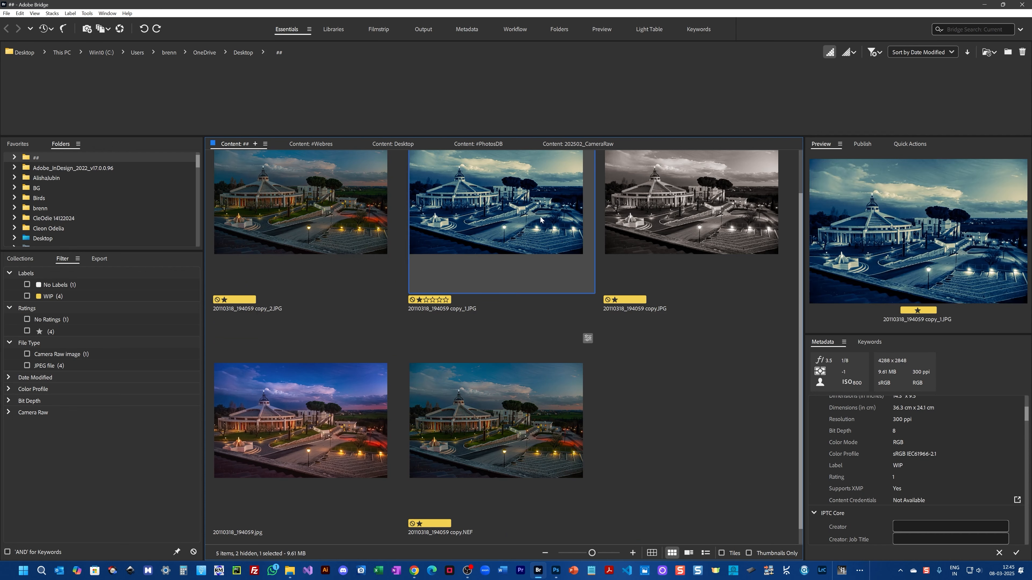
left_click(734, 230)
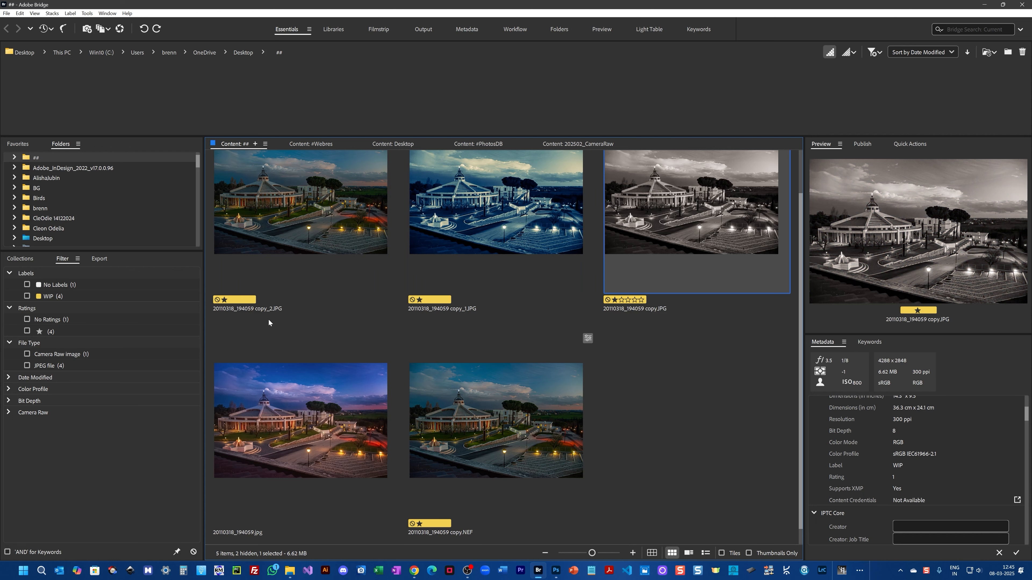
left_click(533, 460)
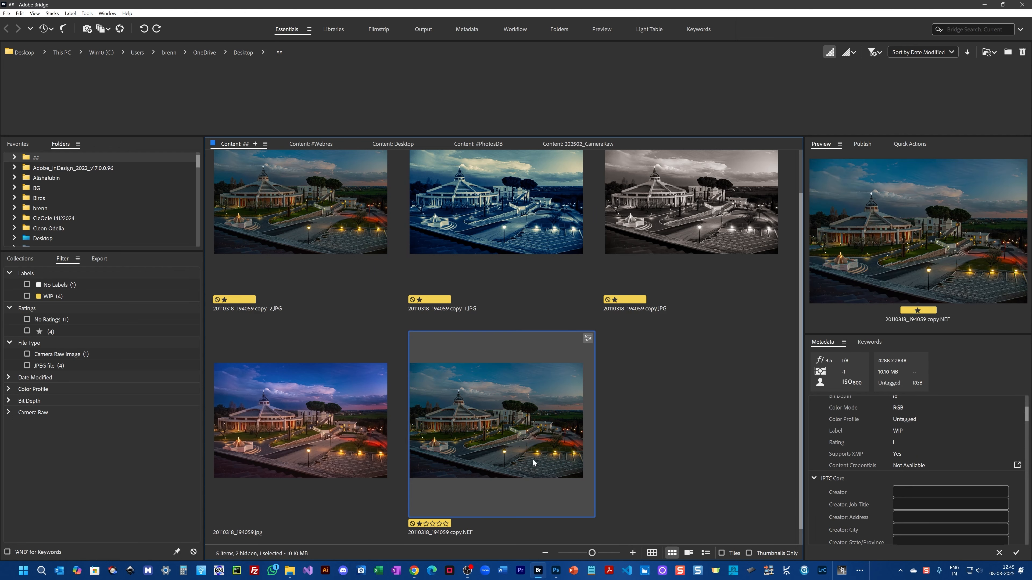
scroll(532, 460, "up", 5)
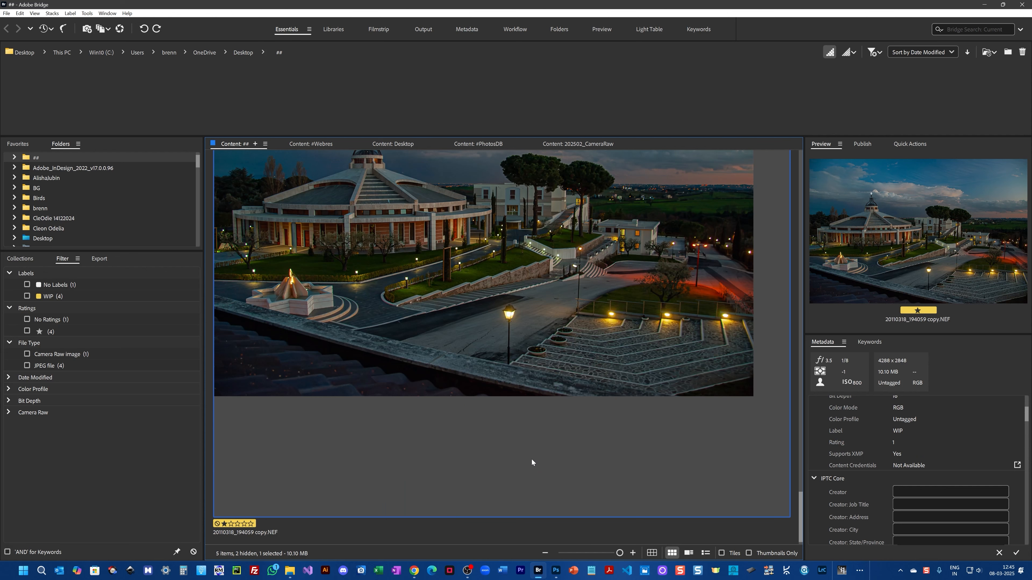
scroll(389, 481, "down", 2)
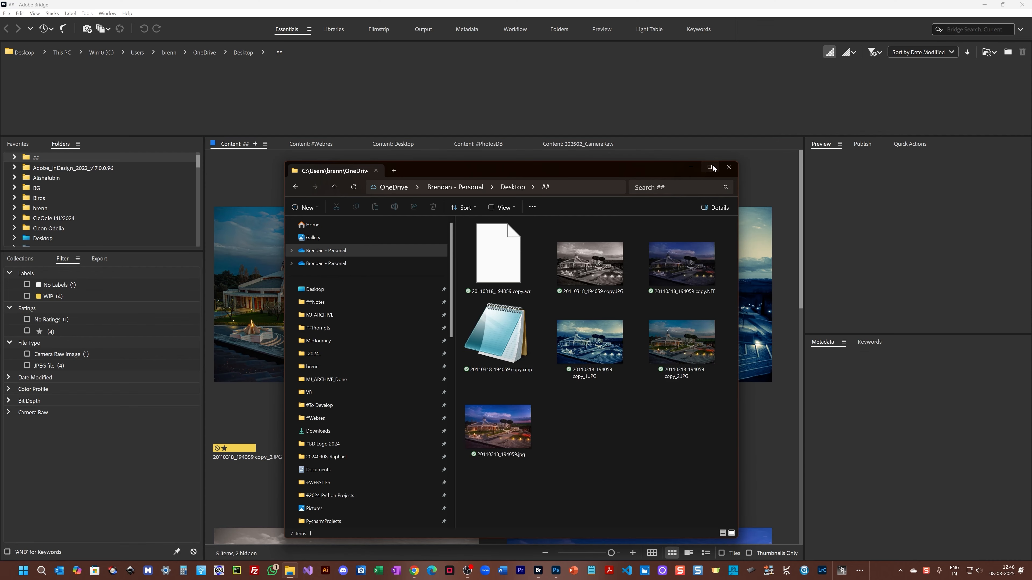
- Switch to File Explorer, maximize the ## folder window, and inspect the xmp, acr and NEF files of the photo copy
left_click(709, 168)
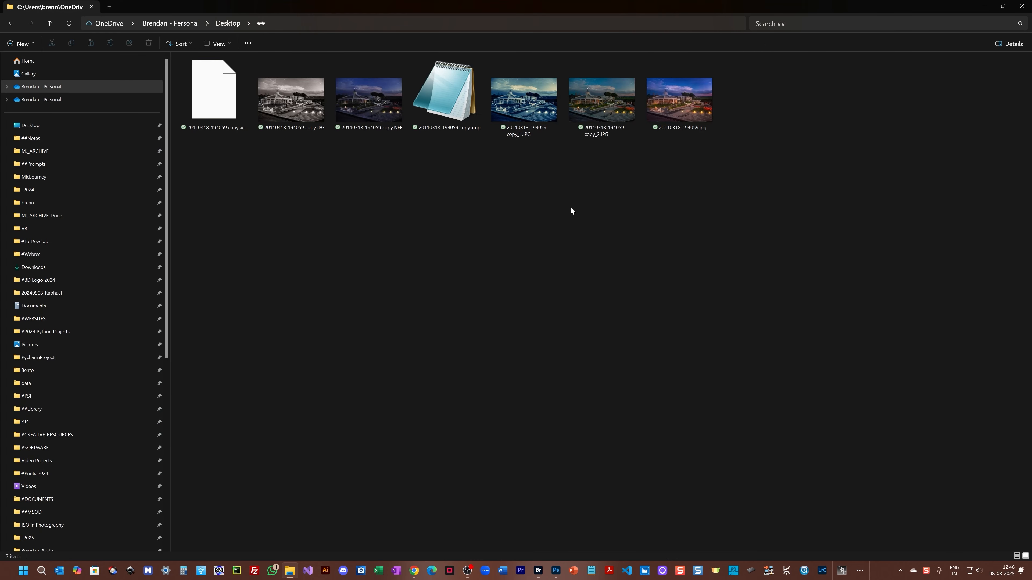
left_click(469, 108)
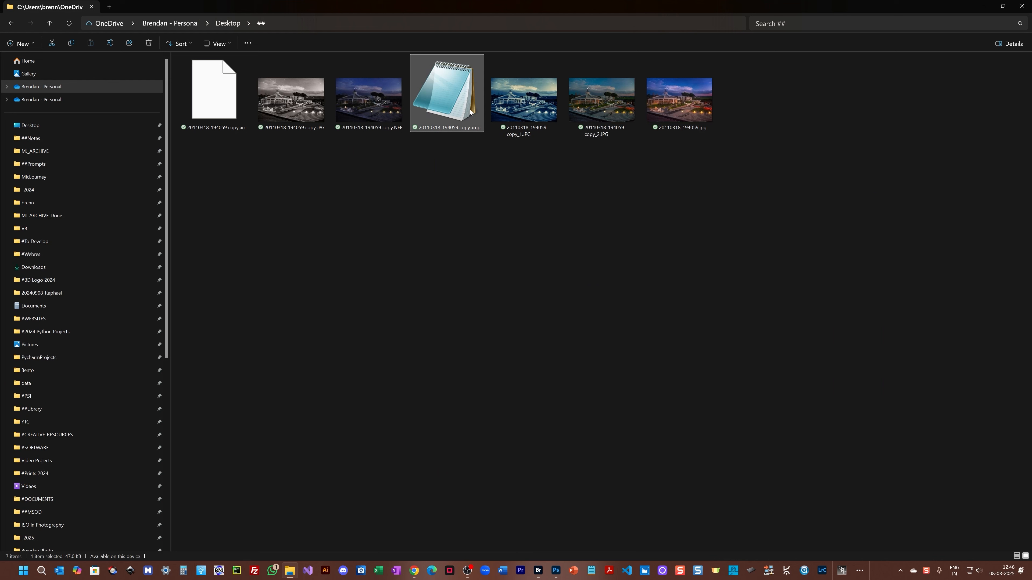
left_click(243, 118)
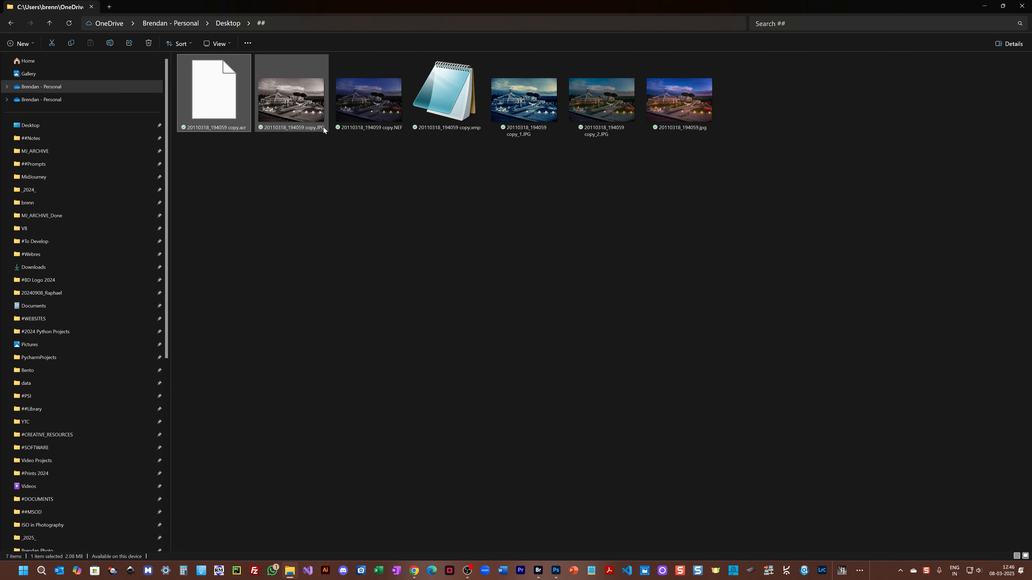
left_click(384, 116)
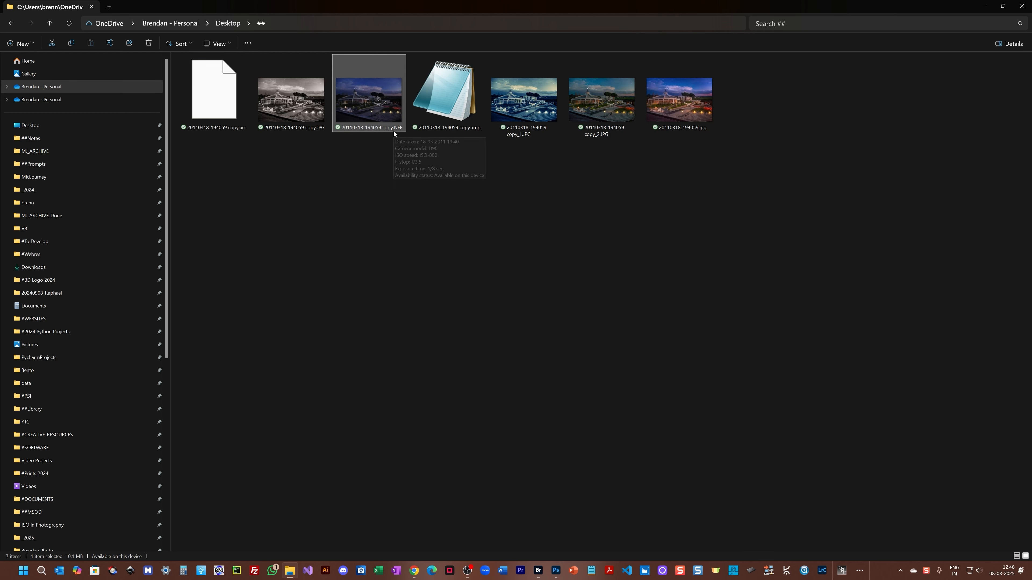
mouse_move(403, 129)
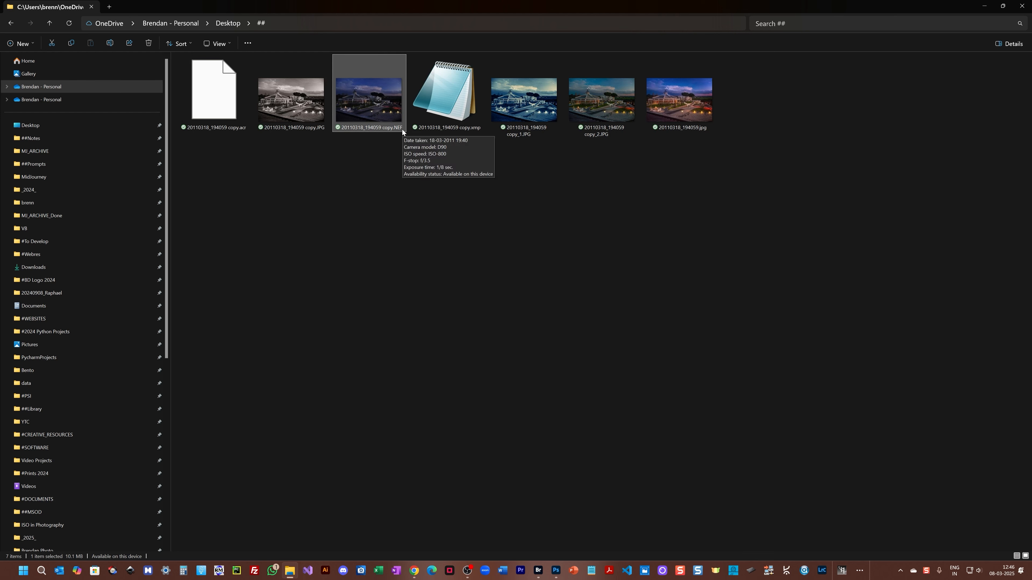
- Open 20110318_194059 copy.xmp in Notepad, examine the stored Camera Raw settings and snapshot data, and close the file
double_click(454, 101)
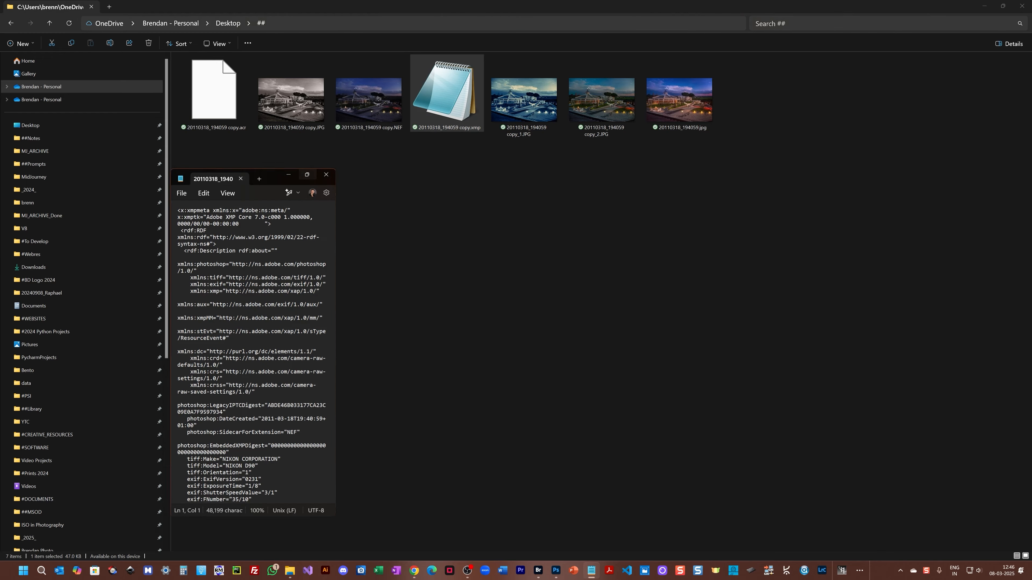
left_click(306, 174)
scroll(516, 289, "down", 20)
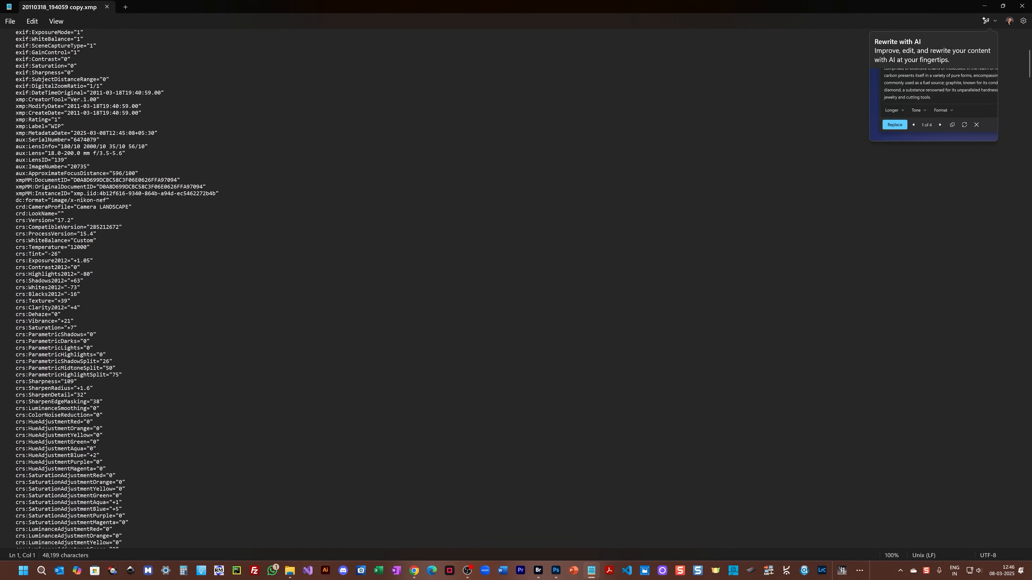
scroll(516, 289, "down", 20)
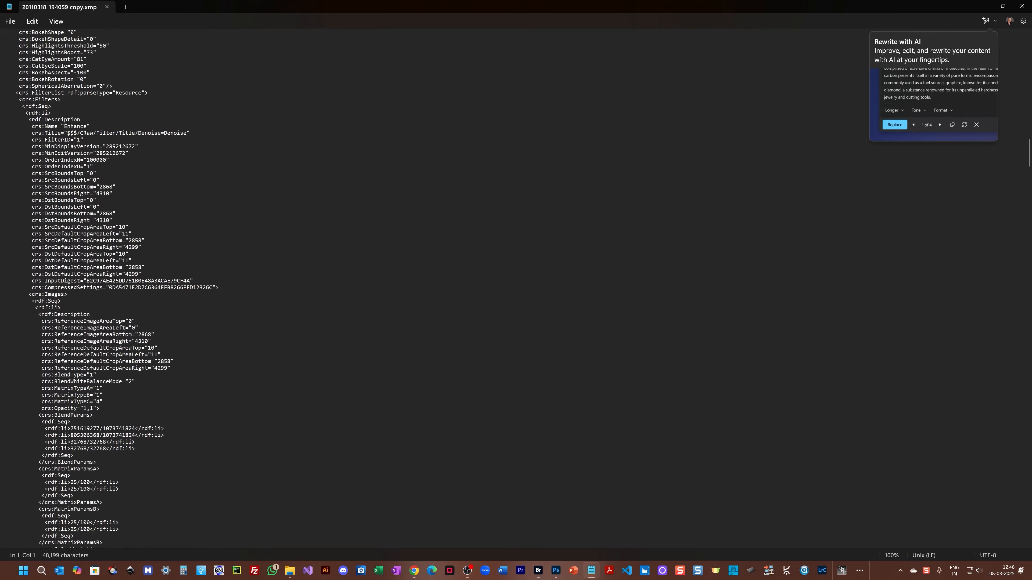
scroll(516, 289, "down", 20)
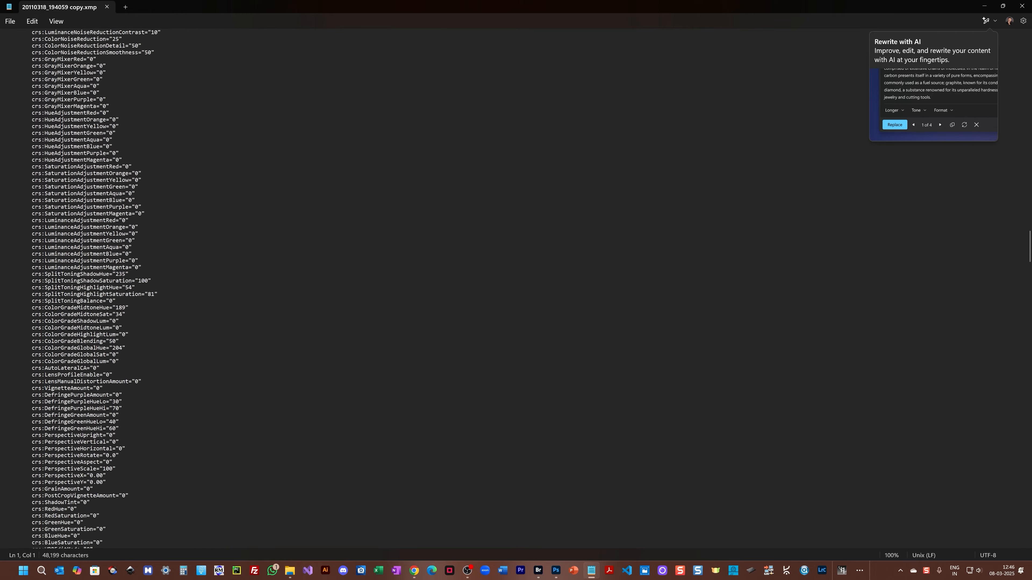
scroll(516, 289, "down", 3)
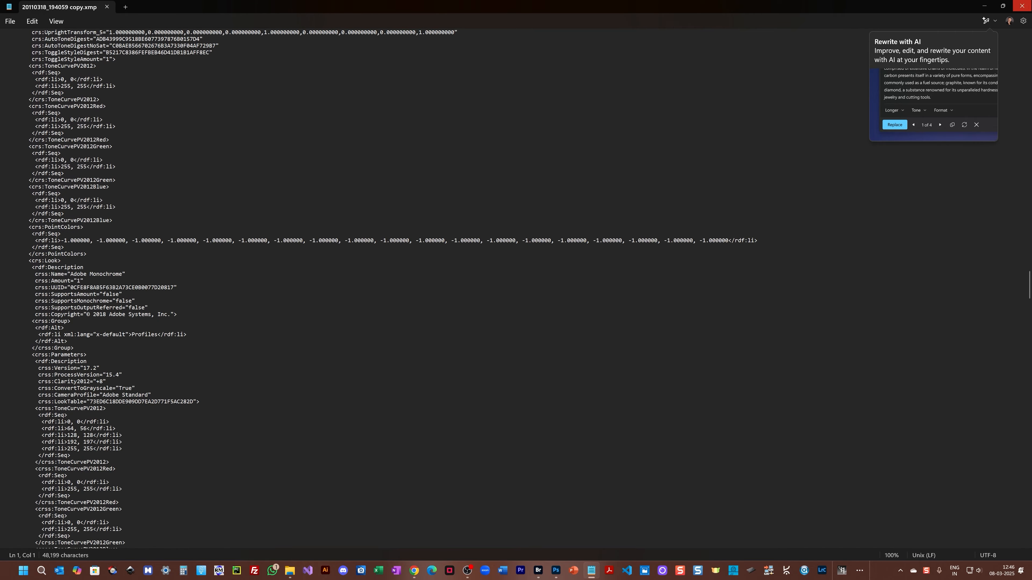
left_click(1023, 4)
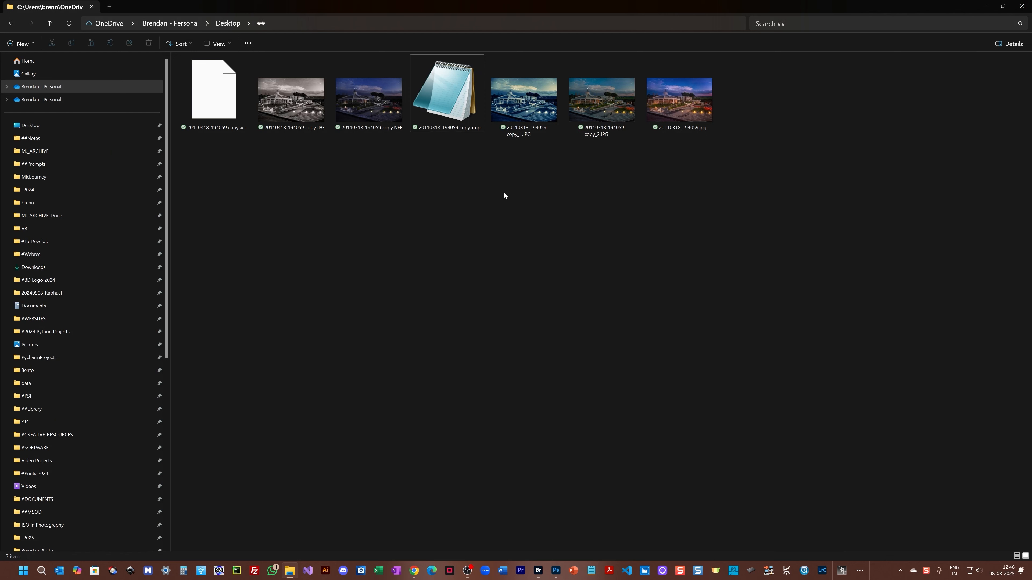
- Copy the name of 20110318_194059 copy.xmp and rename the file to z.xmp
left_click(454, 129)
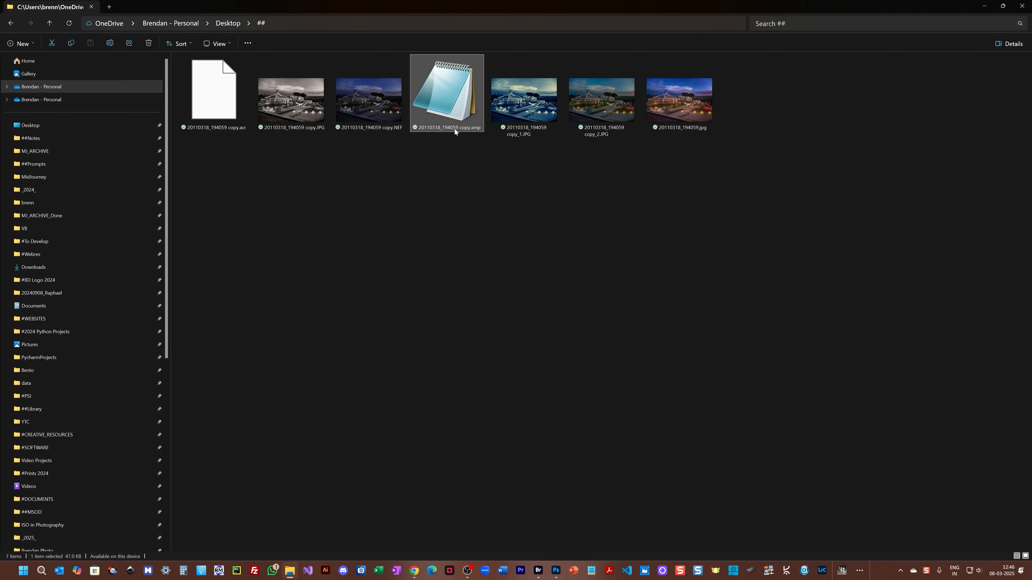
left_click(455, 129)
right_click(454, 129)
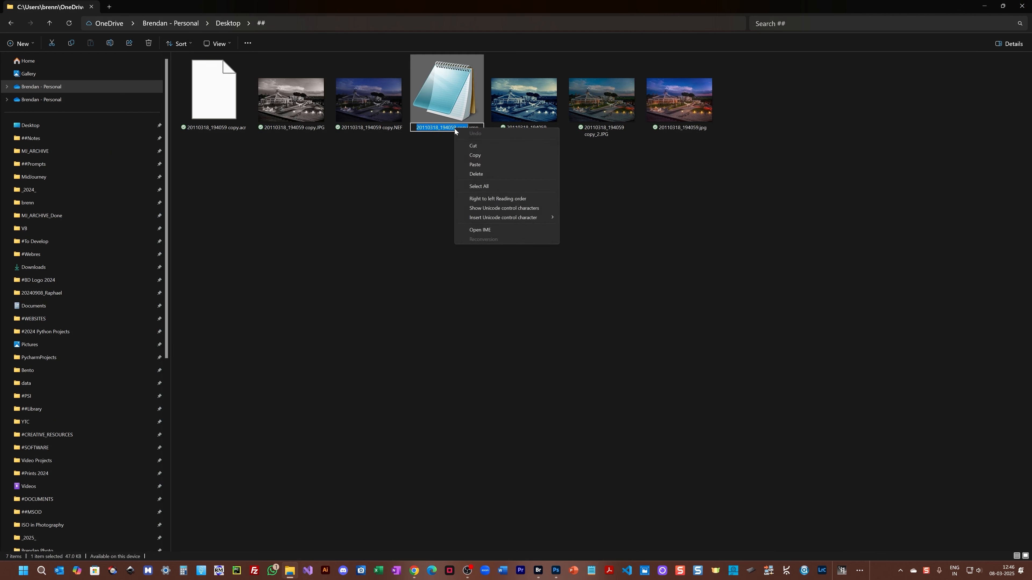
left_click(475, 156)
left_click(438, 160)
left_click(443, 128)
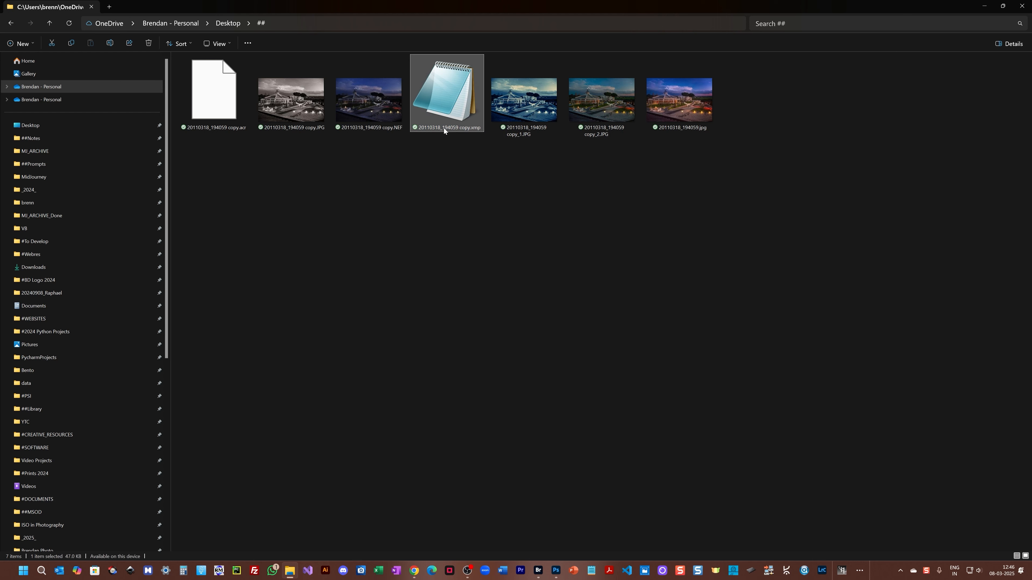
left_click(443, 129)
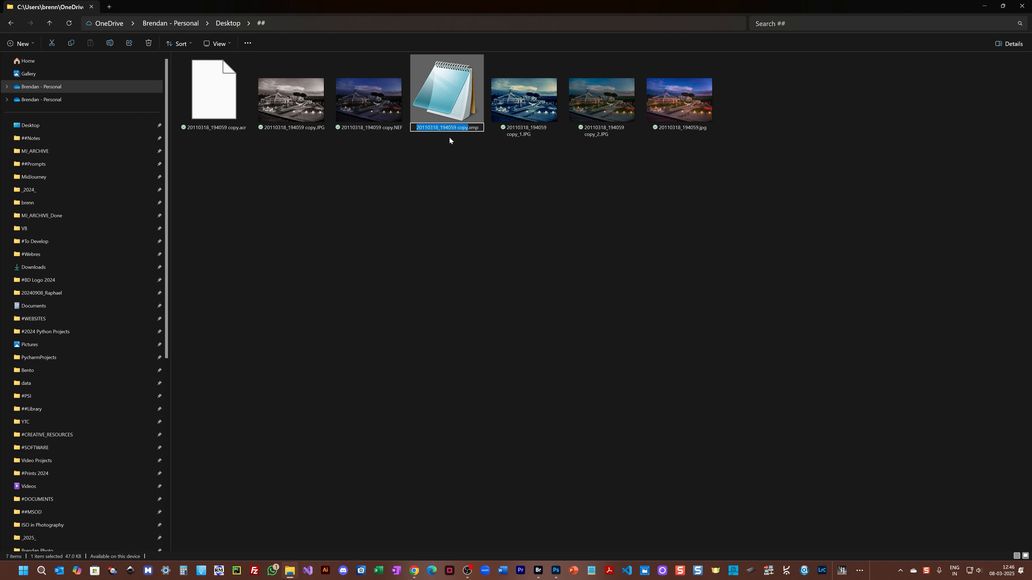
type("z")
key("Return")
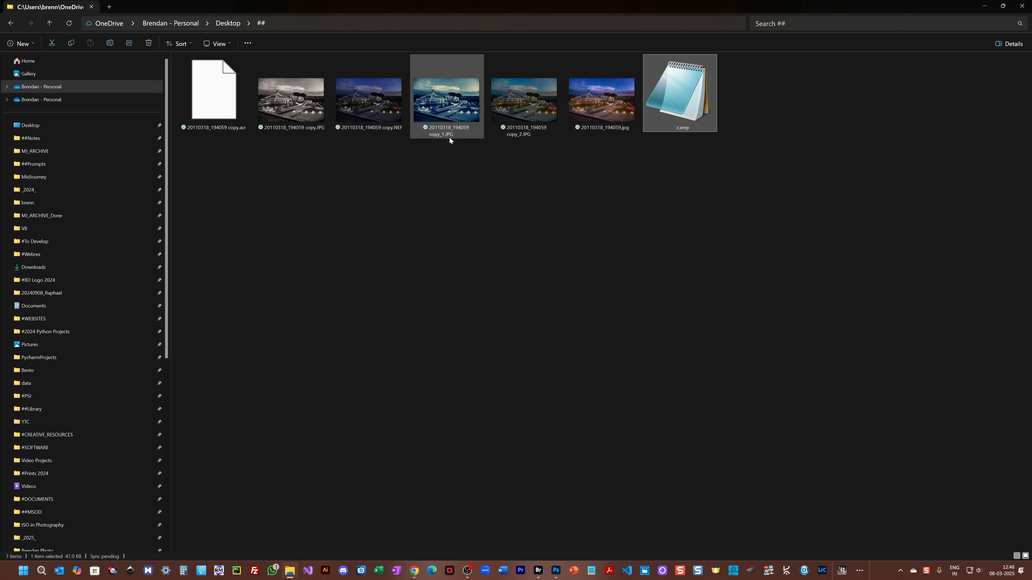
- Switch to Bridge, open 20110318_194059 copy.NEF in Camera Raw to inspect it without its renamed sidecar file, and finish the edit session
left_click(537, 570)
scroll(554, 427, "down", 10)
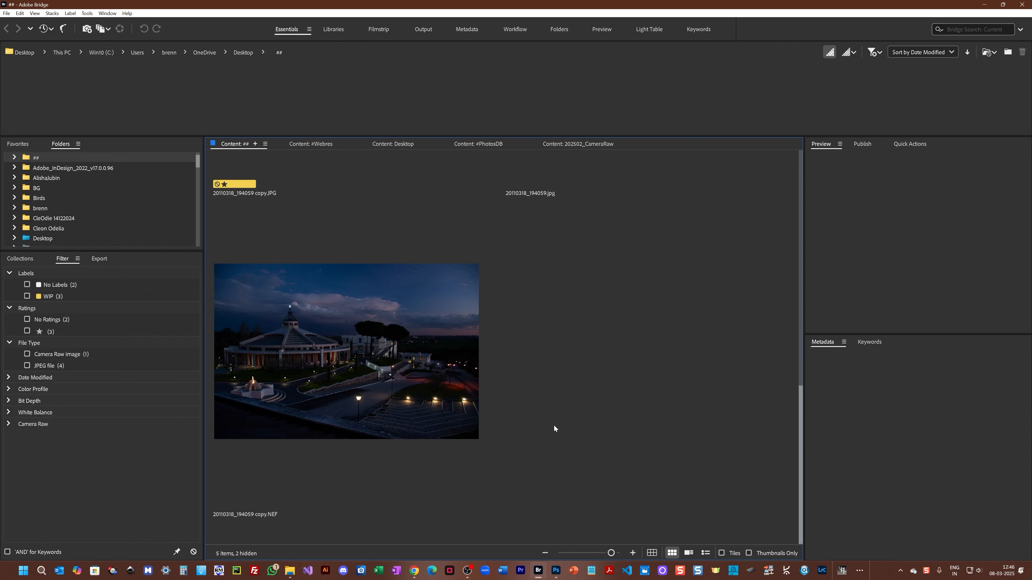
left_click(368, 370)
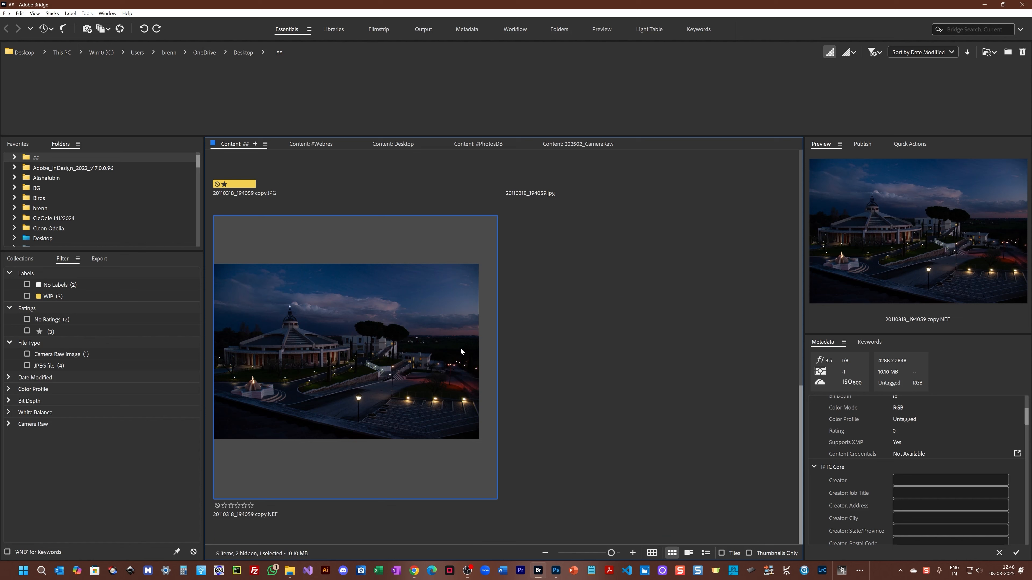
right_click(413, 330)
left_click(486, 239)
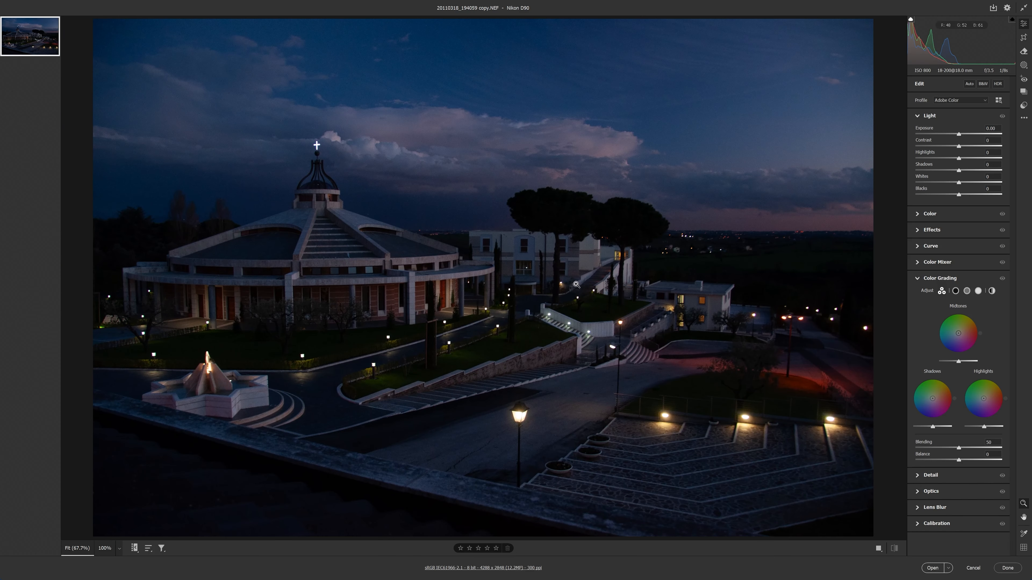
left_click(1004, 569)
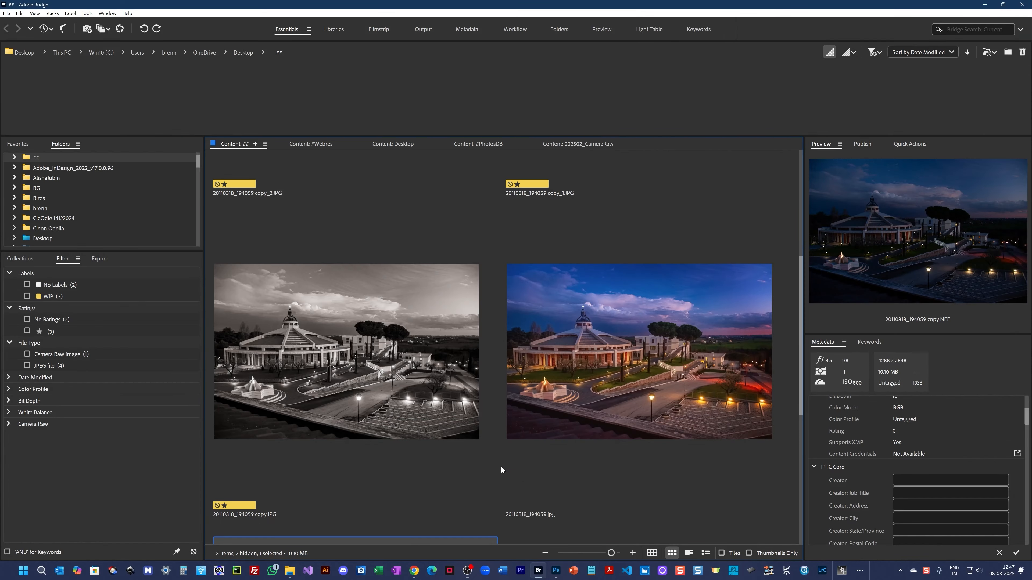
- Switch to File Explorer and rename z.xmp back to 20110318_194059 copy.xmp using the copied name
left_click(290, 571)
left_click(453, 250)
left_click(680, 128)
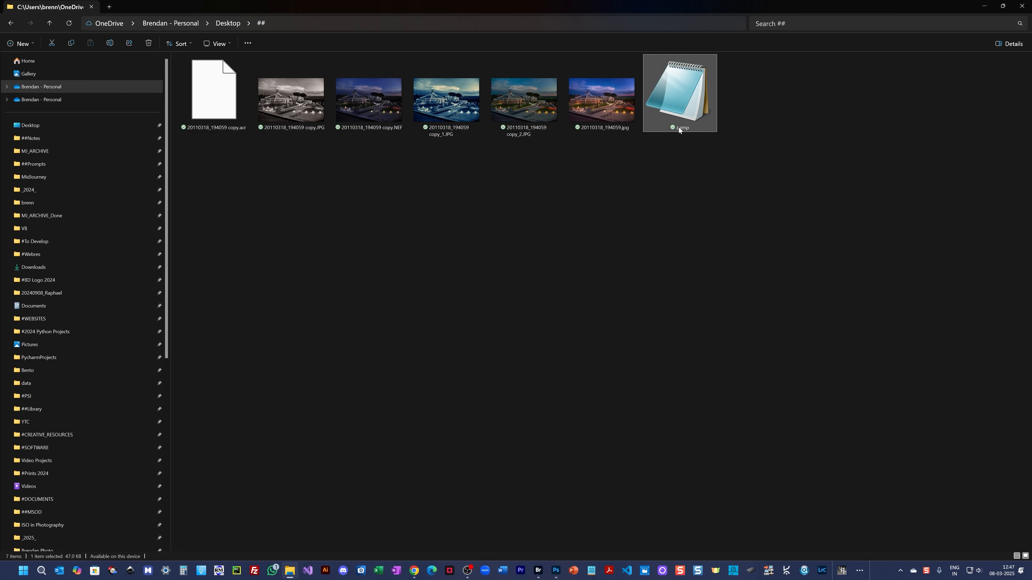
left_click(680, 129)
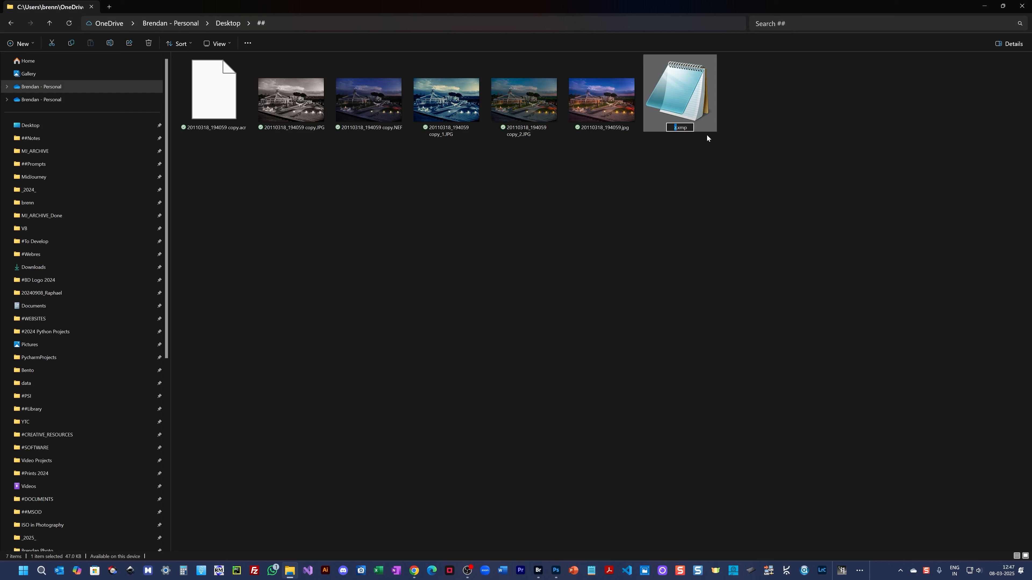
key("ctrl+v")
key("Return")
left_click(698, 185)
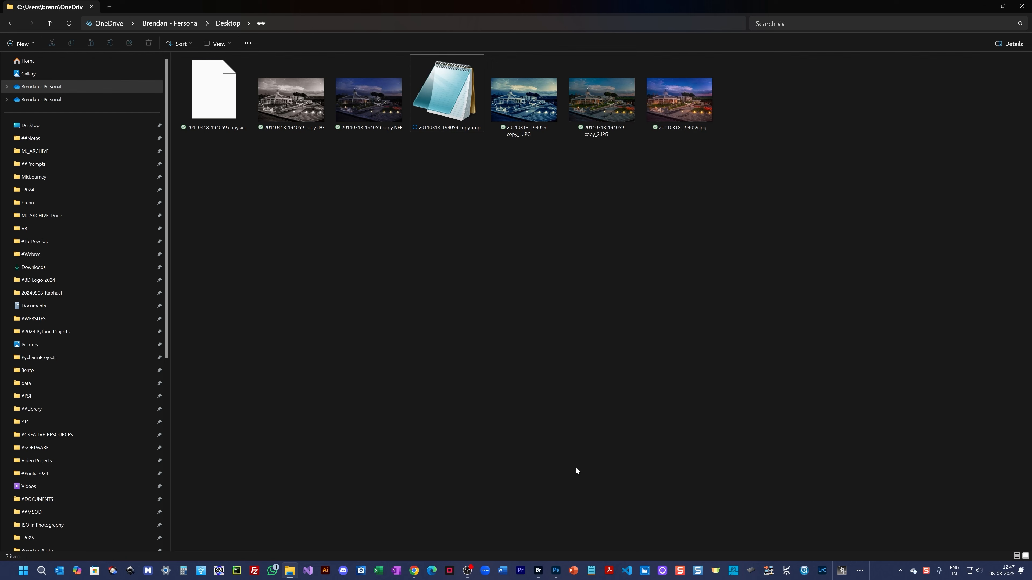
- Check the NEF copy's preview in Bridge and locate its matching xmp file in File Explorer
left_click(538, 571)
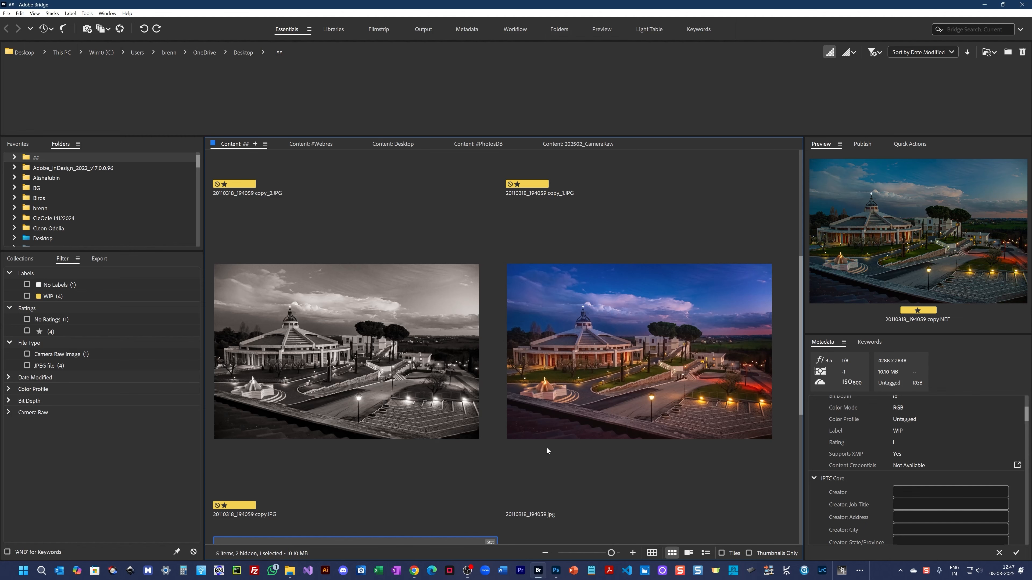
scroll(547, 450, "down", 5)
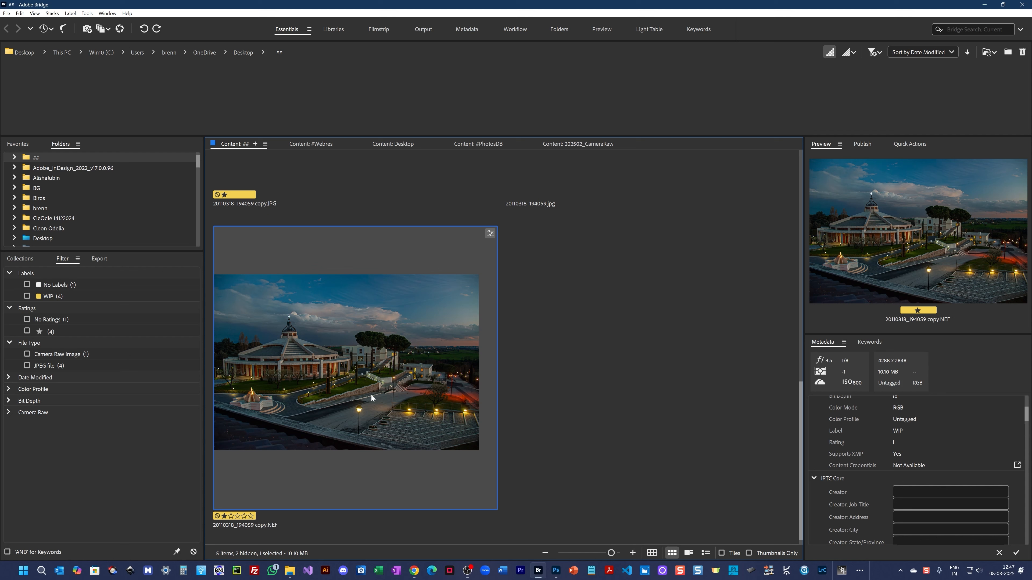
left_click(291, 571)
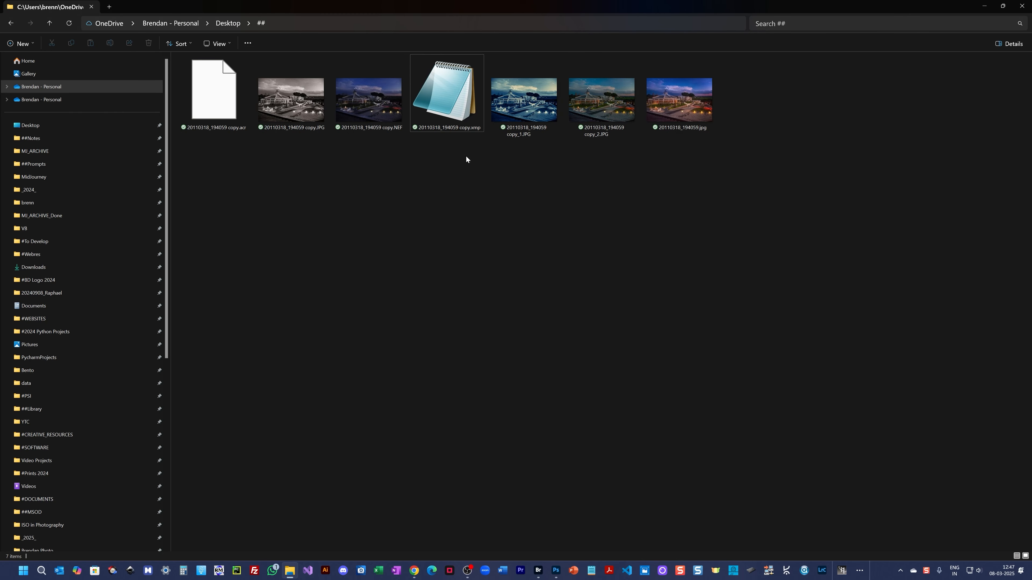
left_click(459, 128)
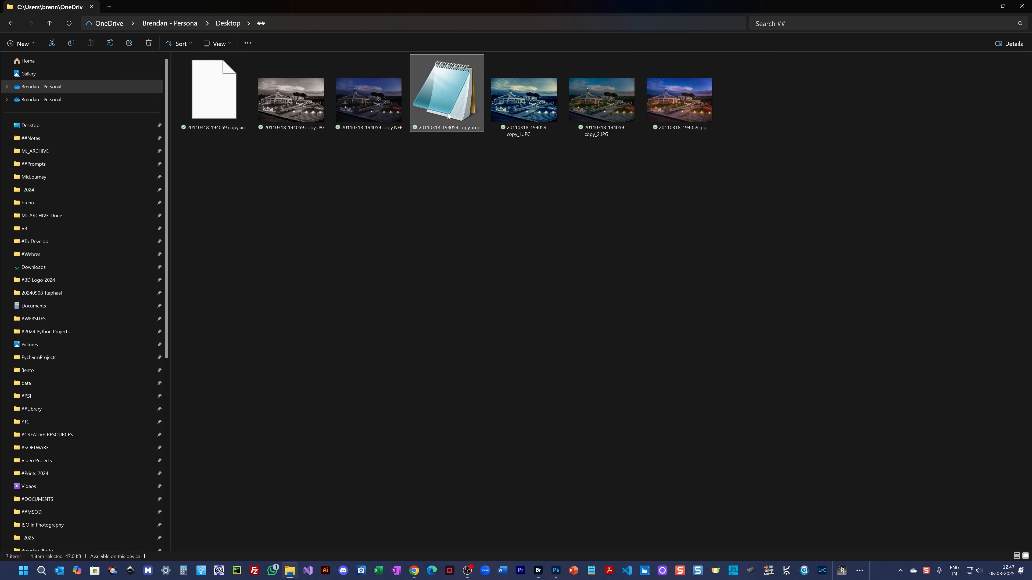
- Switch to Bridge and open 20110318_194059 copy.NEF in Camera Raw
left_click(538, 571)
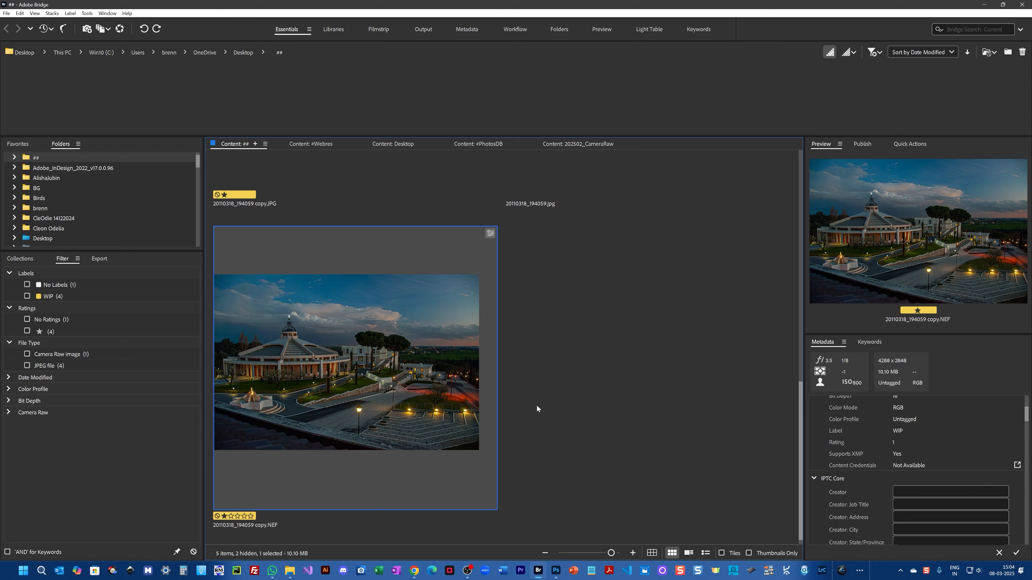
right_click(459, 387)
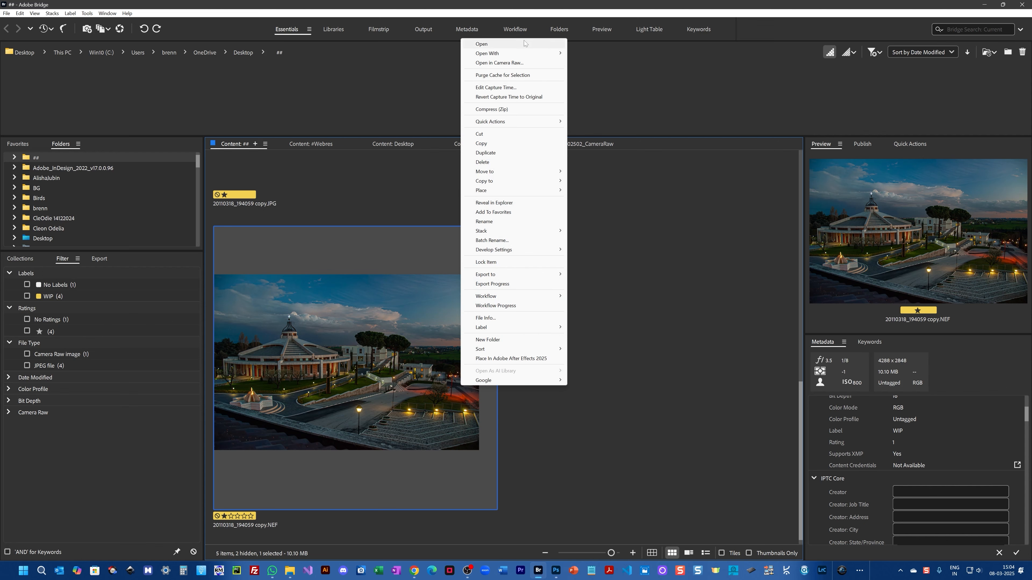
left_click(517, 63)
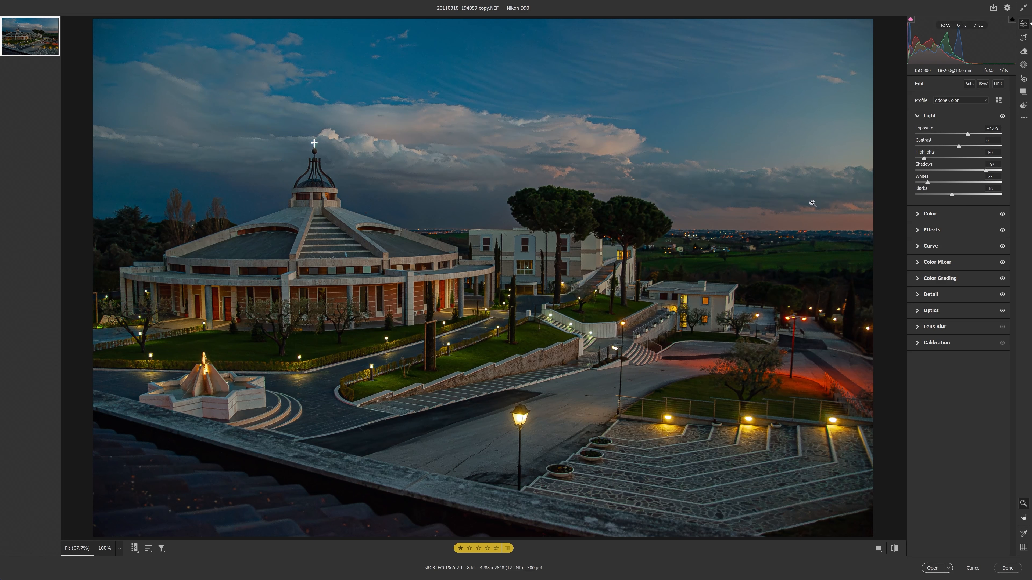
- Compare the 3 tone, Process 1 Color and Sepia snapshots, leaving Process 1 Color applied
left_click(1028, 94)
left_click(961, 97)
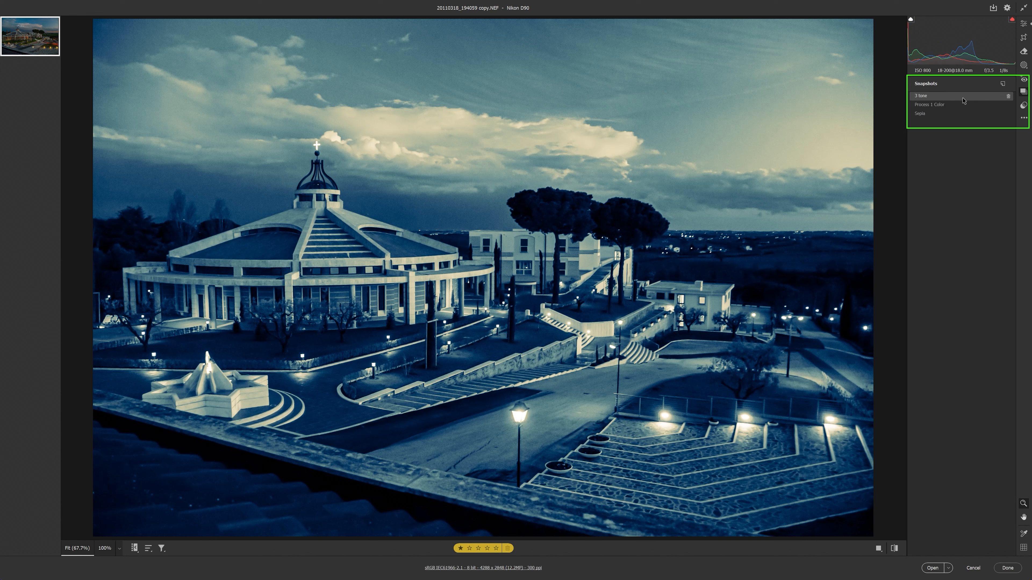
left_click(963, 98)
left_click(932, 107)
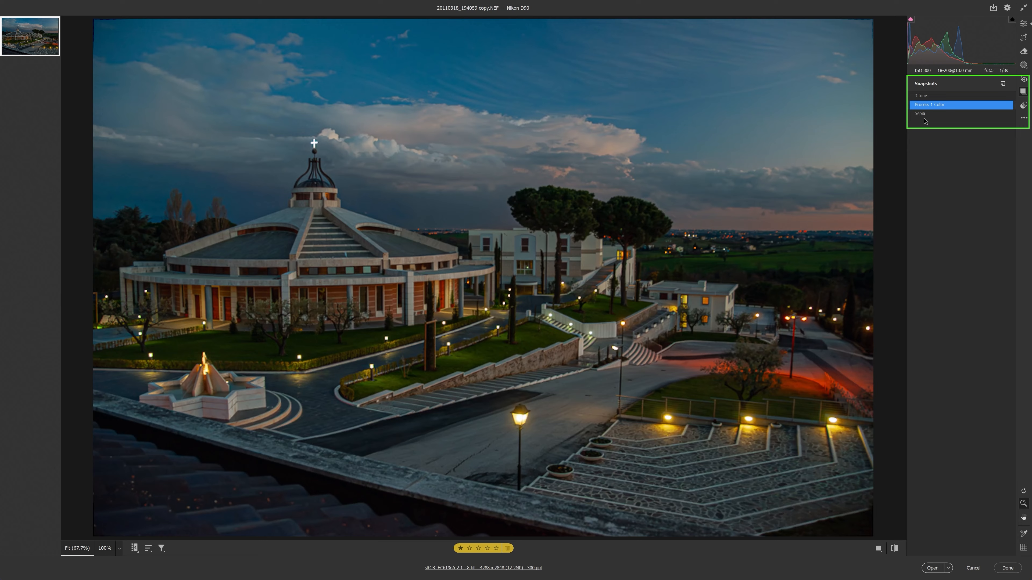
left_click(923, 115)
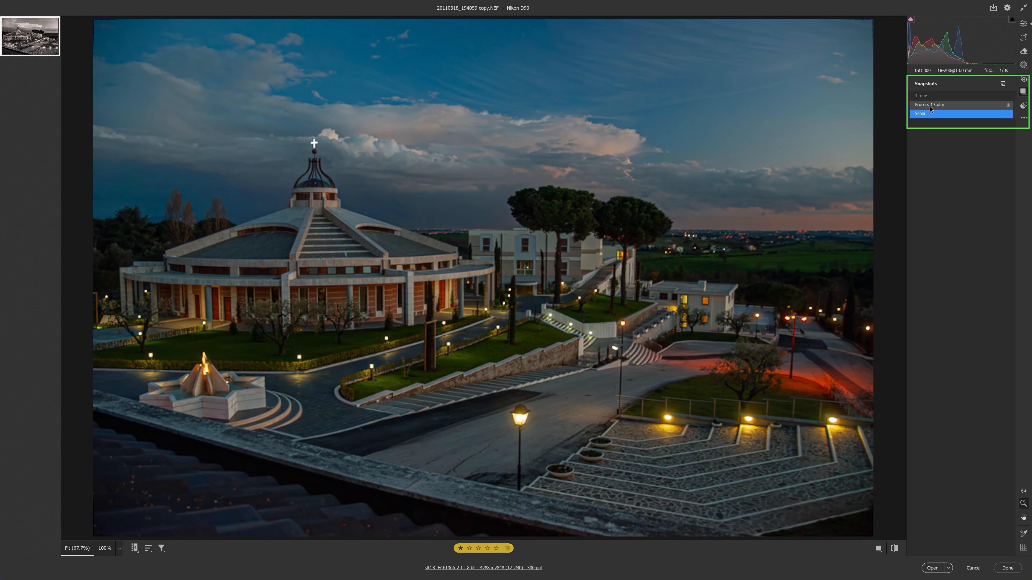
left_click(929, 106)
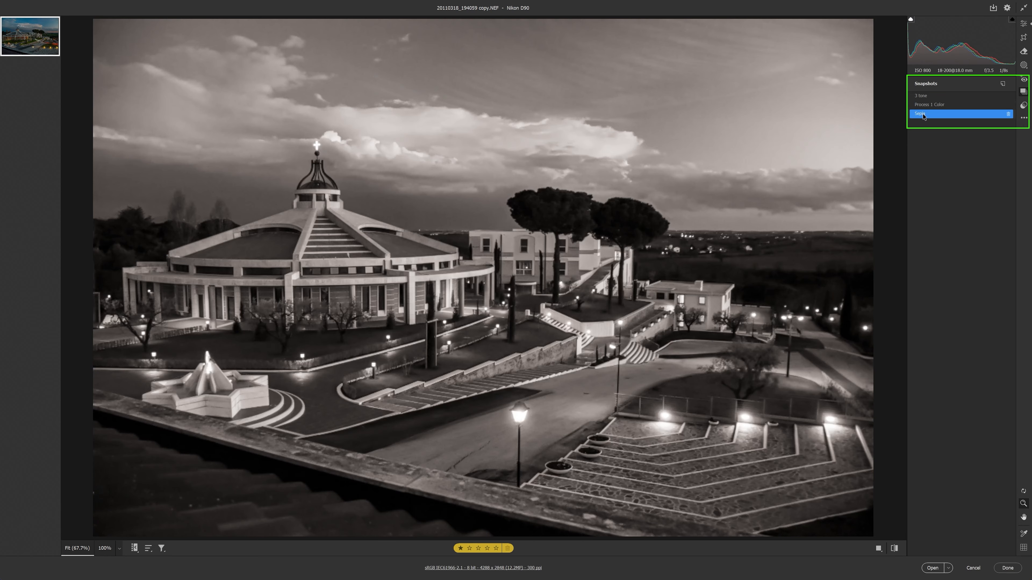
left_click(924, 114)
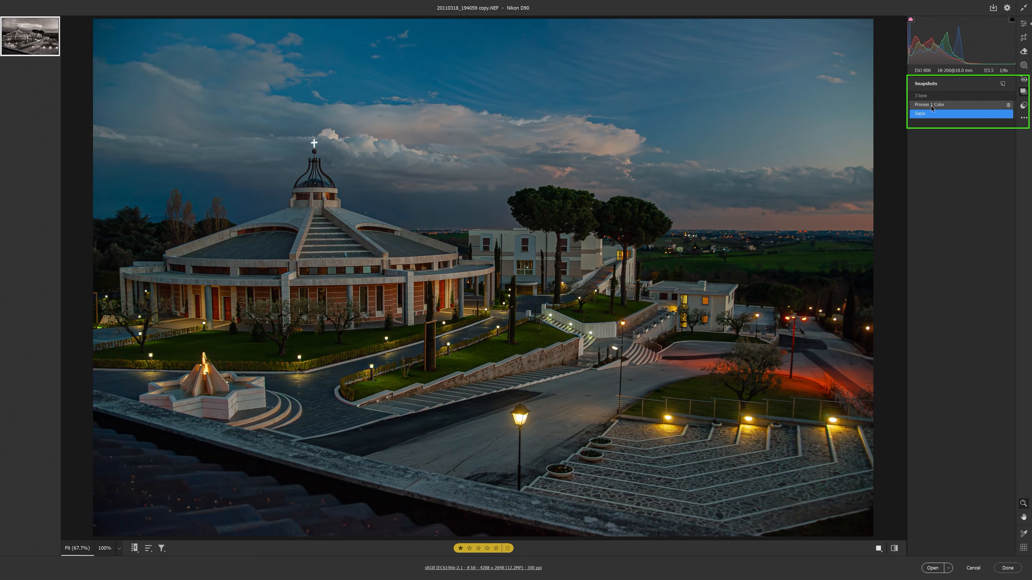
left_click(931, 106)
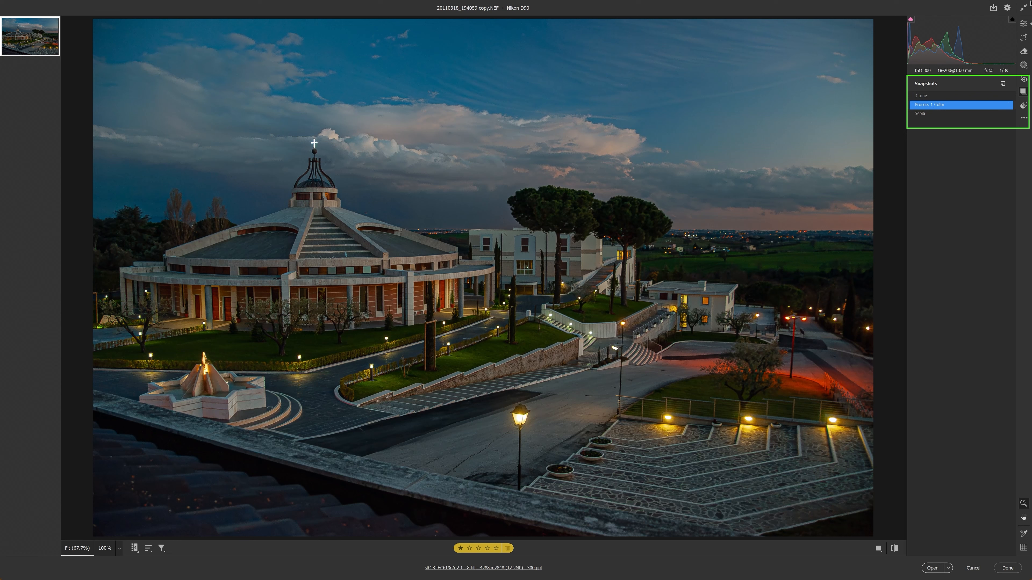
- Return to the edit settings, collapse the Light section, and activate the Remove tool
left_click(1026, 25)
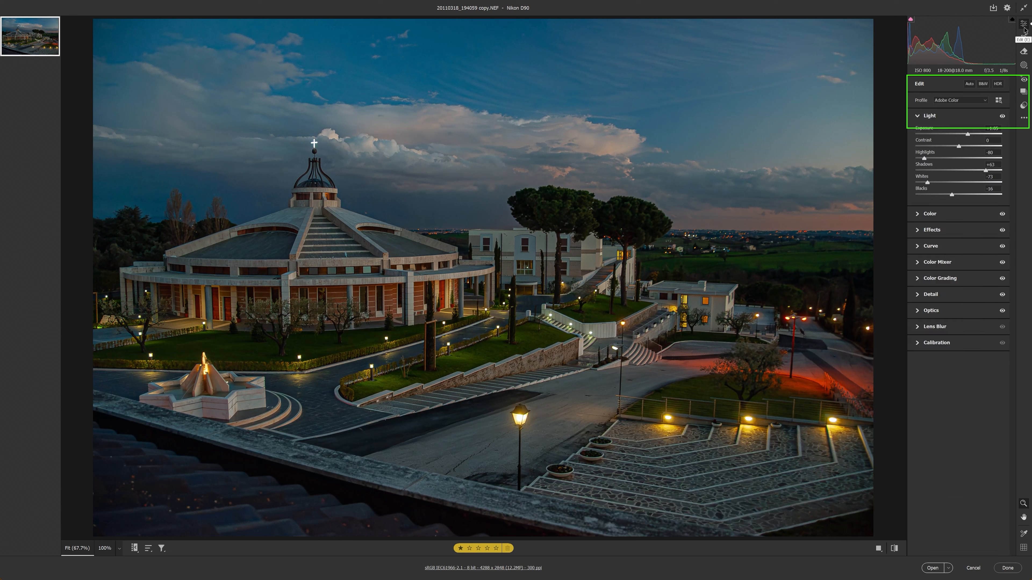
left_click(917, 117)
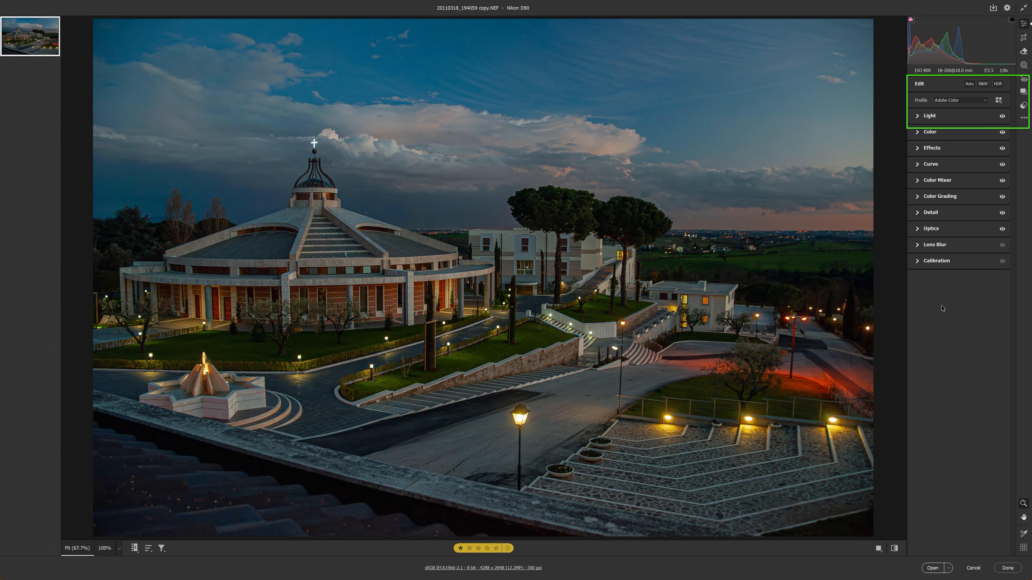
left_click(1025, 52)
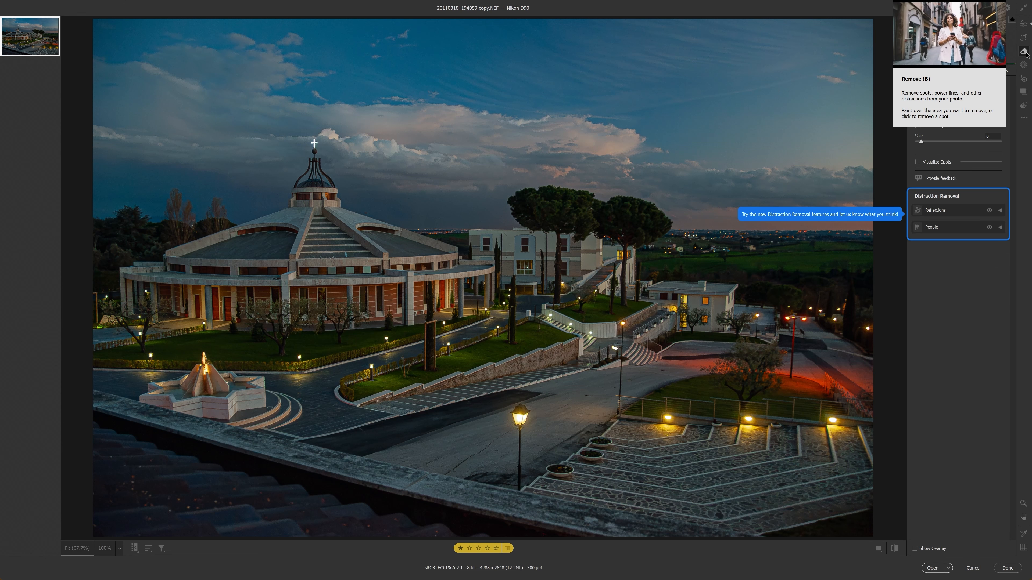
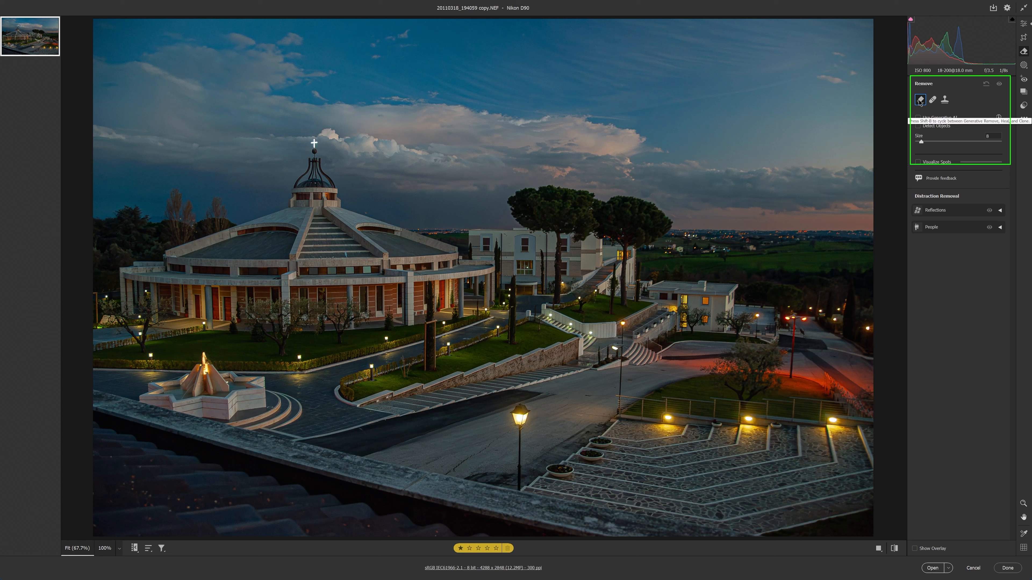
- Try to paint out the foreground lamp post with the Remove tool and delete that removal
mouse_move(522, 408)
left_mouse_down()
mouse_move(518, 482)
mouse_move(527, 408)
mouse_move(520, 431)
left_mouse_up()
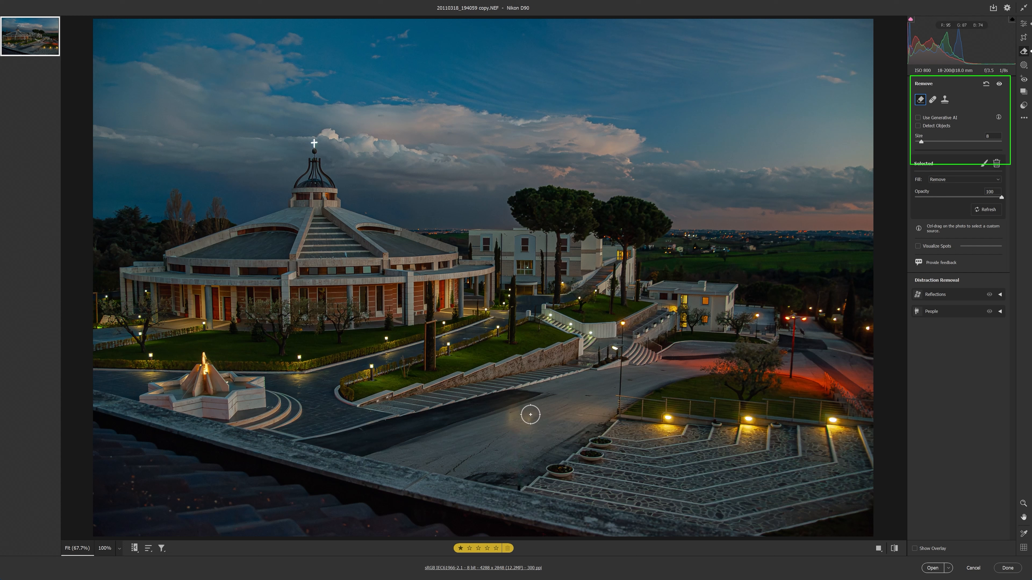
mouse_move(526, 413)
left_mouse_down()
mouse_move(502, 434)
mouse_move(542, 433)
mouse_move(527, 408)
left_mouse_up()
key("Delete")
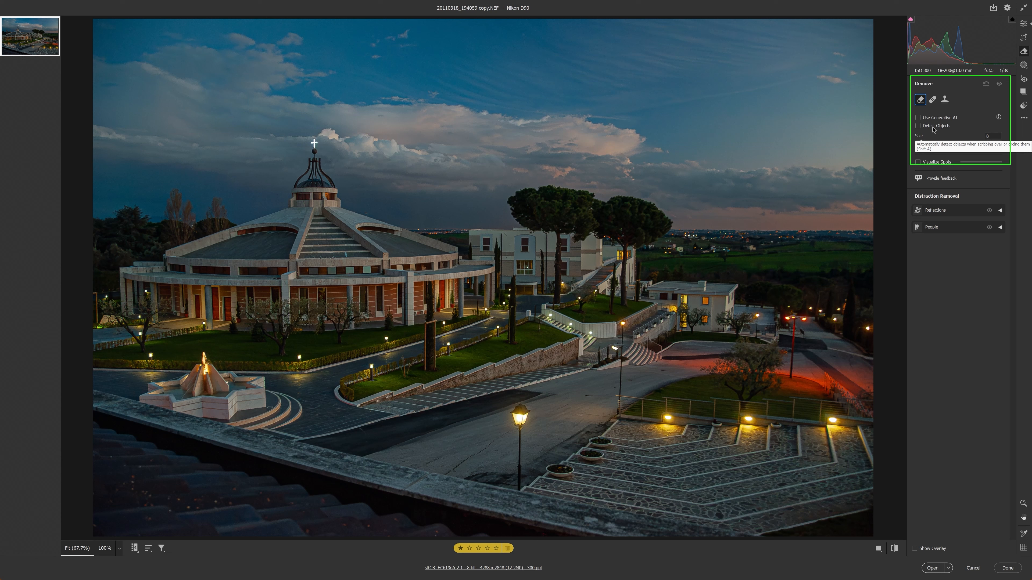
- Enable Detect Objects, paint over the foreground lamp post, and subtract the excess area around it from the removal selection
left_click(934, 129)
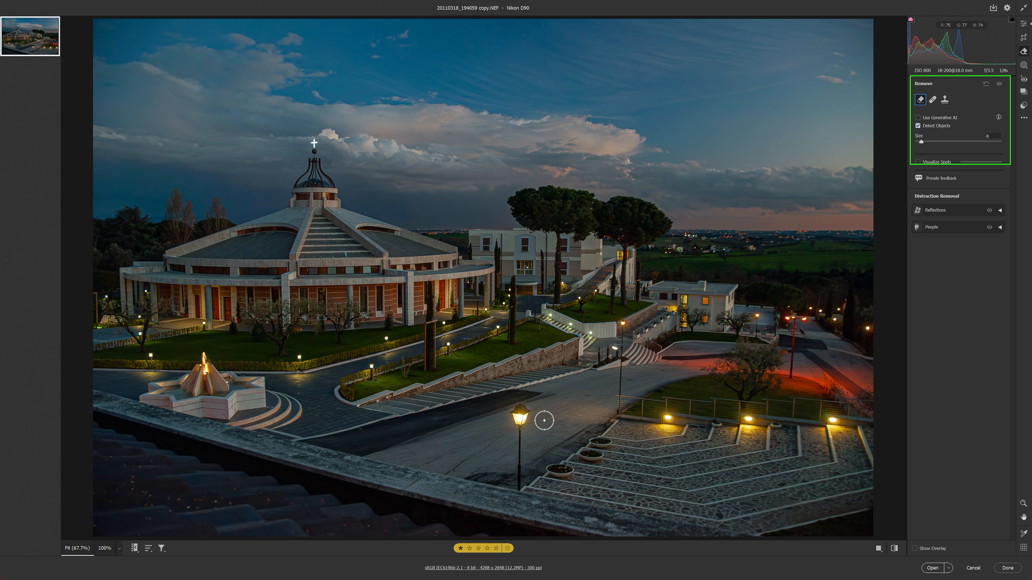
left_click_drag(520, 410, 518, 491)
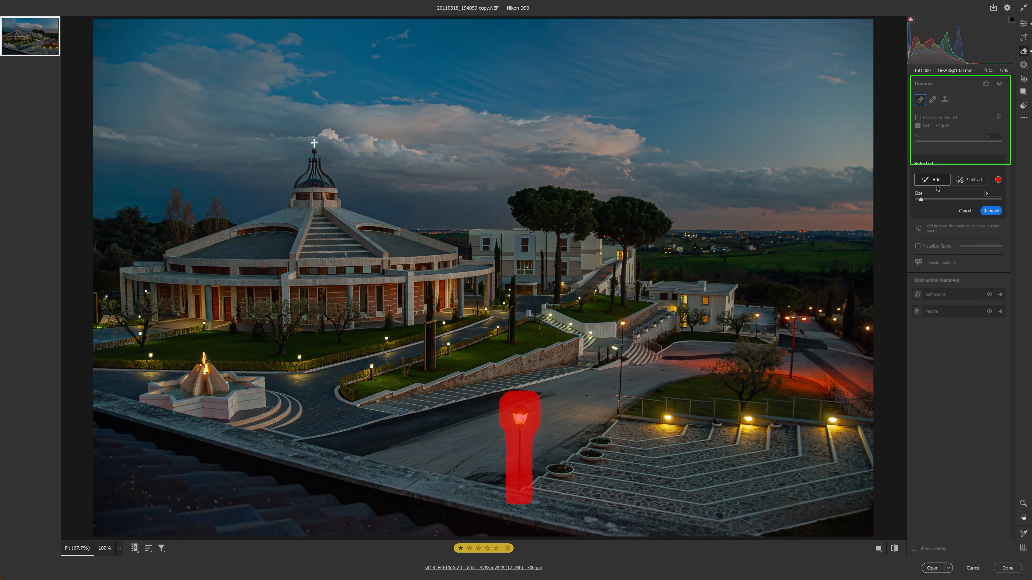
left_click(964, 185)
left_click(970, 179)
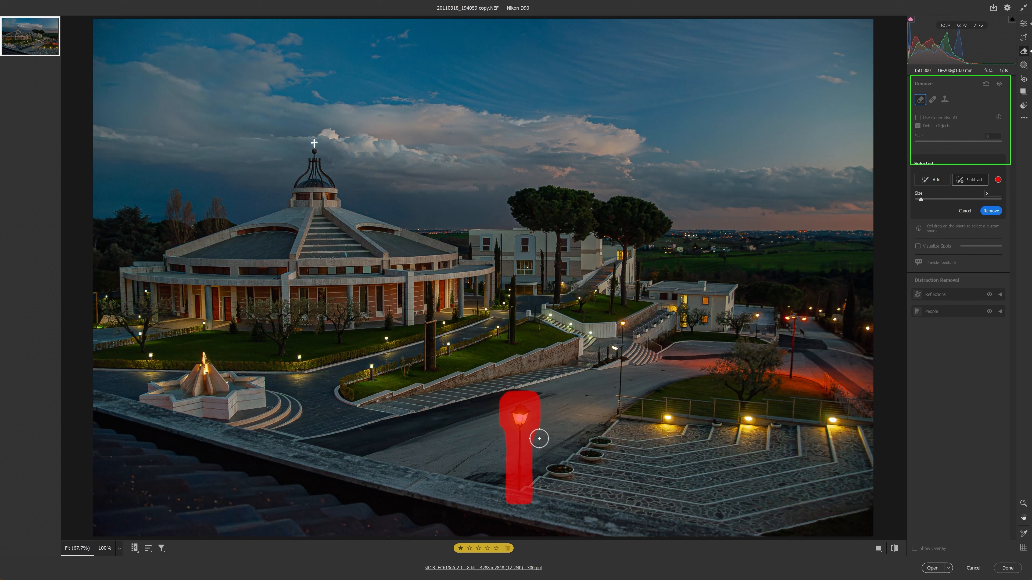
mouse_move(536, 473)
left_mouse_down()
mouse_move(528, 505)
mouse_move(509, 498)
mouse_move(500, 410)
mouse_move(511, 391)
mouse_move(542, 401)
mouse_move(533, 473)
left_mouse_up()
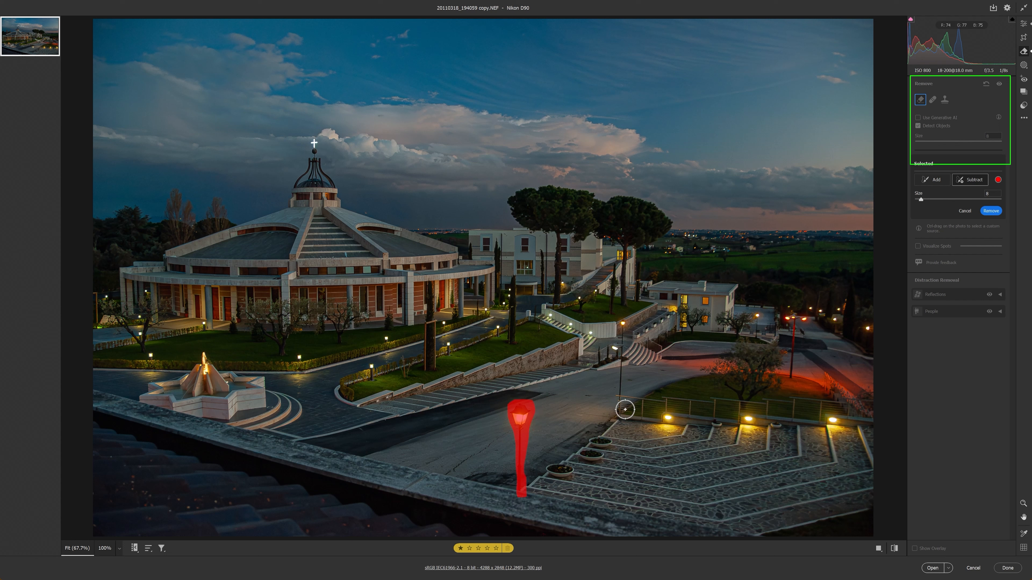
- Apply the painted lamp post removal, and replace Detect Objects with Use Generative AI, agreeing to the generative AI guidelines
left_click(996, 212)
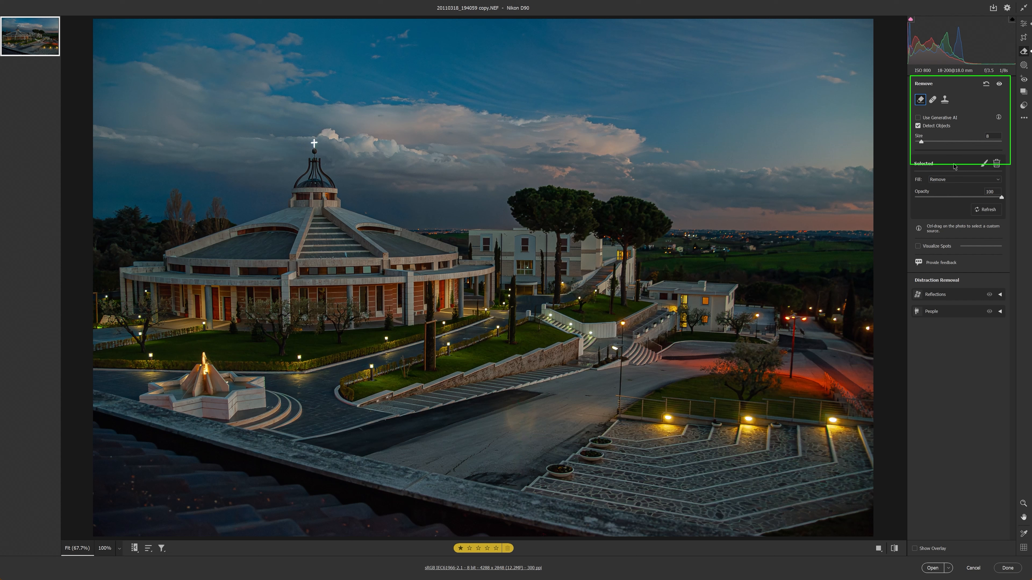
left_click(947, 126)
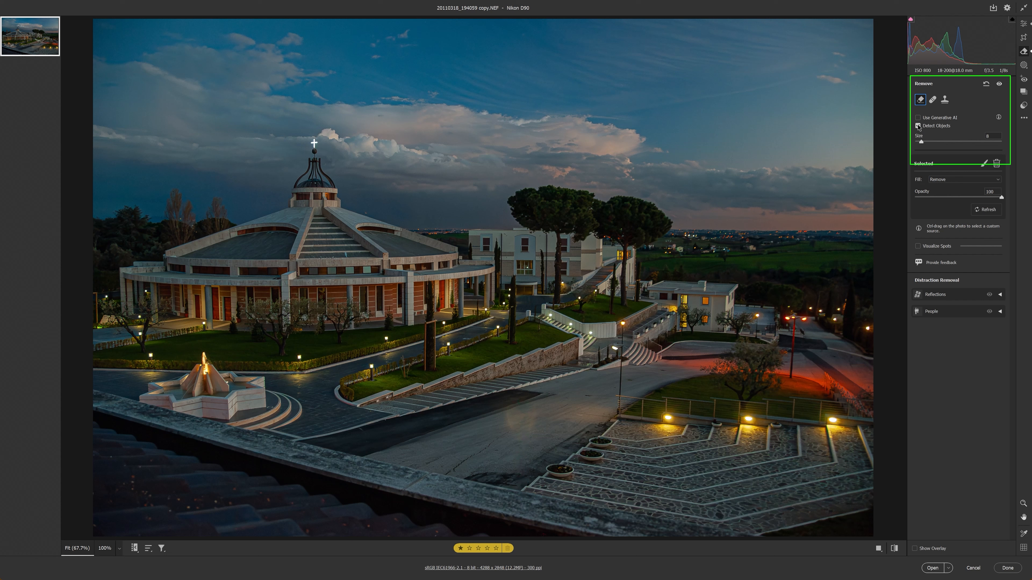
left_click(935, 121)
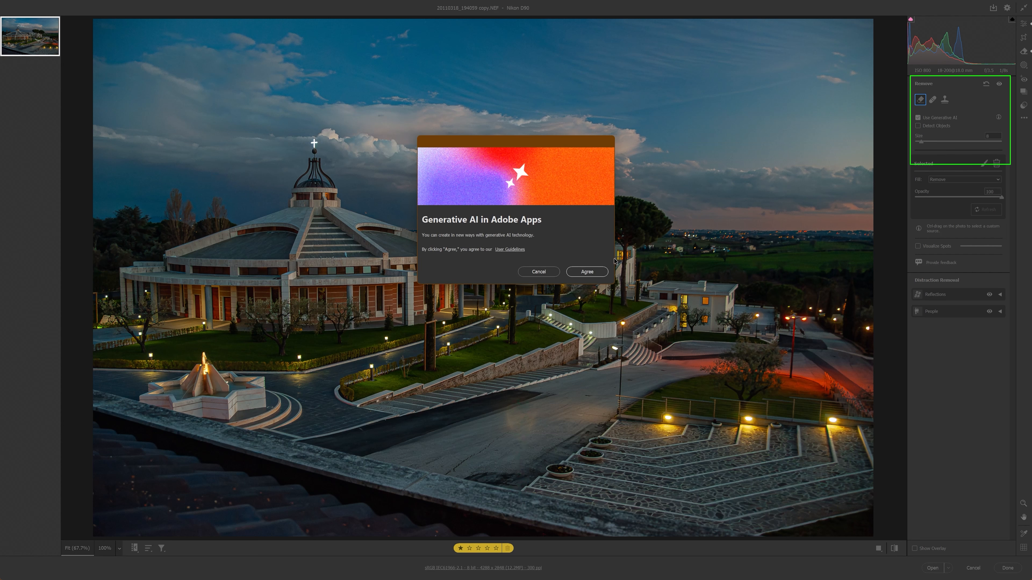
left_click(587, 272)
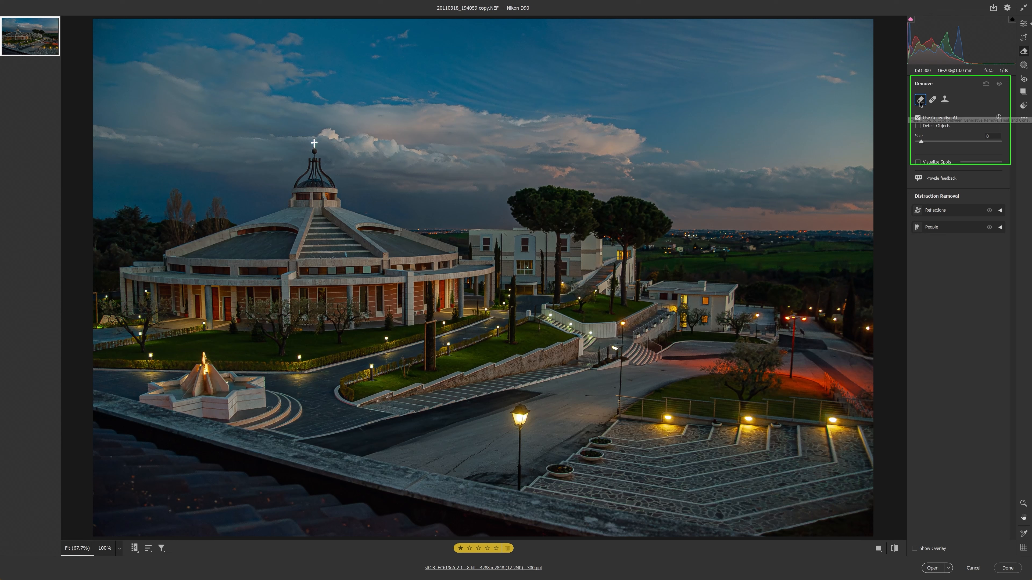
- Paint over the foreground lamp post, generate its AI removal, and reset all removals
left_click_drag(519, 409, 520, 484)
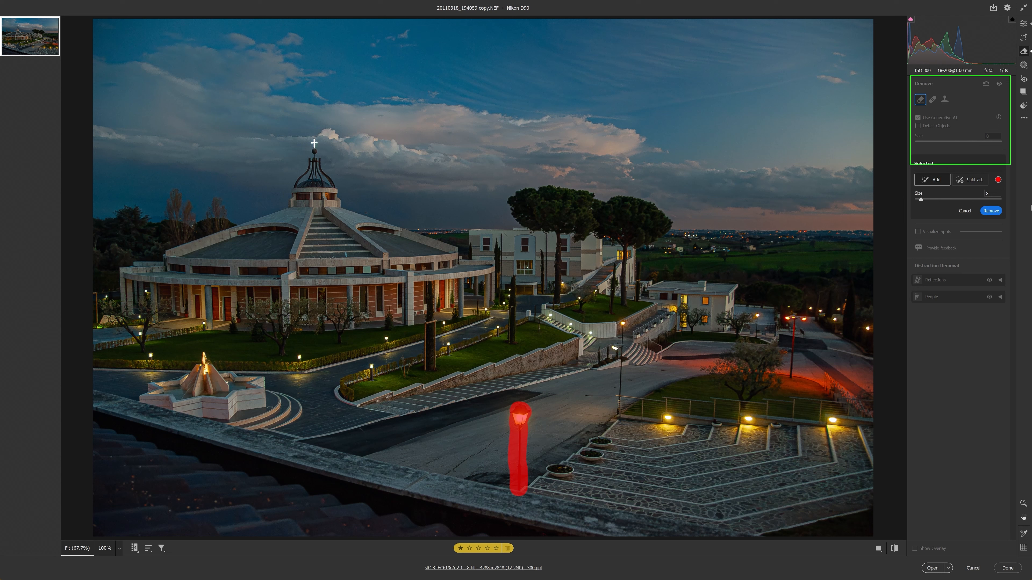
left_click(991, 211)
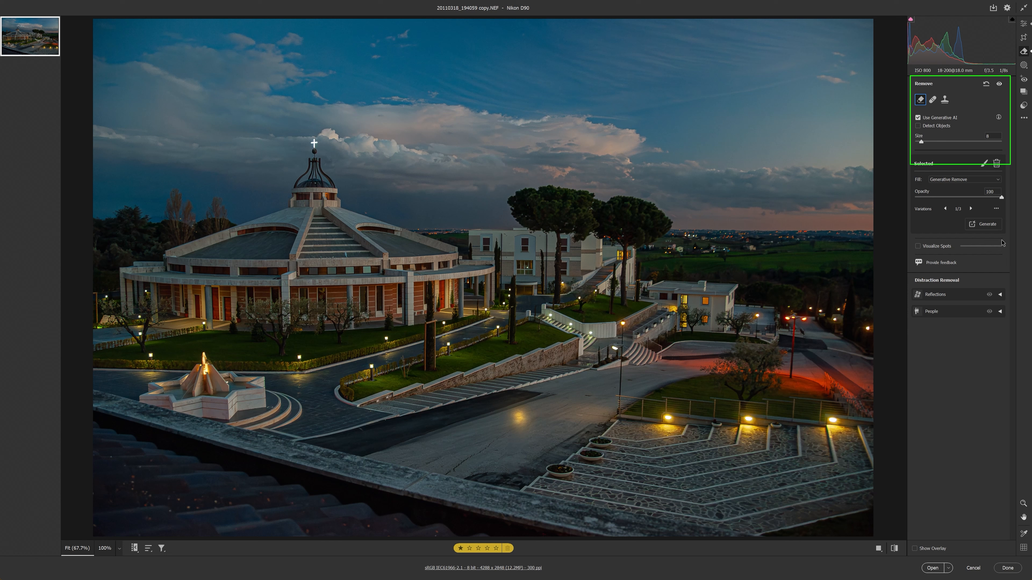
left_click(918, 118)
left_click(986, 85)
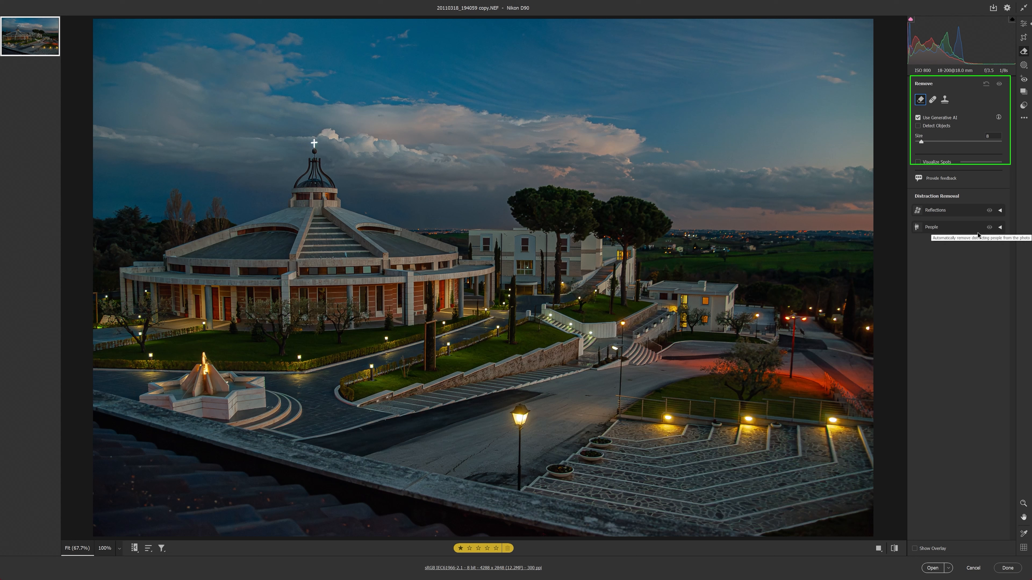
- Switch to the Heal tool and try larger and smaller brush sizes, settling on size 5
left_click(933, 99)
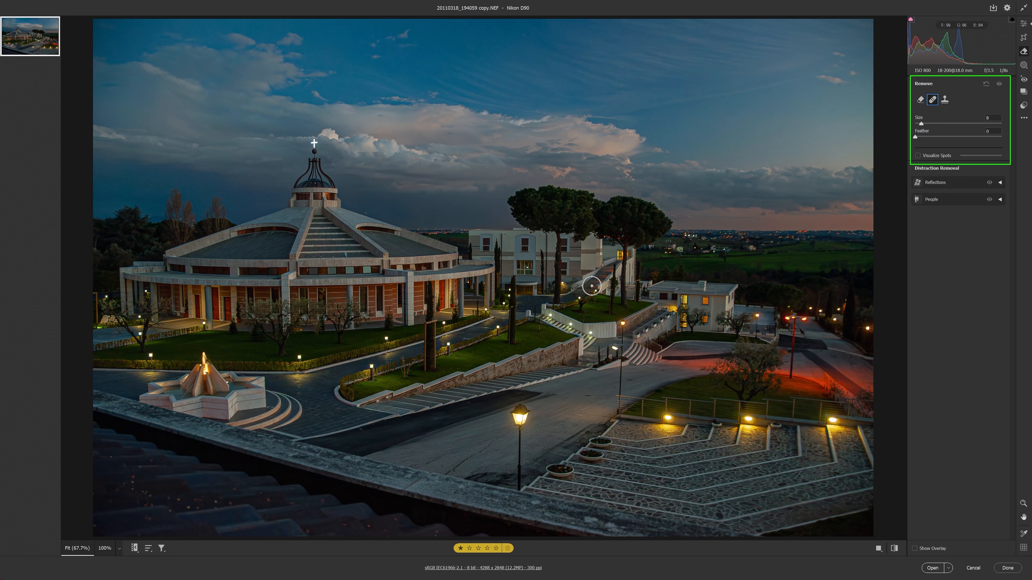
mouse_move(921, 124)
left_mouse_down()
mouse_move(950, 116)
mouse_move(929, 129)
left_mouse_up()
key("bracketleft")
key("bracketleft")
key("bracketleft")
key("bracketleft")
key("bracketleft")
key("bracketleft")
key("bracketleft")
key("bracketleft")
key("bracketleft")
key("bracketright")
key("bracketright")
key("bracketright")
key("bracketright")
key("bracketright")
key("bracketright")
key("bracketright")
key("bracketright")
key("bracketright")
key("bracketright")
key("bracketright")
key("bracketright")
key("bracketright")
key("bracketright")
key("bracketright")
key("bracketright")
key("bracketright")
key("bracketright")
key("bracketright")
key("bracketright")
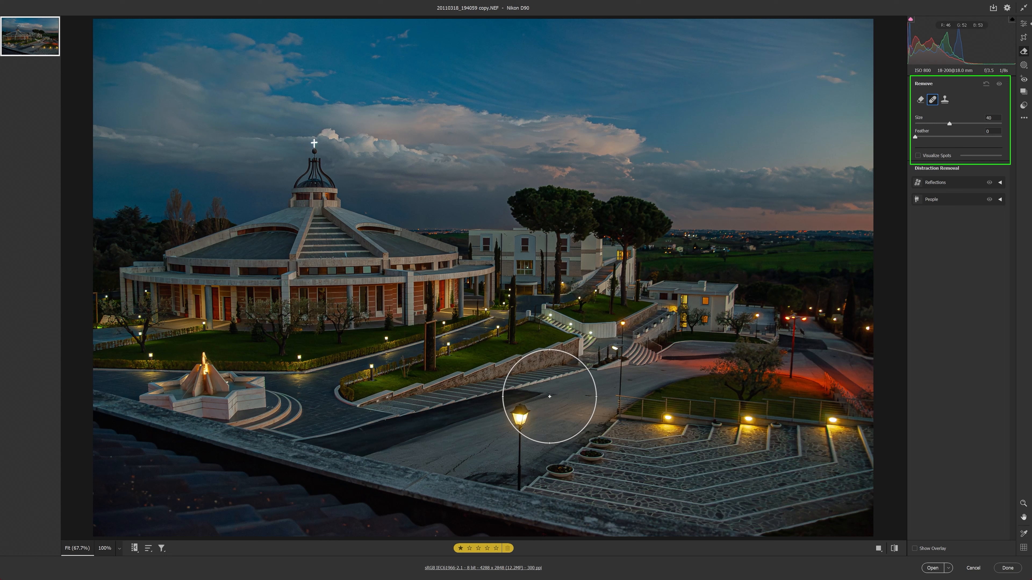
key("bracketright")
key("bracketright")
key("bracketright")
key("bracketright")
key("bracketright")
key("bracketright")
key("bracketright")
key("bracketleft")
key("bracketleft")
key("bracketleft")
key("bracketleft")
key("bracketleft")
key("bracketleft")
key("bracketleft")
key("bracketleft")
key("bracketleft")
key("bracketleft")
key("bracketleft")
key("bracketleft")
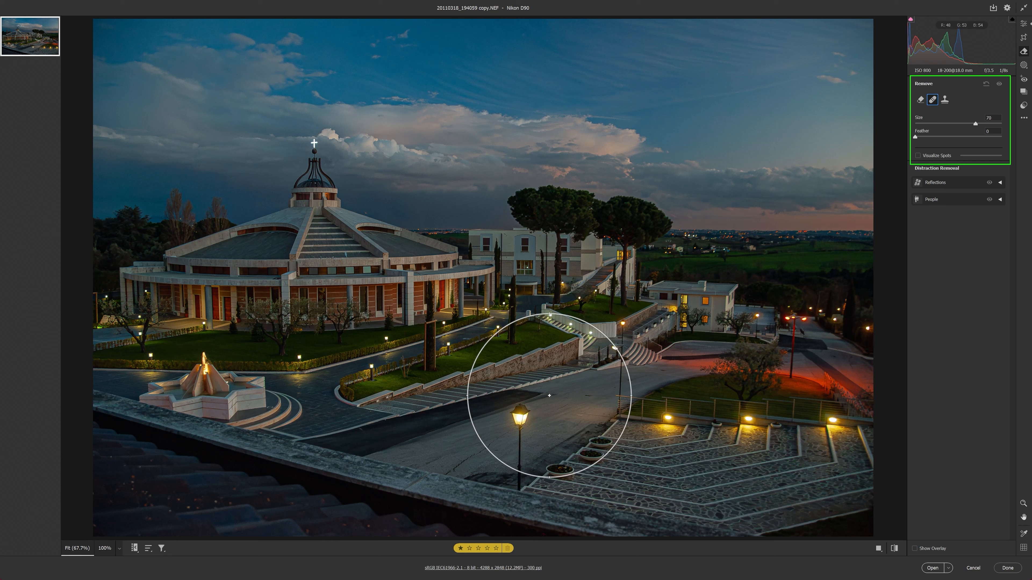
key("bracketleft")
key("bracketleft")
key("bracketleft")
key("bracketleft")
key("bracketleft")
key("bracketleft")
key("bracketleft")
key("bracketleft")
key("bracketleft")
key("bracketleft")
key("bracketleft")
key("bracketleft")
key("bracketleft")
key("bracketleft")
key("bracketleft")
key("bracketleft")
key("bracketleft")
key("bracketleft")
key("bracketleft")
key("bracketleft")
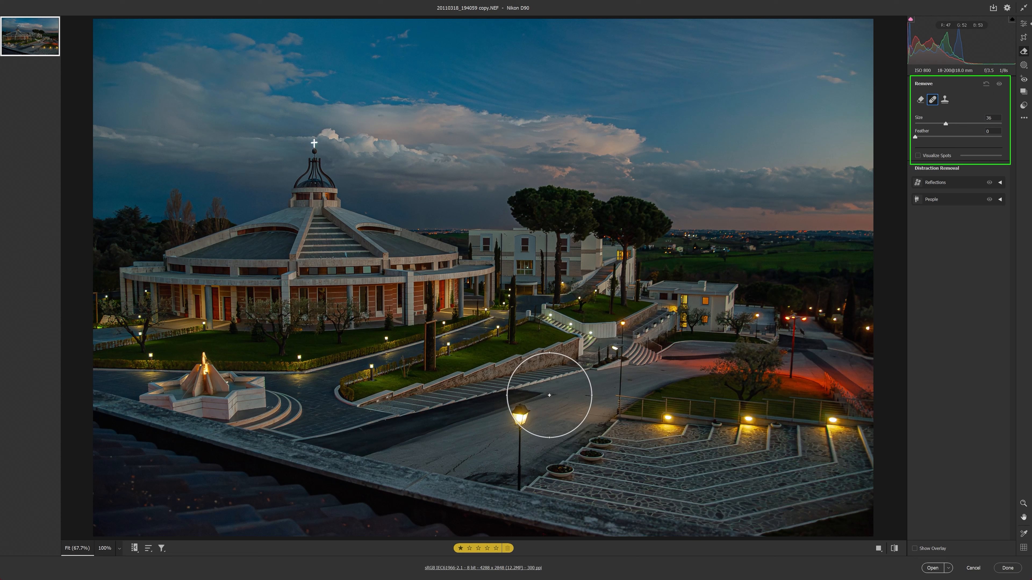
key("bracketleft")
key("bracketleft")
key("bracketleft")
key("bracketleft")
key("bracketleft")
key("bracketleft")
key("bracketleft")
key("bracketleft")
key("bracketleft")
key("bracketleft")
key("bracketleft")
key("bracketleft")
key("bracketleft")
key("bracketleft")
key("bracketleft")
key("bracketleft")
key("bracketleft")
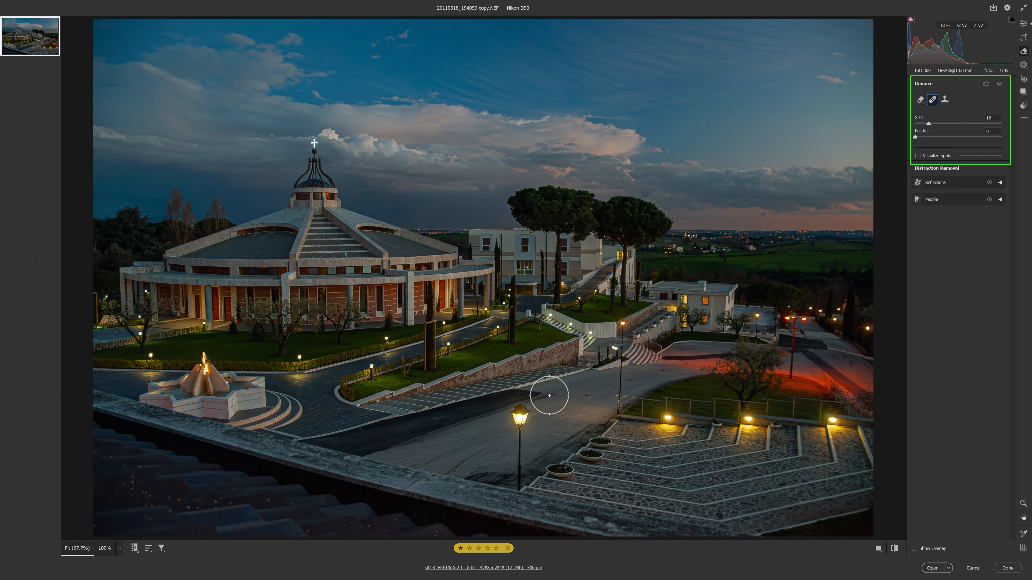
key("bracketleft")
key("bracketleft")
key("bracketleft")
key("bracketleft")
- Heal over the foreground lamp post and, using the overlay, move the sampling source to the road just left of it
mouse_move(520, 407)
left_mouse_down()
mouse_move(505, 412)
mouse_move(514, 426)
mouse_move(528, 403)
mouse_move(517, 488)
mouse_move(529, 407)
mouse_move(515, 403)
mouse_move(518, 449)
left_mouse_up()
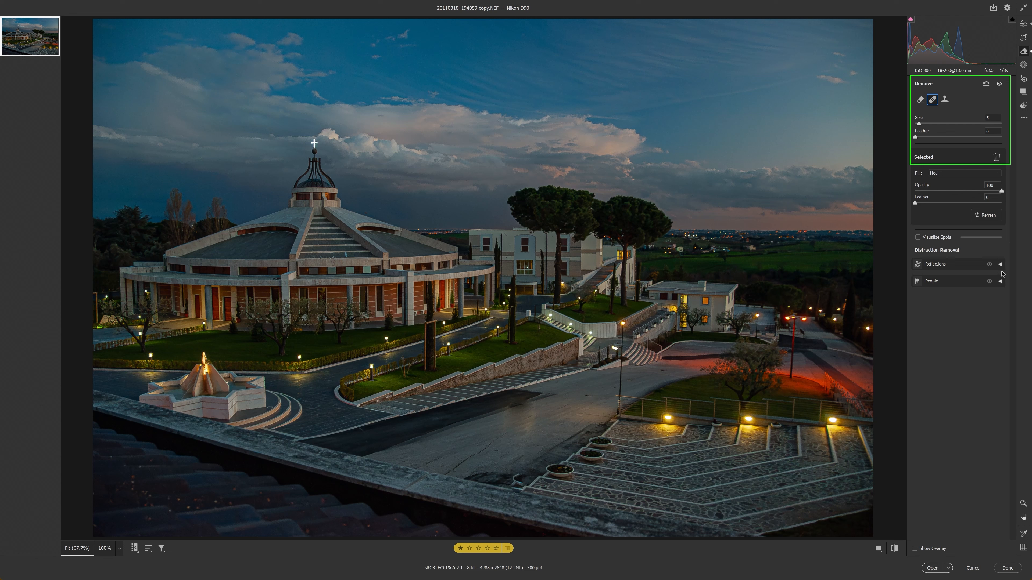
left_click(917, 549)
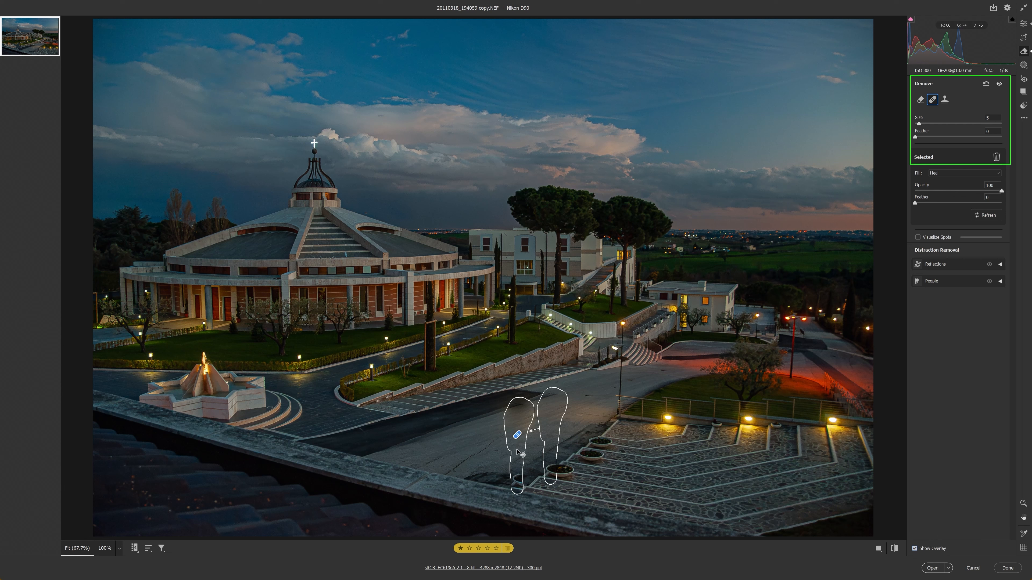
mouse_move(557, 423)
left_mouse_down()
mouse_move(488, 432)
mouse_move(489, 442)
left_mouse_up()
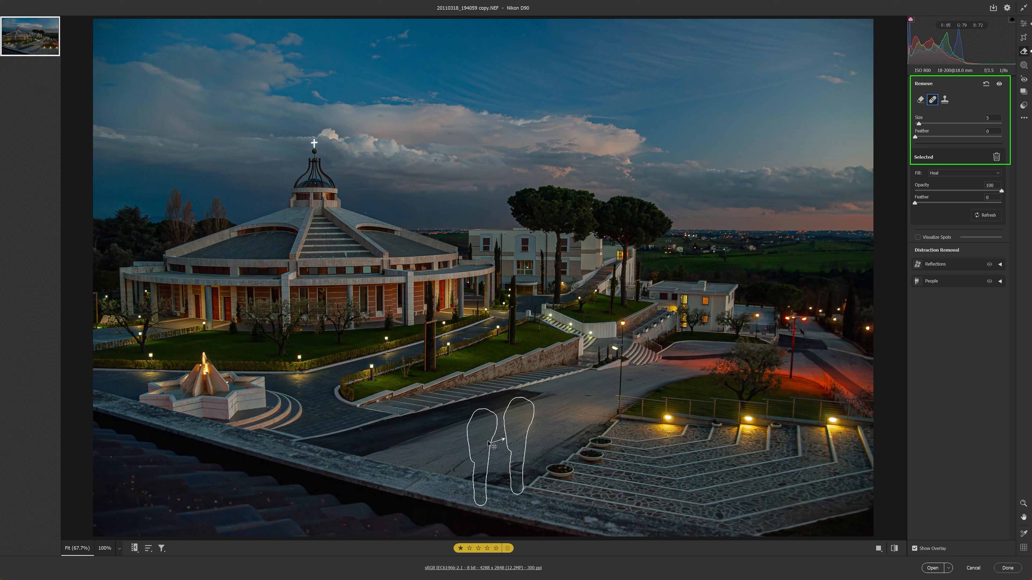
mouse_move(488, 442)
left_mouse_down()
mouse_move(562, 420)
mouse_move(544, 421)
mouse_move(567, 418)
mouse_move(582, 399)
mouse_move(528, 433)
mouse_move(491, 438)
left_mouse_up()
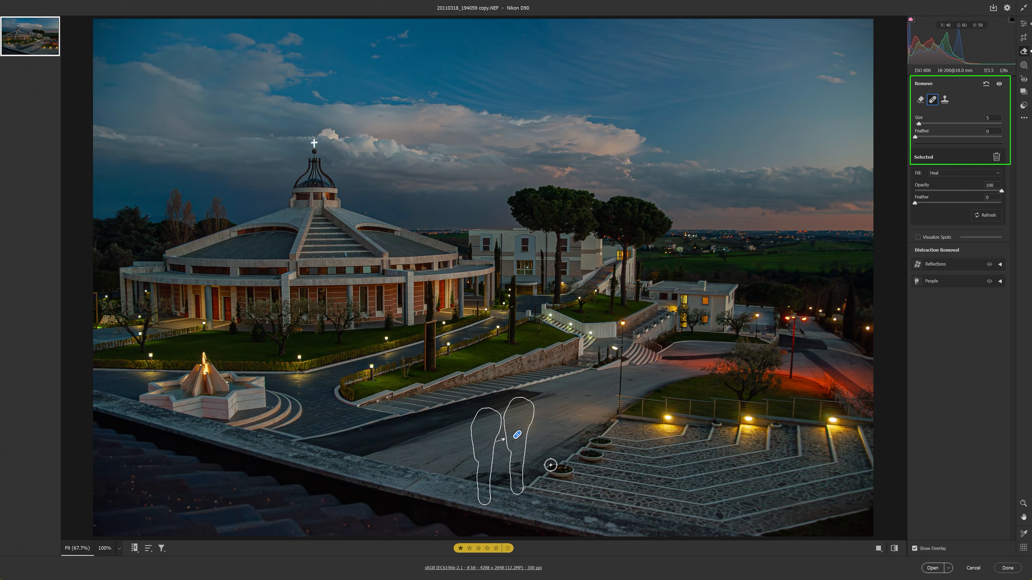
left_click(916, 550)
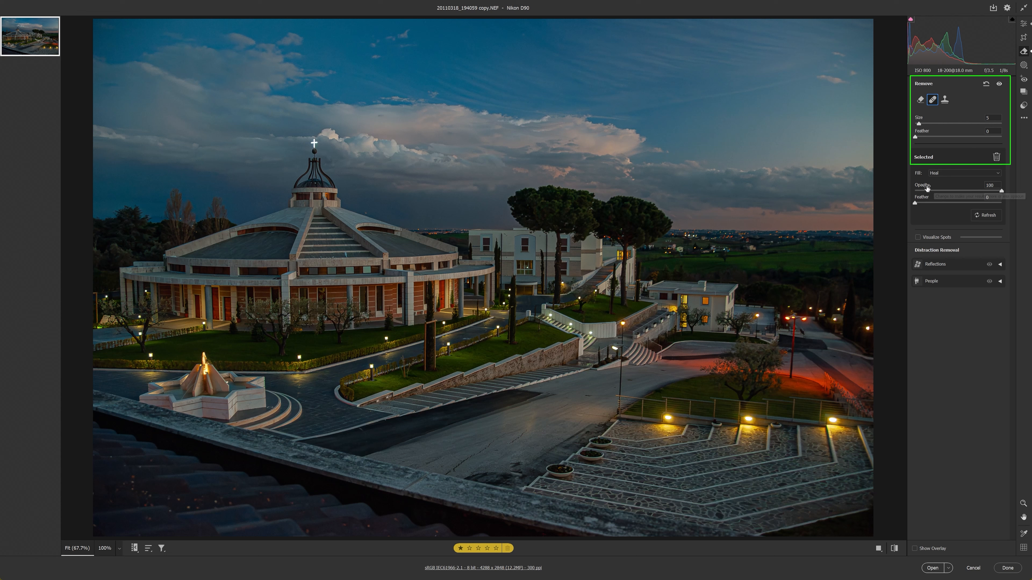
- Explore the healed area's Fill options and test its Opacity and Feather, leaving Fill at Heal, Opacity at 100 and Feather at 0
left_click(947, 174)
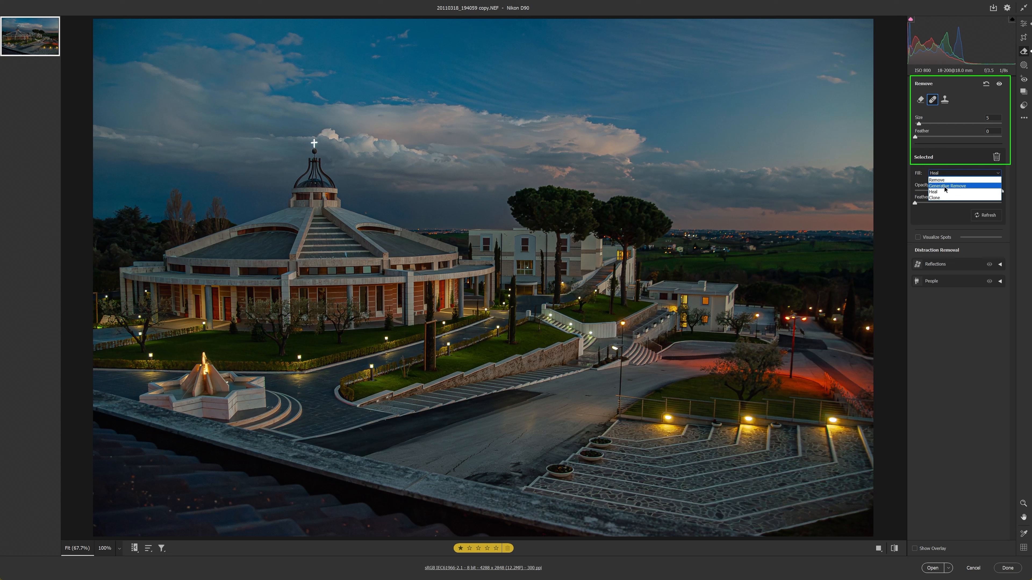
left_click(929, 167)
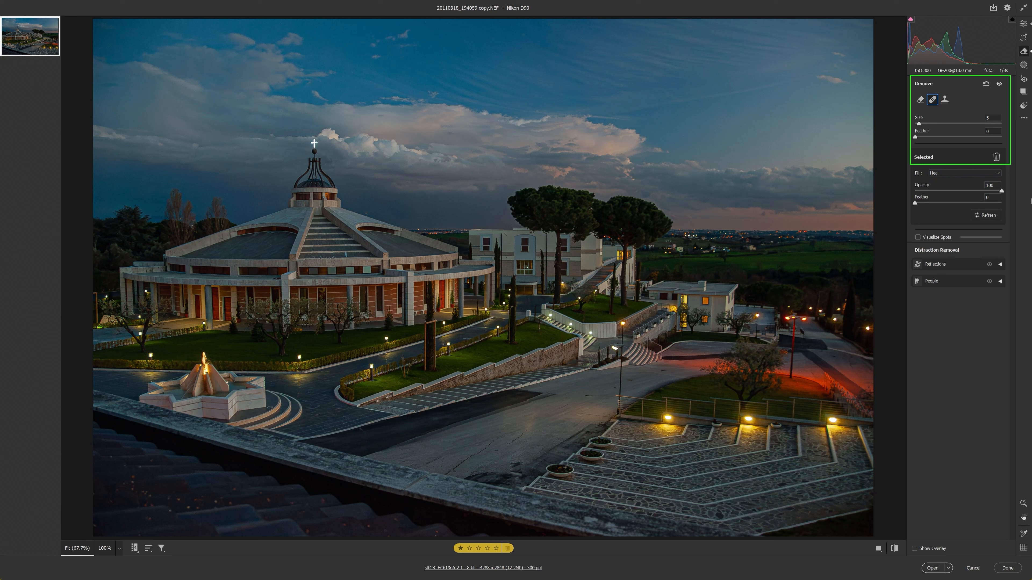
mouse_move(1002, 191)
left_mouse_down()
mouse_move(923, 199)
mouse_move(1030, 203)
left_mouse_up()
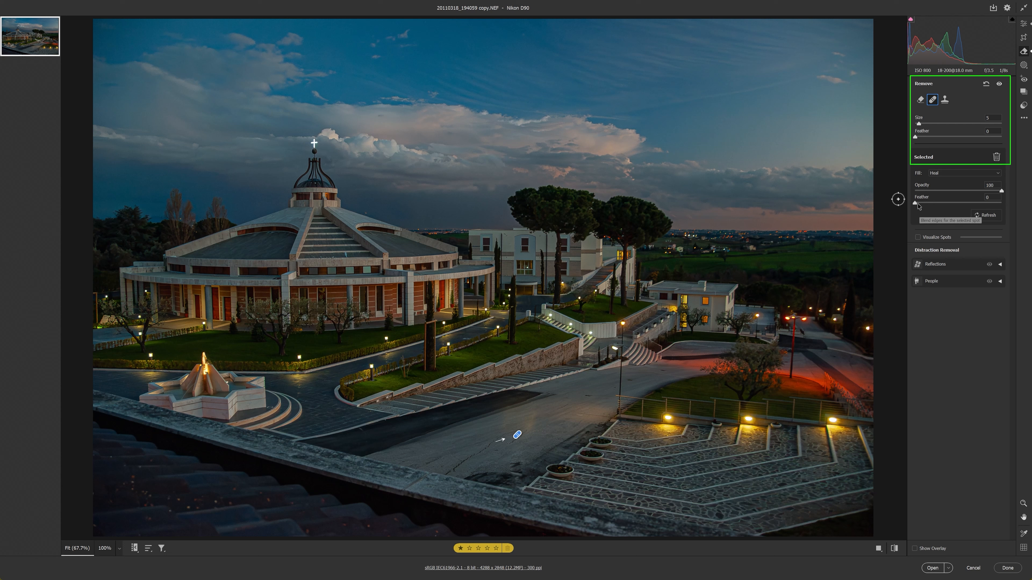
mouse_move(916, 203)
left_mouse_down()
mouse_move(987, 206)
mouse_move(891, 203)
left_mouse_up()
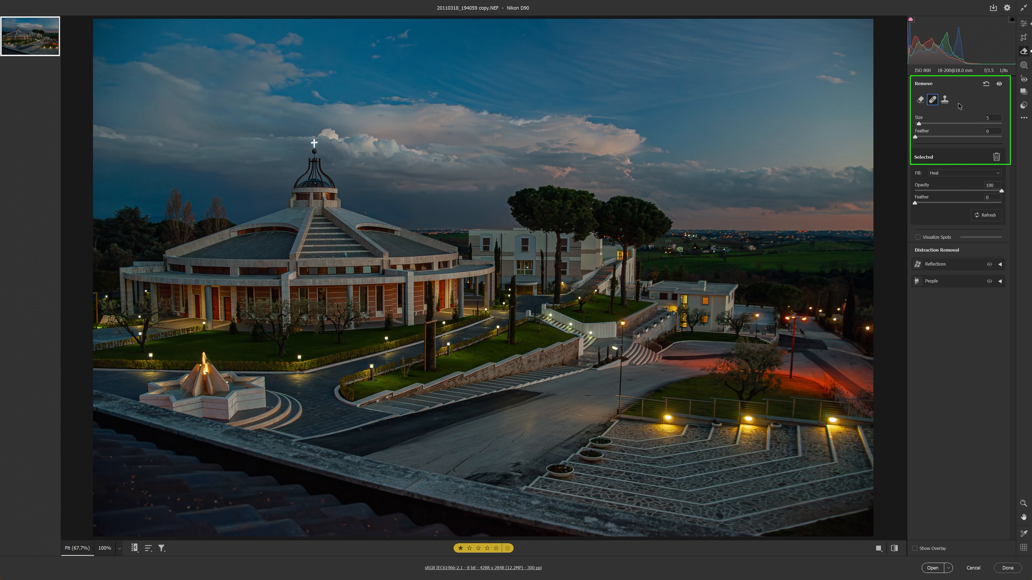
- Switch to the Clone tool and reset all existing removals
left_click(944, 100)
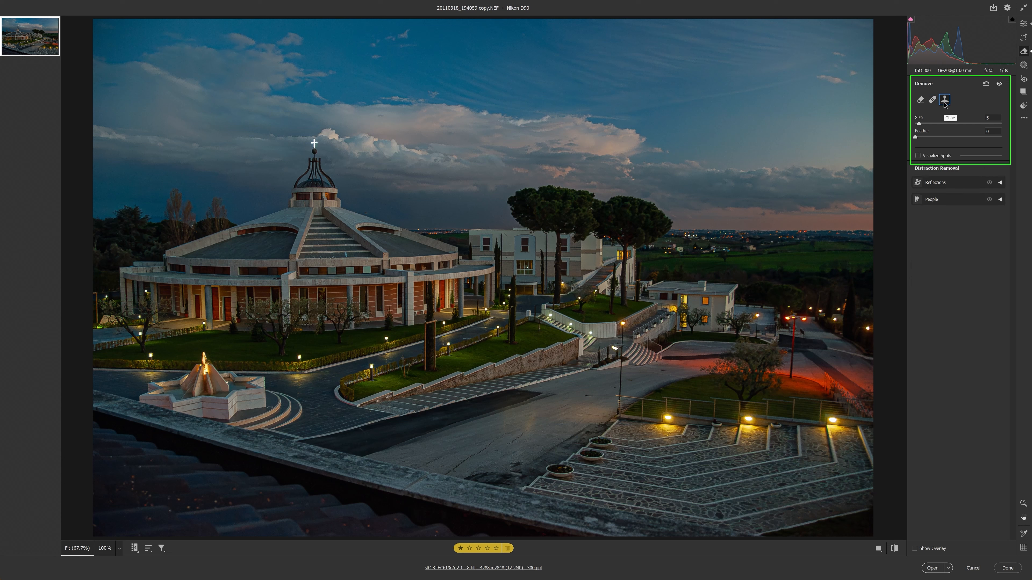
left_click(984, 86)
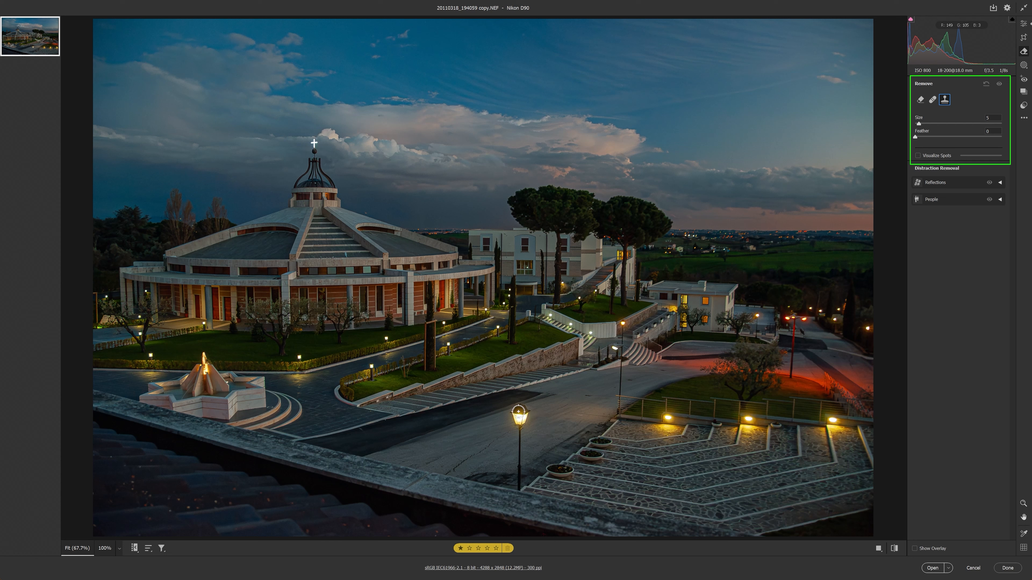
- Clone over the foreground lamp post and, using the overlay, move the source to the road area up and to its right
mouse_move(515, 412)
left_mouse_down()
mouse_move(524, 413)
mouse_move(517, 488)
mouse_move(522, 410)
mouse_move(515, 424)
mouse_move(526, 410)
left_mouse_up()
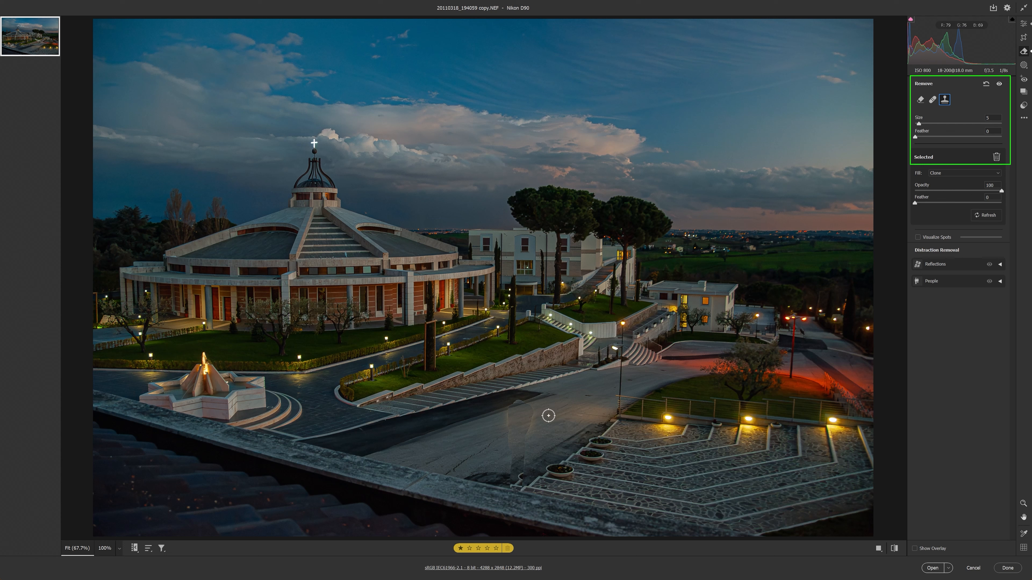
left_click(914, 550)
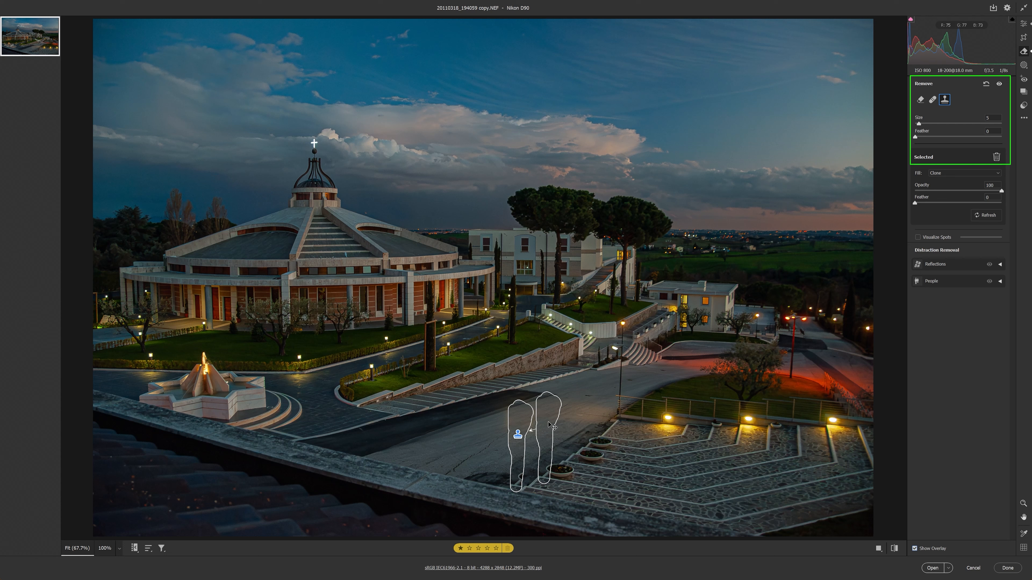
left_click_drag(548, 423, 541, 423)
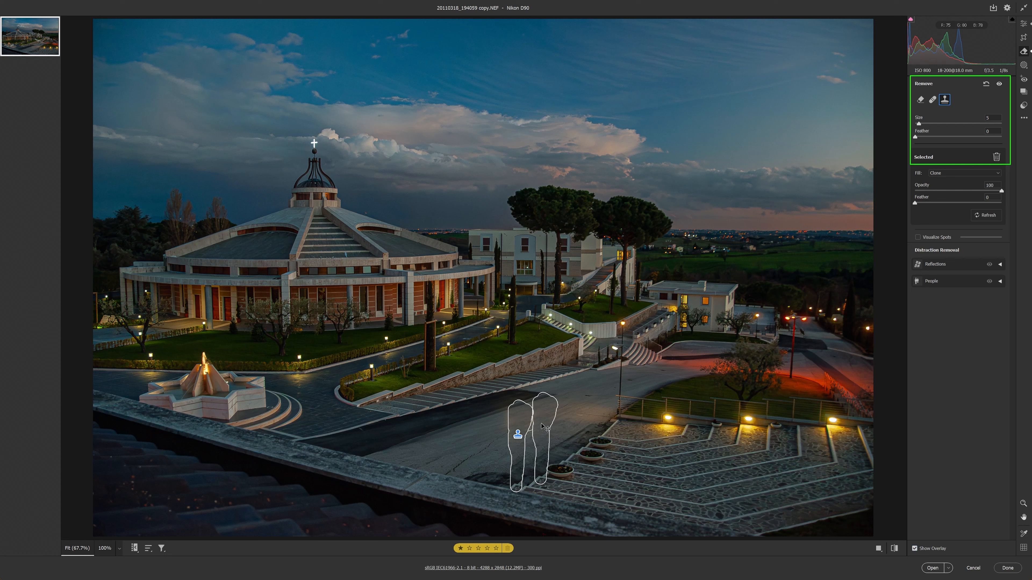
left_click_drag(541, 426, 572, 405)
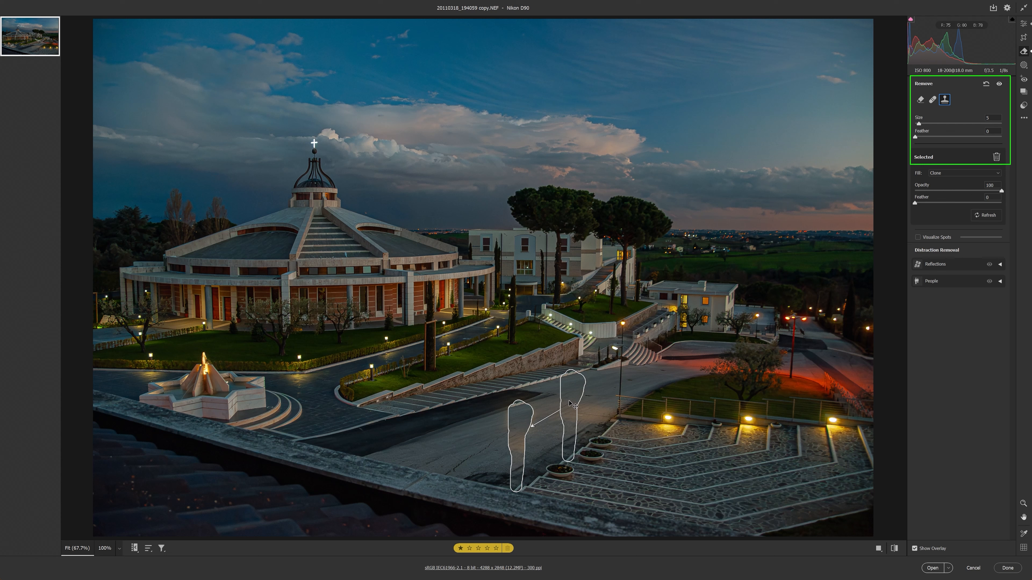
left_click_drag(569, 401, 566, 403)
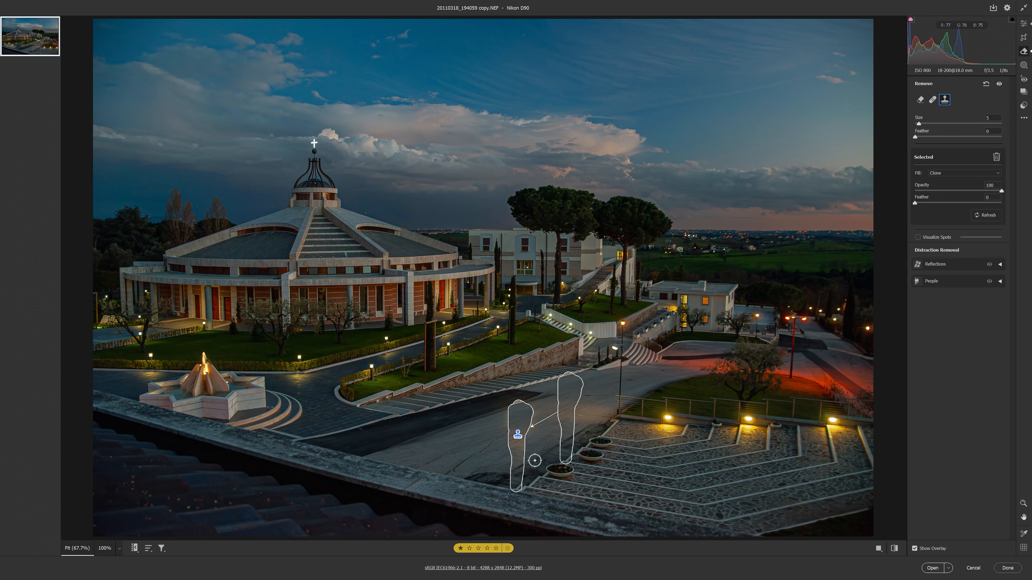
left_click(930, 549)
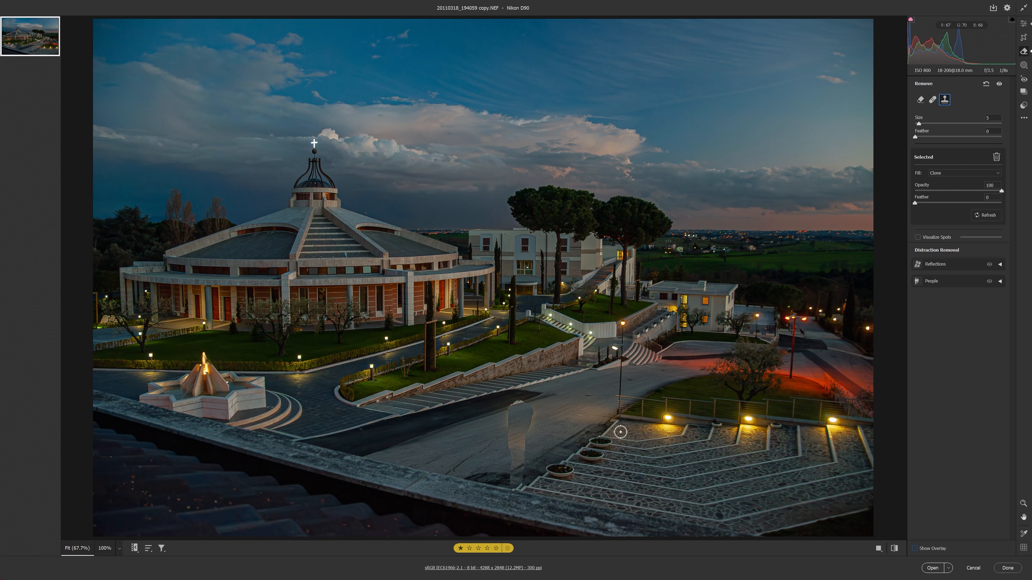
- Set the cloned area's Feather to 63, and reset all removals
mouse_move(916, 203)
left_mouse_down()
mouse_move(967, 203)
mouse_move(951, 206)
left_mouse_up()
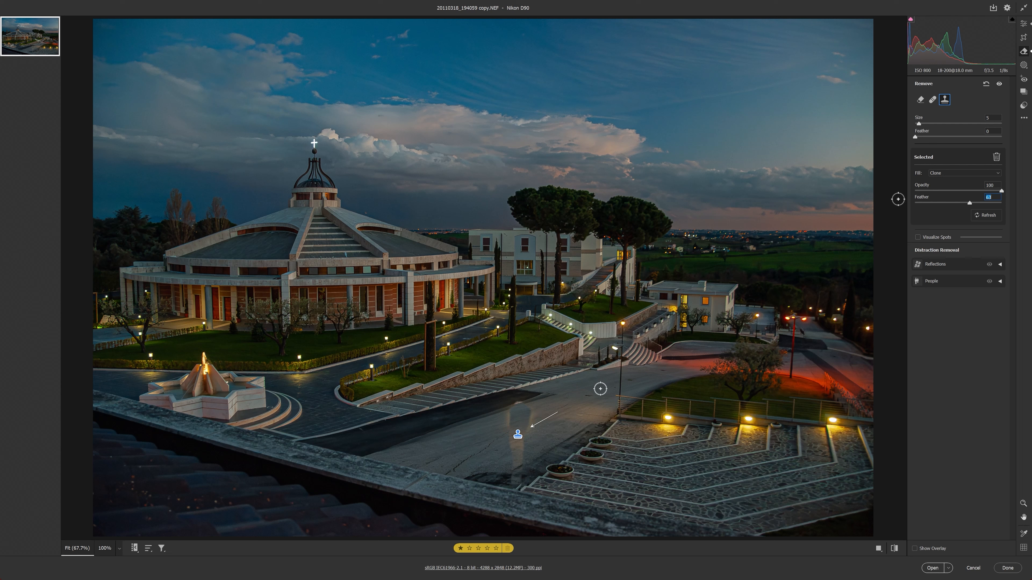
left_click(986, 84)
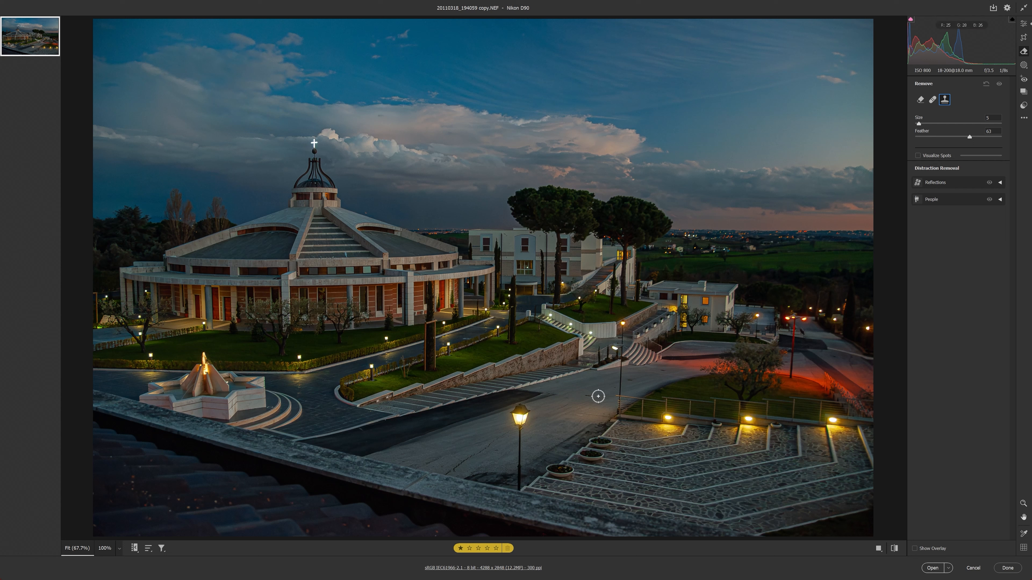
- Clone out the crack in the road left of the foreground lamp post with a size 2 brush
left_click(632, 397)
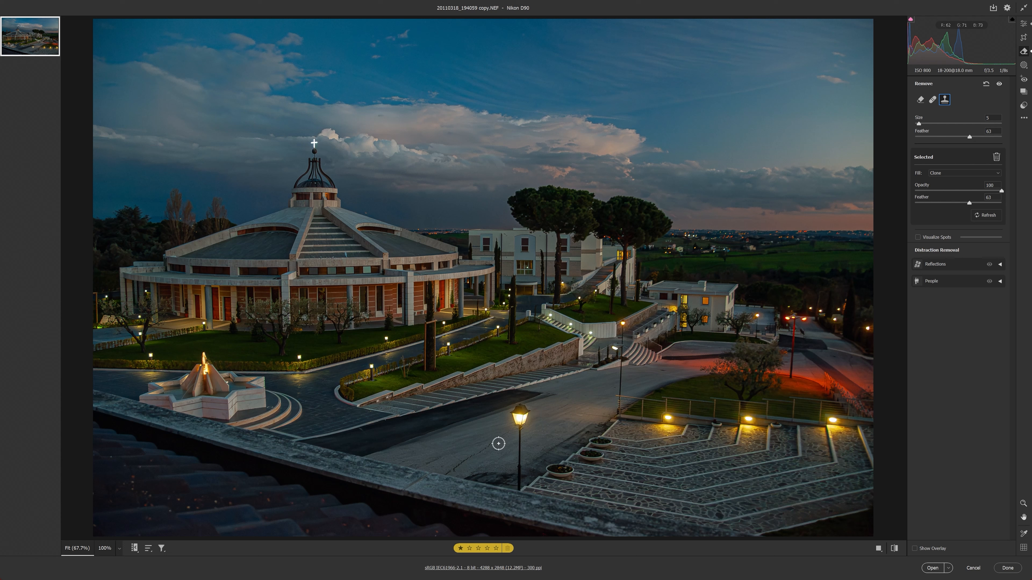
scroll(450, 486, "up", 1)
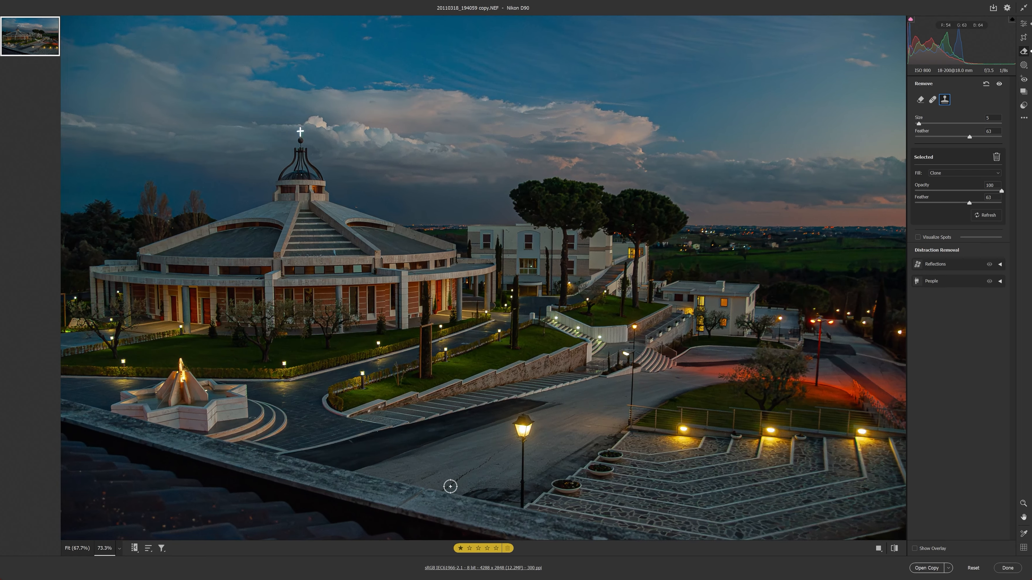
scroll(450, 486, "up", 3)
left_click_drag(454, 475, 516, 234)
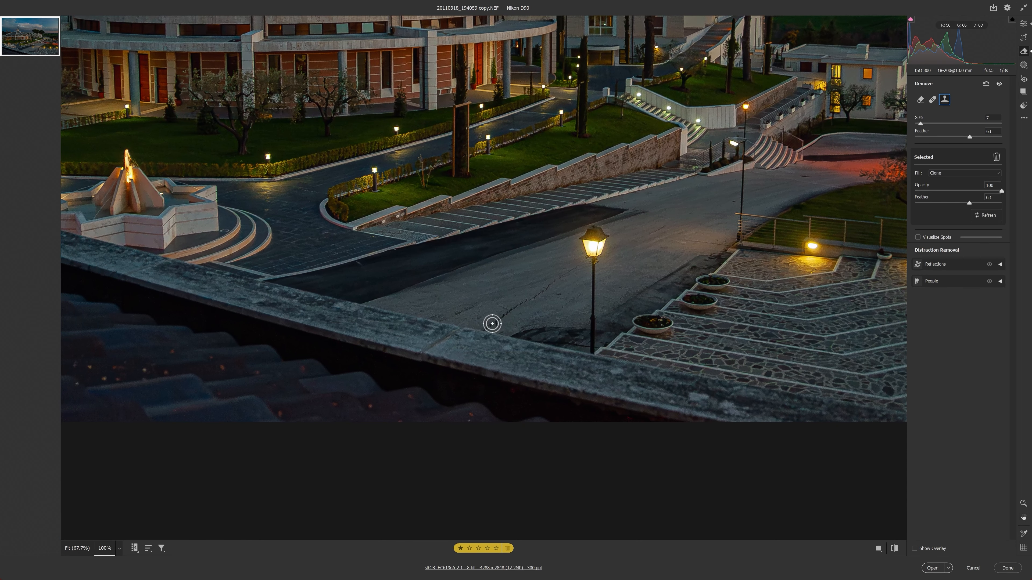
scroll(490, 324, "down", 4)
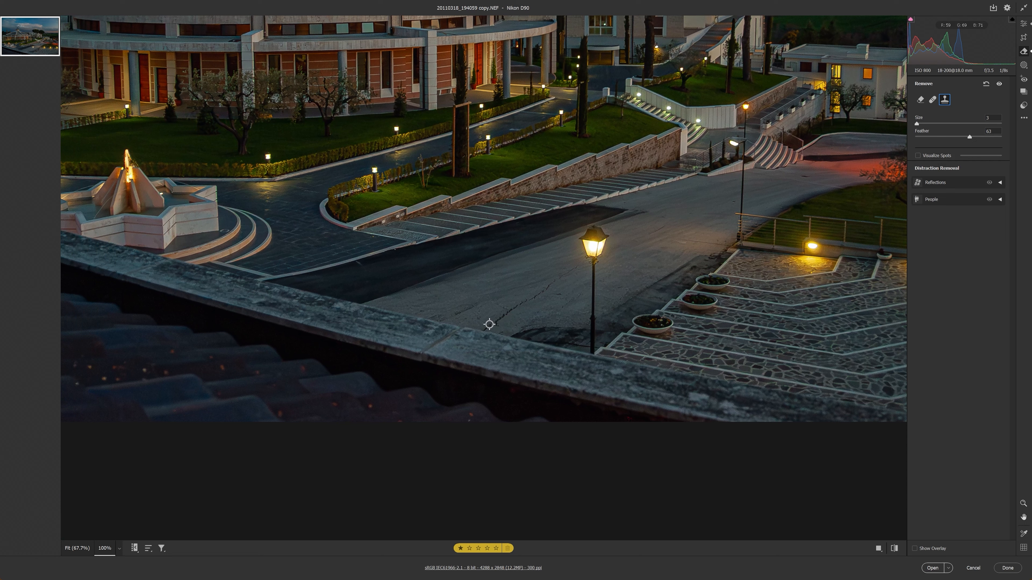
left_click_drag(485, 328, 582, 263)
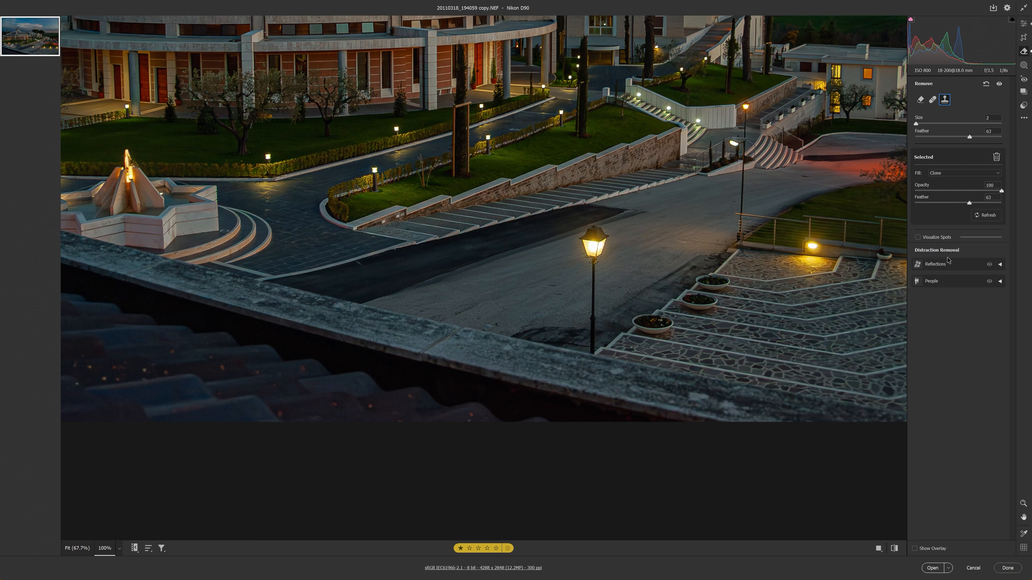
- Look at the Reflections removal option, dismissing its introduction, and start the detection of distracting people
left_click(1000, 265)
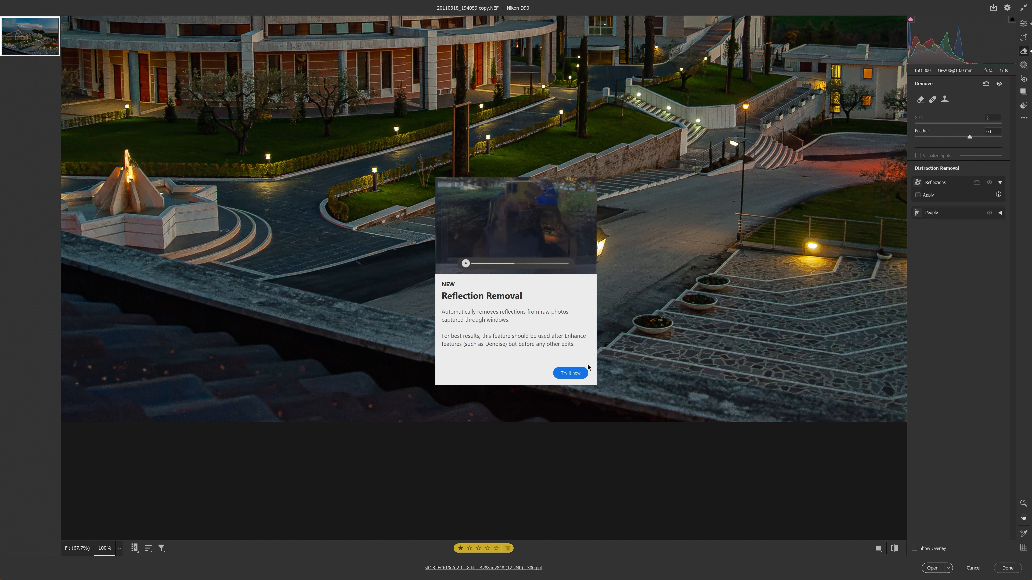
left_click(571, 372)
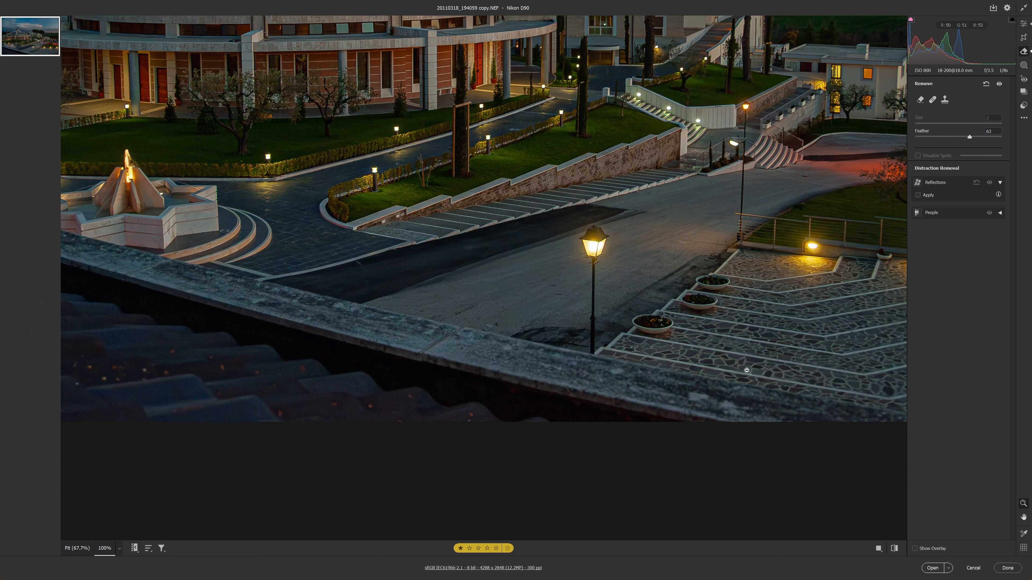
left_click(999, 216)
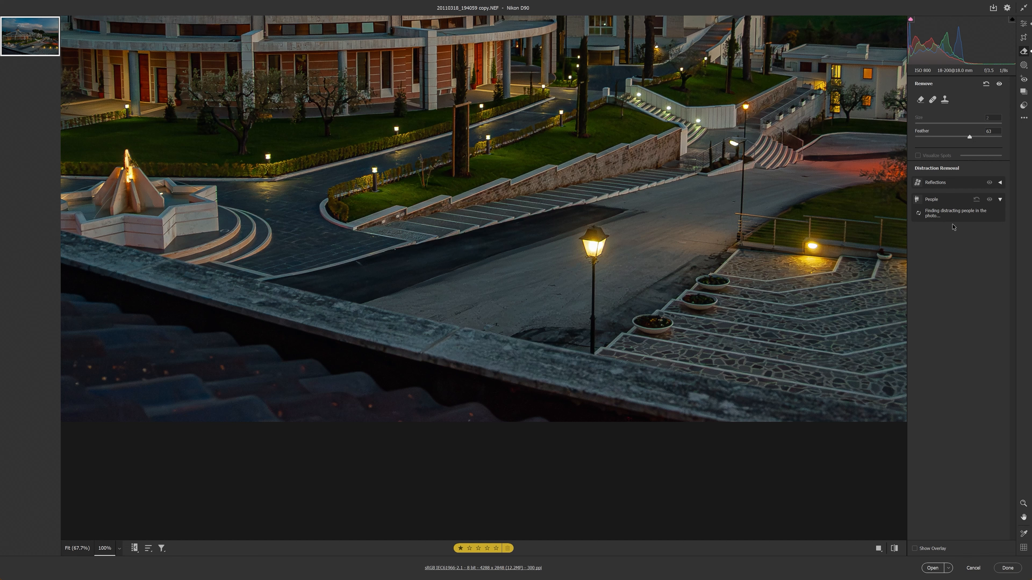
left_click(738, 243)
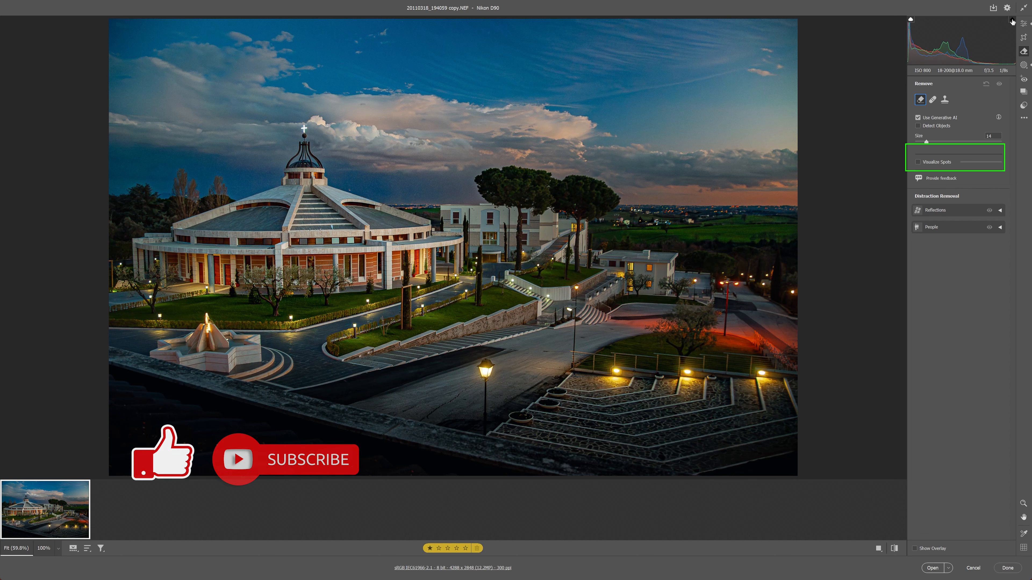
- Turn on Visualize Spots with an adjusted threshold, and remove a spot in the upper sky using Generative AI
left_click(917, 163)
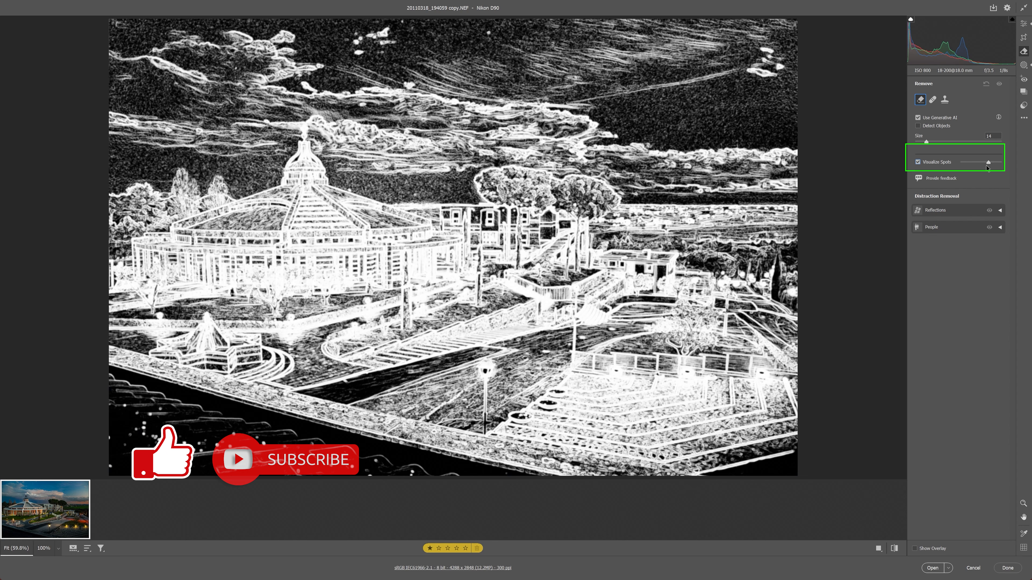
mouse_move(988, 163)
left_mouse_down()
mouse_move(961, 163)
mouse_move(1002, 164)
mouse_move(978, 163)
mouse_move(984, 170)
left_mouse_up()
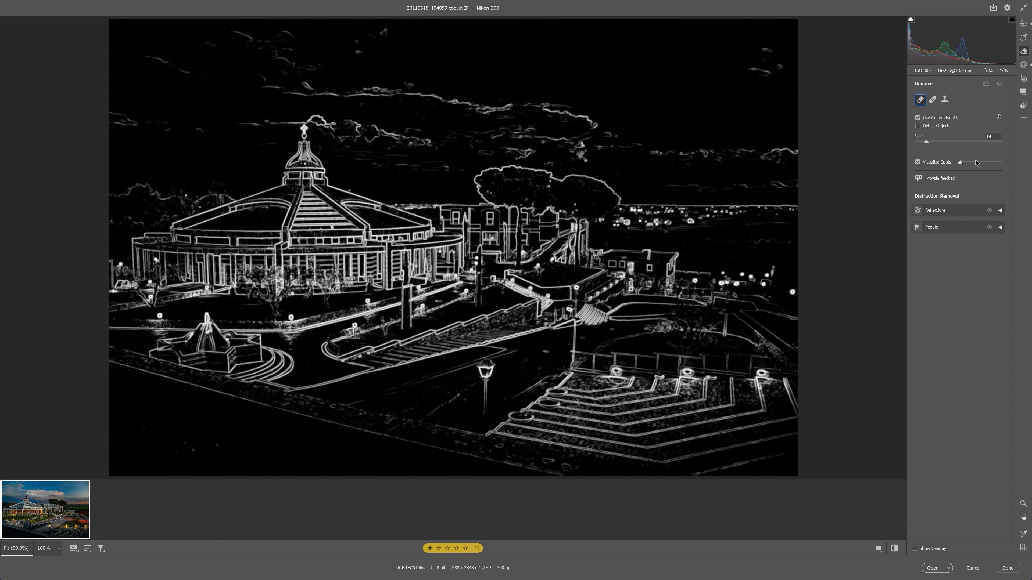
left_click_drag(967, 163, 984, 165)
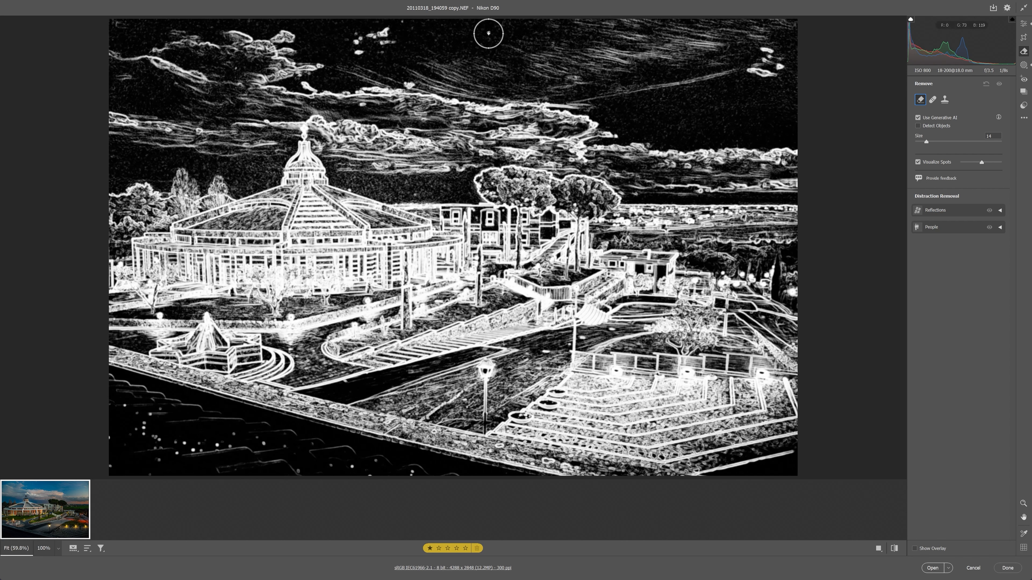
left_click(640, 64)
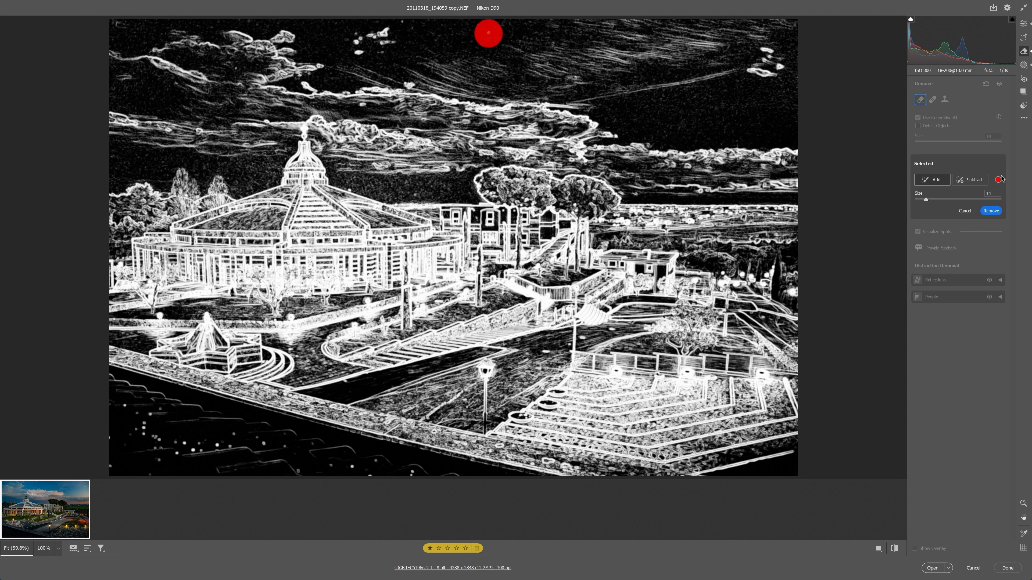
left_click(987, 212)
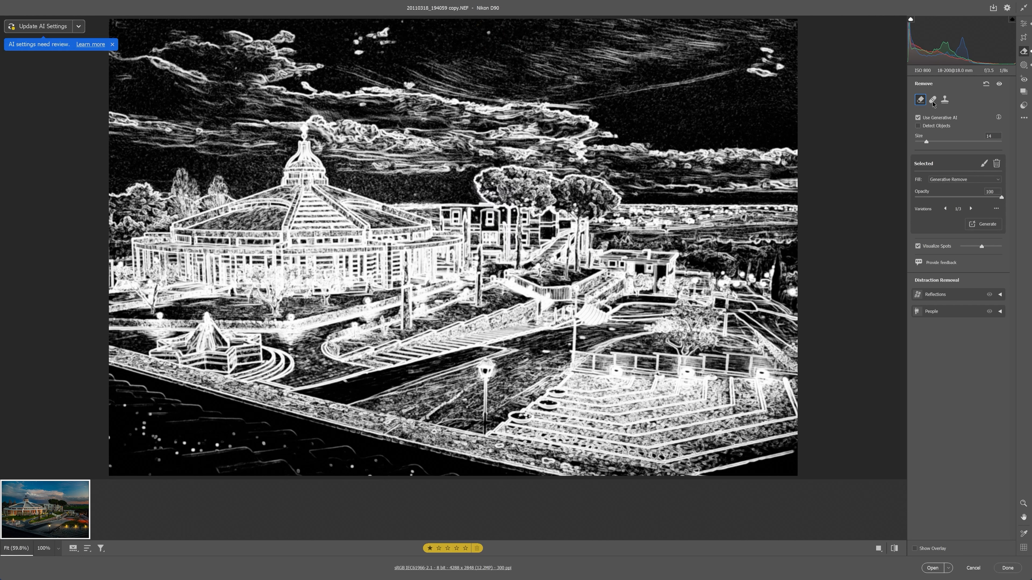
- Heal spots in the sky beside the church roof at brush size 8, and show the overlay to inspect their pins
left_click(933, 102)
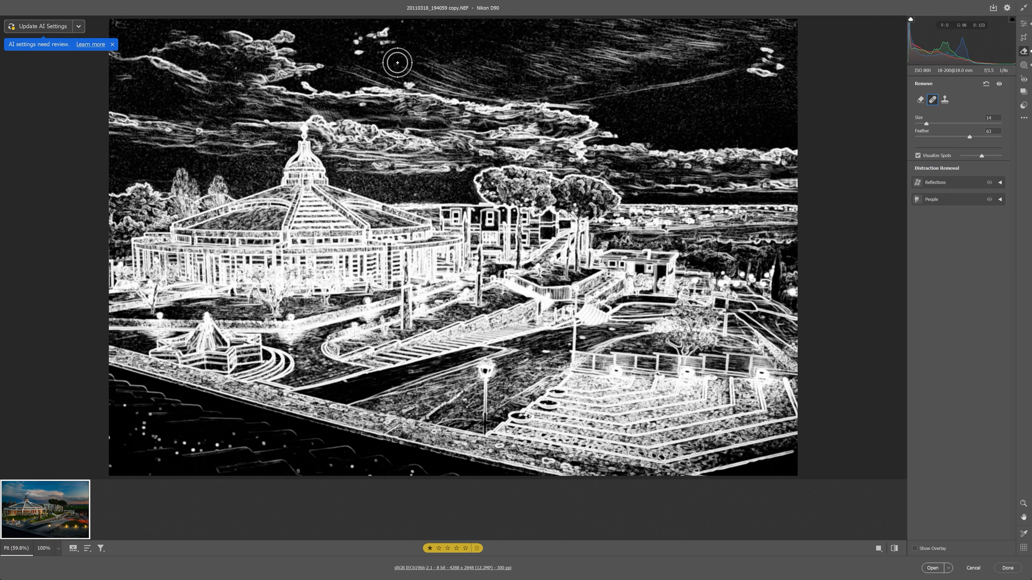
key("bracketleft")
key("bracketleft")
key("bracketleft")
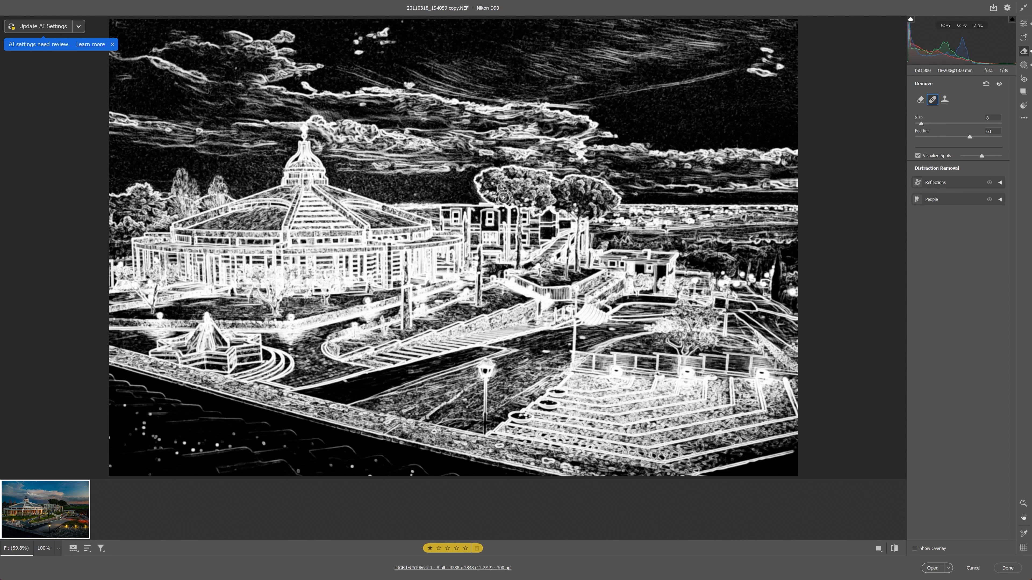
left_click(378, 186)
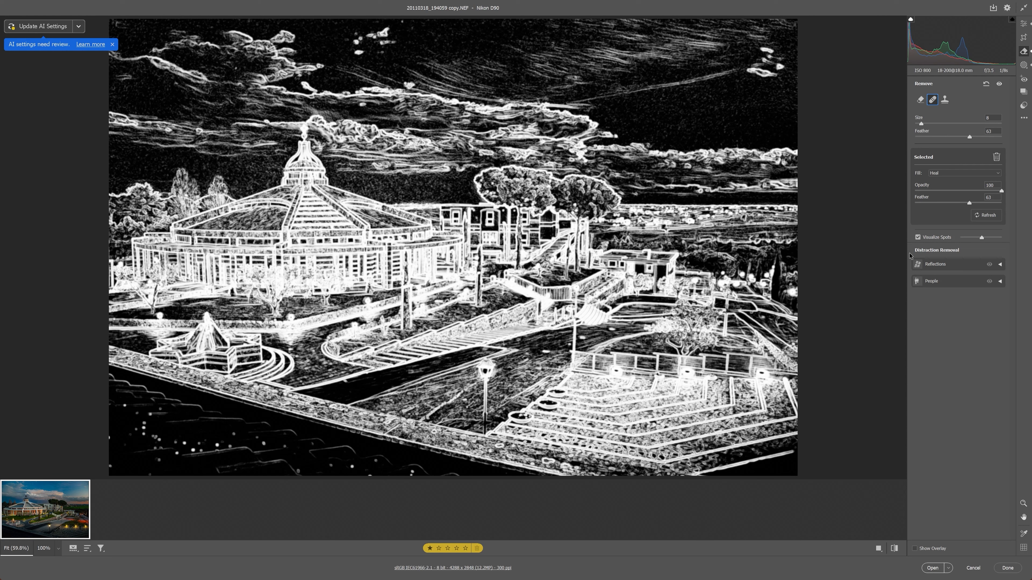
left_click(914, 549)
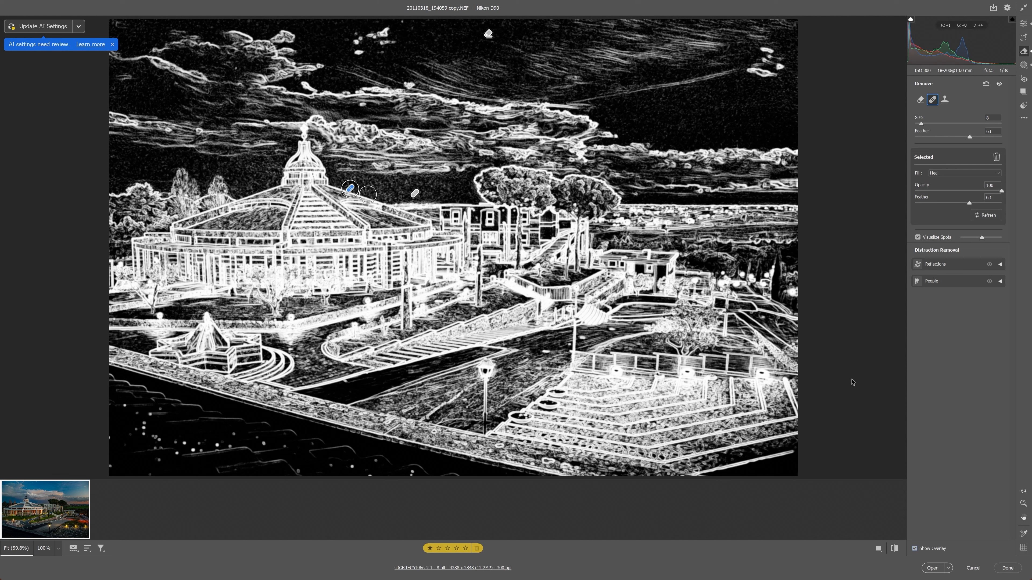
left_click(414, 194)
left_click(351, 189)
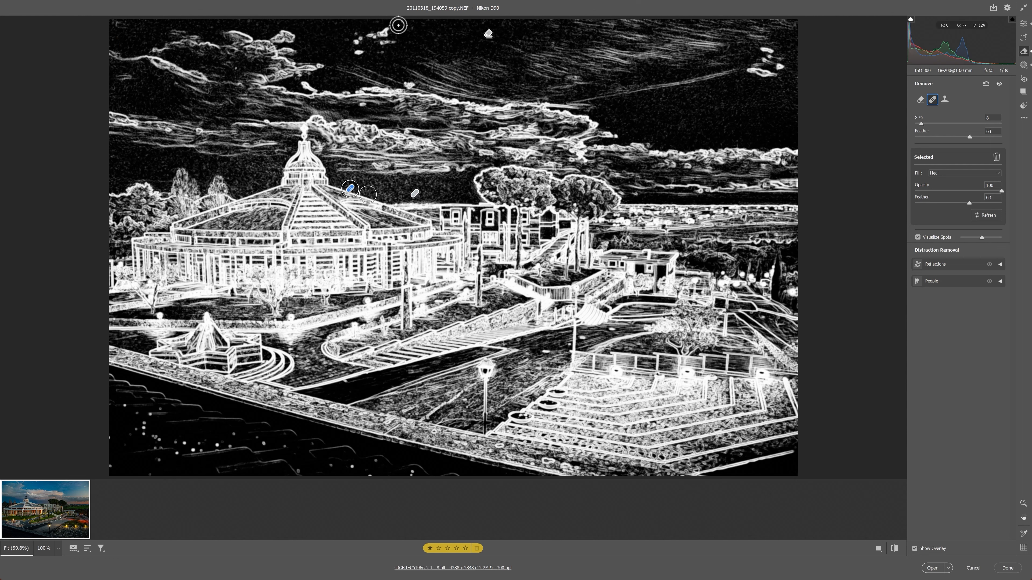
- Heal a spot at the sky's upper edge, and turn off Visualize Spots and the overlay
left_click(400, 24)
left_click(934, 238)
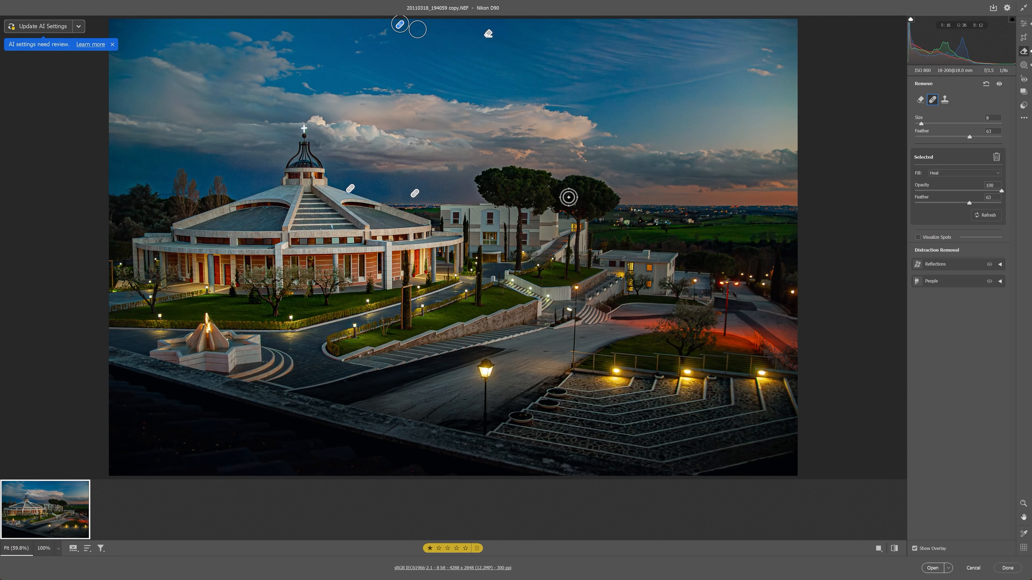
left_click(915, 548)
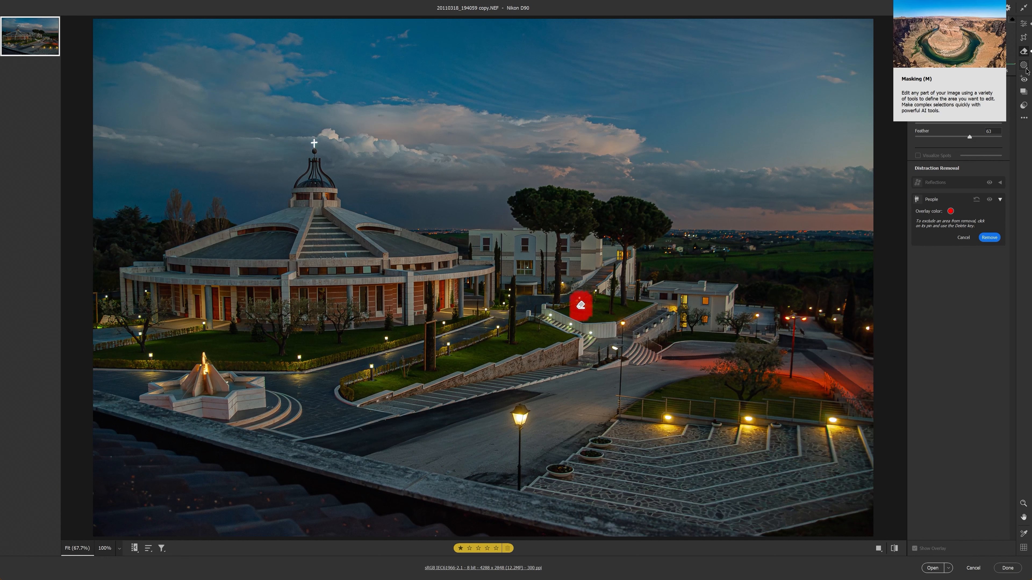
- Switch to Masking and view the available Range mask types
left_click(1025, 68)
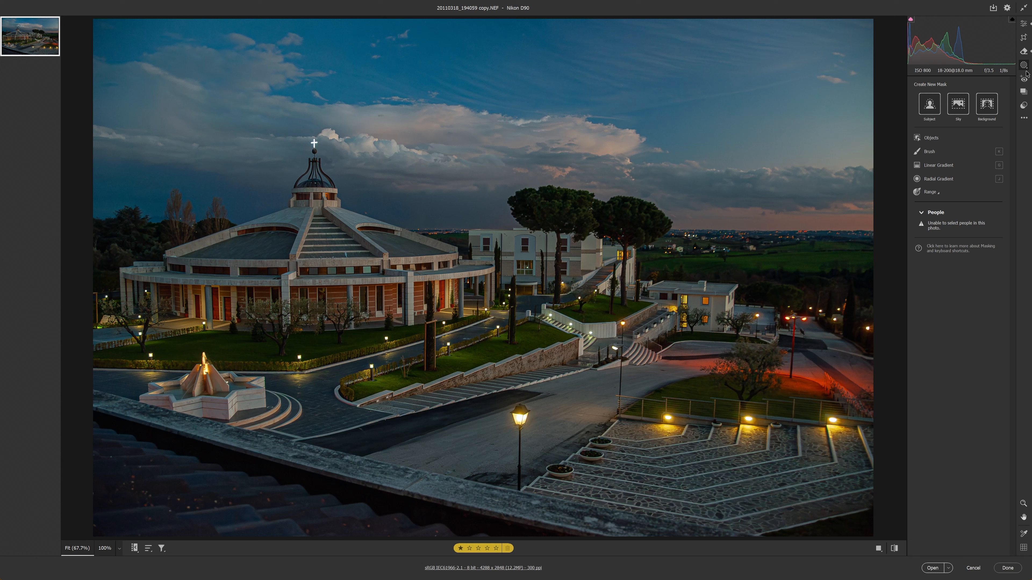
left_click(934, 194)
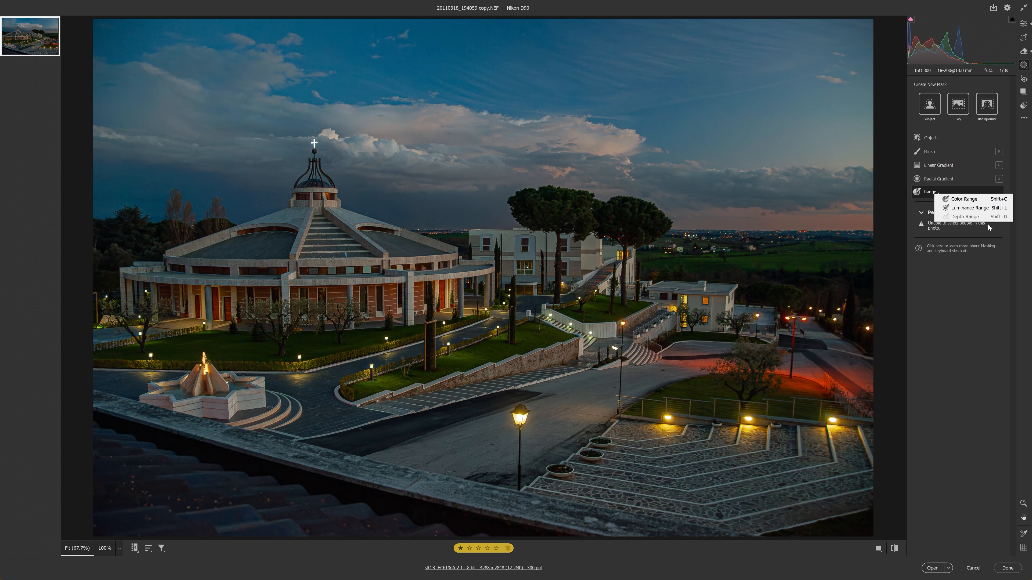
left_click(964, 292)
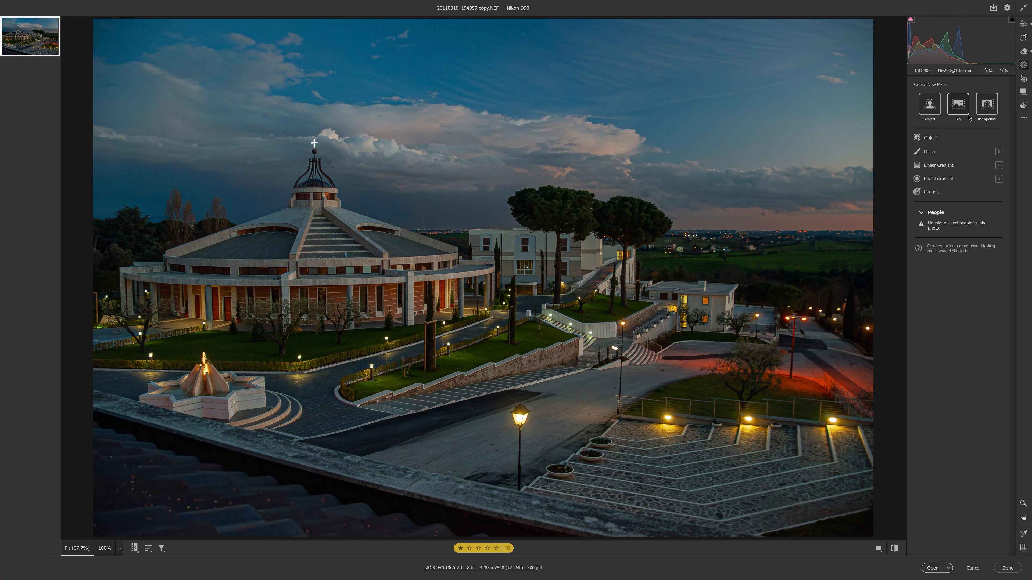
- Create a brush mask with Exposure +1.35, Feather 85 and Flow 14, and paint it across the bright cloud band
left_click(930, 153)
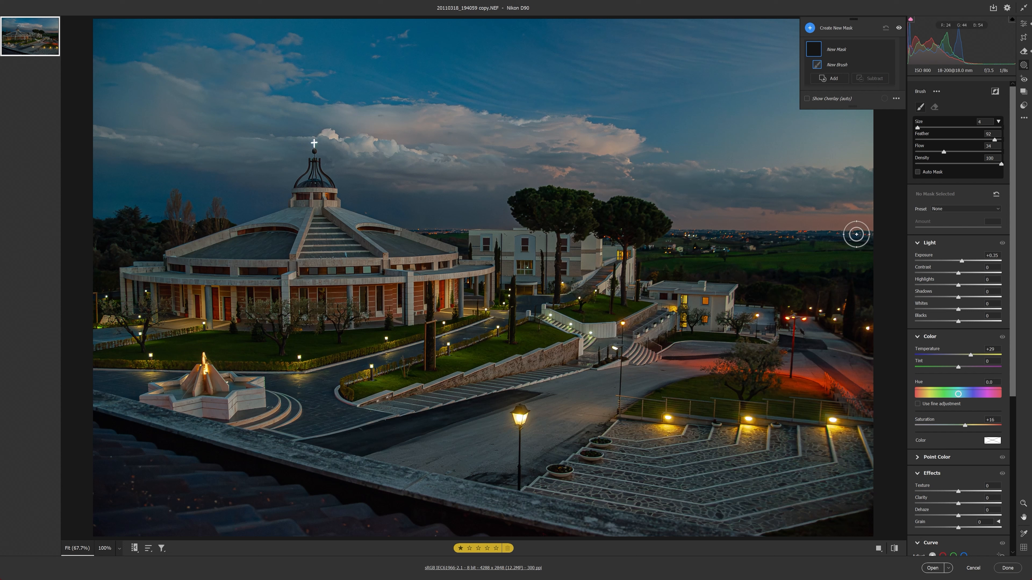
left_click_drag(968, 261, 975, 260)
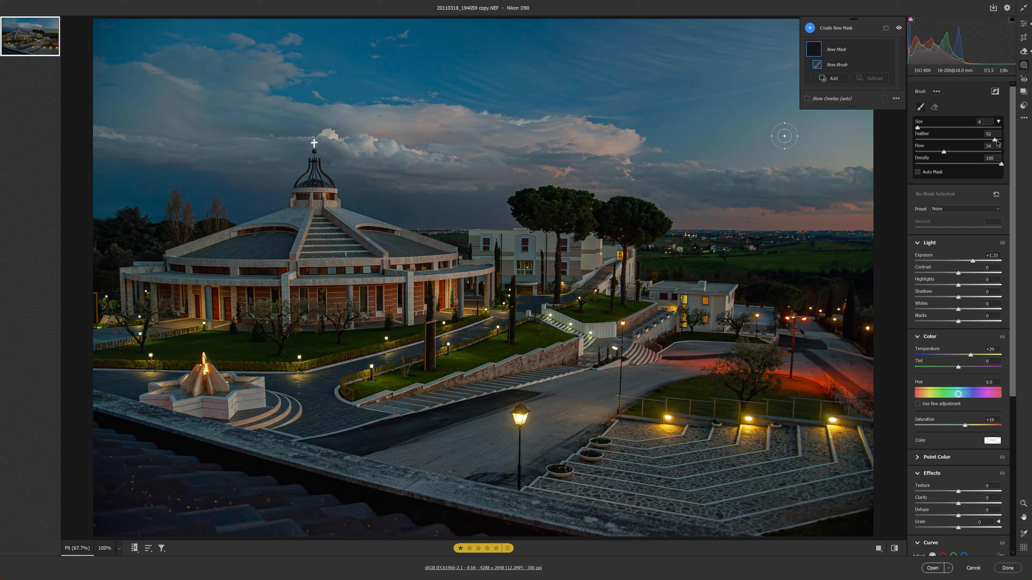
left_click_drag(995, 141, 1012, 142)
mouse_move(946, 155)
left_mouse_down()
mouse_move(1005, 157)
mouse_move(980, 140)
left_mouse_up()
mouse_move(396, 158)
left_mouse_down()
mouse_move(675, 161)
mouse_move(382, 162)
mouse_move(741, 163)
mouse_move(401, 166)
mouse_move(693, 170)
mouse_move(466, 164)
mouse_move(650, 167)
mouse_move(650, 156)
left_mouse_up()
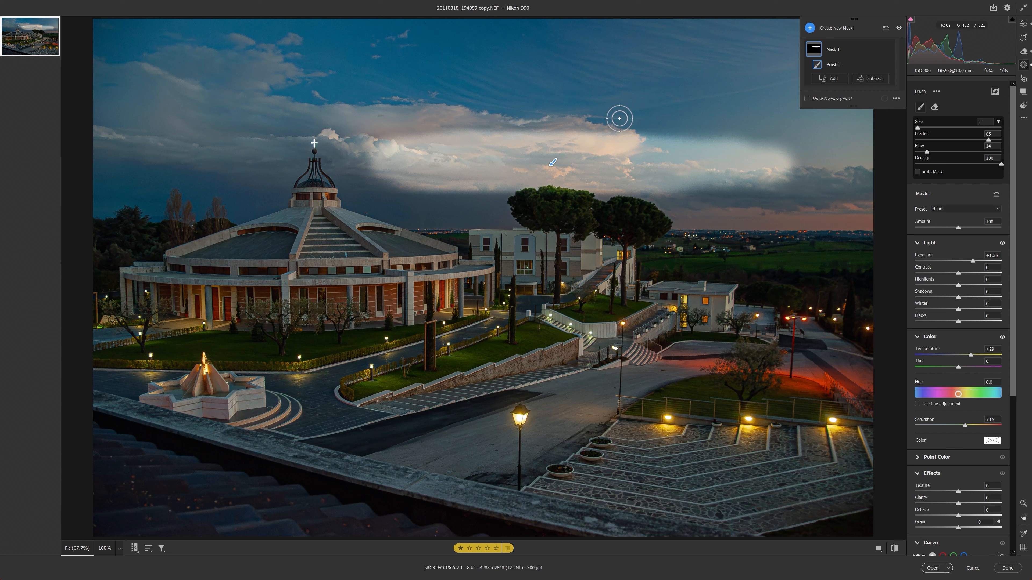
- Increase the mask brush size to 7 and paint over the upper part of the sky
key("bracketright")
key("bracketright")
key("bracketright")
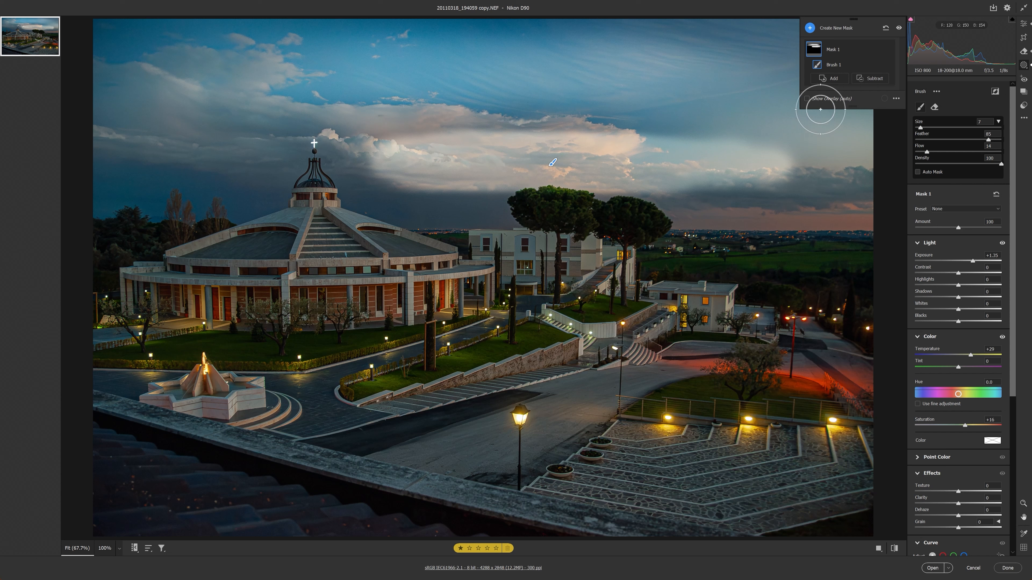
- Delete the brush mask painted over the sky
mouse_move(818, 53)
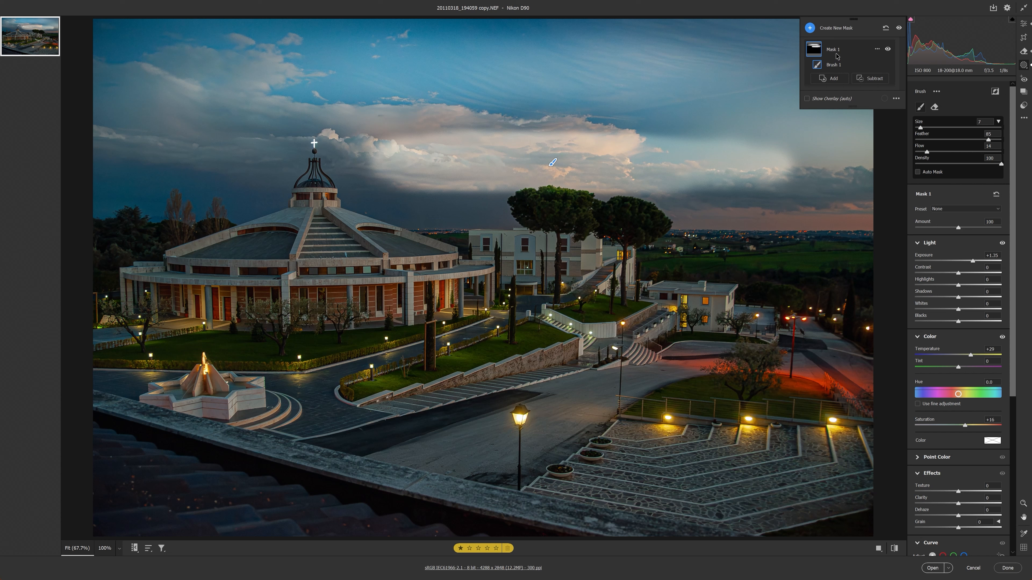
left_click(876, 50)
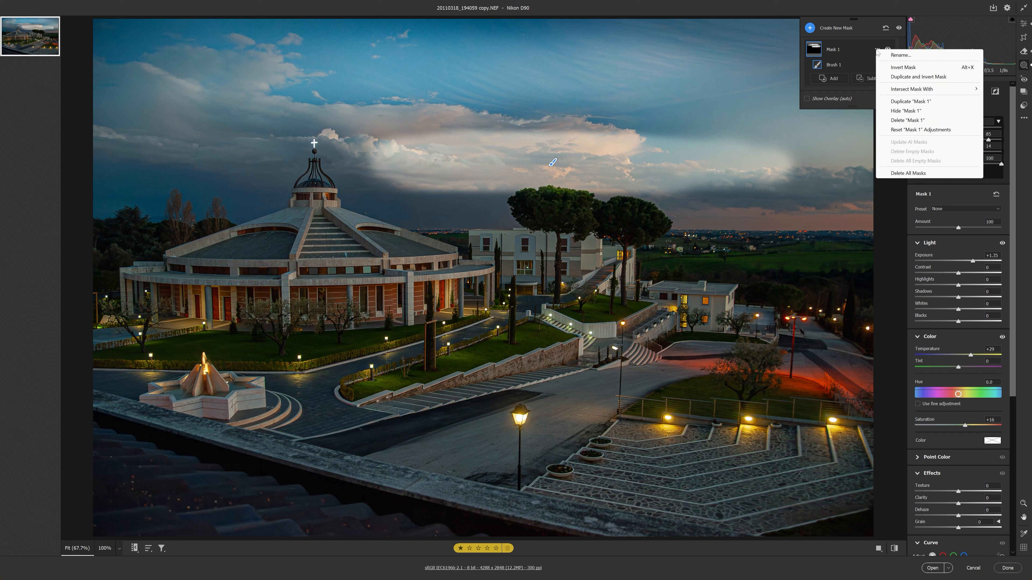
left_click(918, 120)
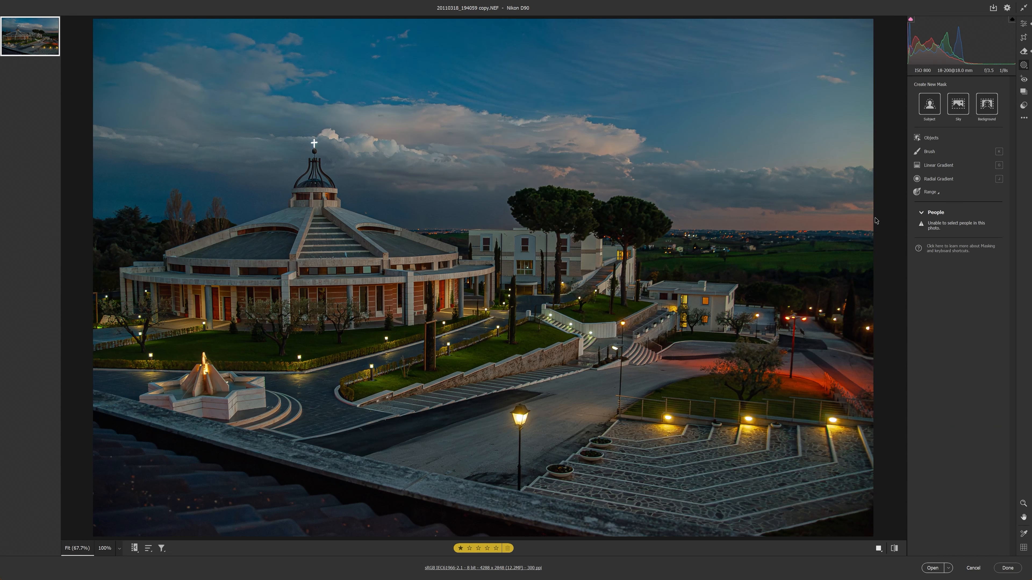
- Create a new brush mask with Flow 100 and paint it over the whole sky
left_click(923, 151)
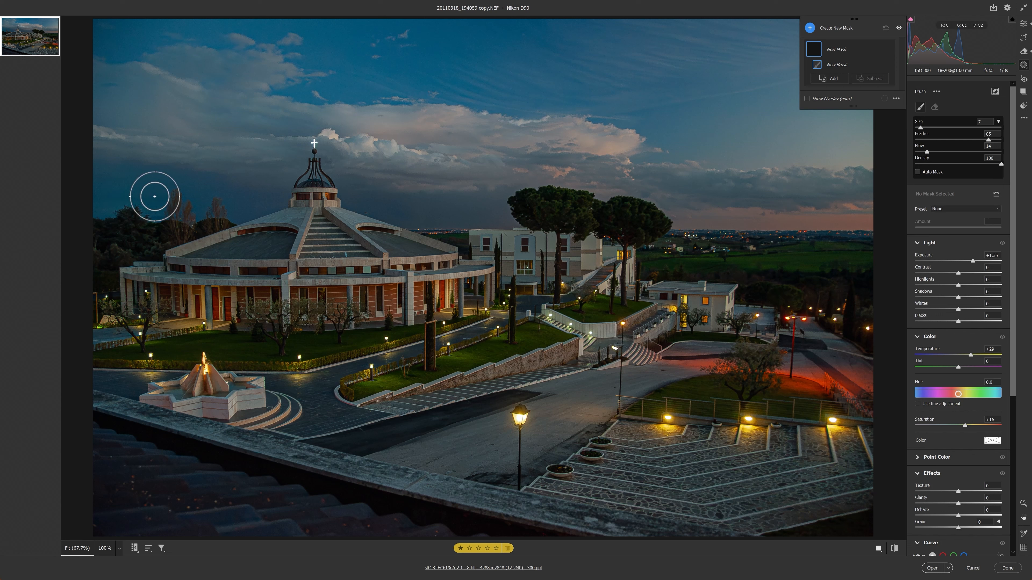
left_click_drag(927, 151, 1001, 152)
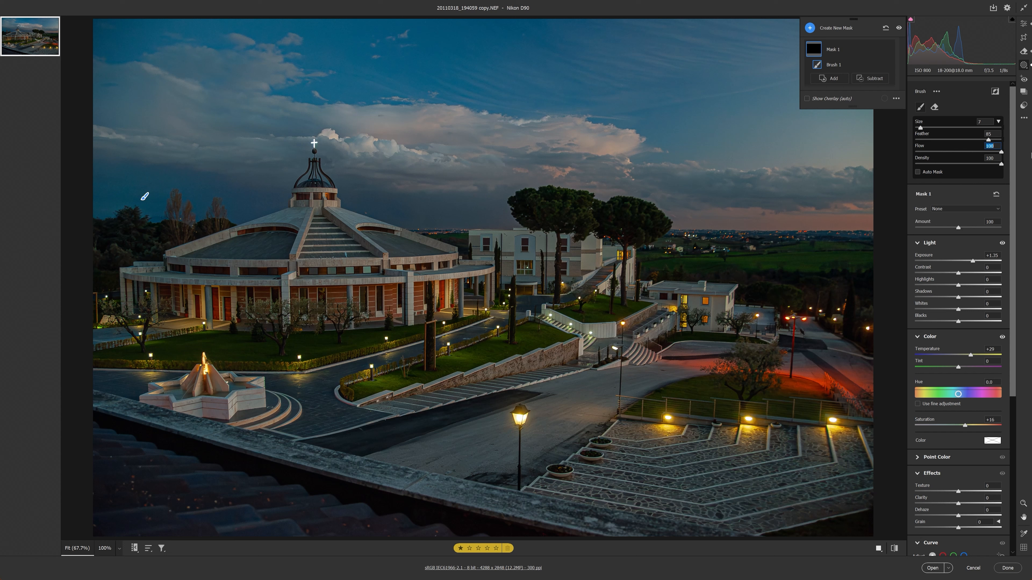
mouse_move(104, 196)
left_mouse_down()
mouse_move(236, 197)
mouse_move(276, 175)
mouse_move(290, 150)
mouse_move(324, 145)
mouse_move(384, 194)
mouse_move(454, 203)
mouse_move(525, 178)
mouse_move(660, 194)
mouse_move(682, 212)
mouse_move(882, 211)
mouse_move(664, 191)
mouse_move(348, 122)
mouse_move(115, 166)
mouse_move(196, 143)
mouse_move(157, 51)
mouse_move(705, 42)
mouse_move(869, 94)
mouse_move(818, 13)
mouse_move(910, 63)
mouse_move(845, 160)
mouse_move(715, 162)
left_mouse_up()
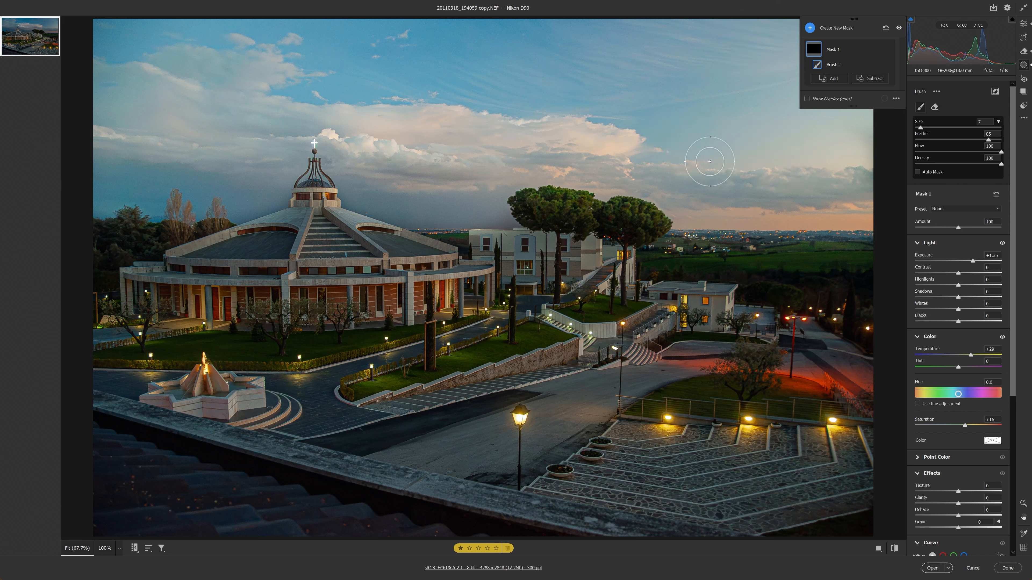
mouse_move(547, 163)
left_mouse_down()
mouse_move(657, 178)
mouse_move(668, 144)
mouse_move(510, 162)
left_mouse_up()
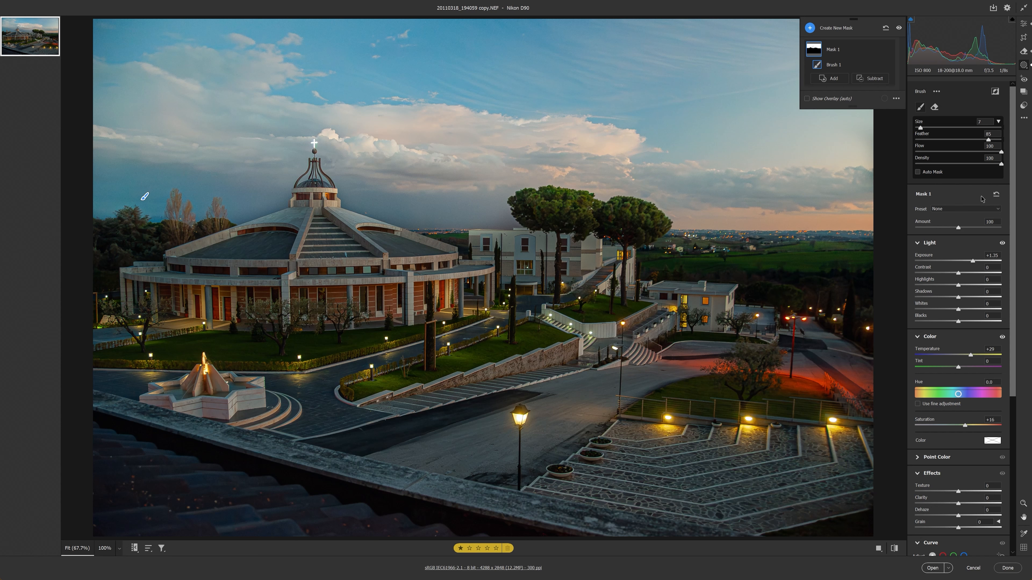
- Show the mask overlay to check its coverage of the sky, and delete the sky brush mask
scroll(982, 199, "down", 2)
scroll(982, 199, "up", 2)
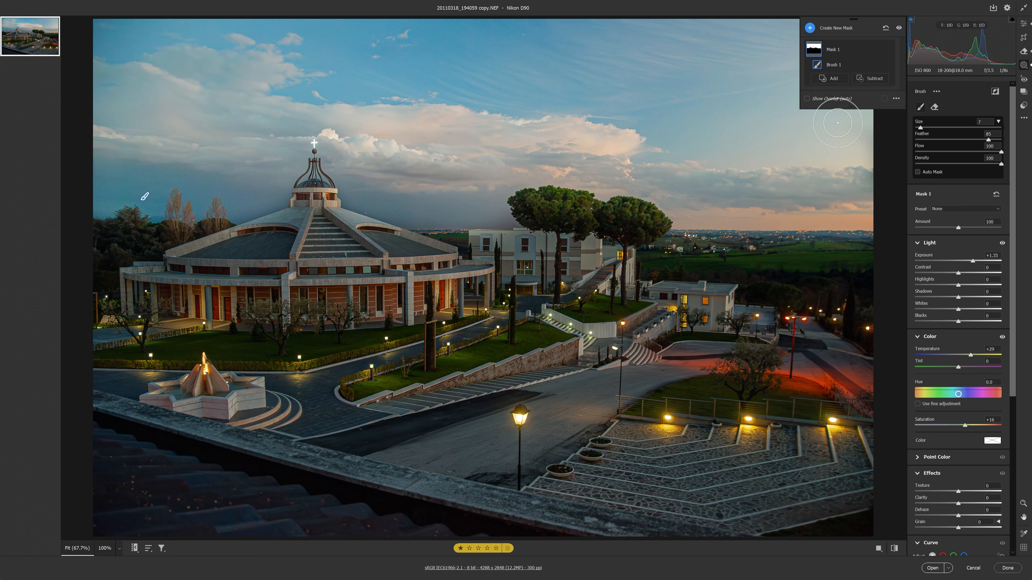
left_click(808, 100)
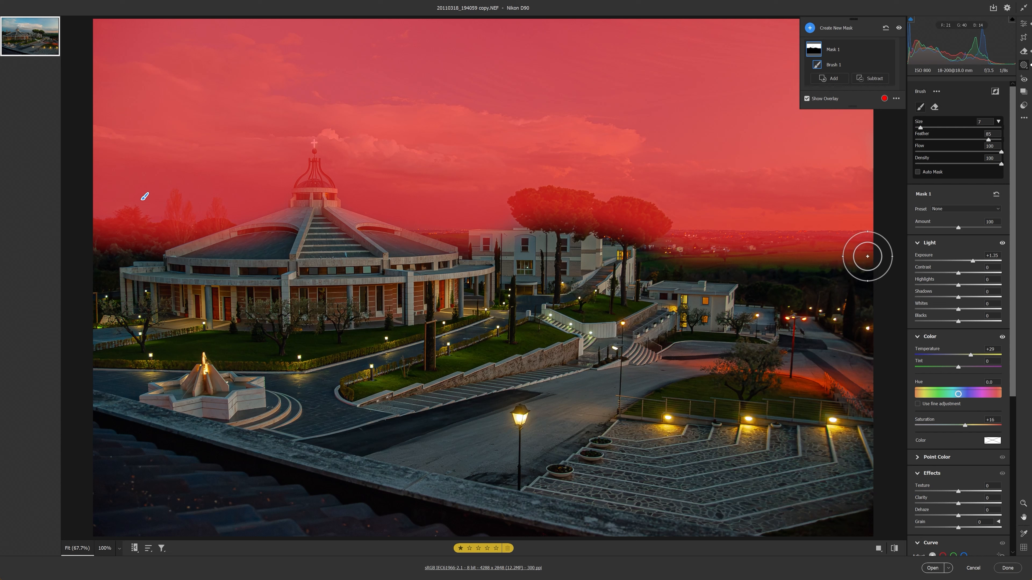
left_click(886, 28)
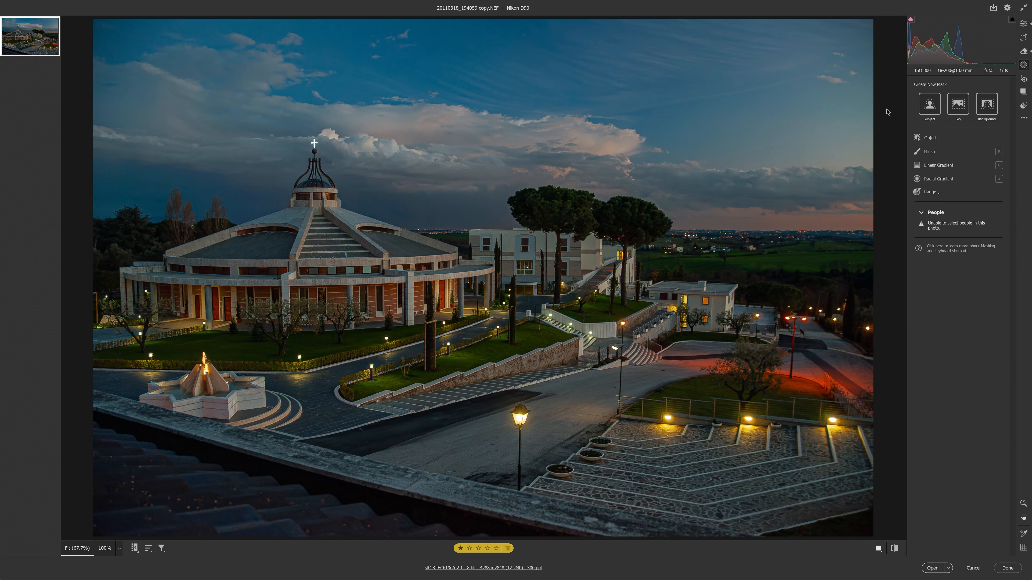
- Start a new brush mask with Auto Mask enabled, and change the mask overlay color to green
left_click(930, 151)
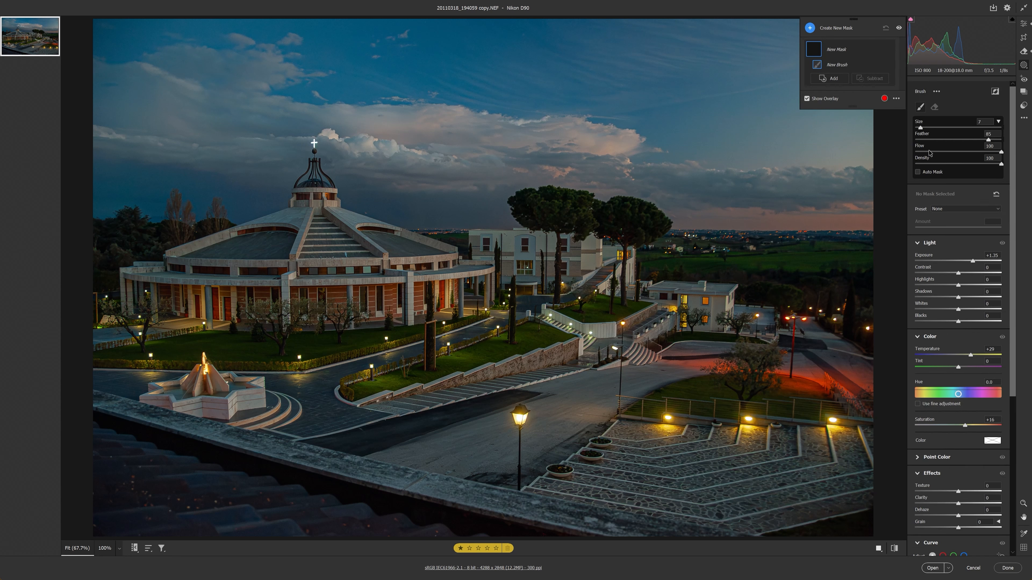
left_click(917, 173)
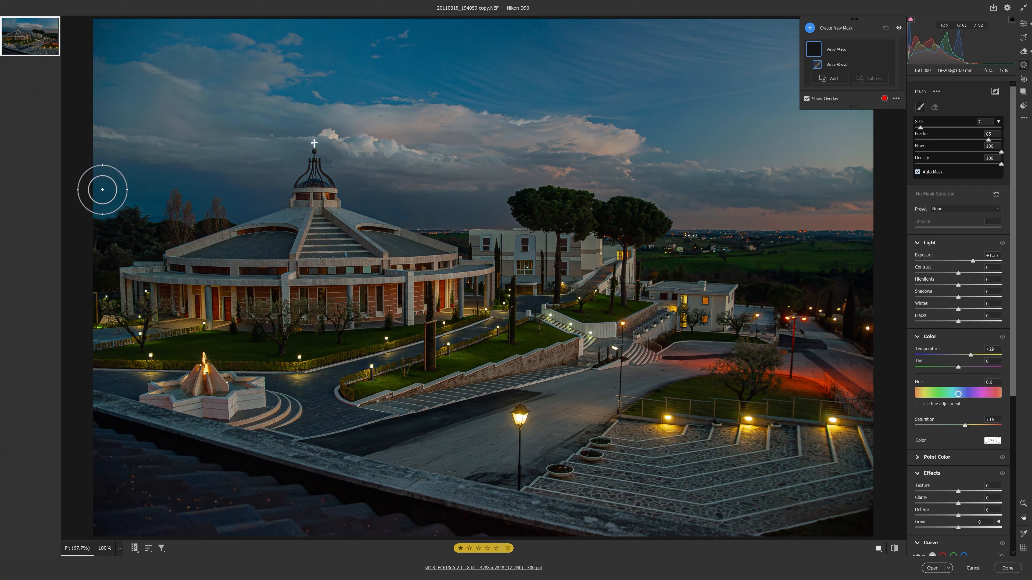
left_click(809, 100)
left_click(809, 99)
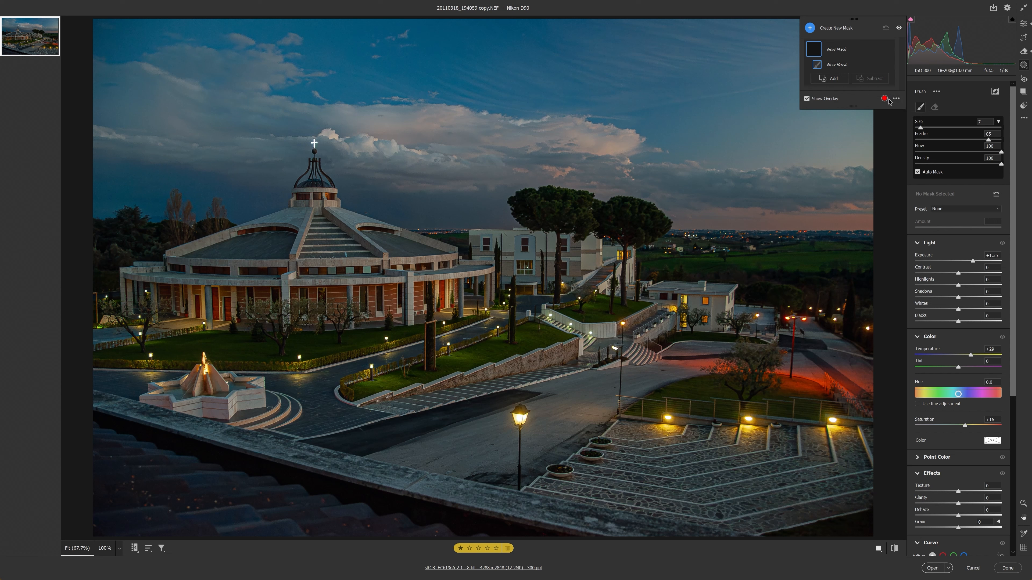
left_click(884, 99)
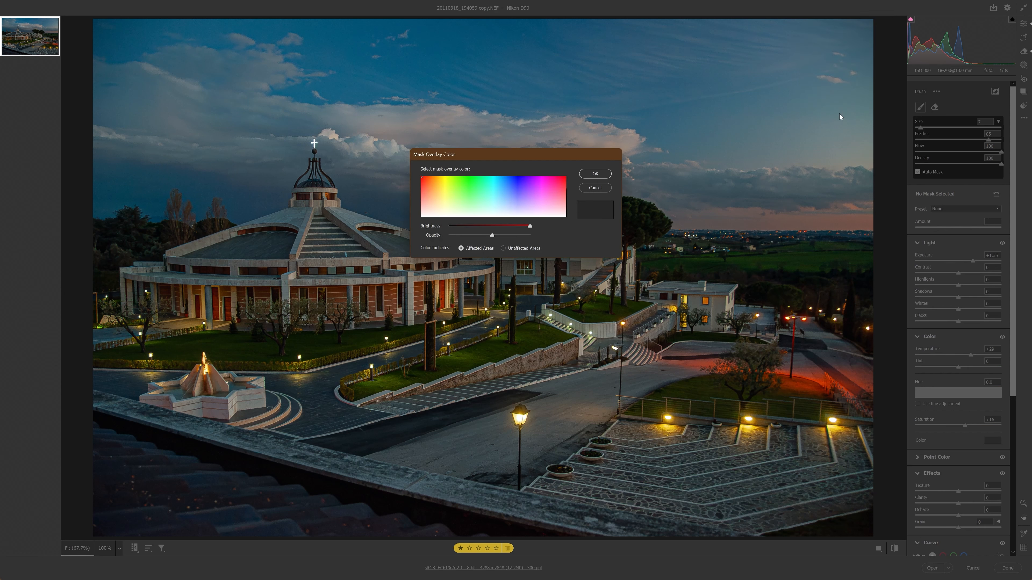
left_click(480, 177)
left_click(591, 175)
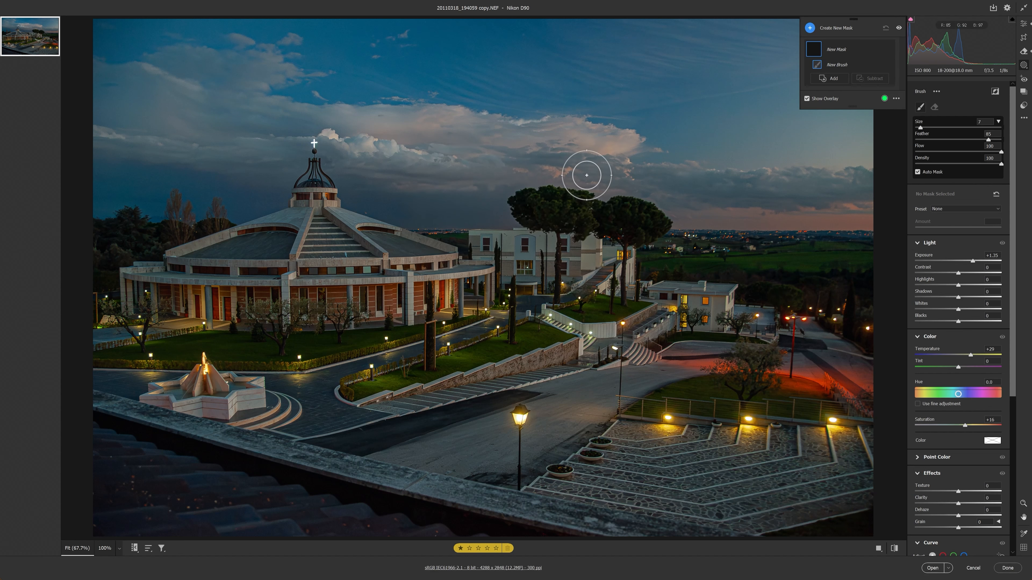
- Try painting the clouds and sky with the size 7 Auto Mask brush, and undo the strokes
mouse_move(131, 180)
left_mouse_down()
mouse_move(261, 172)
mouse_move(310, 113)
mouse_move(348, 136)
mouse_move(367, 172)
mouse_move(398, 180)
mouse_move(475, 189)
mouse_move(487, 167)
mouse_move(577, 155)
mouse_move(657, 176)
mouse_move(688, 197)
mouse_move(851, 195)
mouse_move(878, 184)
mouse_move(672, 133)
mouse_move(386, 124)
mouse_move(372, 133)
mouse_move(553, 127)
mouse_move(236, 114)
mouse_move(129, 71)
mouse_move(462, 29)
mouse_move(369, 62)
mouse_move(154, 86)
left_mouse_up()
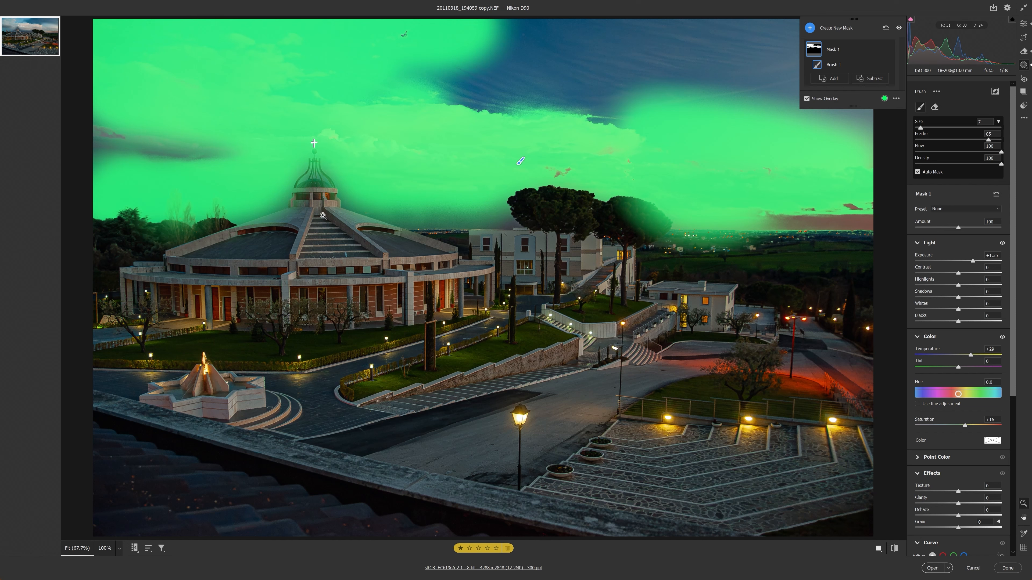
key("ctrl+z")
key("ctrl+z")
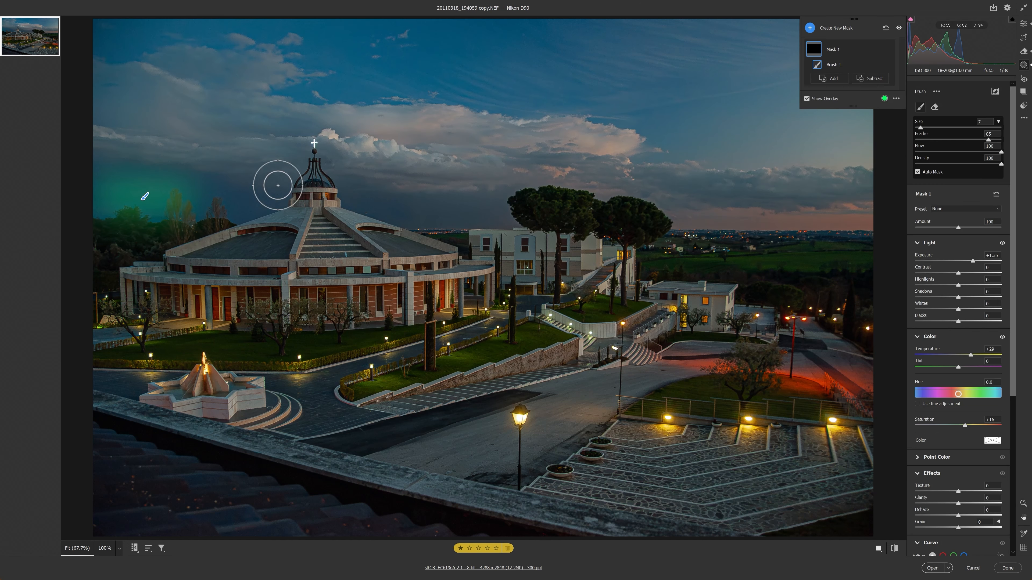
key("ctrl+z")
key("ctrl+z")
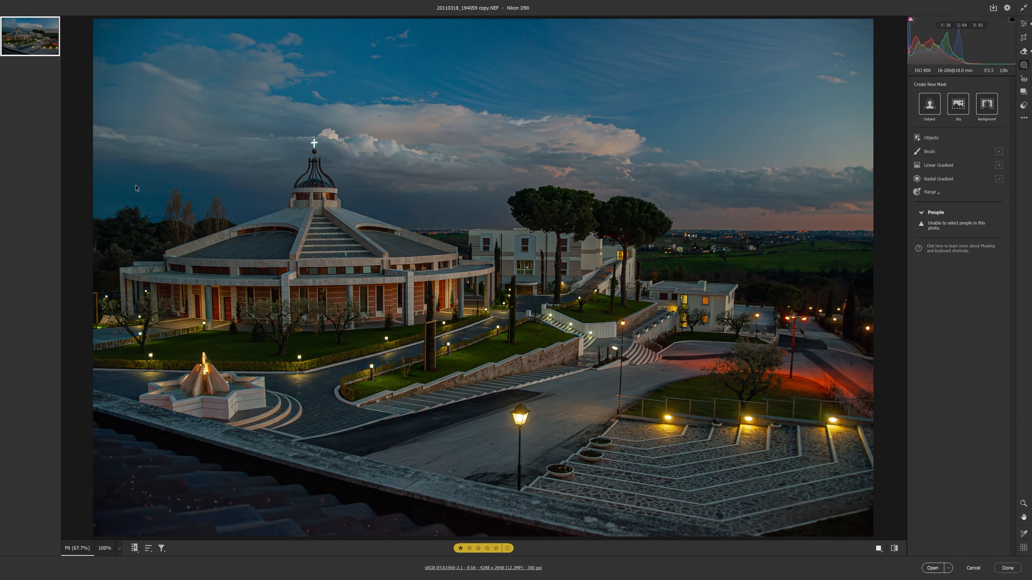
- Create a new brush mask at size 4 with Auto Mask on, and paint along the skyline from the church to the horizon
left_click(930, 153)
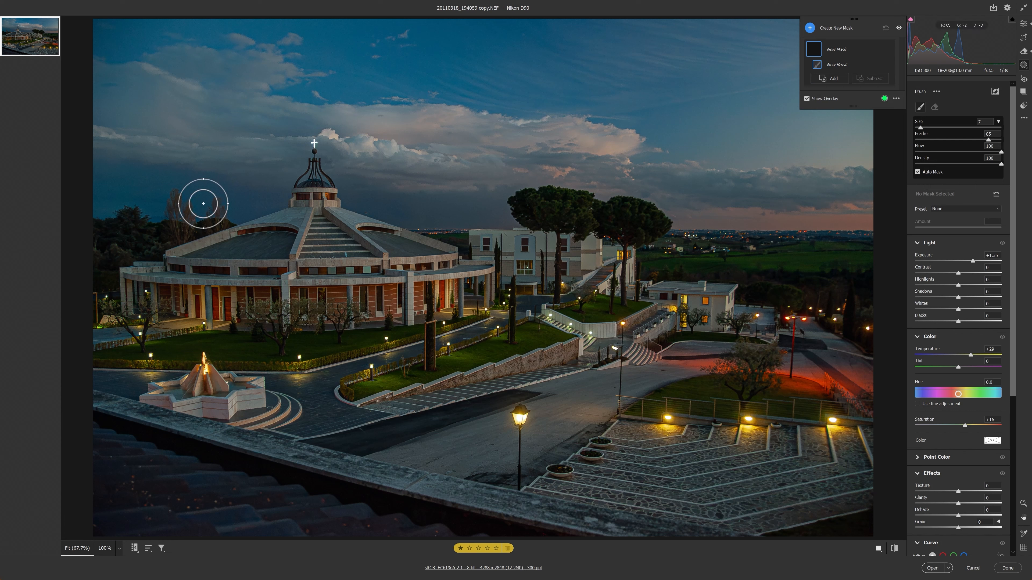
key("bracketleft")
key("bracketleft")
key("bracketleft")
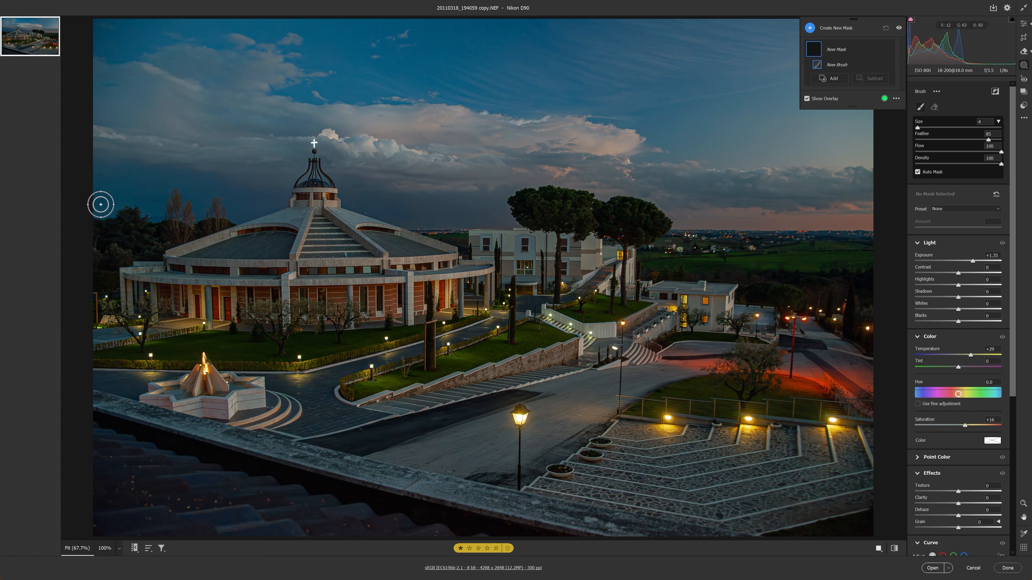
mouse_move(117, 194)
left_mouse_down()
mouse_move(172, 177)
mouse_move(208, 203)
mouse_move(268, 194)
mouse_move(312, 124)
mouse_move(343, 154)
mouse_move(354, 187)
mouse_move(412, 198)
mouse_move(497, 208)
mouse_move(490, 190)
mouse_move(576, 173)
mouse_move(652, 187)
mouse_move(678, 210)
mouse_move(882, 214)
mouse_move(716, 180)
mouse_move(759, 178)
mouse_move(475, 147)
mouse_move(471, 172)
mouse_move(374, 169)
mouse_move(338, 139)
mouse_move(97, 162)
left_mouse_up()
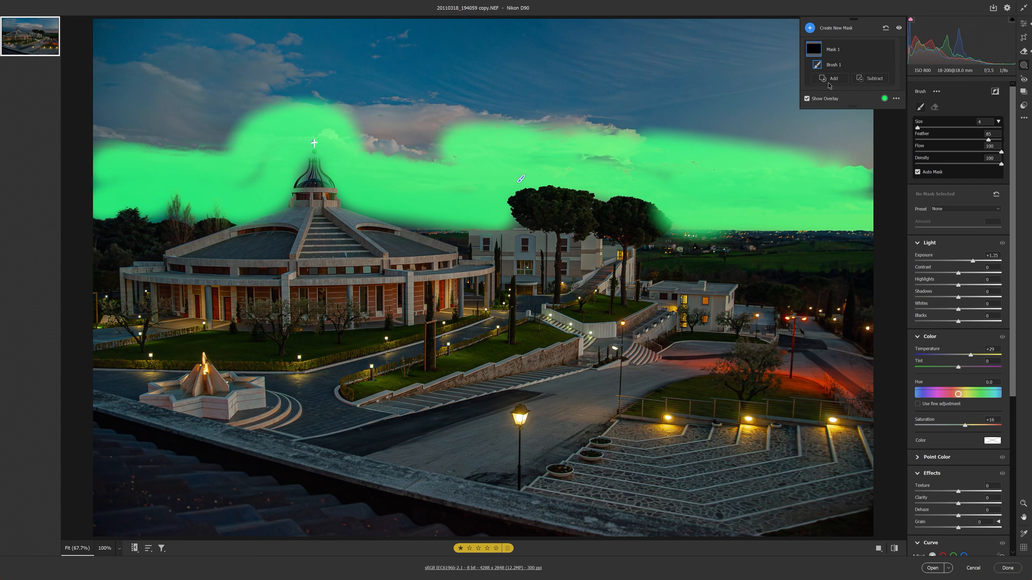
- Turn off Auto Mask and paint over the rest of the sky to complete the brush mask
left_click(918, 172)
mouse_move(465, 102)
left_mouse_down()
mouse_move(456, 147)
mouse_move(508, 134)
mouse_move(756, 143)
mouse_move(622, 104)
mouse_move(141, 110)
mouse_move(25, 47)
mouse_move(44, 10)
mouse_move(106, 87)
mouse_move(100, 145)
left_mouse_up()
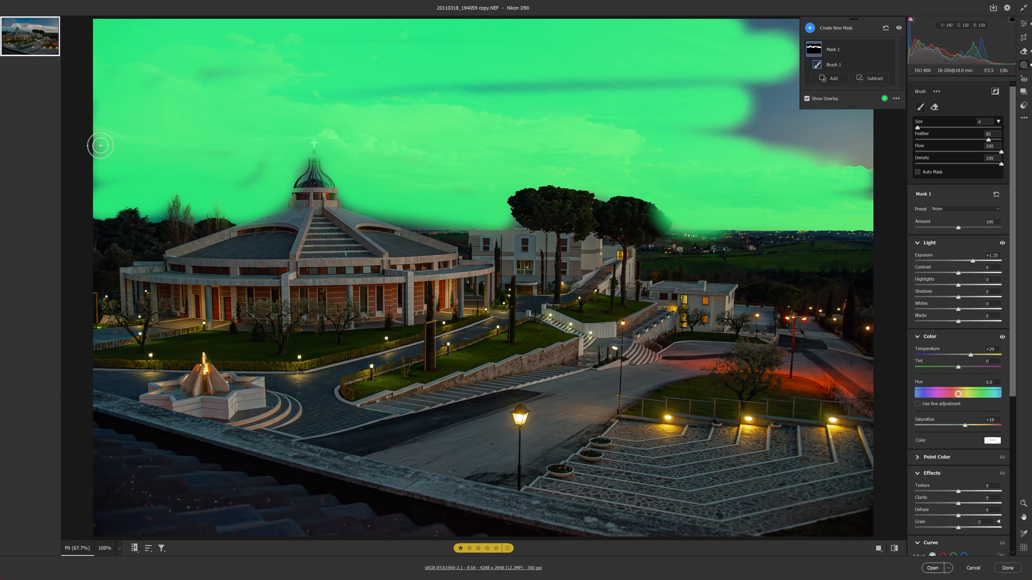
mouse_move(254, 179)
left_mouse_down()
mouse_move(455, 75)
mouse_move(732, 87)
mouse_move(850, 105)
mouse_move(832, 141)
mouse_move(844, 155)
mouse_move(739, 152)
mouse_move(837, 100)
mouse_move(816, 85)
mouse_move(852, 30)
mouse_move(681, 18)
mouse_move(906, 57)
mouse_move(772, 133)
mouse_move(930, 124)
left_mouse_up()
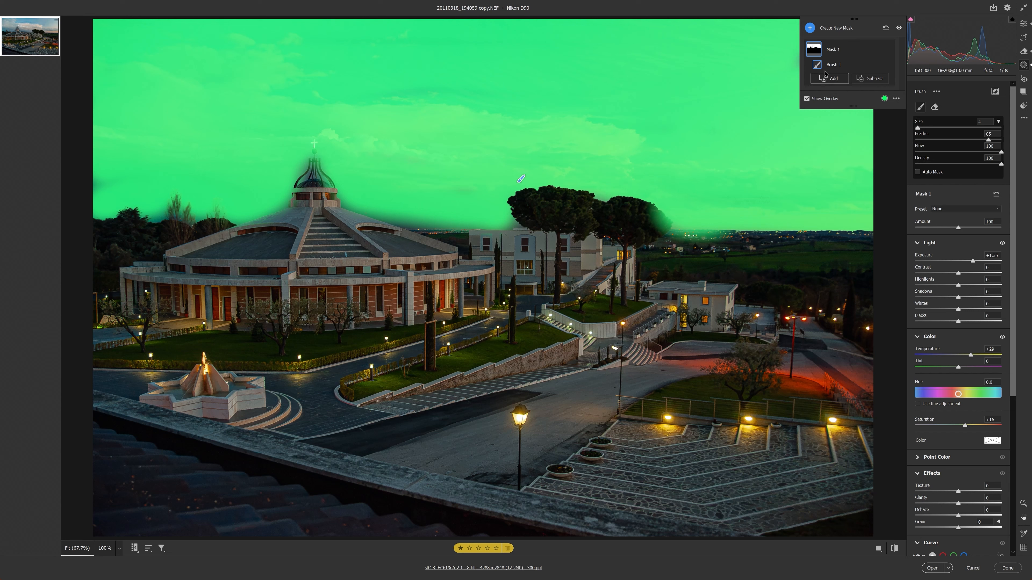
- Delete the brush mask and create an automatic Sky mask in its place
left_click(877, 49)
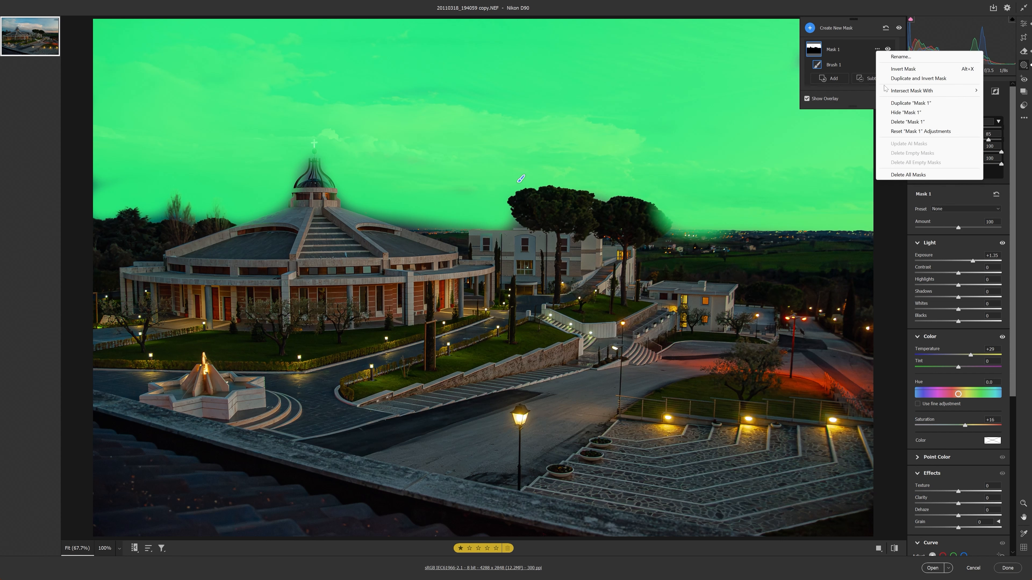
left_click(893, 119)
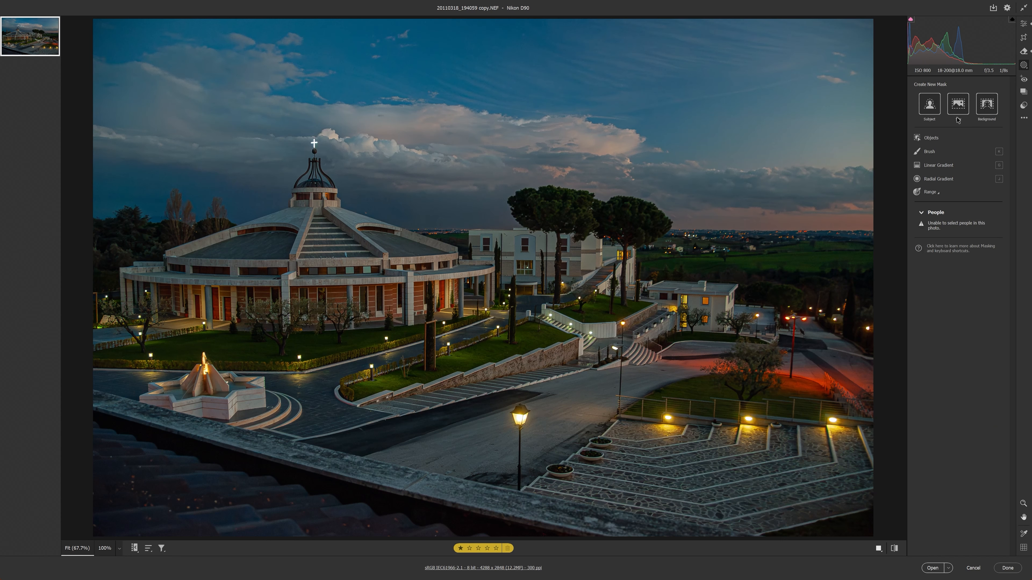
left_click(960, 108)
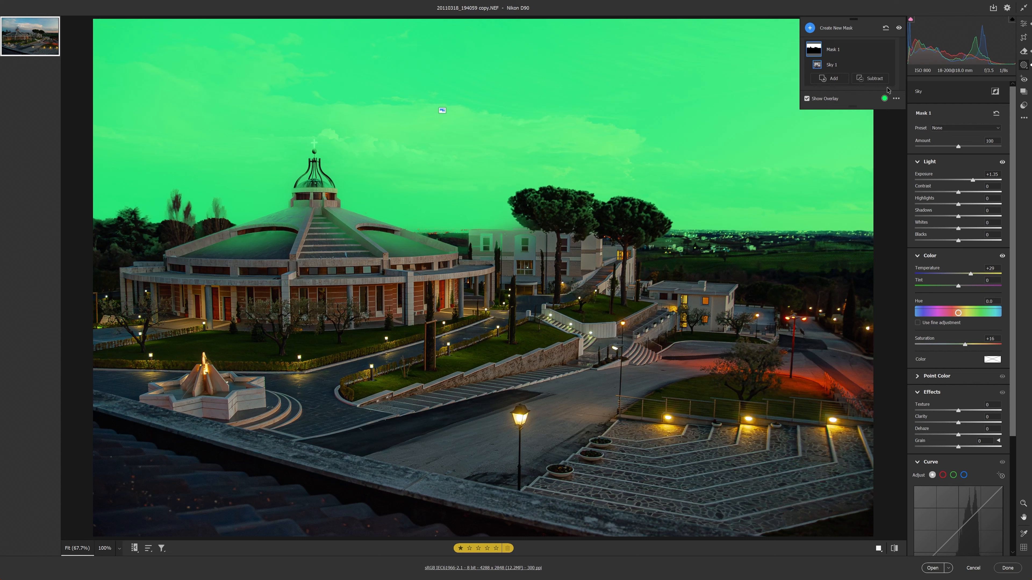
- Subtract a brush from the sky mask, painting over the church roof, the building behind it and the land below the horizon
left_click(878, 80)
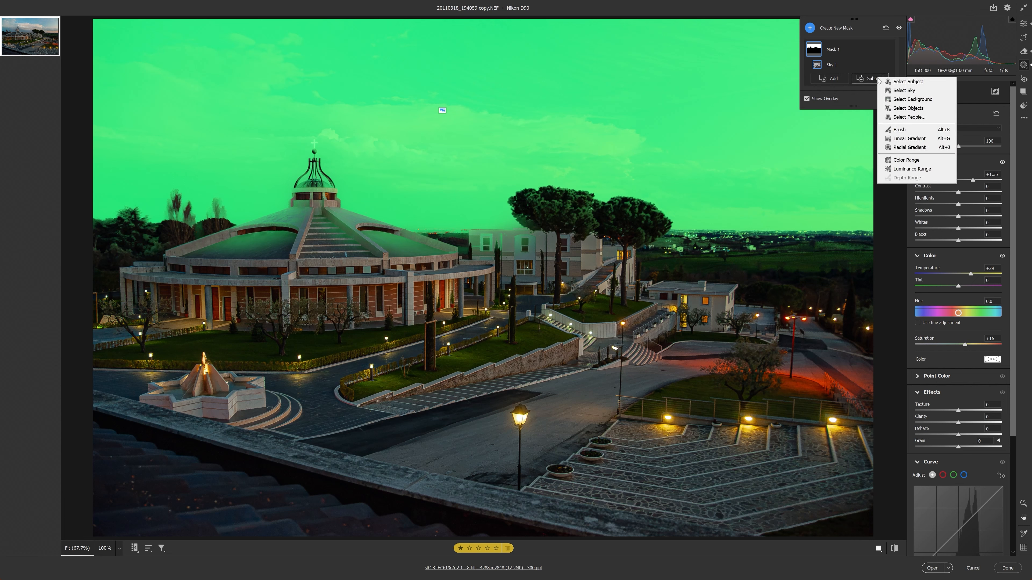
left_click(907, 132)
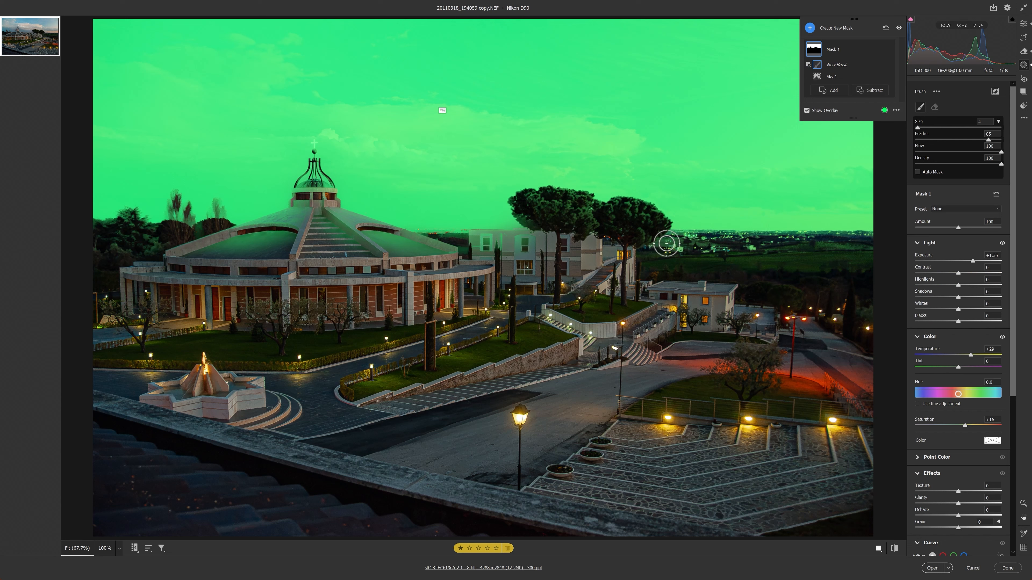
mouse_move(444, 252)
left_mouse_down()
mouse_move(541, 247)
mouse_move(285, 224)
mouse_move(225, 241)
mouse_move(87, 238)
mouse_move(356, 231)
left_mouse_up()
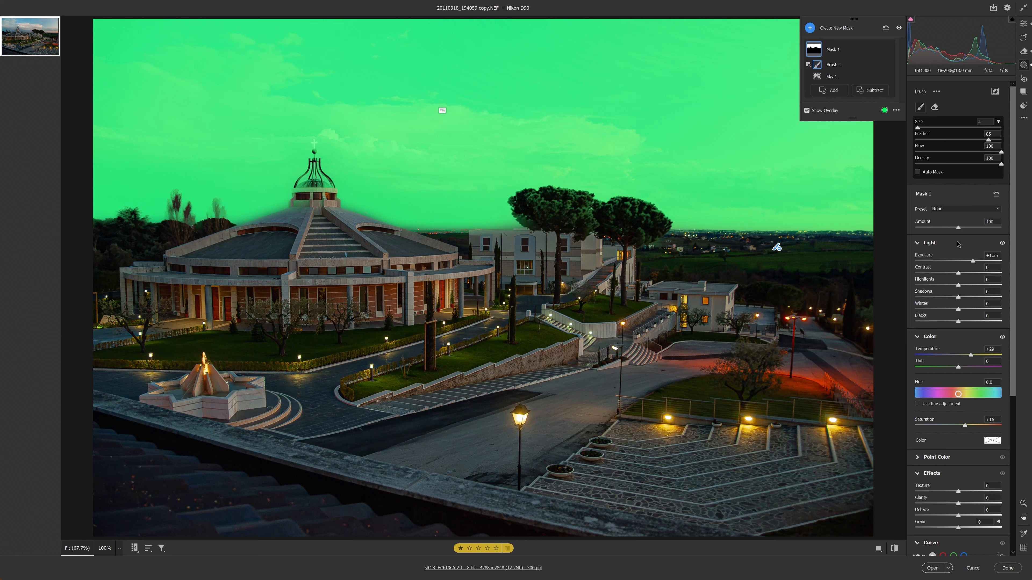
- Set the sky mask's Exposure to +0.18, Whites to +11, Blacks to -40, Temperature to +38 and Tint to +3
scroll(958, 243, "down", 3)
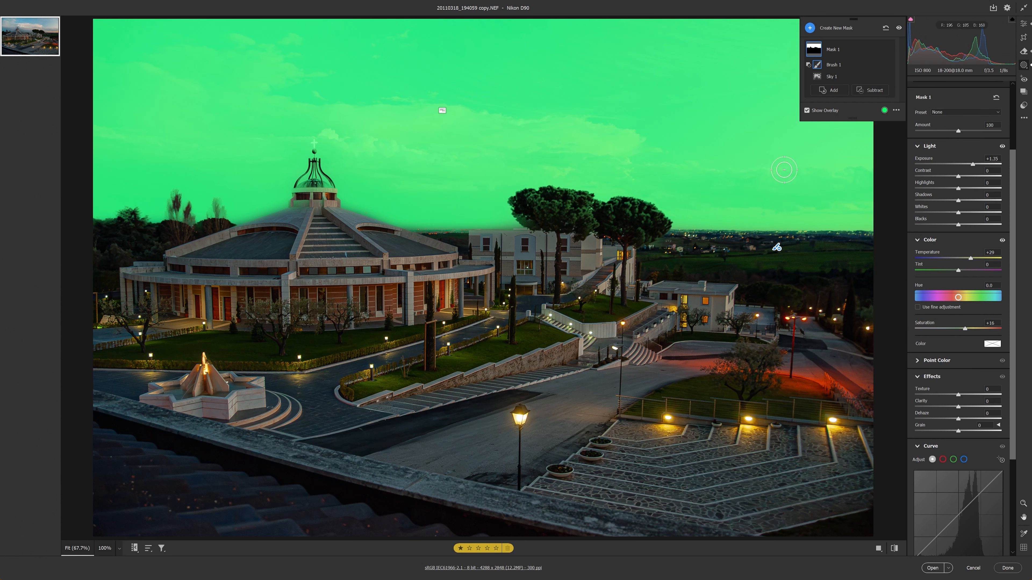
mouse_move(958, 226)
left_mouse_down()
mouse_move(937, 231)
mouse_move(964, 214)
left_mouse_up()
left_click_drag(972, 164, 962, 164)
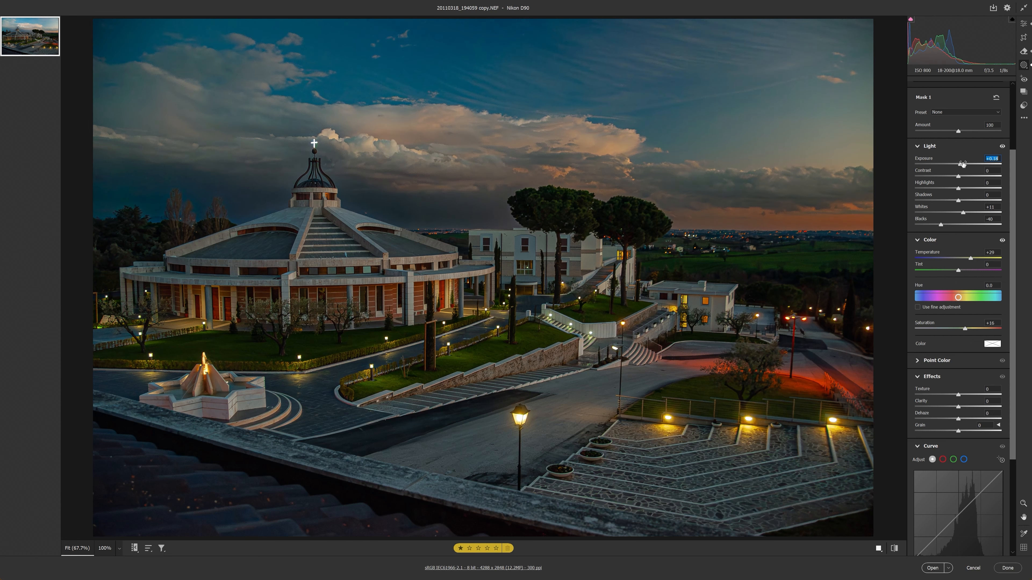
left_click_drag(970, 258, 960, 272)
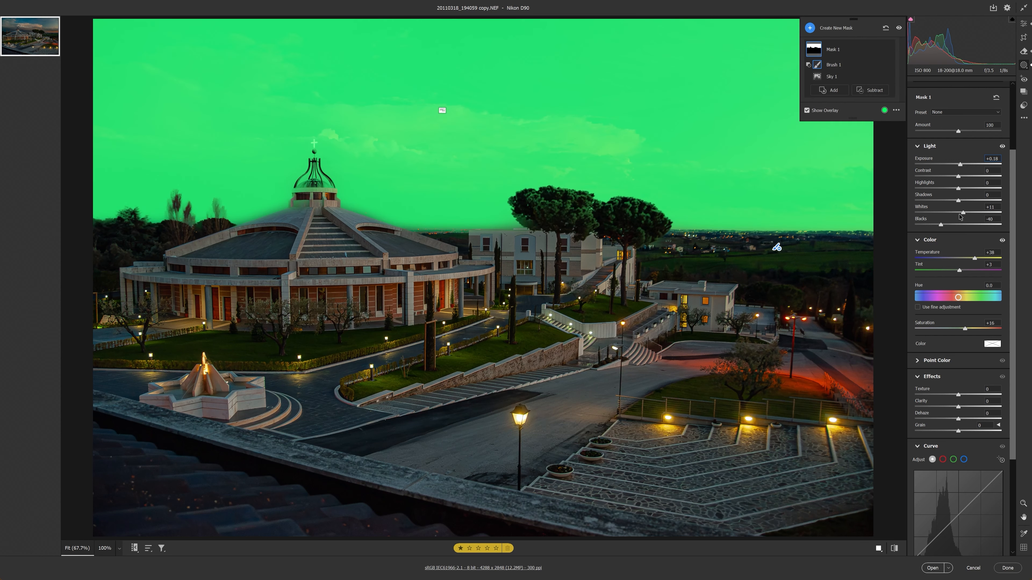
- Set the sky mask's Texture to +19, Clarity to +16 and Dehaze to +11
scroll(954, 352, "down", 3)
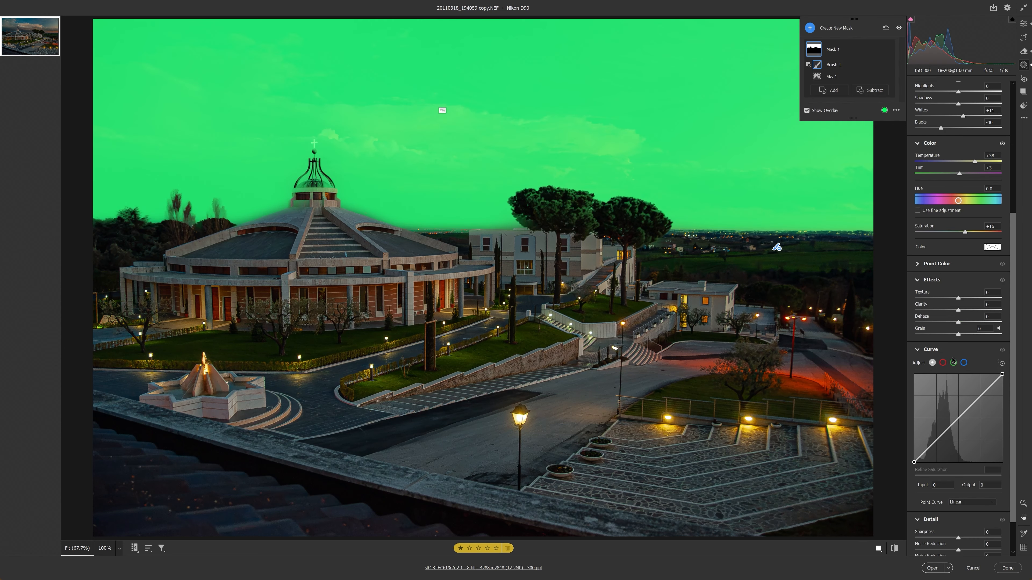
left_click(965, 310)
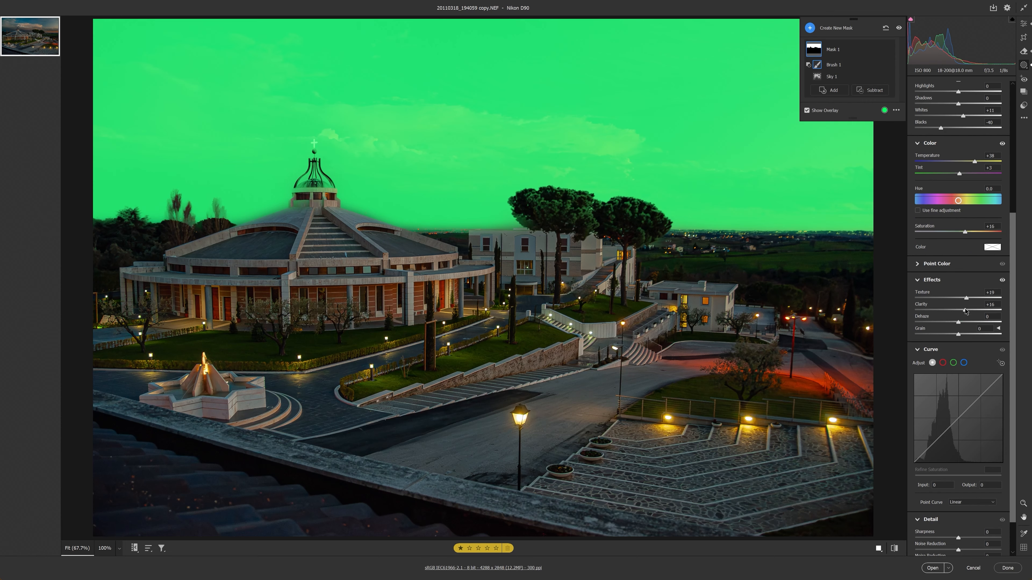
left_click_drag(961, 321, 965, 325)
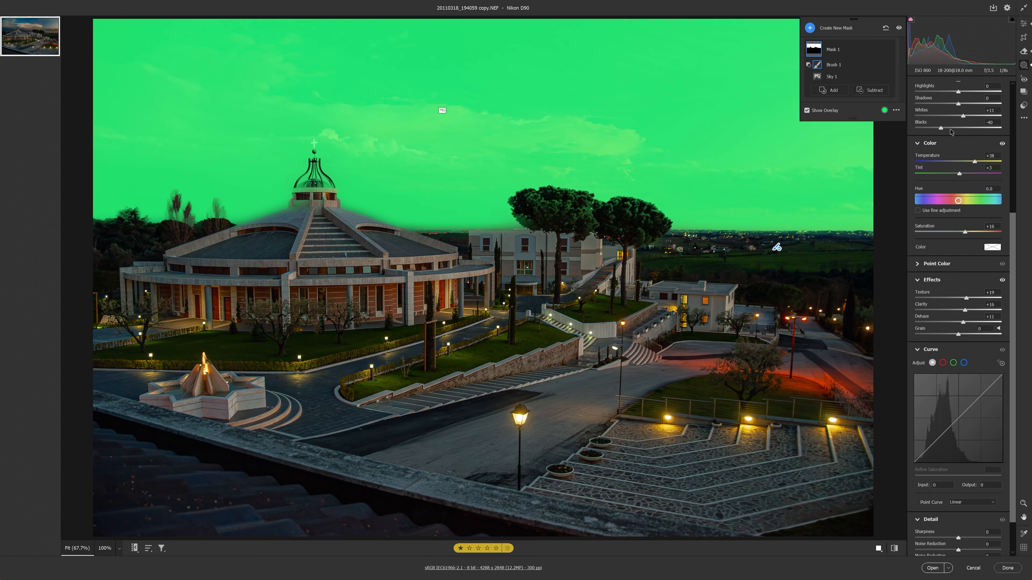
- Set the sky mask's Blacks to -48, Exposure to +0.55 and Saturation to +29, and hide the mask overlay
left_click_drag(940, 128, 965, 145)
scroll(944, 138, "up", 3)
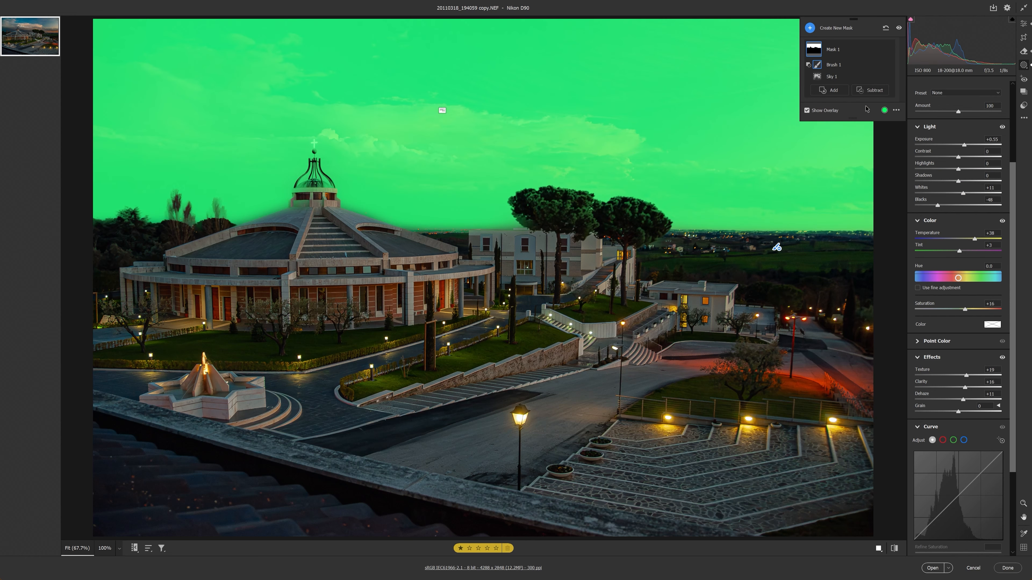
left_click(808, 111)
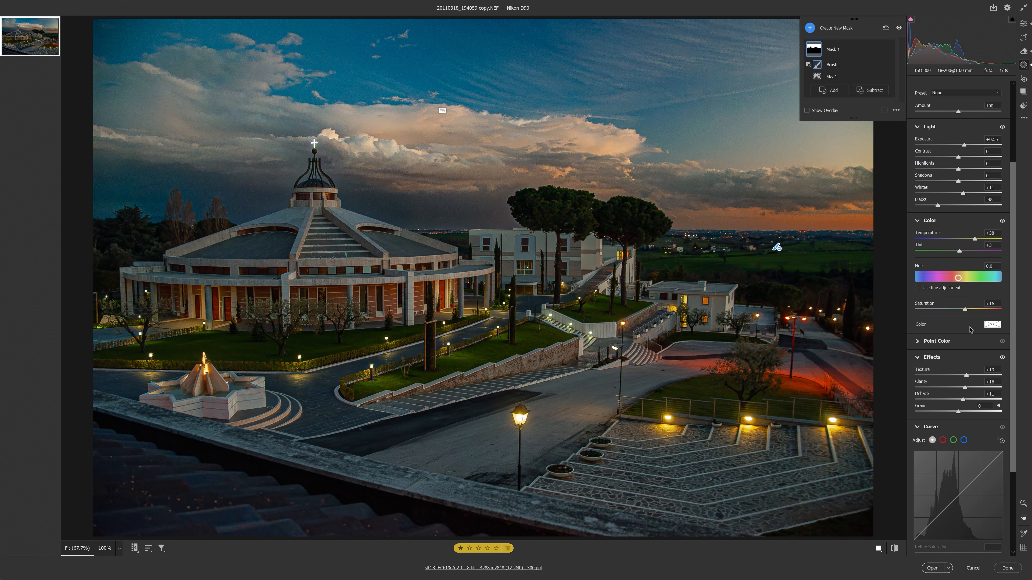
left_click_drag(964, 310, 972, 311)
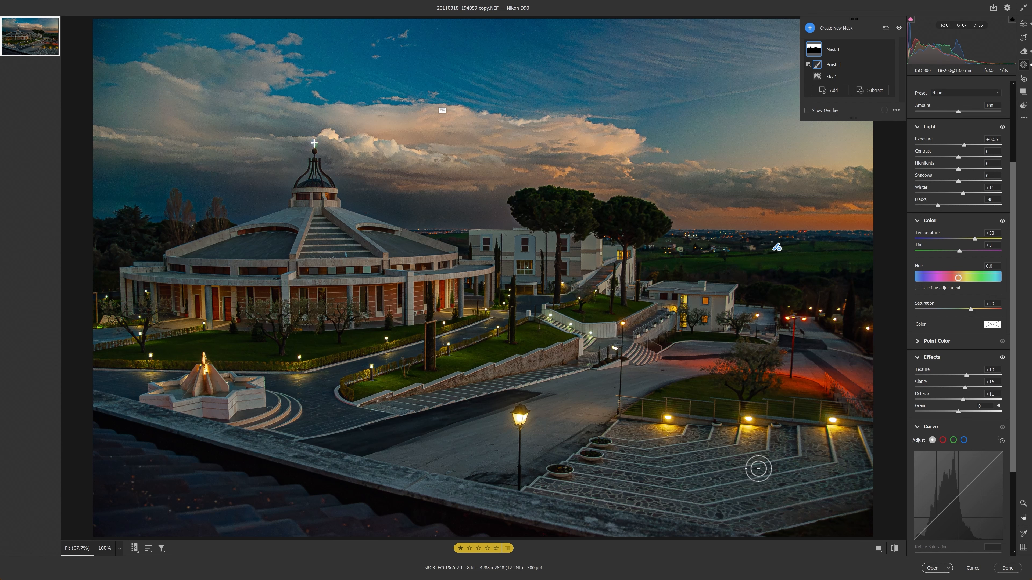
- Show the before and after versions side by side, and switch from masking to the Edit adjustments
left_click(894, 548)
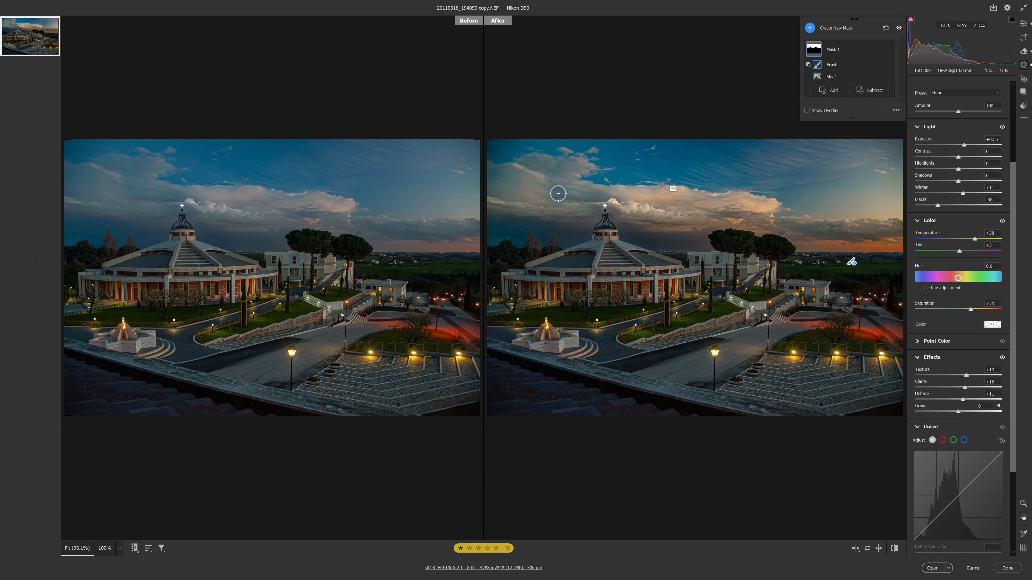
key("alt")
left_click(854, 29)
left_click(1023, 24)
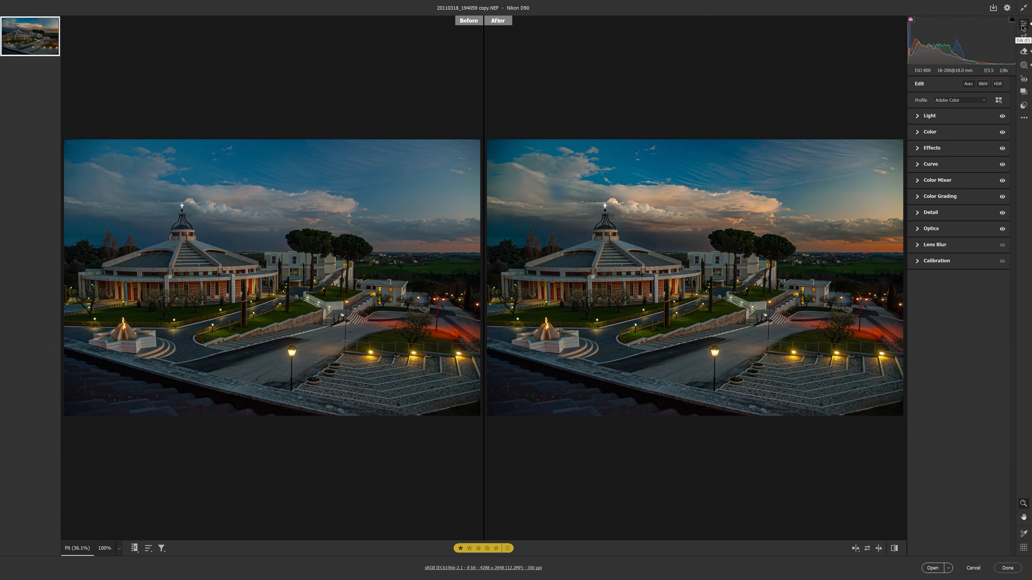
- Compare the before and after versions at 100%, examining the clouds, trees and church dome
left_click(715, 237)
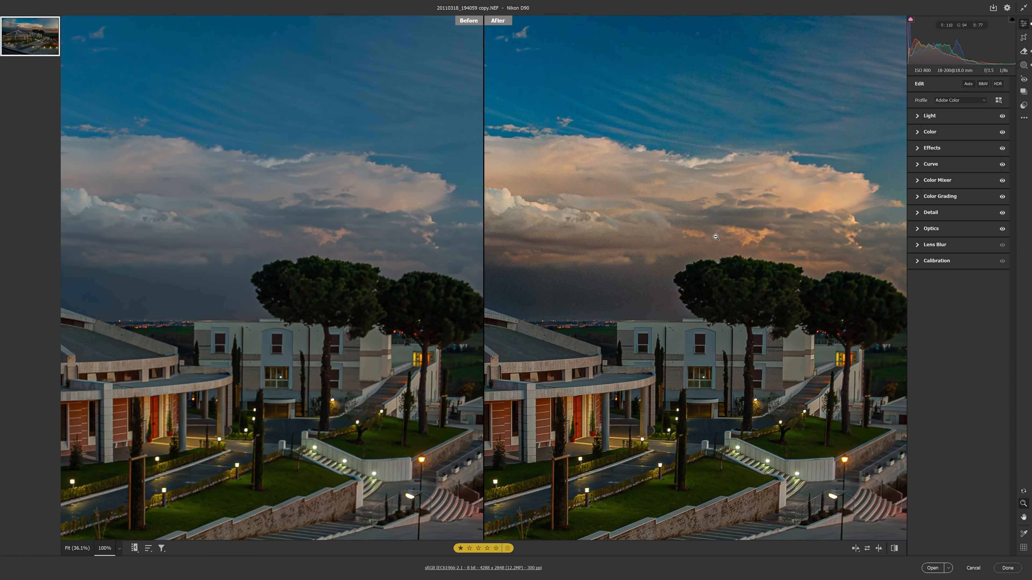
key("space")
left_click_drag(716, 237, 891, 369)
left_click_drag(625, 355, 713, 236)
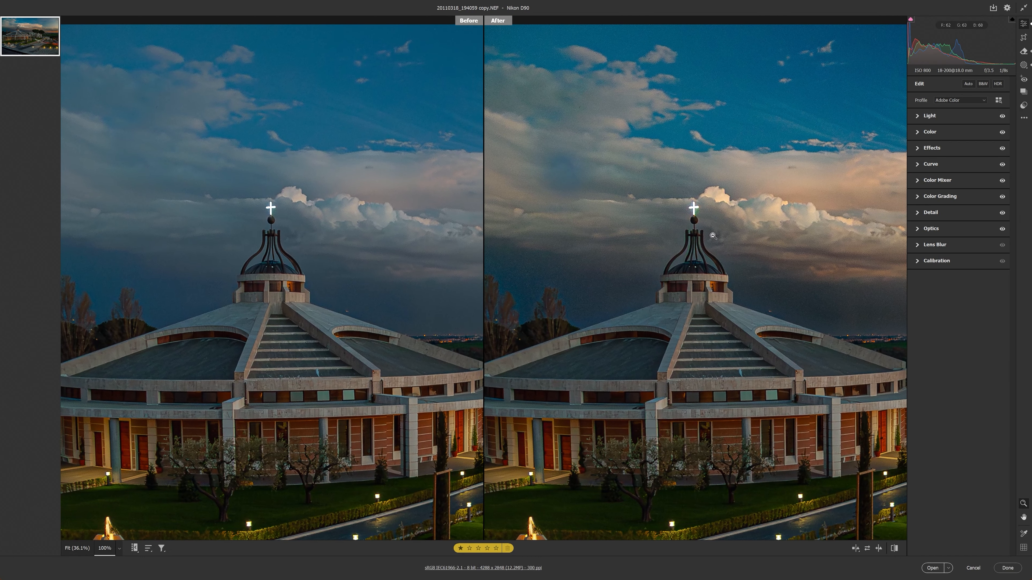
- Close the before and after comparison, show the whole edited photo alone, and return to the masking tools
left_click(713, 236)
key("q")
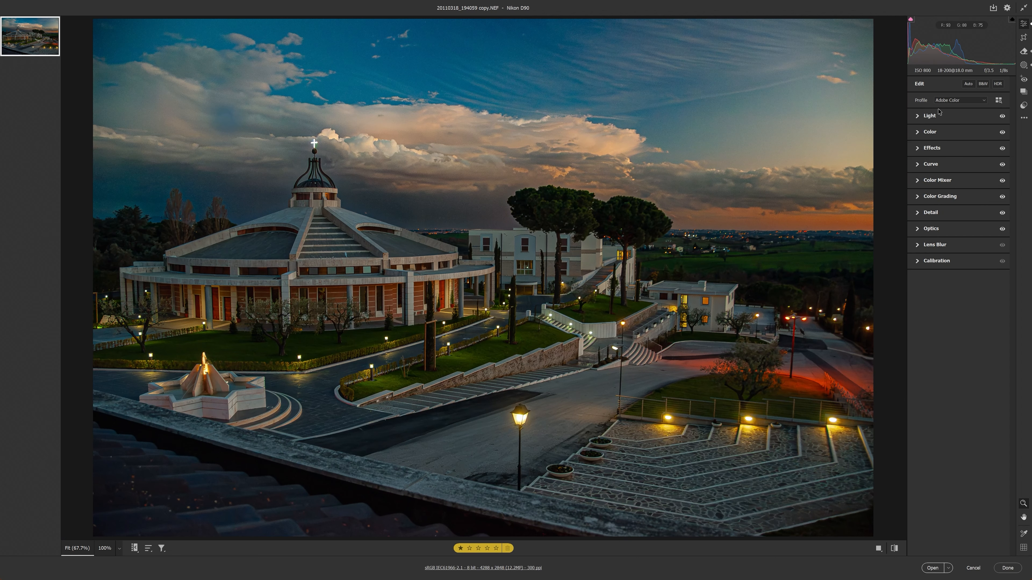
left_click(1024, 65)
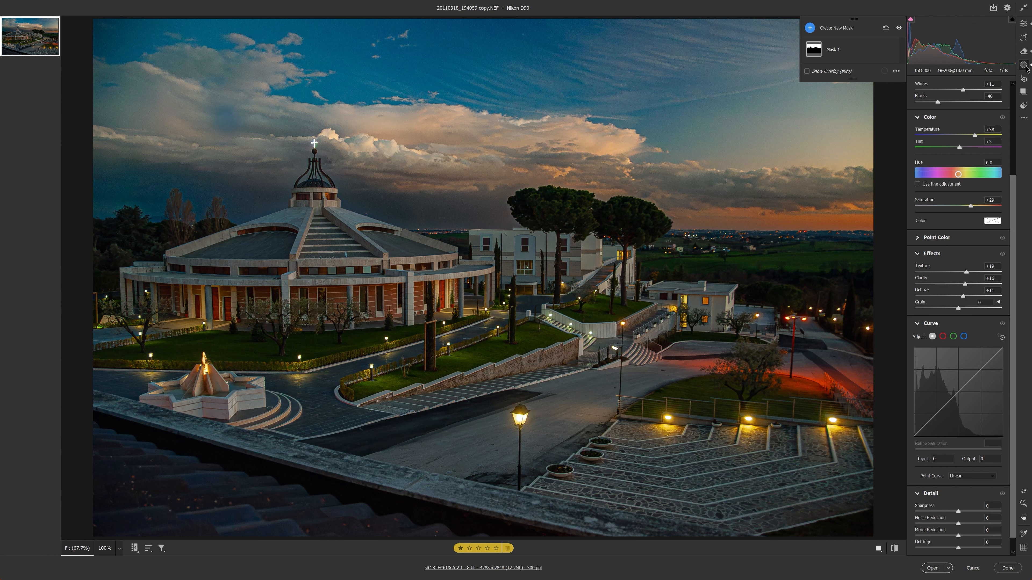
- Select Mask 1 in the mask list and rename it Sky
left_click(832, 51)
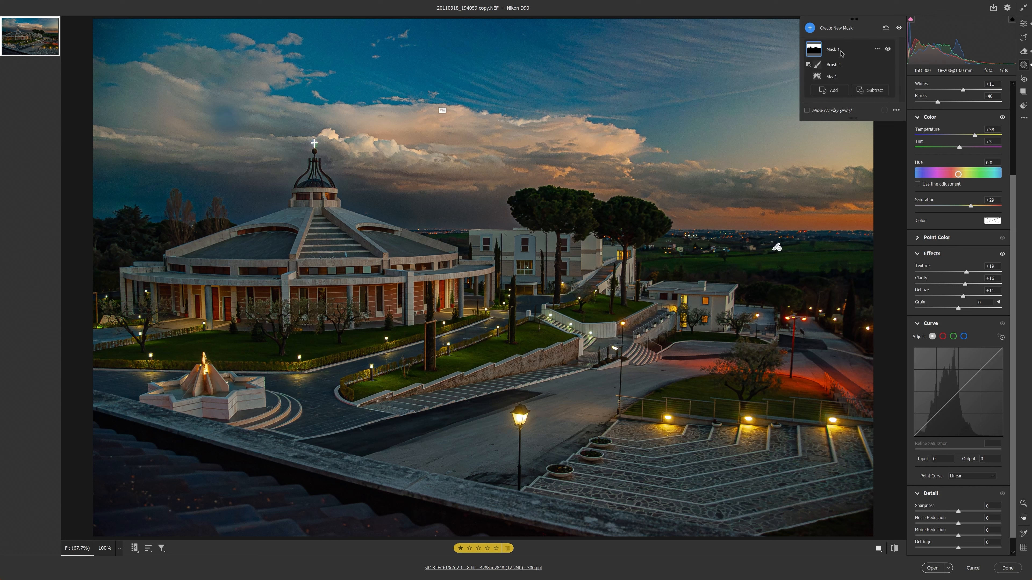
double_click(835, 54)
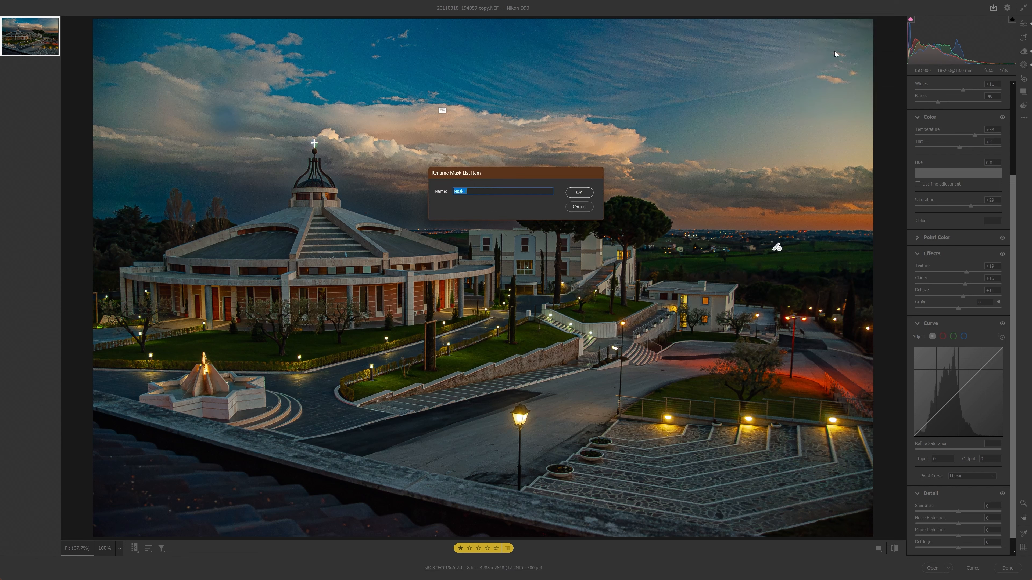
type("Sky")
key("Return")
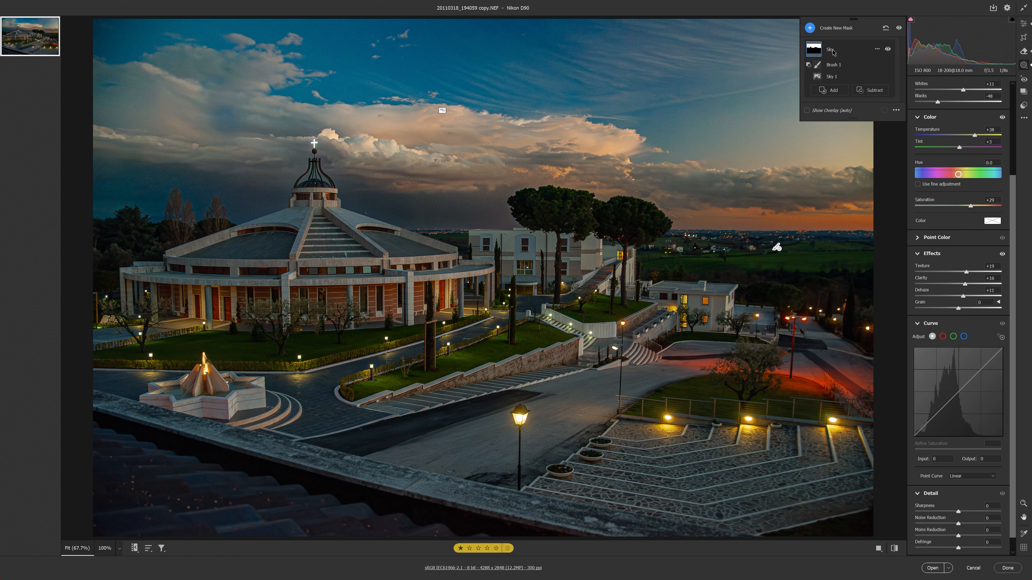
- Open the additional options of the Sky mask
left_click(878, 51)
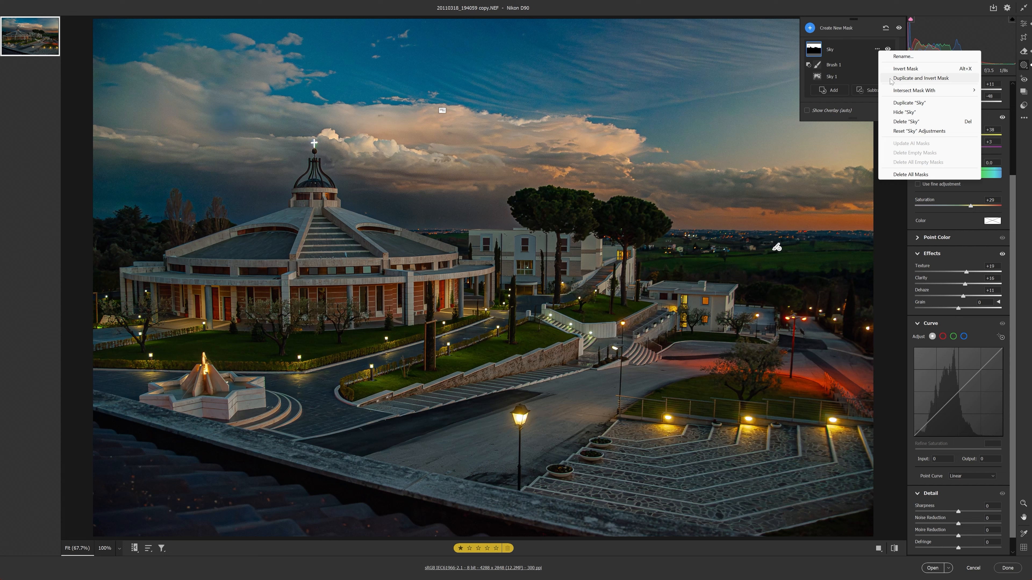
- Duplicate and invert the Sky mask, and subtract the stray spot and spill along the skyline from the copy with a brush
left_click(903, 79)
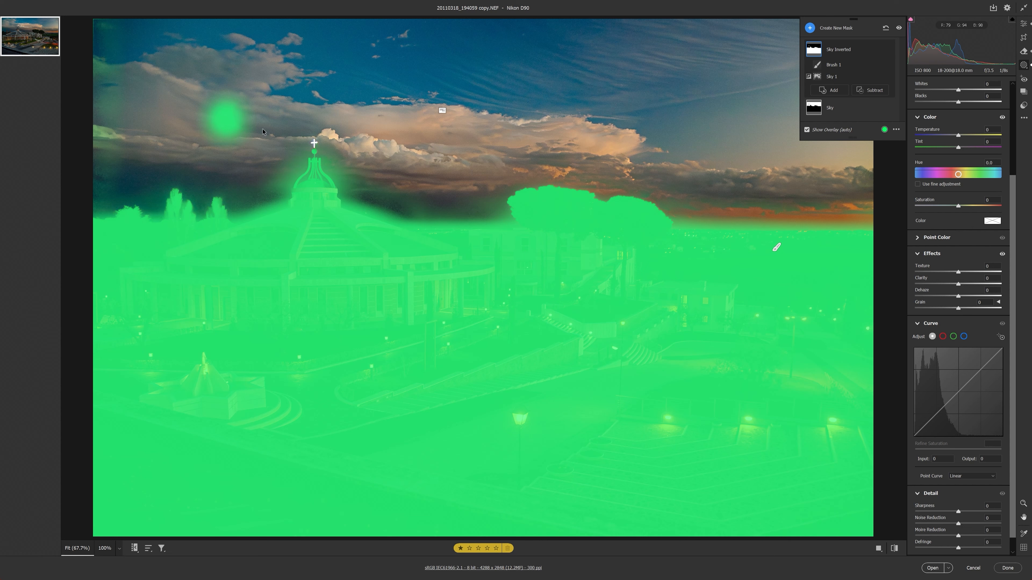
left_click(866, 91)
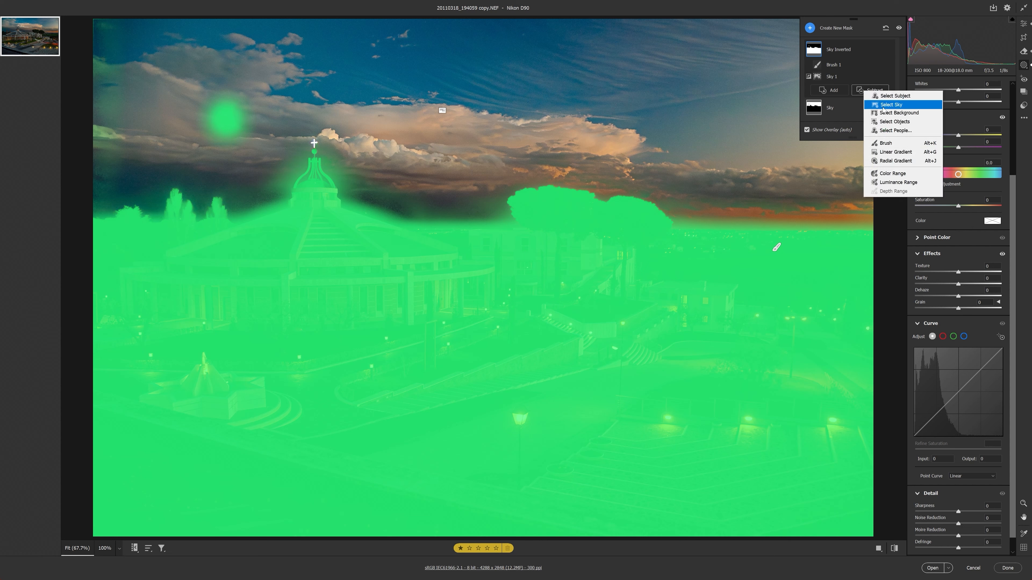
left_click(886, 143)
mouse_move(247, 122)
left_mouse_down()
mouse_move(201, 118)
mouse_move(237, 95)
mouse_move(230, 136)
mouse_move(172, 108)
mouse_move(124, 174)
mouse_move(121, 20)
mouse_move(100, 175)
mouse_move(87, 21)
mouse_move(233, 58)
mouse_move(227, 127)
mouse_move(277, 150)
mouse_move(275, 183)
mouse_move(288, 154)
mouse_move(275, 184)
mouse_move(248, 203)
mouse_move(278, 126)
left_mouse_up()
mouse_move(348, 142)
left_mouse_down()
mouse_move(359, 189)
mouse_move(437, 207)
mouse_move(475, 207)
mouse_move(553, 167)
mouse_move(682, 201)
mouse_move(877, 220)
left_mouse_up()
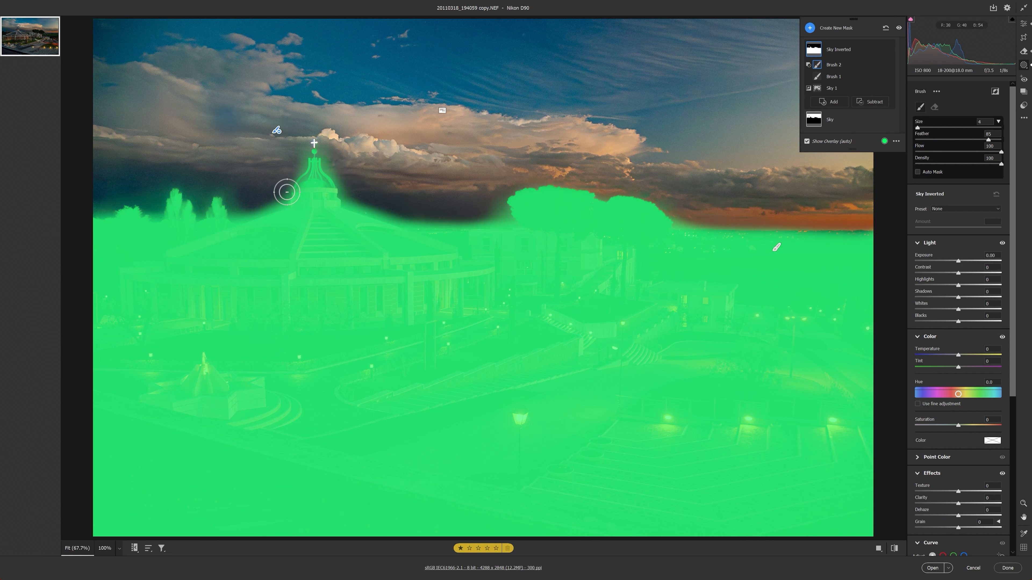
mouse_move(287, 192)
left_mouse_down()
mouse_move(245, 210)
mouse_move(205, 179)
mouse_move(162, 177)
mouse_move(152, 203)
mouse_move(142, 191)
mouse_move(87, 203)
left_mouse_up()
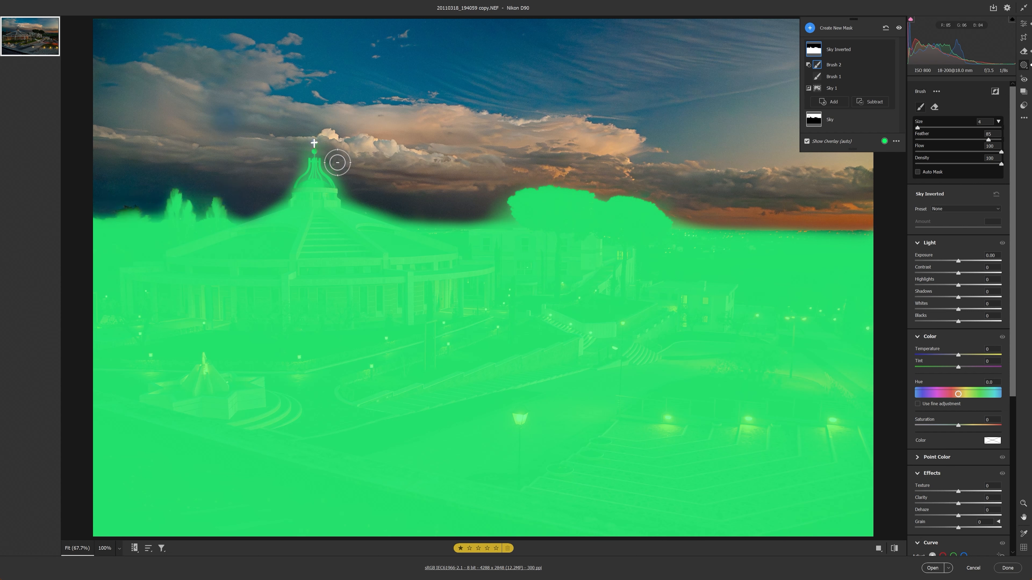
mouse_move(357, 190)
left_mouse_down()
mouse_move(428, 215)
mouse_move(502, 210)
left_mouse_up()
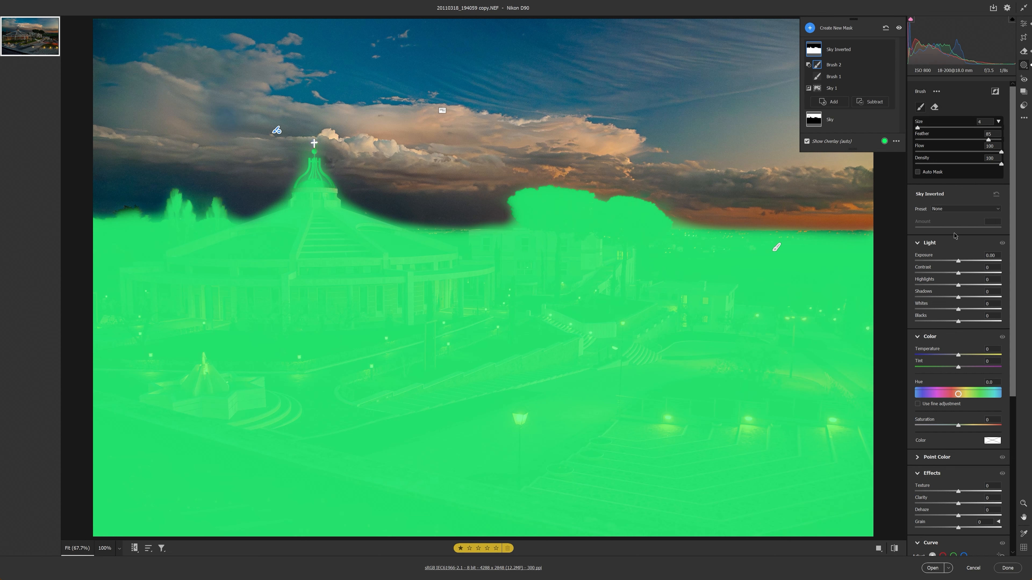
- Set the Sky Inverted mask's temperature to +29, saturation to +14 and exposure to +0.03
left_click(966, 356)
left_click_drag(967, 359, 970, 356)
left_click_drag(957, 422, 966, 426)
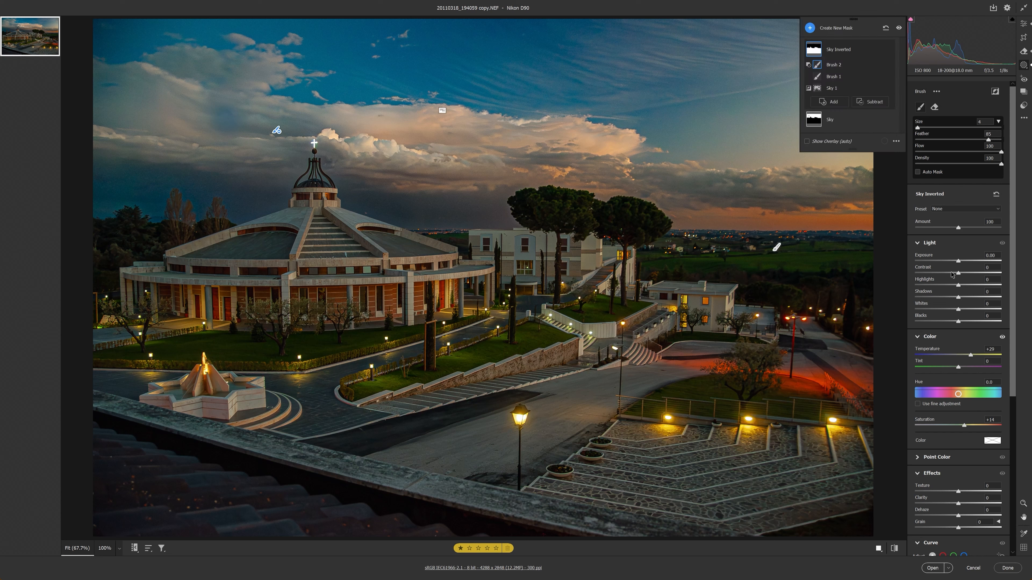
left_click_drag(958, 261, 958, 261)
- Set the Sky Inverted mask's texture to +12 and check it against the Sky mask's settings
scroll(957, 261, "down", 3)
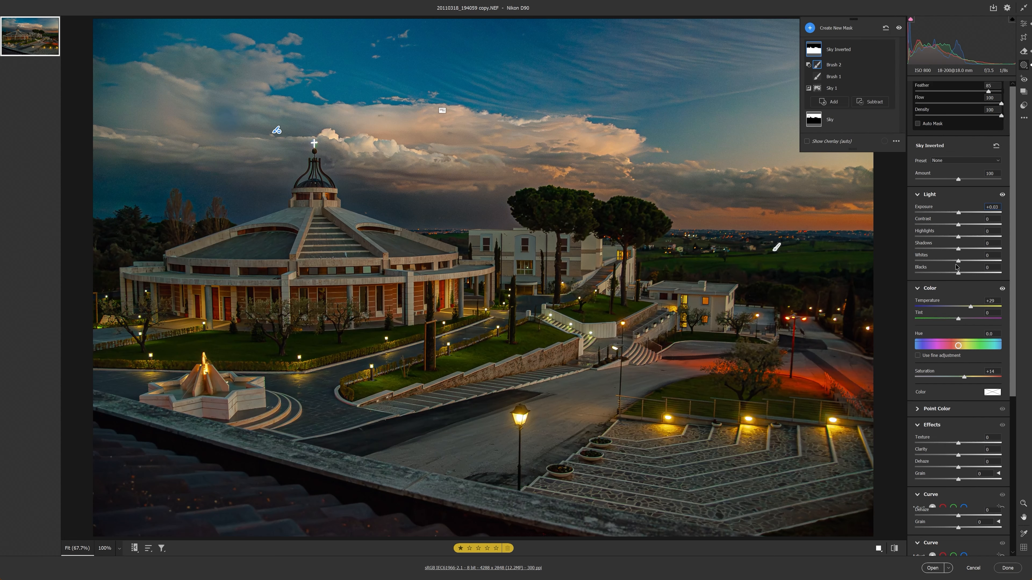
left_click(968, 394)
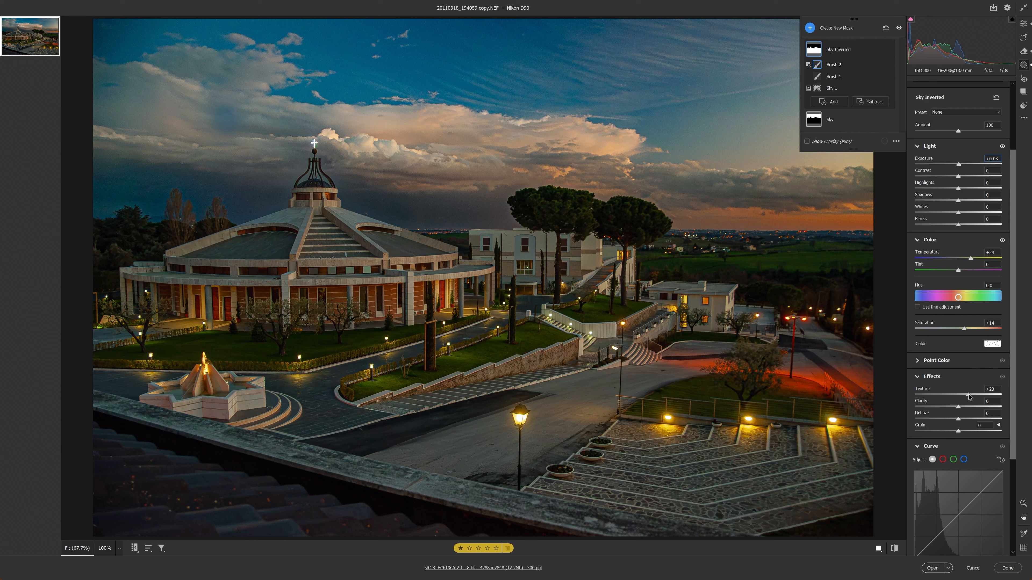
left_click(959, 406)
left_click(963, 395)
left_click(821, 120)
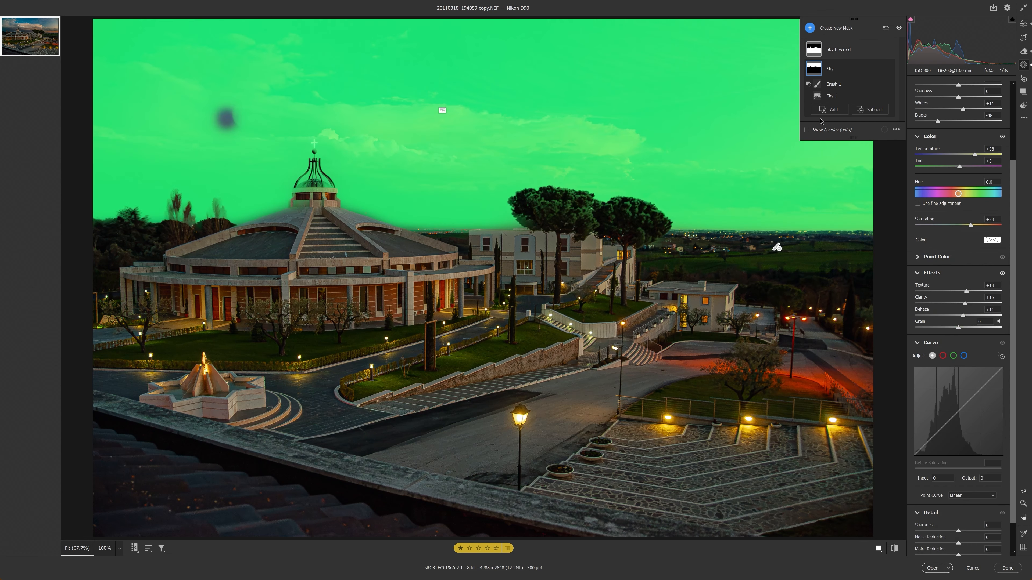
left_click(831, 50)
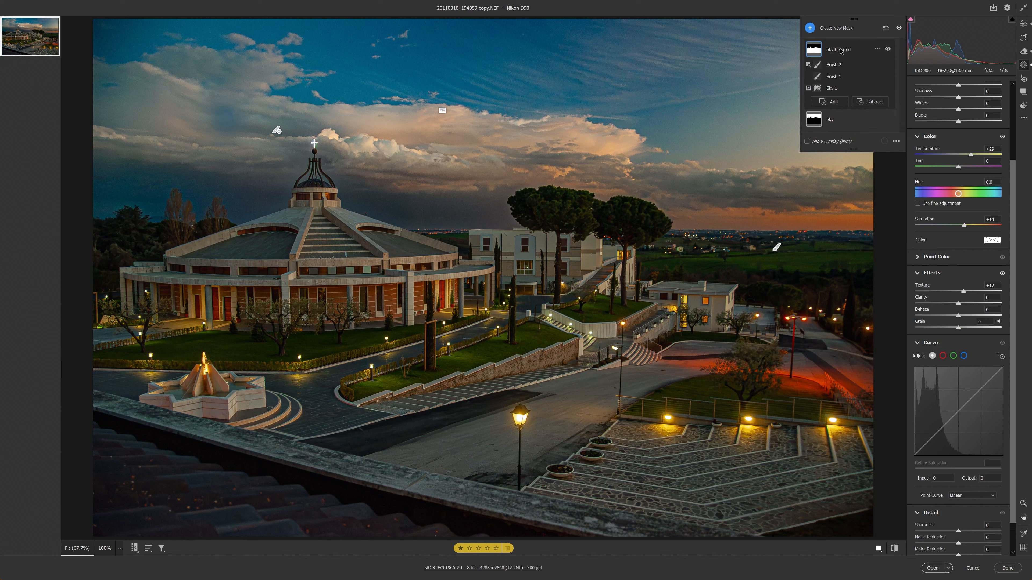
- Create a radial gradient mask over the round church, flattened into a wide ellipse and centred on the facade
left_click(811, 27)
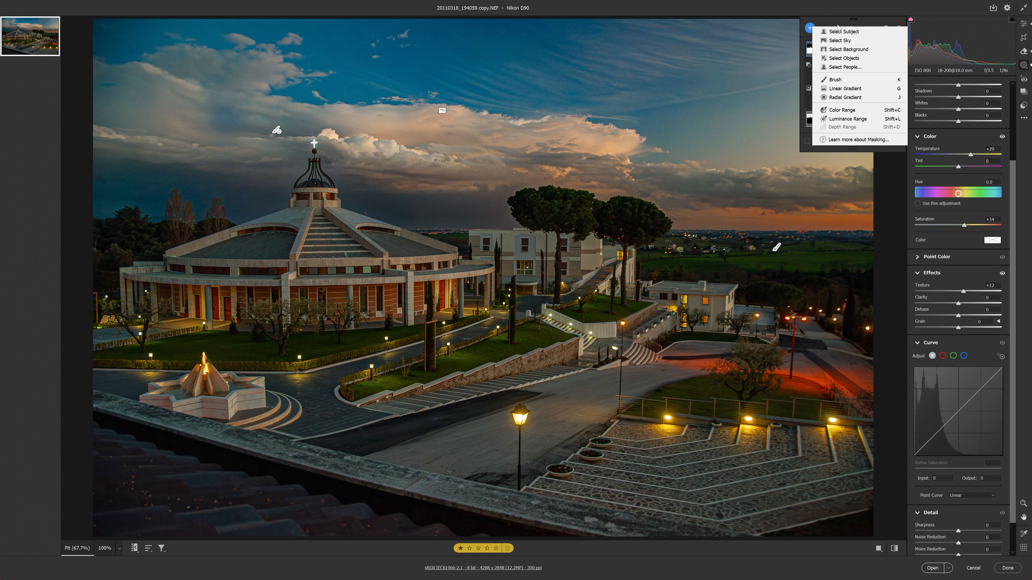
left_click(852, 100)
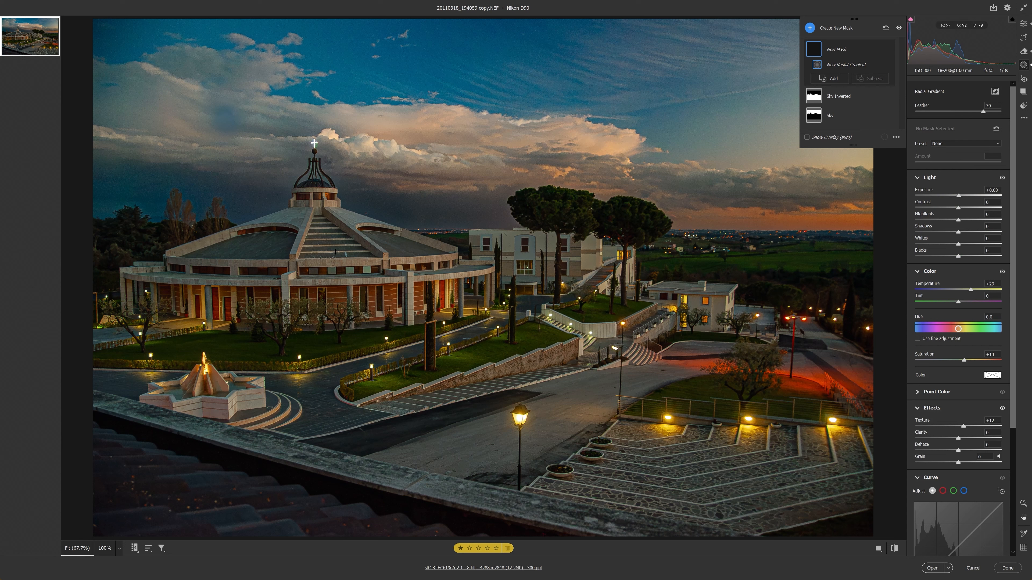
left_click_drag(335, 252, 447, 328)
left_click_drag(423, 284, 420, 310)
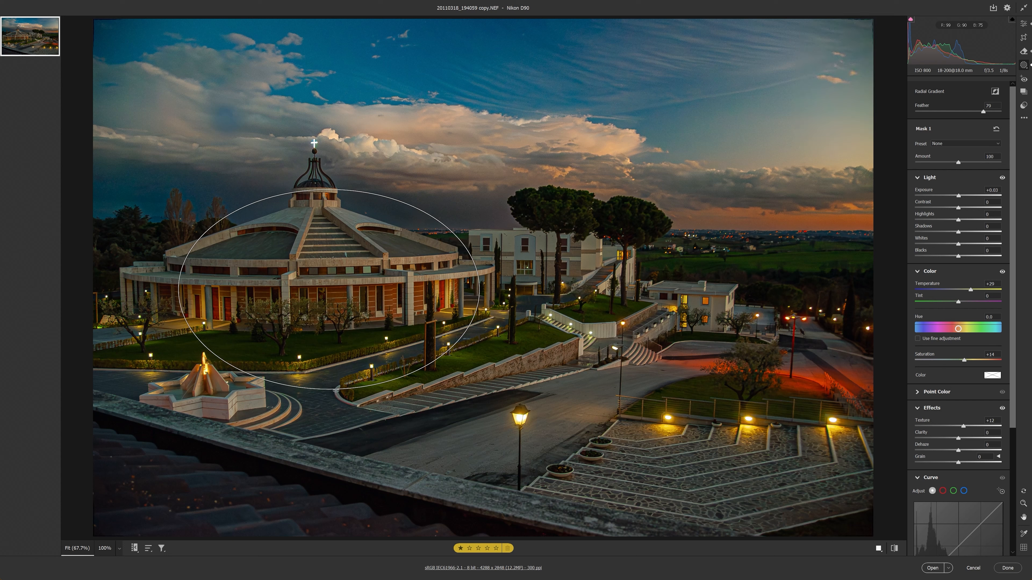
left_click_drag(336, 391, 335, 366)
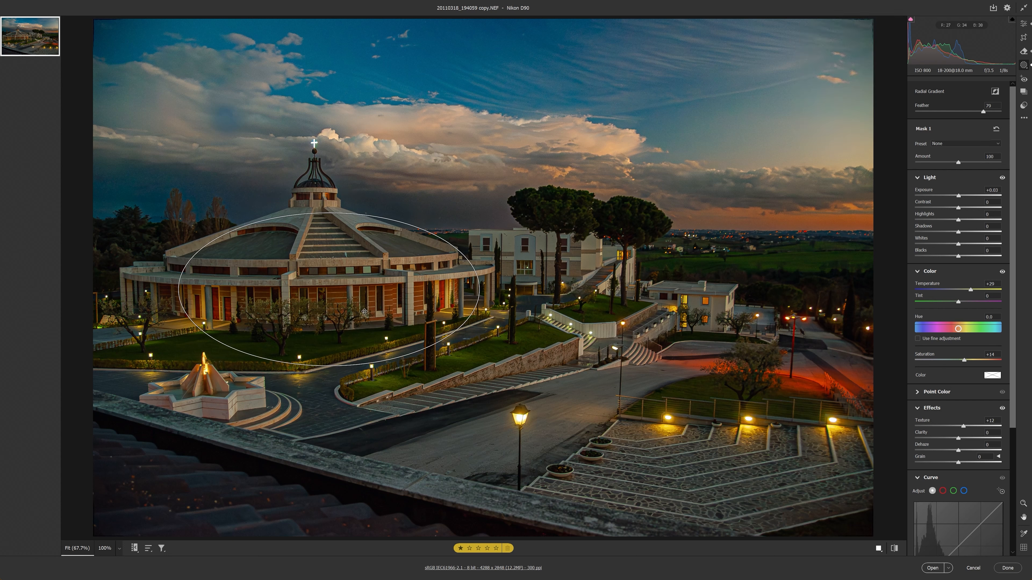
left_click_drag(364, 312, 365, 308)
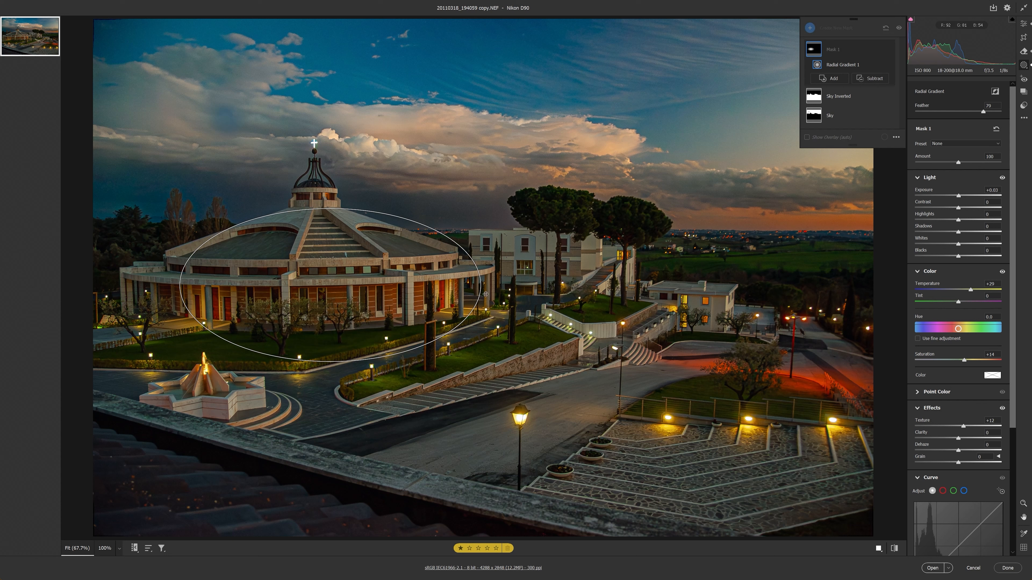
left_click_drag(486, 294, 471, 294)
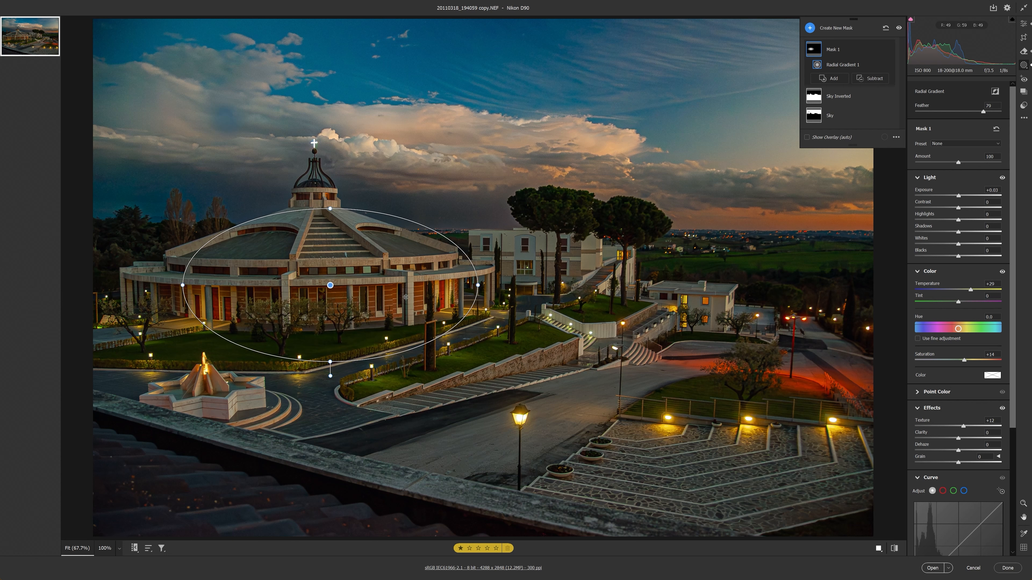
left_click_drag(405, 297, 402, 295)
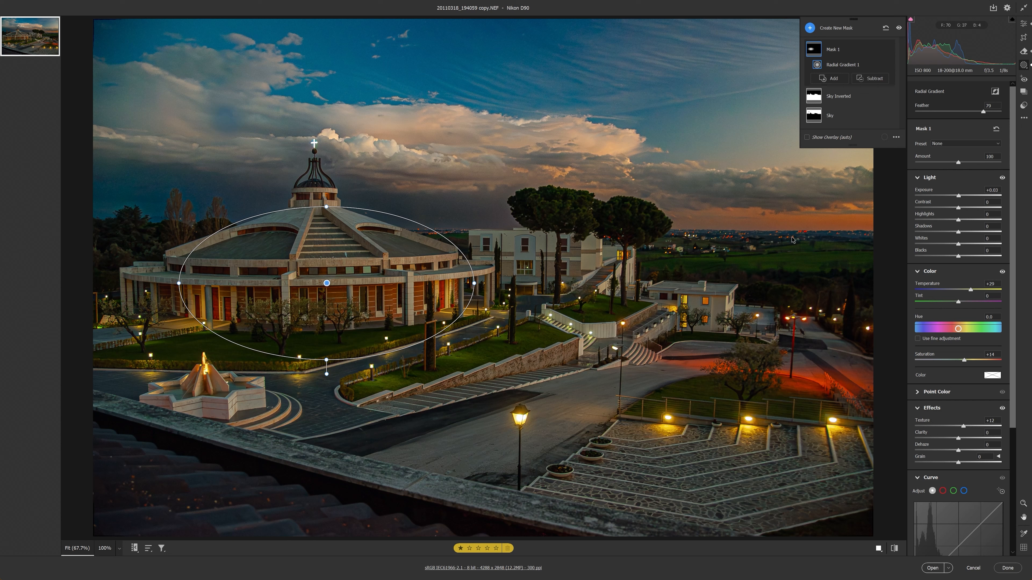
- Set the church's radial gradient feather to 100 and its exposure to +1.75
left_click(953, 112)
left_click_drag(953, 113, 996, 116)
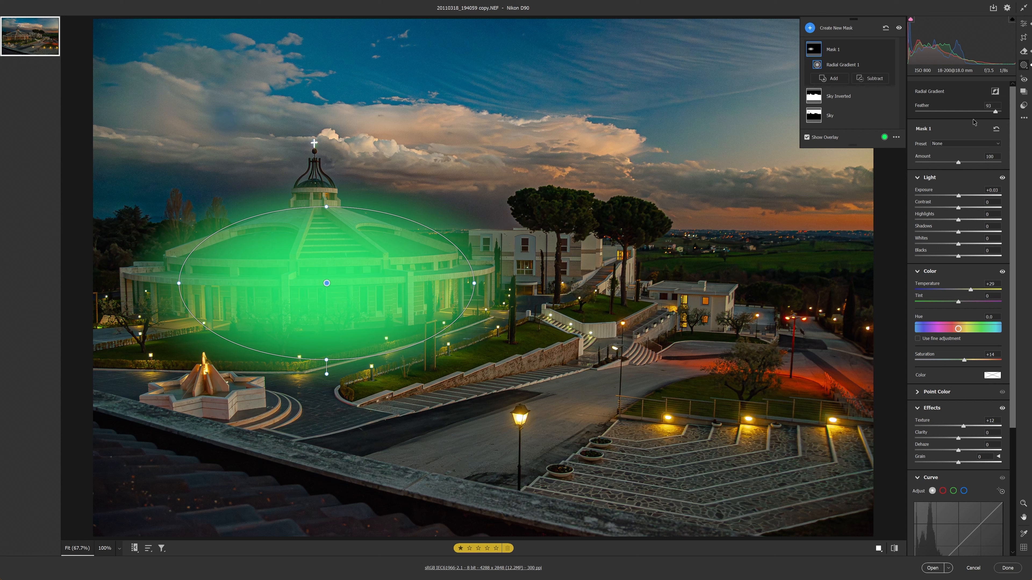
left_click_drag(995, 112, 1020, 122)
left_click(967, 199)
left_click_drag(967, 200, 977, 198)
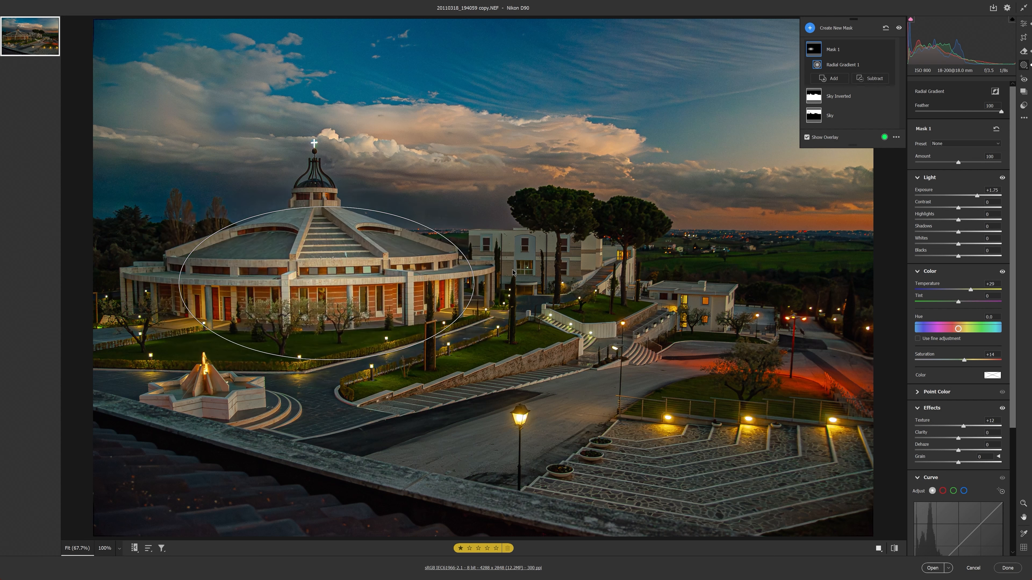
- Enlarge the radial gradient around the whole church and dome, and set its exposure to +1.95 and saturation to +18
left_click_drag(472, 285, 515, 283)
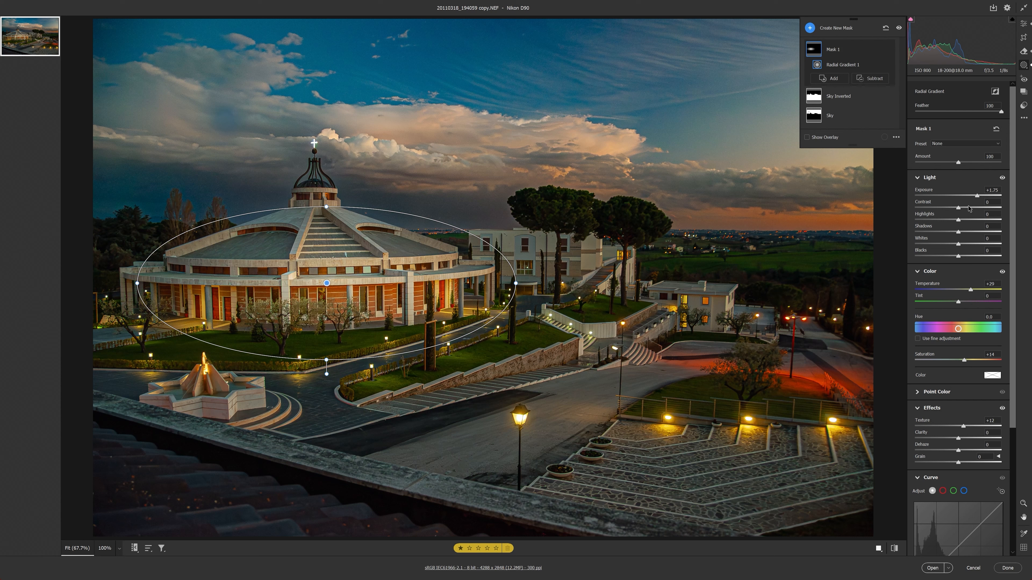
mouse_move(977, 196)
left_mouse_down()
mouse_move(936, 197)
mouse_move(996, 204)
mouse_move(977, 203)
left_mouse_up()
left_click_drag(515, 284, 525, 286)
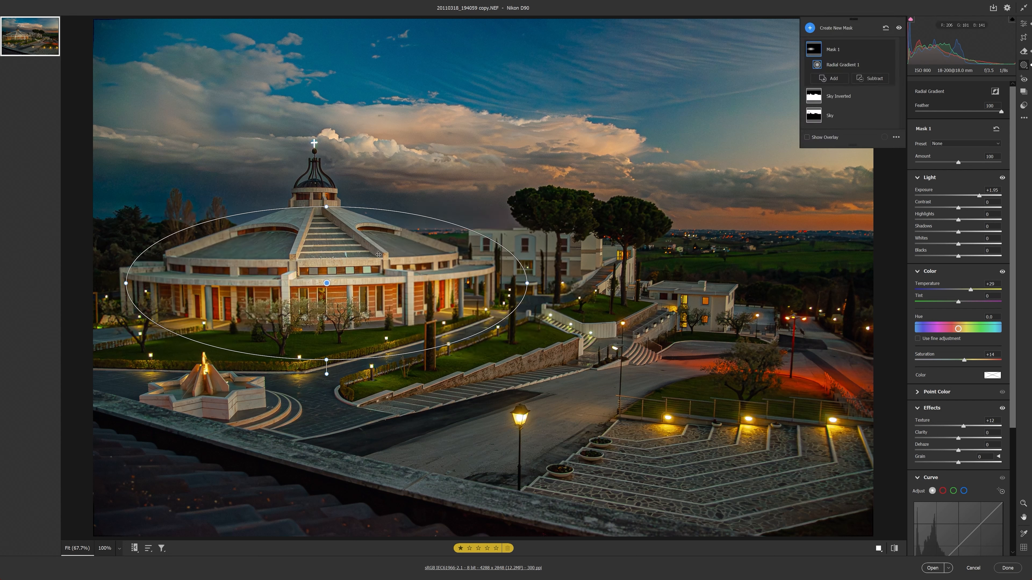
left_click_drag(326, 206, 327, 169)
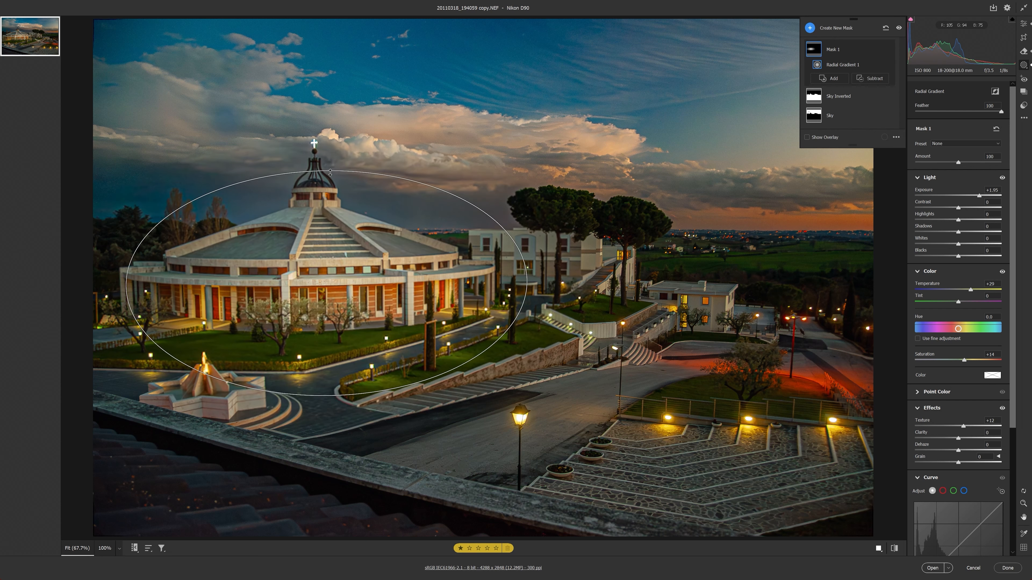
left_click_drag(472, 306, 471, 289)
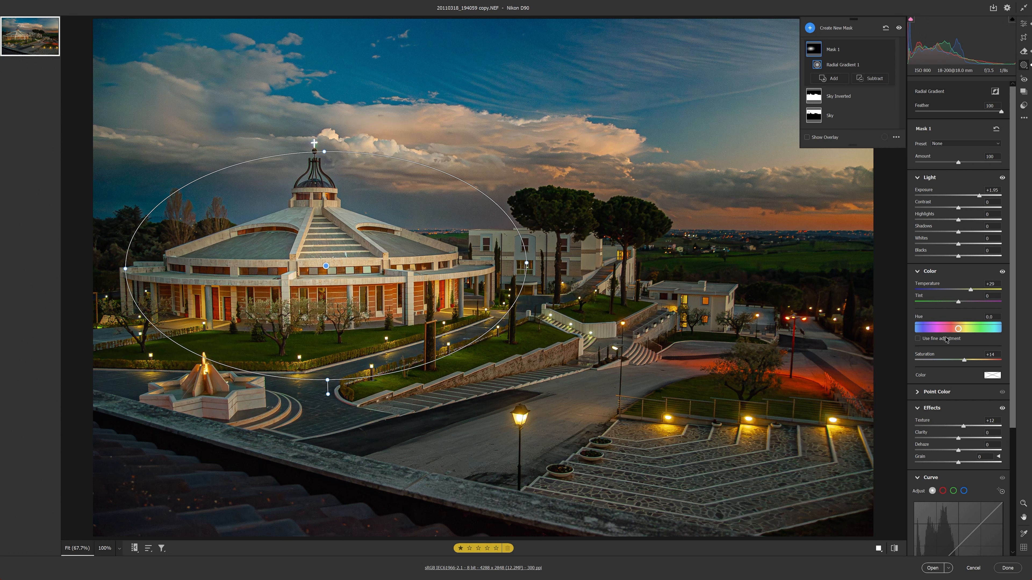
left_click_drag(969, 361, 970, 363)
- Leave masking and compare the photo's before and after versions side by side
left_click(1026, 27)
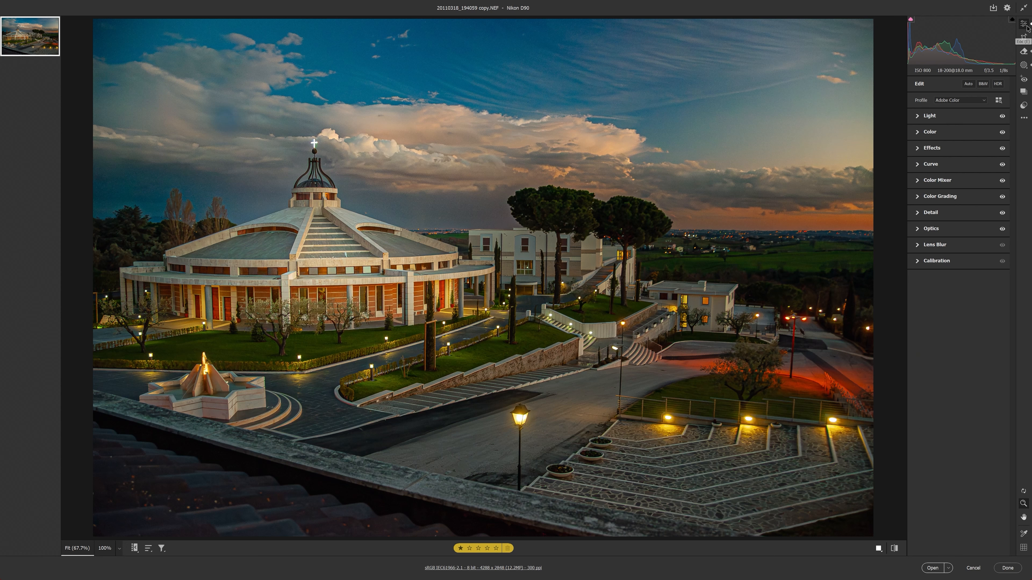
left_click(882, 548)
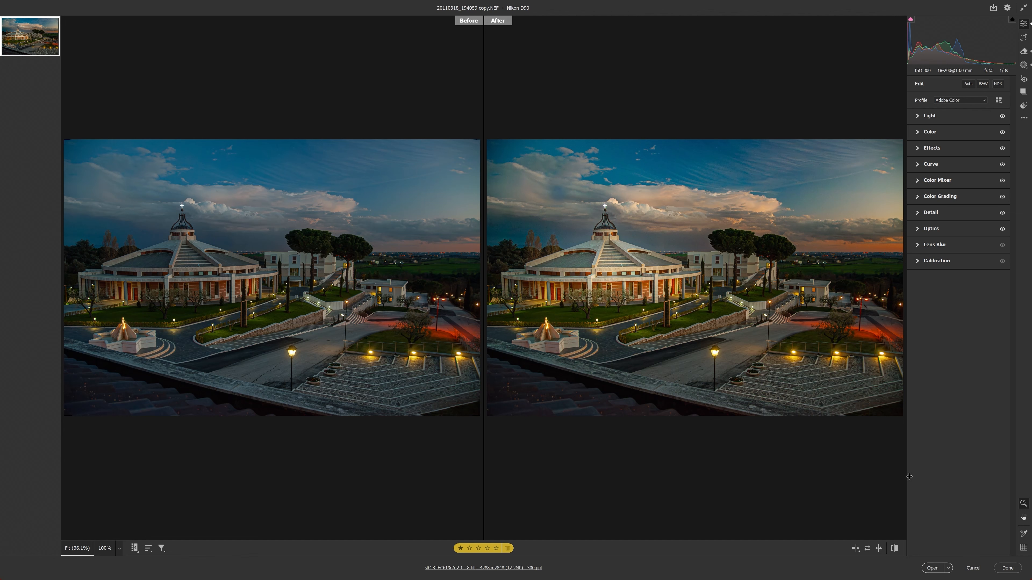
left_click(1024, 37)
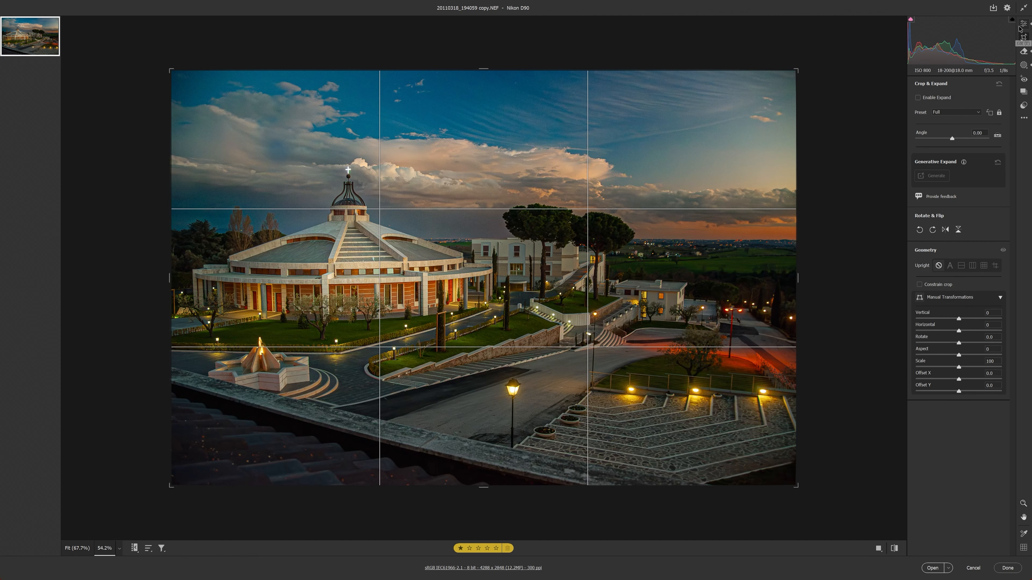
left_click(1024, 24)
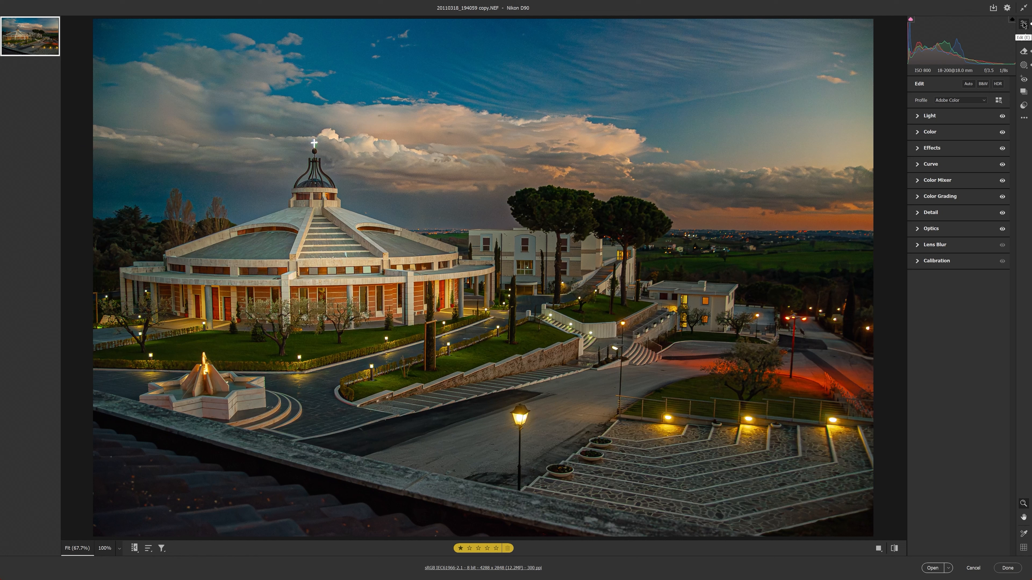
- Create a linear gradient mask from the photo's lower edge up to the church's colonnade, with exposure +1.10
left_click(1023, 65)
left_click(810, 28)
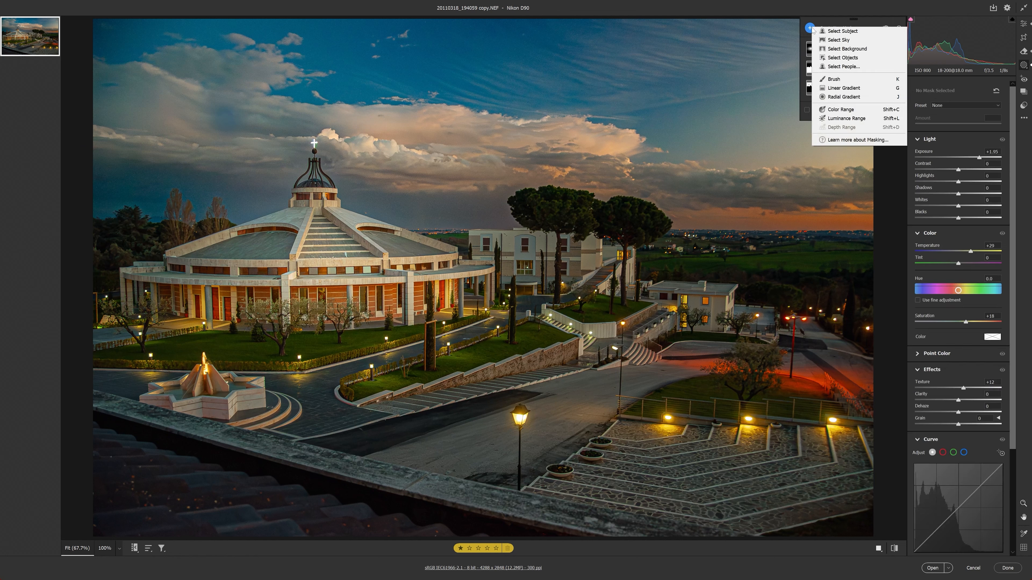
left_click(828, 90)
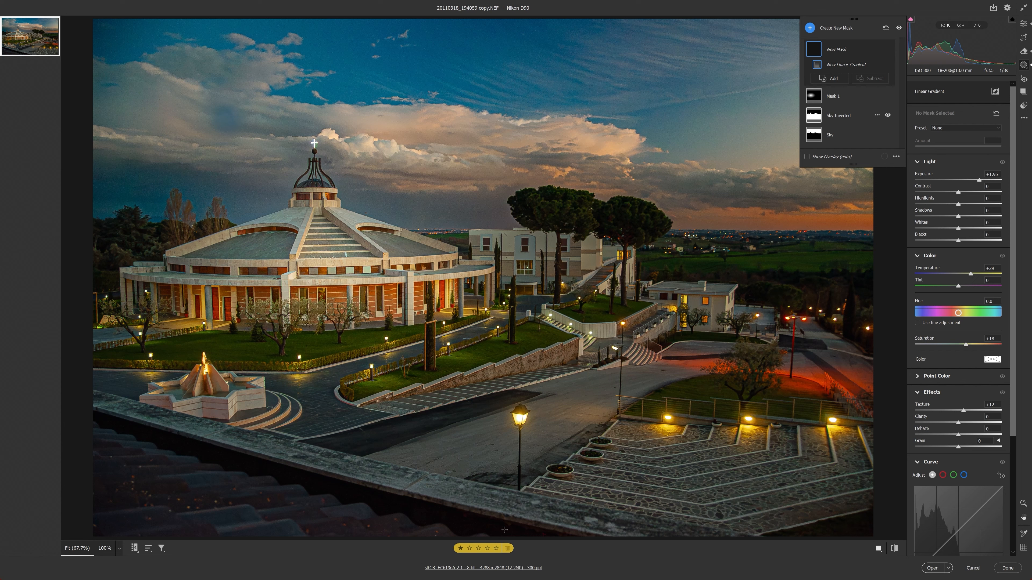
left_click_drag(504, 530, 497, 284)
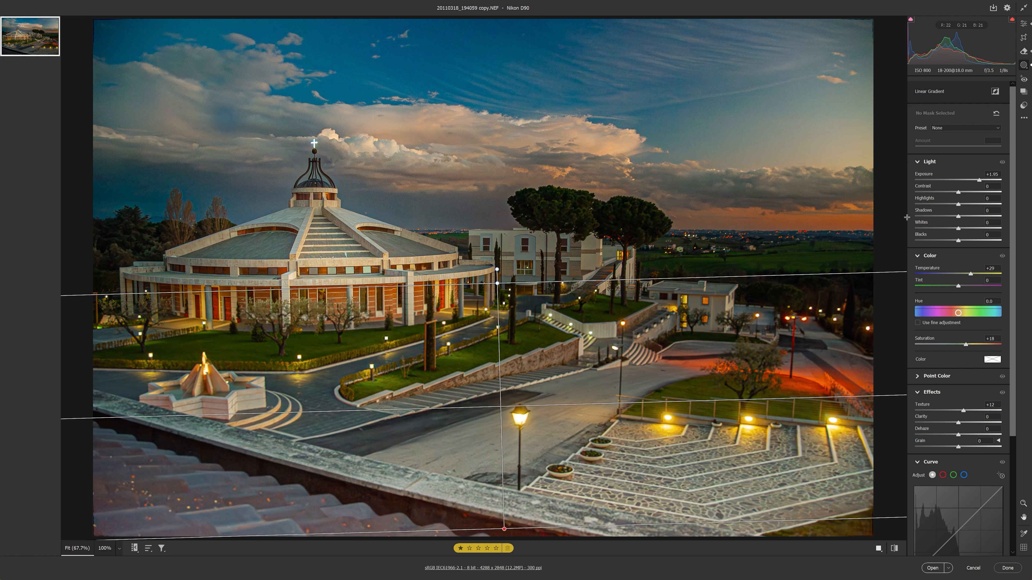
left_click_drag(979, 180, 970, 176)
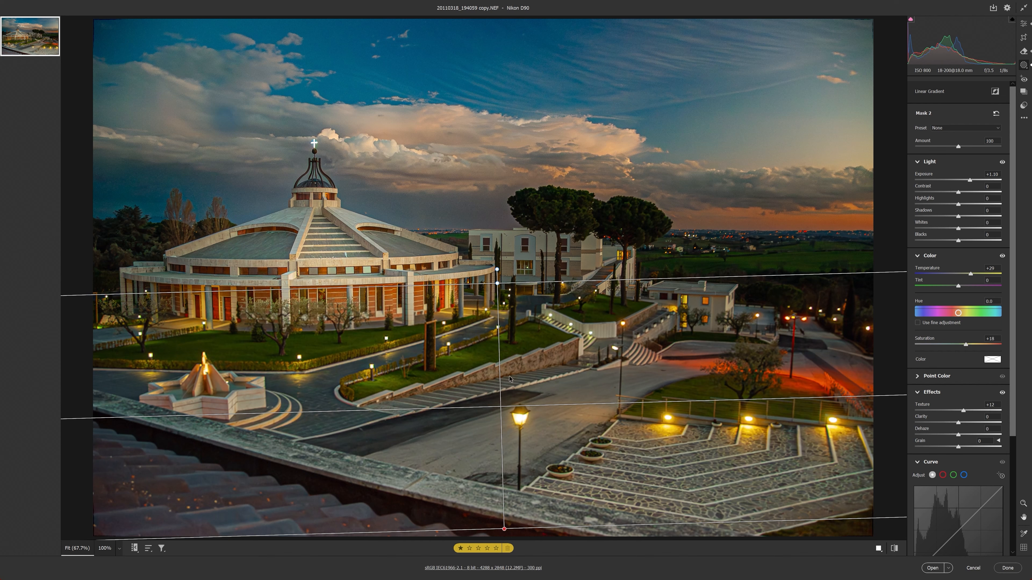
- Reposition and level the linear gradient, and shorten it to end near the fountain's tip and lower lawn
mouse_move(503, 290)
left_mouse_down()
mouse_move(506, 385)
mouse_move(501, 290)
left_mouse_up()
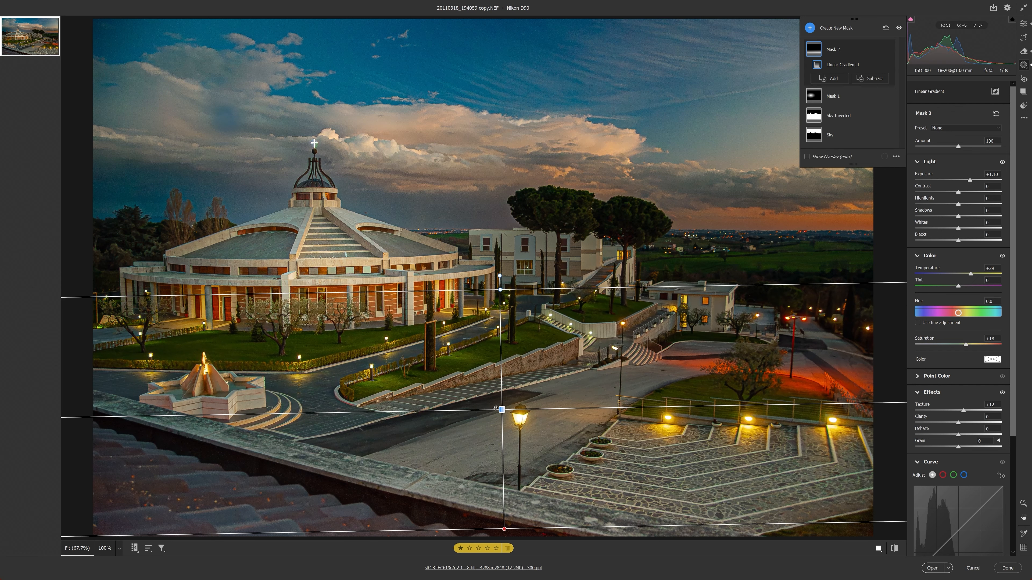
mouse_move(502, 409)
left_mouse_down()
mouse_move(507, 360)
mouse_move(505, 395)
mouse_move(523, 397)
mouse_move(506, 414)
mouse_move(508, 401)
left_mouse_up()
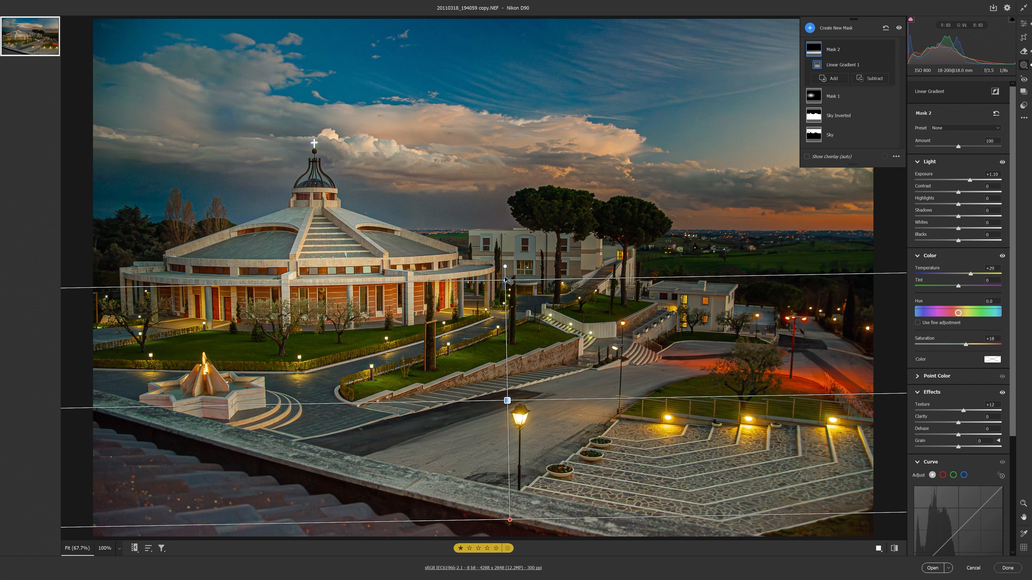
mouse_move(505, 266)
left_mouse_down()
mouse_move(463, 269)
mouse_move(494, 255)
mouse_move(545, 259)
mouse_move(612, 286)
mouse_move(537, 260)
mouse_move(492, 264)
mouse_move(524, 264)
mouse_move(510, 265)
left_mouse_up()
key("Return")
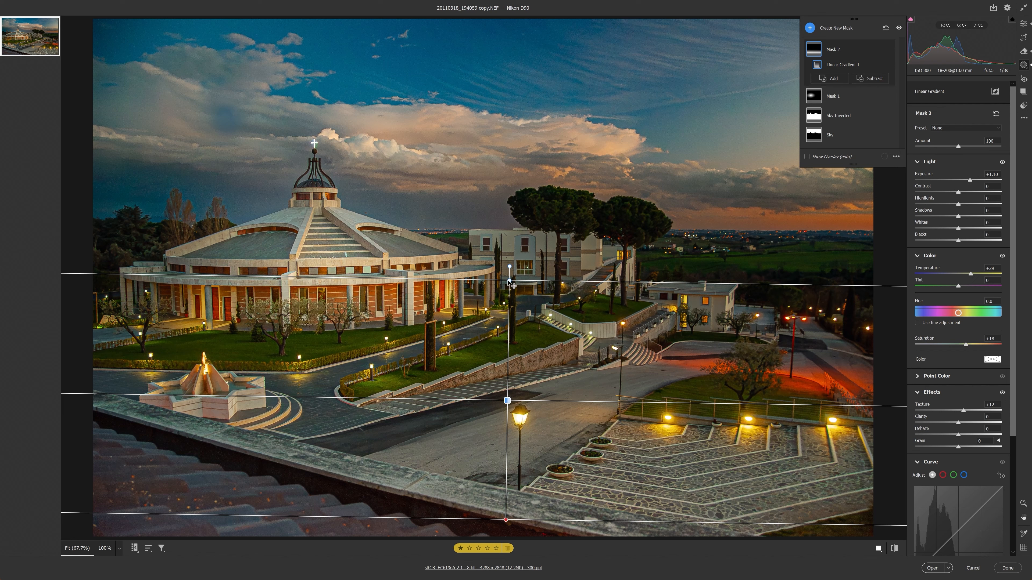
left_click_drag(513, 286, 517, 348)
left_click_drag(515, 357, 513, 360)
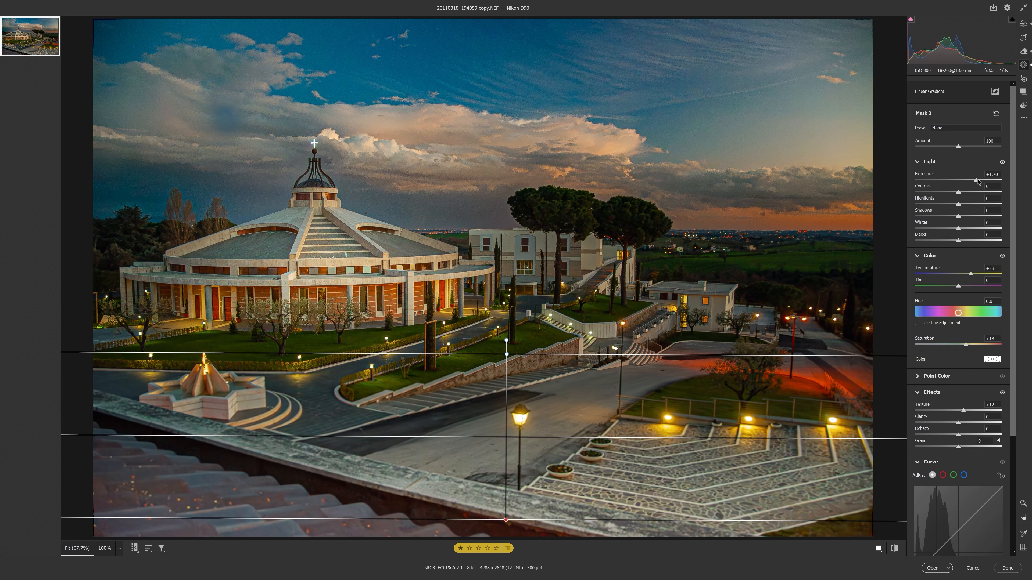
- Set the foreground linear gradient's exposure to +1.55 and extend its upper boundary slightly upward
left_click_drag(971, 183, 975, 183)
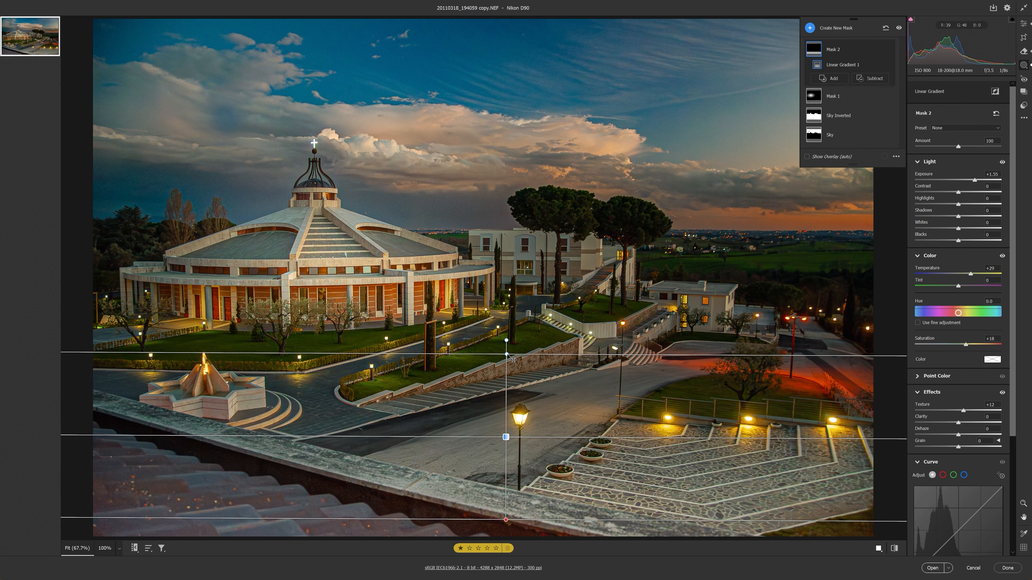
mouse_move(513, 360)
left_mouse_down()
mouse_move(476, 542)
mouse_move(412, 479)
mouse_move(412, 553)
mouse_move(431, 571)
mouse_move(495, 576)
mouse_move(528, 479)
mouse_move(617, 505)
mouse_move(555, 388)
mouse_move(511, 354)
left_mouse_up()
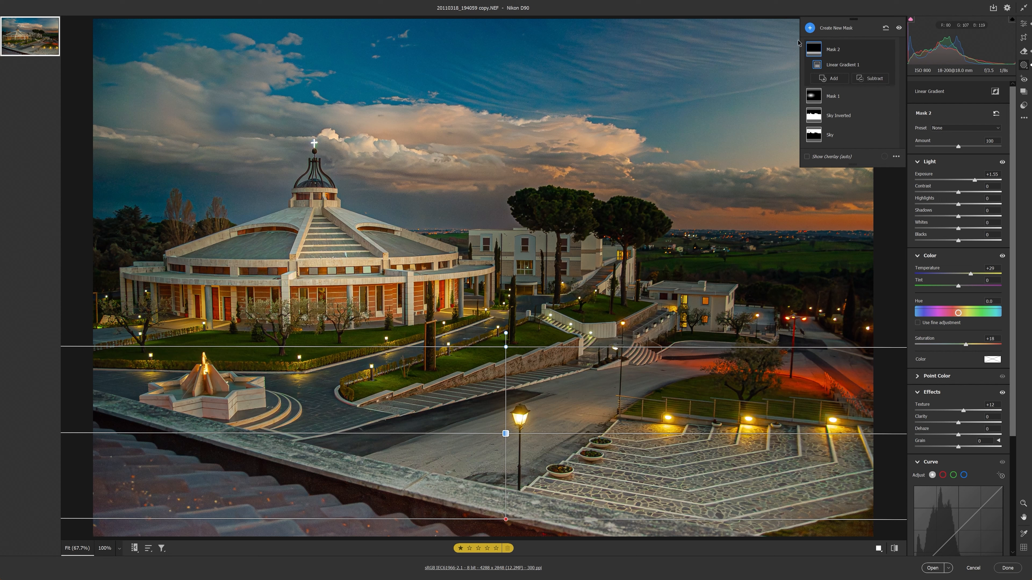
- Create a color range mask sampled from the dark green fields beyond the small building
left_click(812, 28)
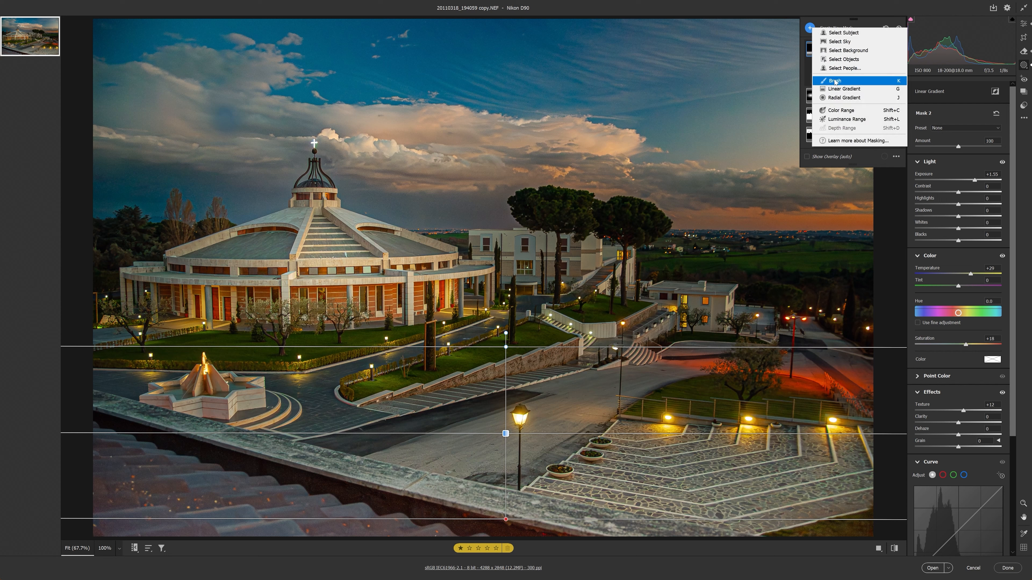
left_click(837, 111)
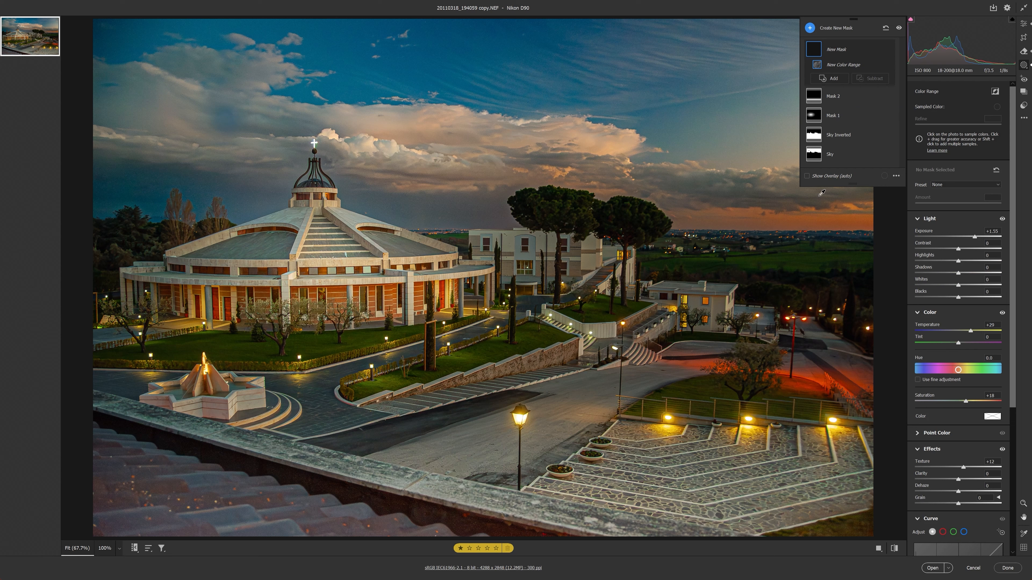
left_click(803, 260)
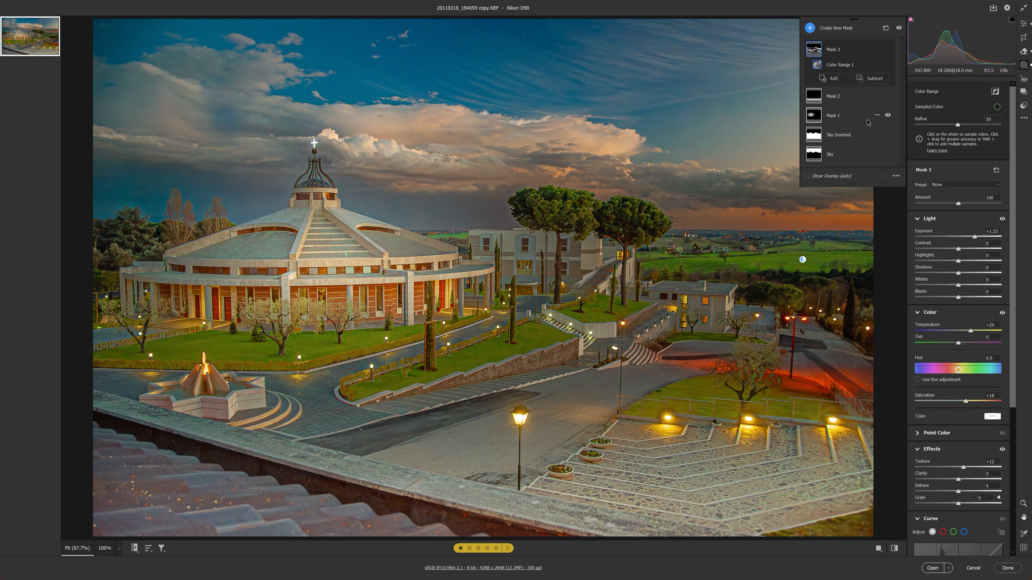
- Show the mask overlay and change its overlay color to red
left_click(837, 178)
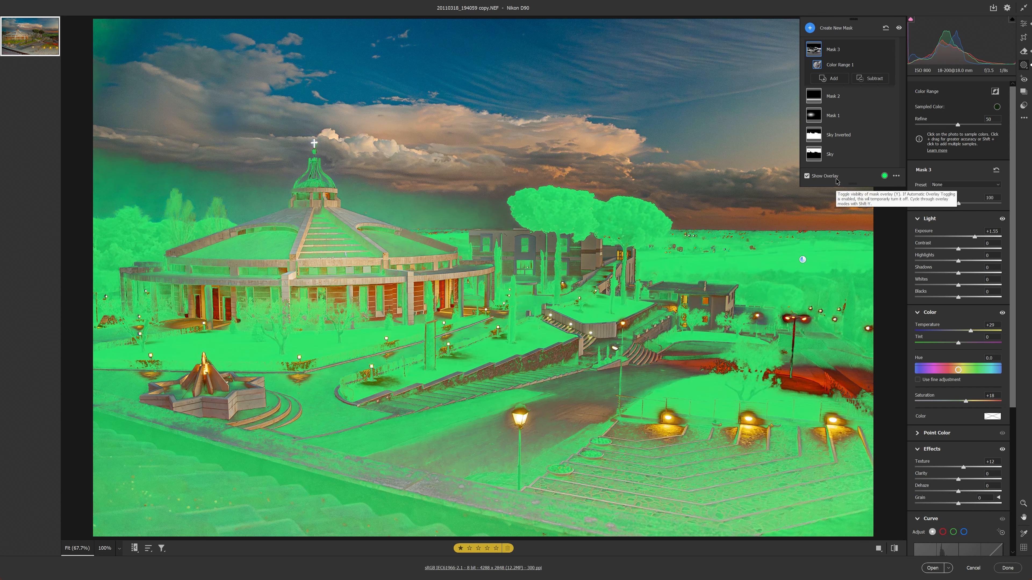
left_click(885, 176)
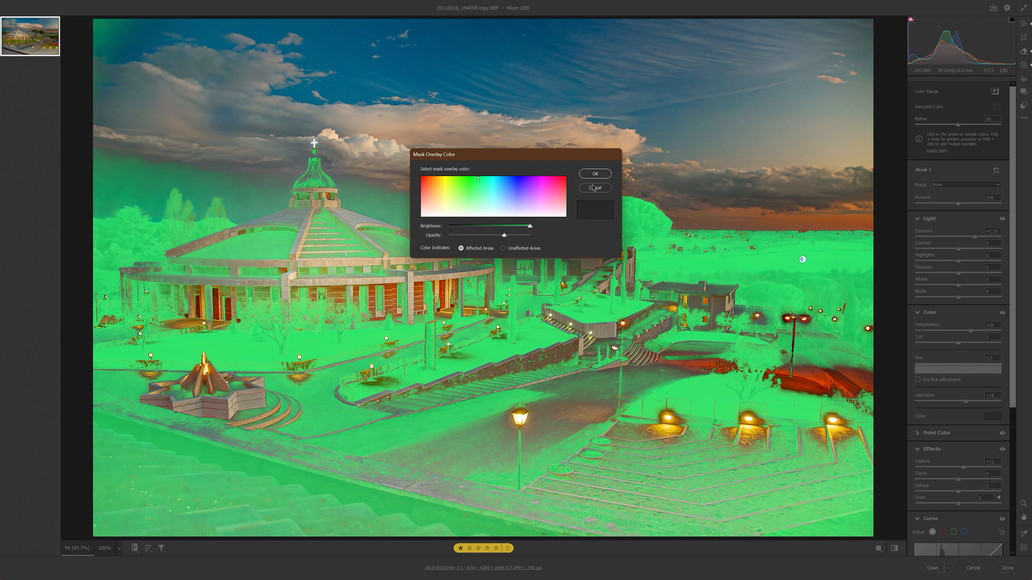
left_click(566, 178)
left_click(605, 176)
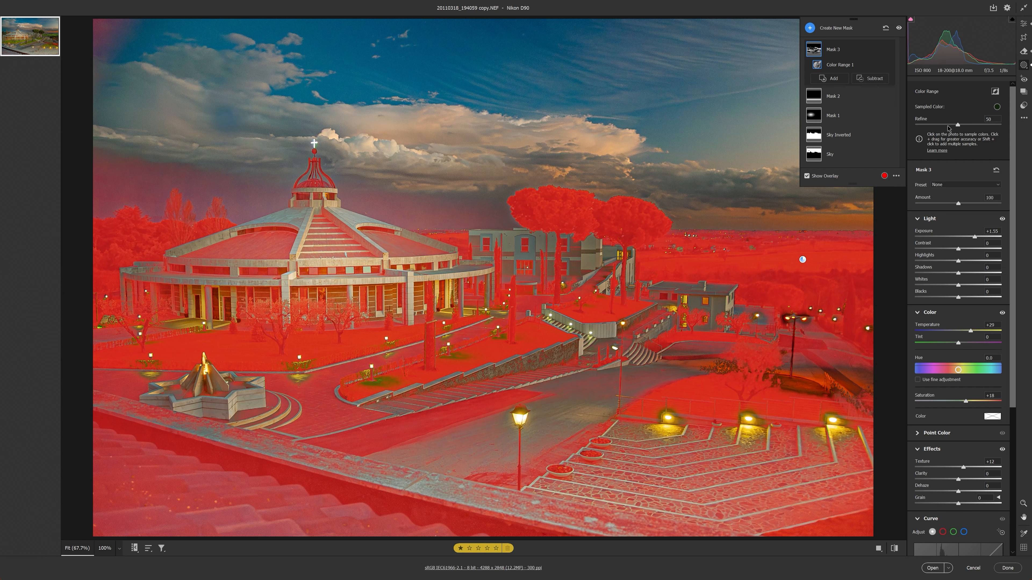
- Narrow the color range mask to the greenery with a Refine value of 8, and set its exposure to +1.50
left_click_drag(958, 124, 922, 127)
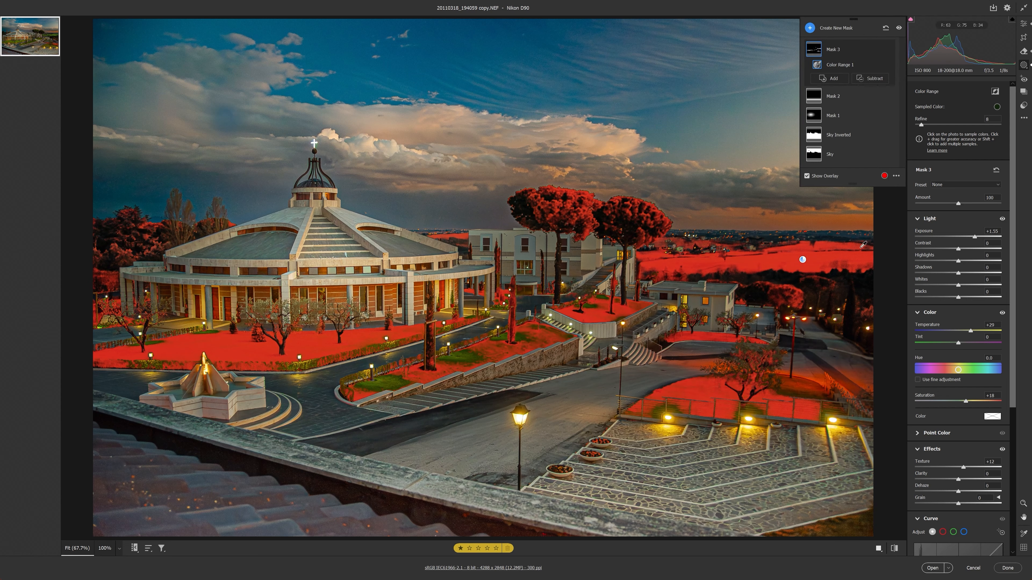
left_click_drag(973, 241, 974, 240)
- Compare the before and after versions side by side with the mask overlay hidden, and leave masking
left_click(879, 549)
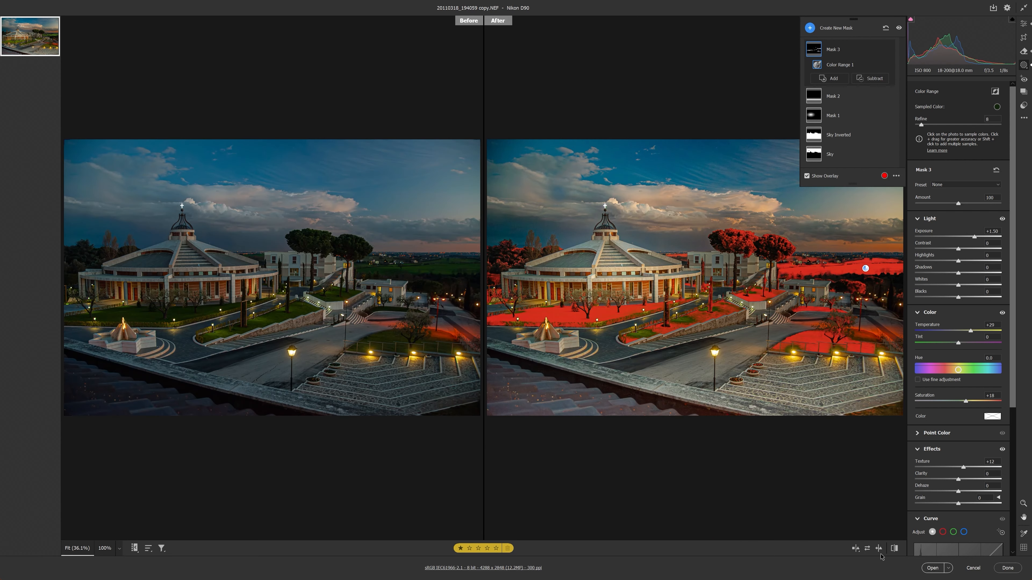
left_click(836, 176)
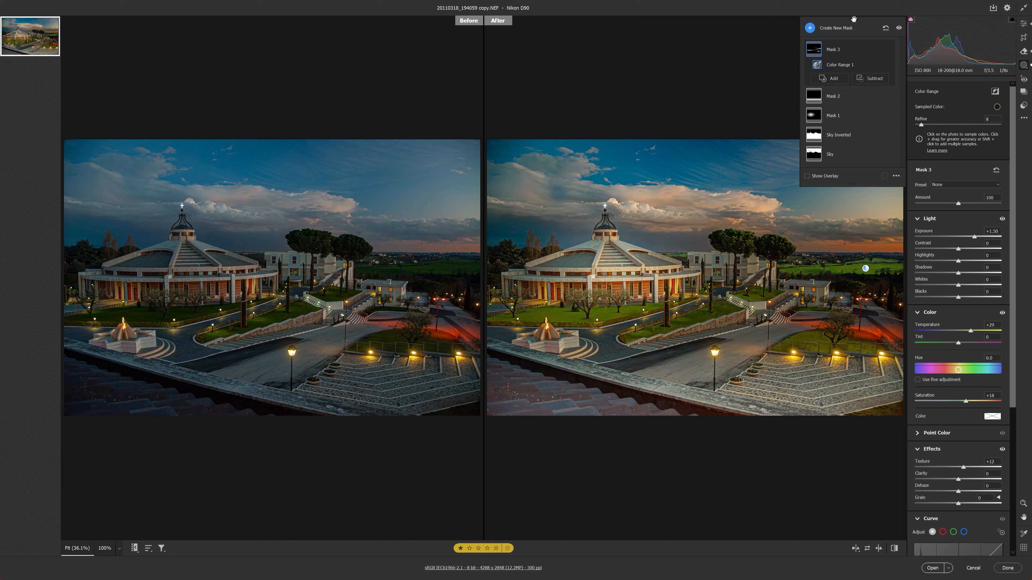
key("e")
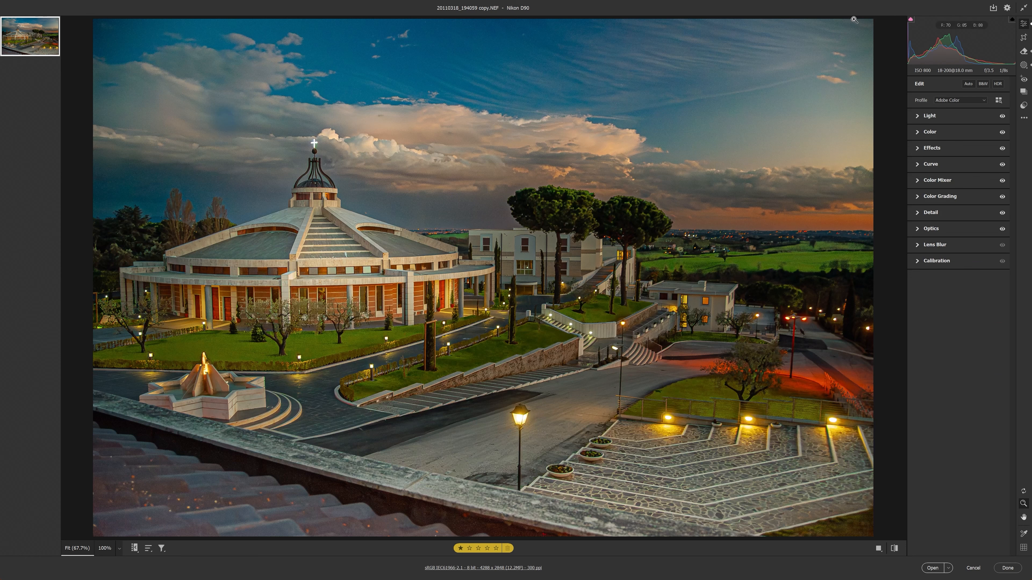
- Return to masking and rename the color range mask as Grass
left_click(1029, 68)
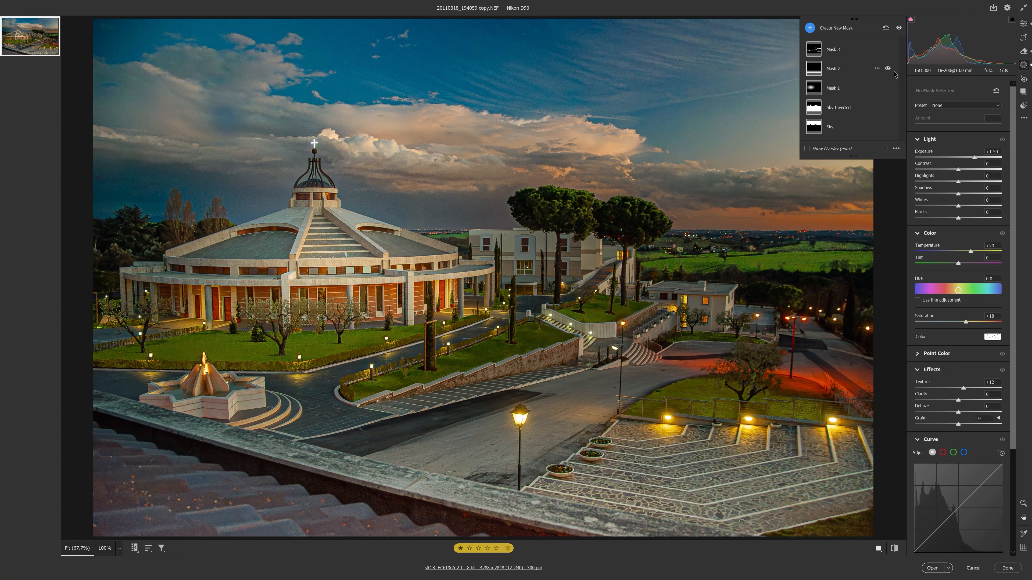
double_click(832, 50)
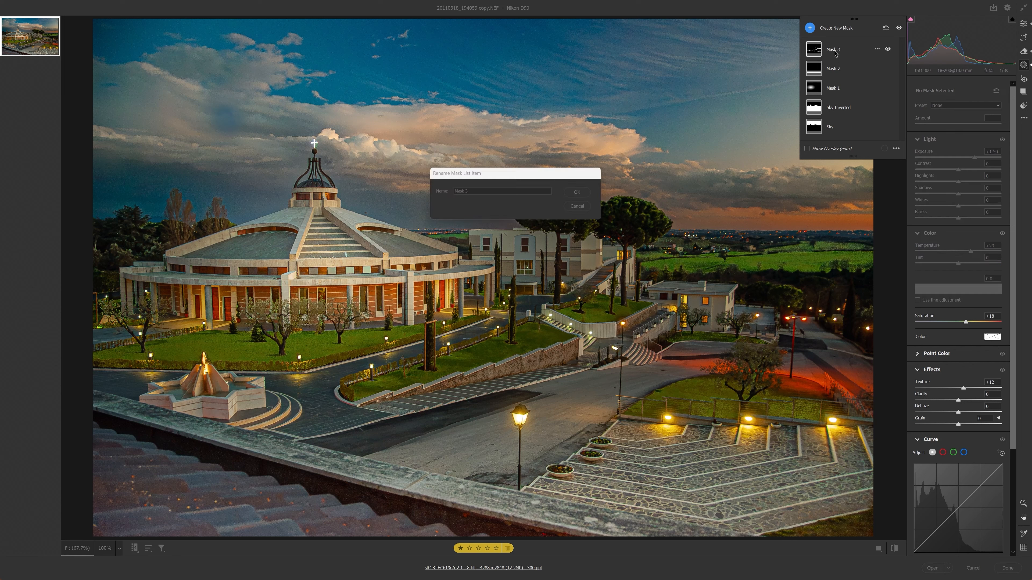
type("Gra")
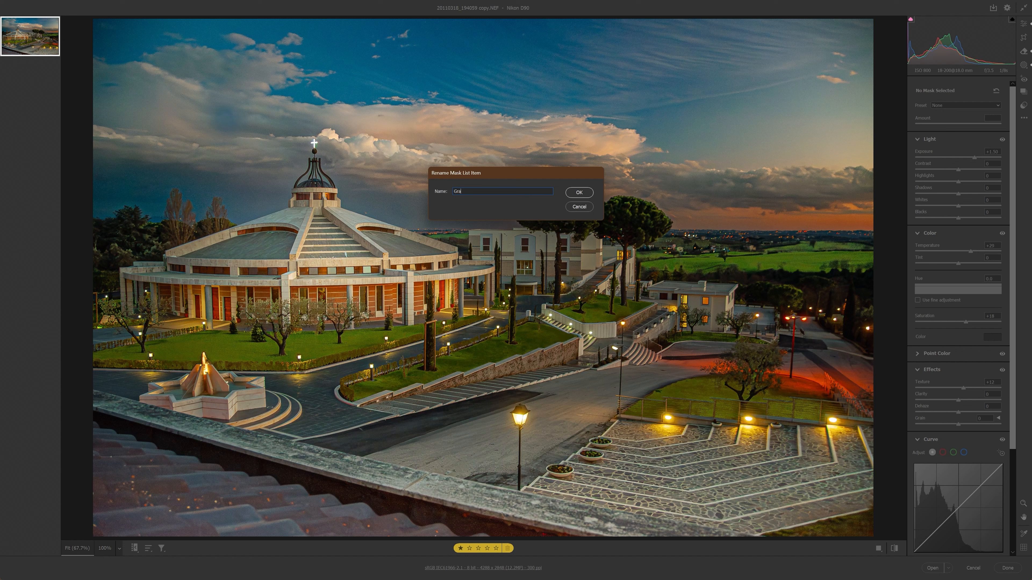
type("ss")
key("Return")
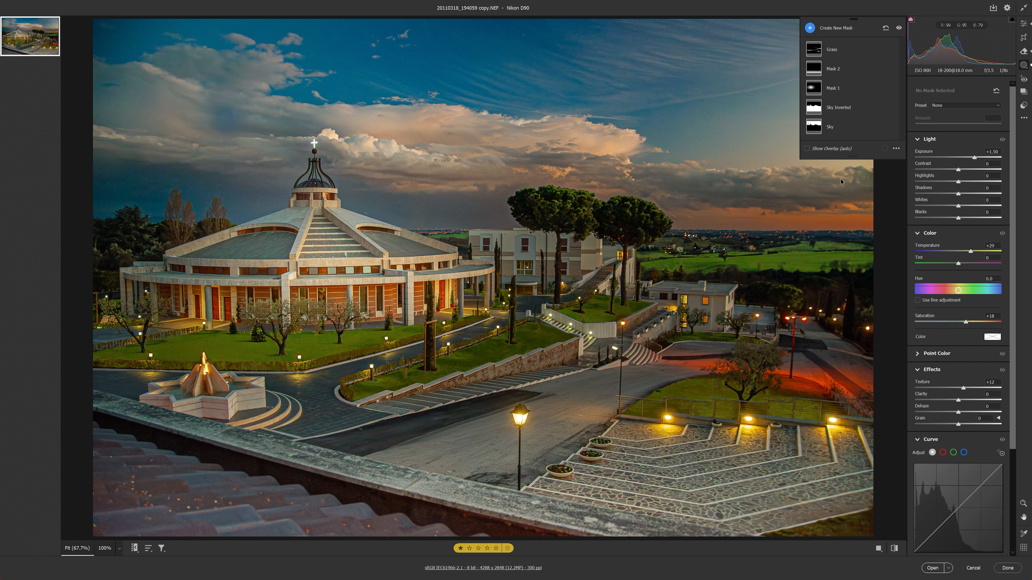
left_click(813, 30)
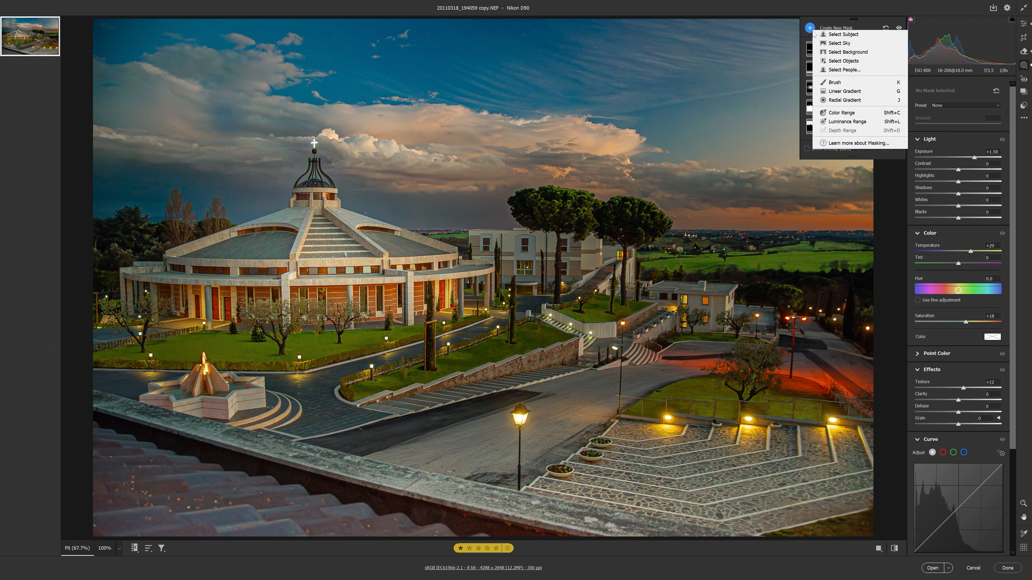
left_click(842, 94)
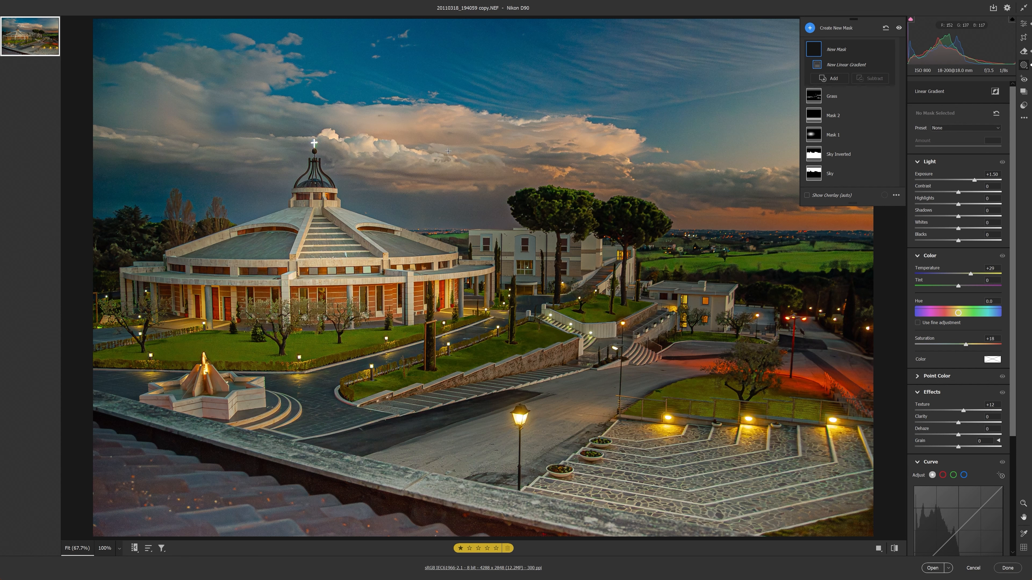
left_click_drag(379, 122, 382, 124)
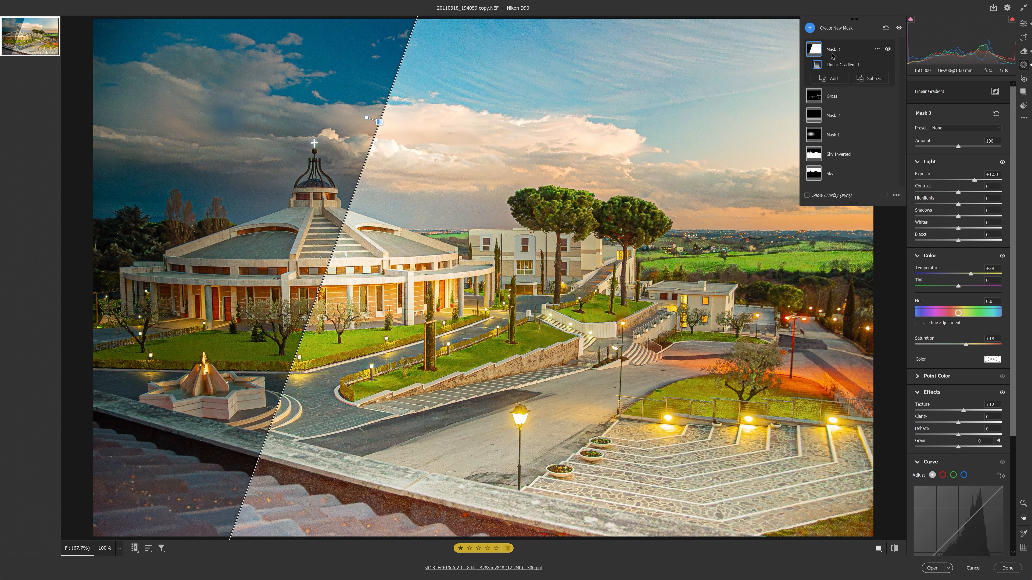
left_click(877, 49)
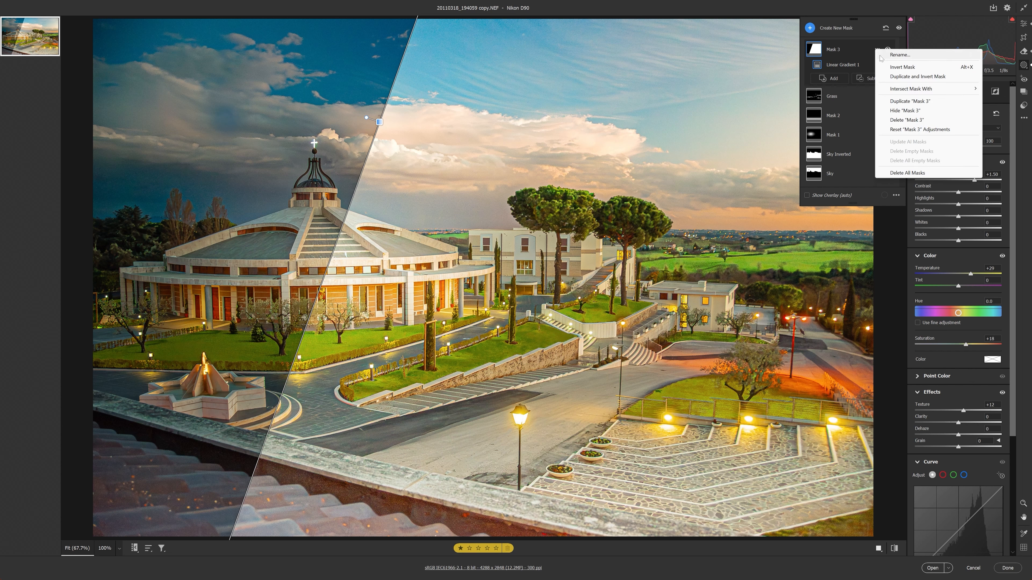
left_click(902, 120)
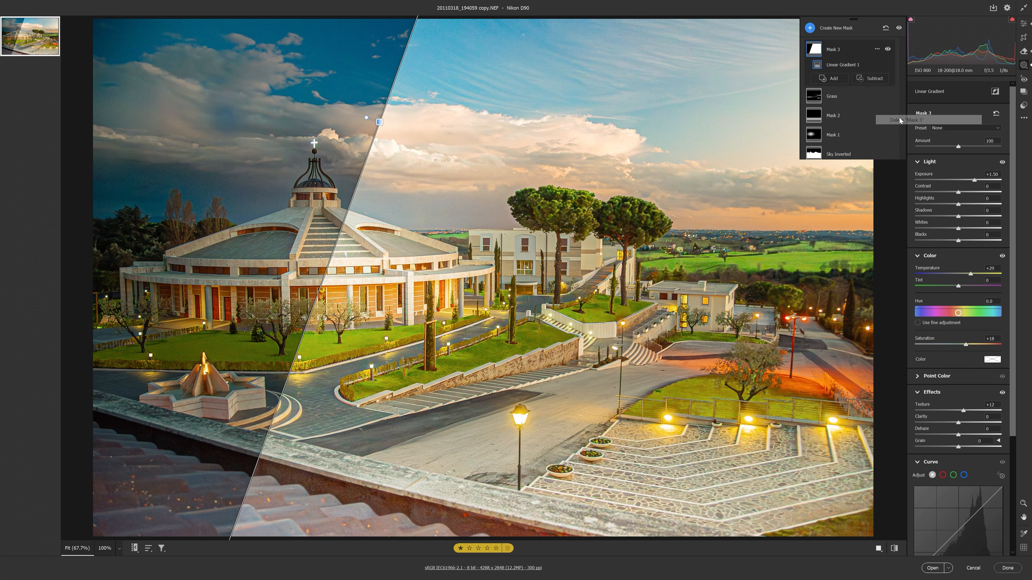
- Create a luminance range mask sampled from the bright cloud above the church, and narrow it to the brightest tones
left_click(809, 28)
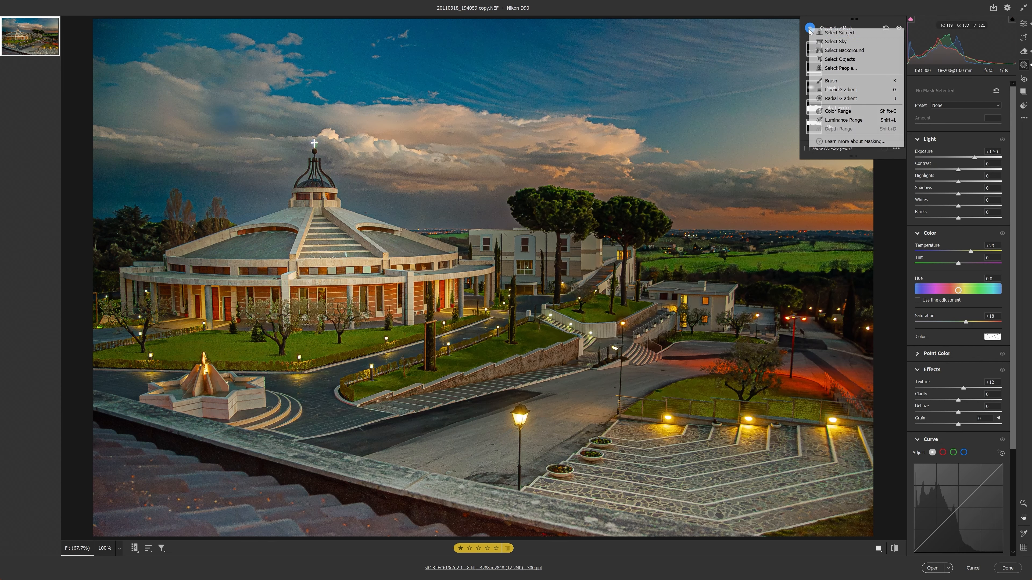
left_click(845, 120)
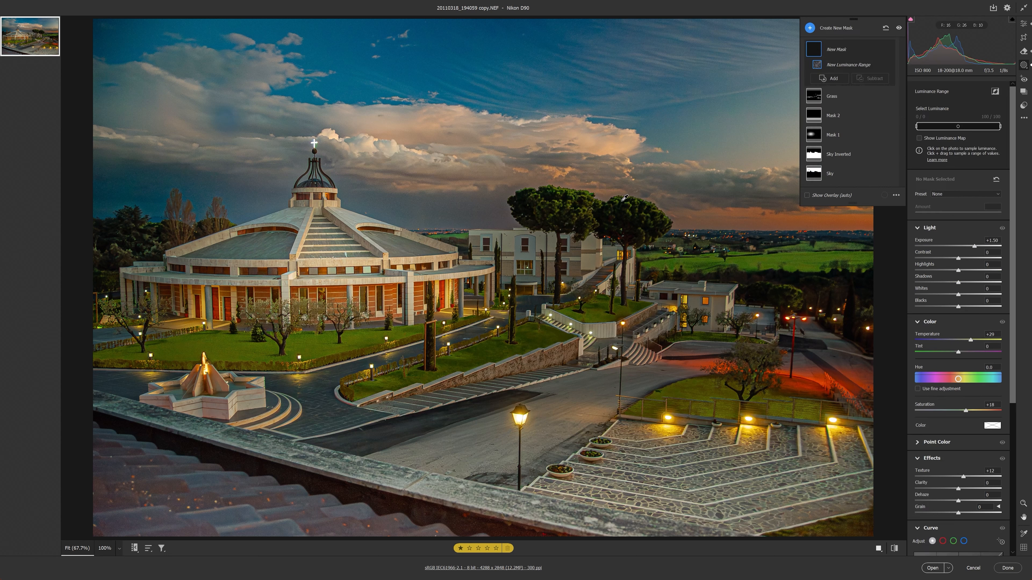
left_click(379, 131)
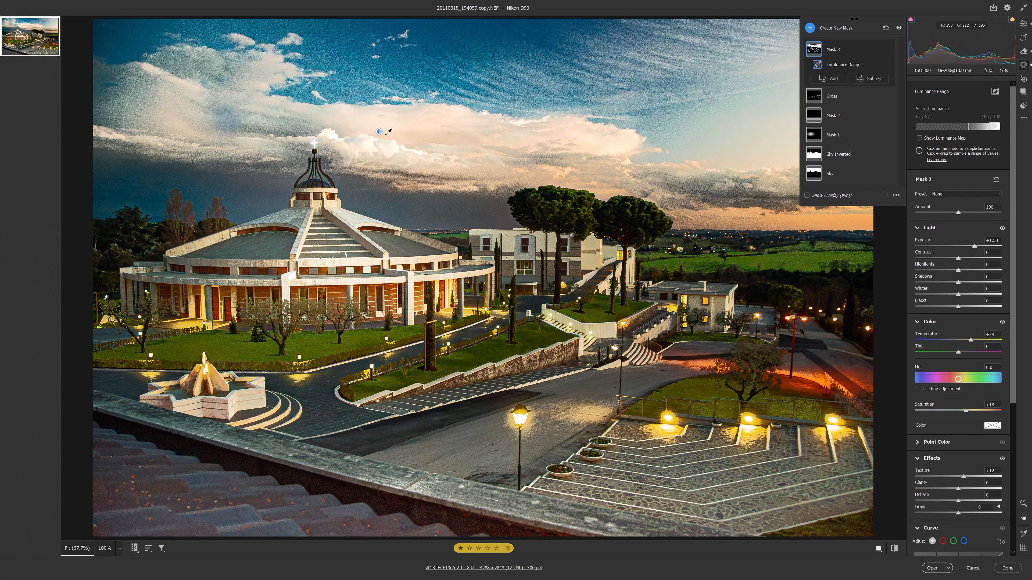
mouse_move(974, 129)
left_click_drag(969, 133, 993, 127)
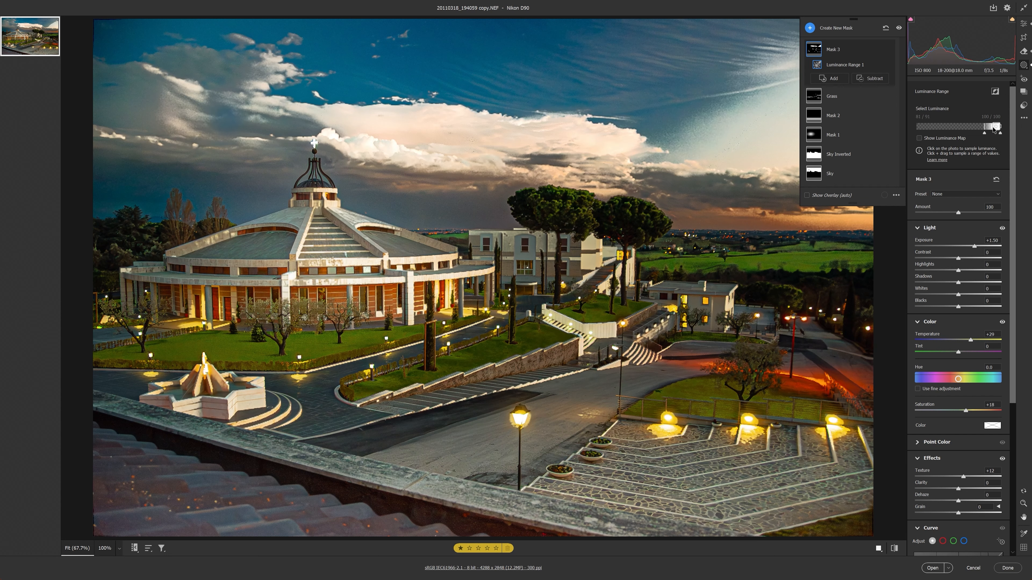
left_click(994, 128)
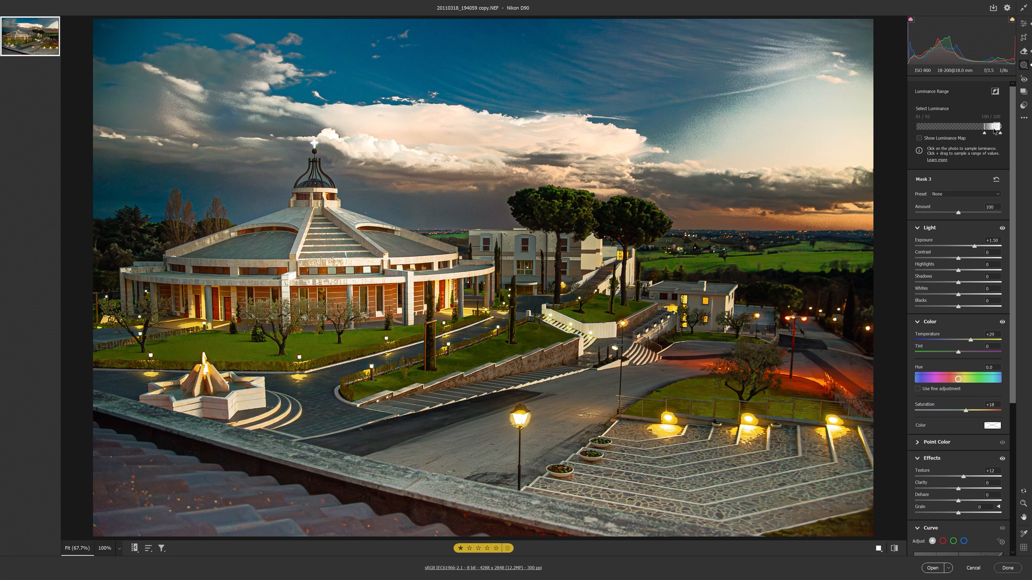
- Show the luminance map and widen the selected luminance range to cover more of the clouds and bright sky
left_click(947, 138)
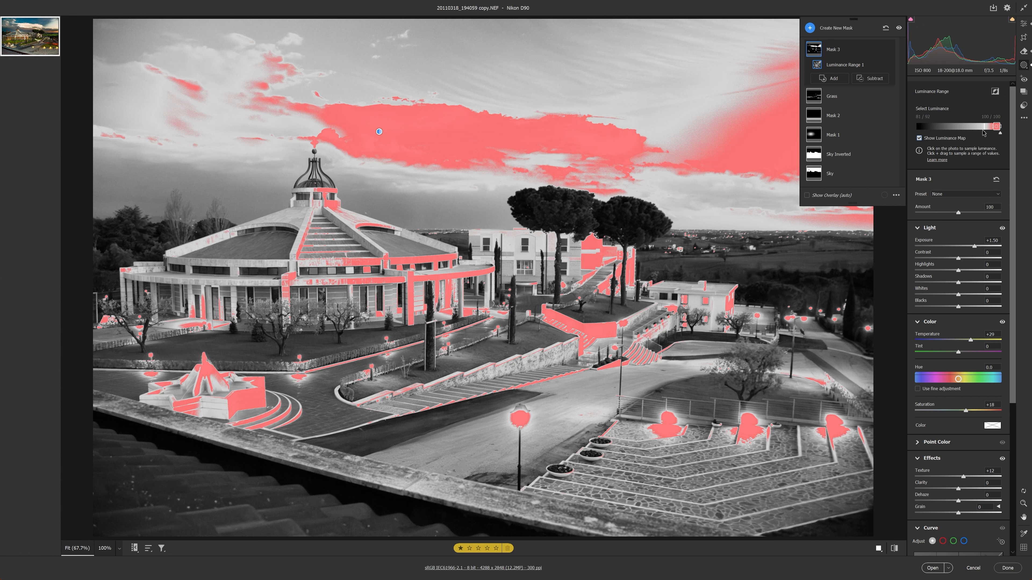
left_click_drag(993, 128, 986, 130)
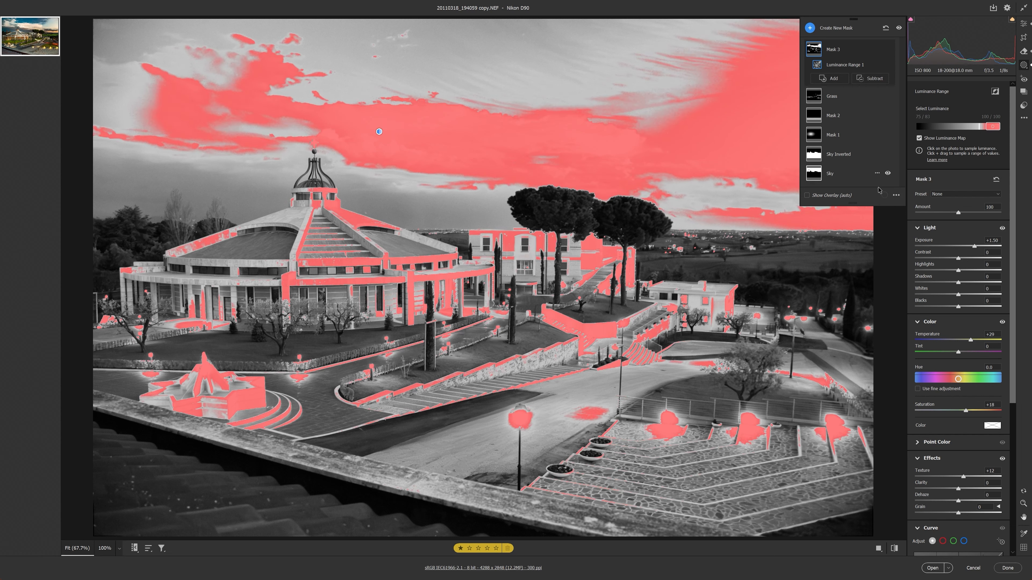
- Set the luminance mask's exposure to +0.35 and blacks to +3, and hide the luminance map
mouse_move(974, 245)
left_mouse_down()
mouse_move(955, 246)
mouse_move(962, 240)
left_mouse_up()
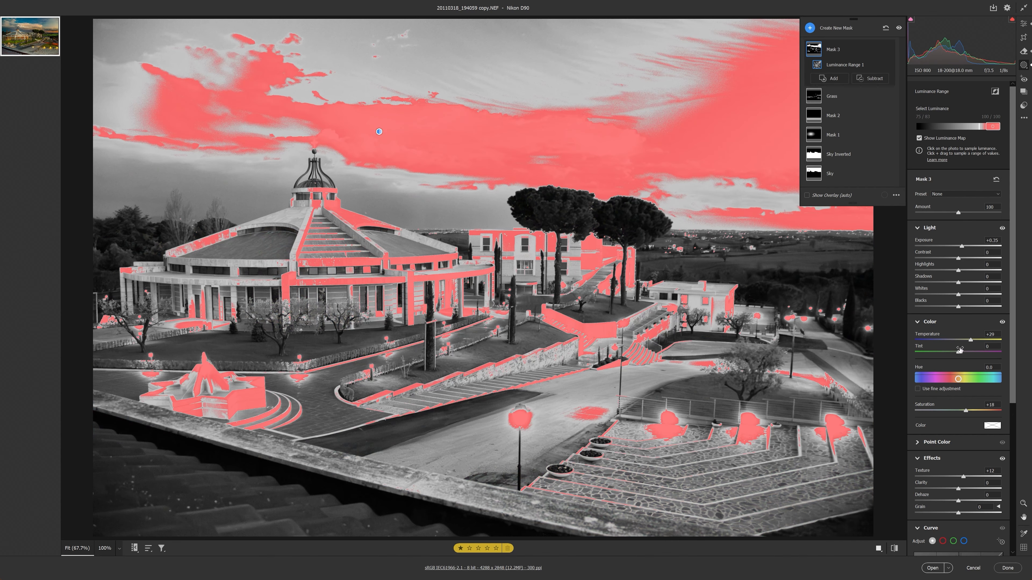
left_click(919, 139)
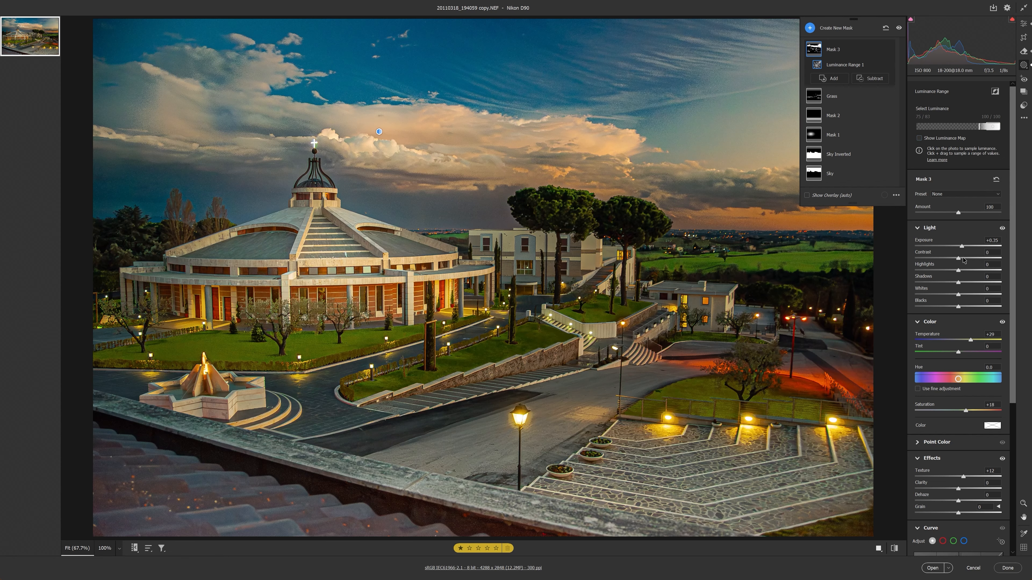
mouse_move(959, 307)
left_mouse_down()
mouse_move(922, 308)
mouse_move(962, 313)
left_mouse_up()
- Create an object selection mask by brushing over the lantern and cross on top of the church dome
left_click(814, 27)
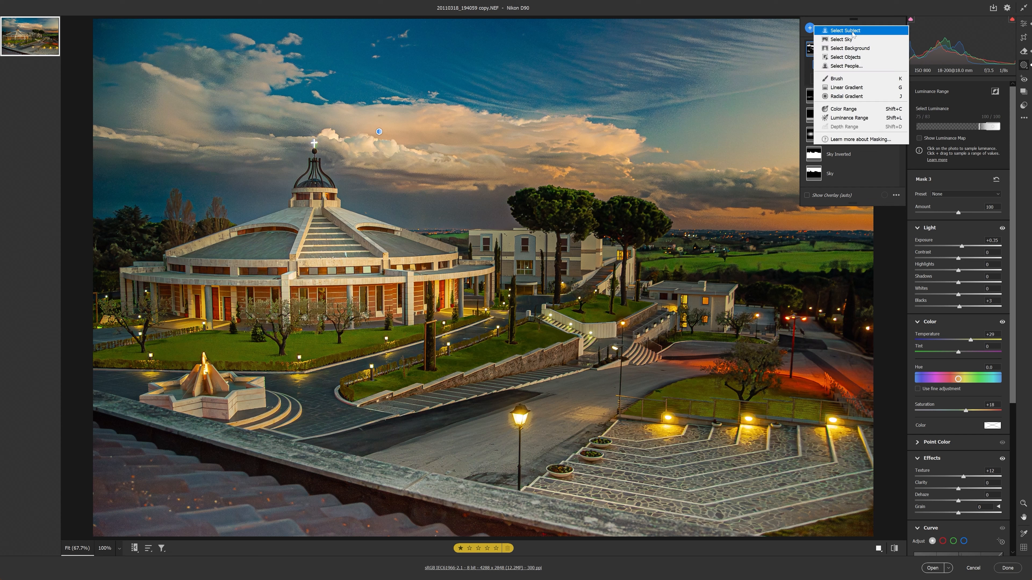
left_click(964, 185)
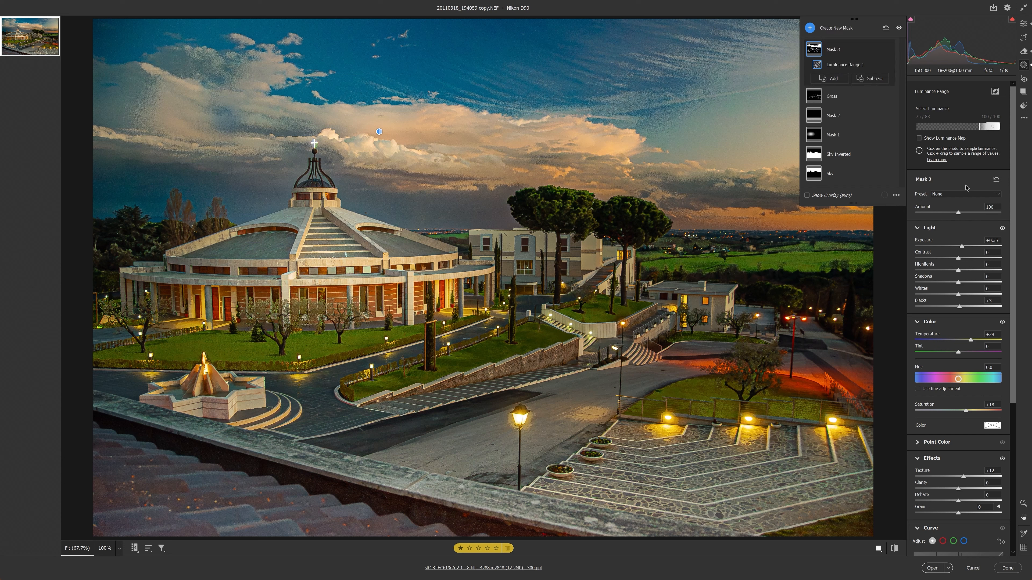
left_click(809, 28)
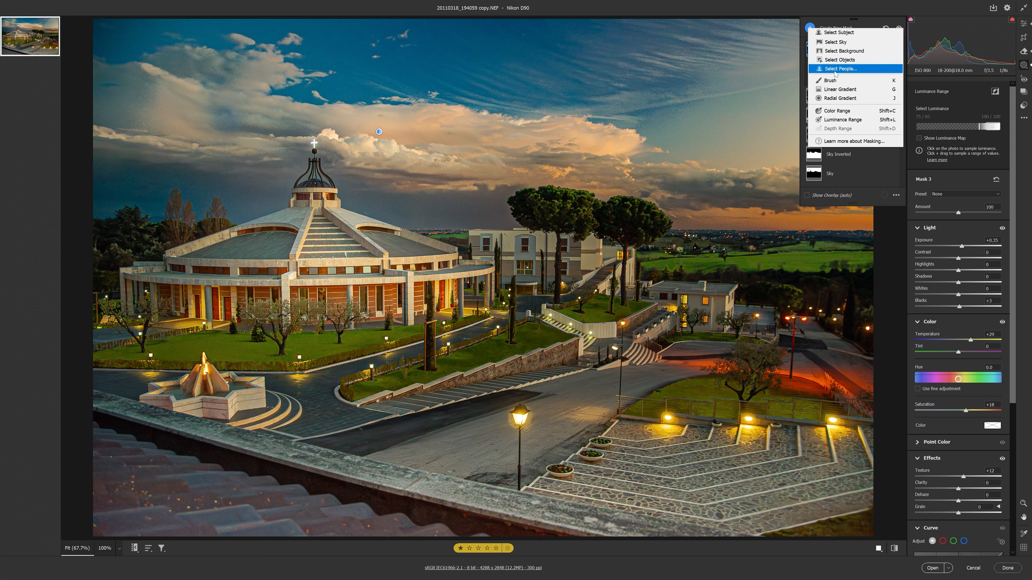
left_click(846, 60)
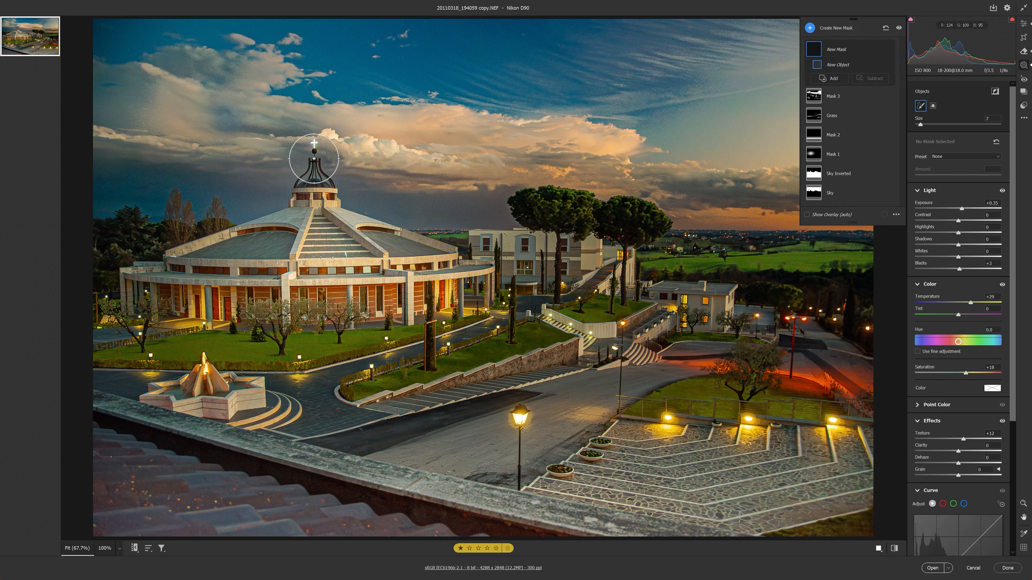
mouse_move(314, 158)
left_mouse_down()
mouse_move(313, 189)
mouse_move(324, 191)
left_mouse_up()
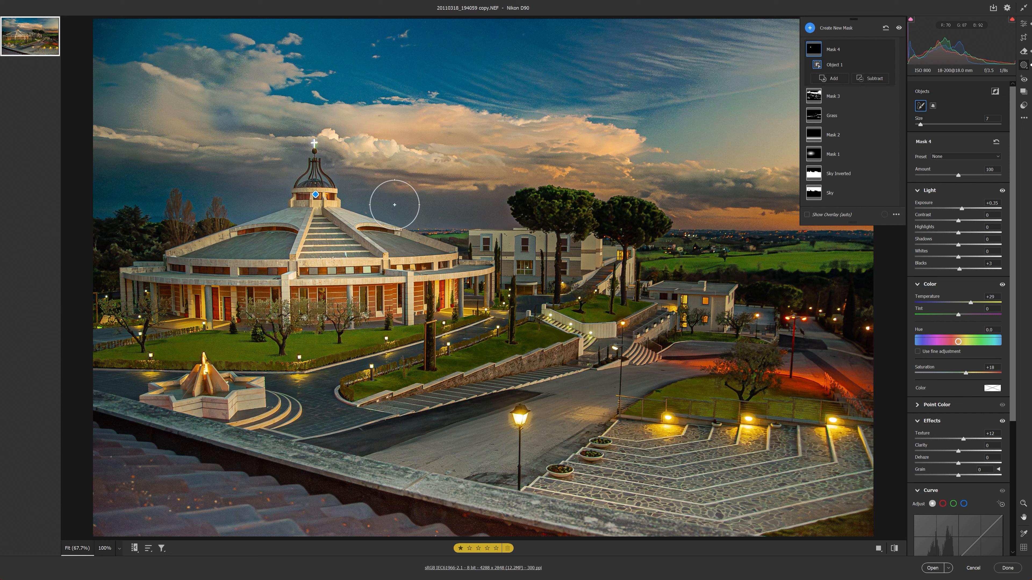
- Show the mask overlay, and create an object selection mask by brushing over the two pine trees beside the church
left_click(830, 215)
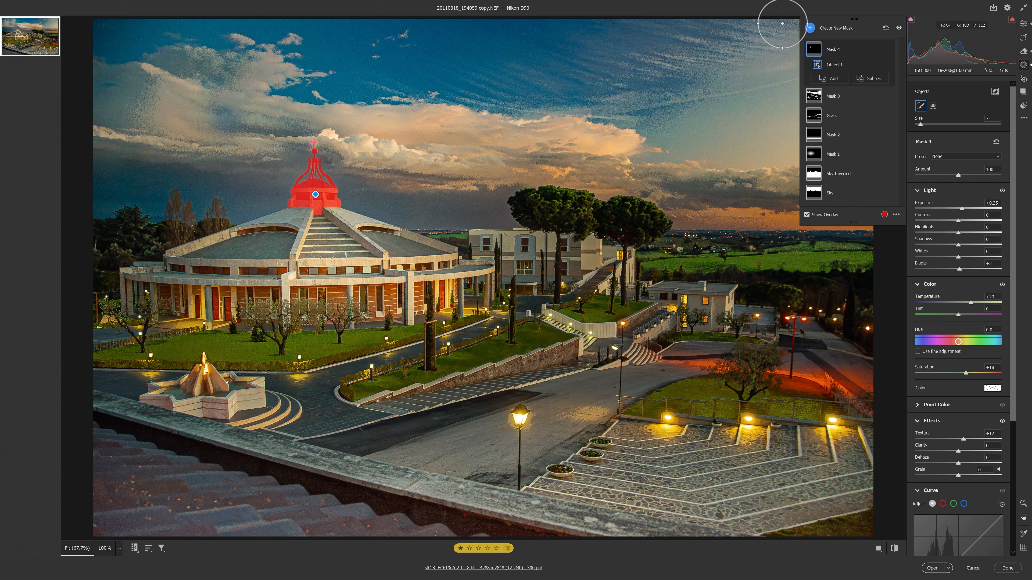
left_click(810, 28)
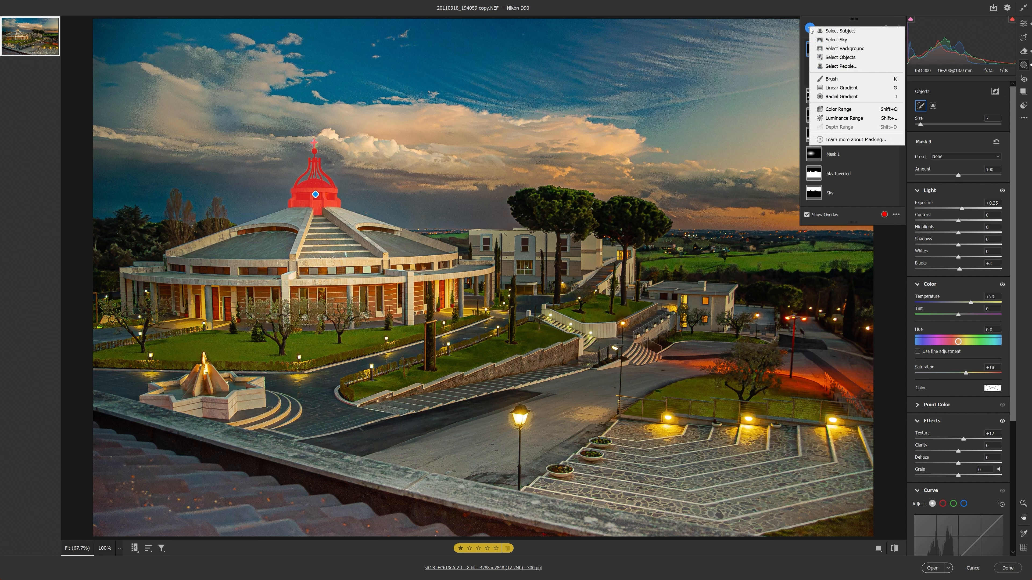
left_click(860, 58)
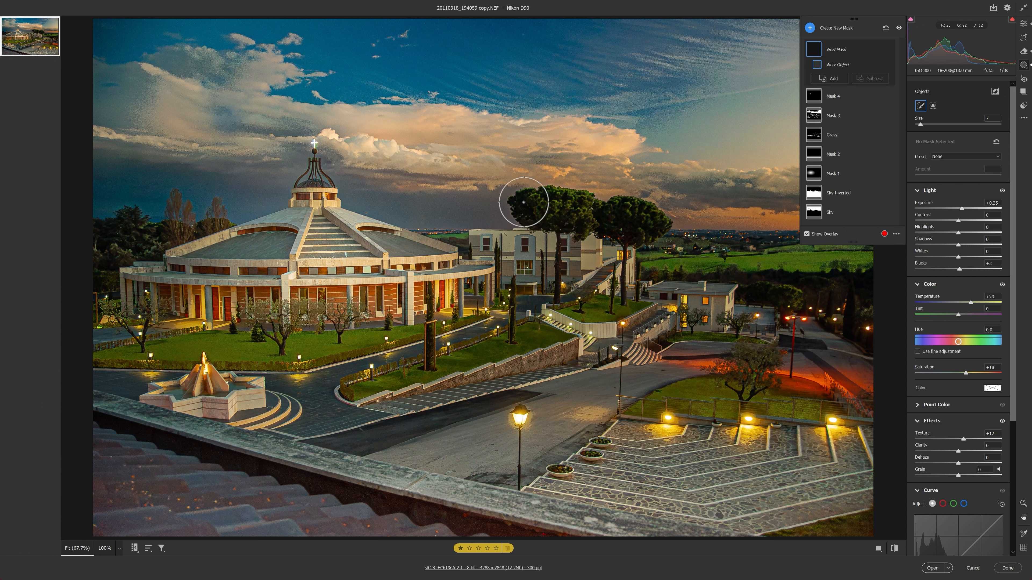
mouse_move(524, 203)
left_mouse_down()
mouse_move(591, 203)
mouse_move(660, 225)
mouse_move(610, 226)
mouse_move(627, 267)
mouse_move(622, 305)
left_mouse_up()
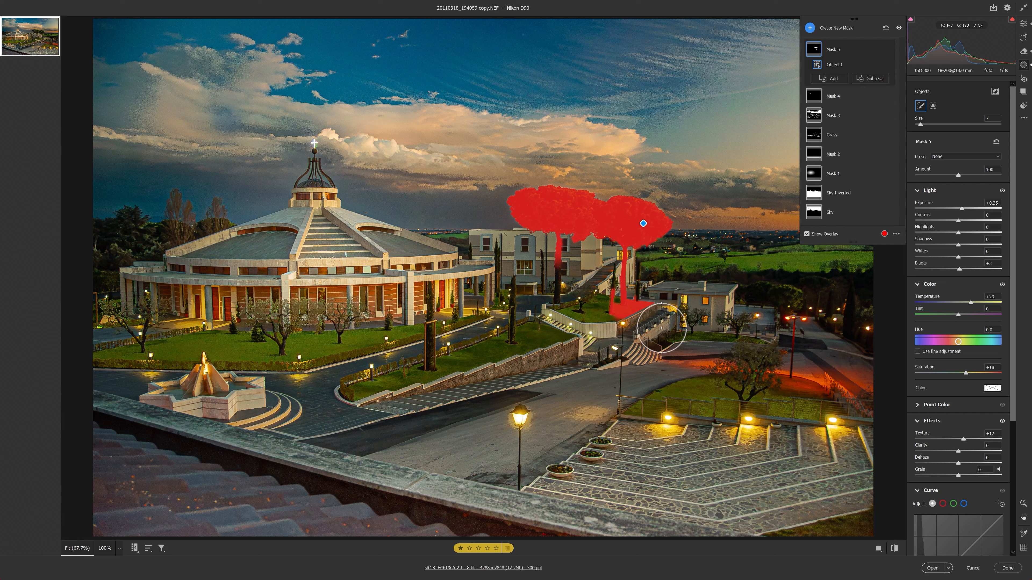
mouse_move(961, 208)
left_mouse_down()
mouse_move(990, 202)
mouse_move(961, 208)
left_mouse_up()
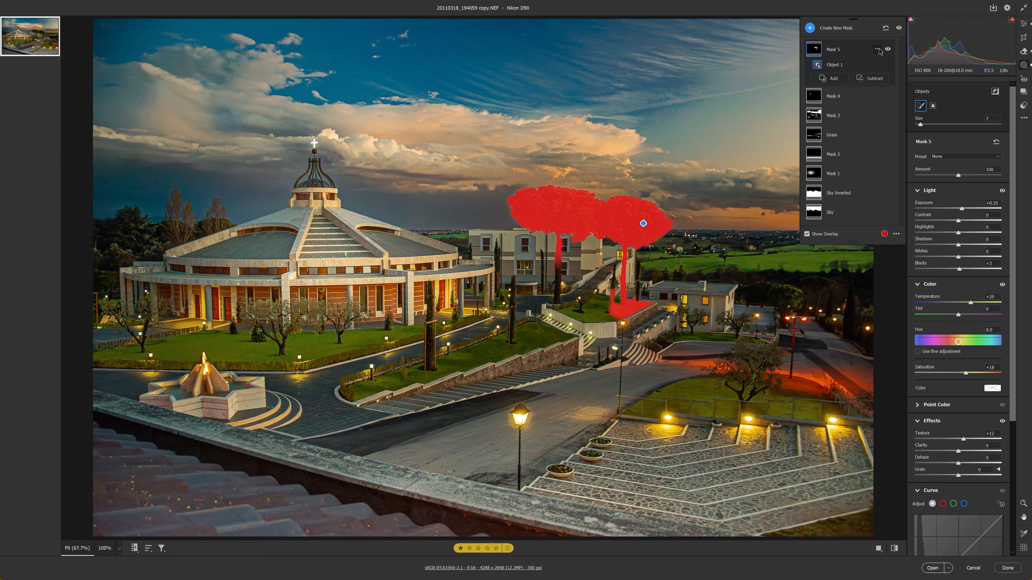
- Invert the pine tree object mask so it covers everything except the trees, and review its other mask options
left_click(878, 49)
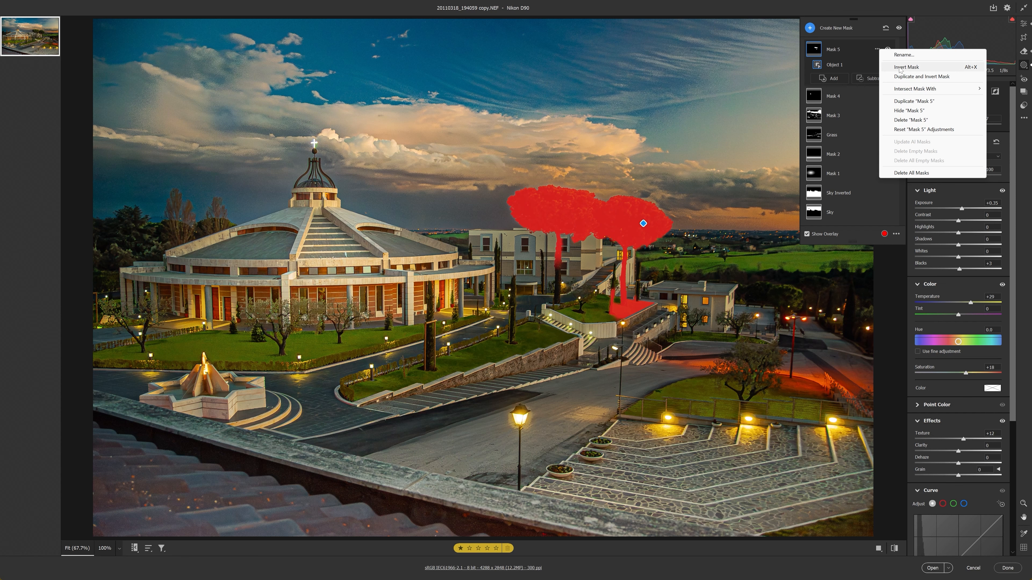
key("Escape")
key("apostrophe")
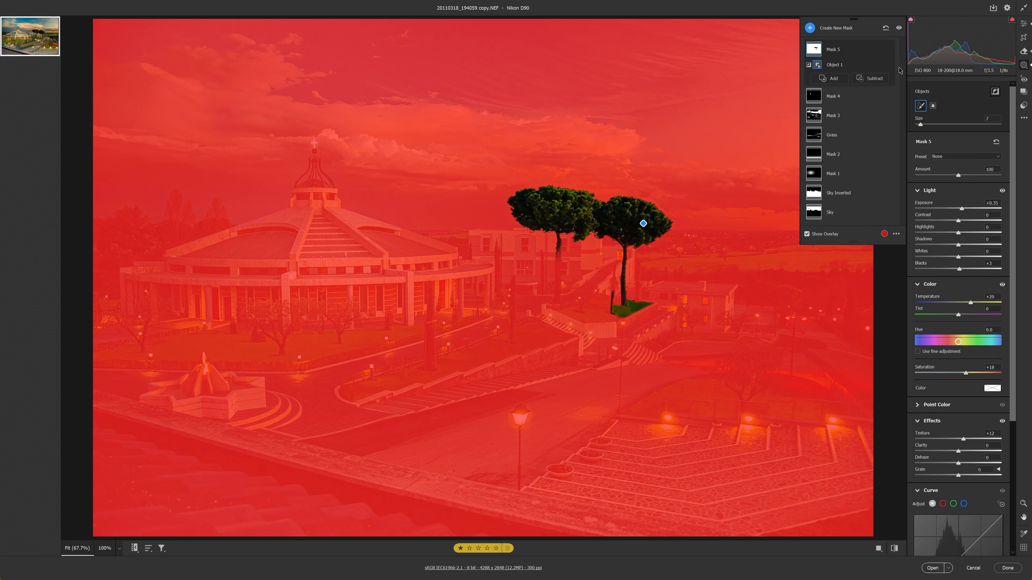
right_click(876, 50)
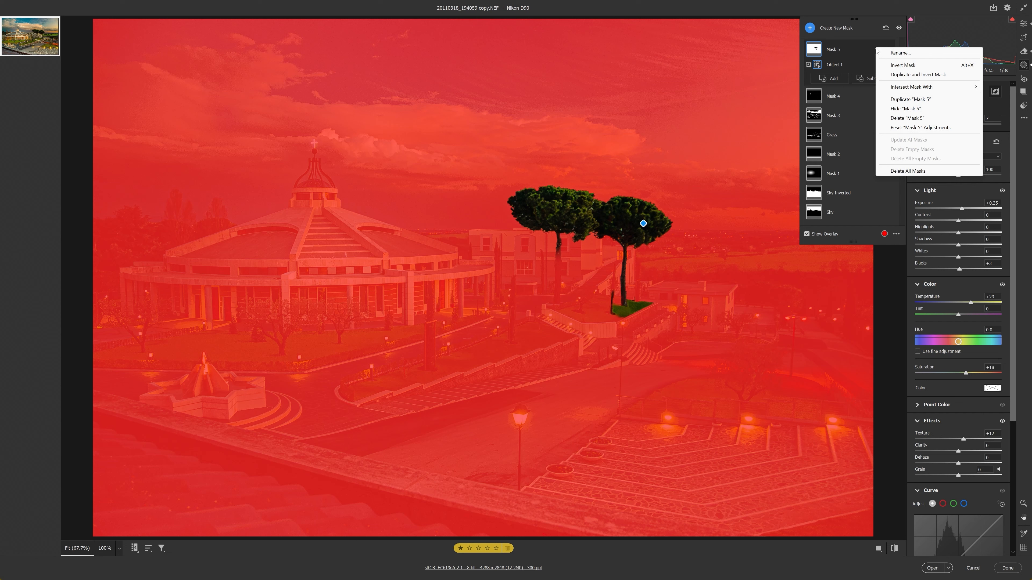
mouse_move(893, 90)
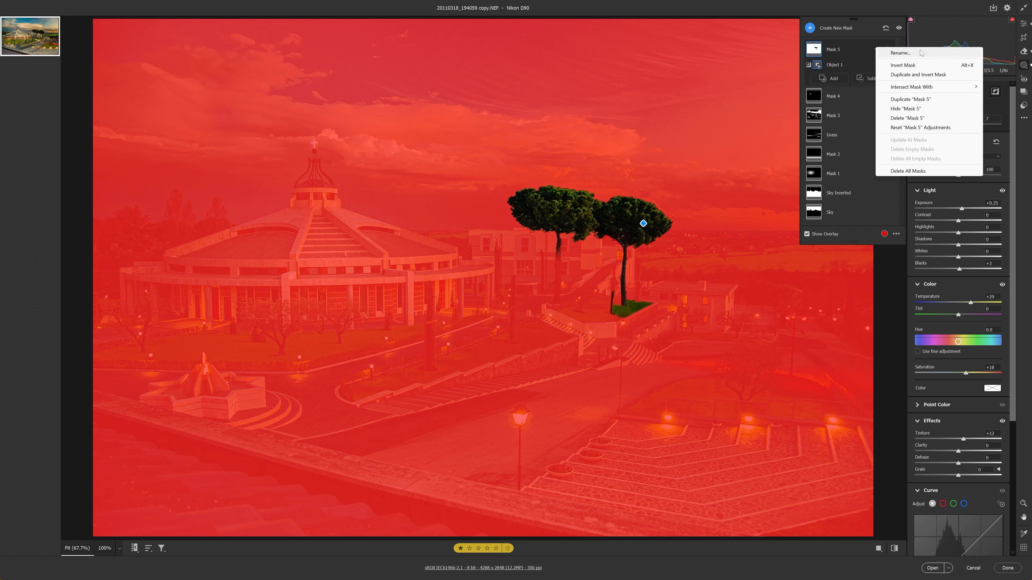
left_click(871, 33)
left_click(860, 37)
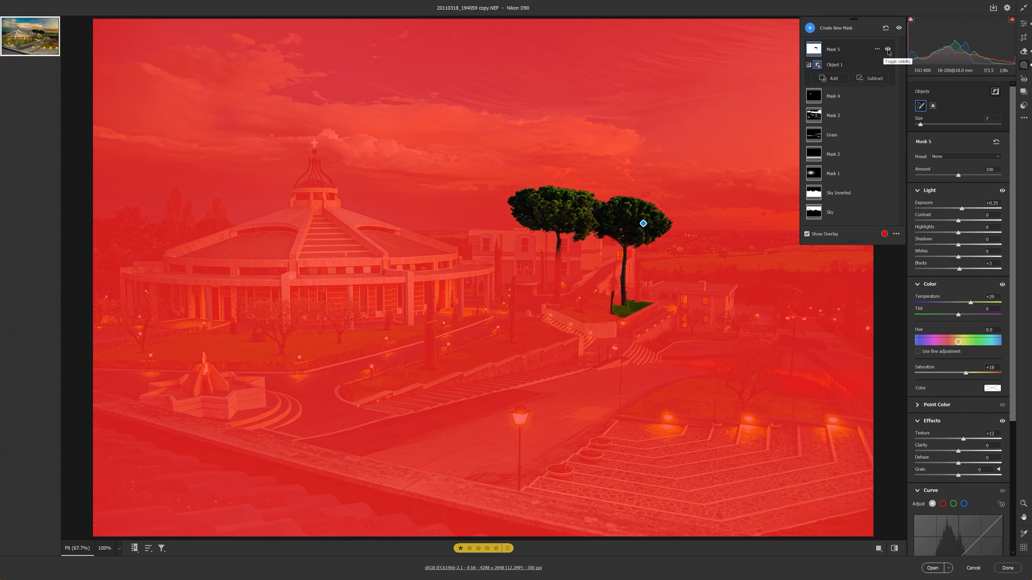
- Hide the masks one by one from Mask 5 down to compare each effect, and show Sky Inverted again
left_click(888, 51)
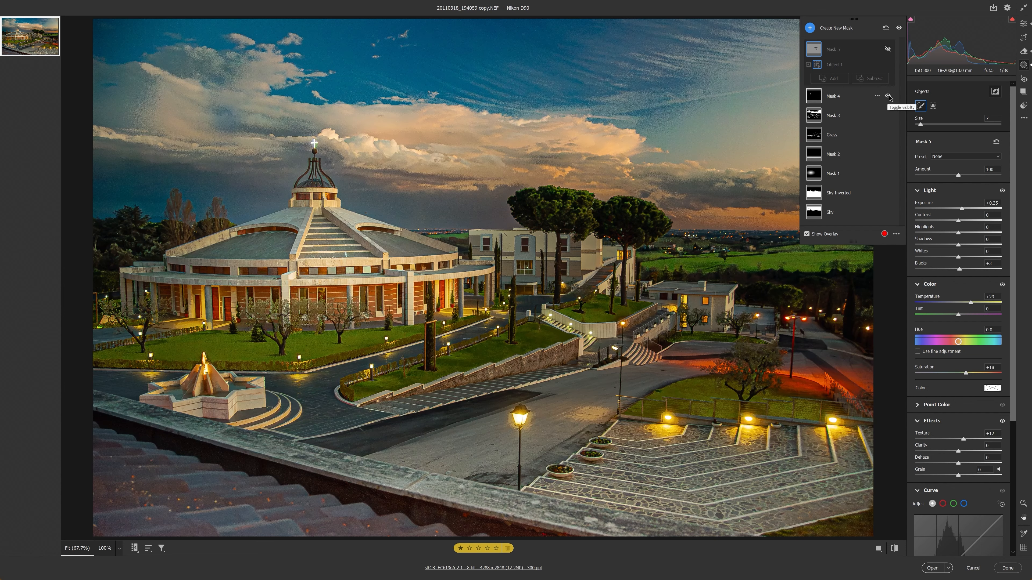
left_click(888, 96)
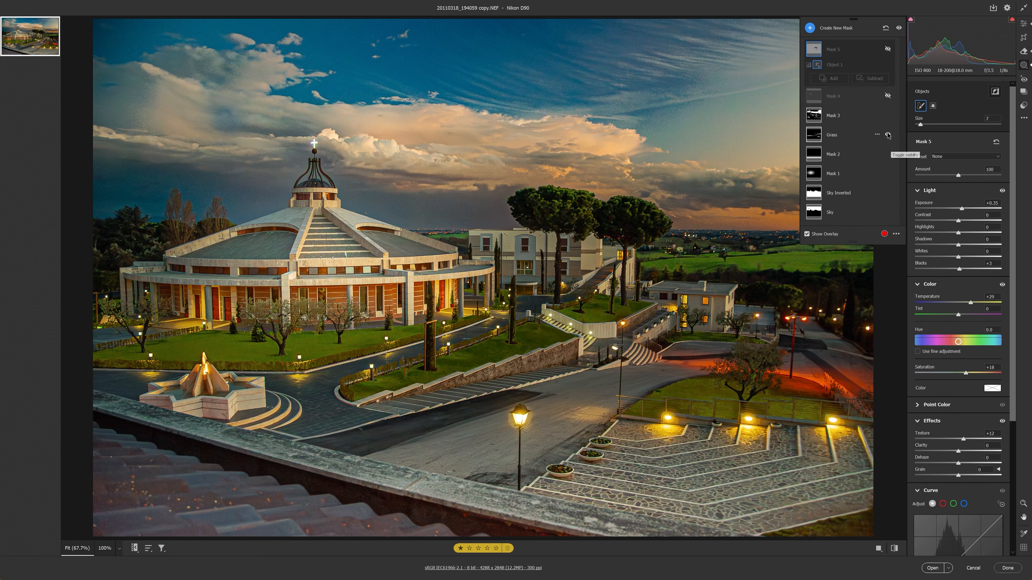
left_click(888, 115)
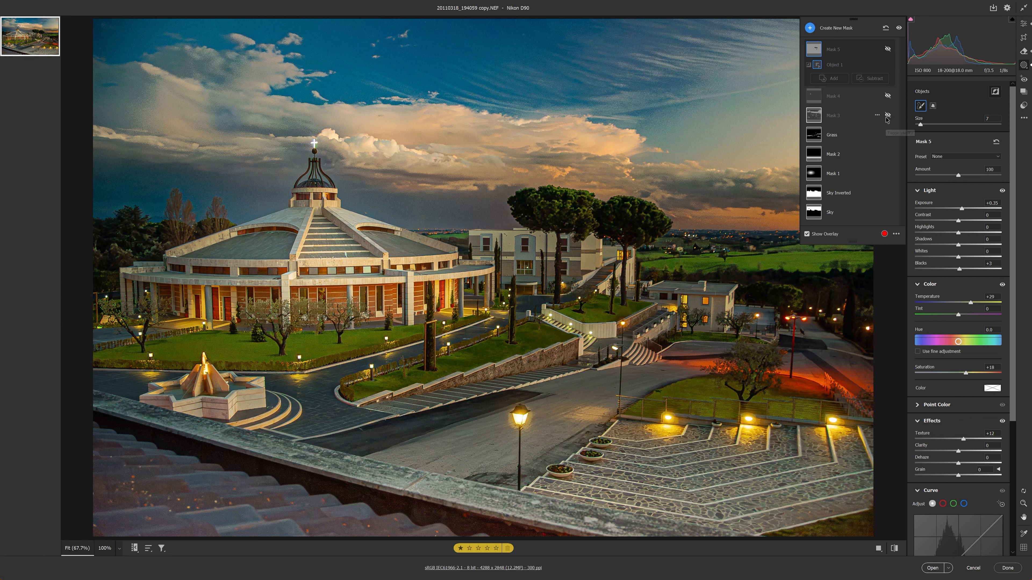
left_click(888, 134)
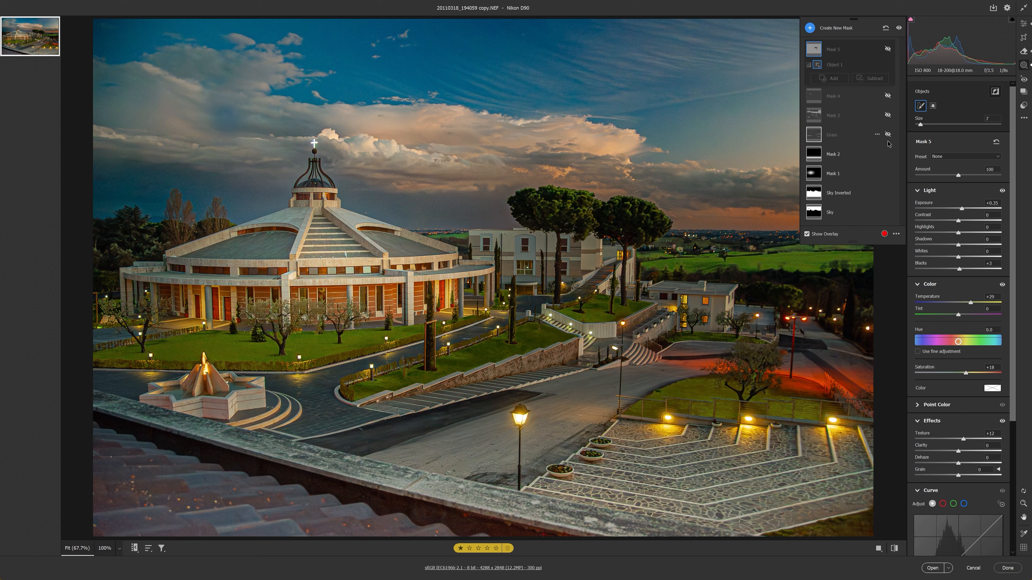
left_click(888, 154)
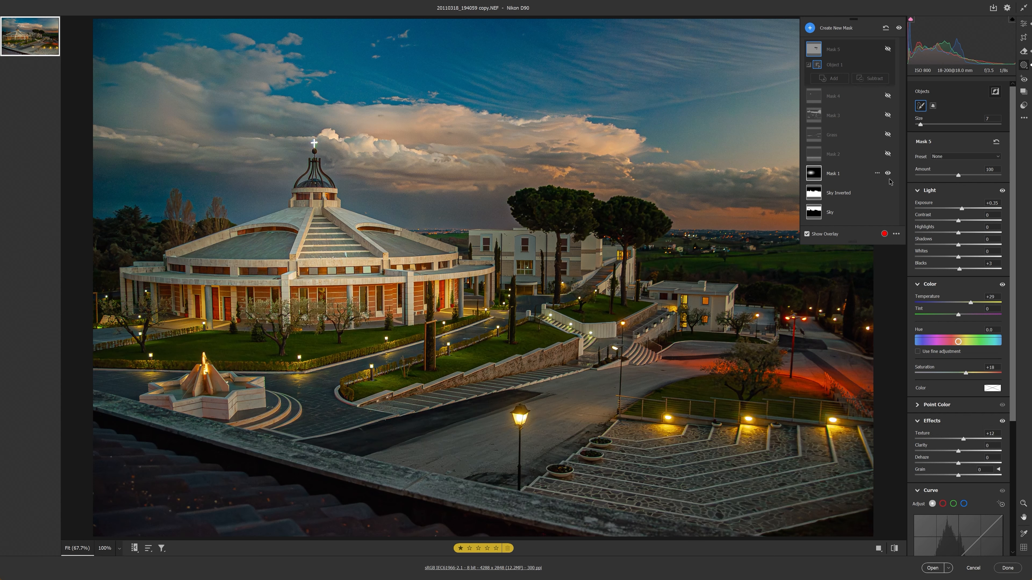
left_click(888, 174)
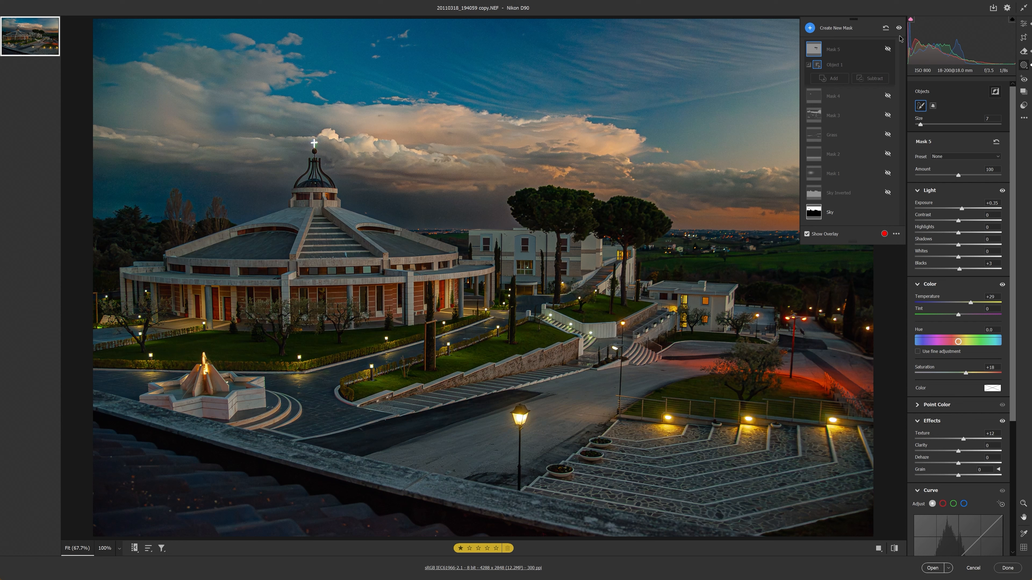
left_click(888, 211)
key("ctrl+z")
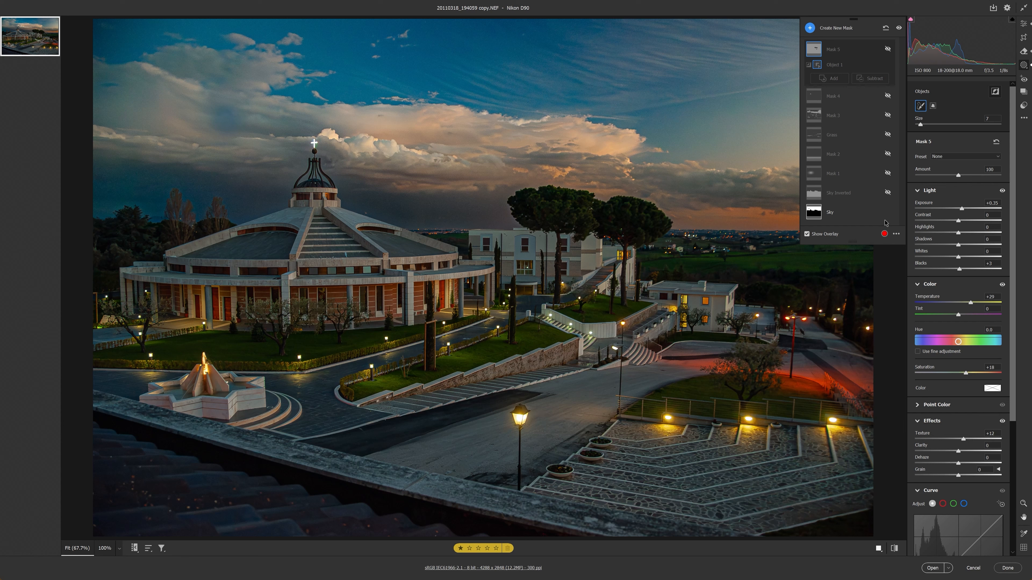
left_click(888, 211)
left_click(899, 29)
left_click(888, 192)
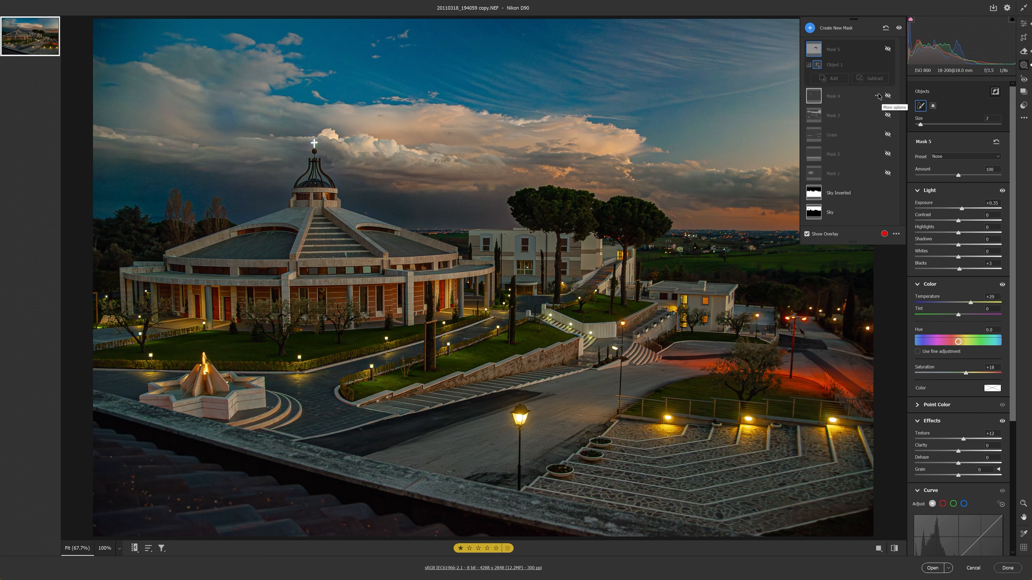
- Delete all masks from the church photo
left_click(1023, 91)
left_click(1024, 108)
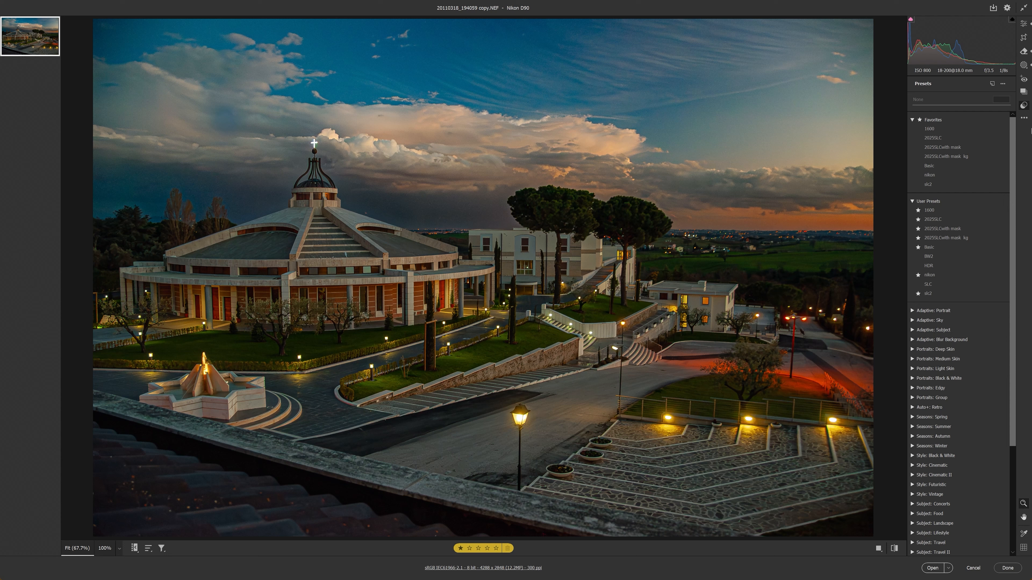
left_click(1024, 66)
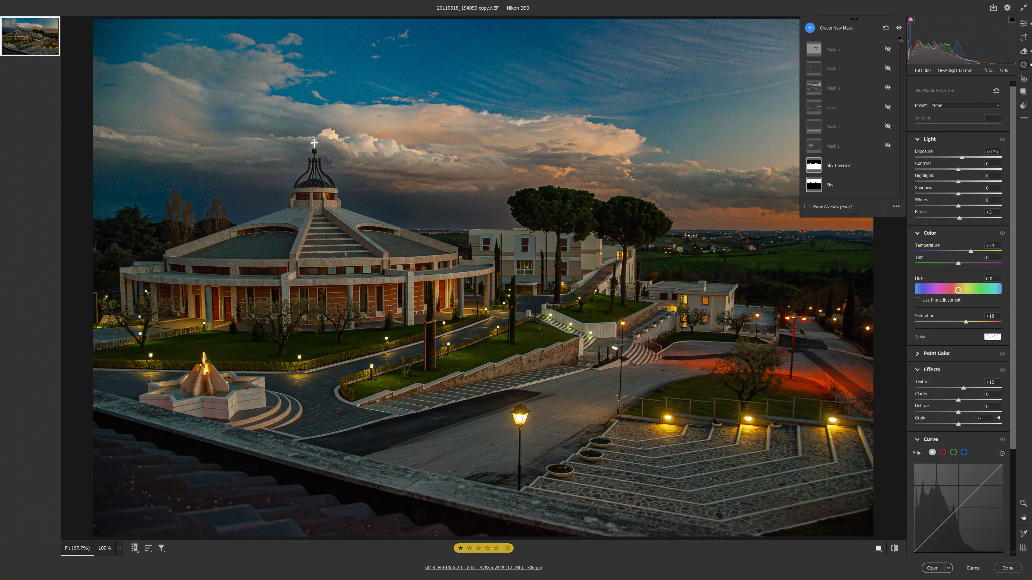
right_click(890, 57)
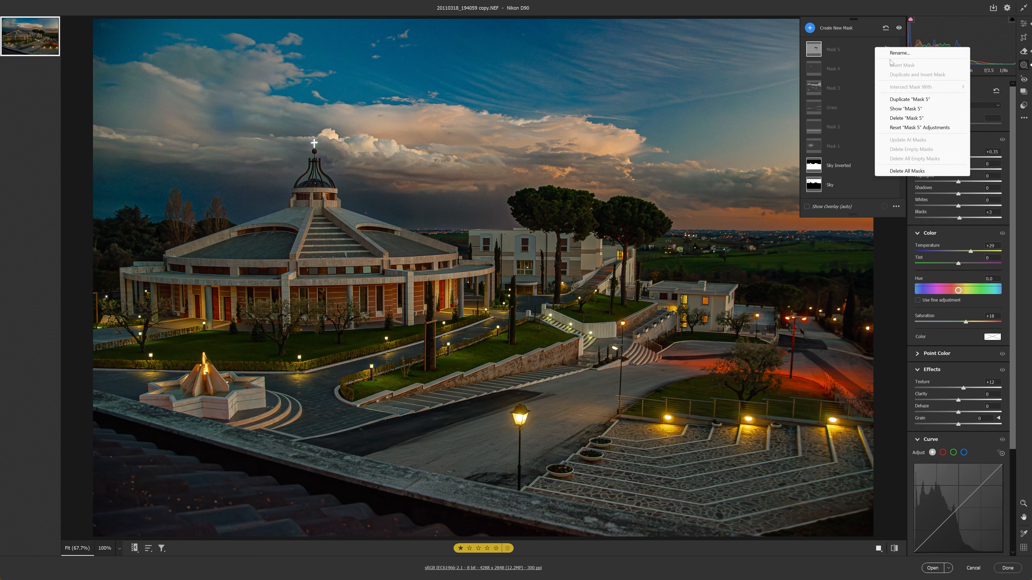
left_click(910, 171)
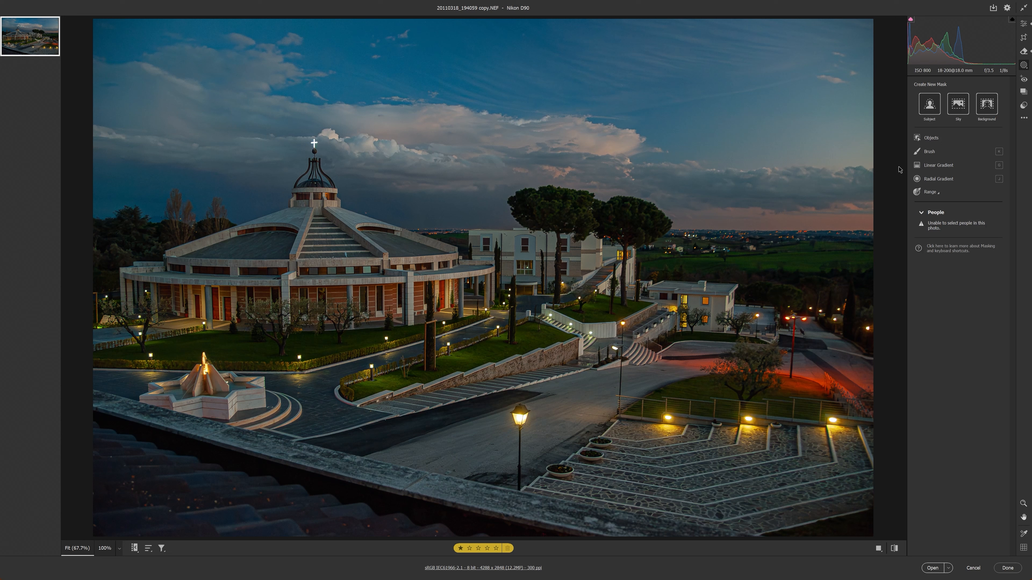
- Create a sky mask and set its exposure to +0.40, blacks to -21 and temperature to +7
left_click(957, 116)
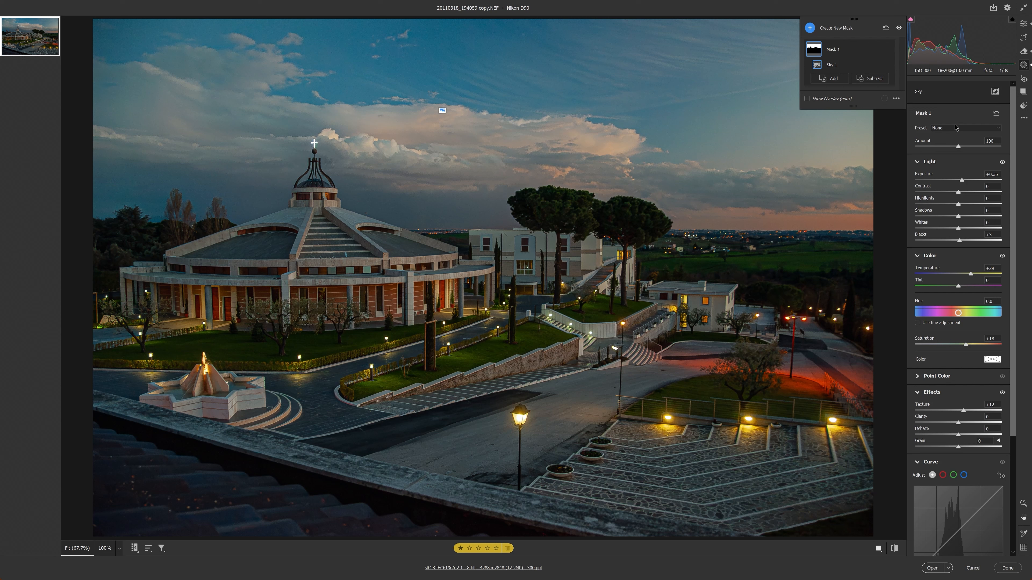
left_click_drag(963, 182, 961, 182)
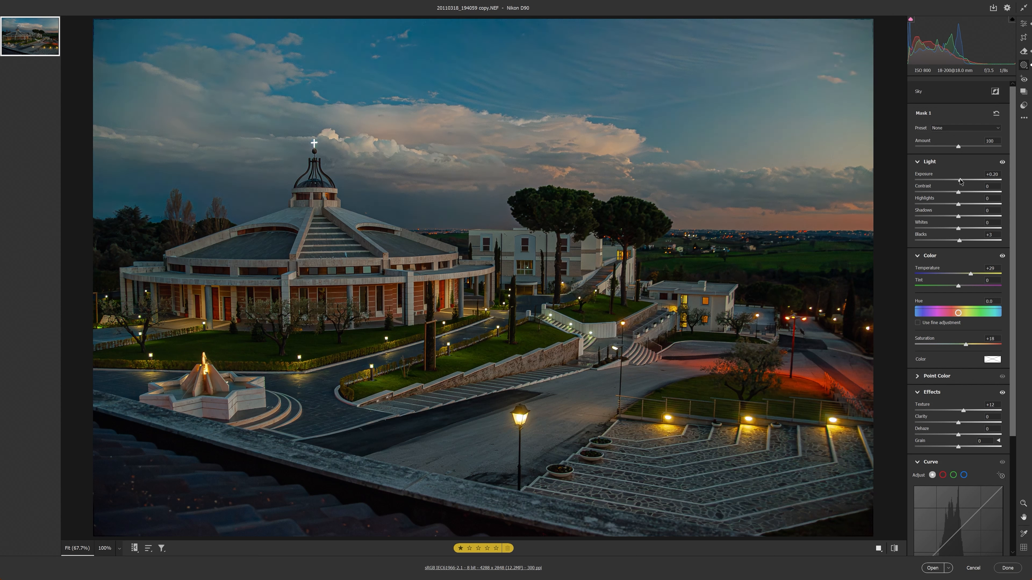
left_click_drag(959, 240, 962, 276)
left_click_drag(960, 182, 966, 183)
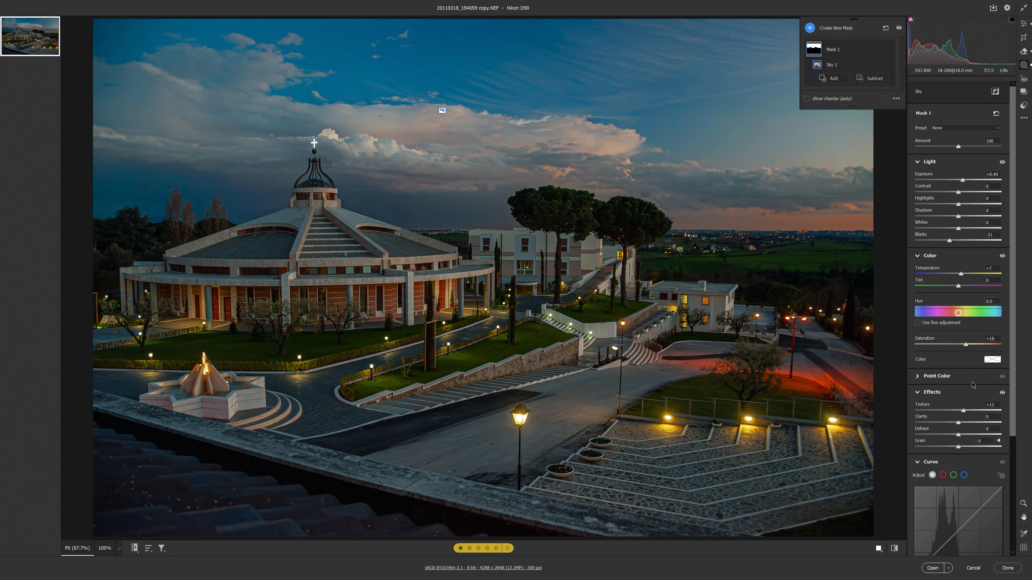
- Set the sky mask's texture to +23, clarity to +10 and dehaze to +16
left_click_drag(965, 411, 965, 436)
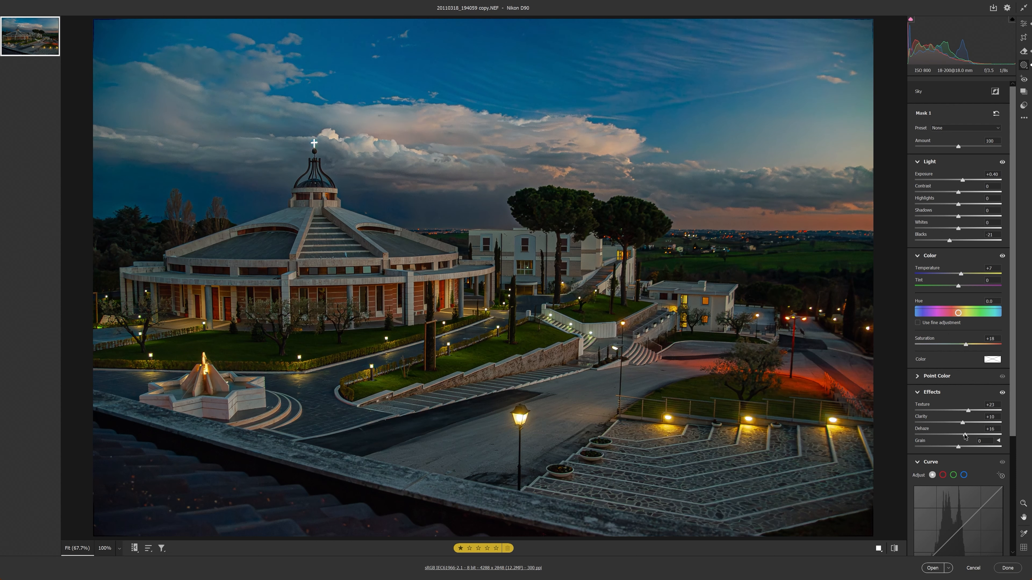
scroll(980, 388, "down", 4)
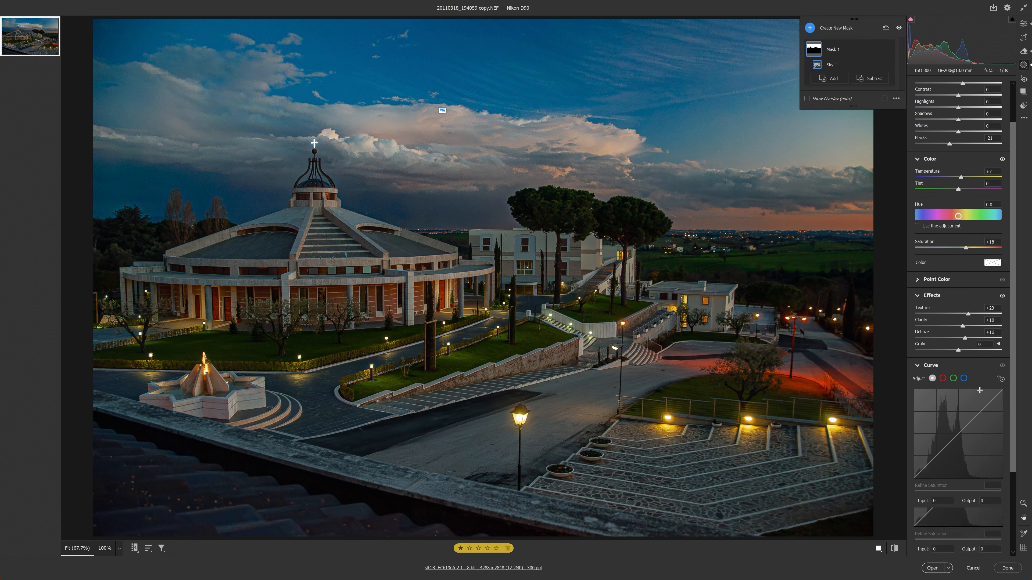
scroll(983, 316, "up", 4)
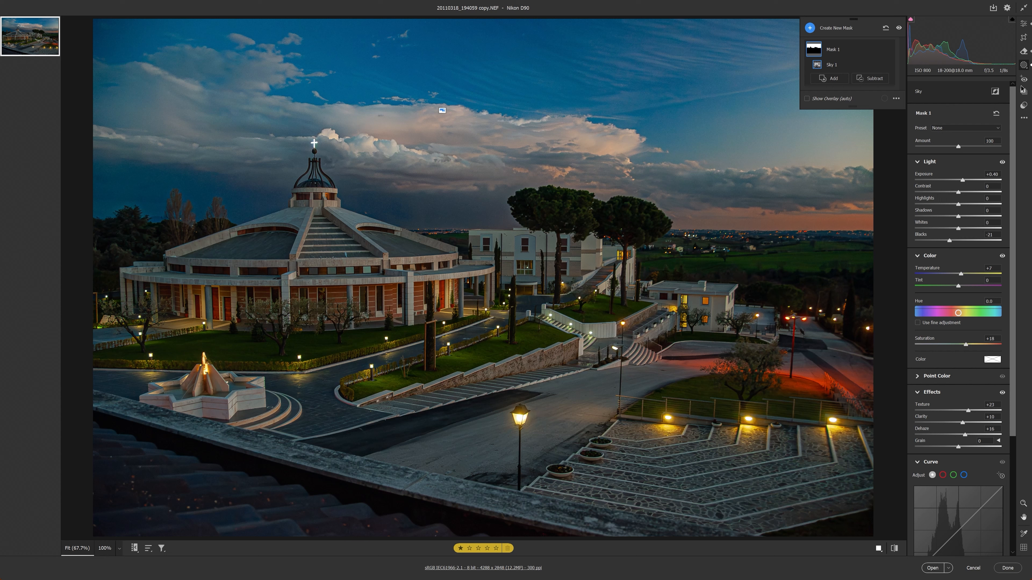
- Start a new preset from the current edits and include the Masking settings with Mask 1
left_click(1023, 107)
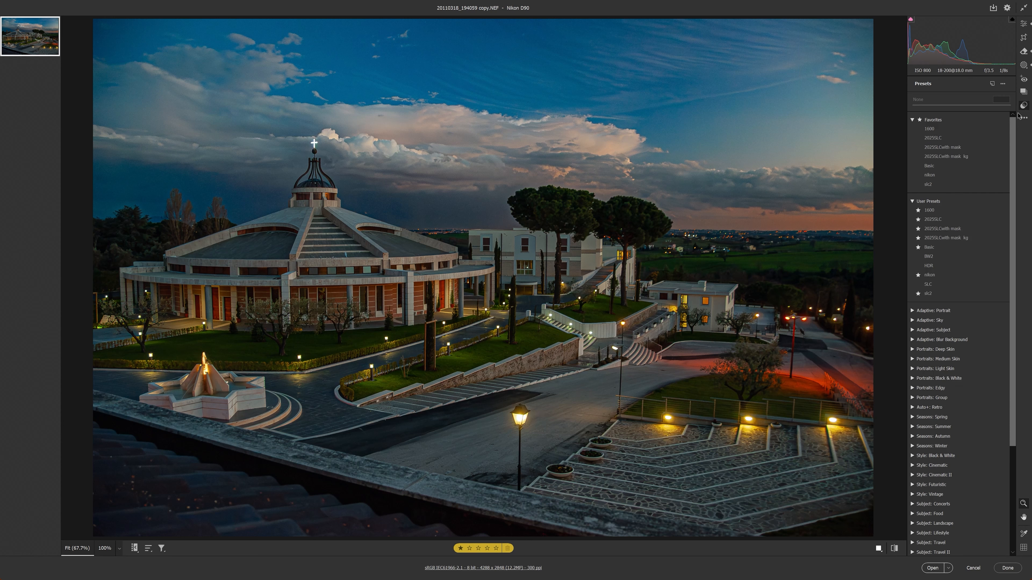
left_click(993, 84)
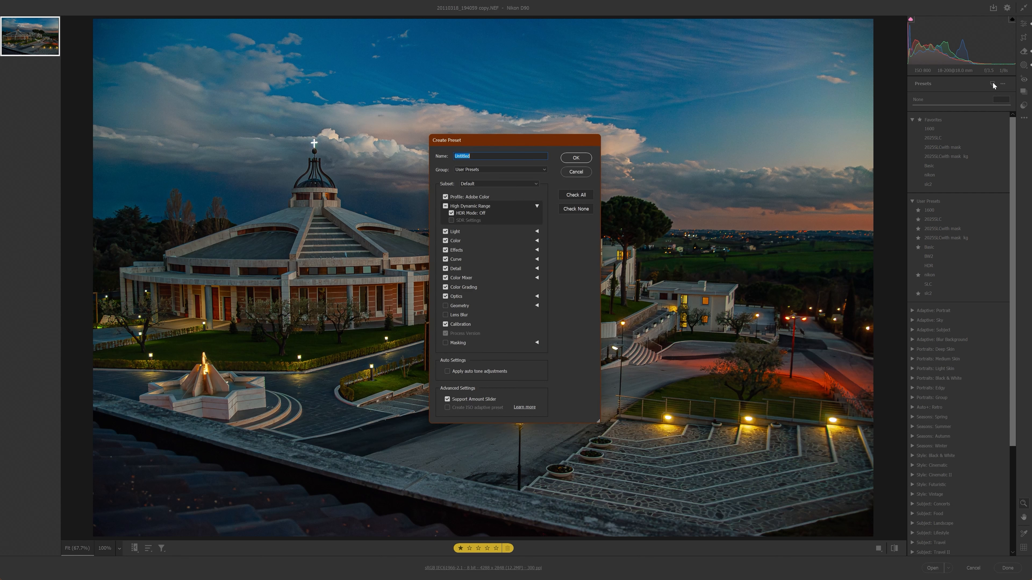
left_click(446, 343)
left_click(537, 342)
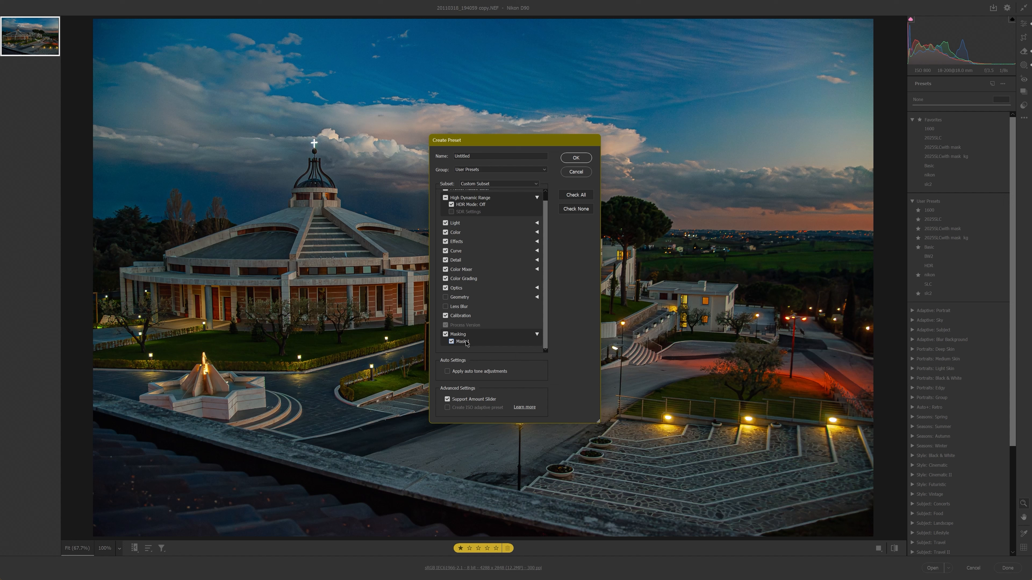
- Exclude every setting except Masking from the preset, including the profile, High Dynamic Range, light, color, effects, detail, optics and calibration
left_click(445, 316)
left_click(445, 288)
left_click(445, 278)
left_click(445, 269)
left_click(446, 250)
left_click(445, 241)
left_click(445, 233)
left_click(445, 223)
left_click(445, 261)
scroll(447, 260, "up", 1)
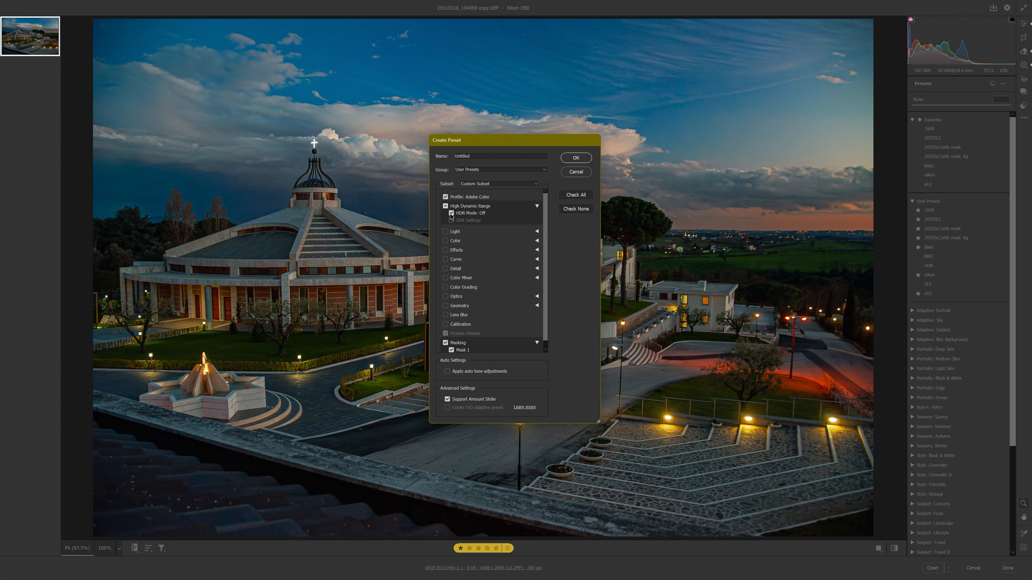
left_click(446, 206)
left_click(445, 197)
scroll(483, 309, "down", 1)
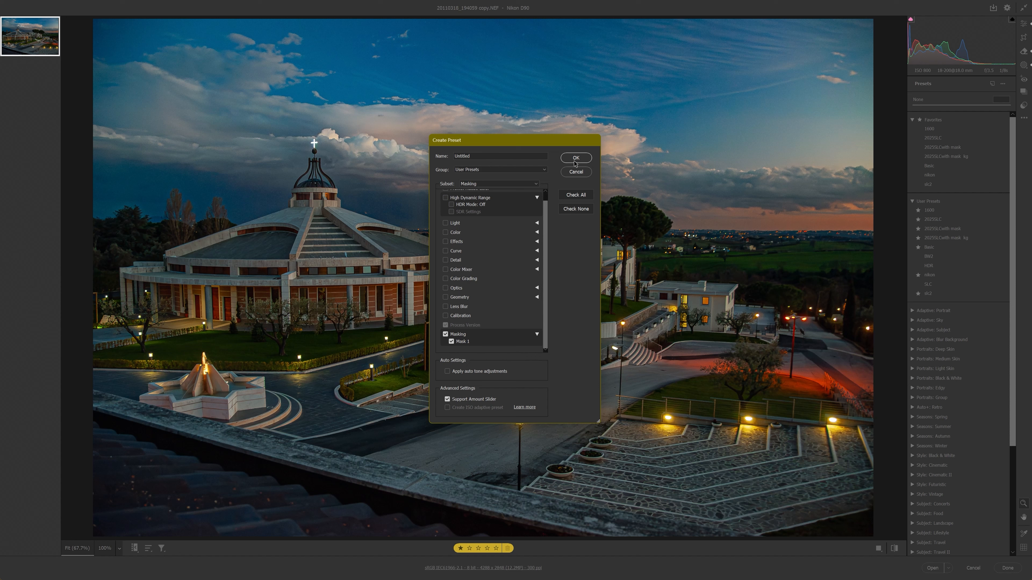
- Name the preset Process Sky, save it in the User Presets group, and mark it as a favorite
left_click(525, 155)
left_click_drag(523, 152, 447, 158)
type("Process Sky")
left_click(468, 171)
left_click(468, 176)
left_click(573, 160)
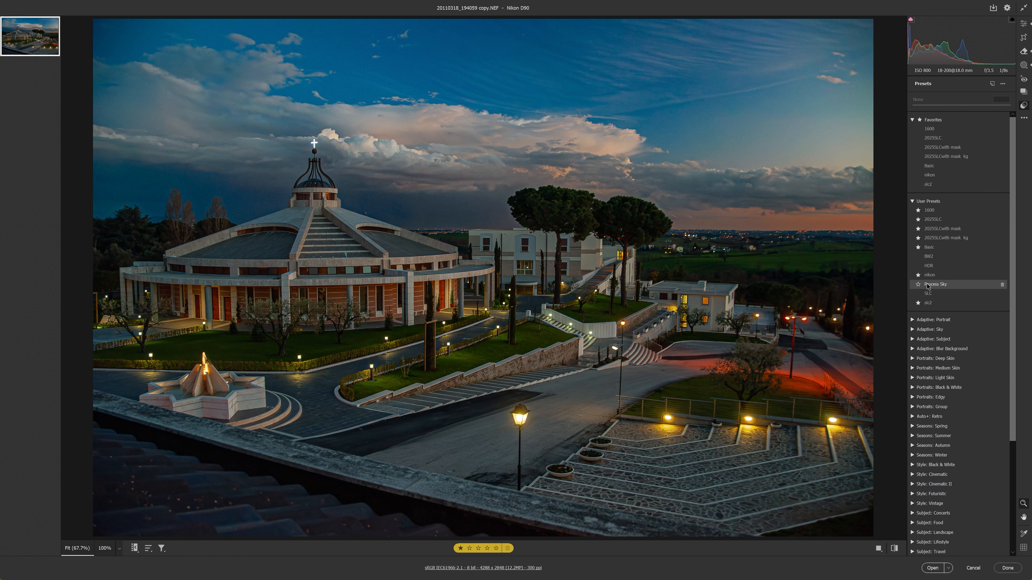
left_click(918, 285)
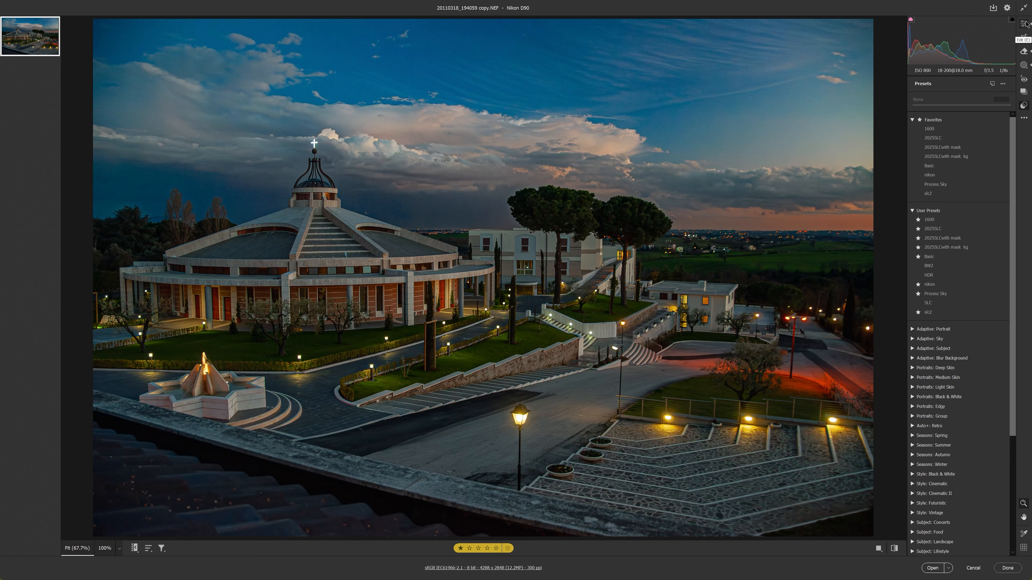
- Finish the church photo's edits and open the castle photo 20121021_144702.jpg from Bridge in Camera Raw
left_click(1024, 24)
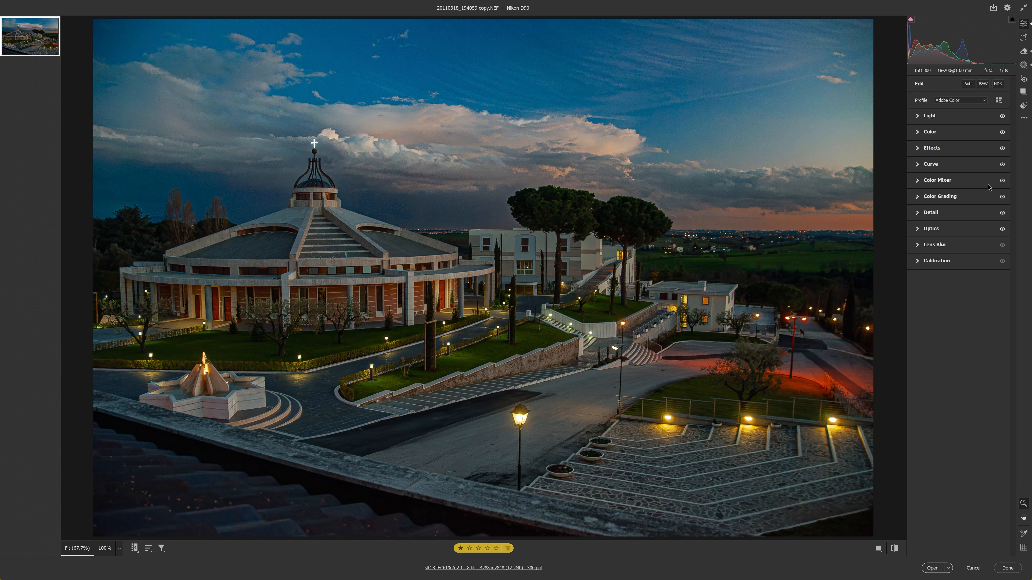
left_click(1009, 569)
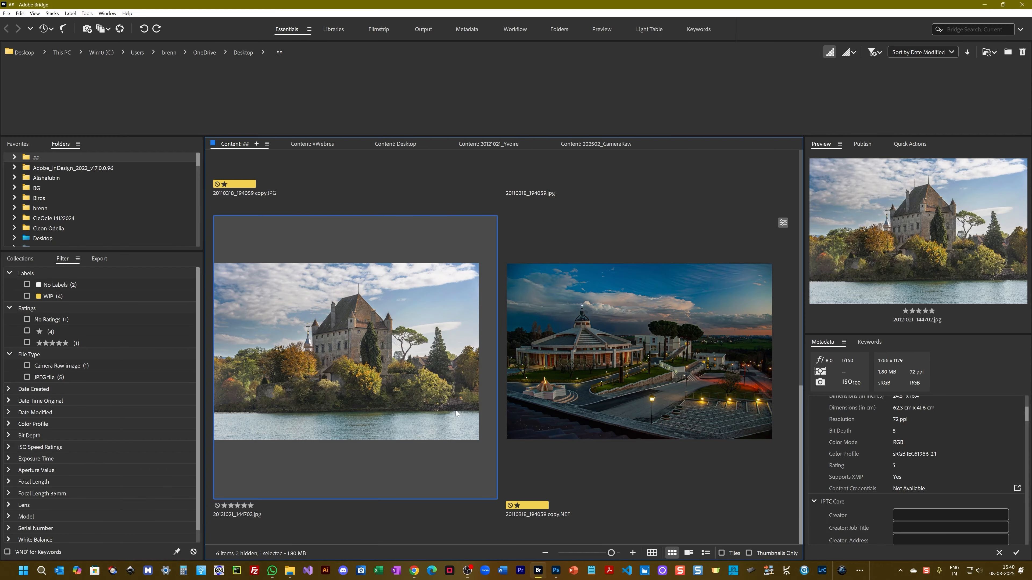
right_click(458, 409)
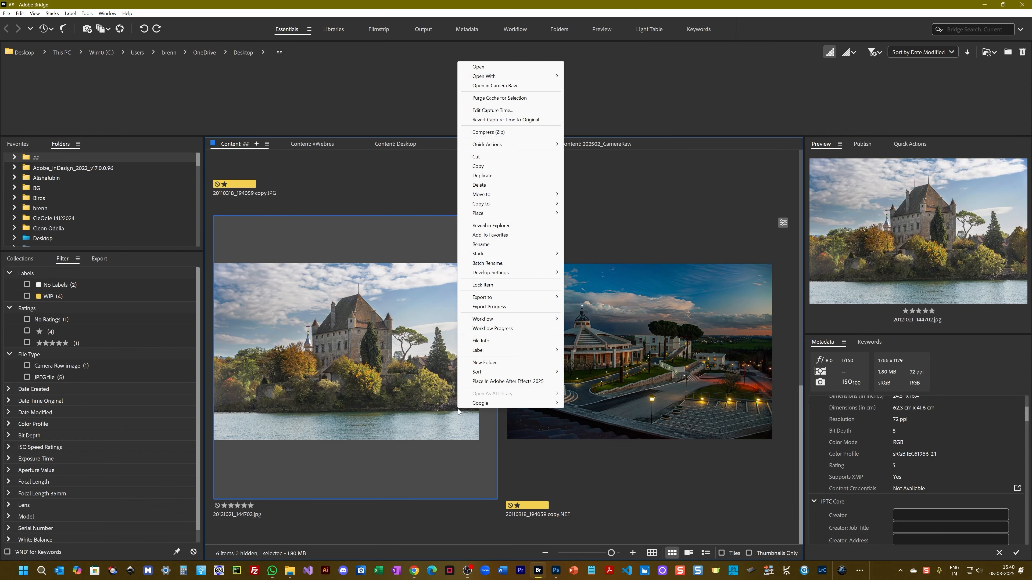
left_click(515, 86)
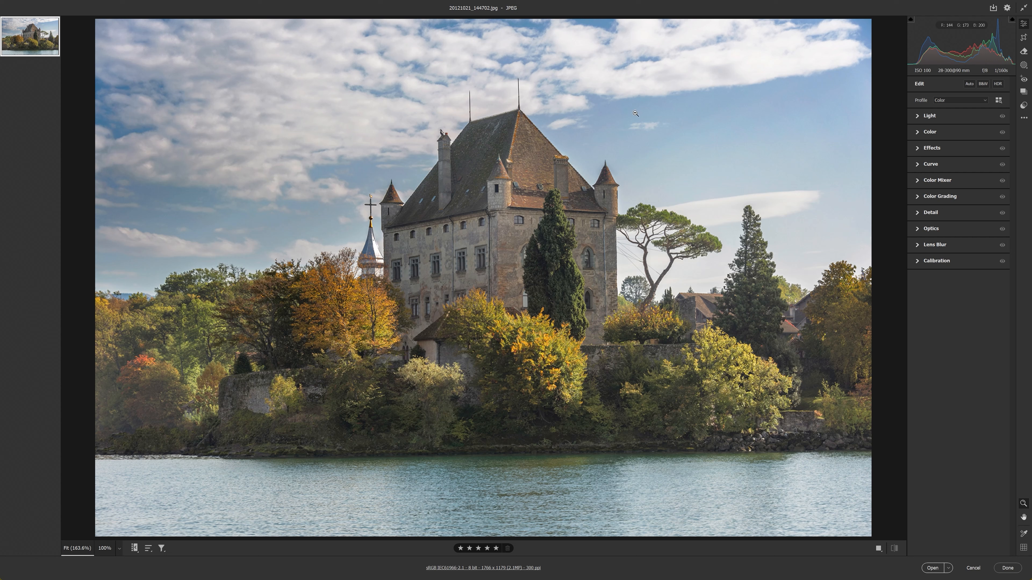
- Apply the Process Sky preset to the castle photo and check its sky mask by switching the overlay on and off
left_click(1024, 106)
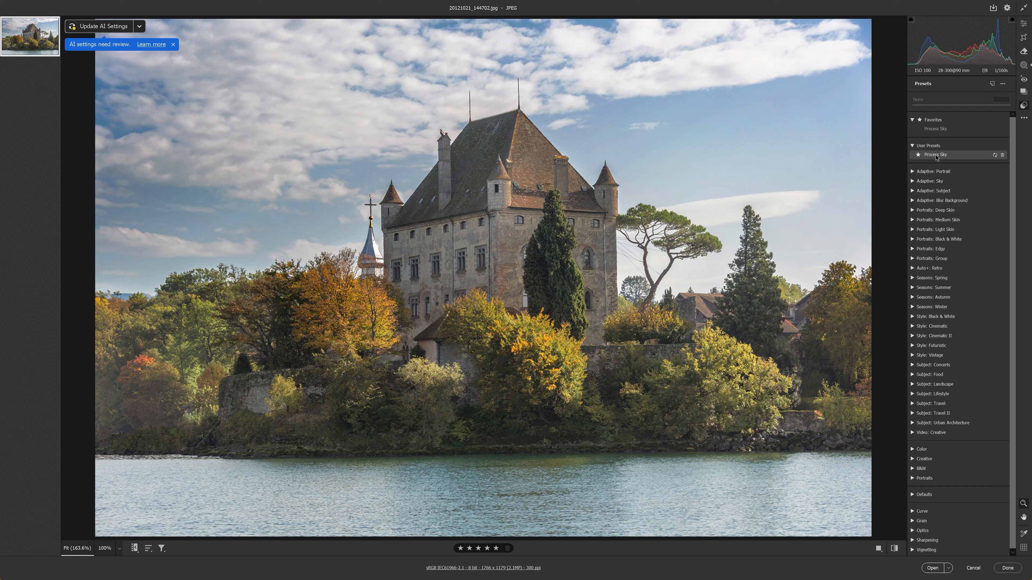
left_click(935, 155)
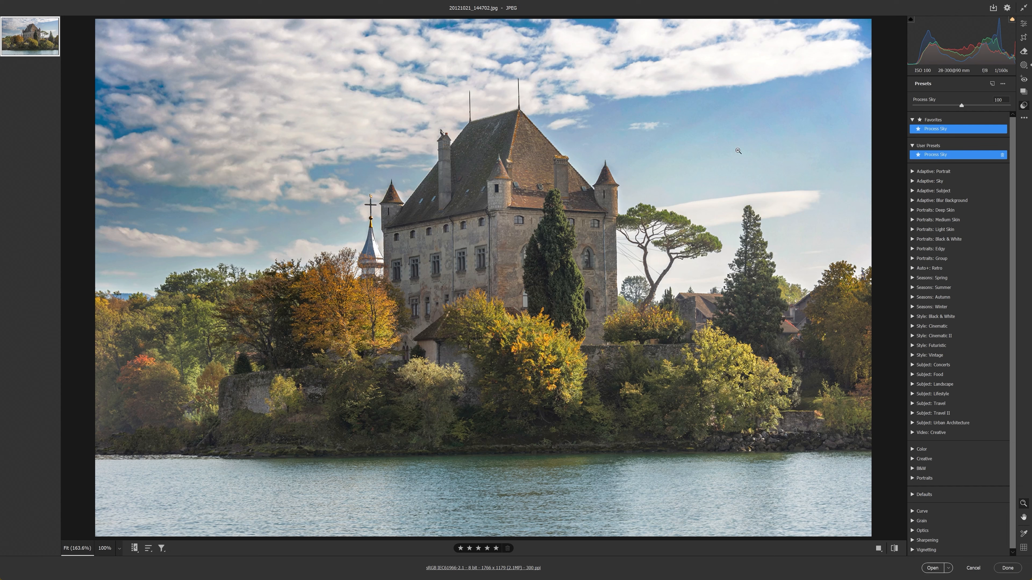
left_click(1024, 66)
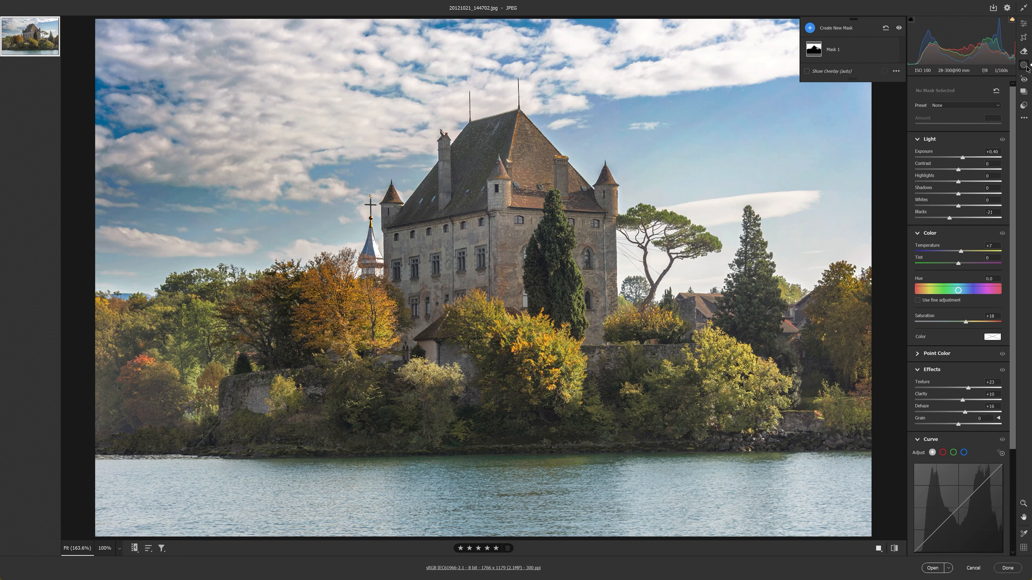
left_click(831, 51)
left_click(830, 65)
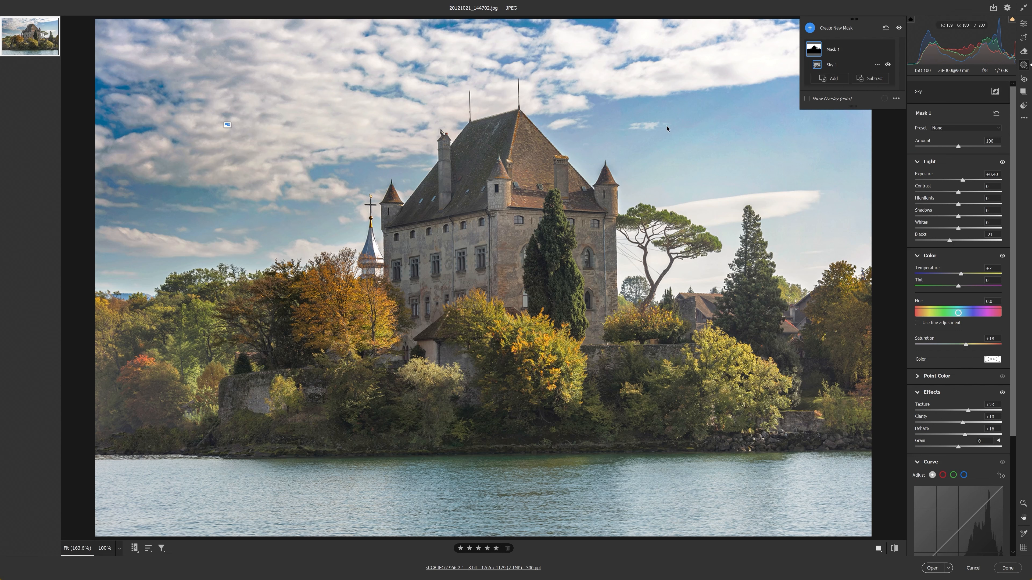
left_click(817, 101)
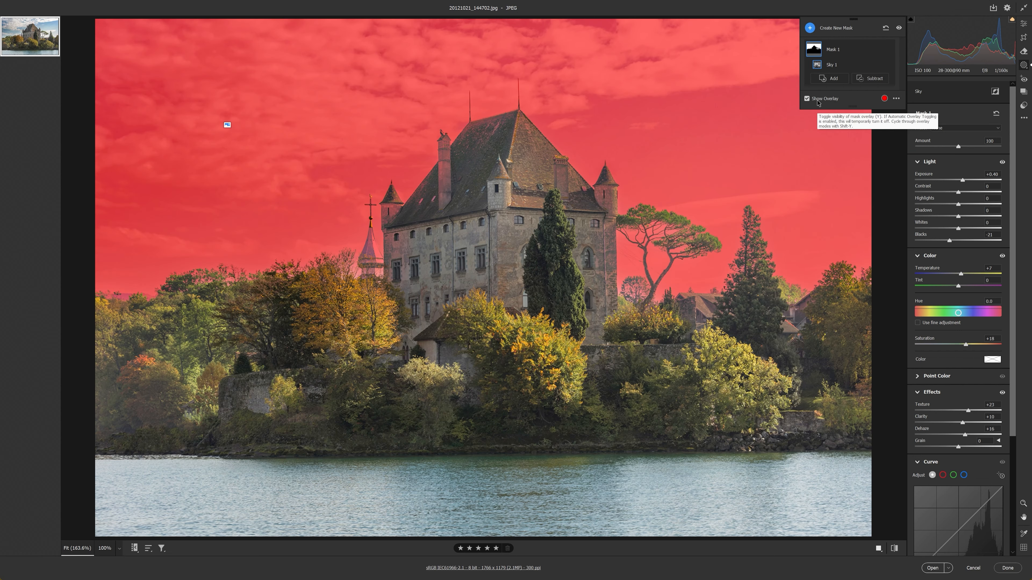
left_click(817, 100)
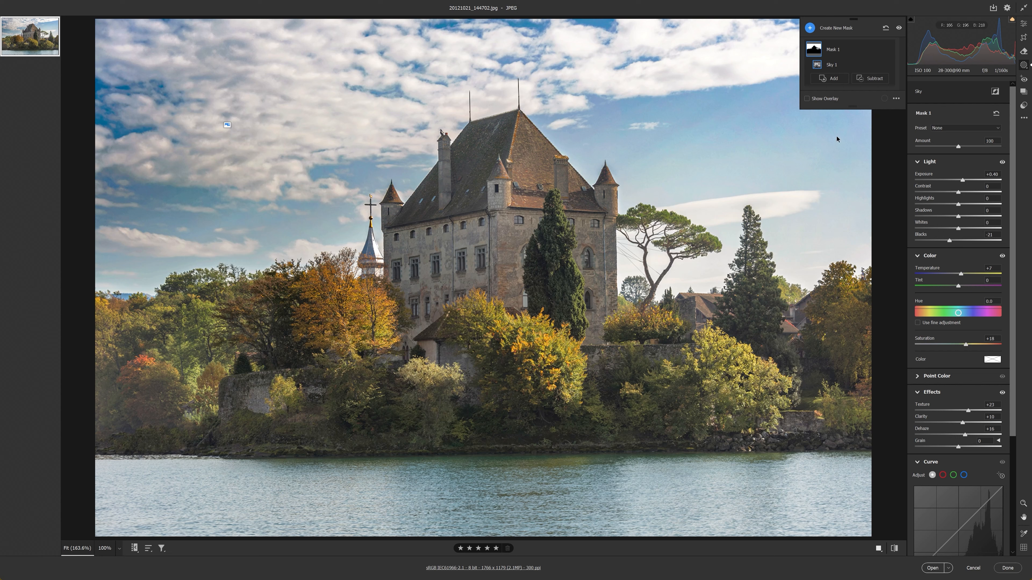
- Adjust the castle photo's sky mask to clarity +16, blacks -39 and exposure +0.05
scroll(961, 239, "down", 1)
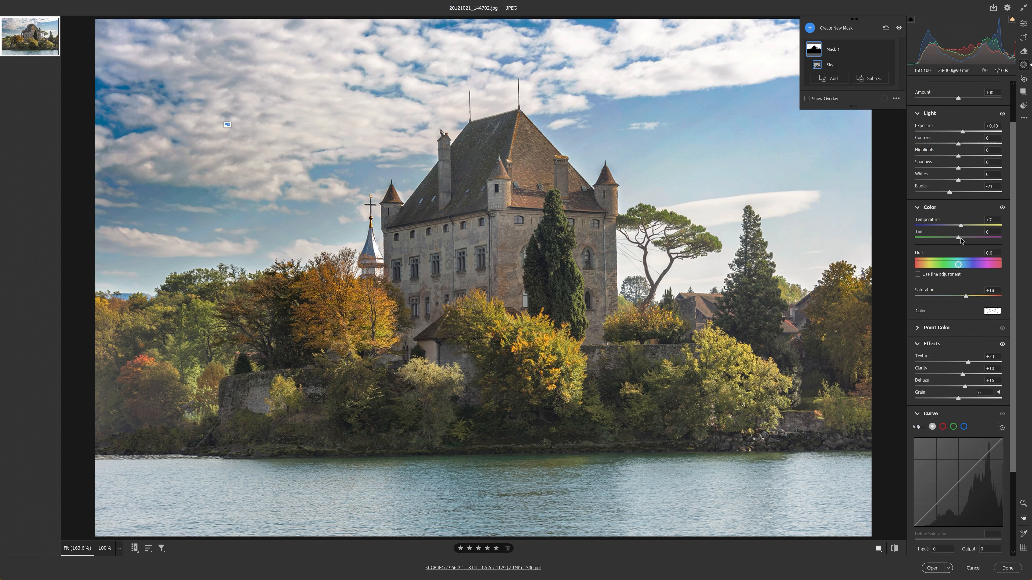
scroll(961, 242, "down", 1)
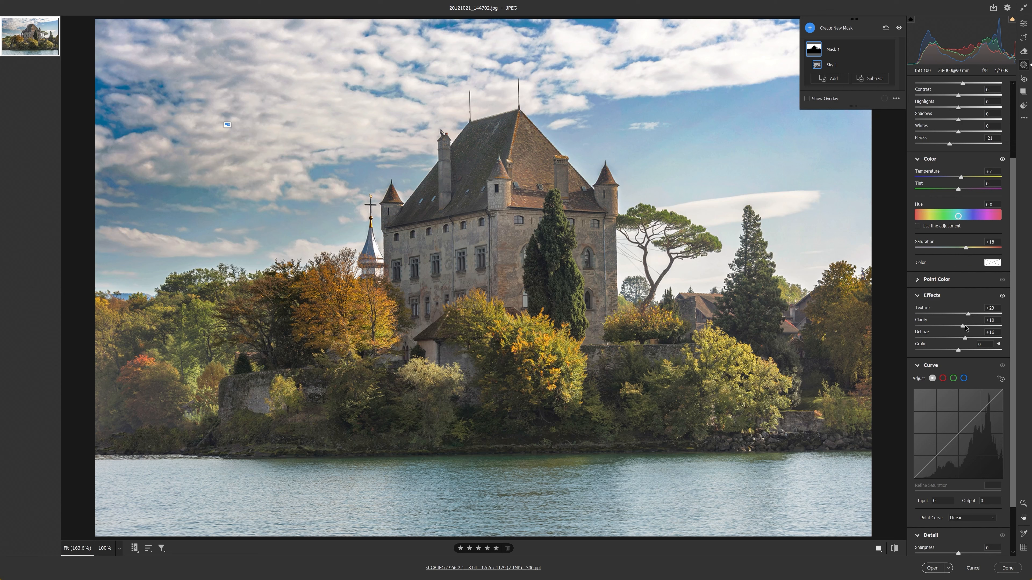
left_click_drag(965, 328, 968, 329)
left_click_drag(949, 143, 941, 144)
scroll(952, 140, "up", 2)
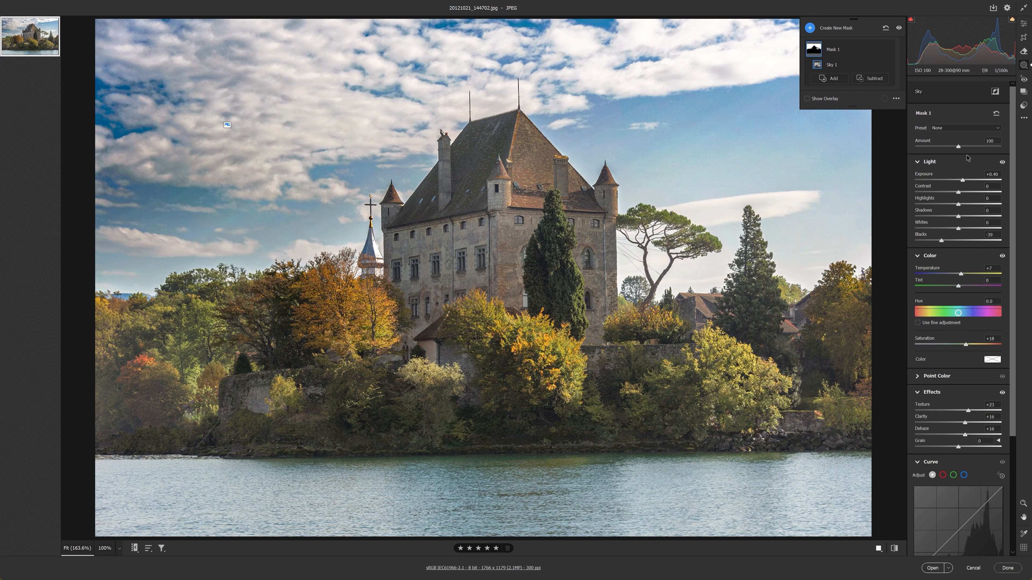
left_click_drag(962, 180, 960, 182)
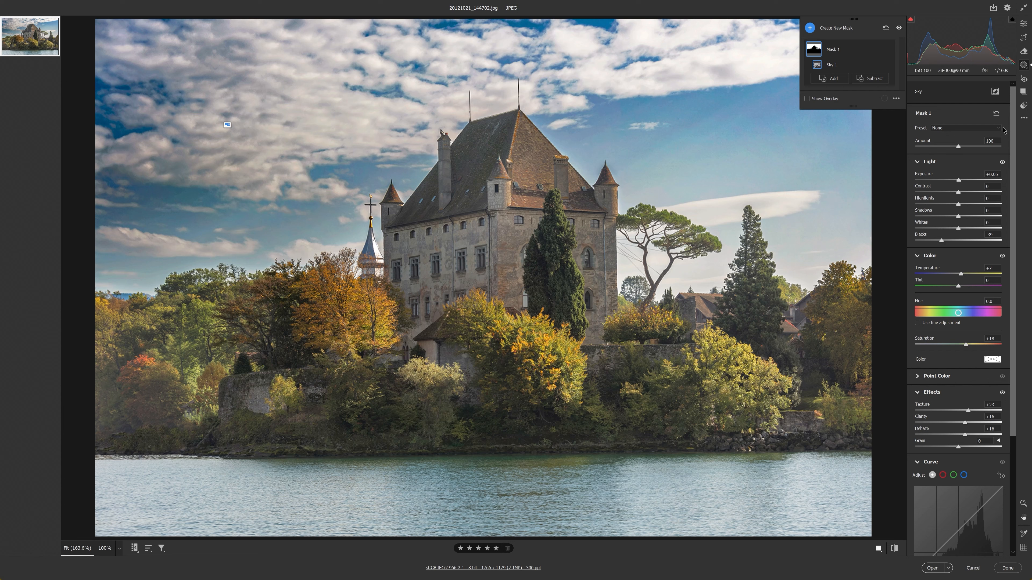
- Try out several Seasons: Summer presets on the castle photo, including SM01, SM04, SM09 and SM11
left_click(1023, 118)
left_click(1023, 106)
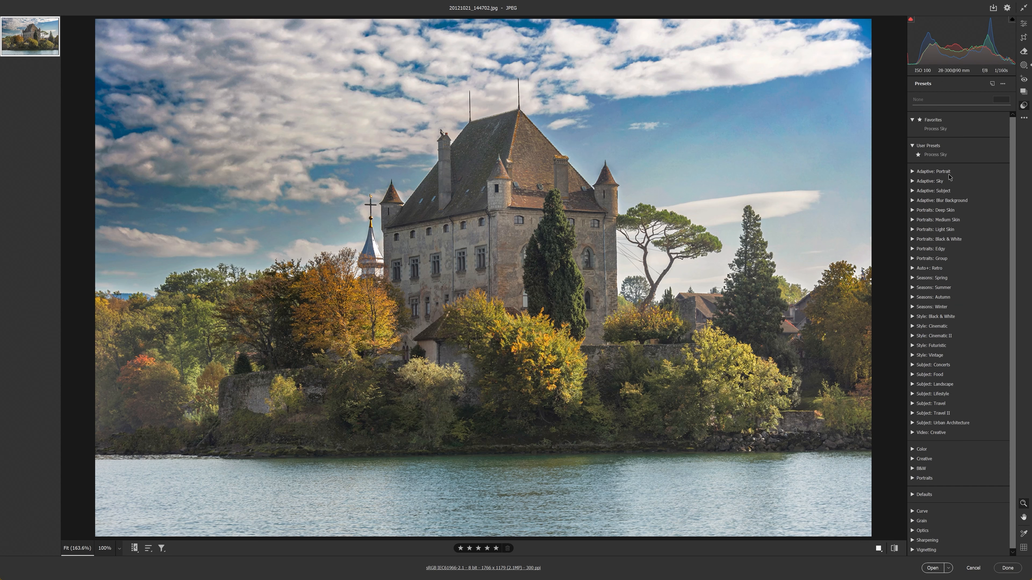
scroll(956, 337, "down", 1)
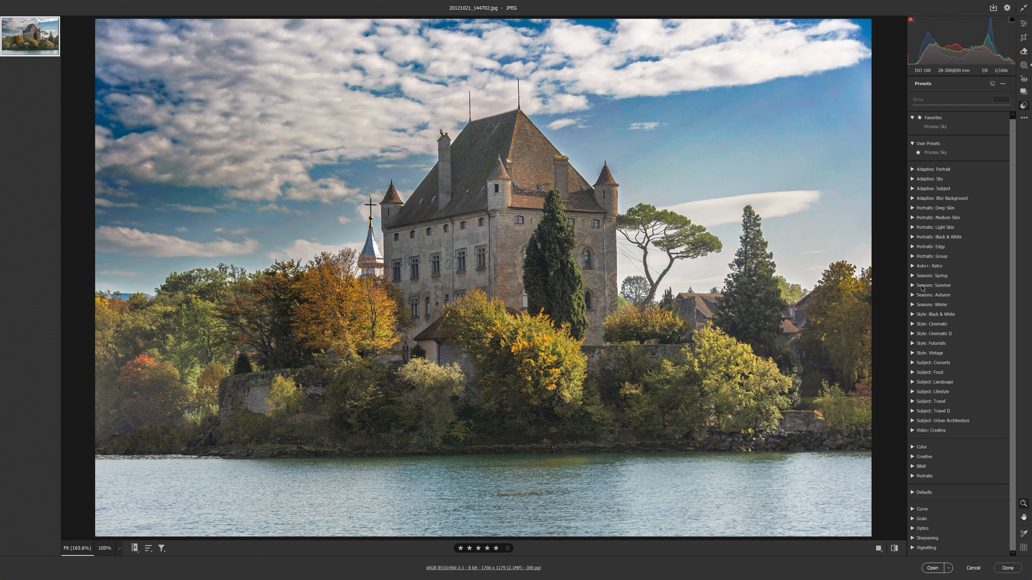
left_click(913, 286)
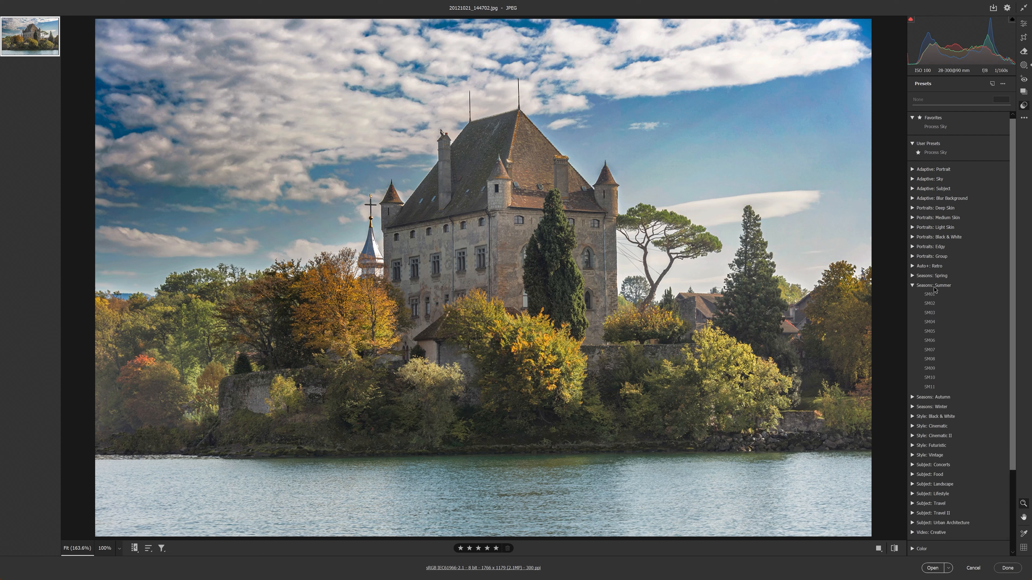
left_click(934, 295)
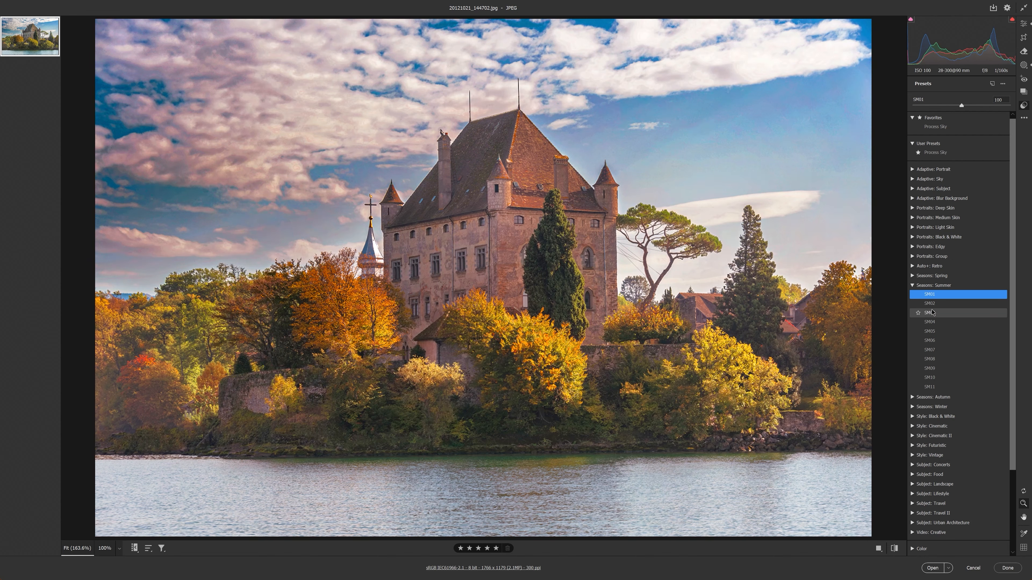
left_click(933, 313)
left_click(932, 321)
left_click(935, 331)
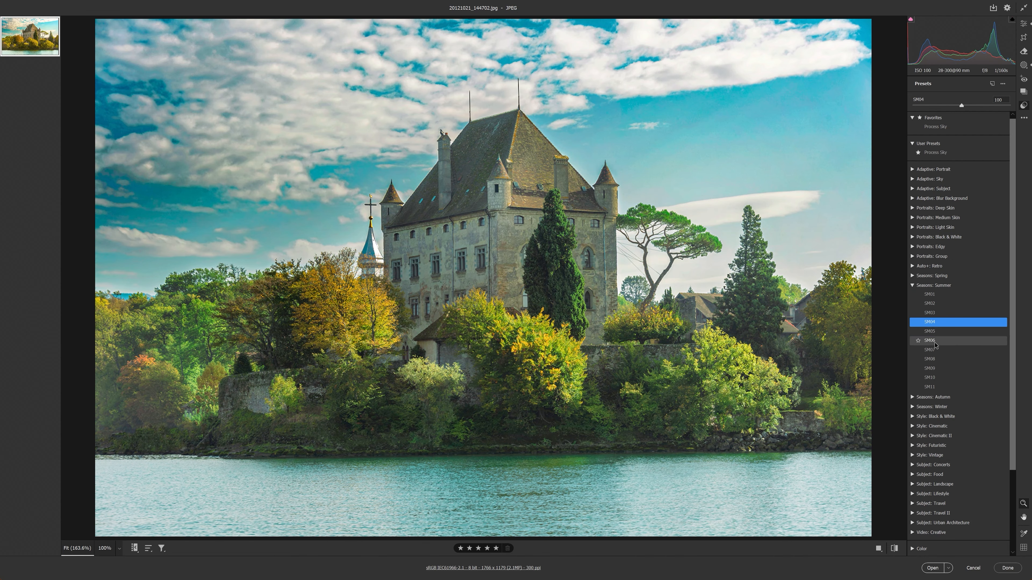
left_click(933, 341)
left_click(932, 359)
left_click(932, 368)
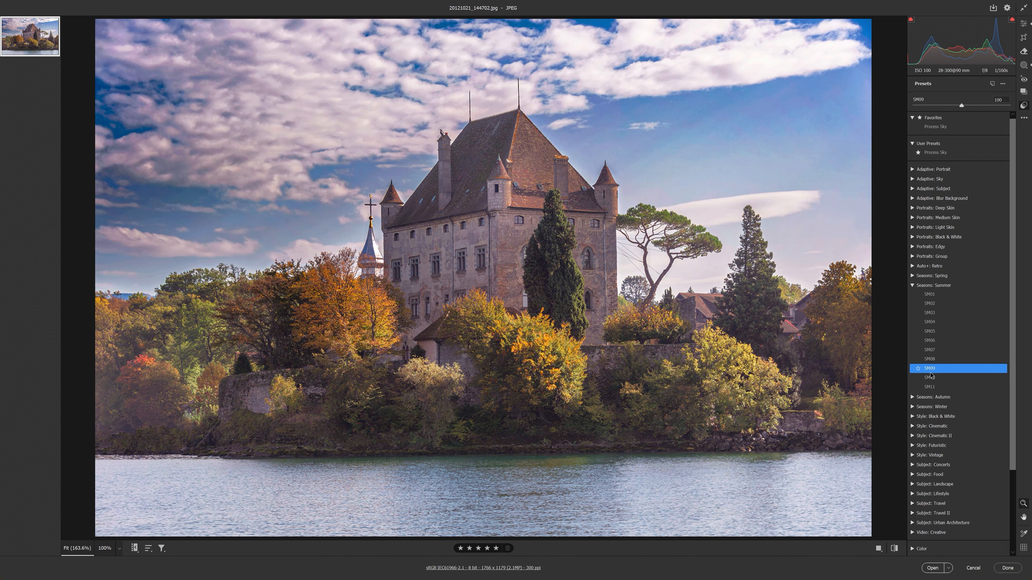
left_click(931, 388)
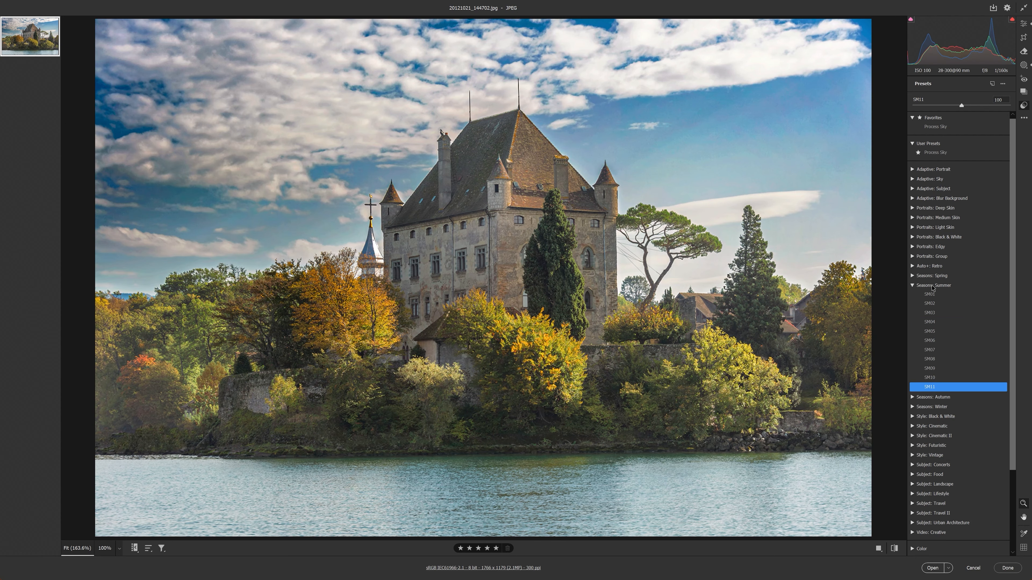
left_click(933, 287)
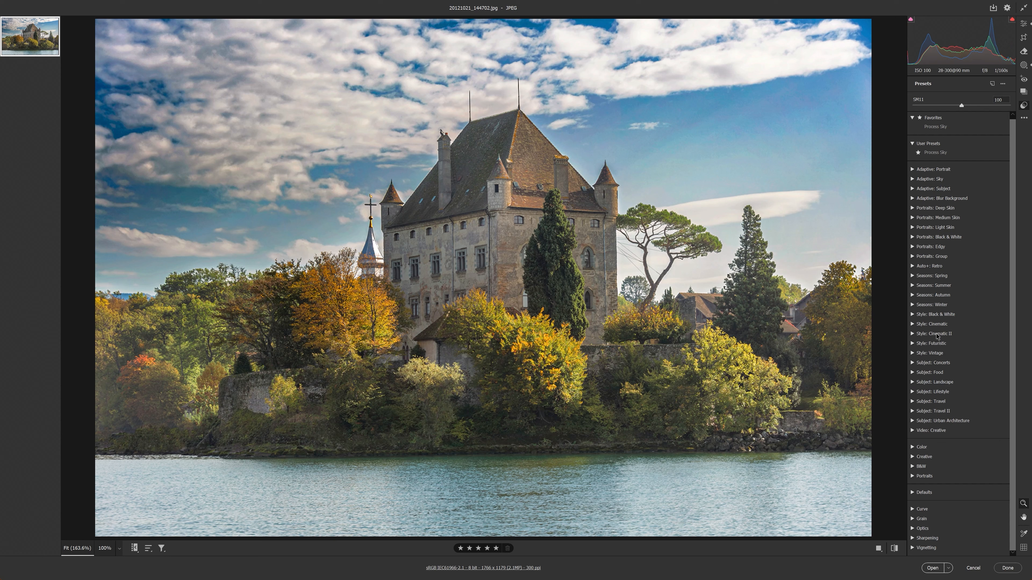
- Try out the Style: Cinematic II presets CN11, CN12 and CN15 on the castle photo
left_click(912, 334)
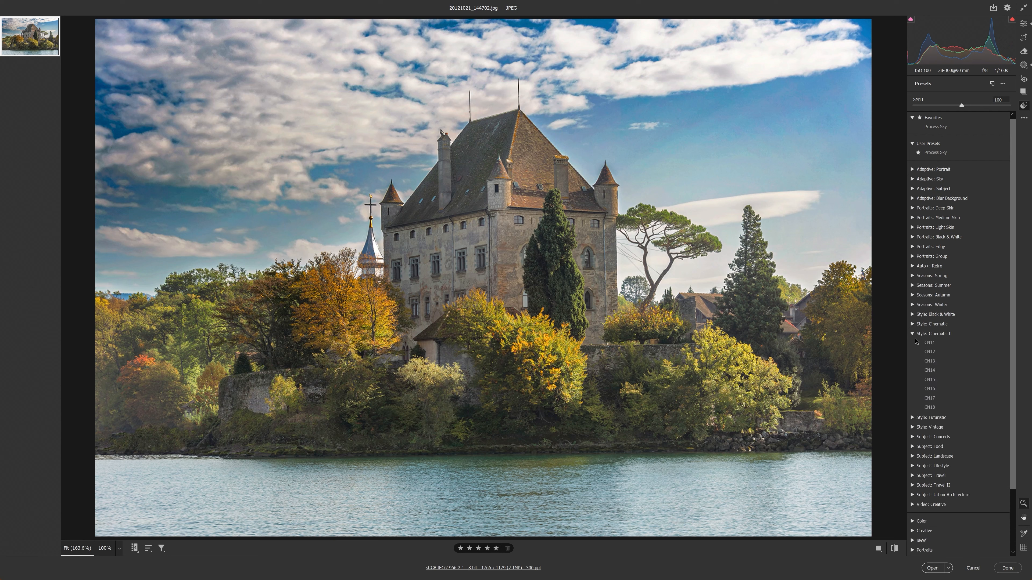
left_click(930, 343)
left_click(931, 352)
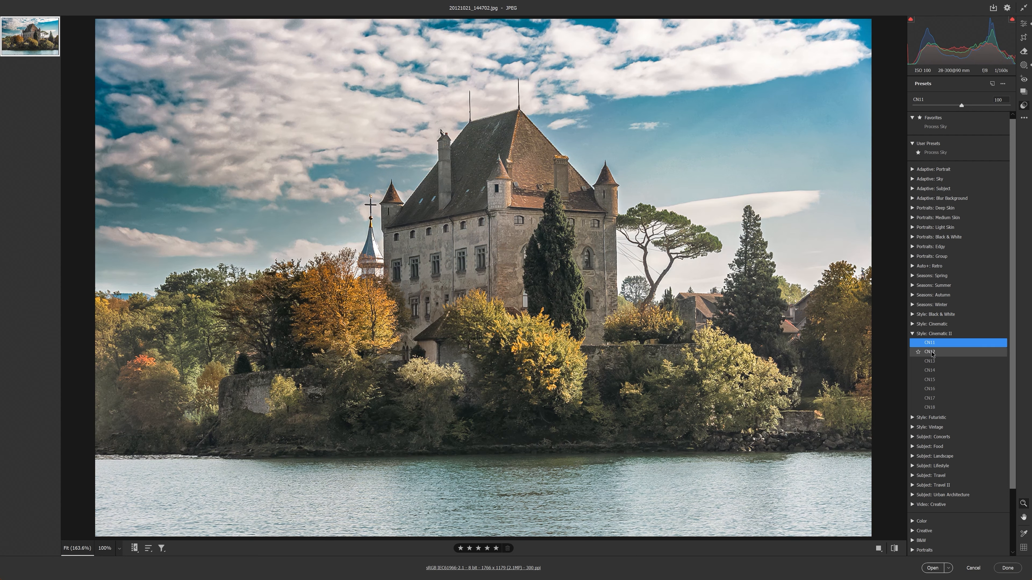
left_click(931, 380)
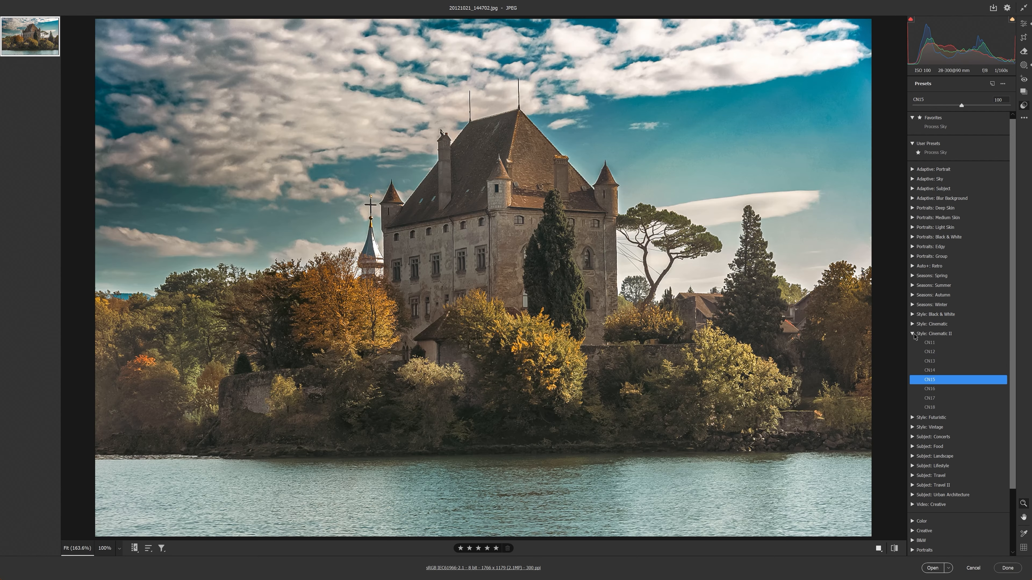
left_click(913, 333)
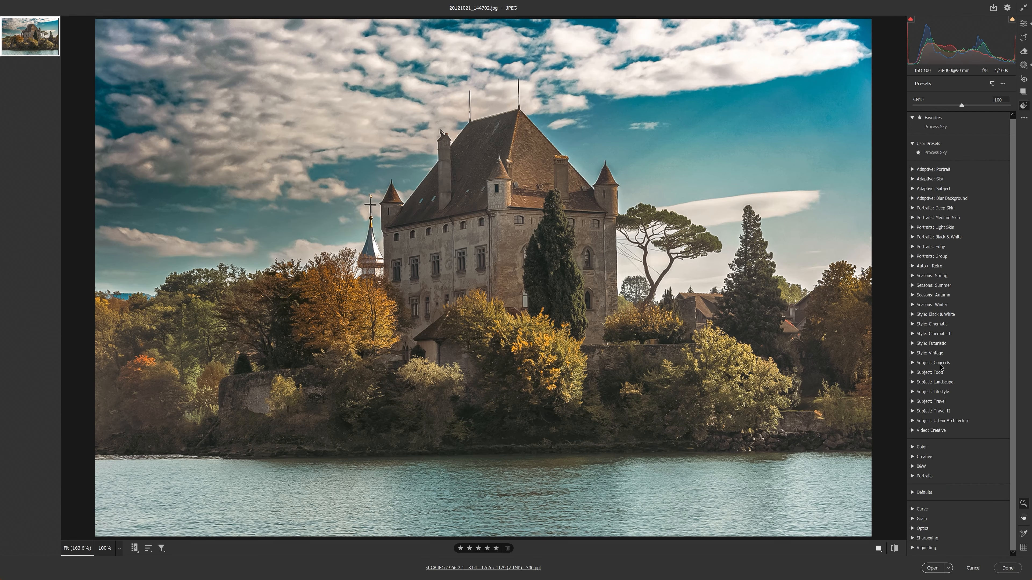
- Compare the Subject: Landscape presets LN01 and LN02 on the castle photo, and apply LN05
left_click(940, 383)
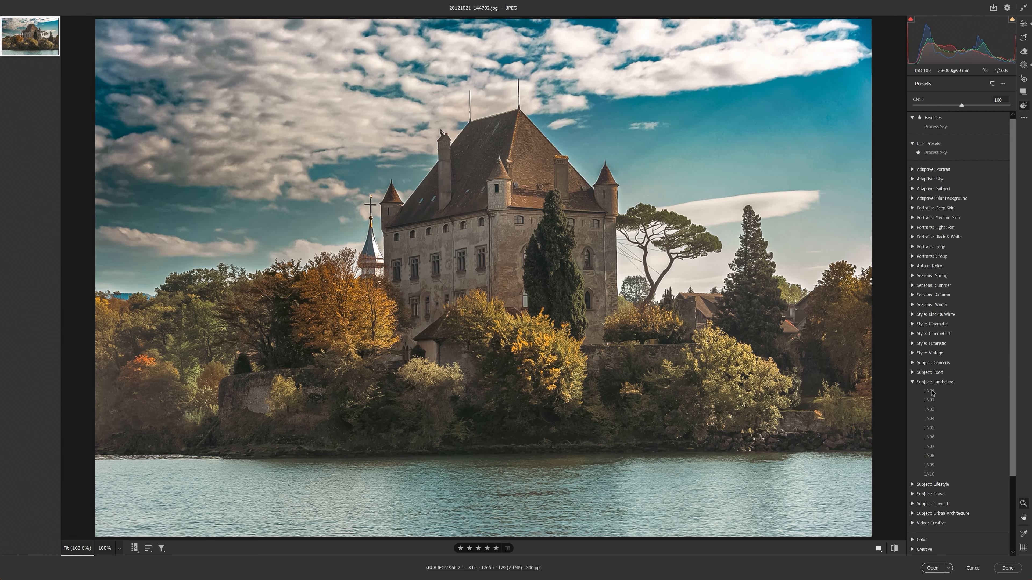
left_click(930, 392)
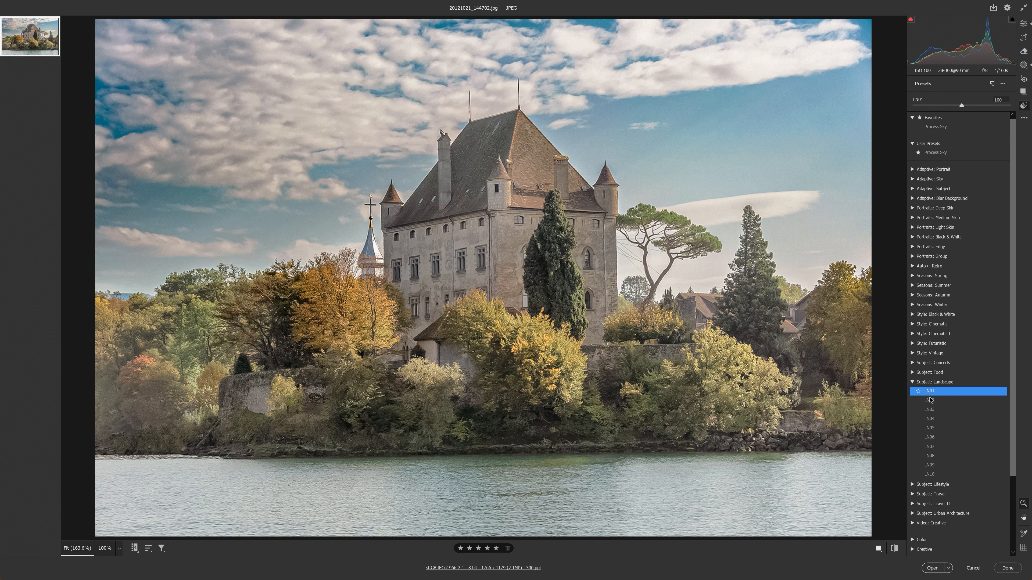
left_click(930, 400)
left_click(930, 428)
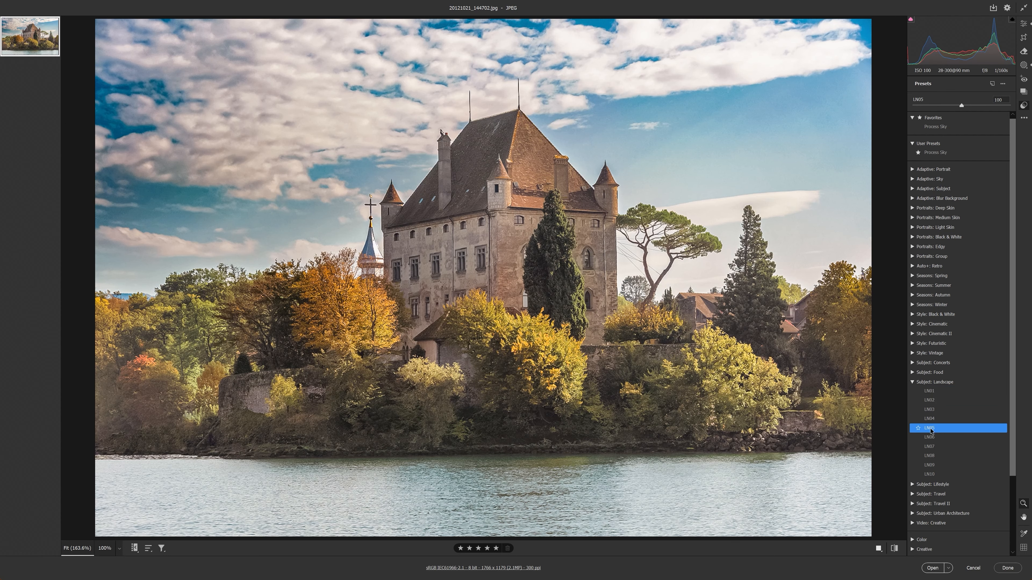
left_click(929, 429)
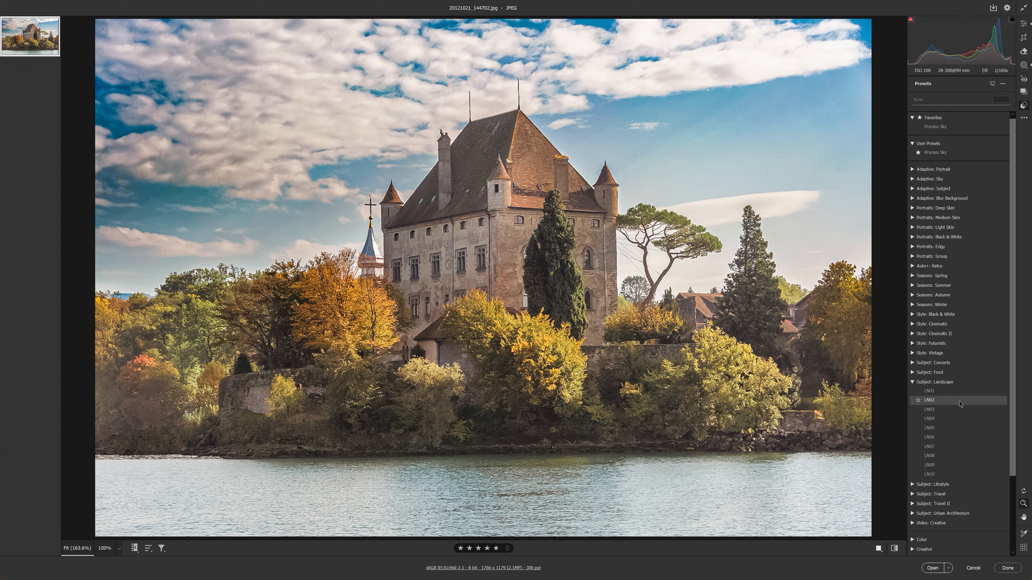
- Examine the Light, Color, Effects and Curve settings that the landscape preset applied to the castle photo
left_click(1024, 24)
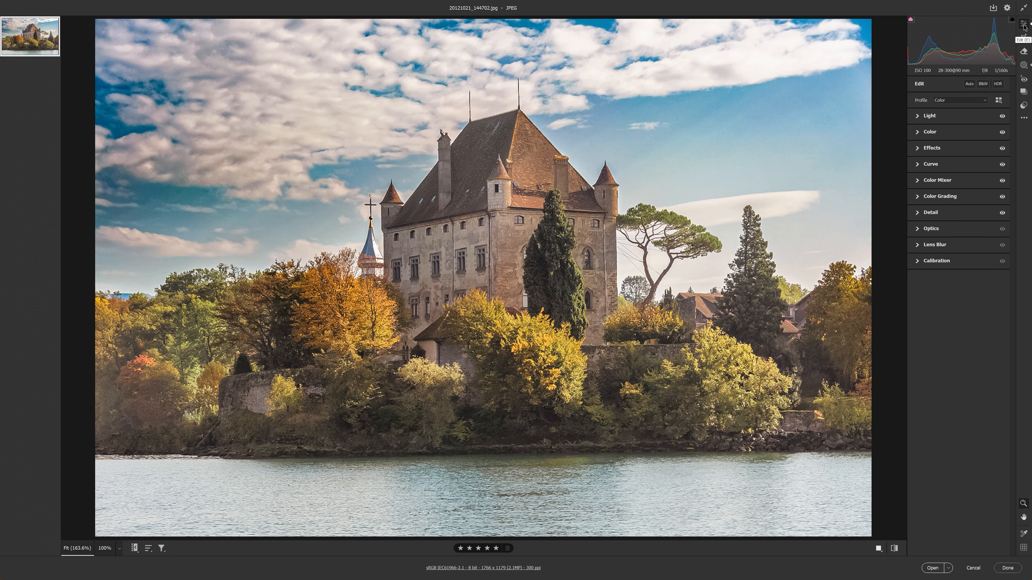
left_click(923, 119)
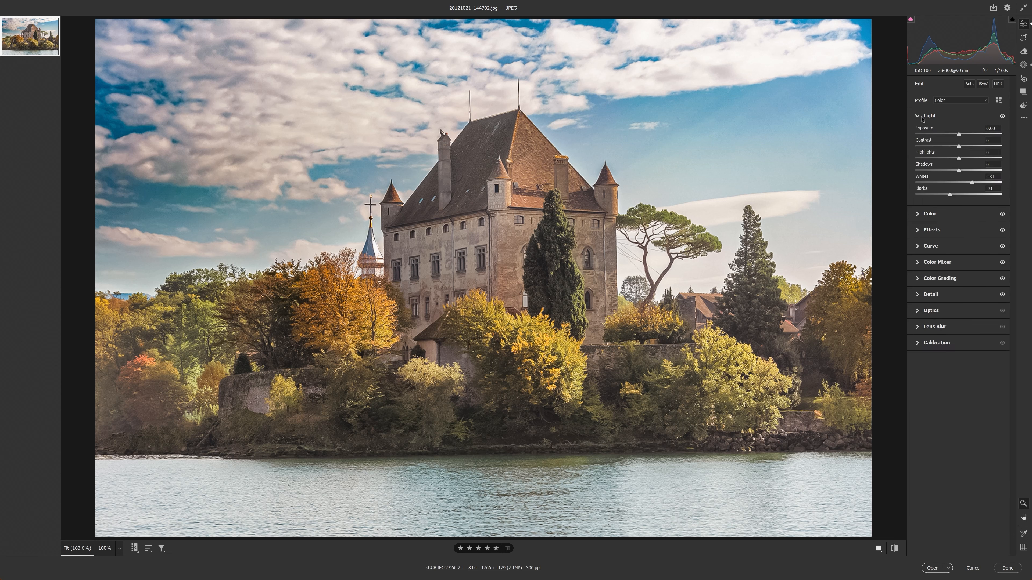
left_click(920, 217)
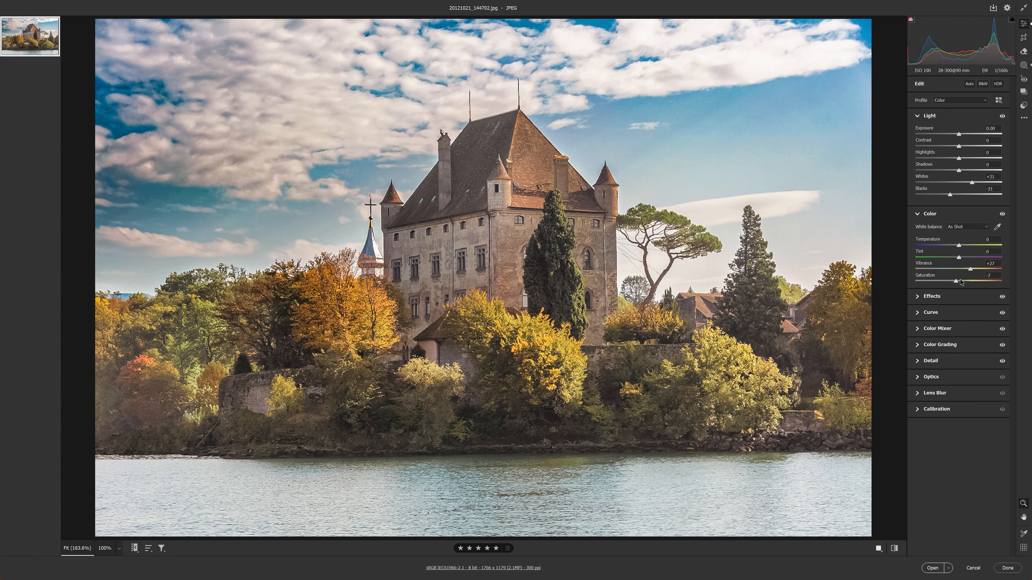
left_click(923, 296)
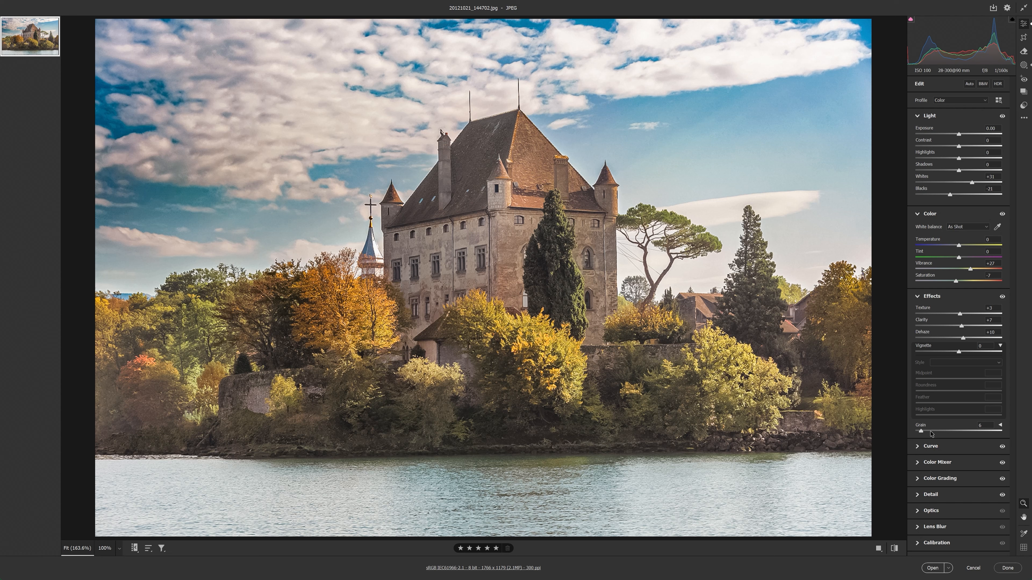
left_click(923, 447)
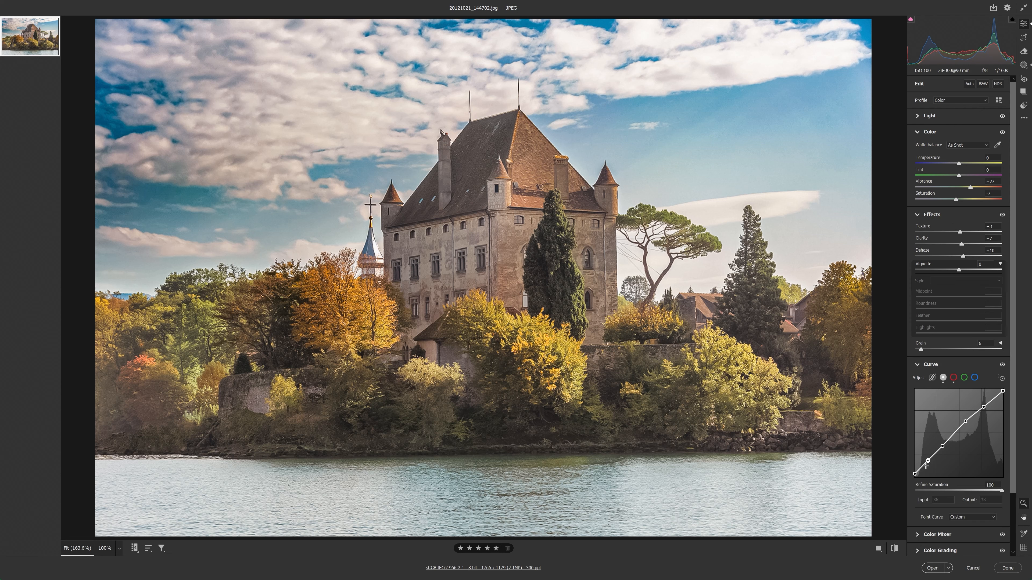
- Check the Color Mixer saturation values set by the landscape preset, and finish the castle photo, keeping its edits
scroll(969, 452, "down", 3)
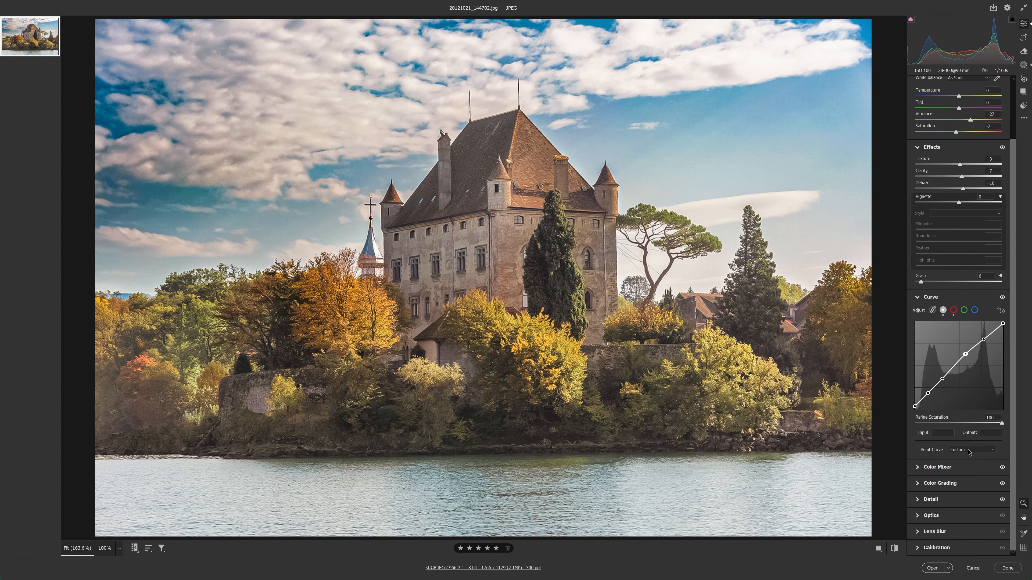
left_click(941, 467)
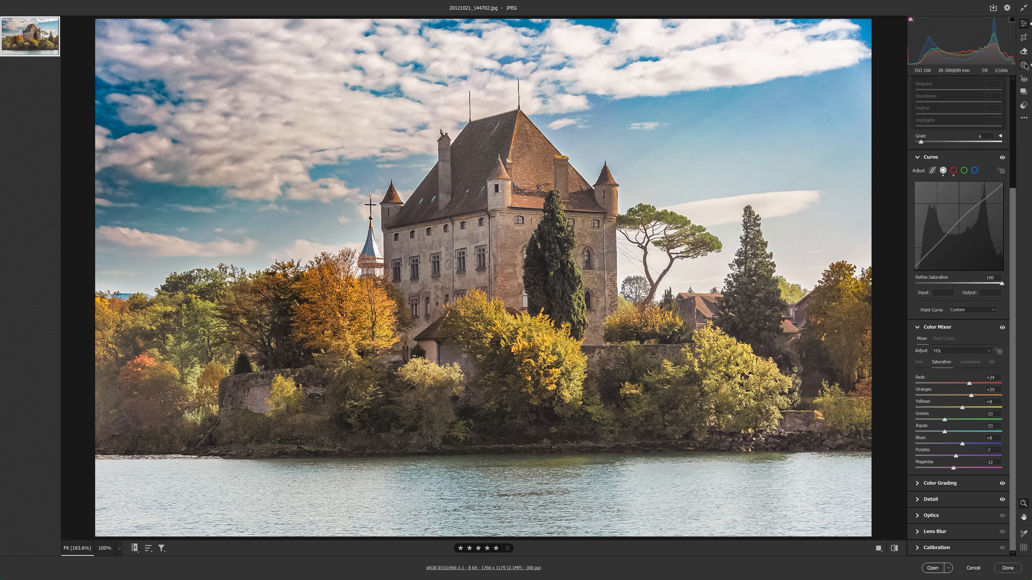
left_click(1024, 107)
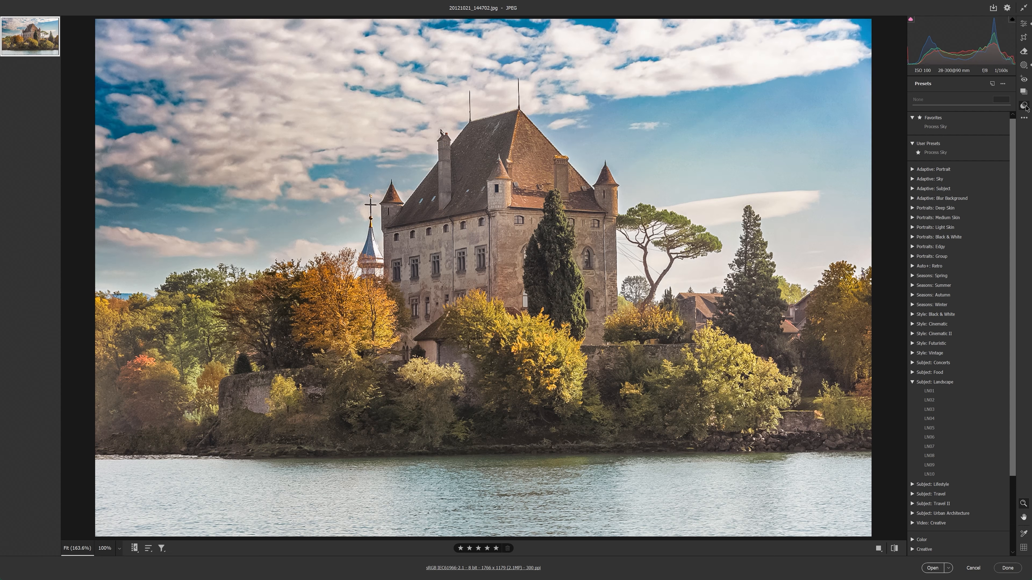
left_click(1024, 118)
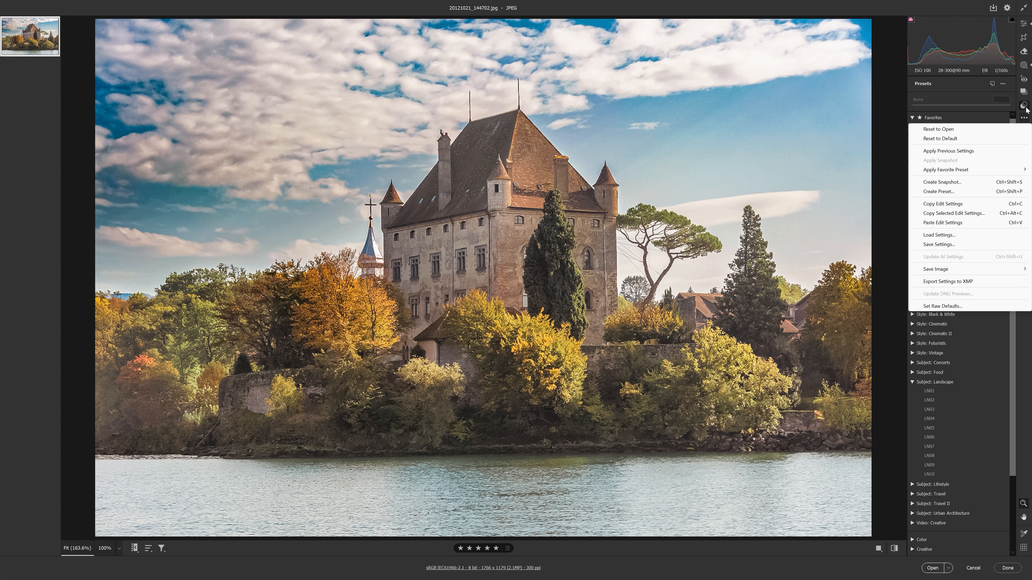
left_click(1025, 26)
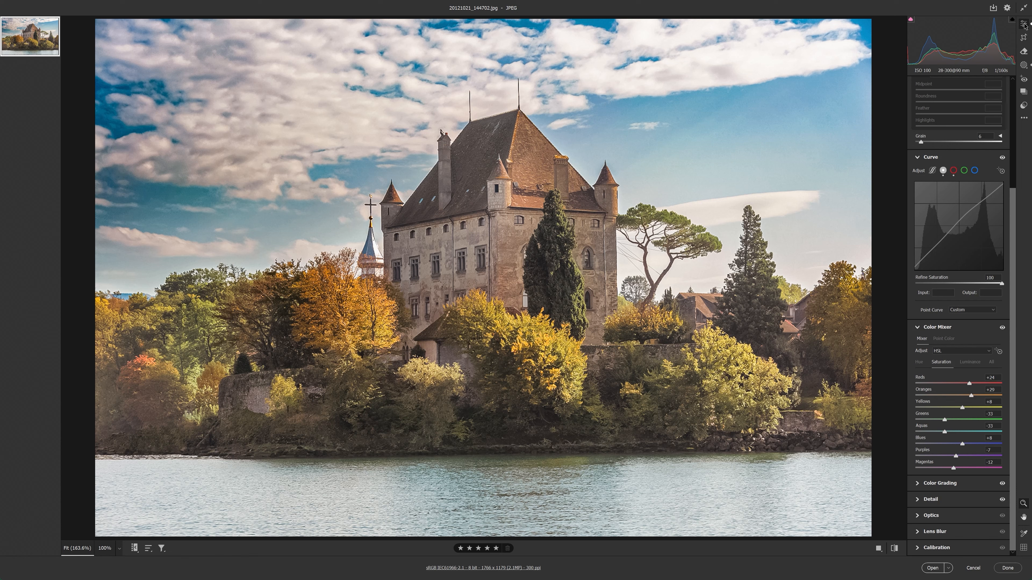
left_click(1008, 568)
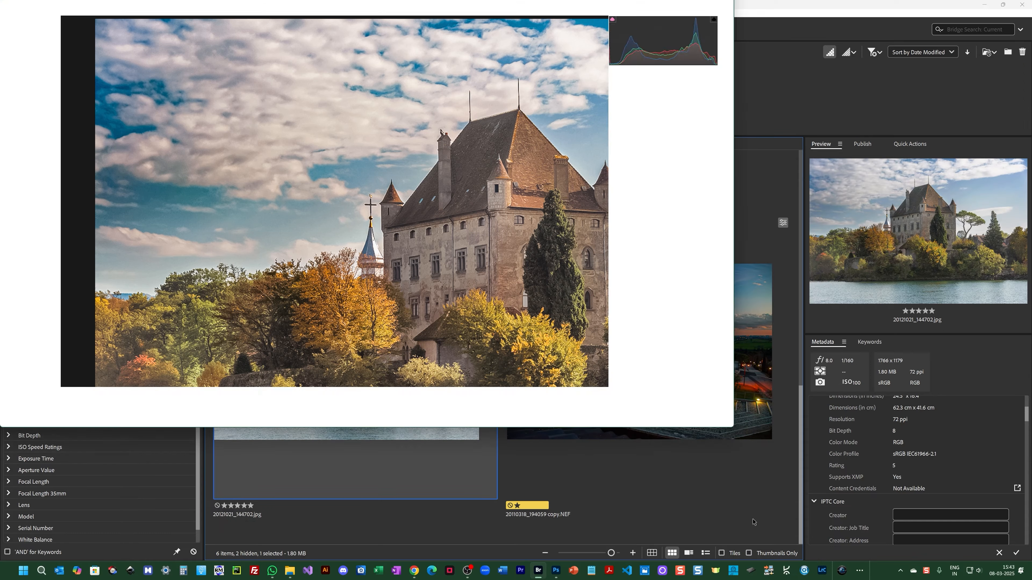
- Open 20110318_194059 copy.NEF in Camera Raw and reset it to its default settings
right_click(654, 396)
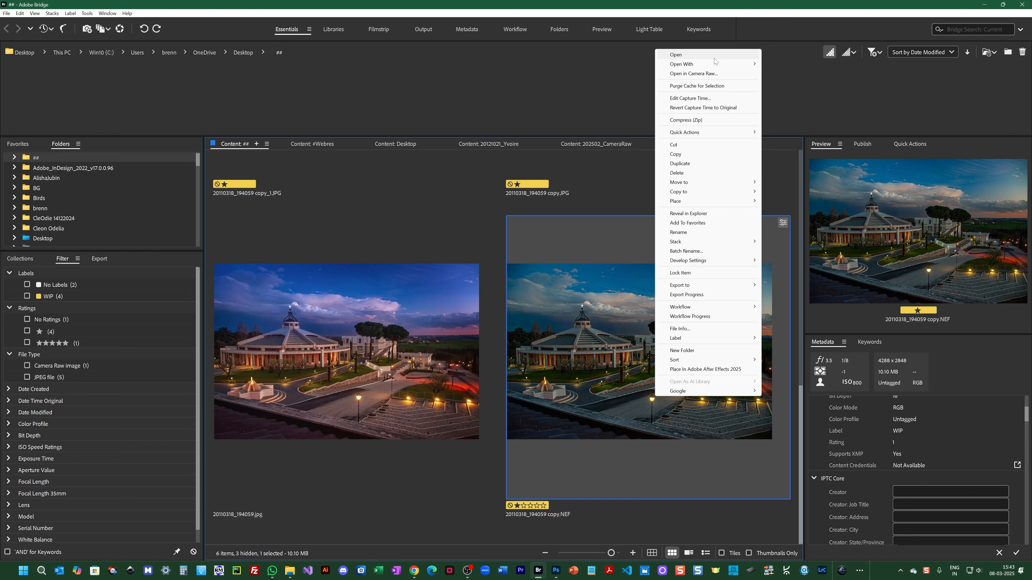
left_click(718, 72)
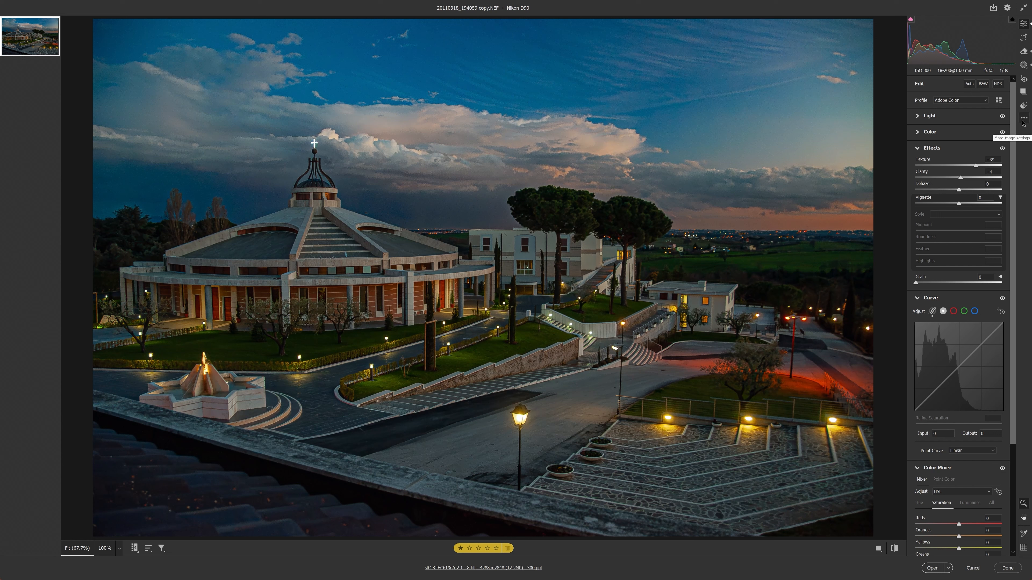
left_click(1023, 91)
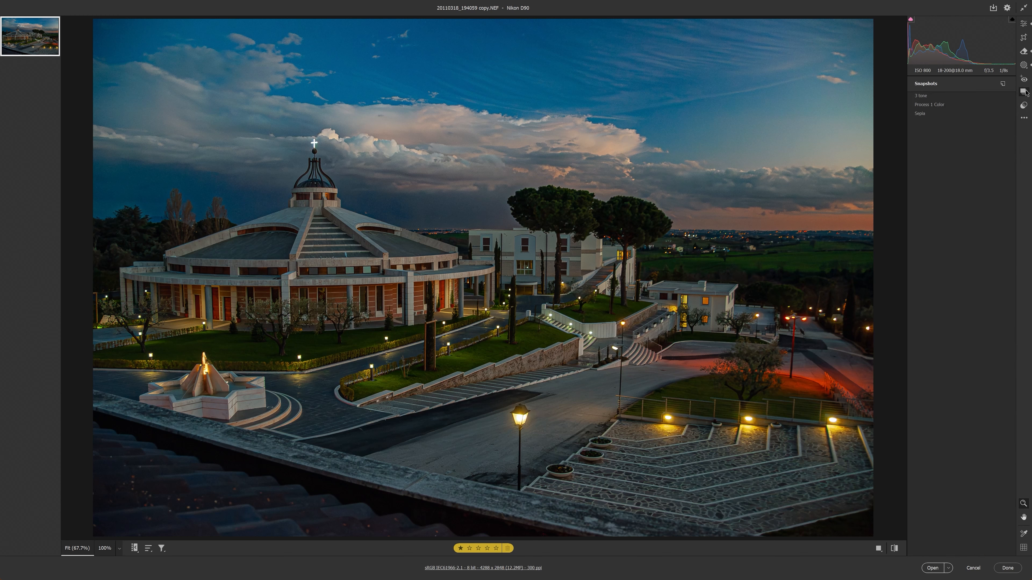
left_click(1024, 118)
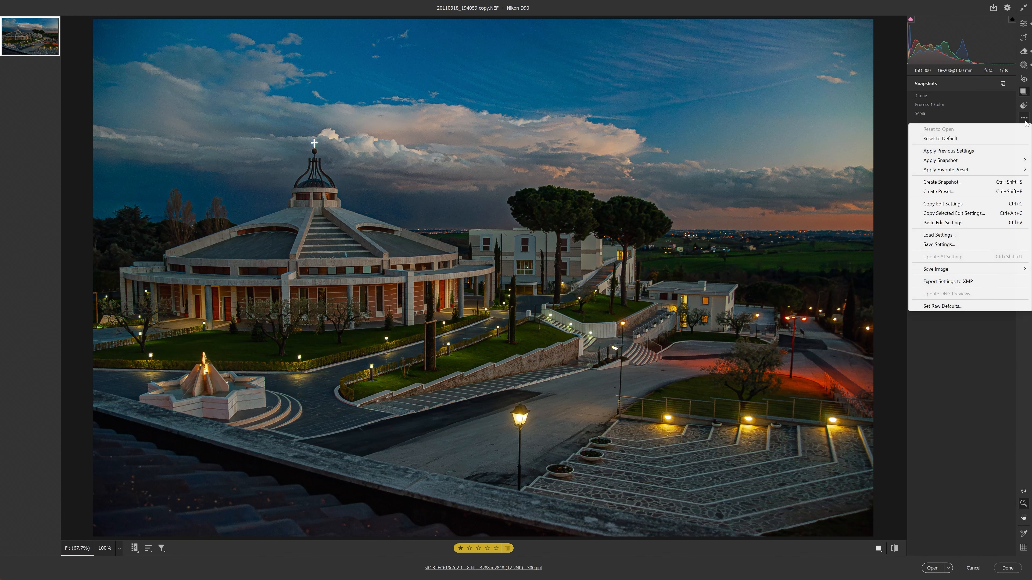
left_click(940, 139)
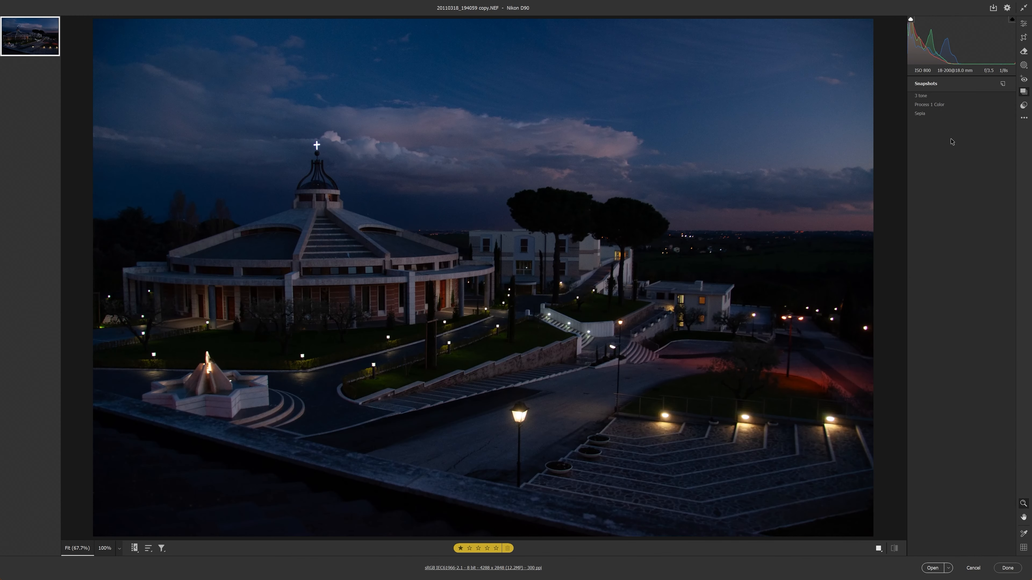
left_click(954, 106)
- Enable chromatic aberration removal and lens profile corrections in the Optics settings for the night photo
left_click(1025, 24)
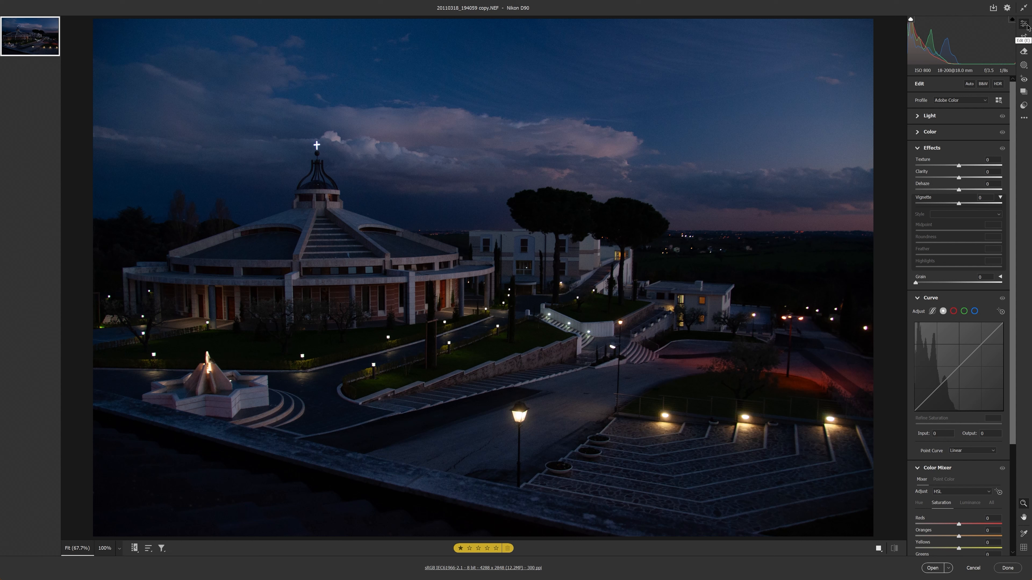
left_click(917, 148)
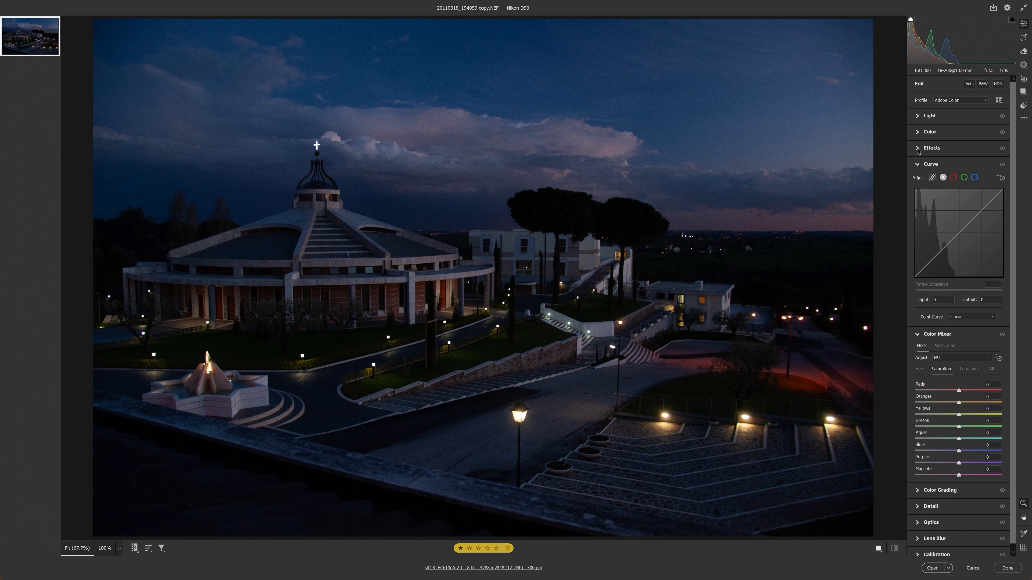
left_click(916, 166)
left_click(920, 183)
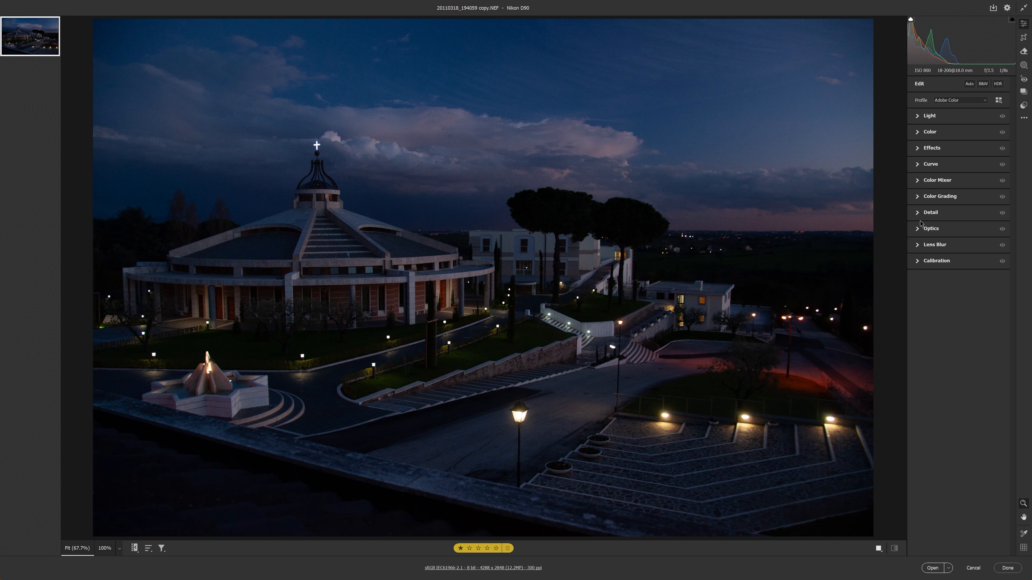
left_click(919, 229)
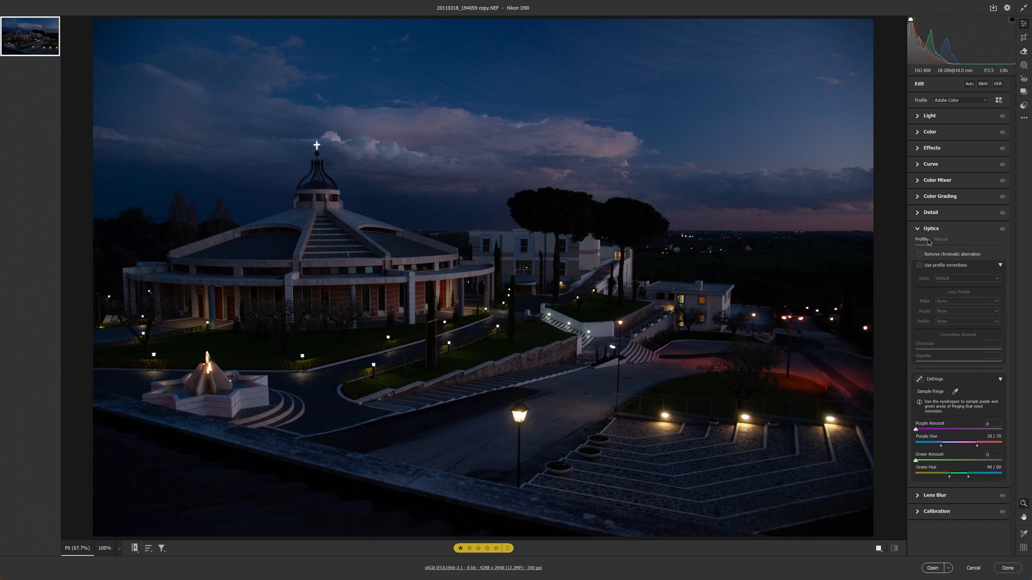
left_click(919, 254)
left_click(920, 265)
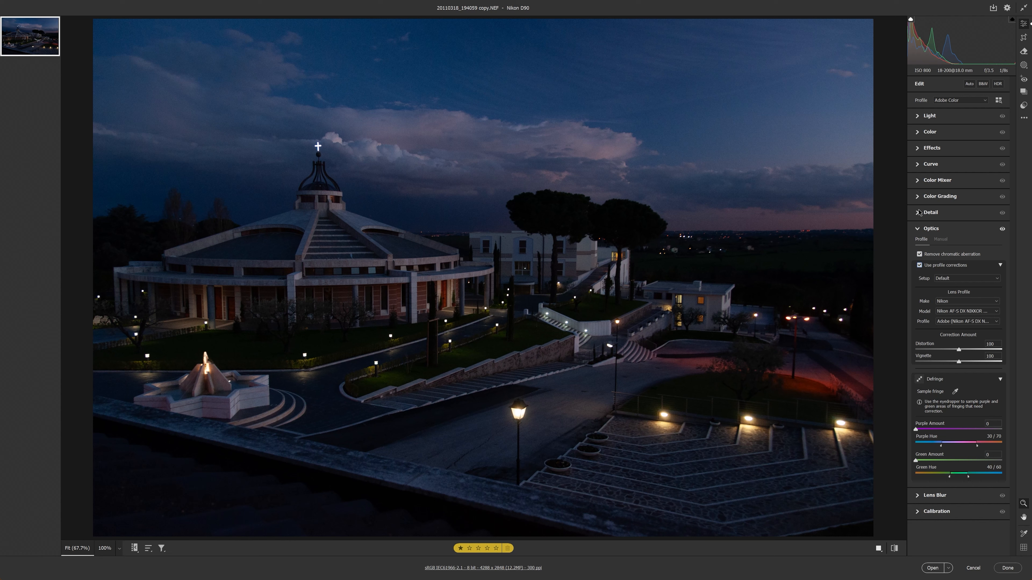
- Set the night photo's Highlights to -34 and Shadows to +21 in the Light settings
left_click(919, 116)
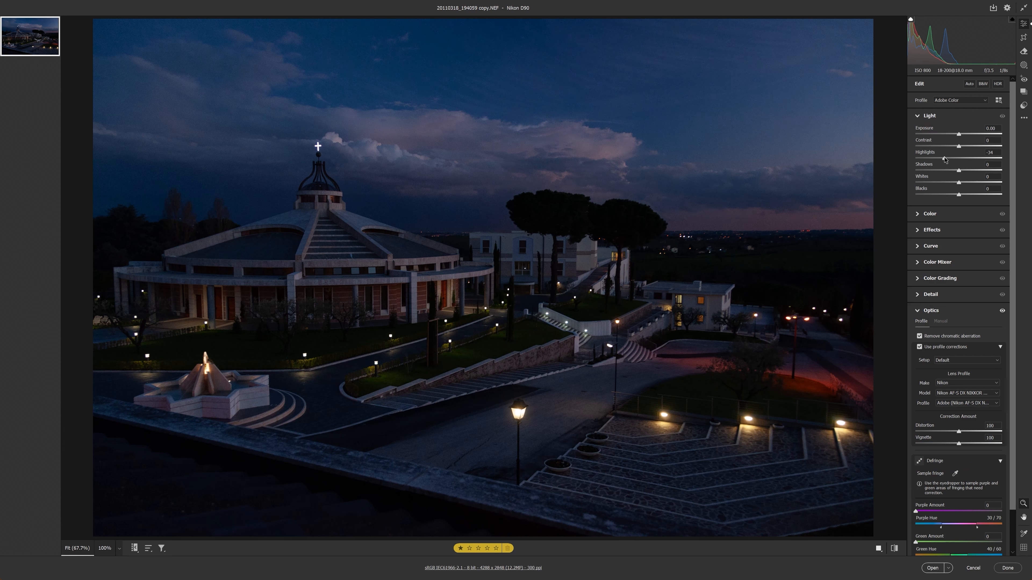
left_click_drag(964, 169, 967, 170)
scroll(973, 322, "down", 1)
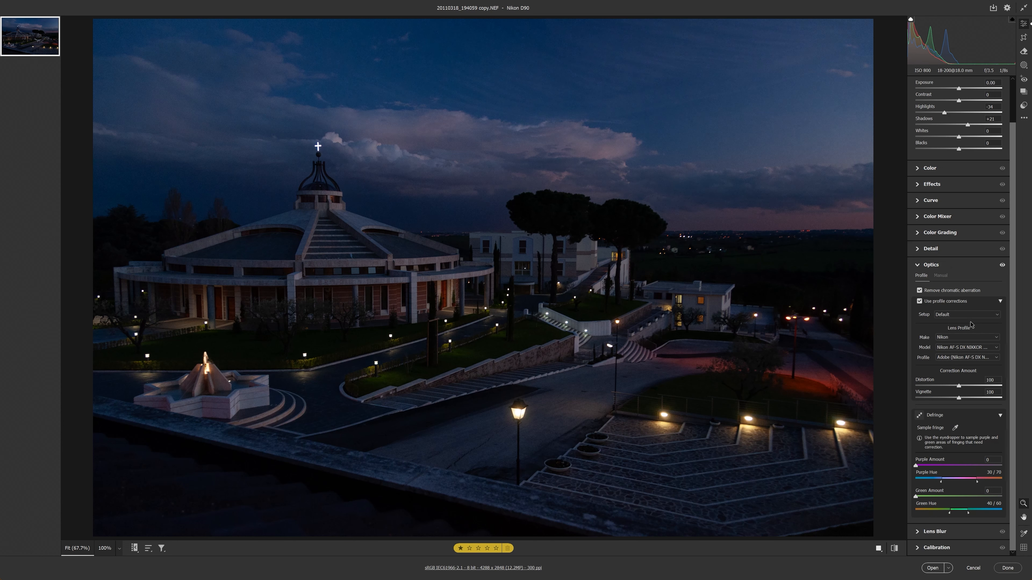
scroll(971, 321, "up", 1)
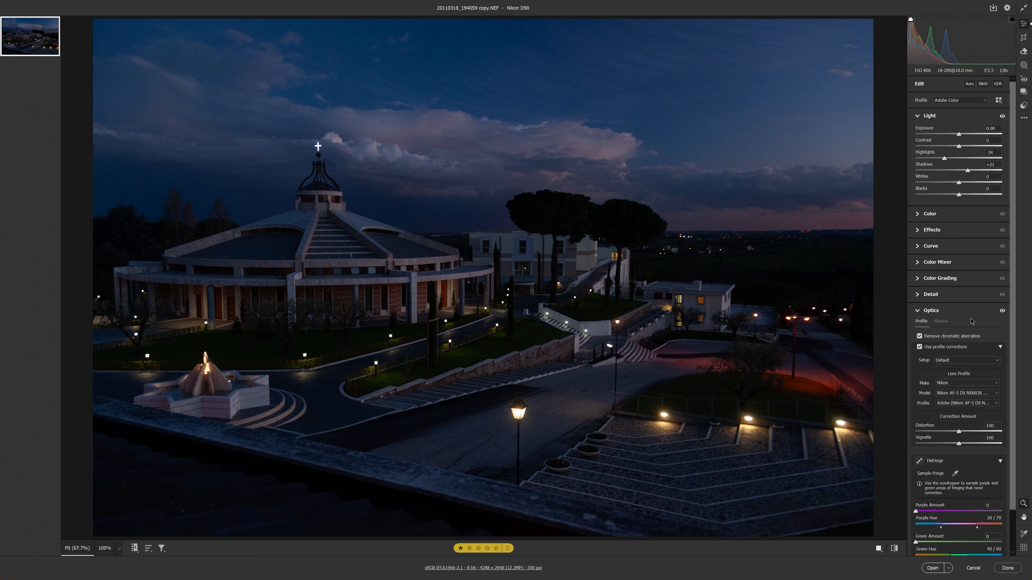
- Save the current edit settings, using the Default subset, as a Camera Raw settings file named All Images
left_click(1024, 118)
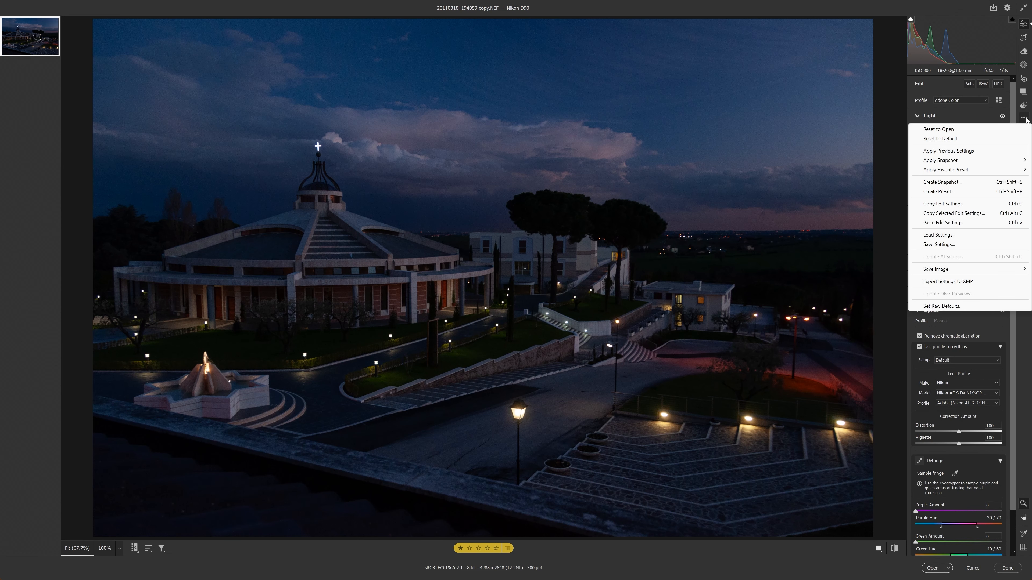
left_click(945, 245)
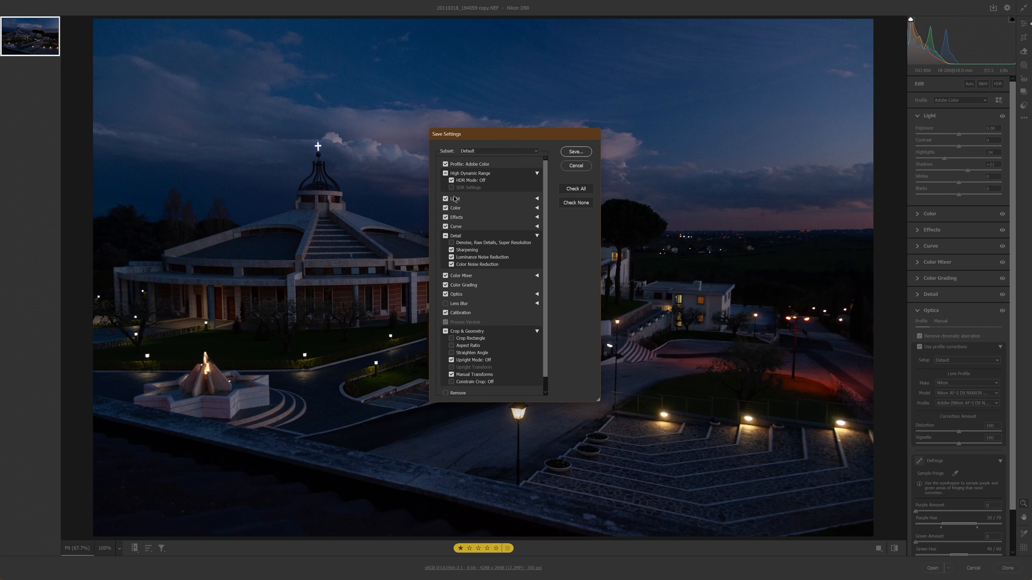
scroll(482, 374, "down", 1)
scroll(489, 363, "up", 1)
left_click(573, 153)
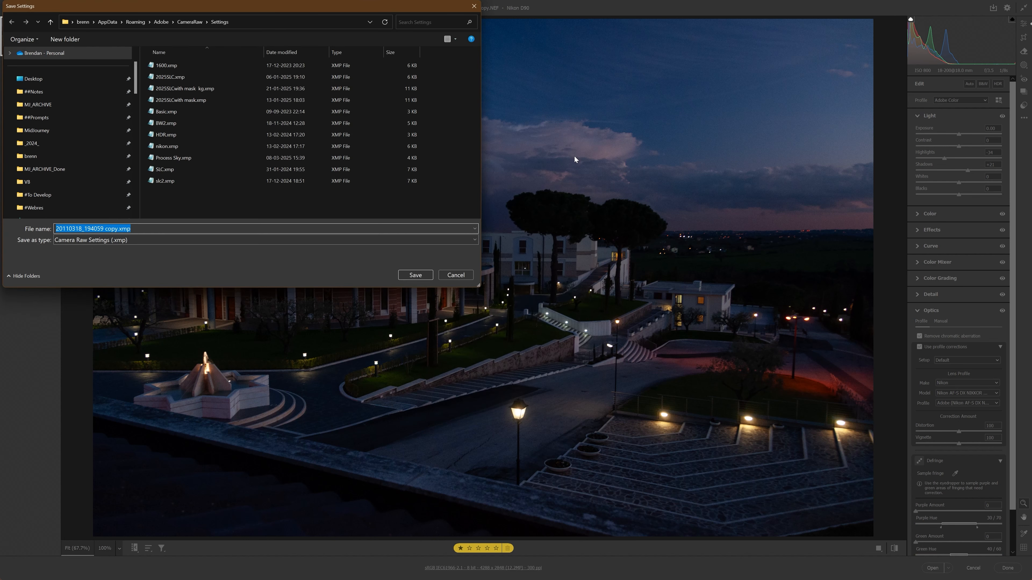
type("A")
key("BackSpace")
type("All")
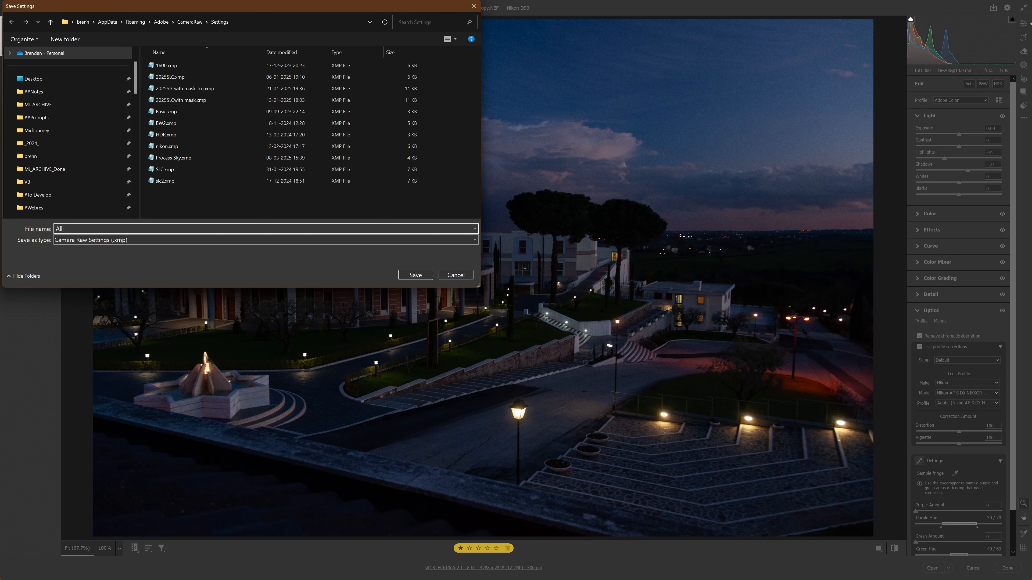
type(" Images")
left_click(415, 275)
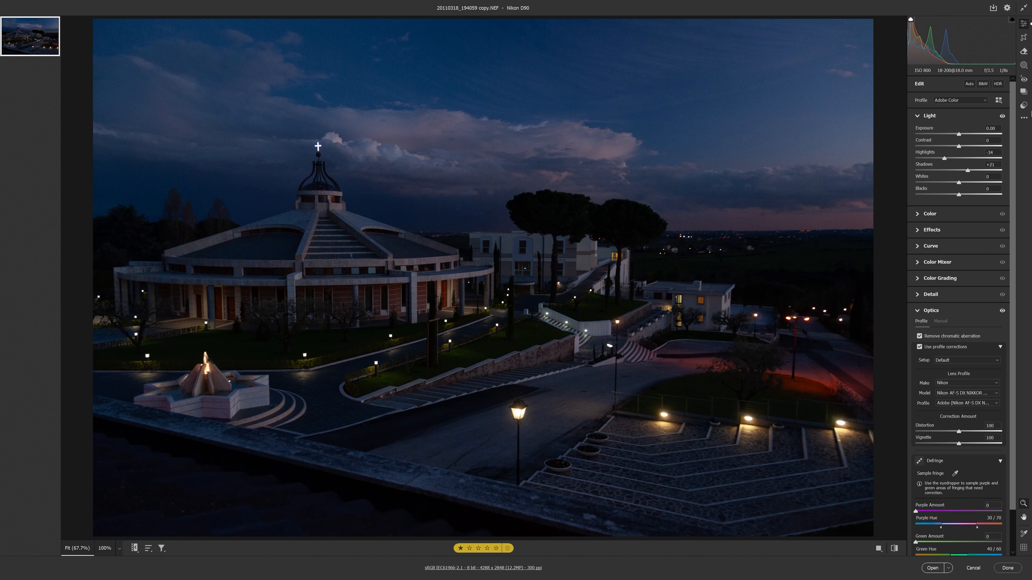
- Mark the All Images user preset as a favorite and close the night photo without keeping its edits
left_click(1024, 107)
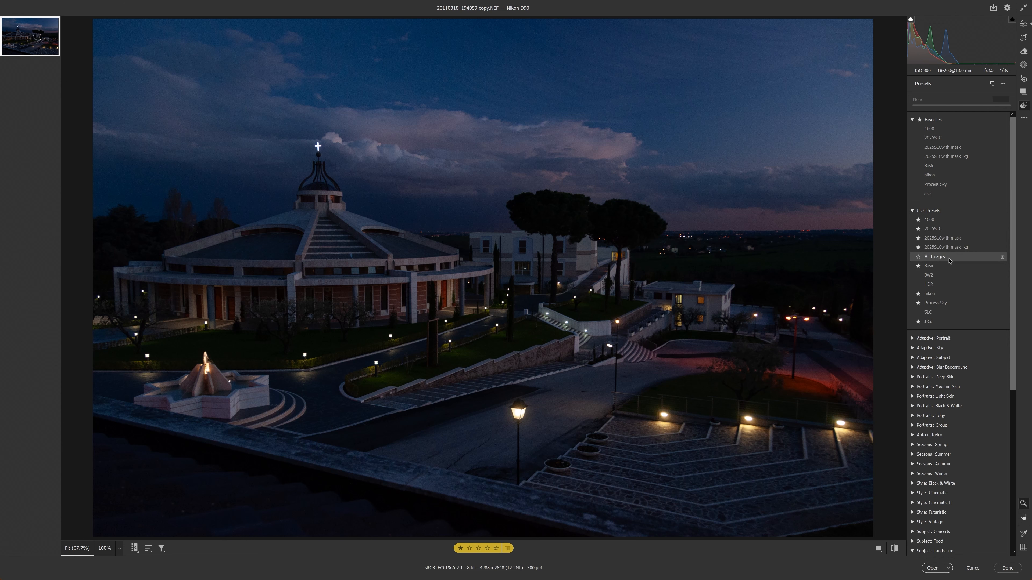
left_click(920, 259)
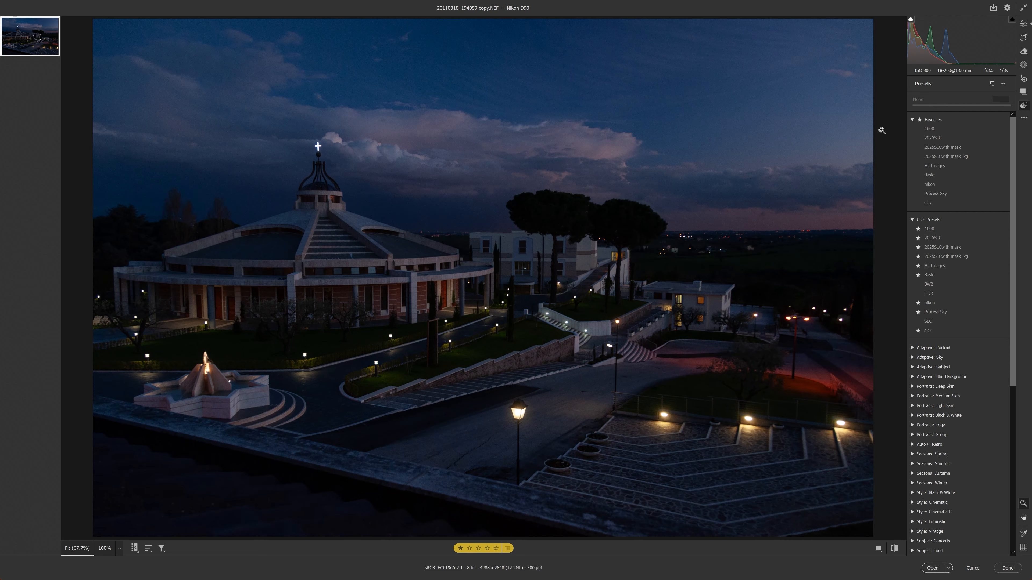
left_click(1025, 24)
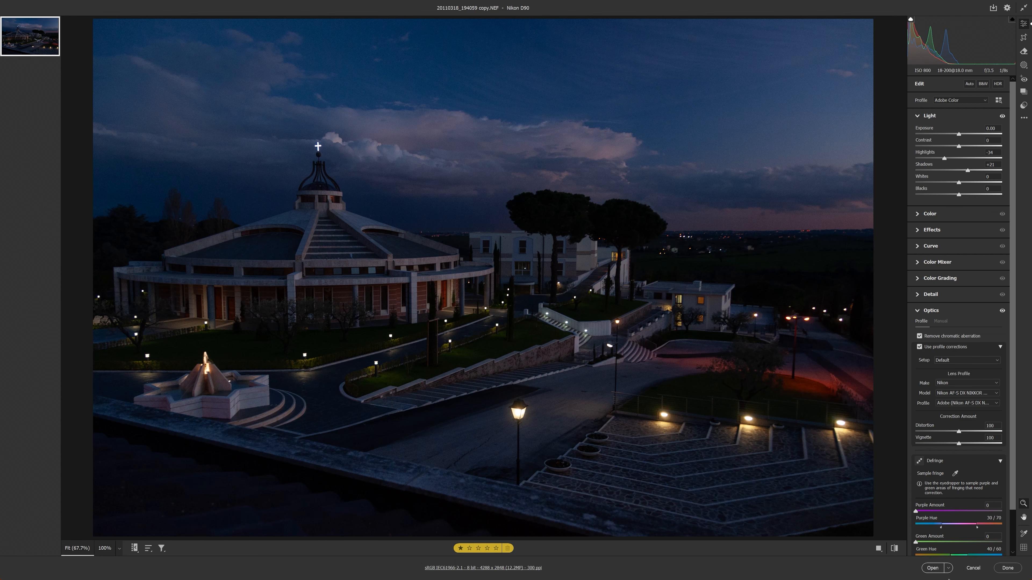
left_click(978, 571)
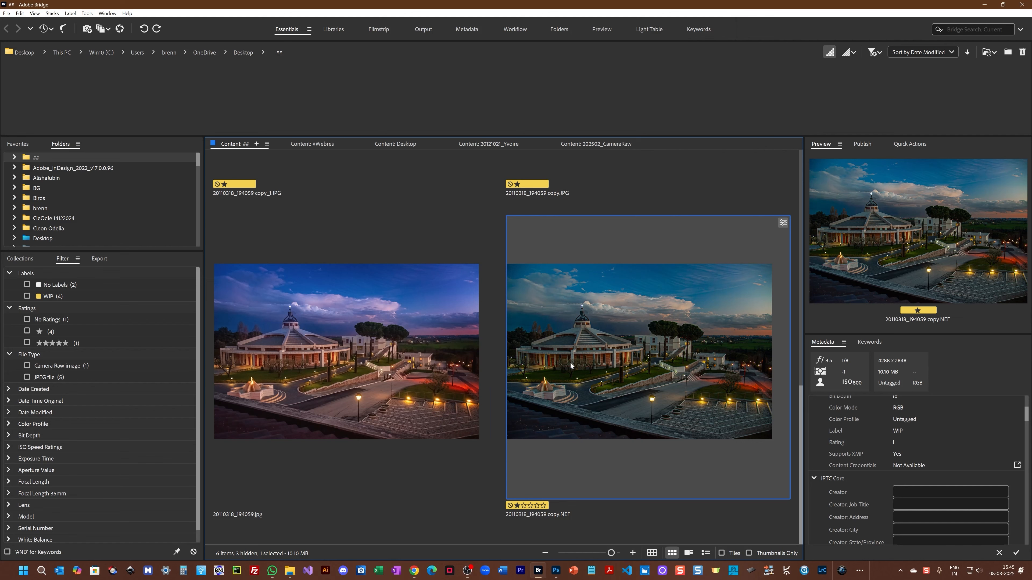
- Reopen 20110318_194059 copy.NEF from Bridge in Camera Raw and reset its edits to default
scroll(567, 363, "down", 3)
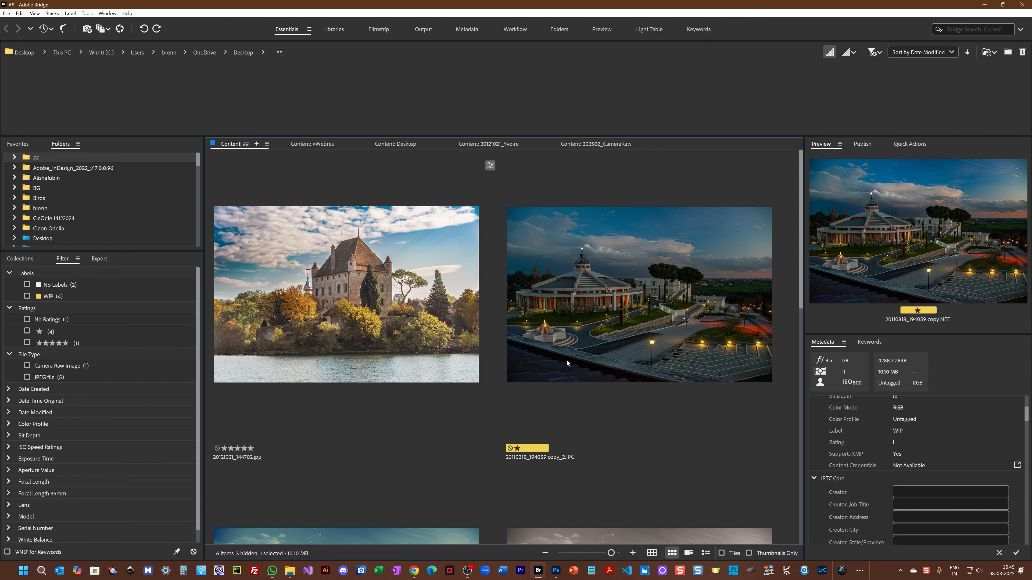
scroll(567, 363, "up", 3)
right_click(604, 214)
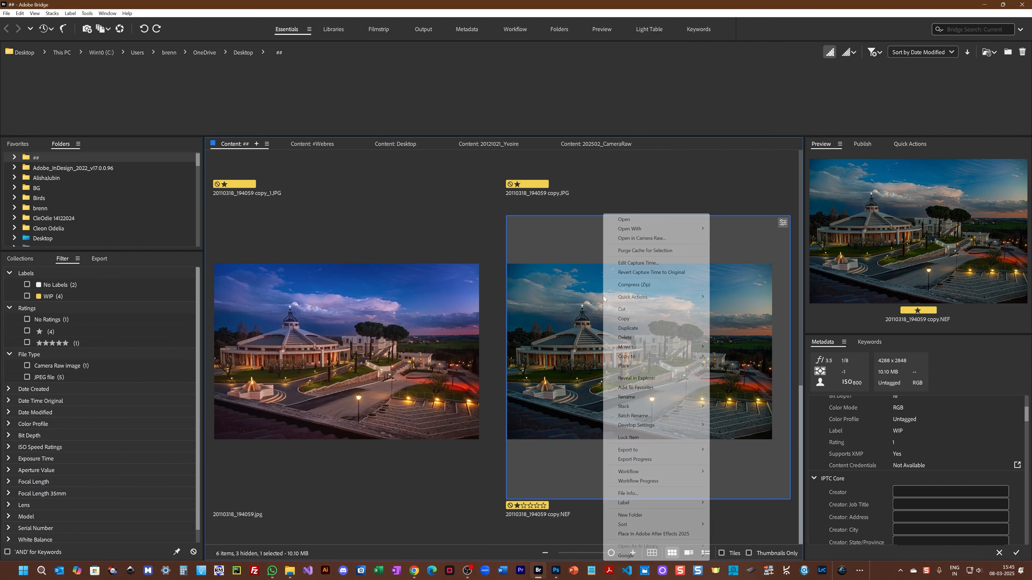
left_click(638, 240)
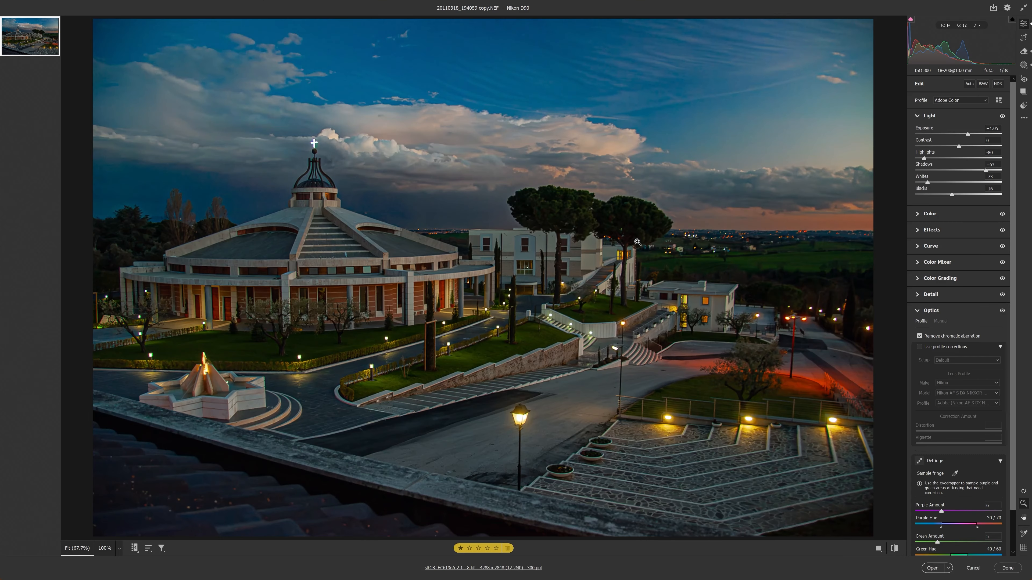
left_click(1024, 117)
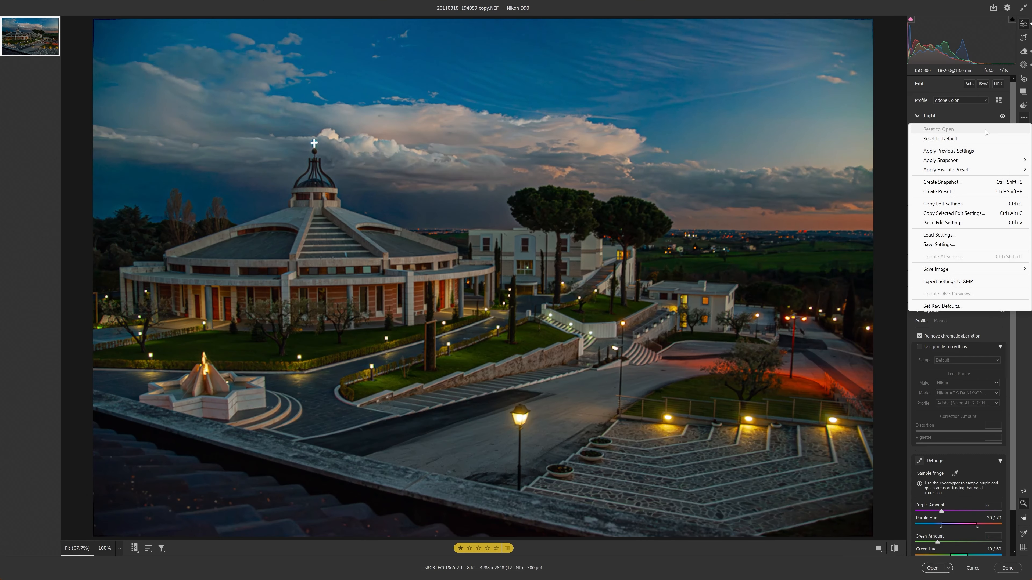
left_click(975, 139)
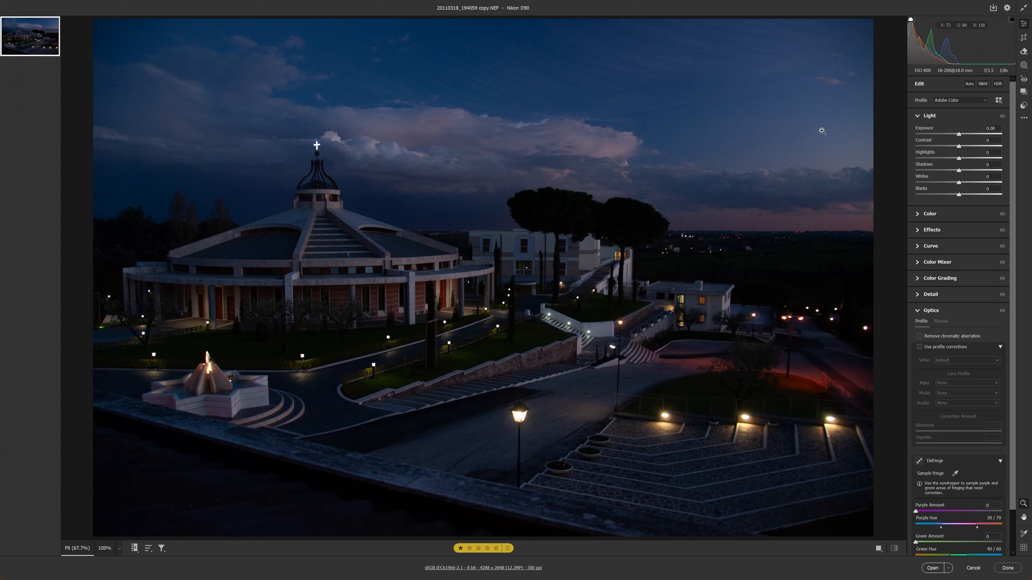
- Apply the All Images favorite preset to the reset night photo
left_click(1024, 118)
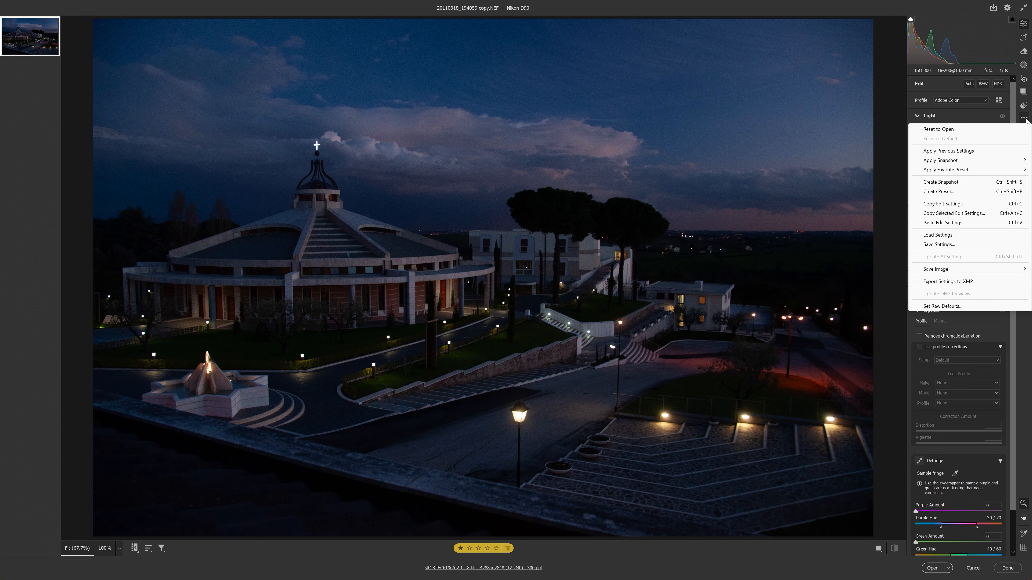
mouse_move(929, 171)
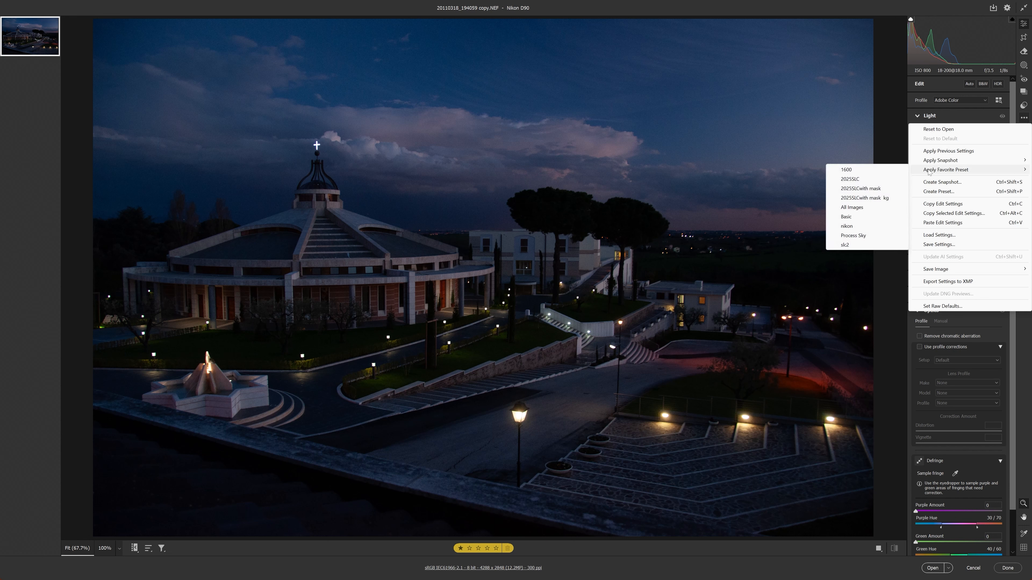
left_click(857, 209)
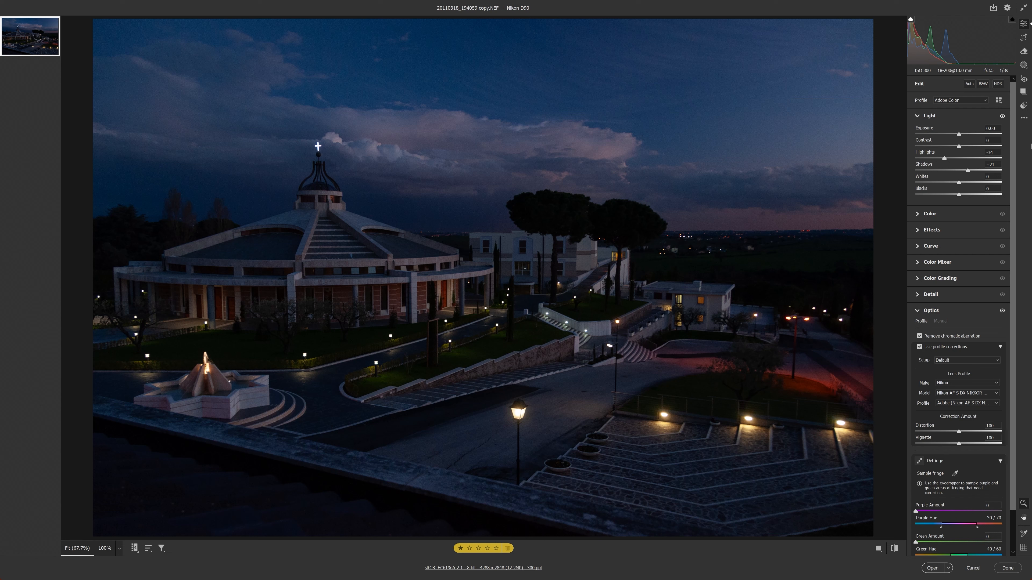
left_click(1024, 118)
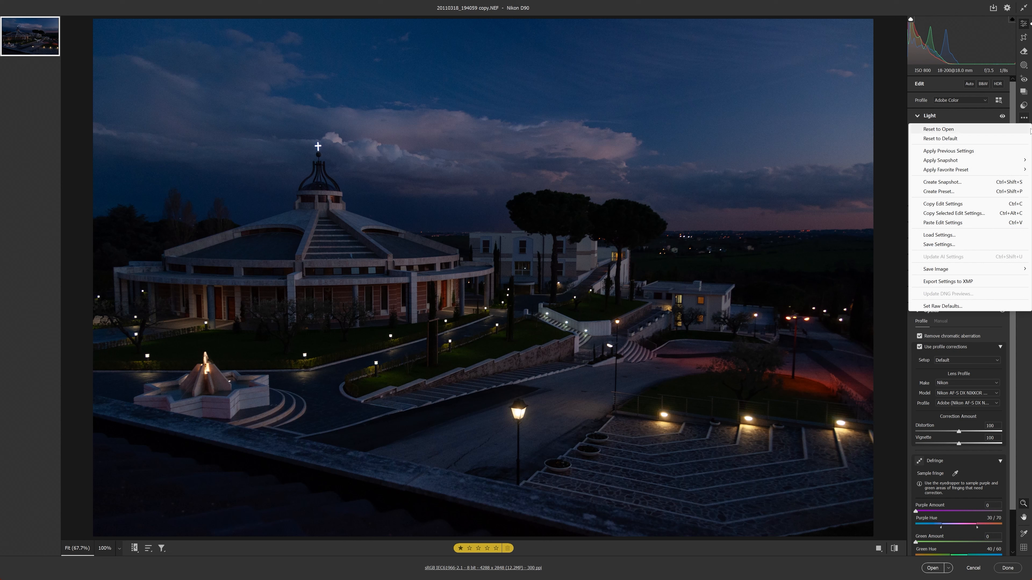
left_click(1030, 328)
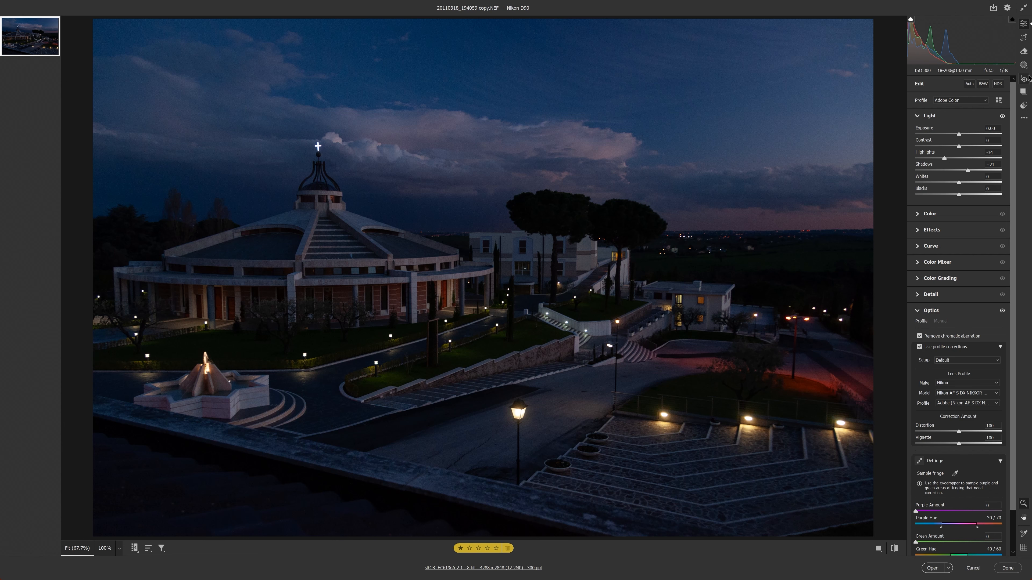
- Apply the Process 1 Color snapshot to the night photo and return to the Edit settings
left_click(1024, 96)
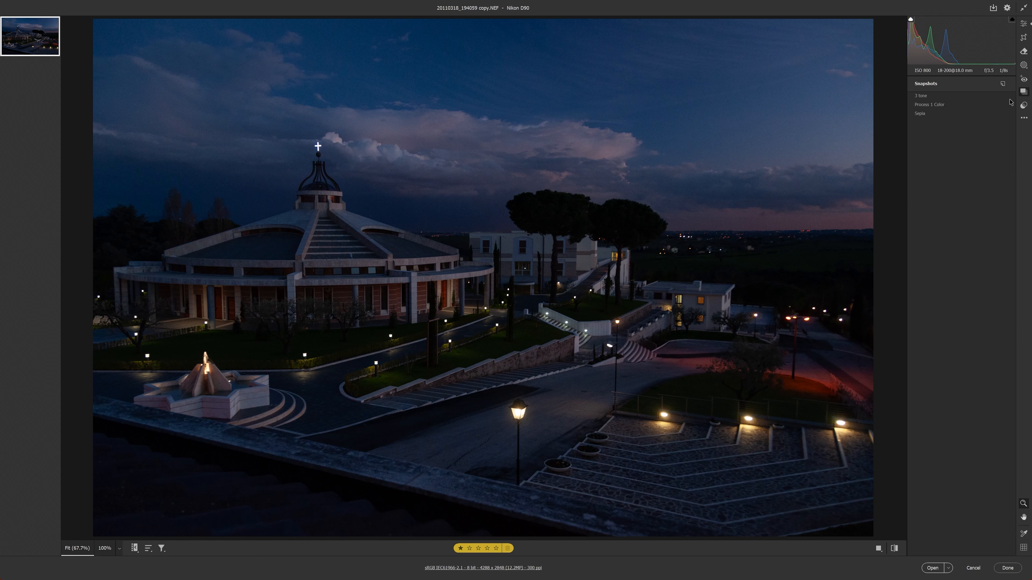
left_click(965, 105)
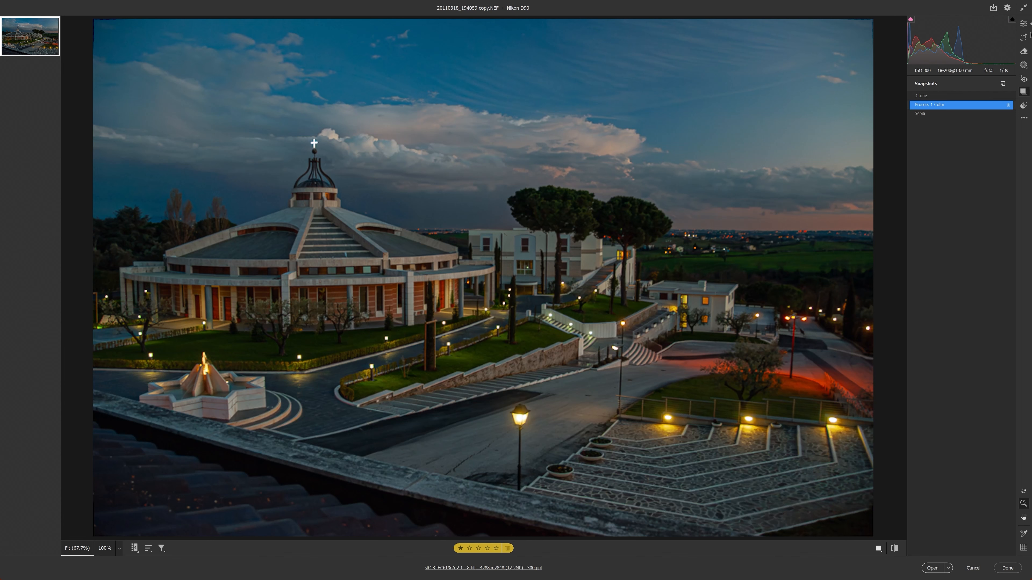
left_click(1023, 23)
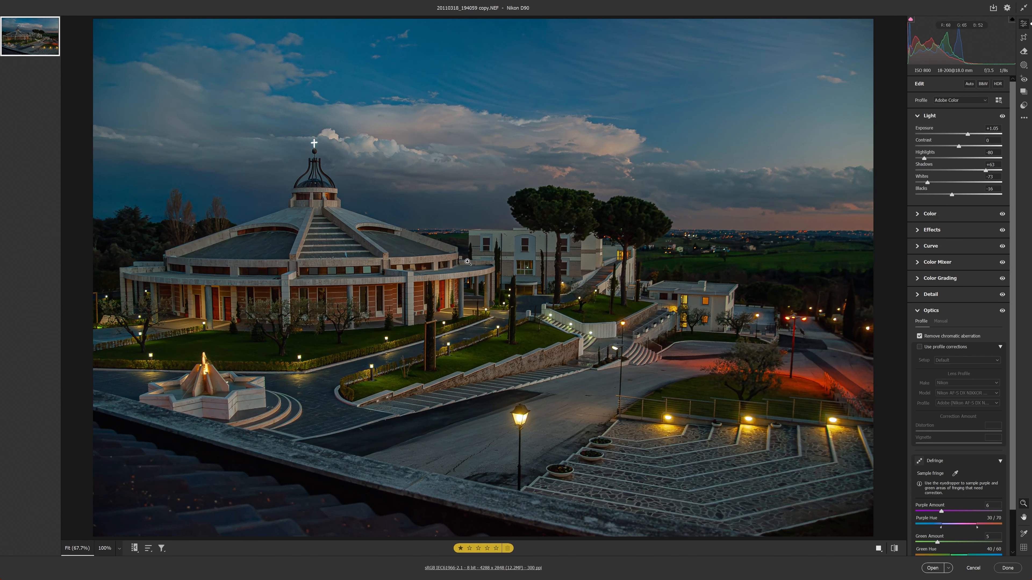
- Export the night photo as an 8 Bits/Channel TIFF in the same location and close Camera Raw, keeping the edits
left_click(993, 9)
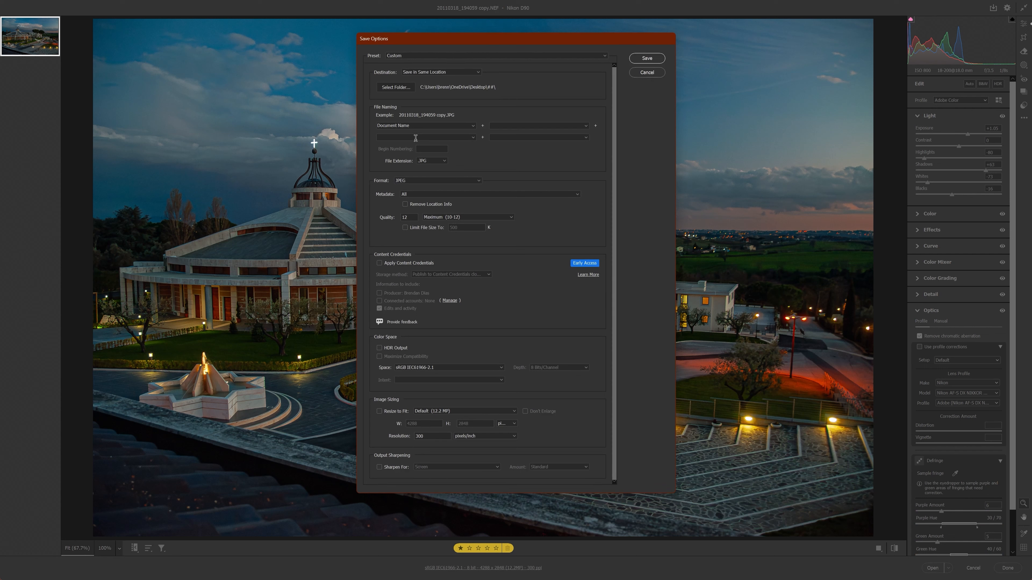
left_click(434, 162)
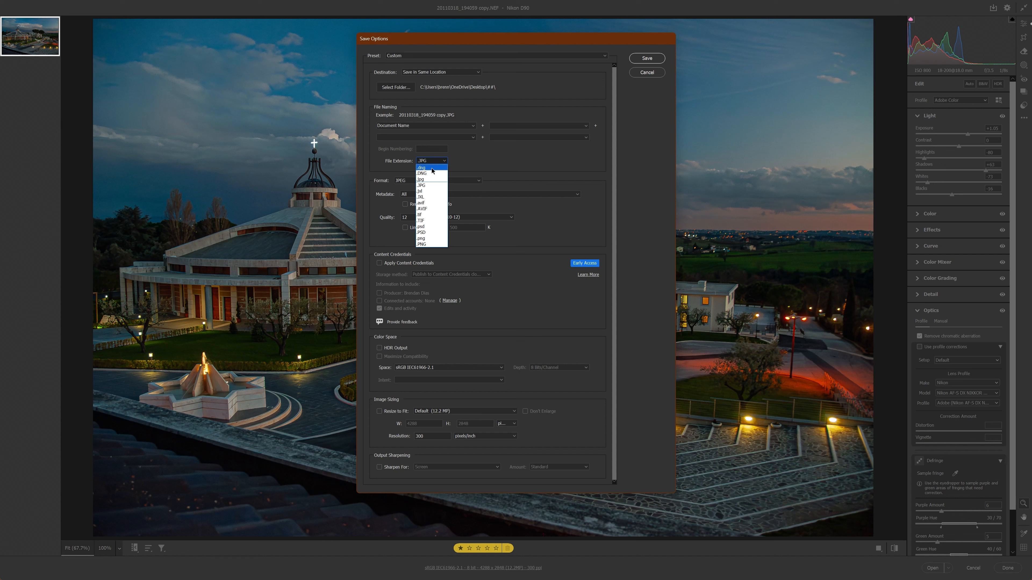
left_click(426, 215)
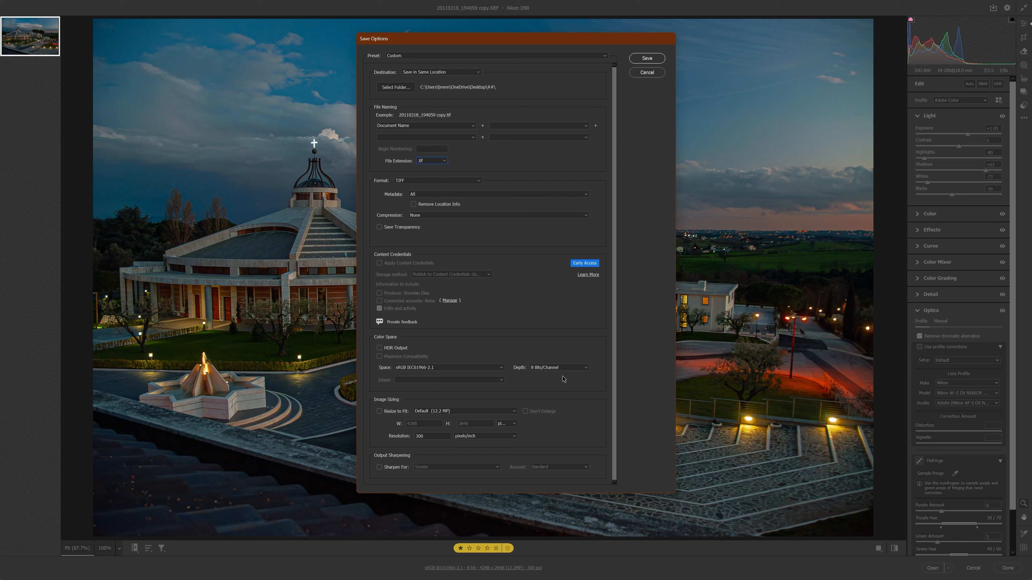
left_click(544, 368)
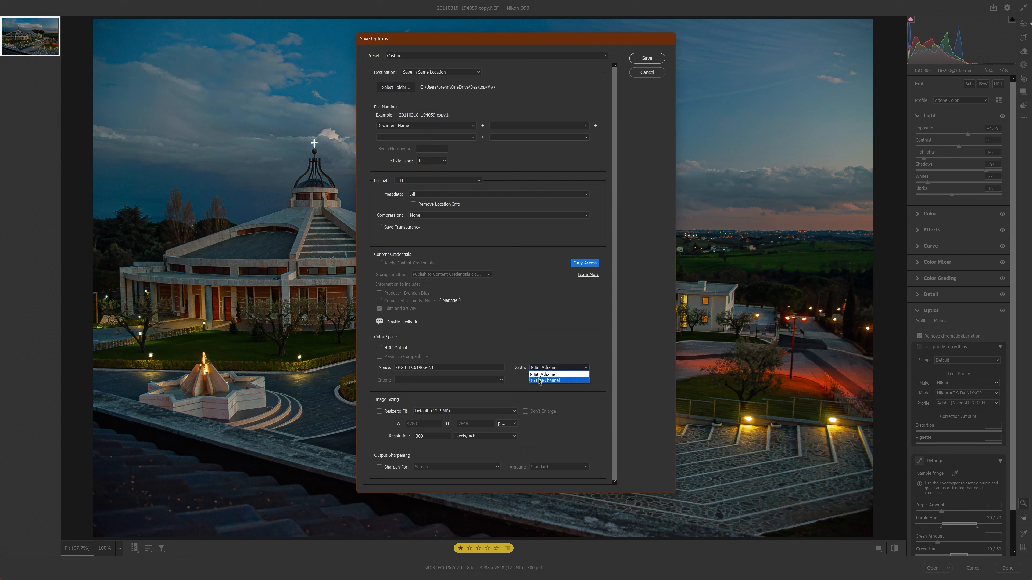
left_click(538, 376)
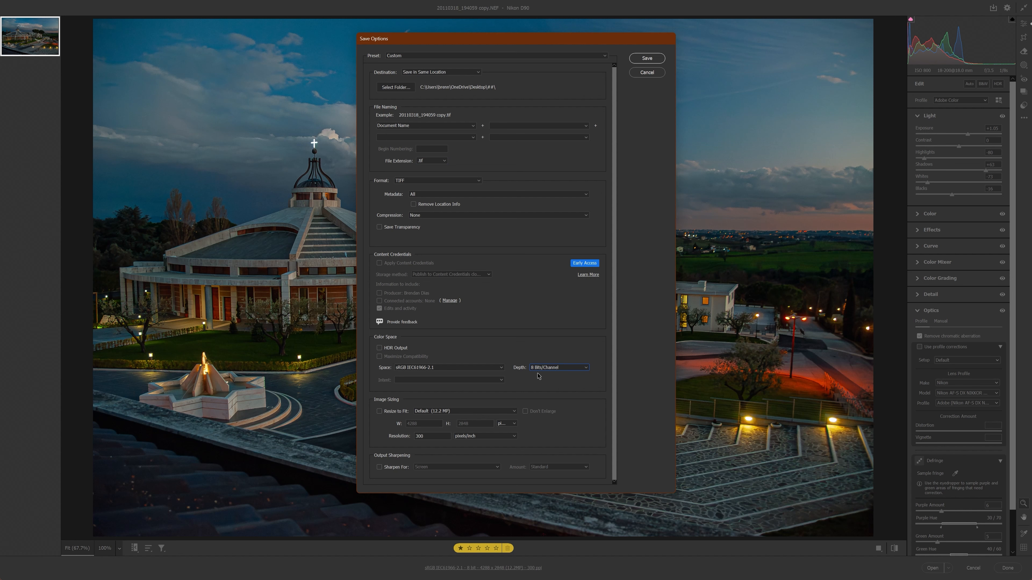
left_click(647, 59)
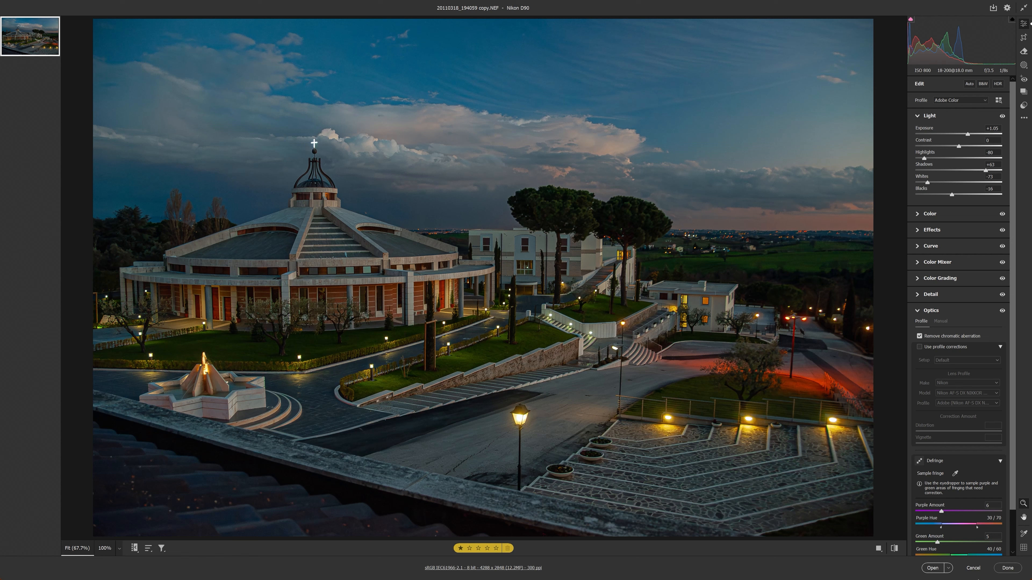
left_click(1007, 568)
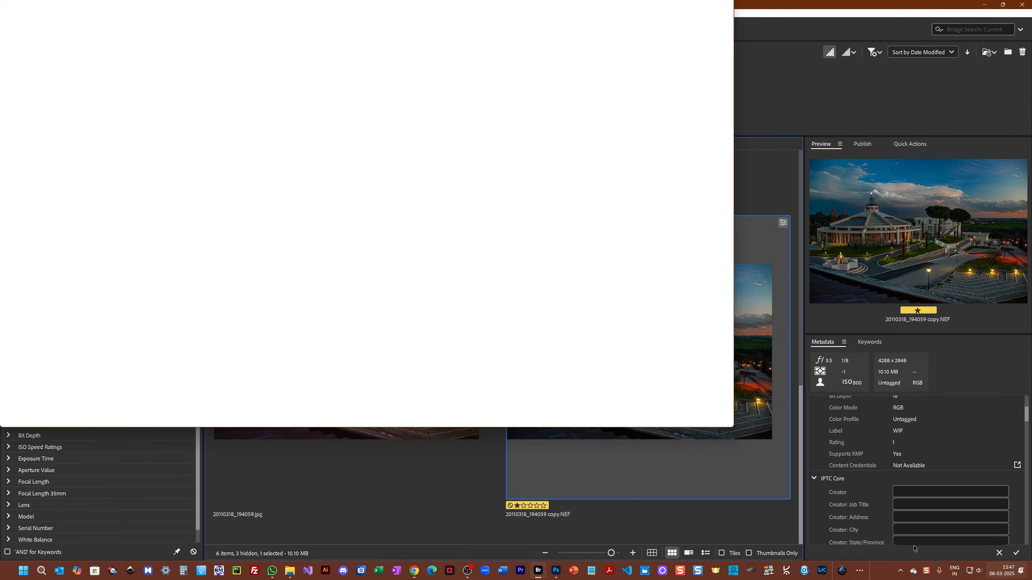
- Locate the exported 20110318_194059 copy.tif in Bridge and check its file name
left_click(489, 354)
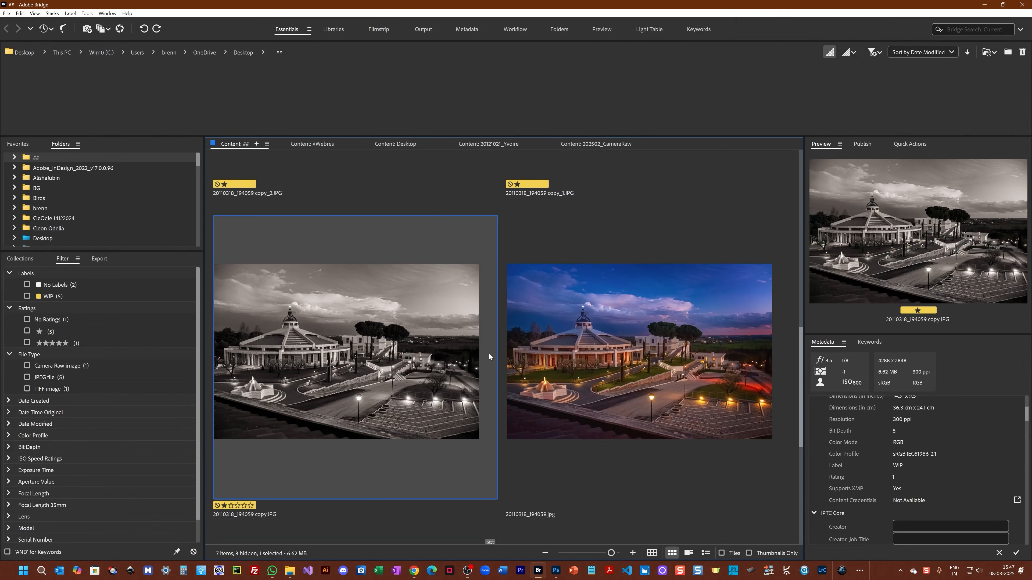
scroll(488, 354, "down", 5)
left_click(428, 319)
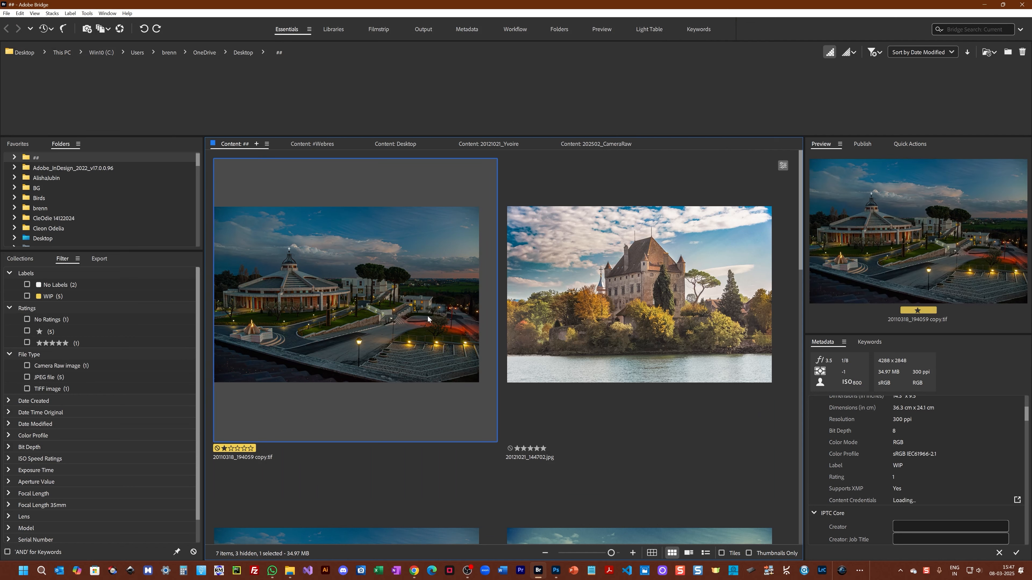
left_click(260, 458)
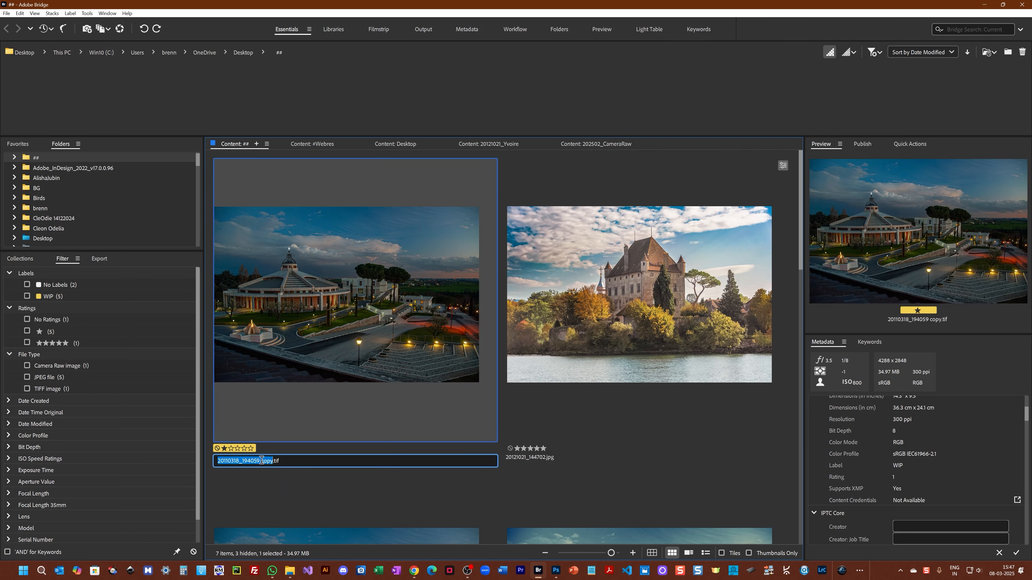
left_click_drag(280, 461, 217, 461)
key("Return")
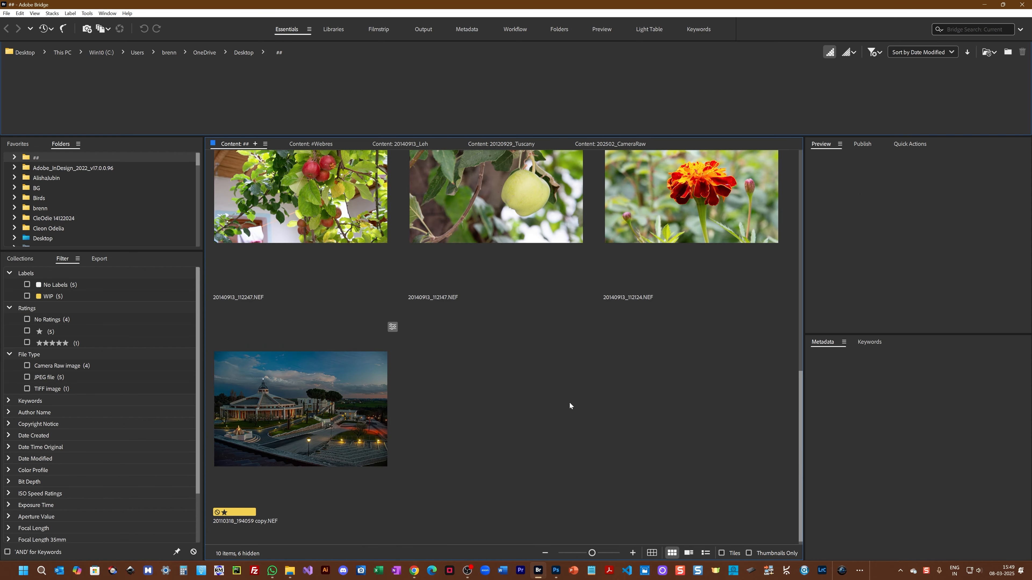
- Select 20140913_112247.NEF, 20140913_112147.NEF and 20140913_112124.NEF in Bridge and try to open them in Camera Raw
scroll(549, 400, "up", 5)
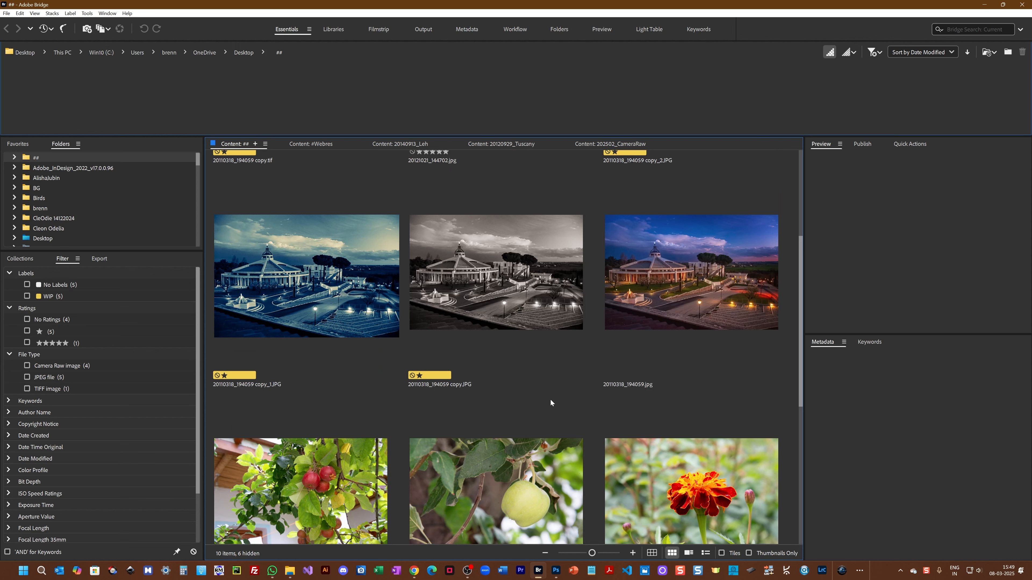
left_click(348, 498)
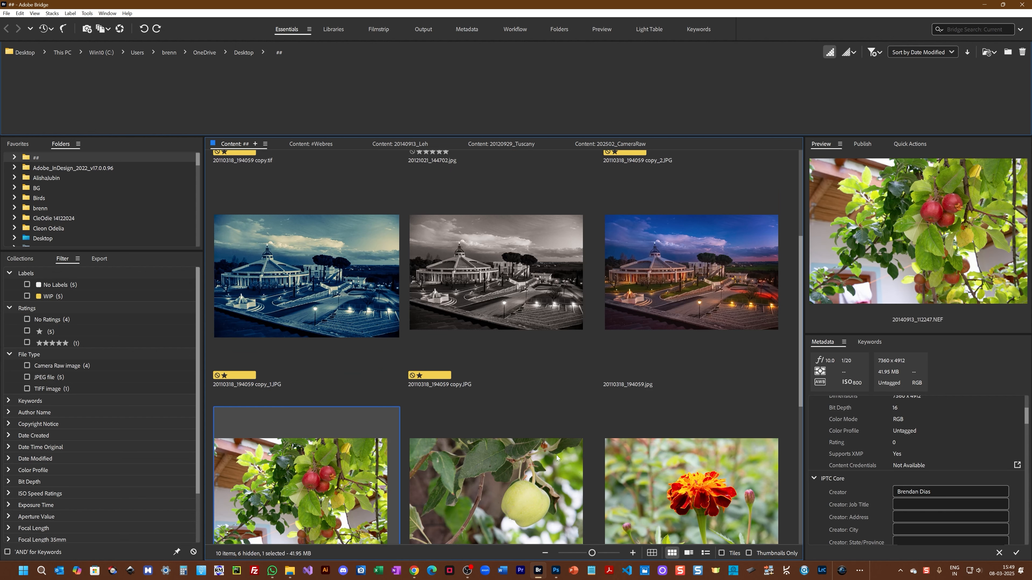
left_click(745, 466, "shift")
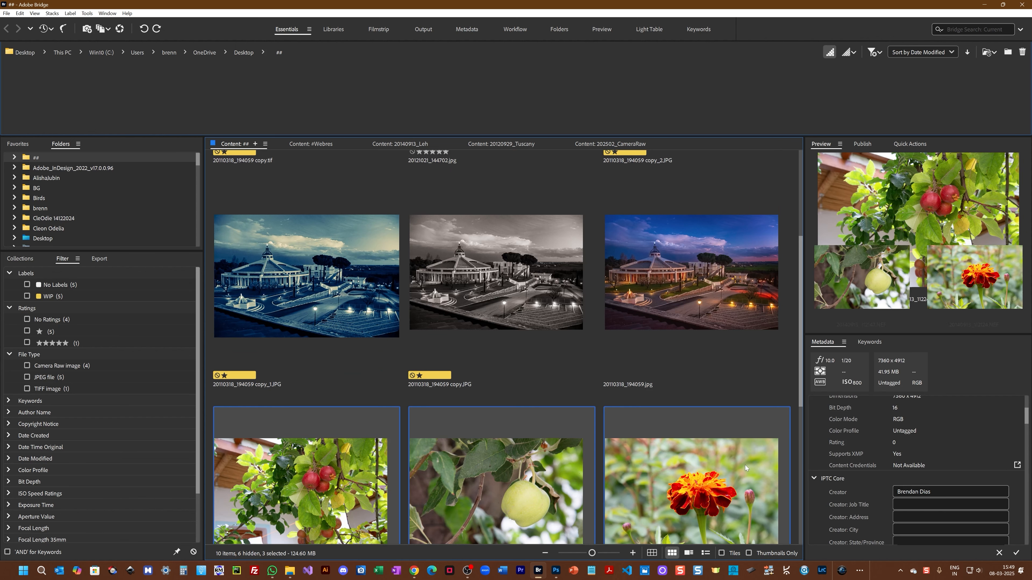
scroll(729, 467, "down", 5)
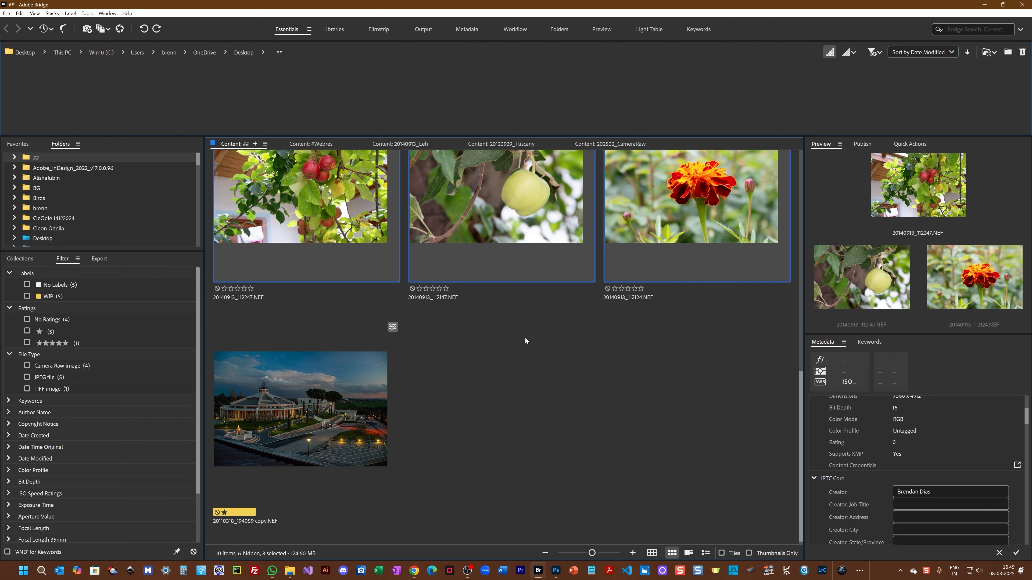
left_click(337, 208)
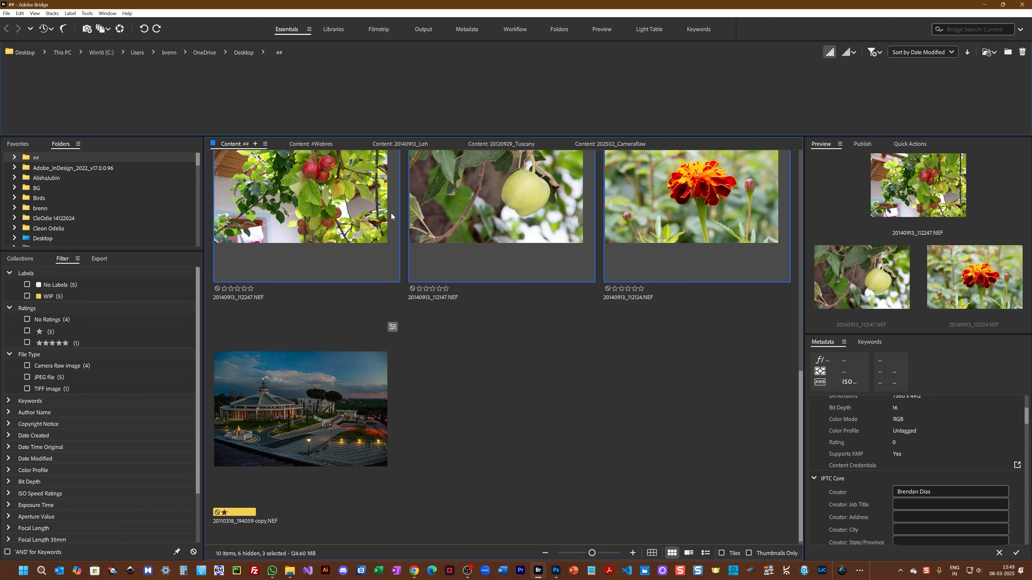
left_click(454, 208, "ctrl")
left_click(679, 208, "ctrl")
right_click(675, 207)
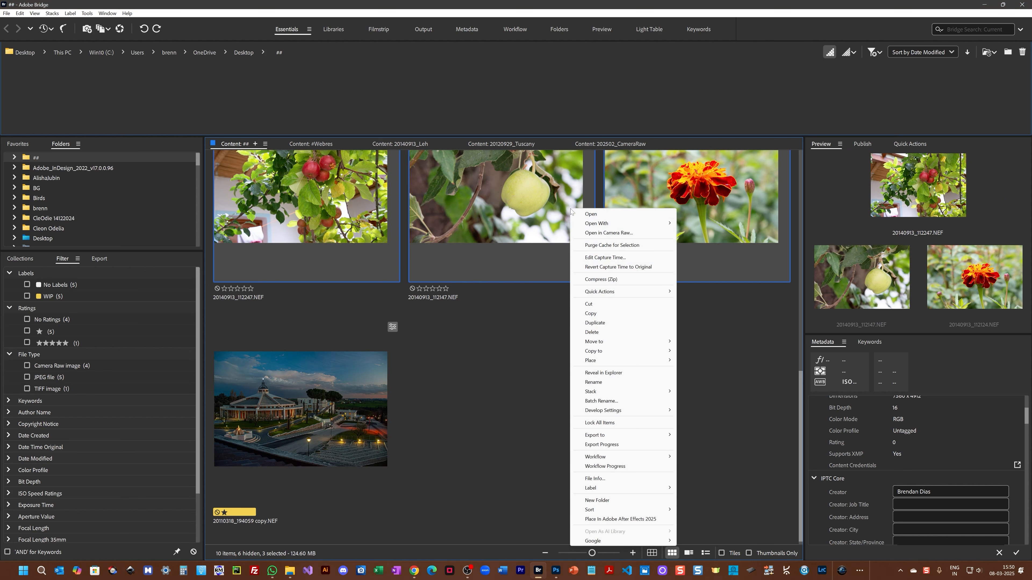
left_click(588, 234)
- Switch to File Explorer, open the ## folder on the Desktop, and display its files with larger thumbnails
left_click(292, 571)
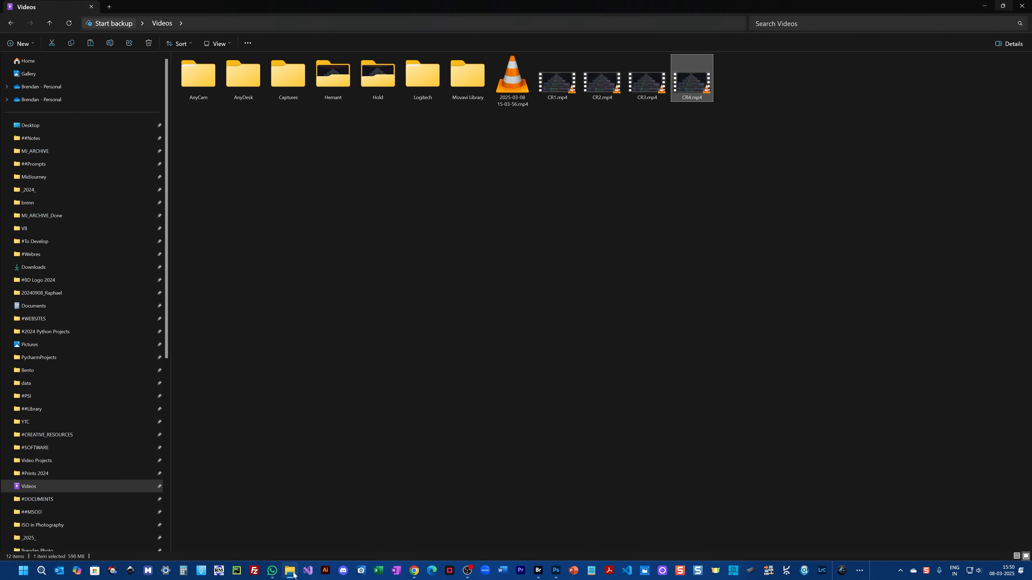
left_click(393, 386)
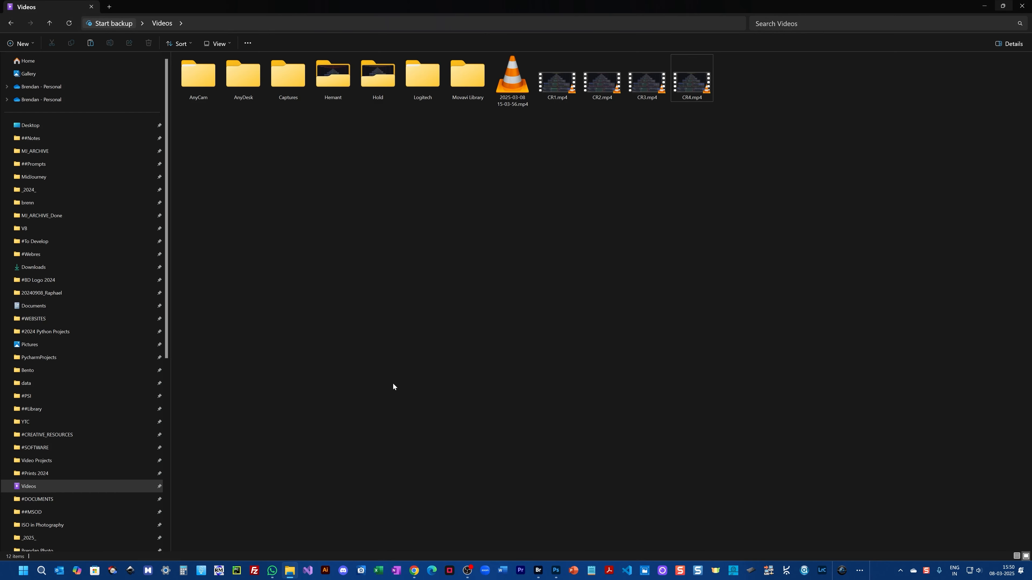
left_click(84, 126)
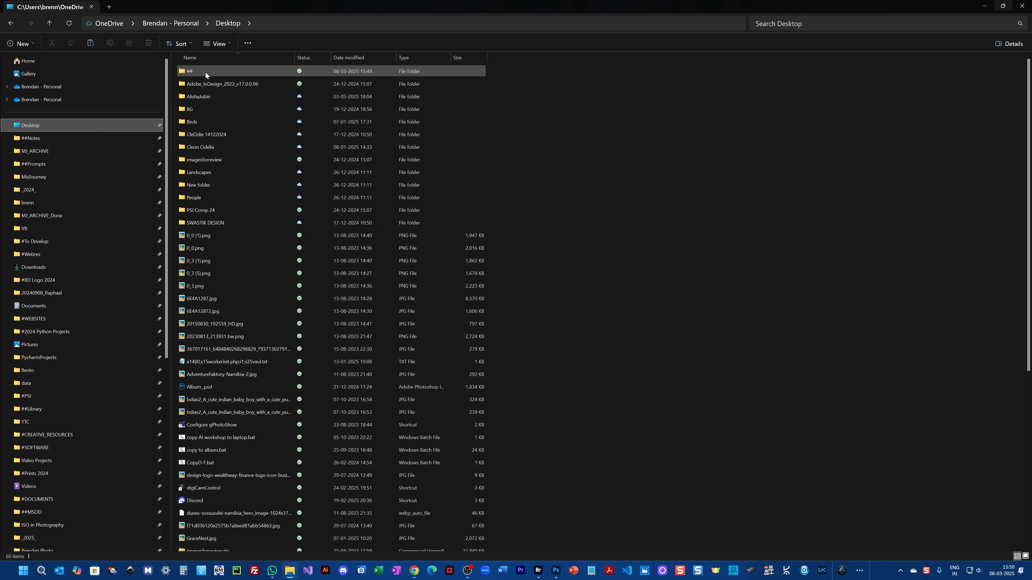
double_click(206, 72)
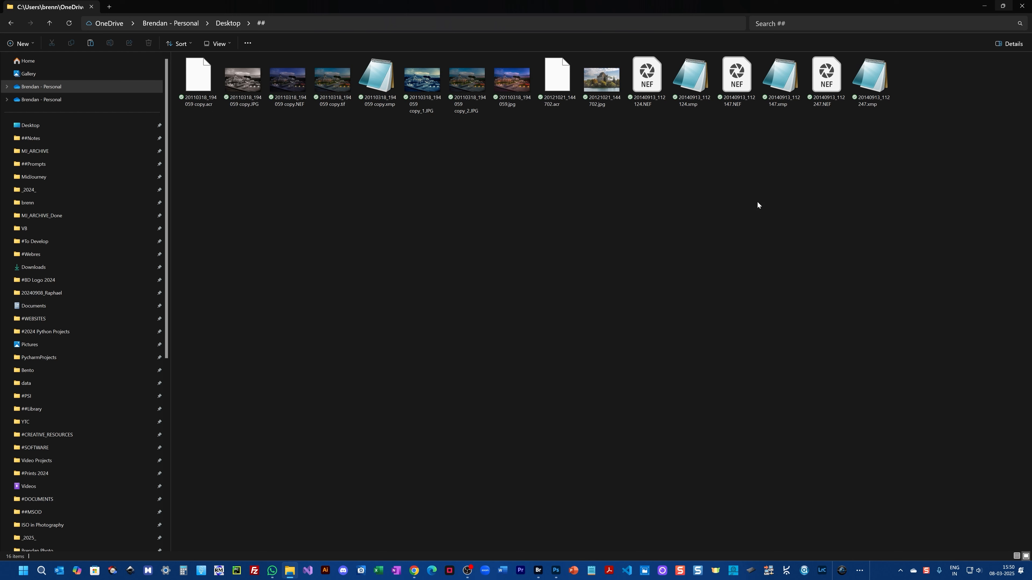
right_click(741, 154)
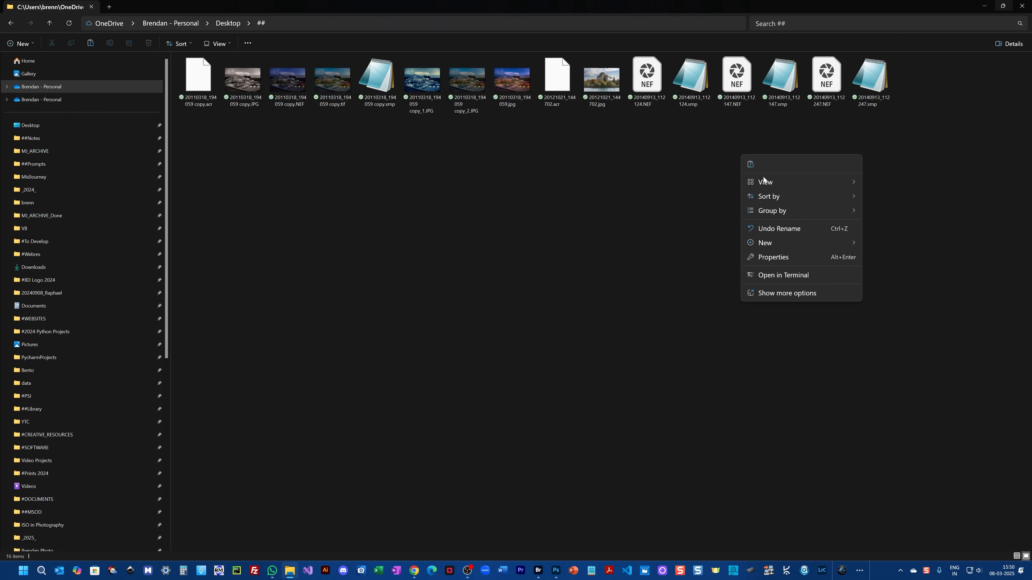
left_click(880, 188)
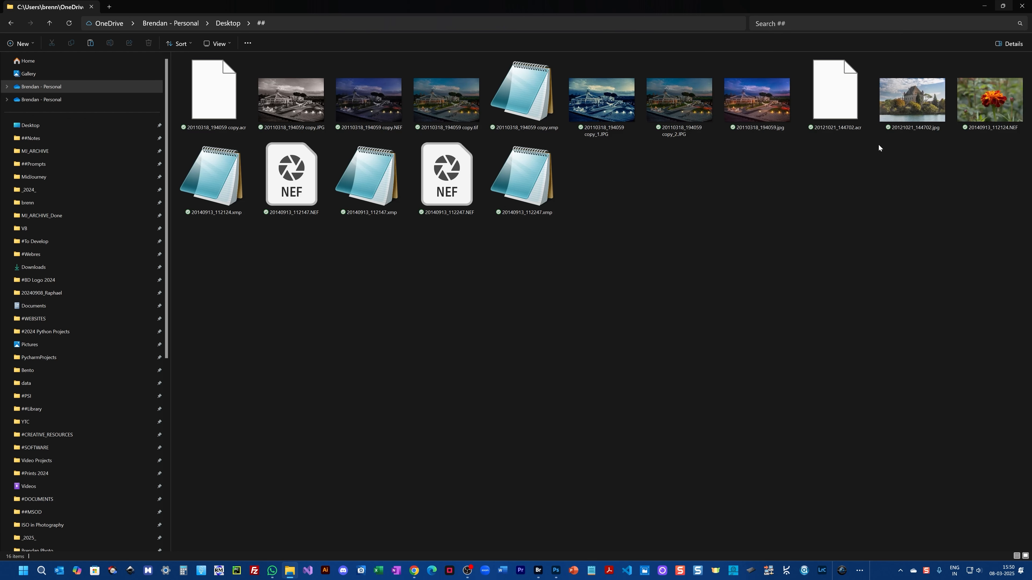
- Open 20140913_112124.NEF, 20140913_112147.NEF and 20140913_112247.NEF together from the ## folder for raw editing
left_click(997, 112)
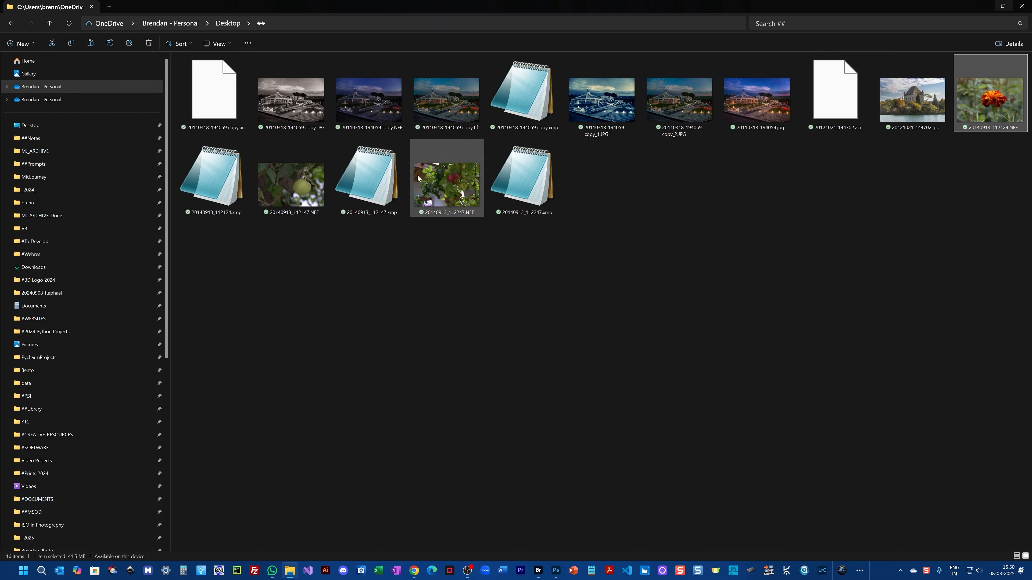
left_click(288, 193, "ctrl")
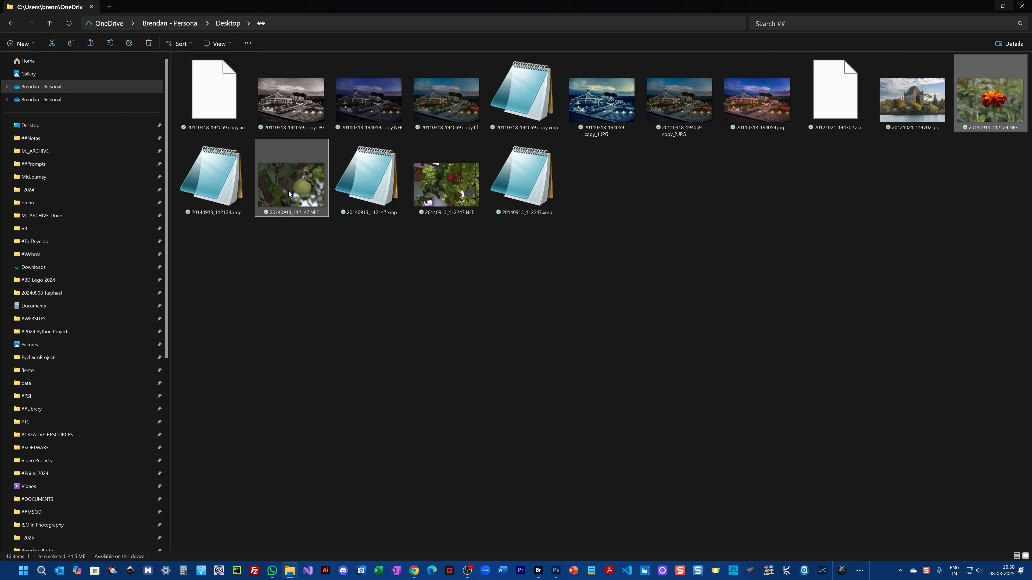
left_click(444, 196, "ctrl")
right_click(445, 195)
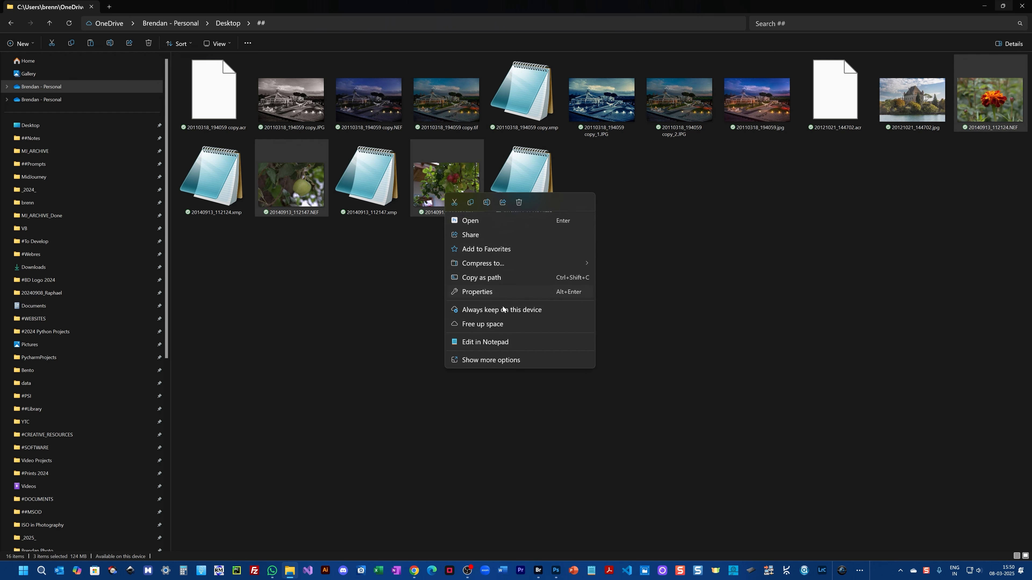
left_click(523, 224)
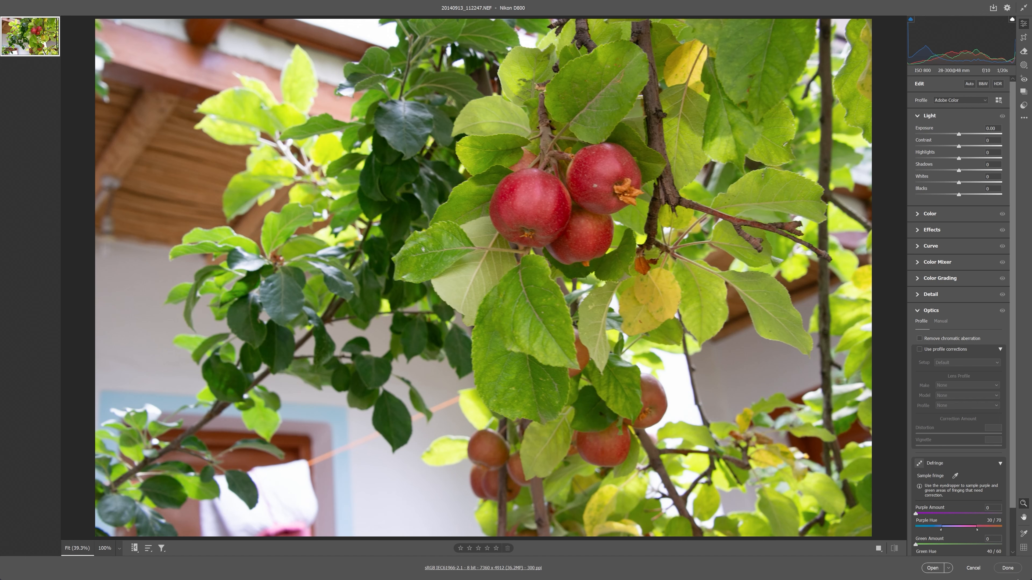
- Cancel raw editing of the NEF photos that opened one at a time, without applying any changes
left_click(974, 568)
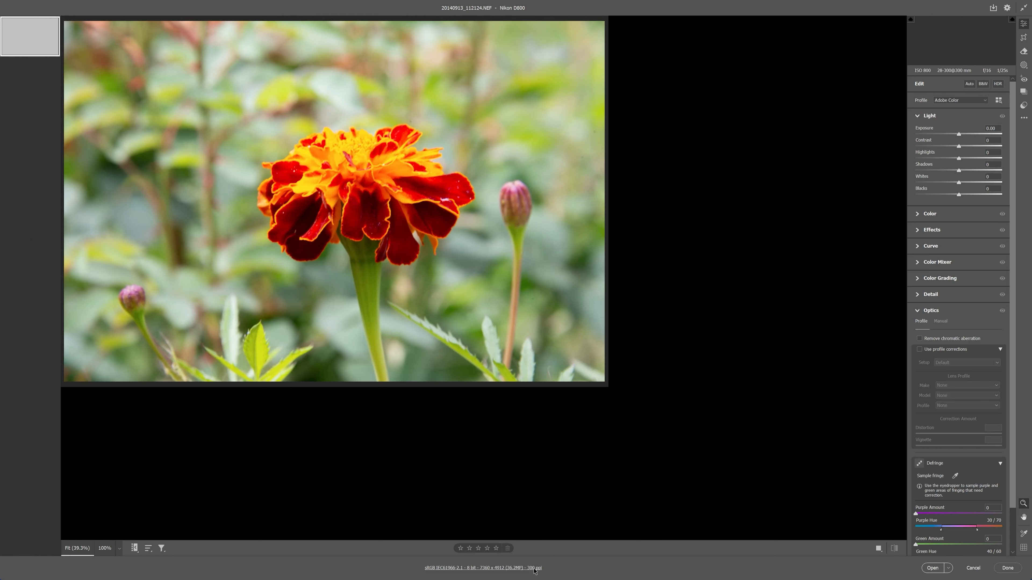
left_click(534, 569)
left_click(695, 128)
left_click(966, 567)
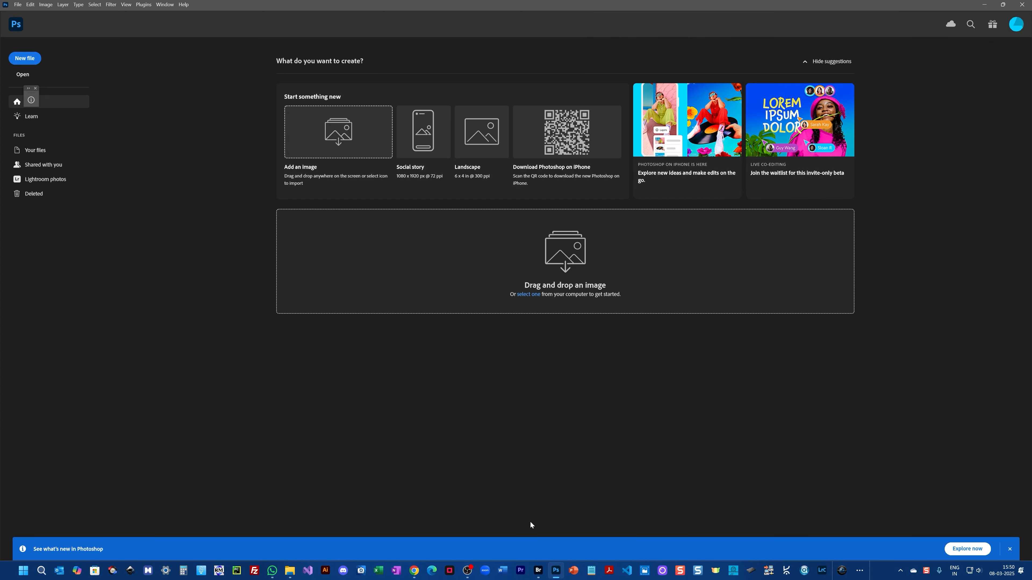
- Switch to Bridge, select 20140913_112124.NEF, 20140913_112147.NEF and 20140913_112247.NEF, and open them together in Camera Raw
left_click(539, 570)
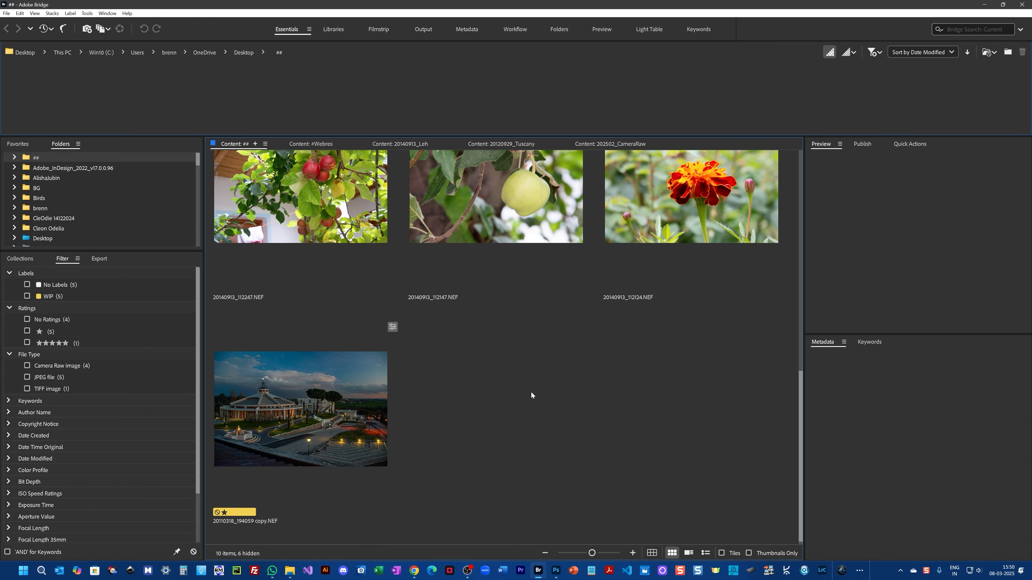
left_click_drag(785, 217, 696, 201)
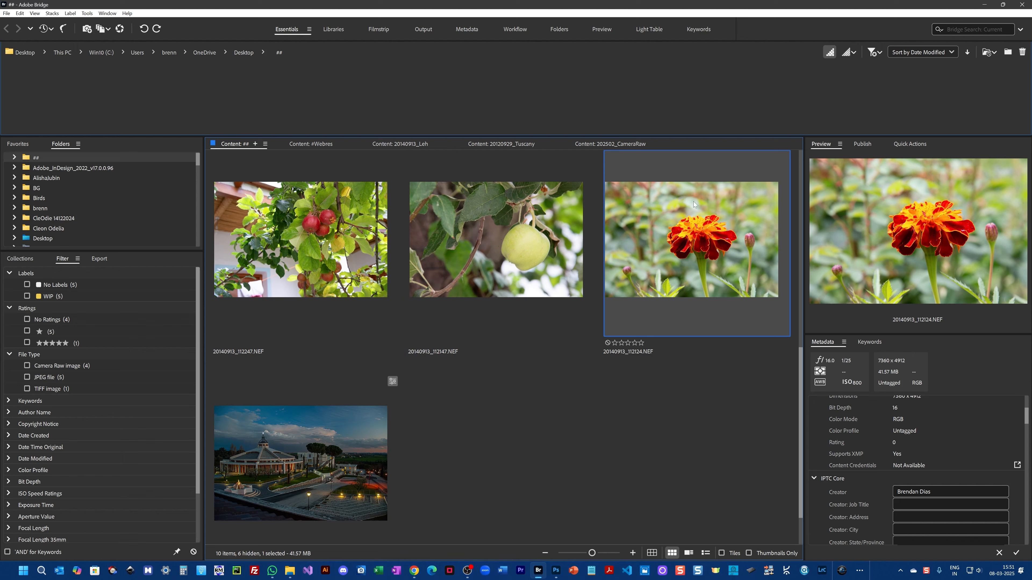
left_click(349, 230, "shift")
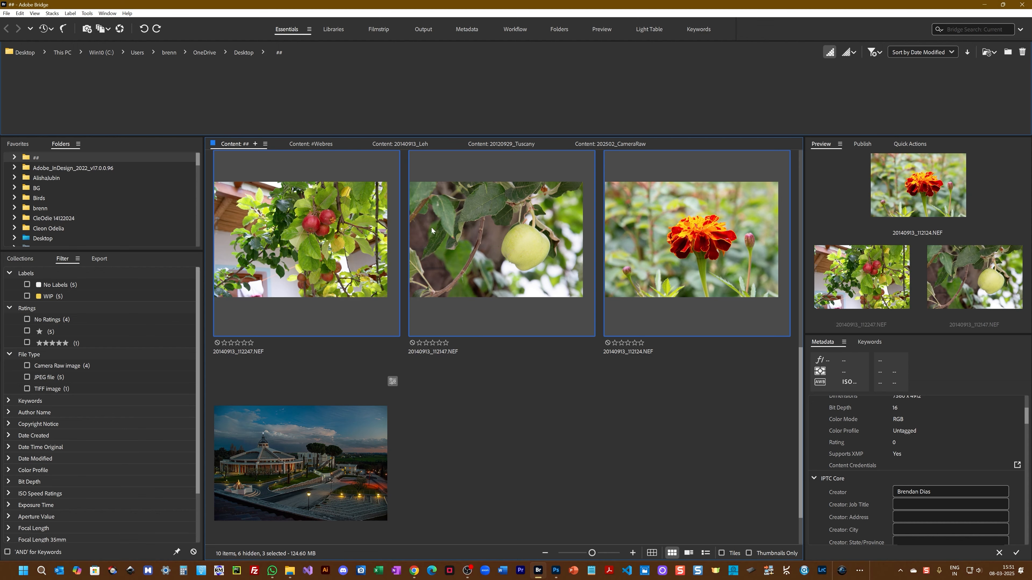
right_click(463, 227)
left_click(487, 248)
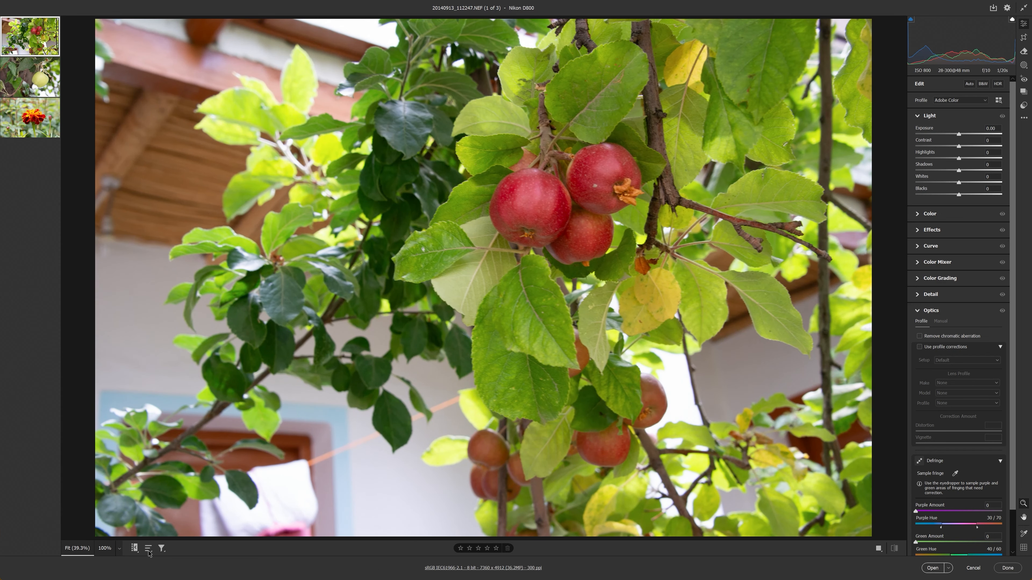
- Change the filmstrip orientation to horizontal and view each of the three photos, ending on the red apples
left_click(134, 549)
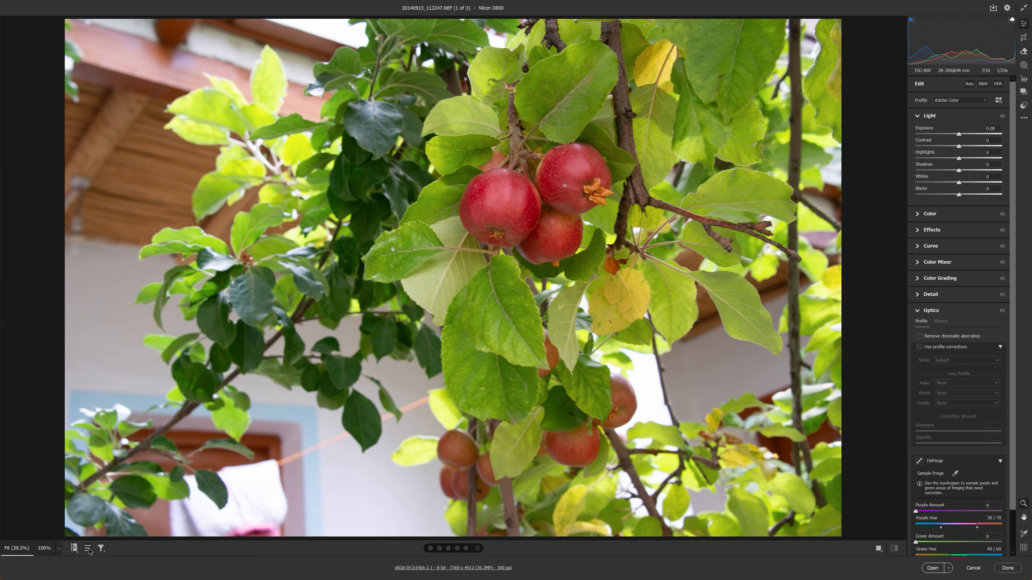
left_click(74, 548)
right_click(60, 410)
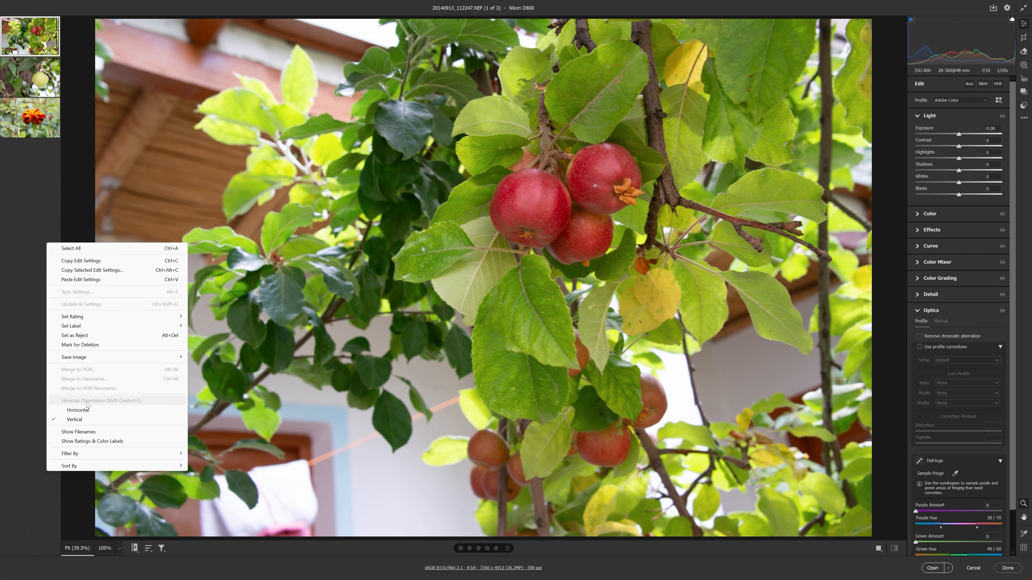
left_click(81, 410)
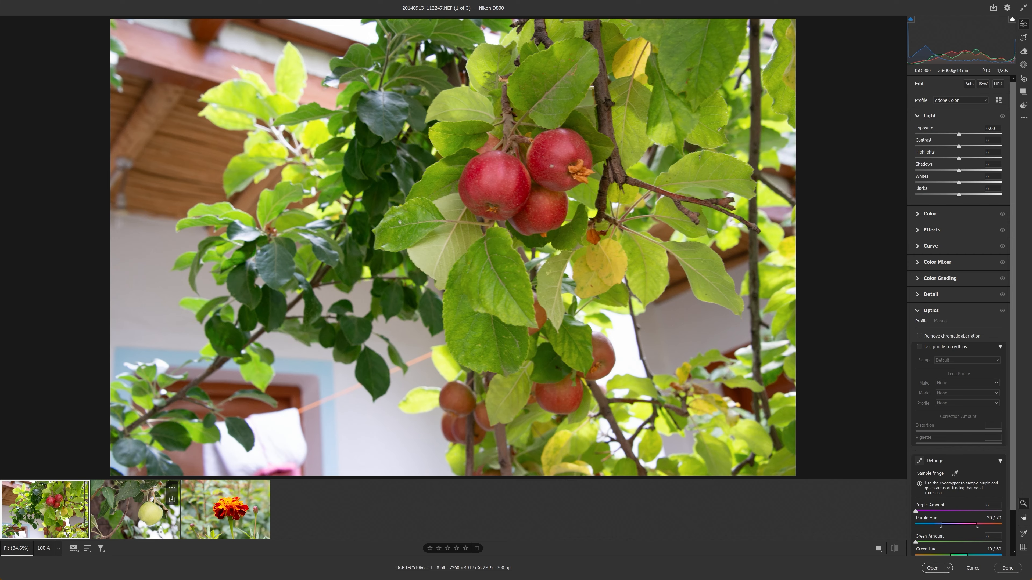
left_click(159, 529)
left_click(234, 512)
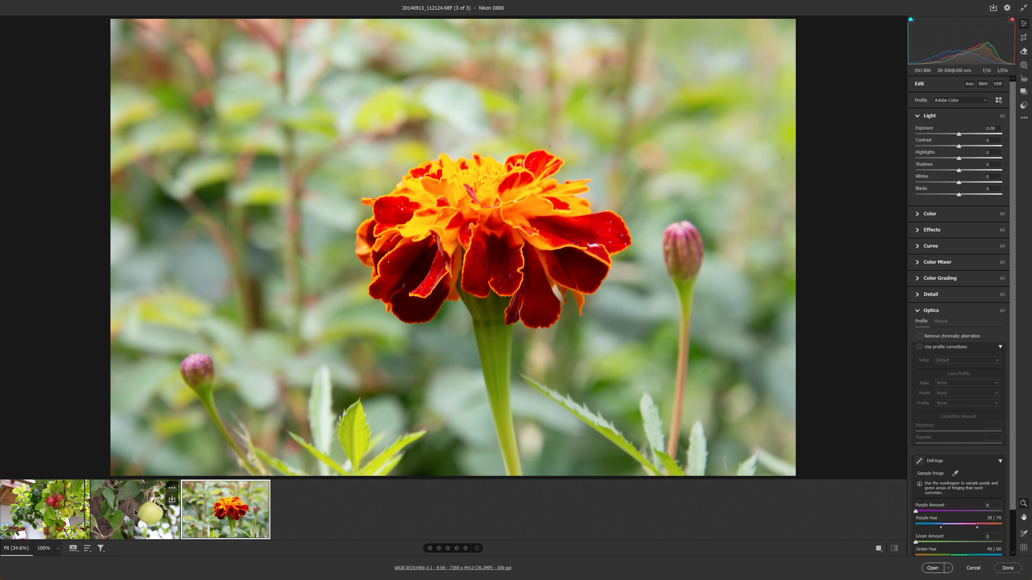
left_click(134, 510)
left_click(32, 507)
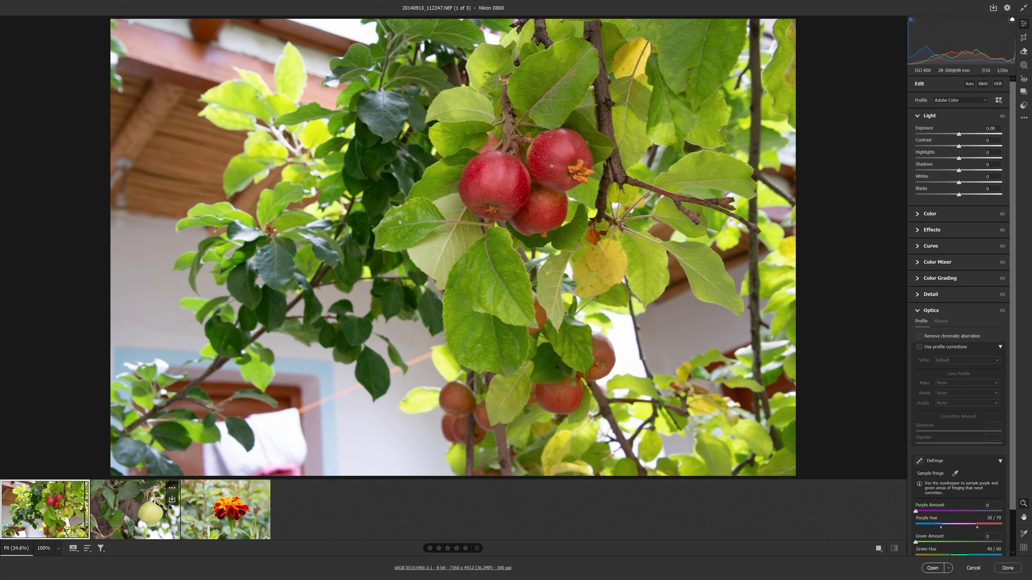
- Select all three photos and apply the favorite preset All Images to them
right_click(230, 513)
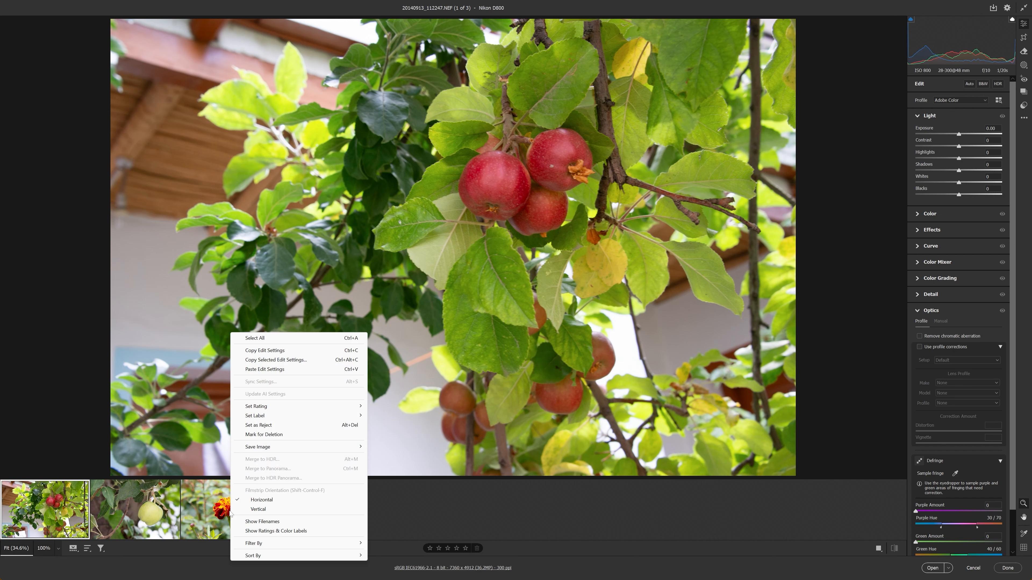
left_click(291, 339)
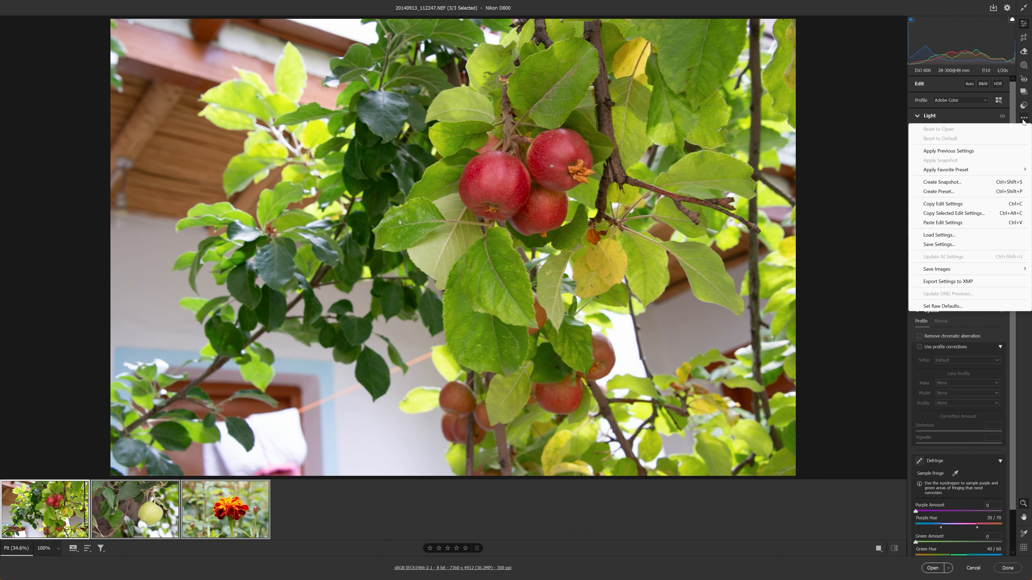
mouse_move(947, 170)
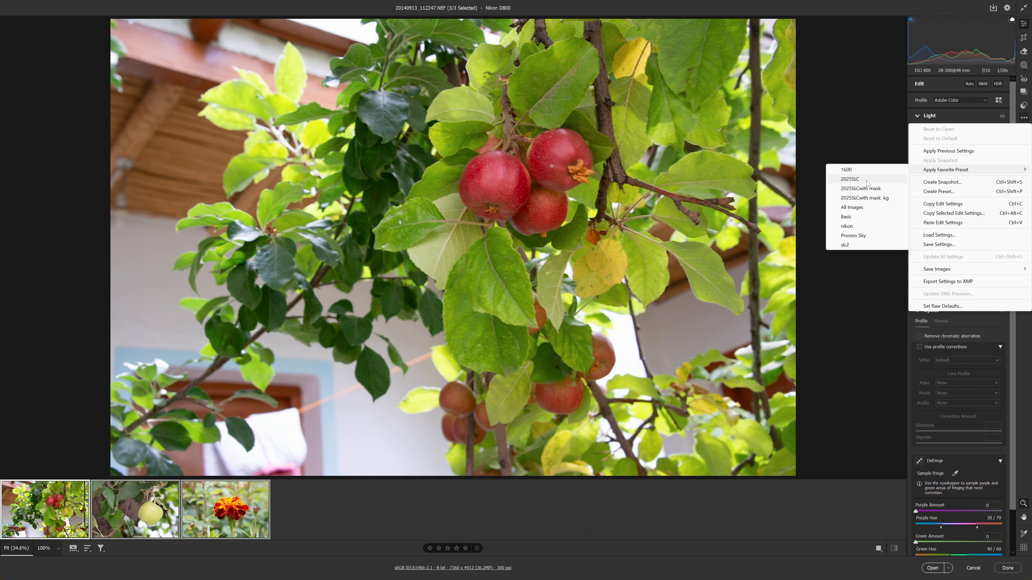
left_click(850, 208)
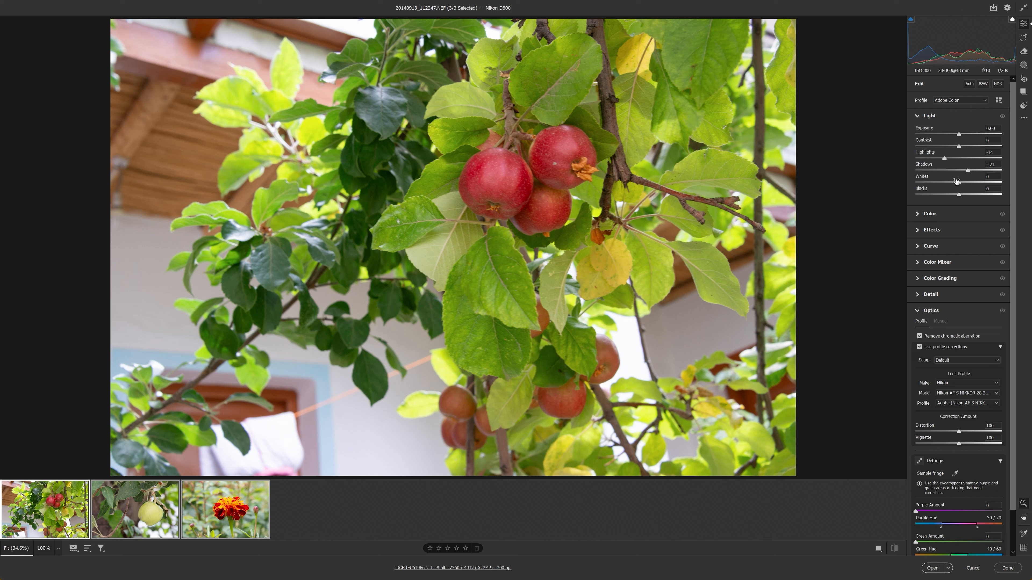
- Set Exposure to -1.05 and Luminance noise reduction to 21 for all three selected photos
left_click(955, 134)
left_click_drag(955, 136, 948, 135)
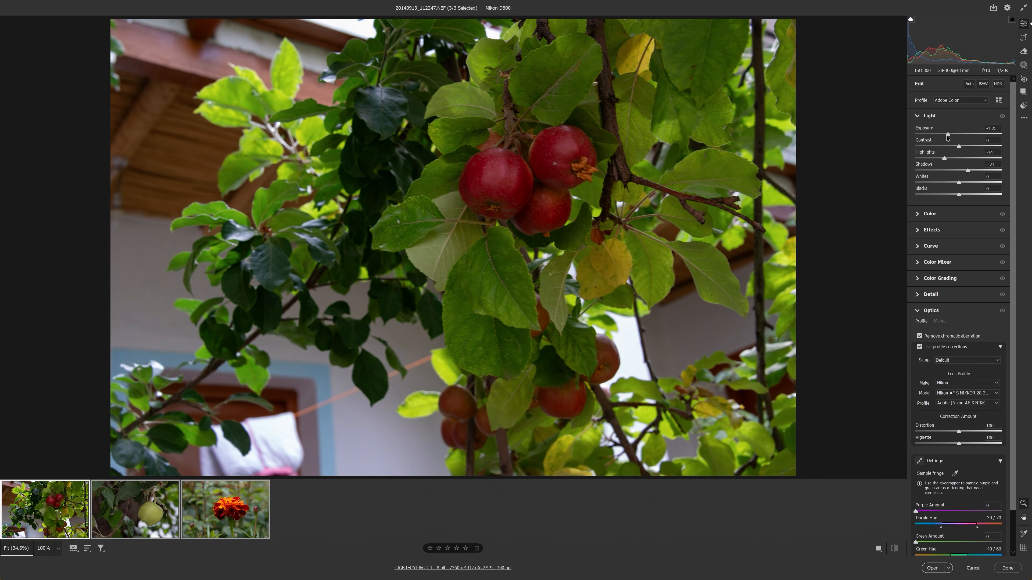
left_click_drag(948, 135, 950, 136)
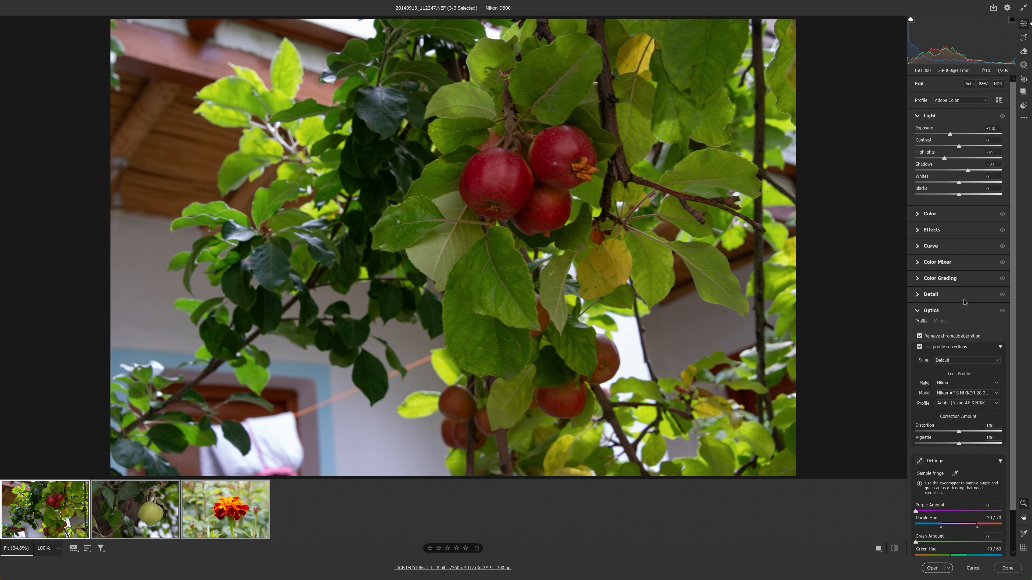
scroll(964, 302, "down", 2)
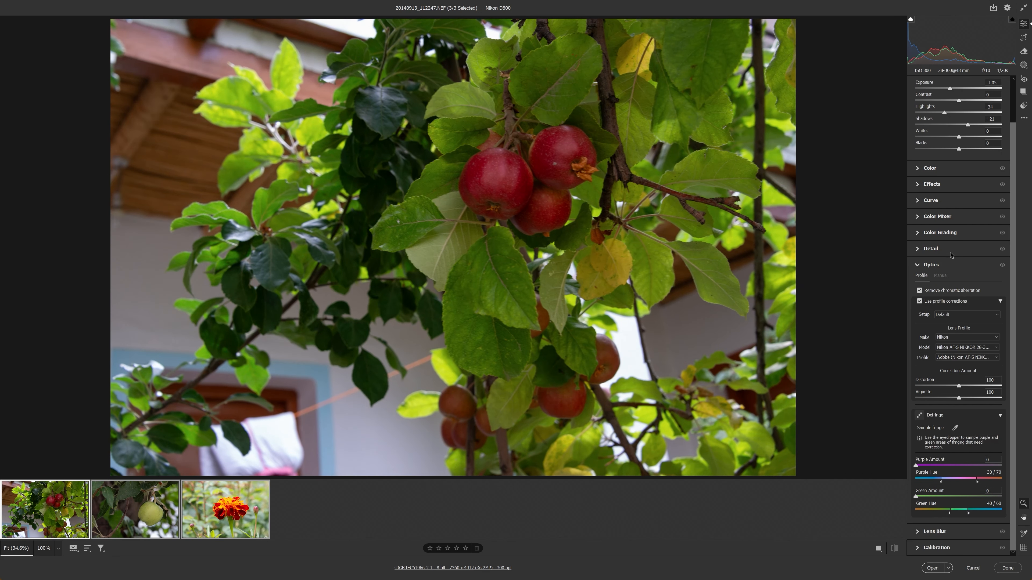
left_click(931, 250)
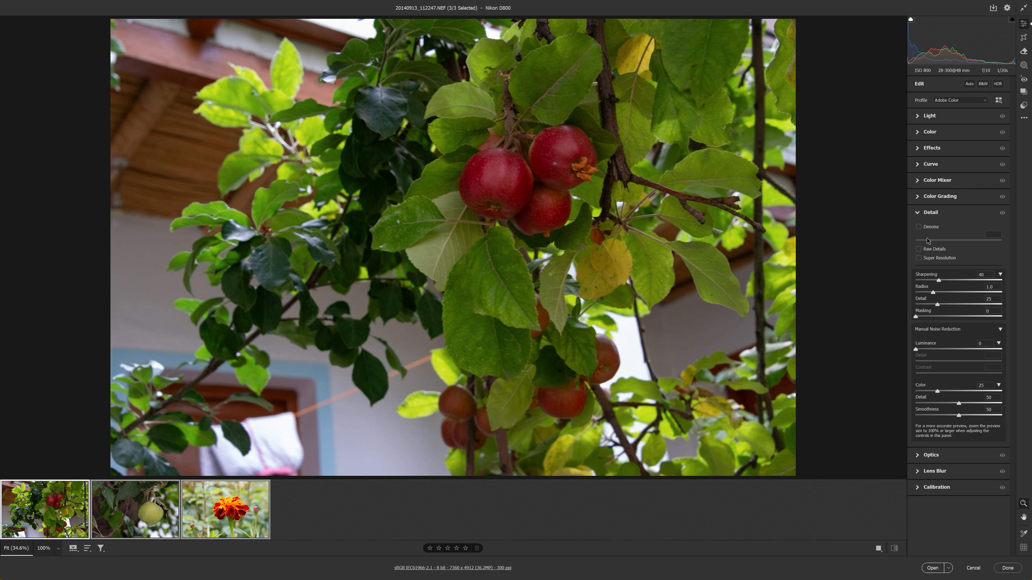
left_click_drag(920, 349, 927, 351)
left_click_drag(931, 350, 934, 350)
- Check the shared adjustments on the marigold, green apple and red apple photos, examining the marigold up close
left_click(223, 503)
left_click(473, 227)
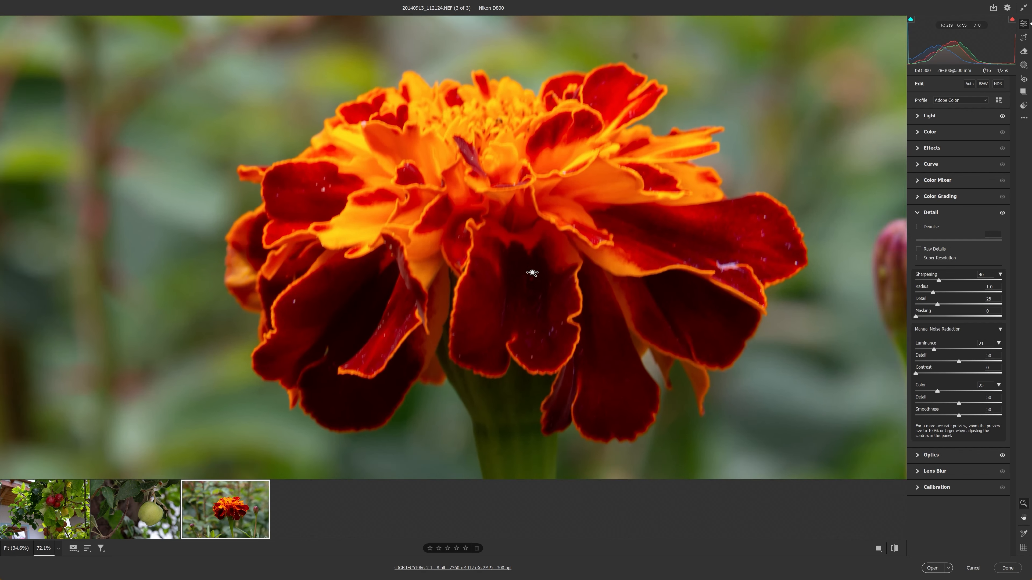
left_click_drag(532, 272, 504, 219)
left_click(149, 515)
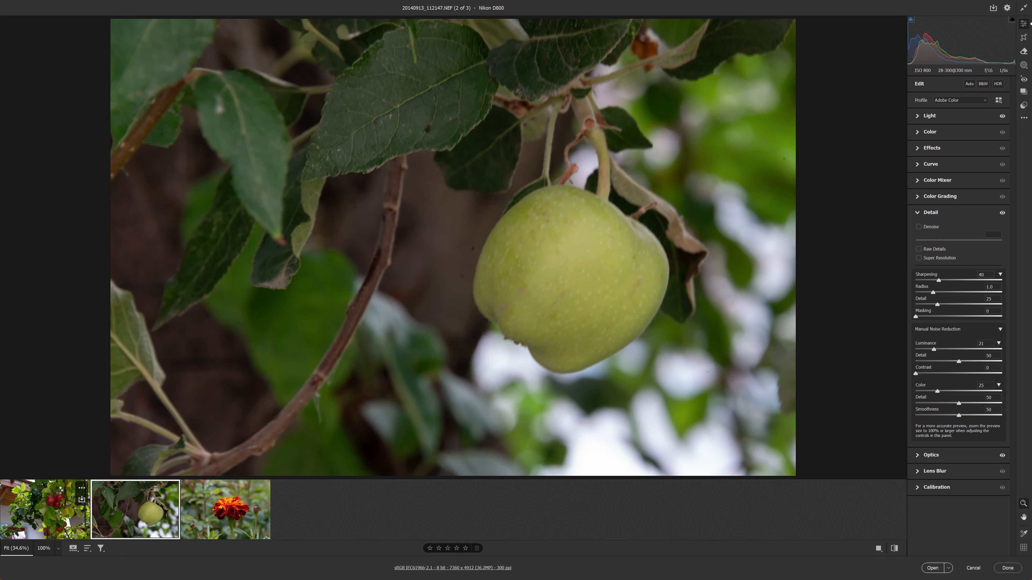
left_click(61, 493)
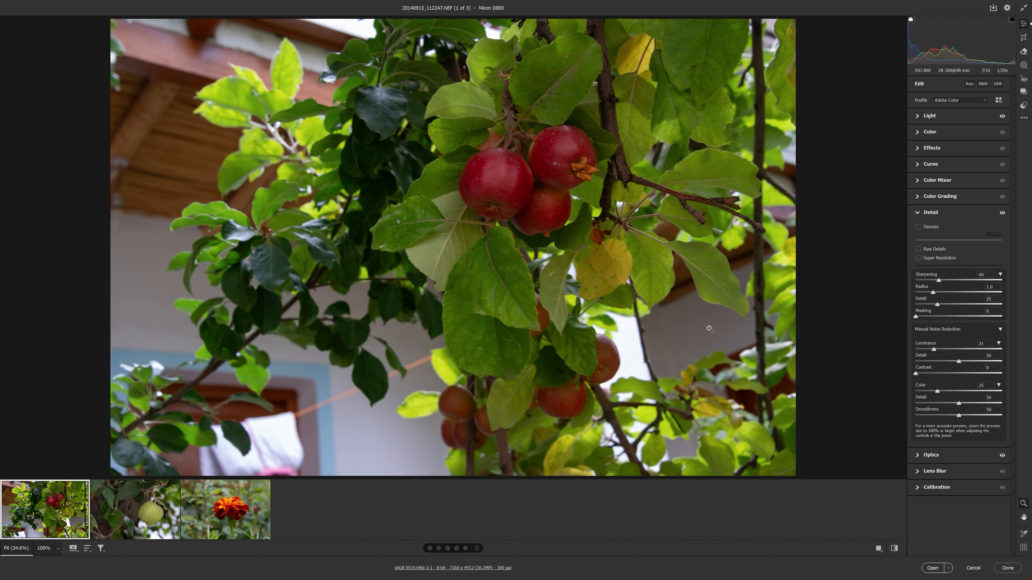
left_click(229, 521, "shift")
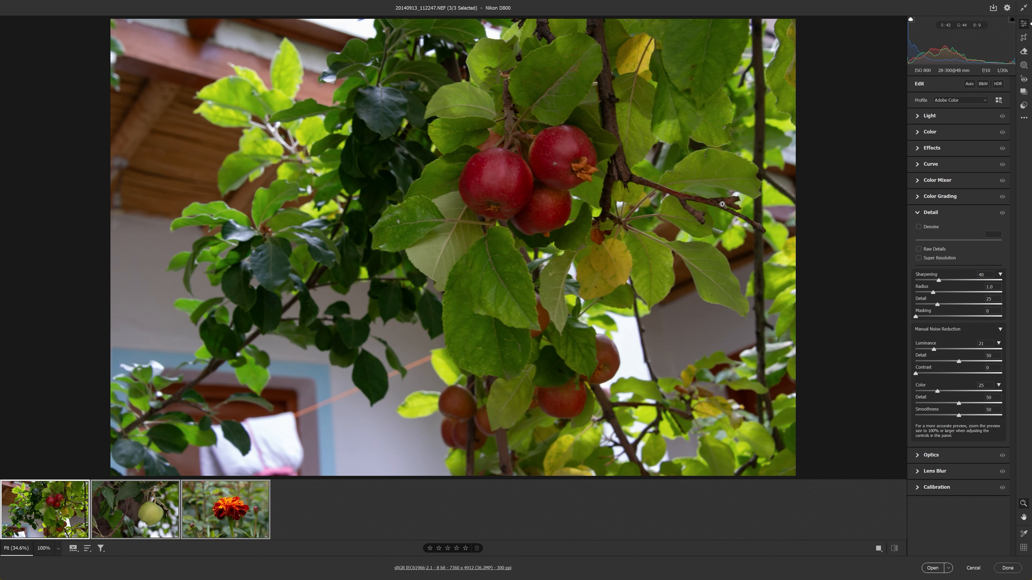
left_click(47, 504)
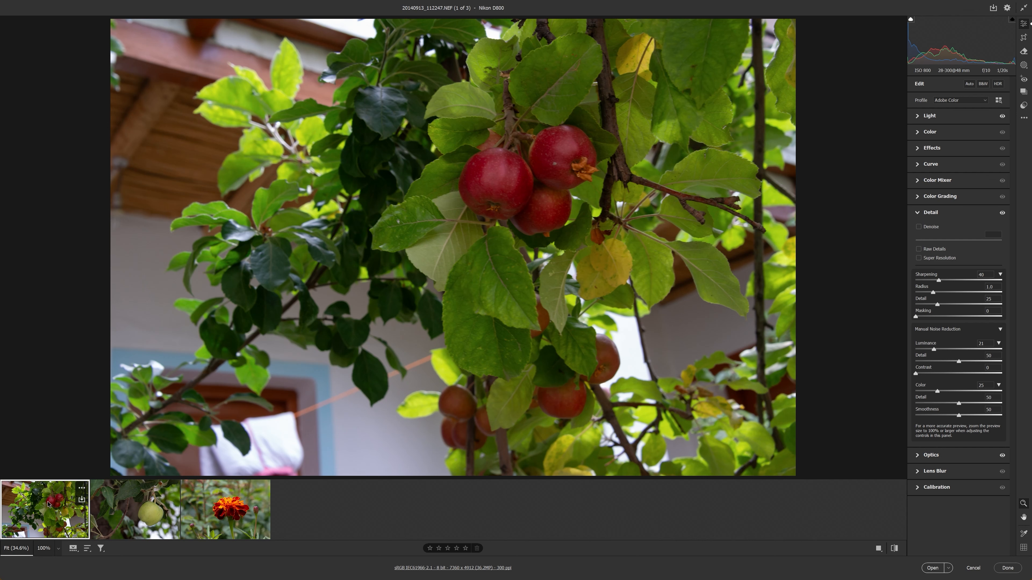
- Crop the red apple photo around the three large apples to about 2715 x 1812 pixels
left_click(1024, 37)
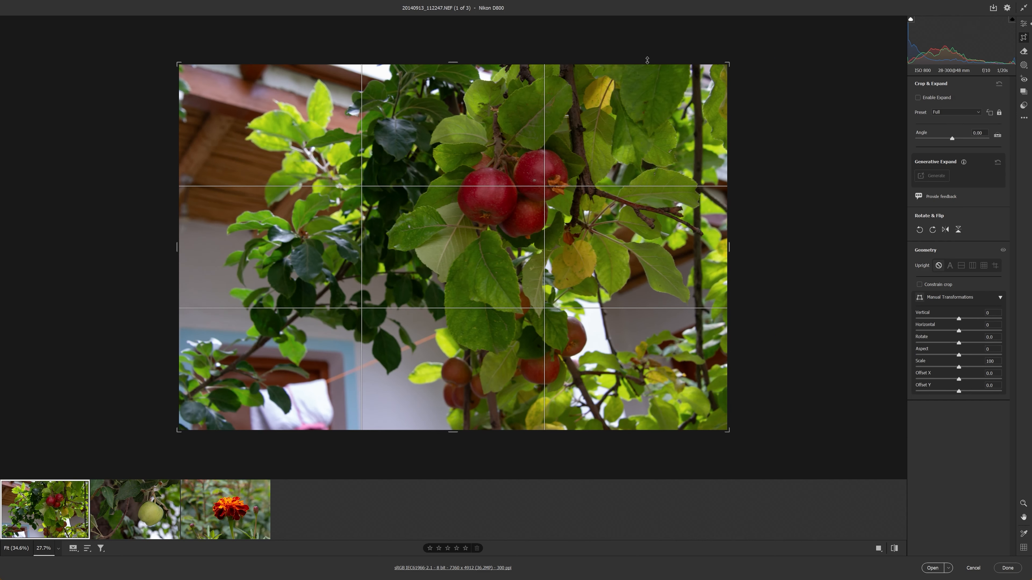
left_click_drag(408, 127, 611, 264)
left_click_drag(506, 226, 521, 222)
key("Return")
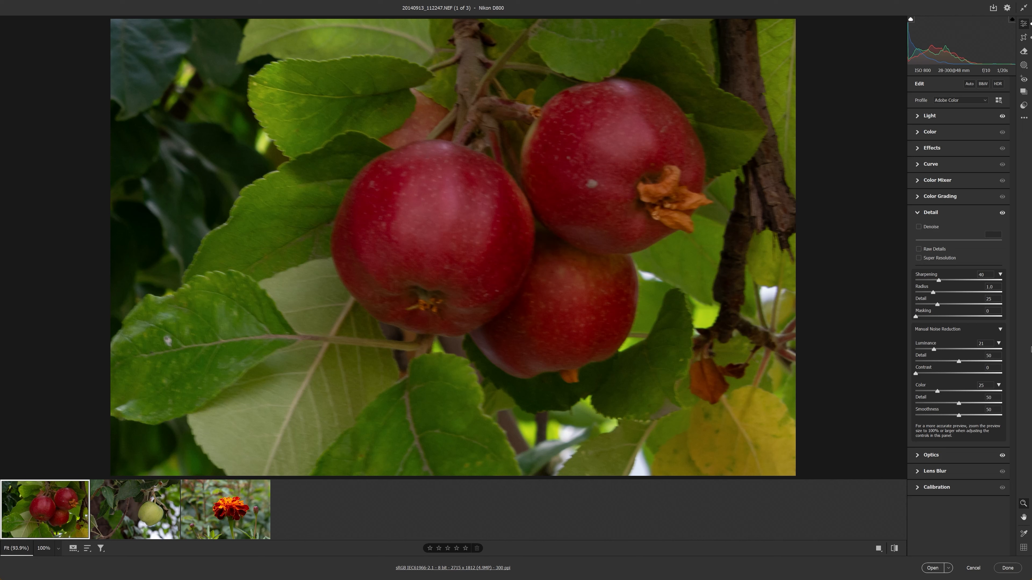
- Set the cropped apple photo's Texture to +31, Clarity to +19, Dehaze to +18 and Exposure to -0.75
left_click(939, 149)
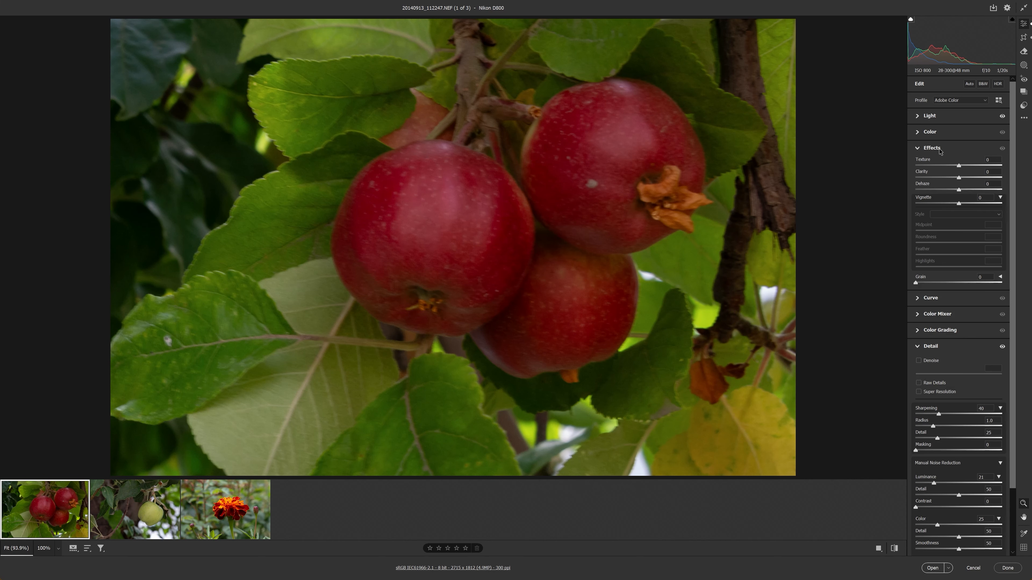
left_click(972, 166)
left_click(967, 177)
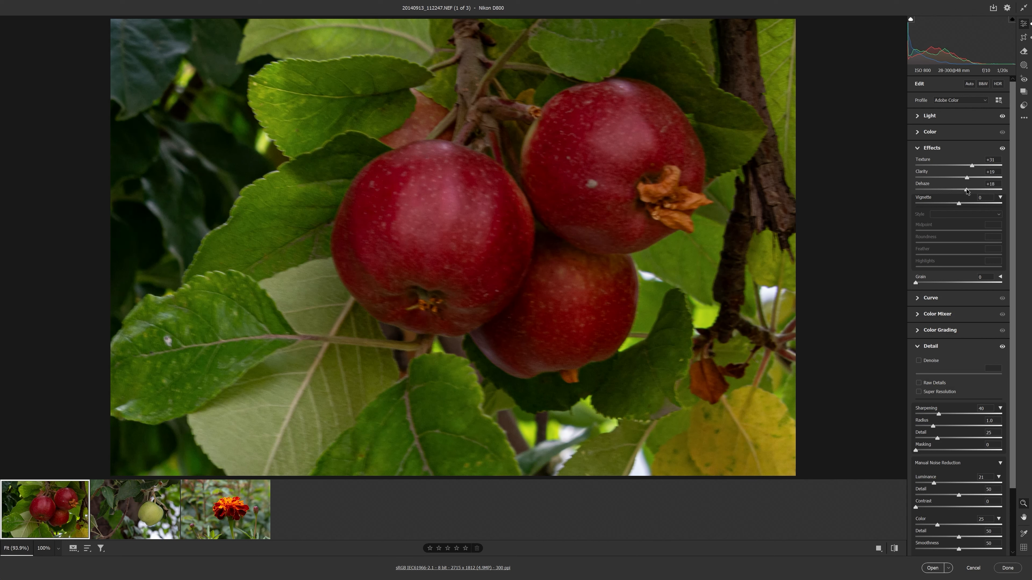
left_click(934, 118)
left_click_drag(952, 134, 954, 136)
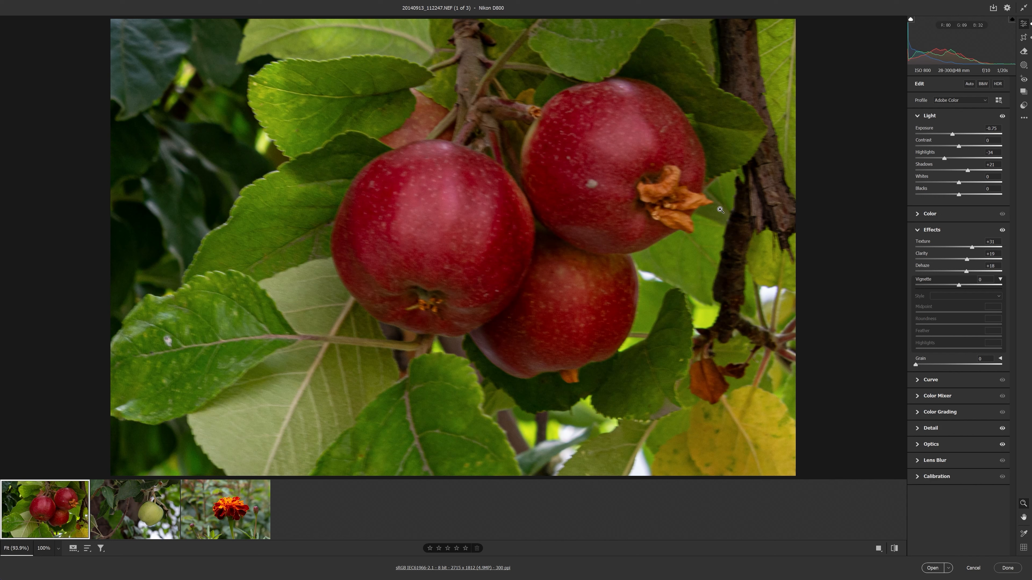
- Create a radial gradient mask as a large ellipse covering the three red apples
left_click(1025, 66)
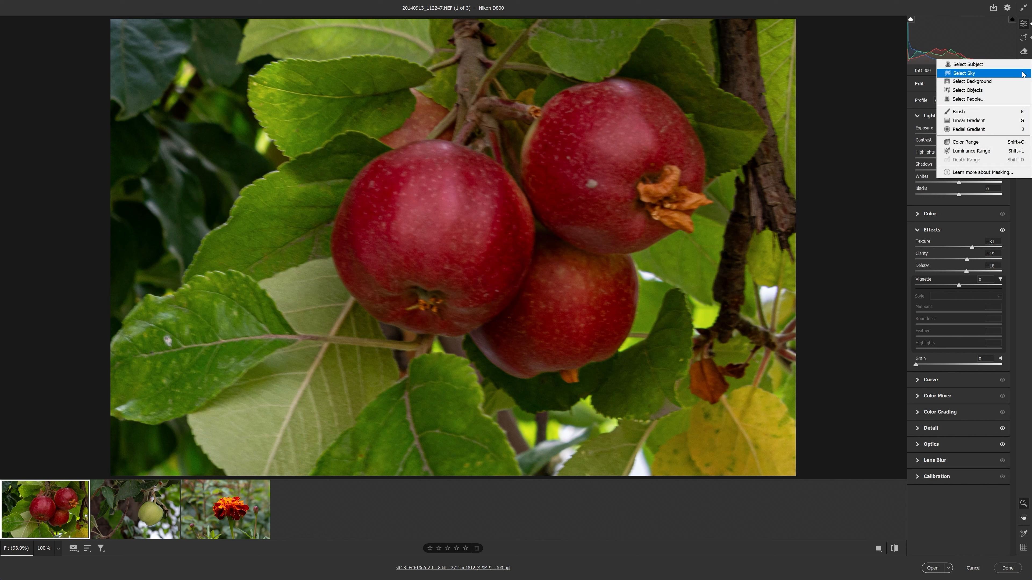
left_click(983, 129)
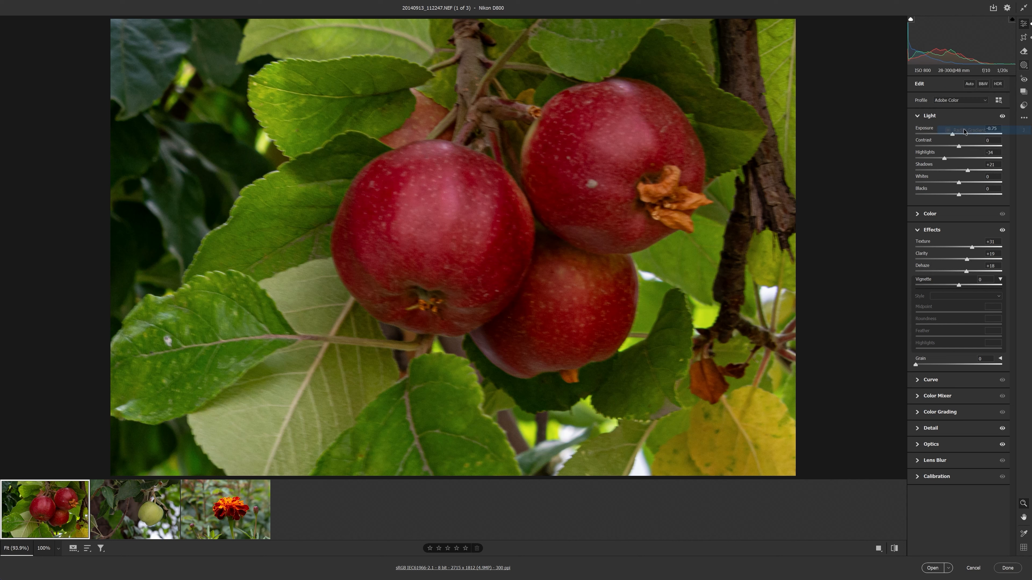
left_click_drag(507, 227, 691, 365)
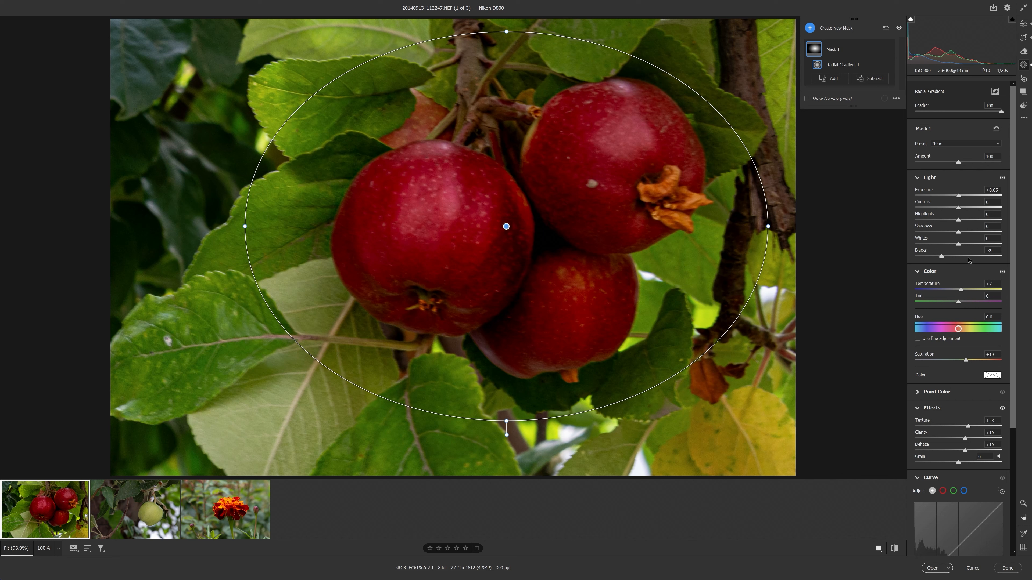
- Set the apple mask's Exposure to +1.10, Texture to +29, Clarity to +30 and Blacks to -8
left_click_drag(942, 256, 960, 259)
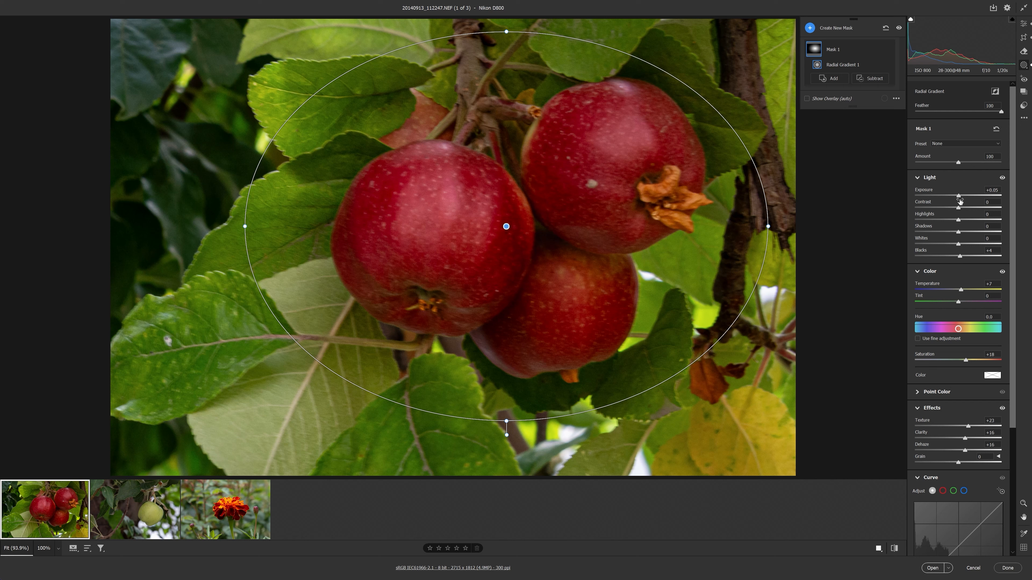
left_click_drag(959, 197, 971, 197)
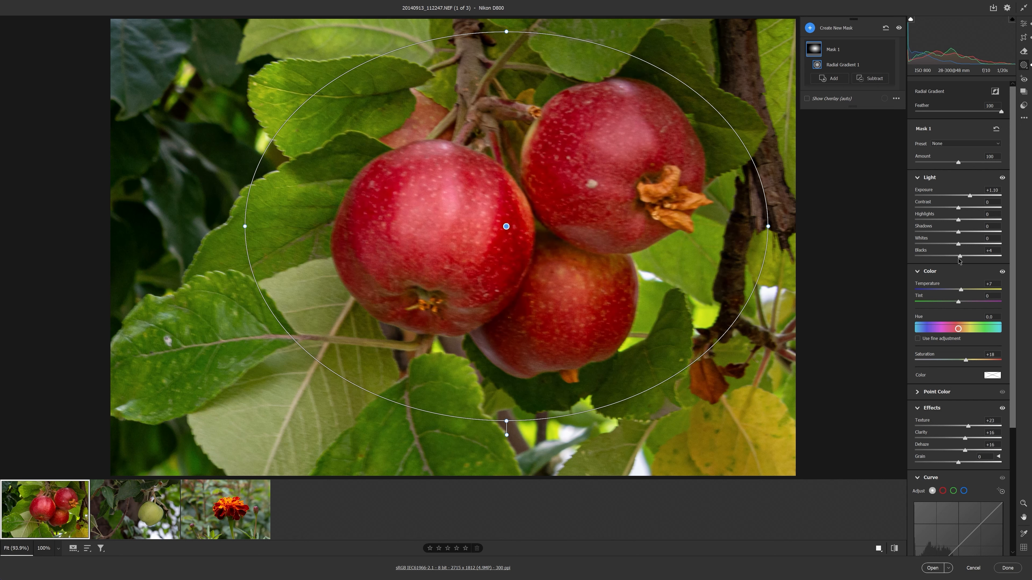
left_click_drag(969, 426, 971, 439)
left_click_drag(960, 255, 957, 256)
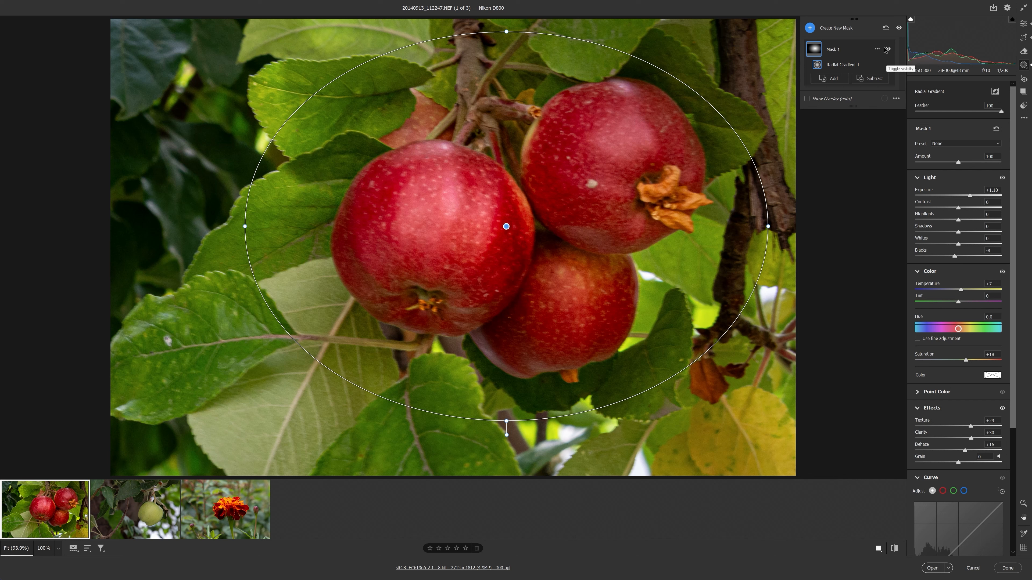
- Duplicate and invert the red apple mask, and set the inverted copy's Feather to 39 and Exposure to -0.65
left_click(877, 49)
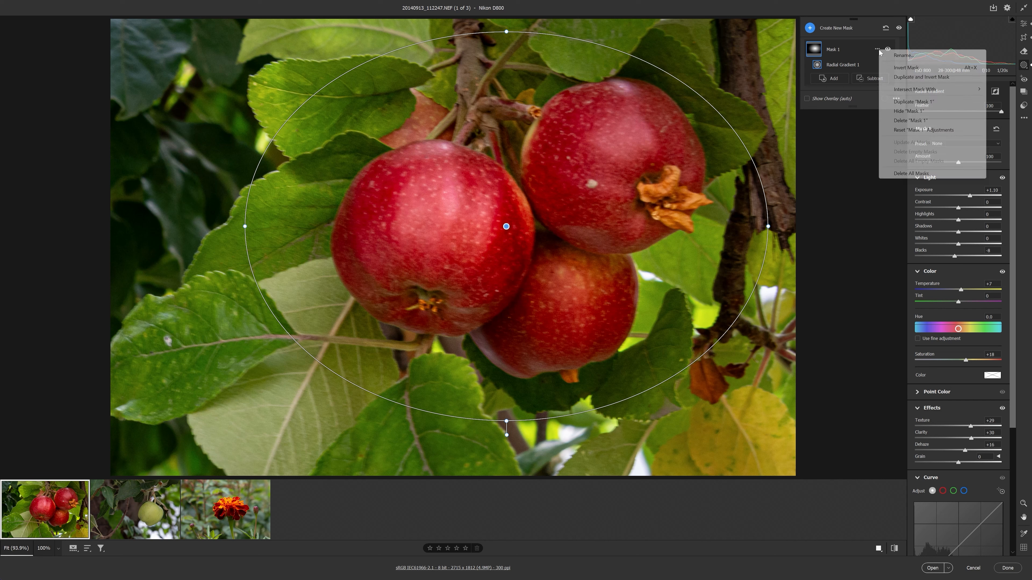
left_click(895, 77)
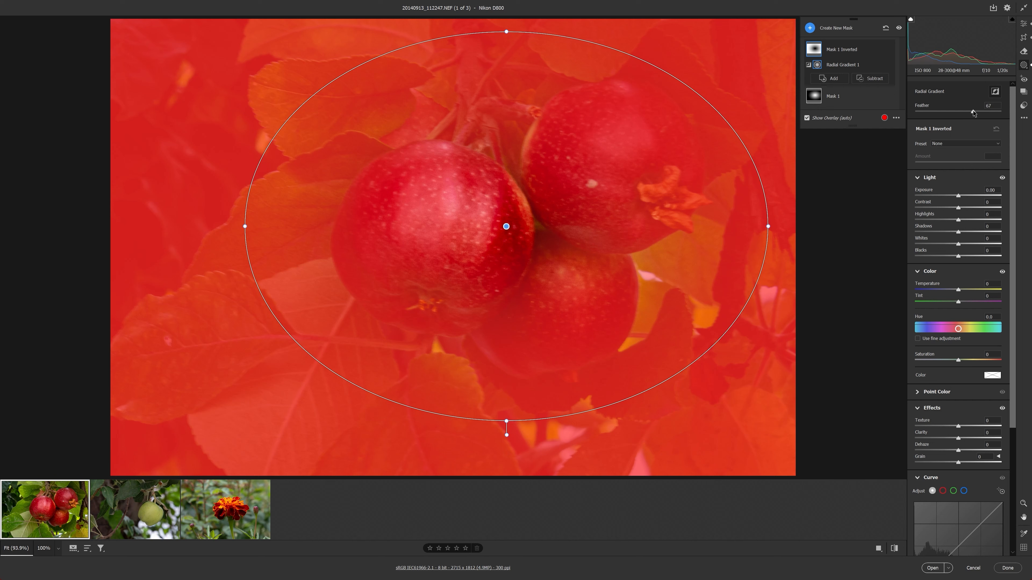
left_click_drag(973, 113, 928, 113)
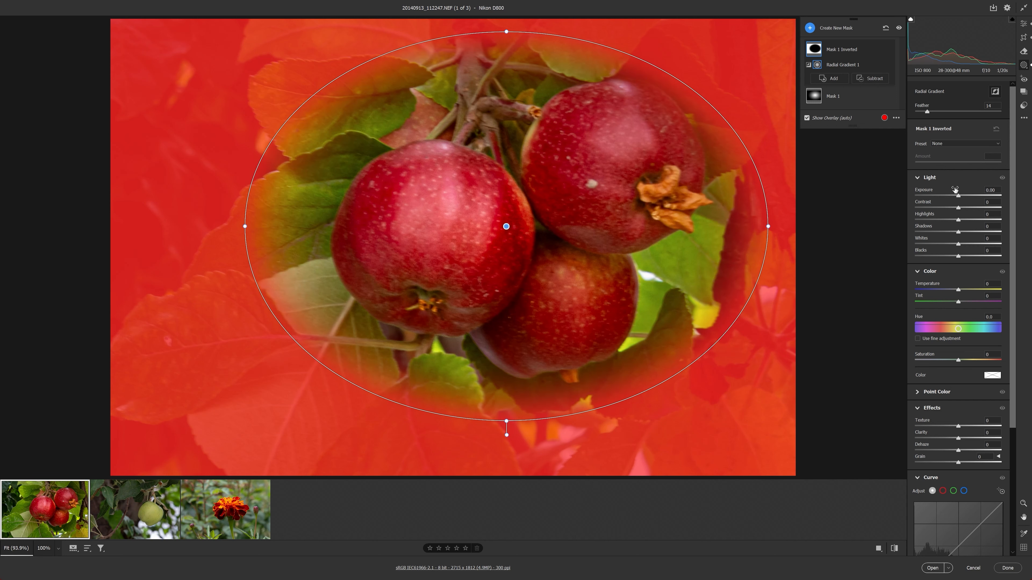
left_click_drag(960, 195, 952, 196)
left_click(936, 112)
left_click_drag(940, 111, 947, 111)
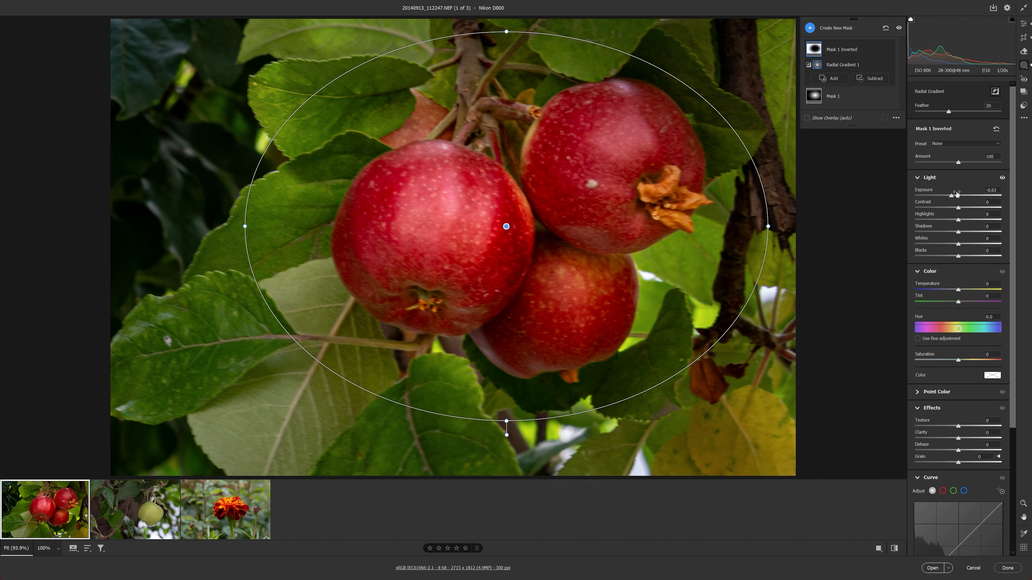
left_click_drag(952, 196, 953, 196)
- Compare the red apple photo before and after side by side, and set its overall Exposure to -0.60
left_click(880, 550)
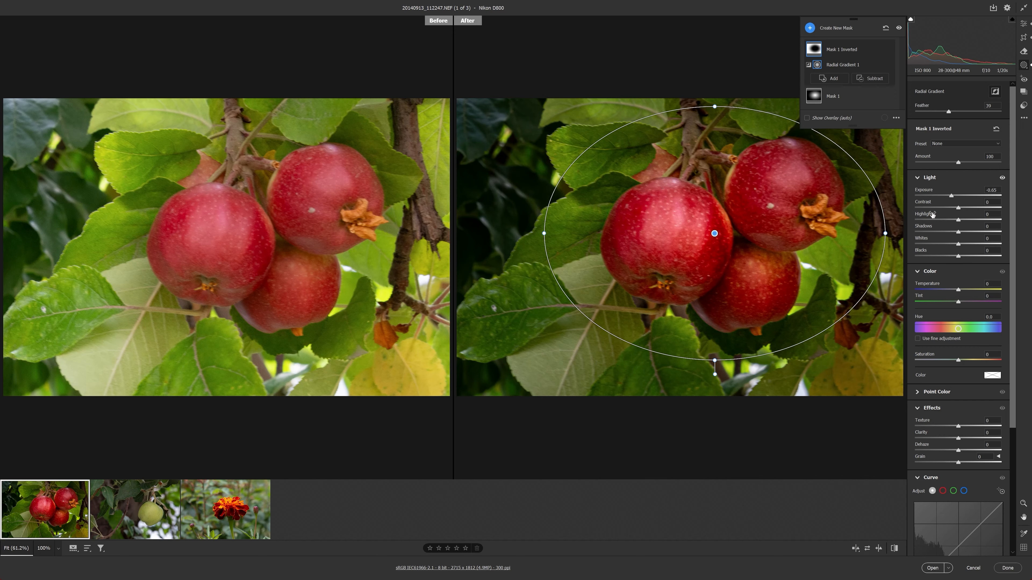
left_click(1026, 25)
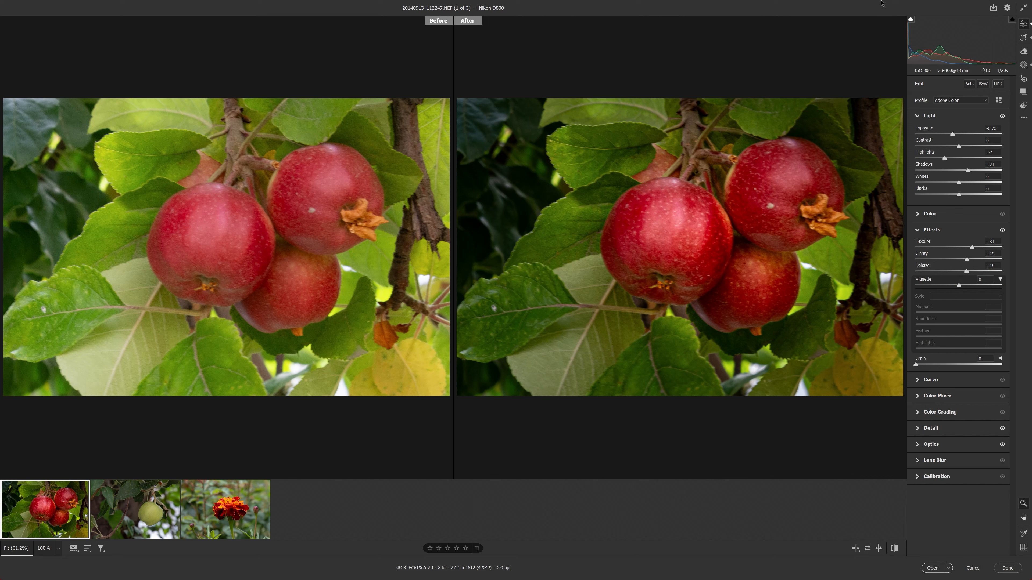
left_click_drag(952, 134, 954, 134)
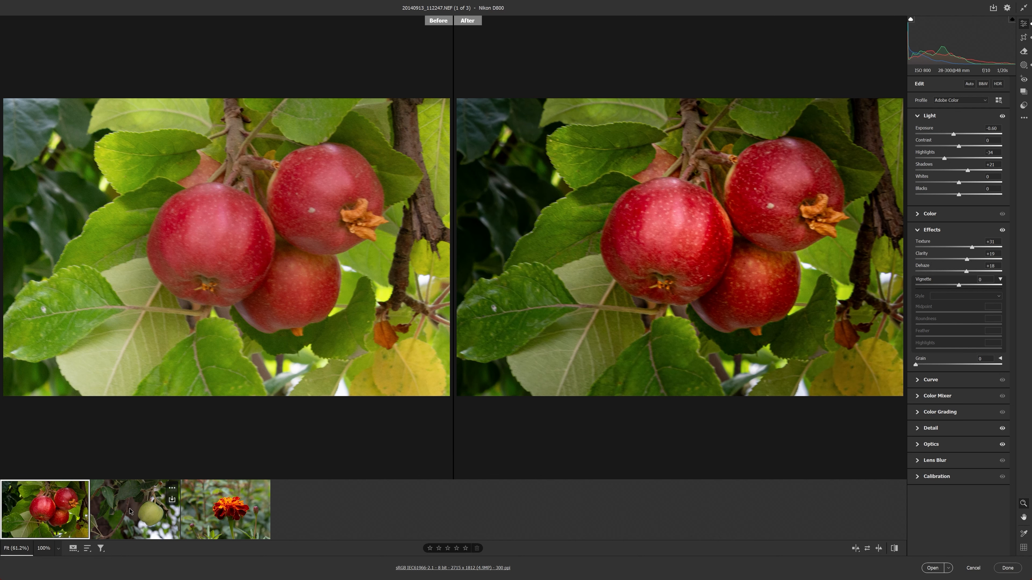
- Open the green apple photo in single view and create a radial gradient mask as an ellipse around the apple
left_click(131, 508)
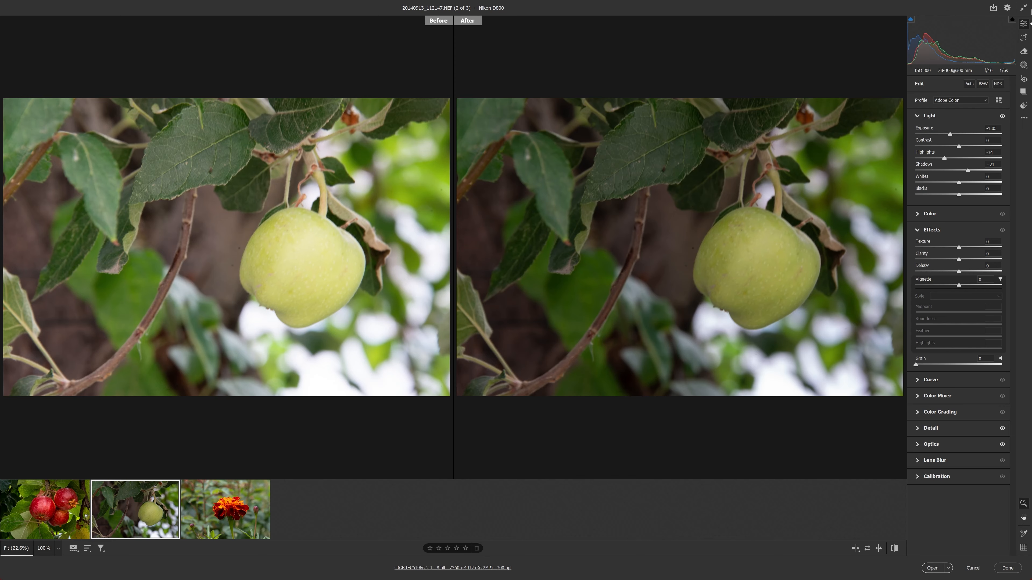
left_click(1023, 36)
left_click(1024, 24)
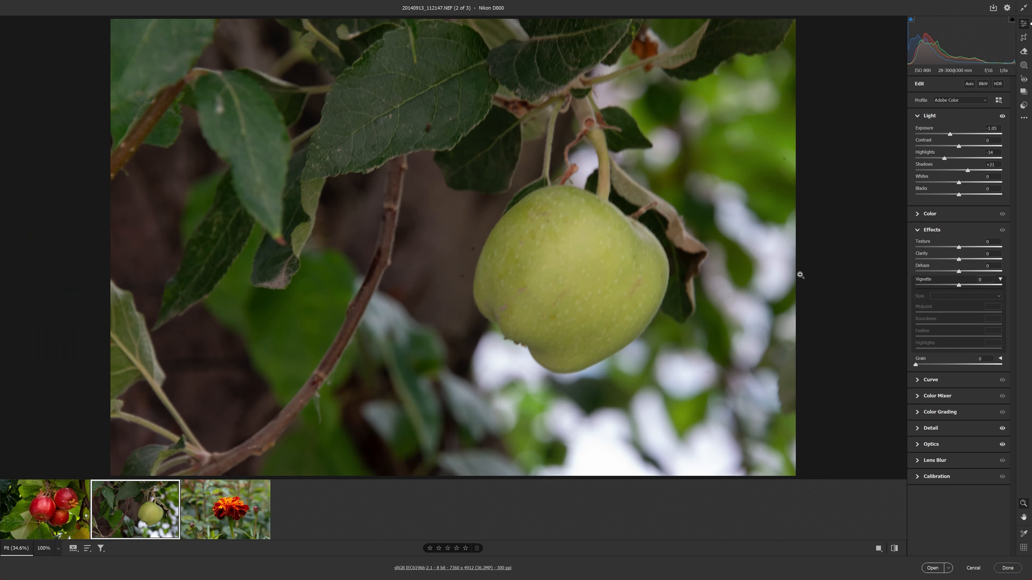
left_click(1024, 65)
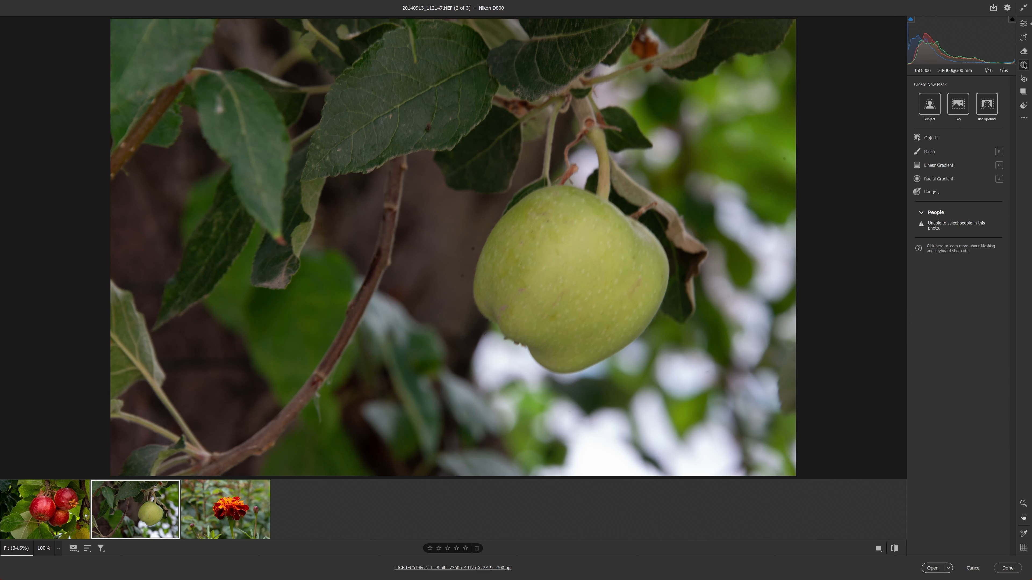
left_click(938, 179)
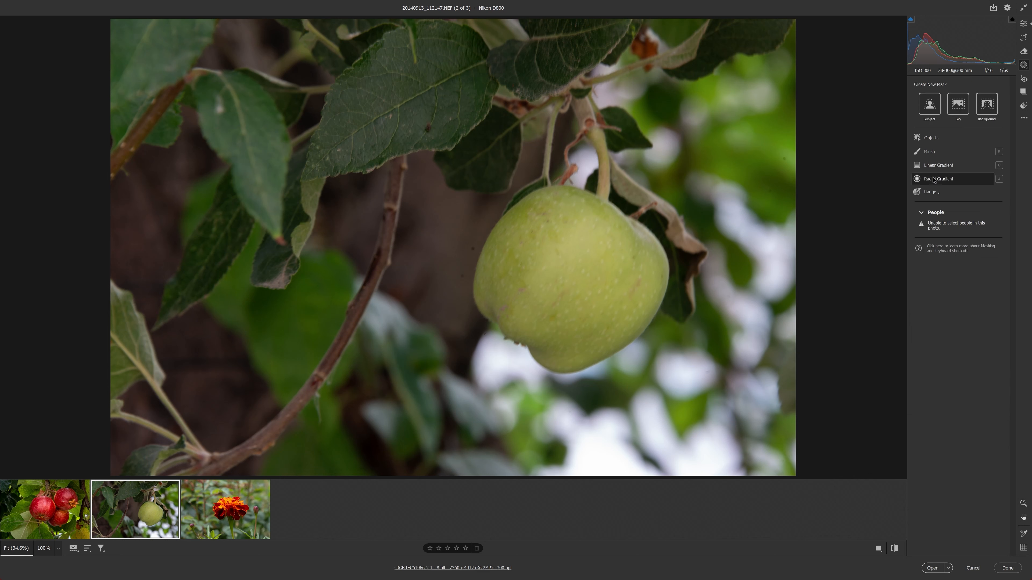
left_click_drag(674, 337, 695, 360)
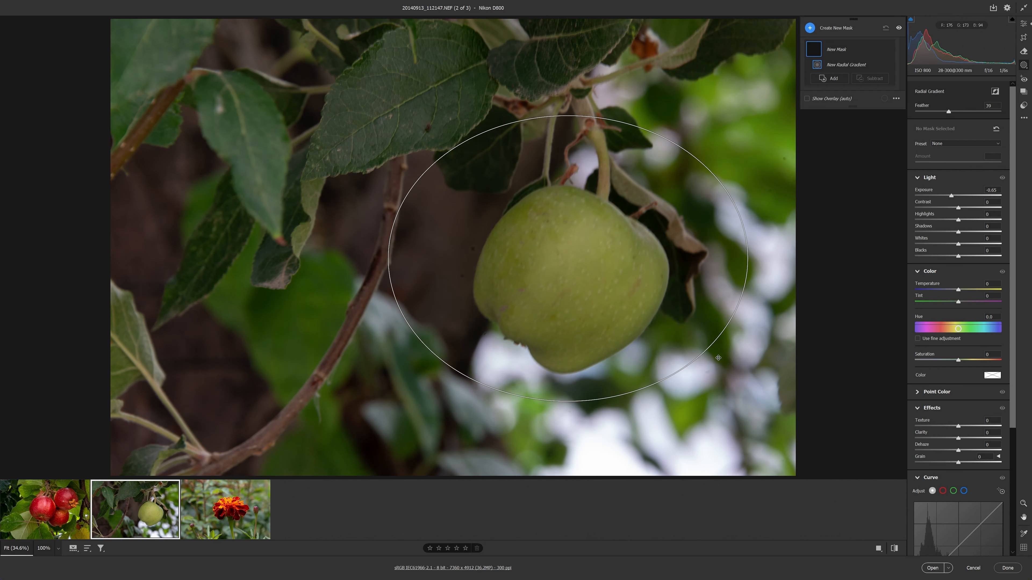
left_click_drag(718, 358, 718, 358)
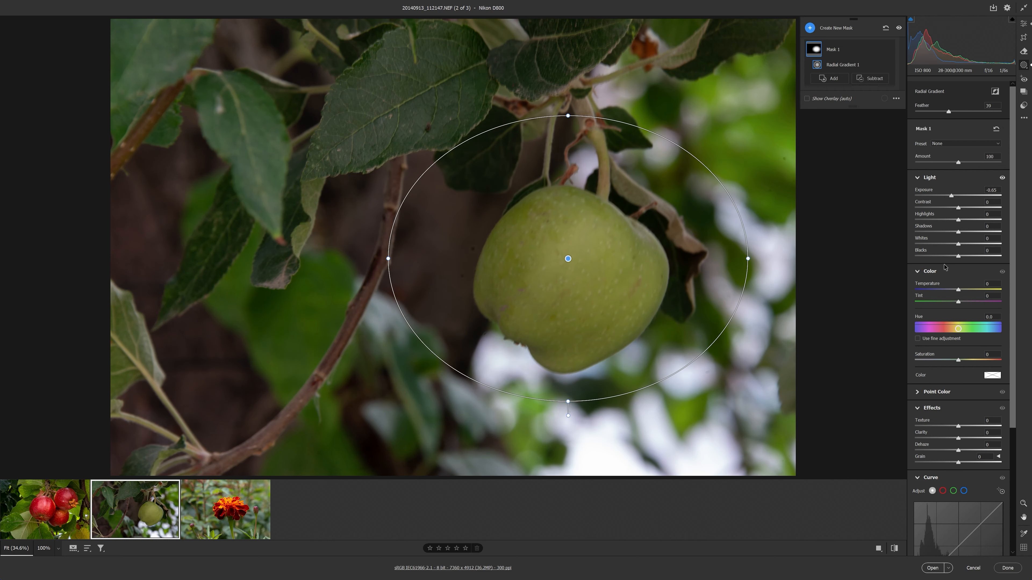
- Set the green apple mask's Exposure to +0.35, Texture to +16, Clarity to +15 and Dehaze to +34
left_click(964, 199)
mouse_move(964, 198)
left_mouse_down()
mouse_move(952, 199)
mouse_move(962, 198)
left_mouse_up()
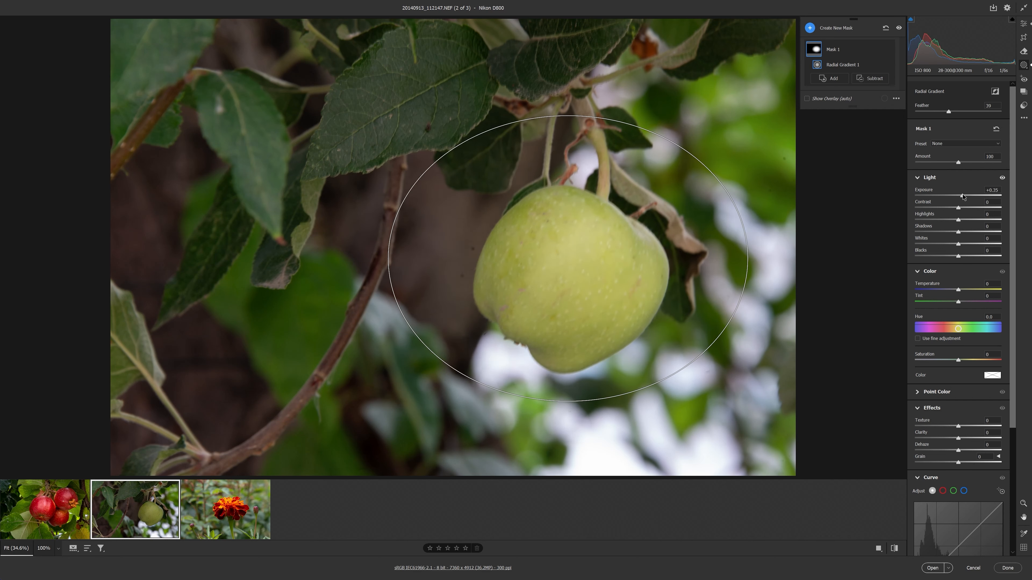
left_click_drag(960, 425, 970, 439)
scroll(970, 442, "down", 2)
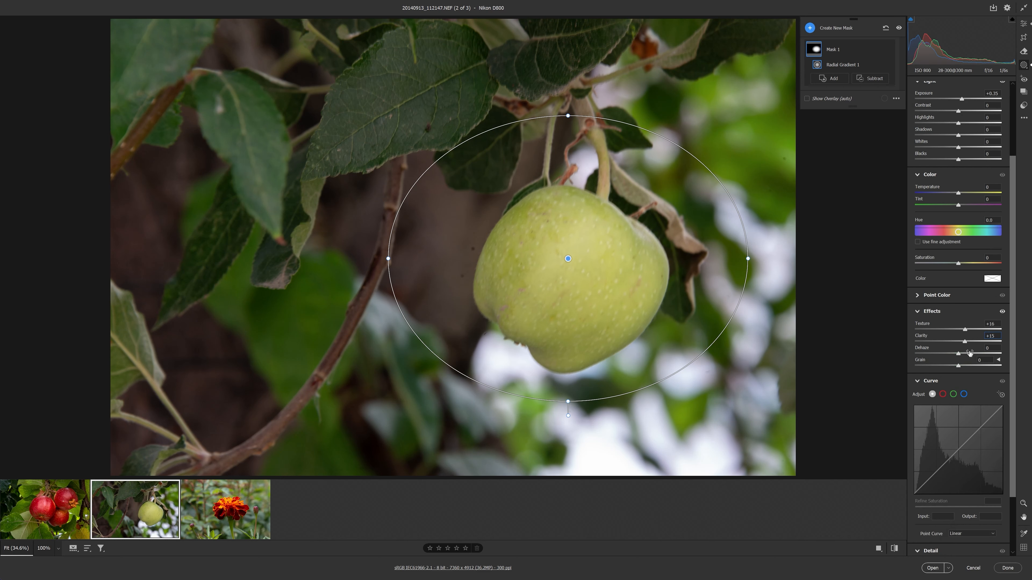
left_click_drag(958, 353, 975, 354)
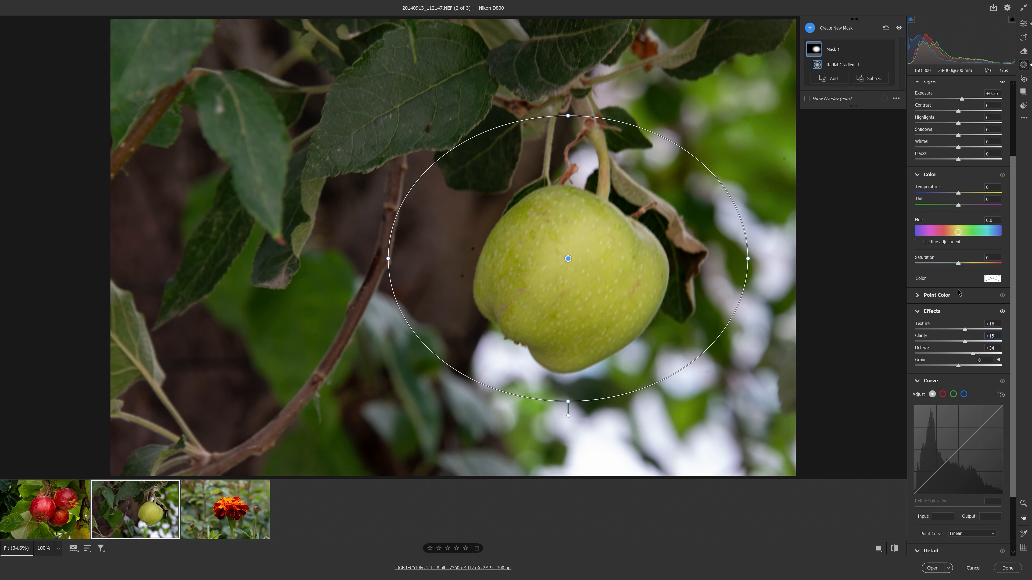
- Add a second radial gradient mask as a slightly larger ellipse around the green apple
left_click(810, 28)
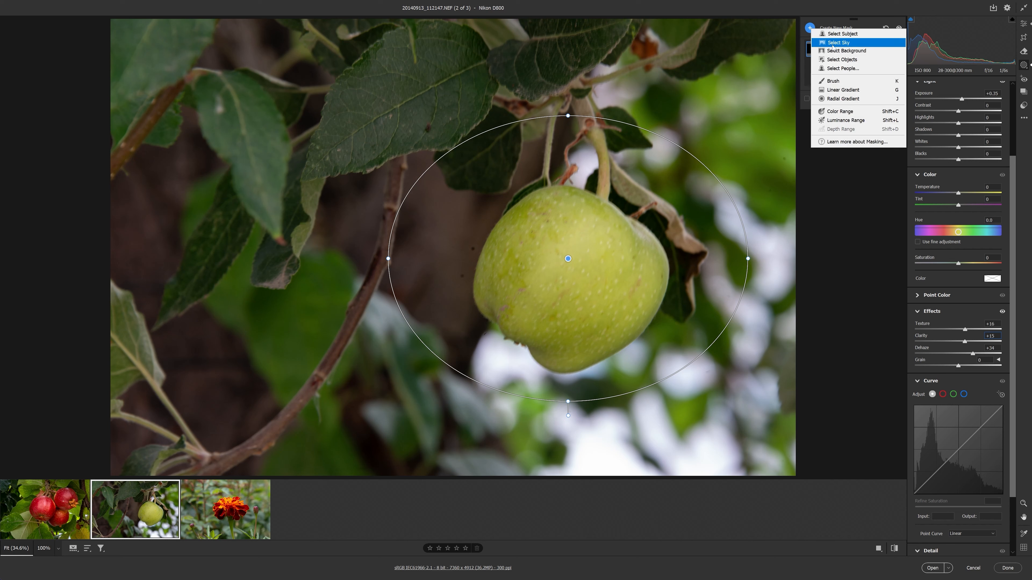
left_click(847, 98)
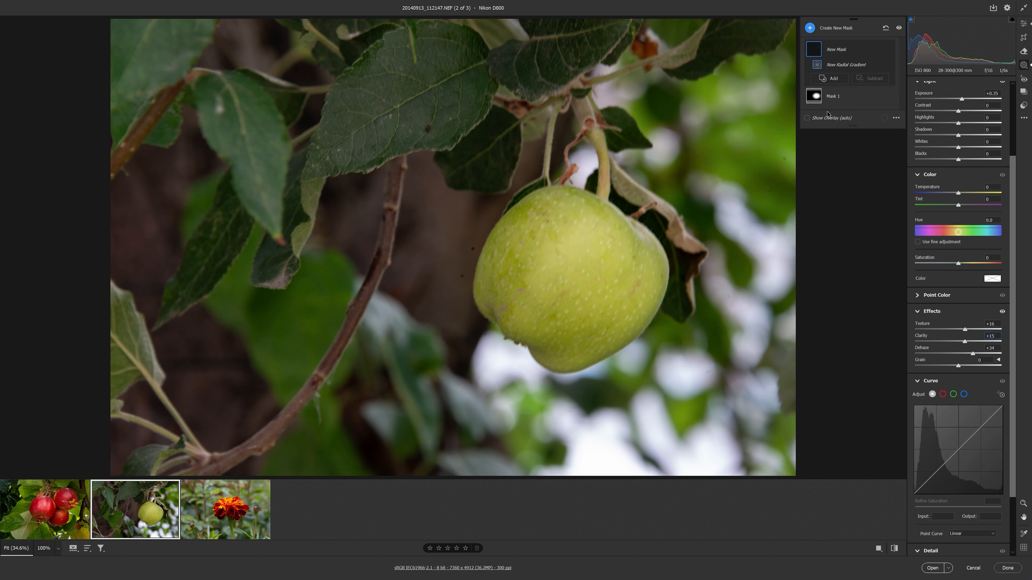
left_click_drag(562, 263, 696, 376)
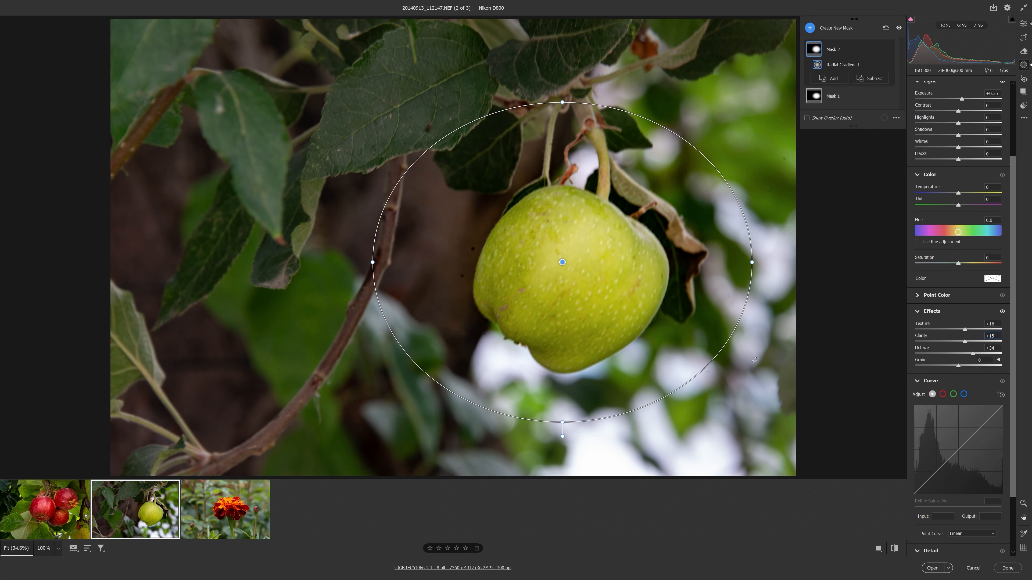
scroll(975, 134, "up", 3)
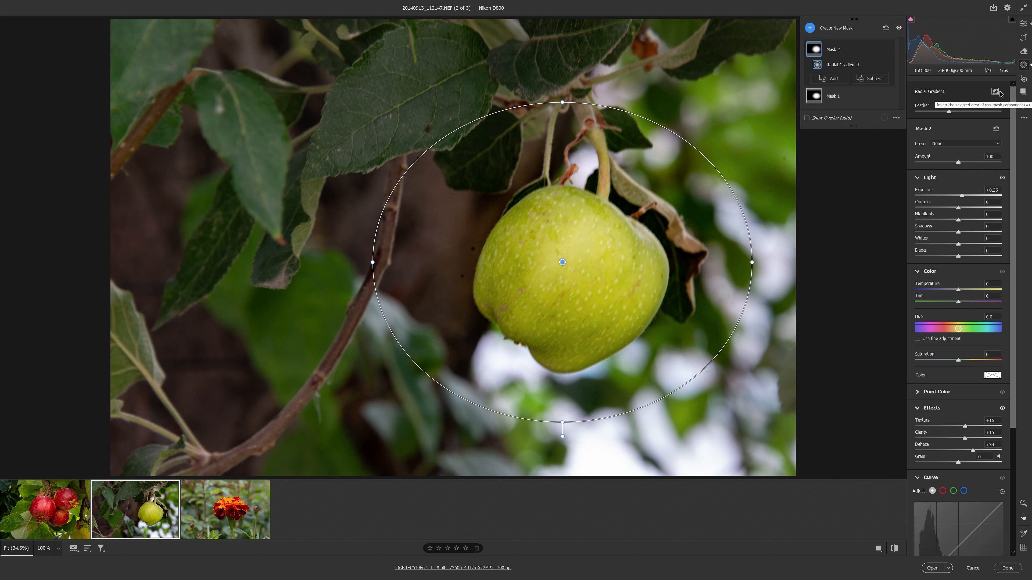
- Invert the second green apple mask, show its overlay and set its Exposure to -1.60
left_click(877, 49)
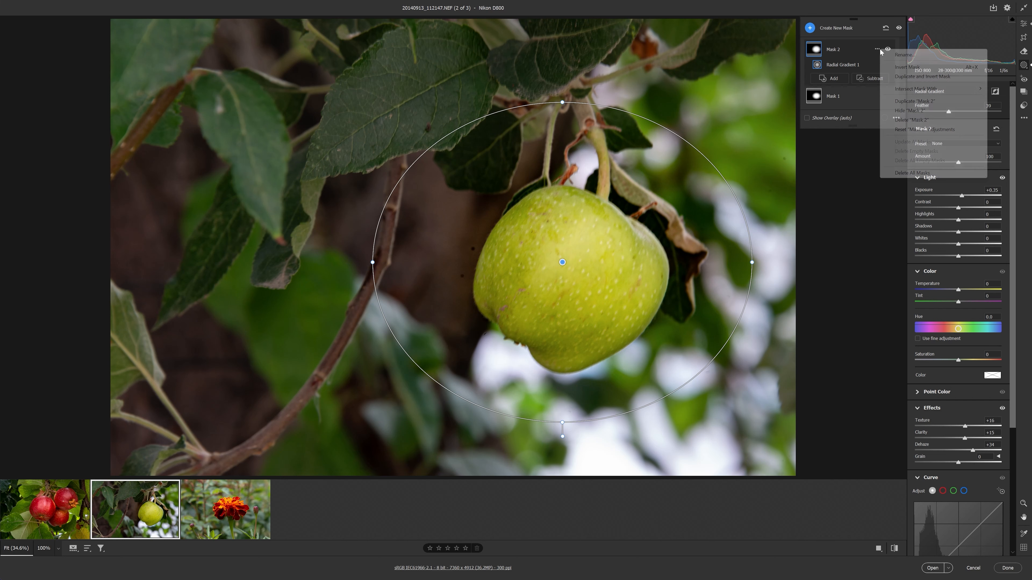
left_click(912, 67)
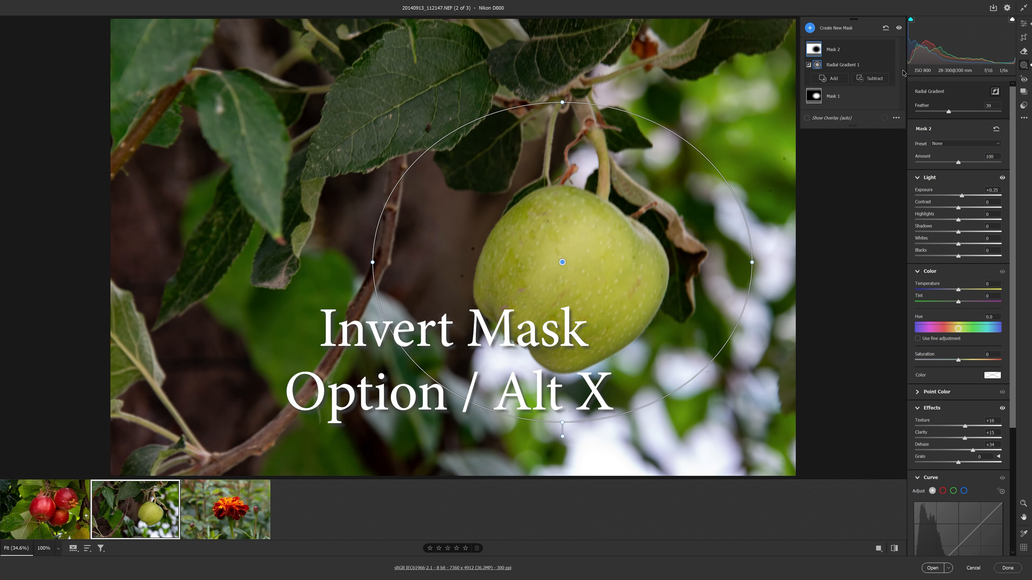
left_click(828, 119)
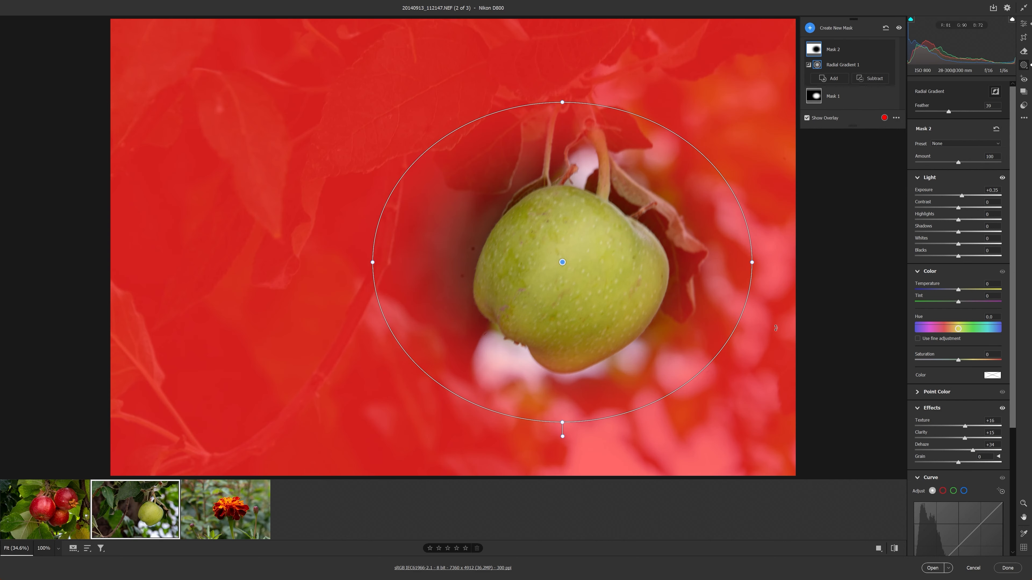
left_click_drag(961, 196, 941, 200)
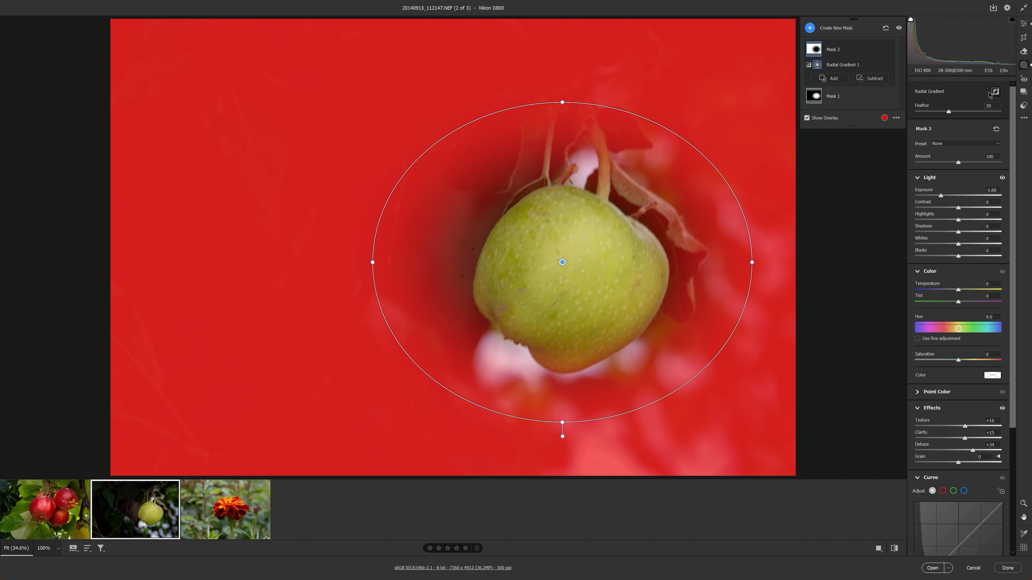
left_click(1024, 25)
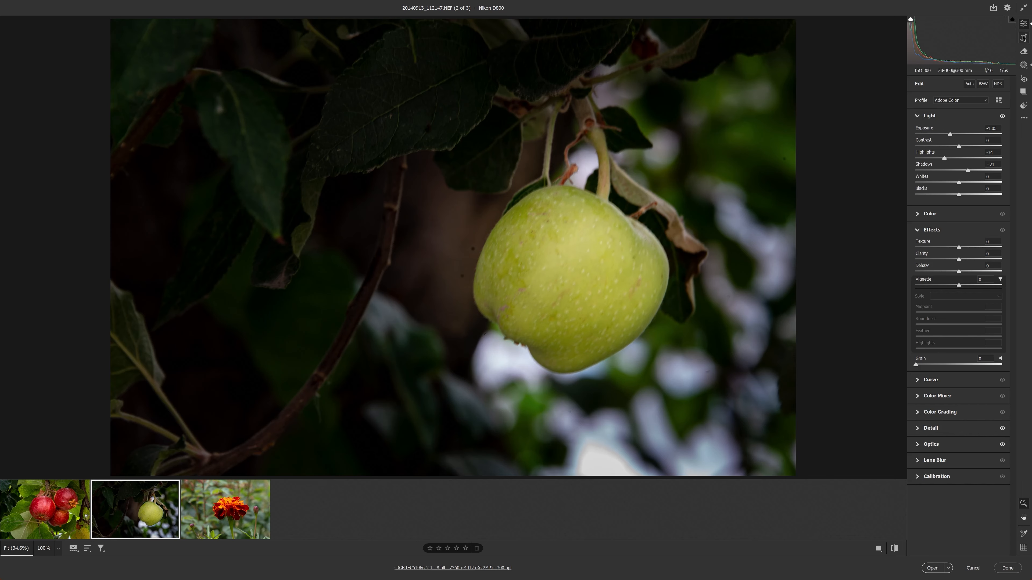
- Crop the green apple photo closer around the apple to about 5879 x 3924 pixels
left_click(1023, 37)
left_click_drag(199, 70, 308, 143)
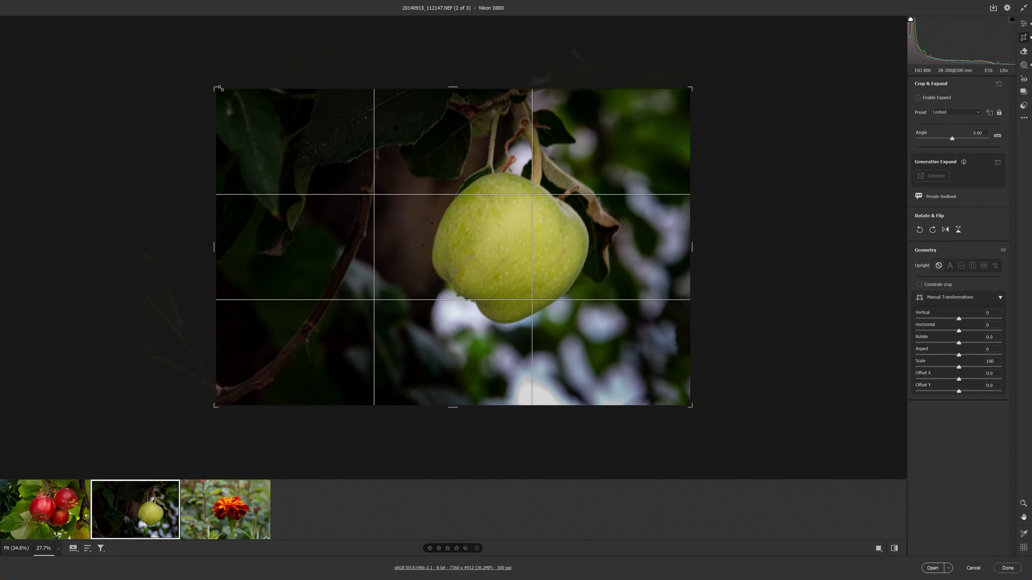
left_click_drag(439, 244, 447, 249)
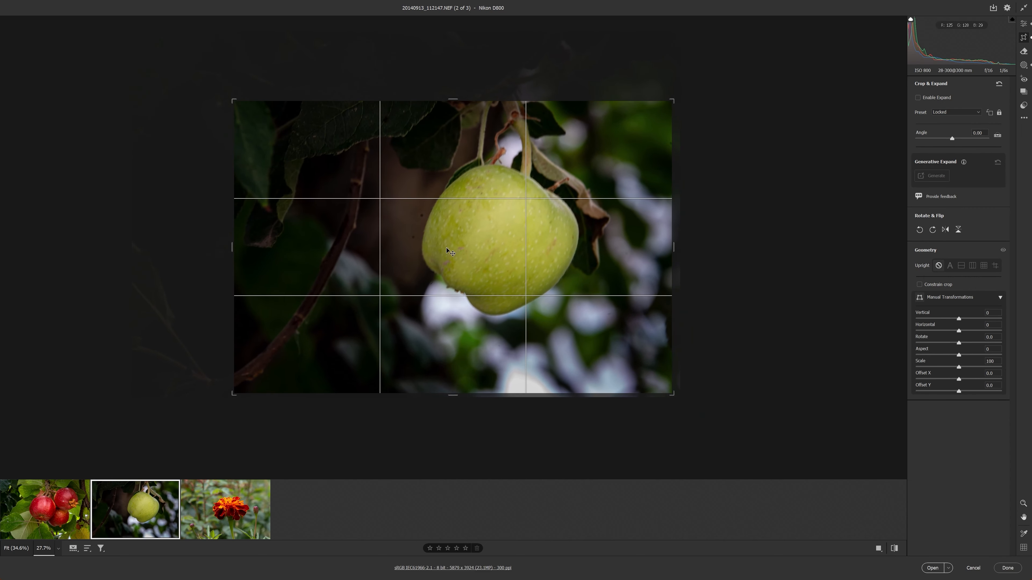
key("Return")
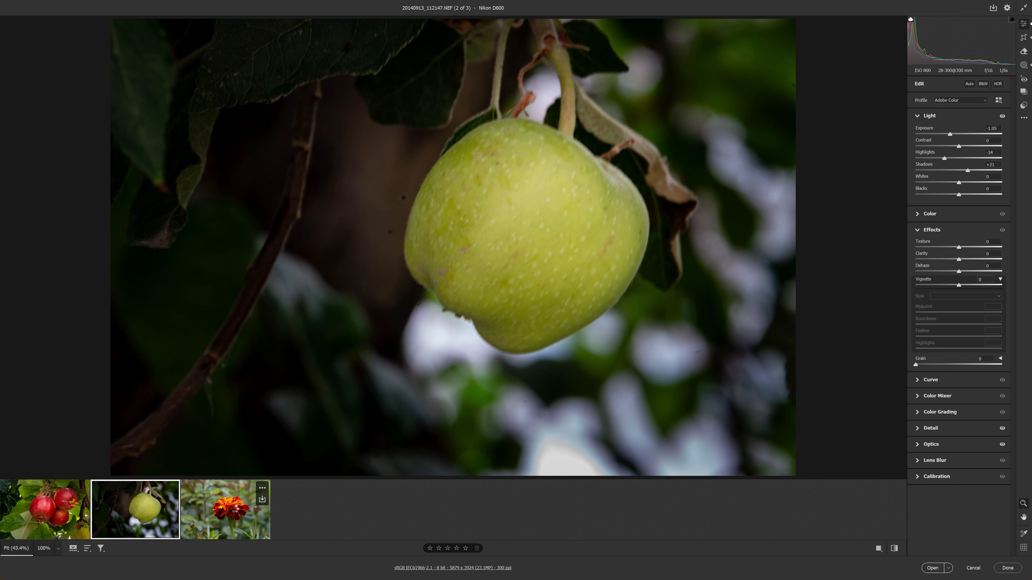
- Crop the orange and red flower photo tightly around the bloom to about 4457 x 2975 pixels
left_click(236, 512)
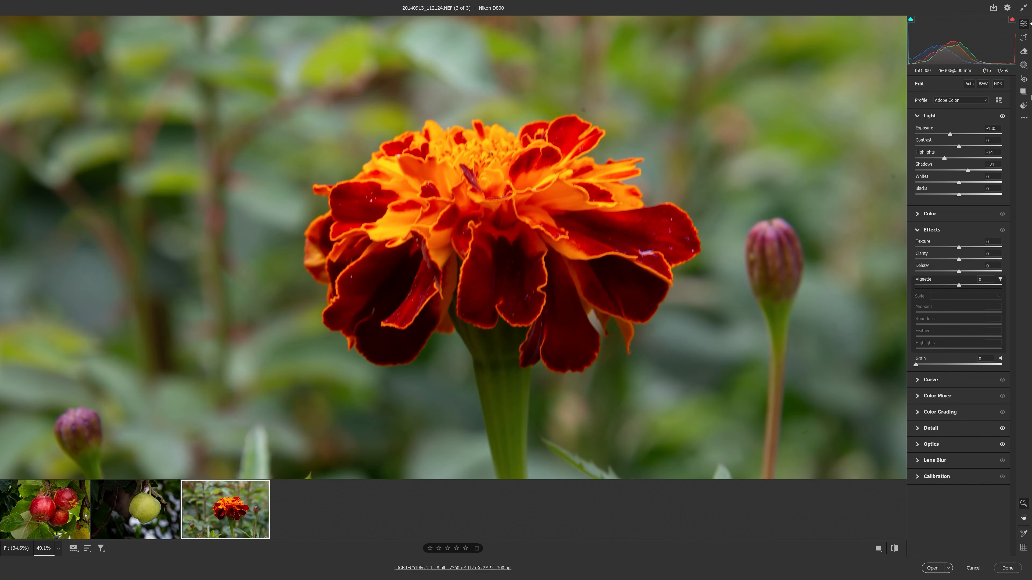
left_click(1024, 38)
left_click_drag(493, 268, 658, 388)
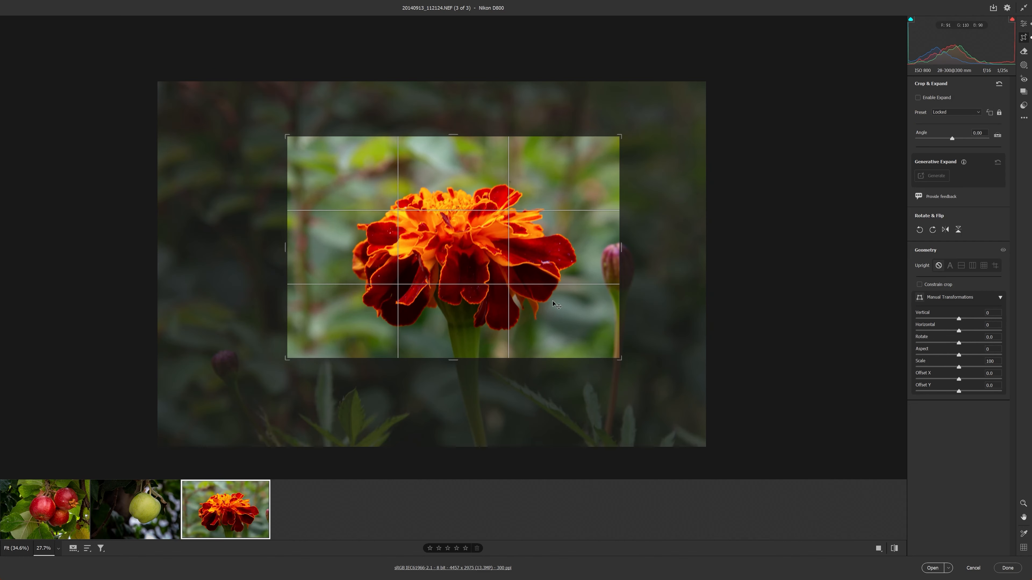
key("Return")
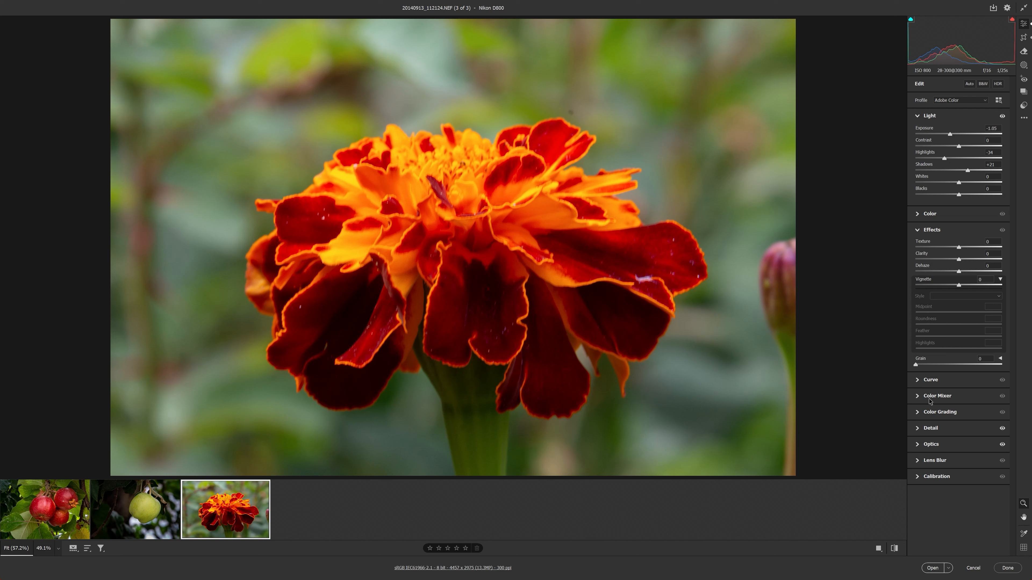
- Lower the flower photo's Reds saturation to -38 in the Color Mixer
left_click(921, 395)
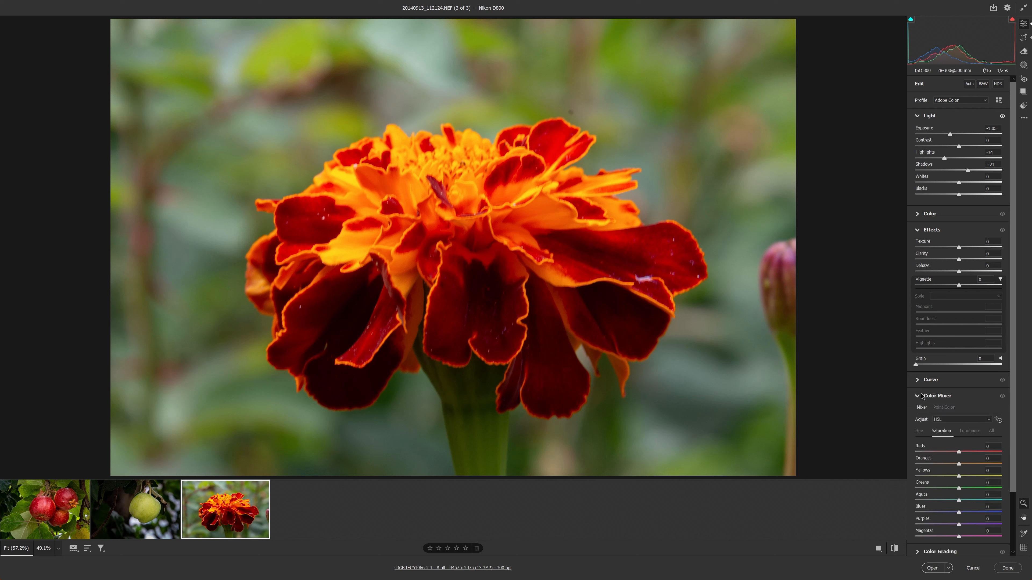
scroll(922, 397, "down", 2)
left_click_drag(951, 385, 942, 384)
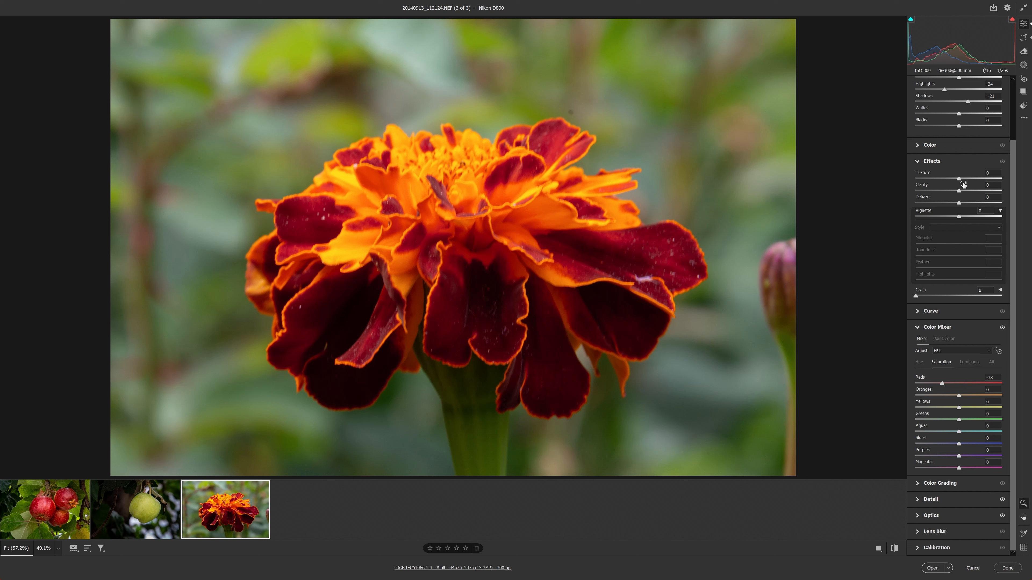
- Set the flower photo's Texture to +28, Clarity to +12, Dehaze to +10 and Exposure to -0.70
left_click_drag(959, 190, 978, 176)
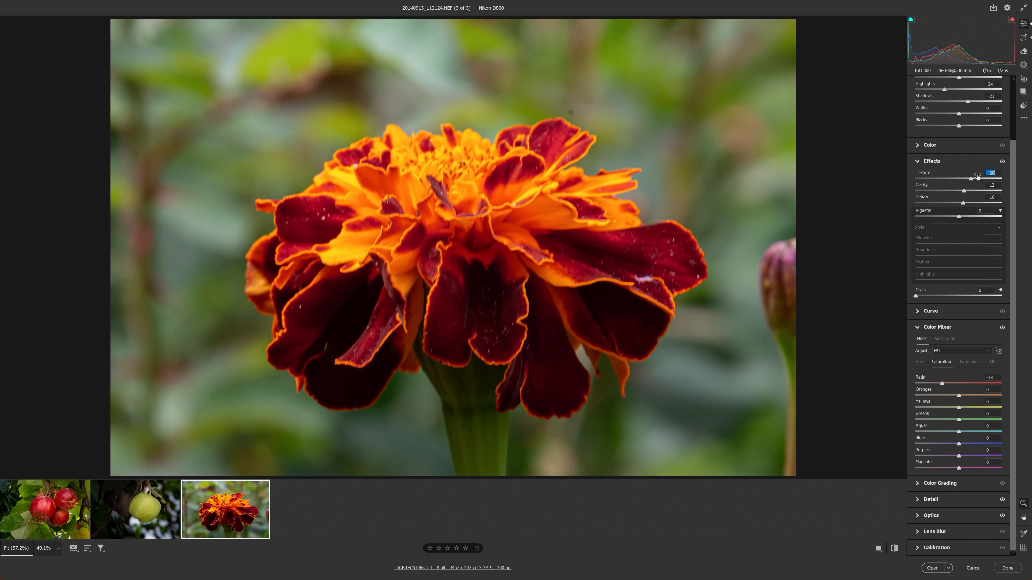
scroll(970, 156, "up", 3)
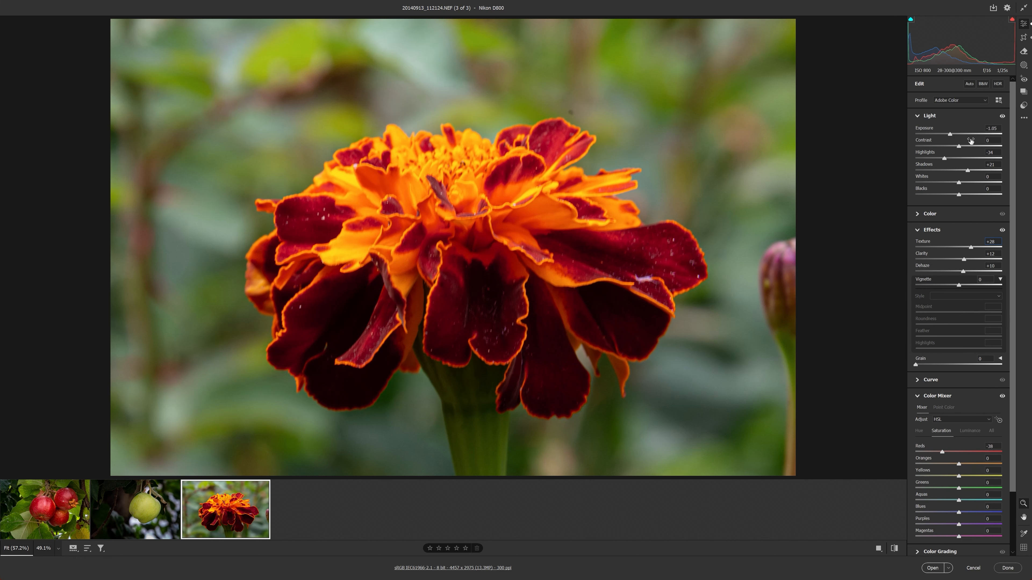
left_click_drag(949, 135, 951, 135)
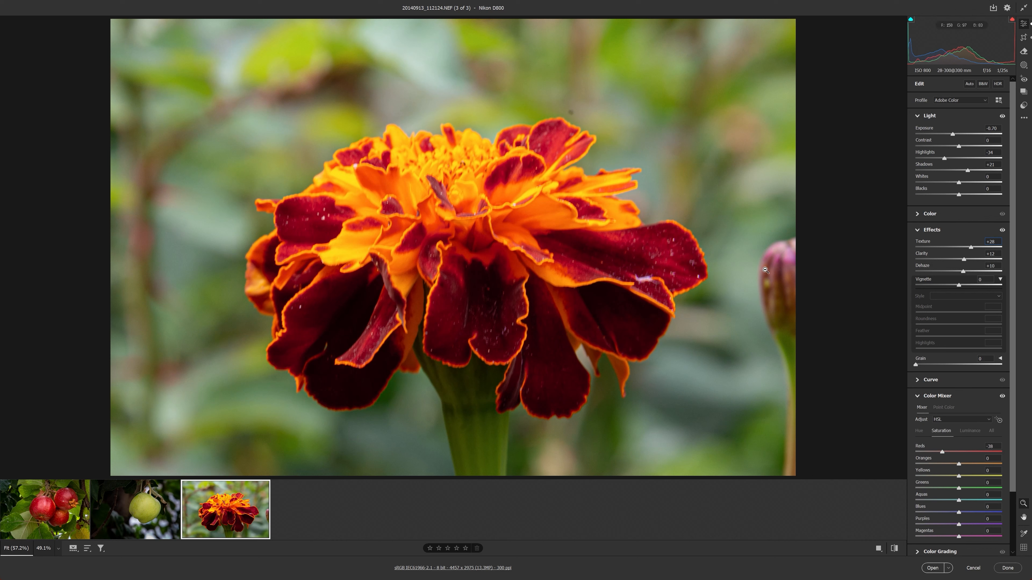
- Activate the Remove tool for the flower photo and enlarge its brush to size 5
left_click(1024, 51)
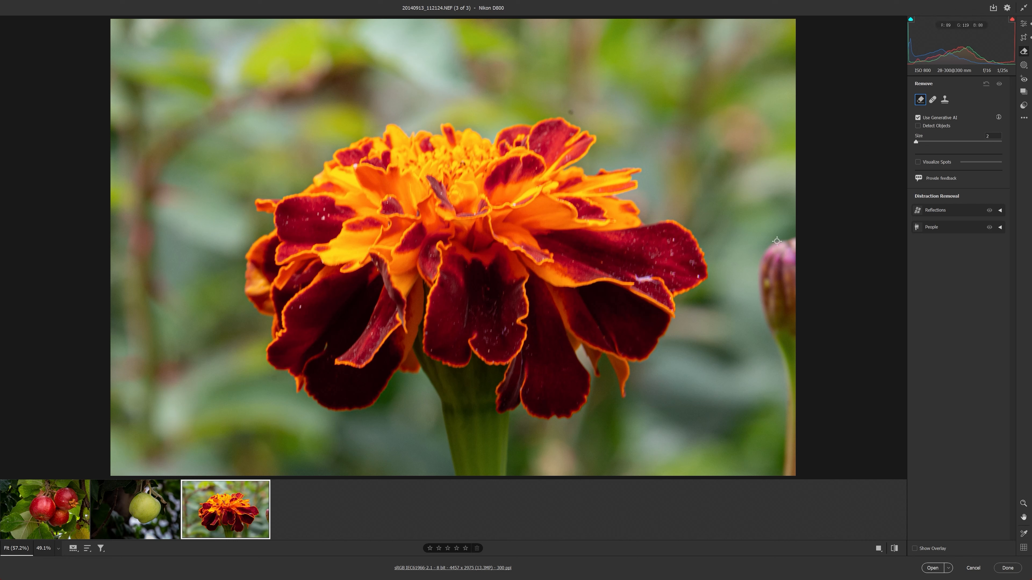
key("bracketright")
key("bracketright")
key("bracketright")
key("bracketright")
key("bracketright")
key("bracketright")
key("bracketright")
key("bracketright")
key("bracketright")
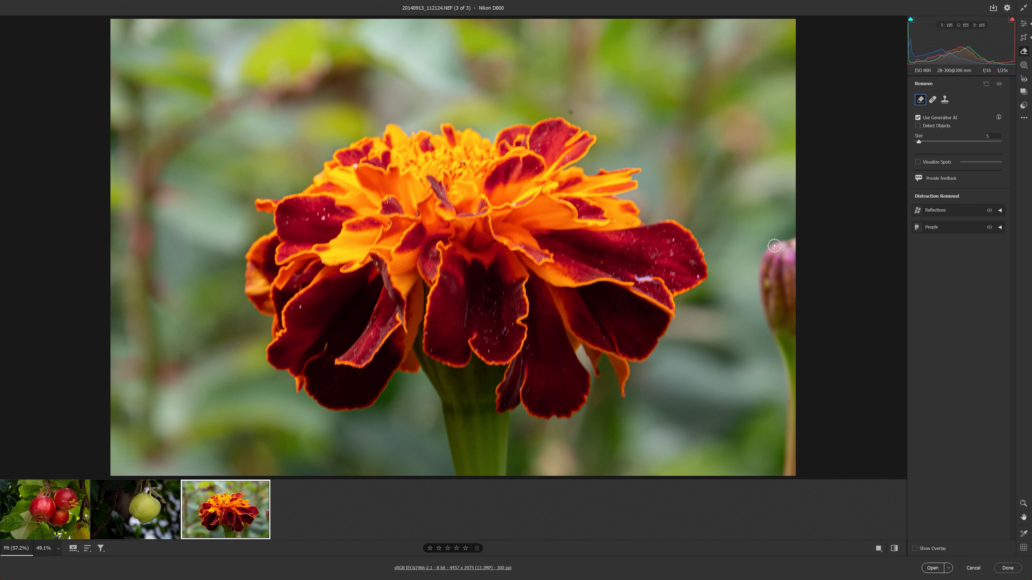